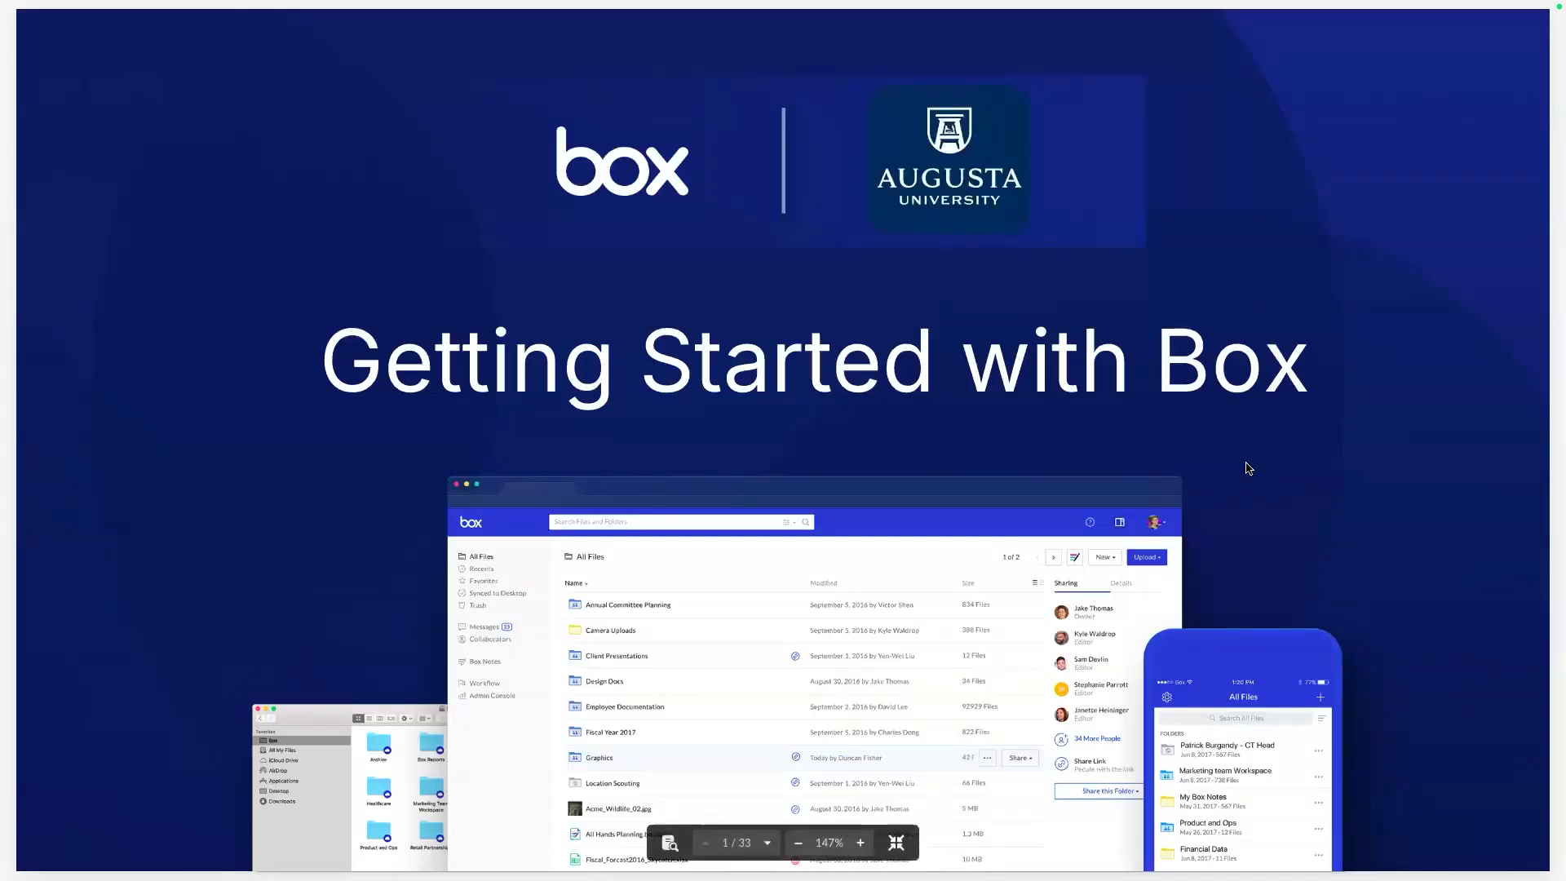
# Advance the slideshow to the Chat Pod slide, then switch to Chrome showing Box Files.
pyautogui.press('Right')
pyautogui.press('Right')
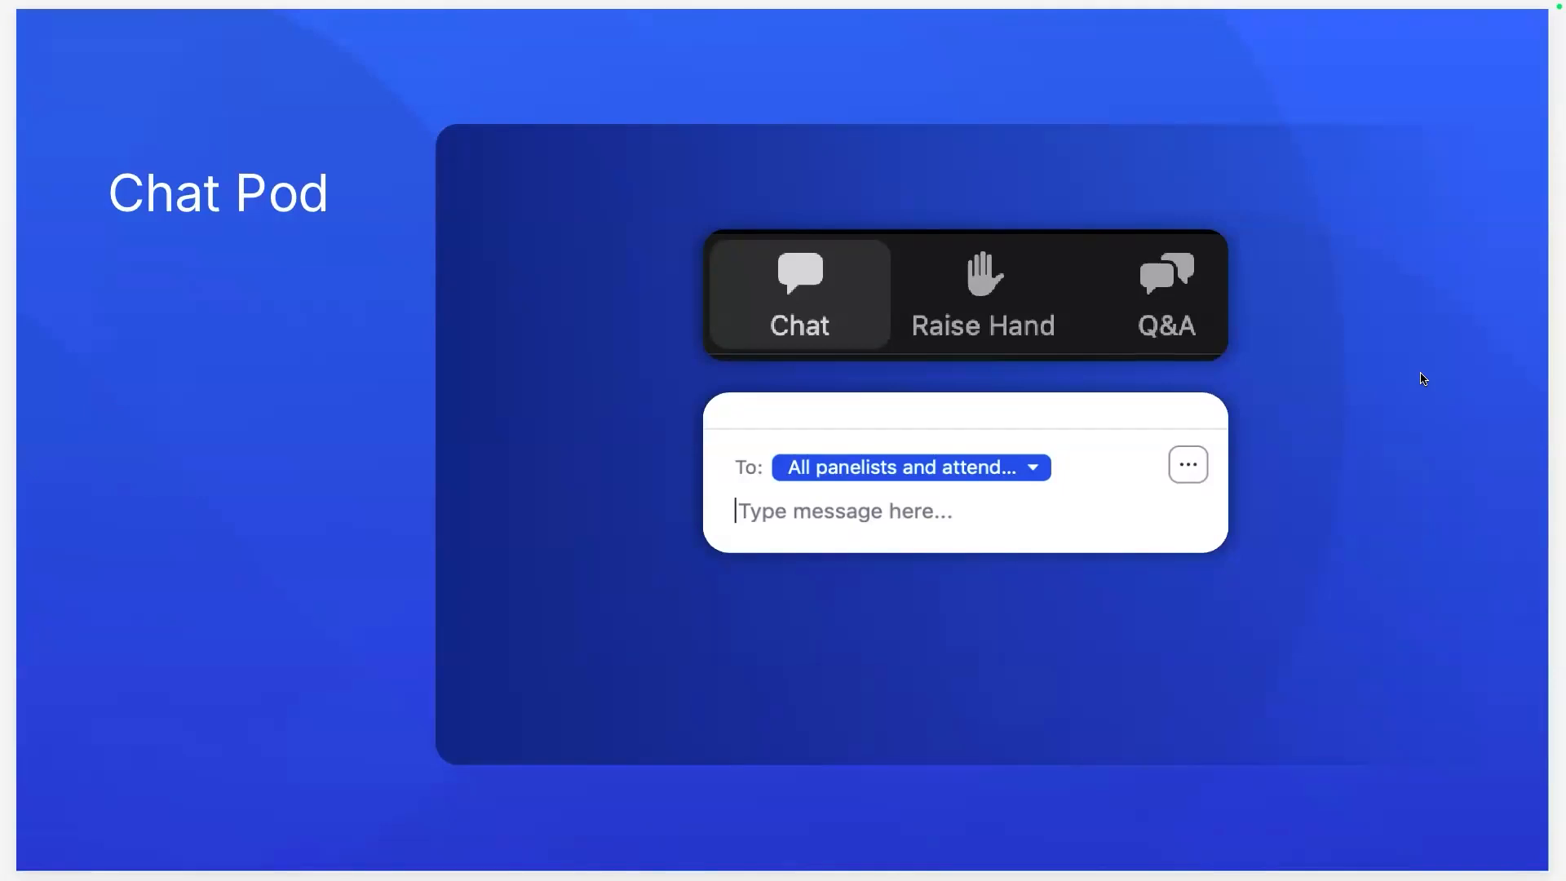
pyautogui.hotkey('ctrl', 'Left')
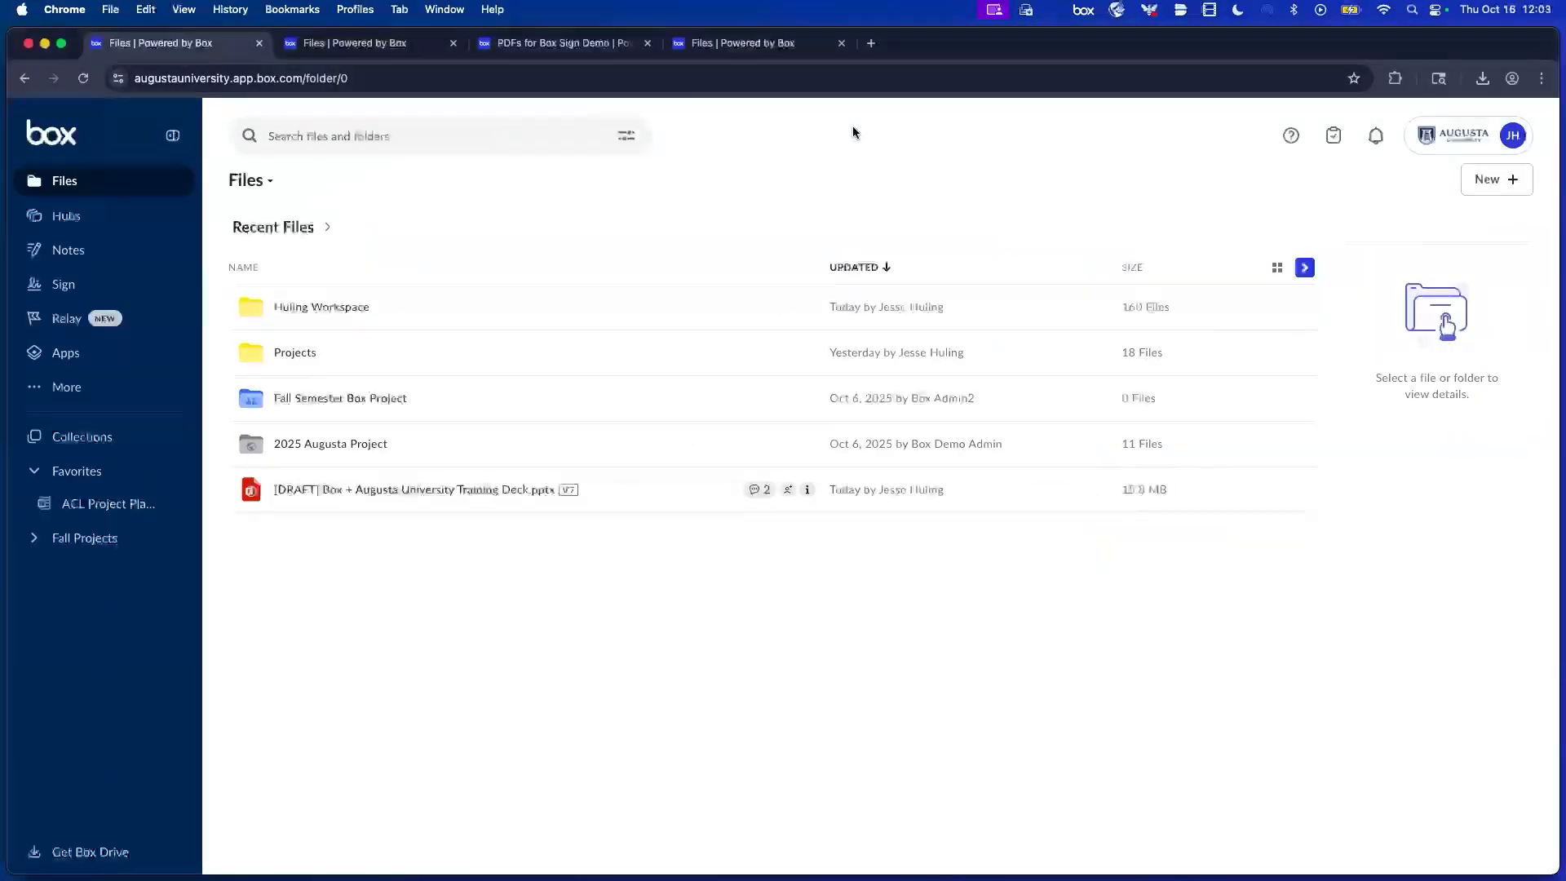
# Make the Box Files page full screen and select the 2025 Augusta Project folder.
pyautogui.click(65, 45)
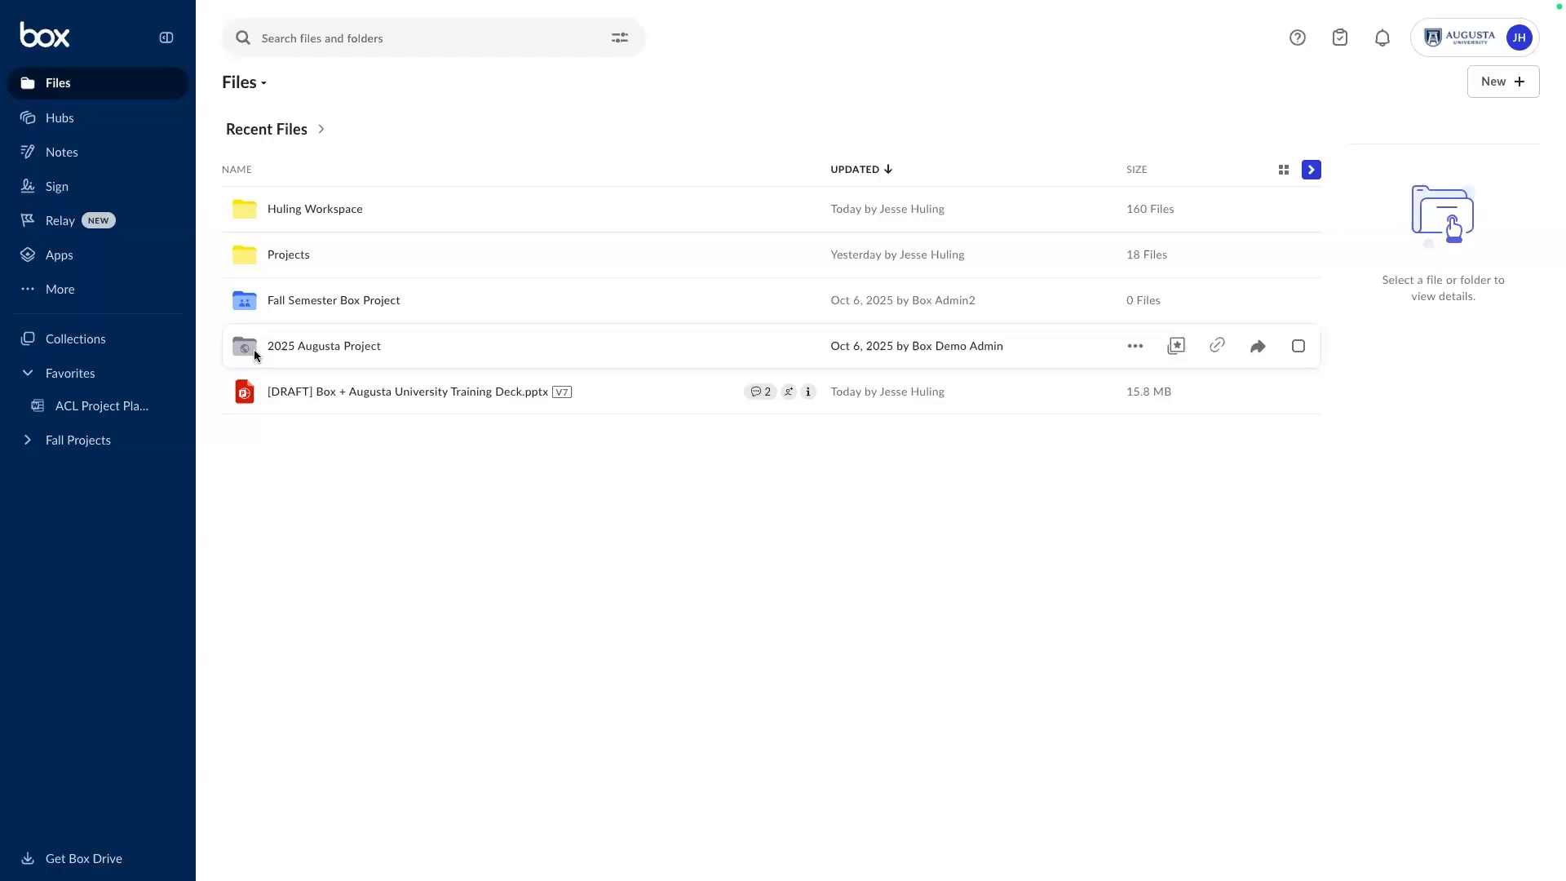
pyautogui.click(1298, 347)
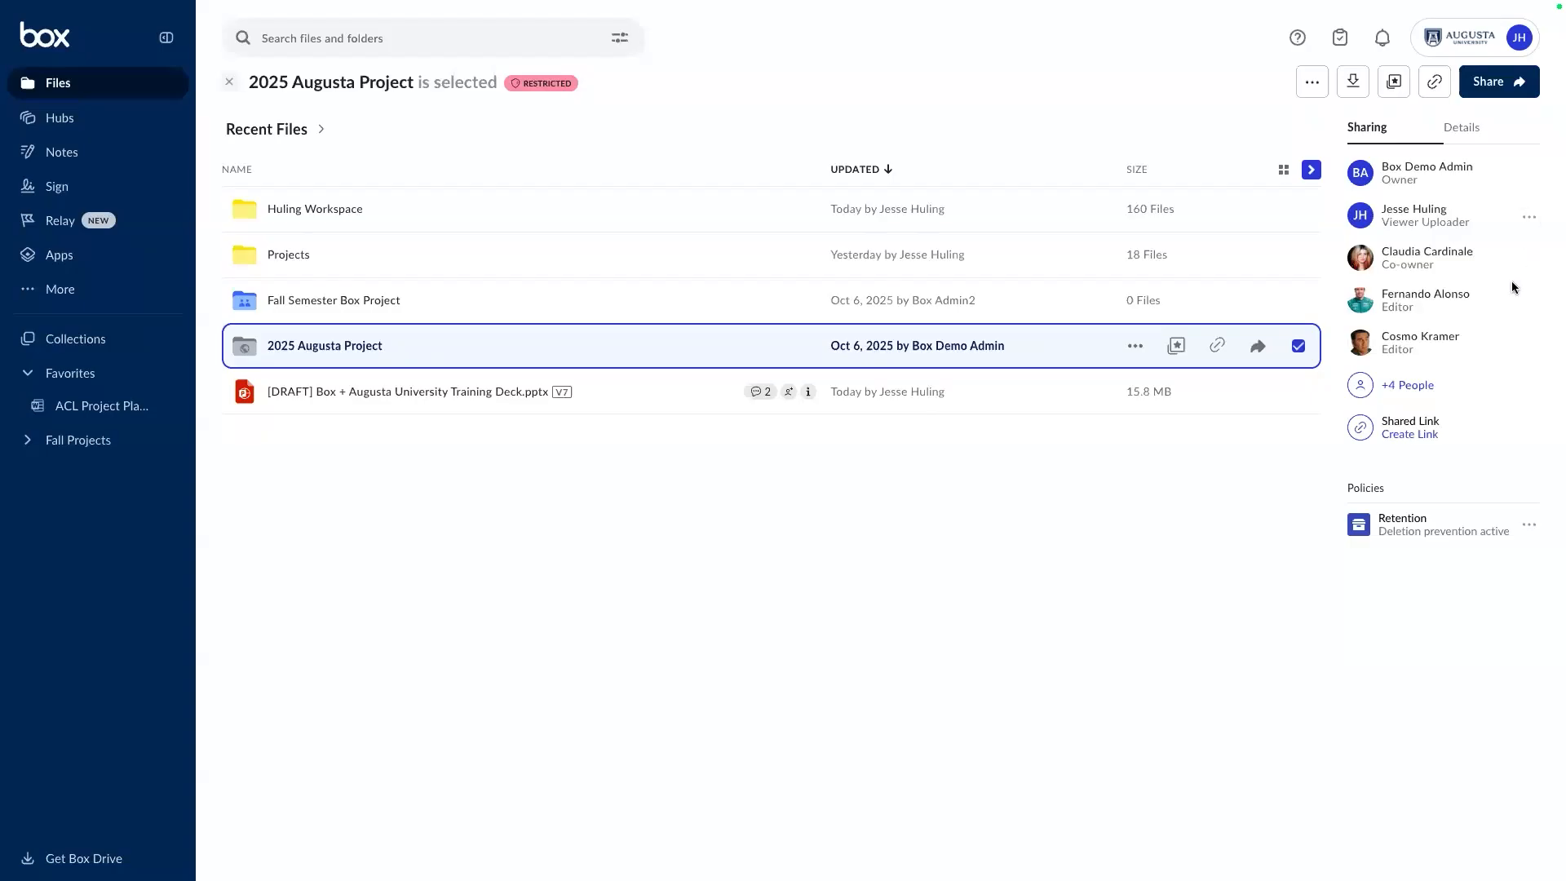
pyautogui.click(1530, 218)
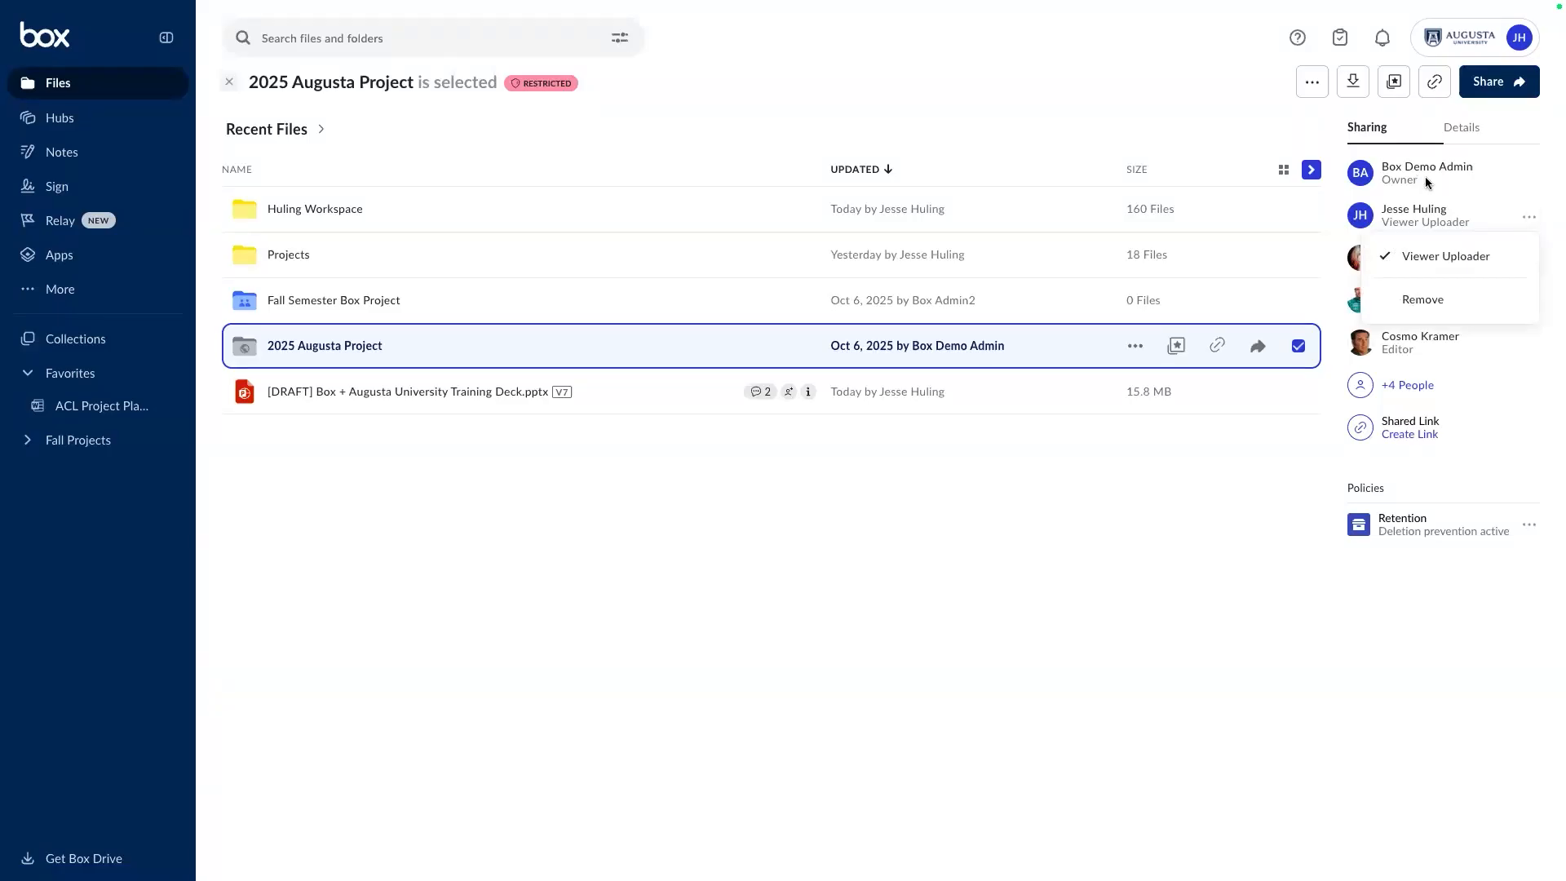
pyautogui.click(1217, 93)
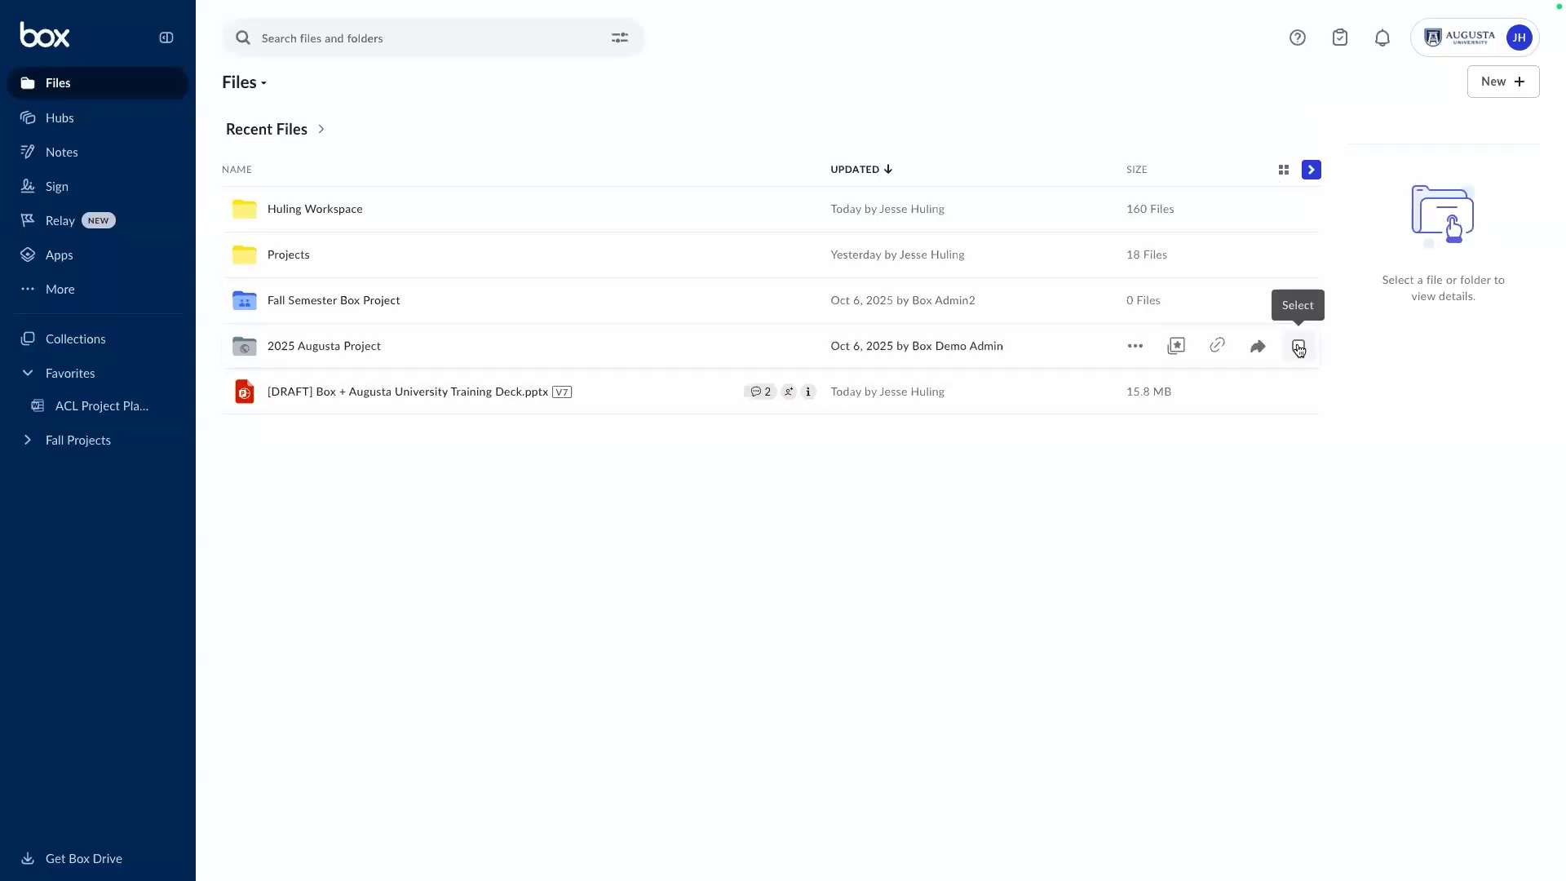
pyautogui.click(1299, 347)
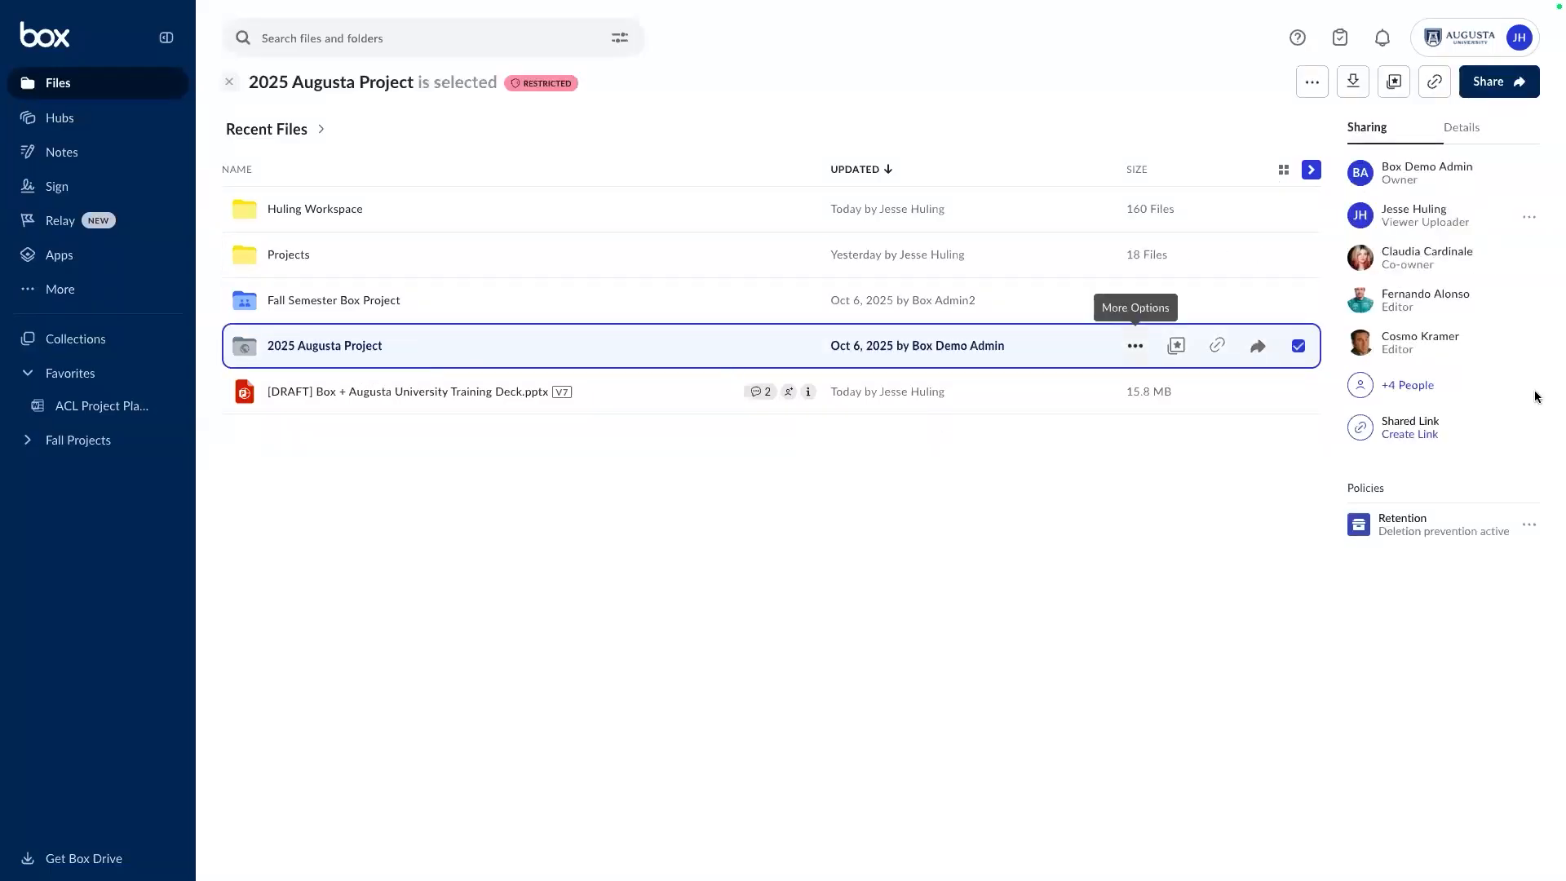
# Check a collaborator's role options, then reselect 2025 Augusta Project and open its collaborators list.
pyautogui.click(1529, 218)
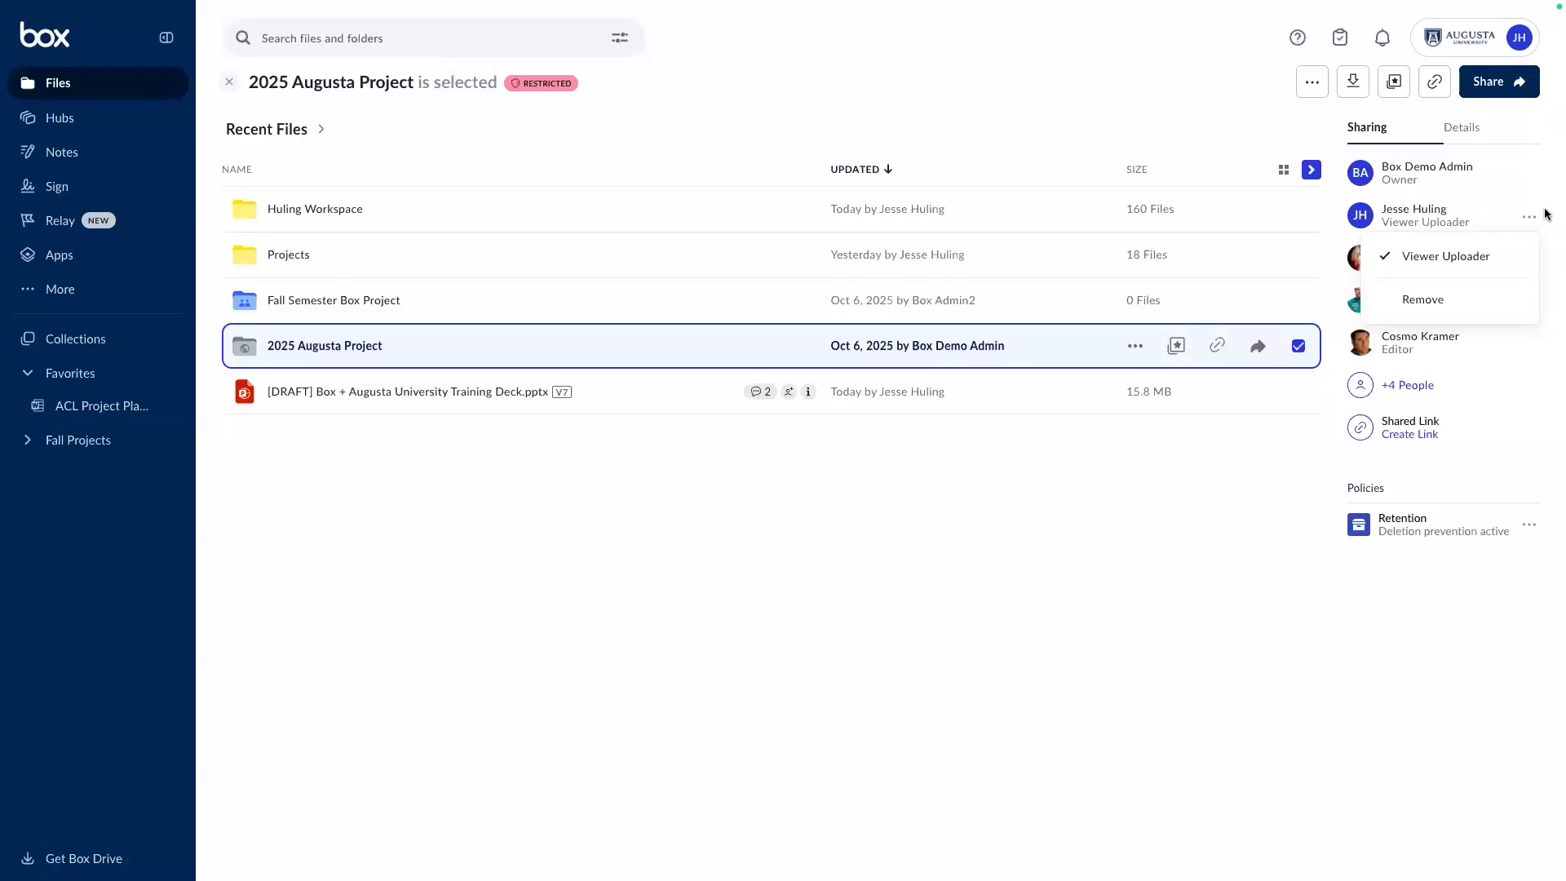
pyautogui.click(1055, 80)
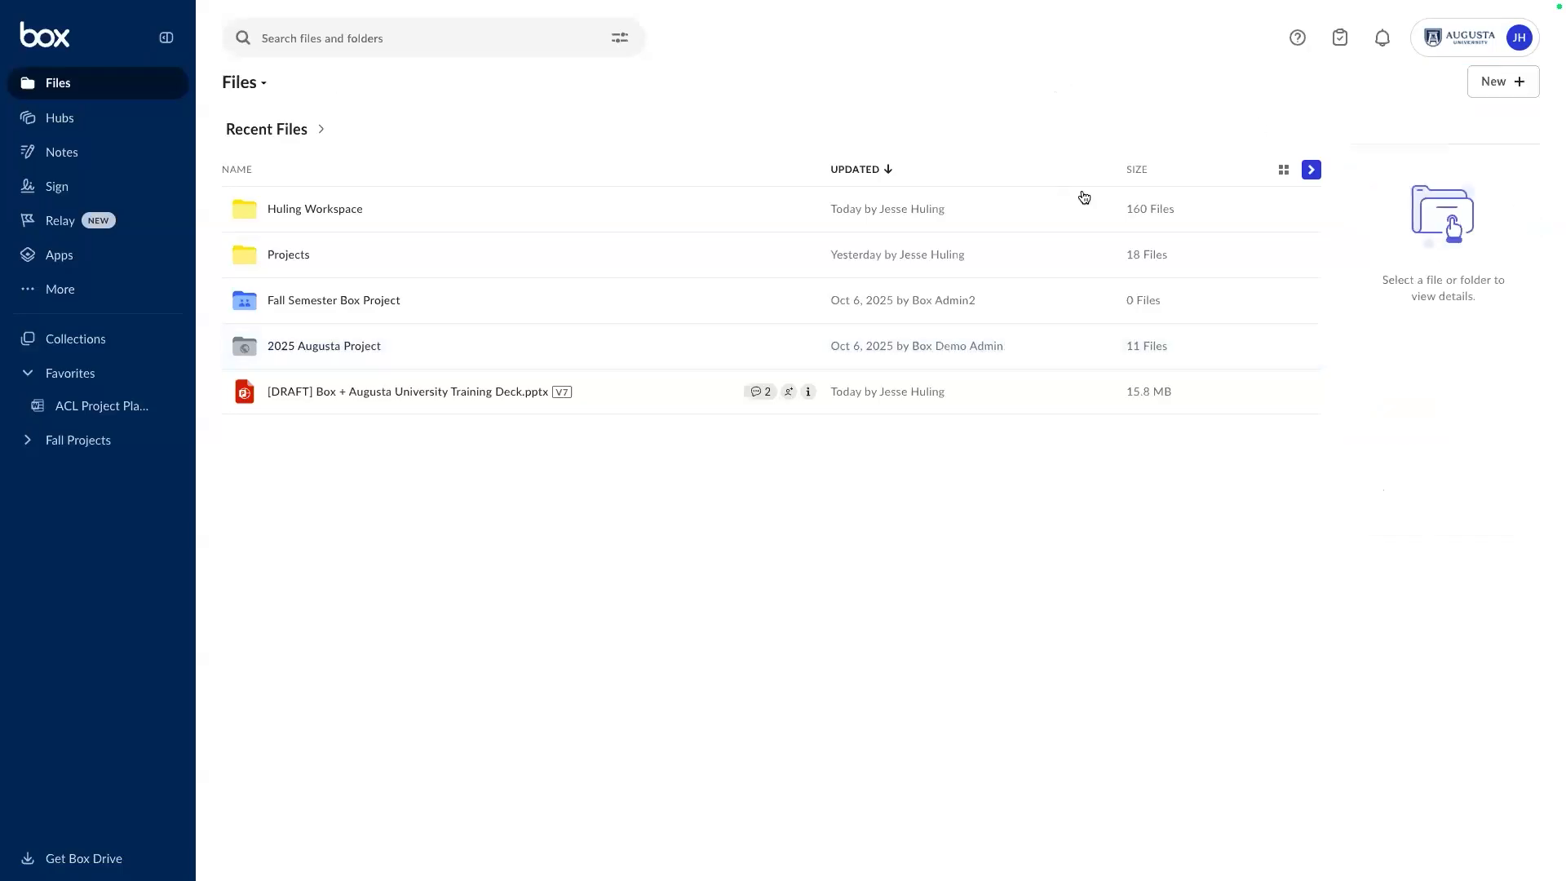
pyautogui.click(1299, 347)
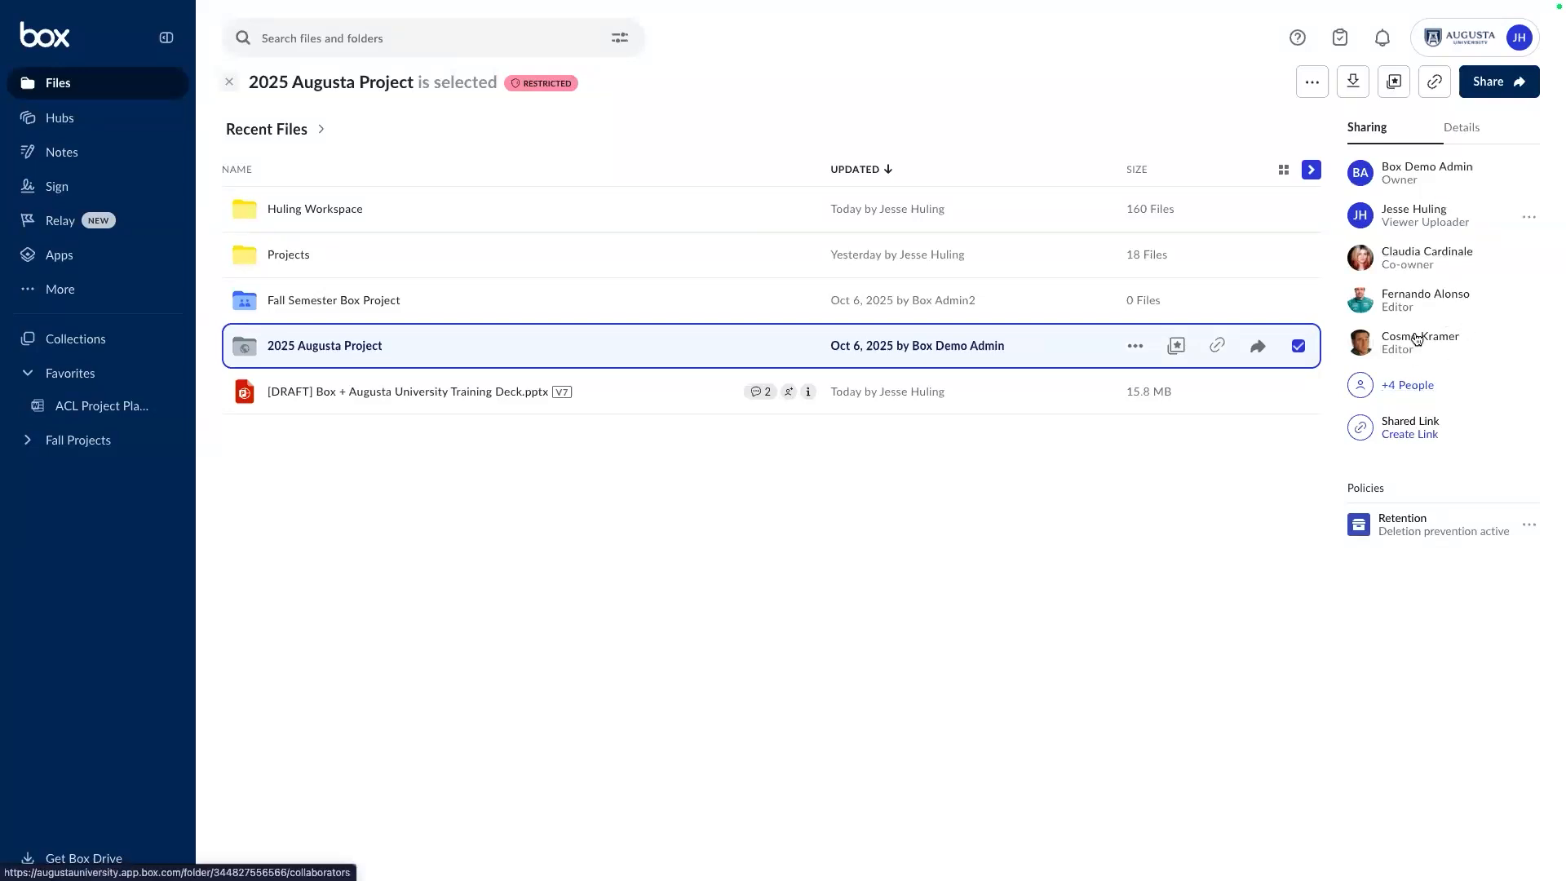
pyautogui.click(1426, 252)
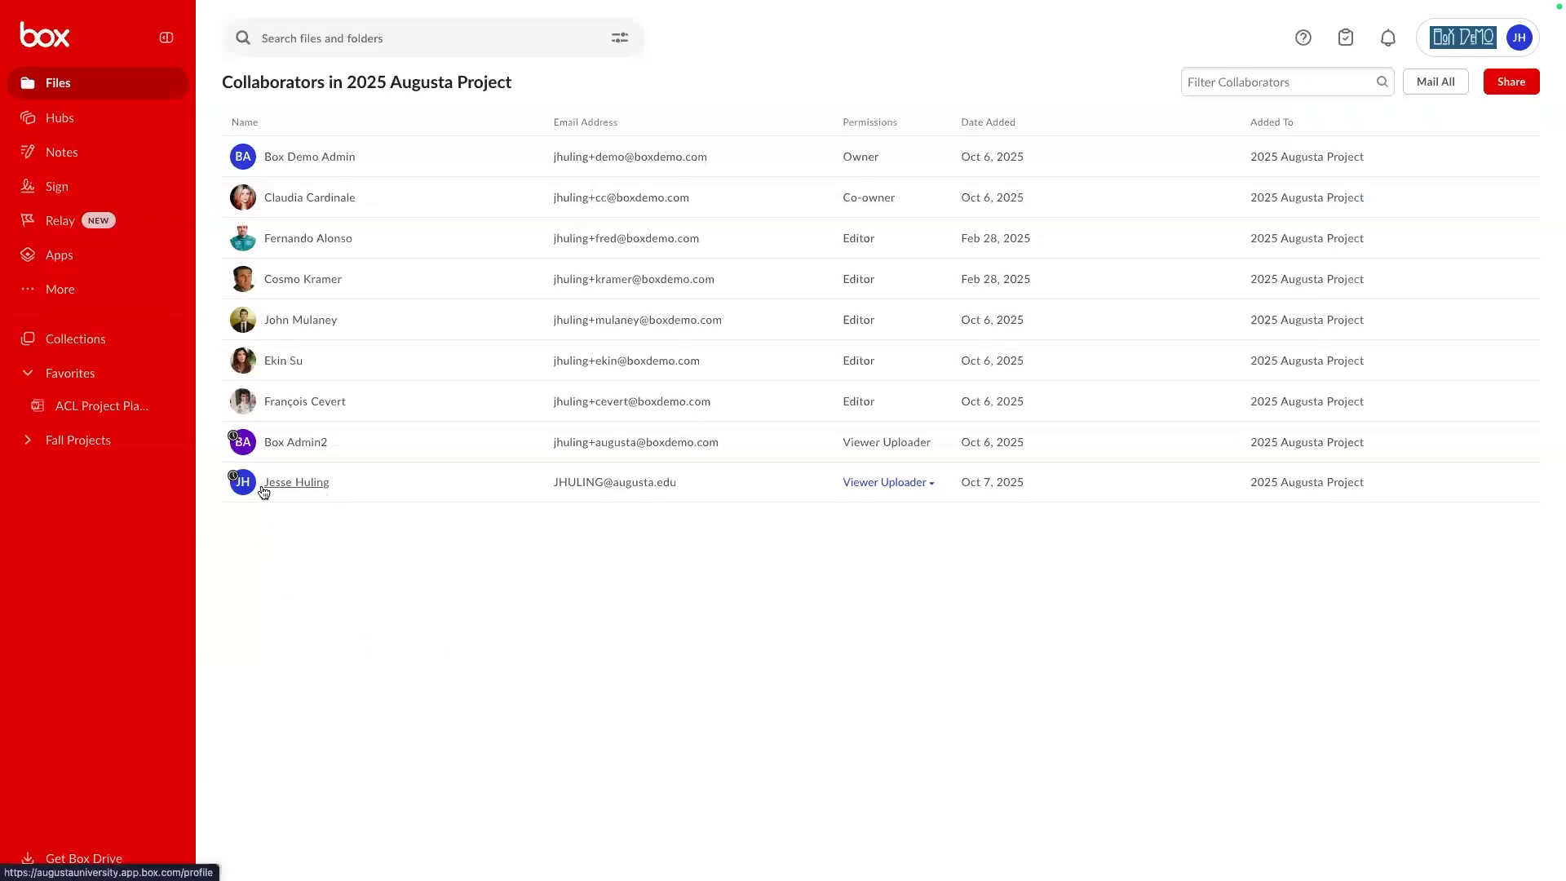
# Review each 2025 Augusta Project collaborator's permission level, date added and expiry details.
pyautogui.moveTo(234, 483)
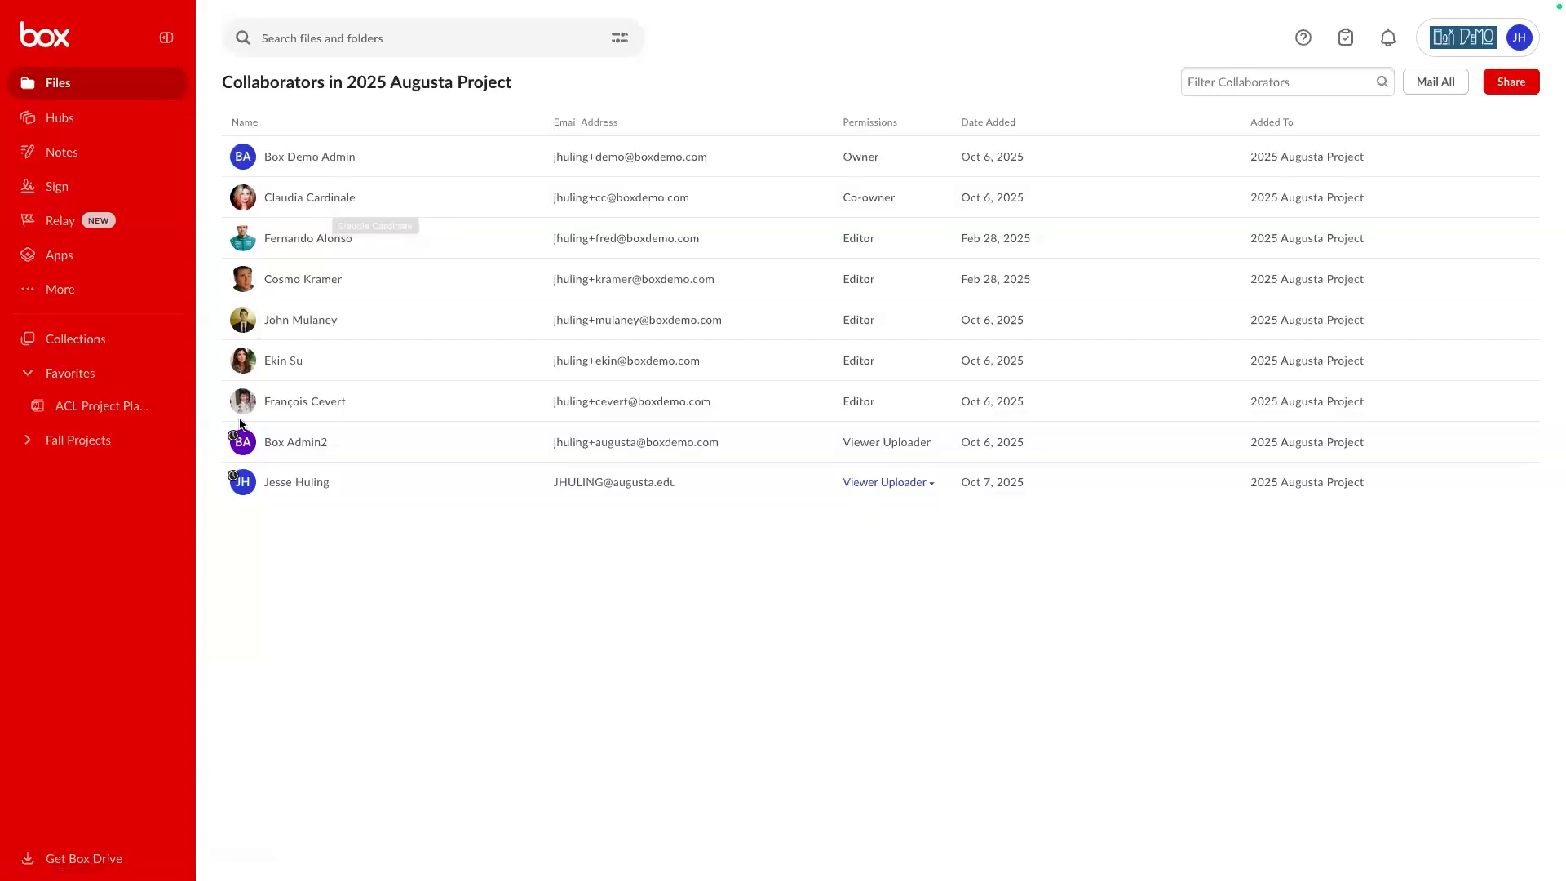
pyautogui.moveTo(234, 438)
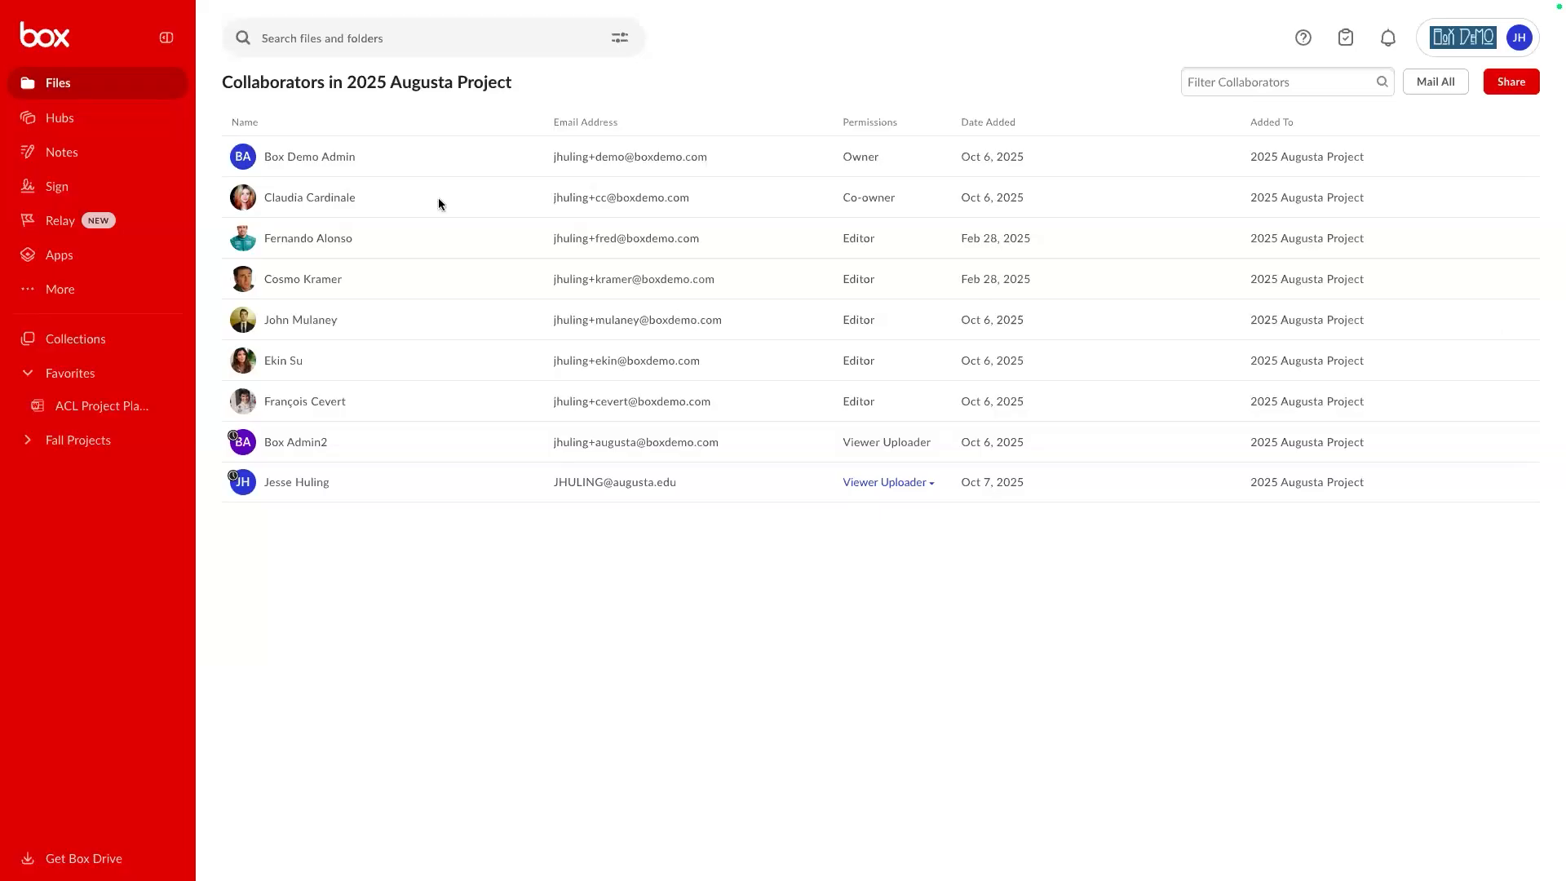
# Go back from the collaborators page to the Box Files recent items list.
pyautogui.moveTo(89, 2)
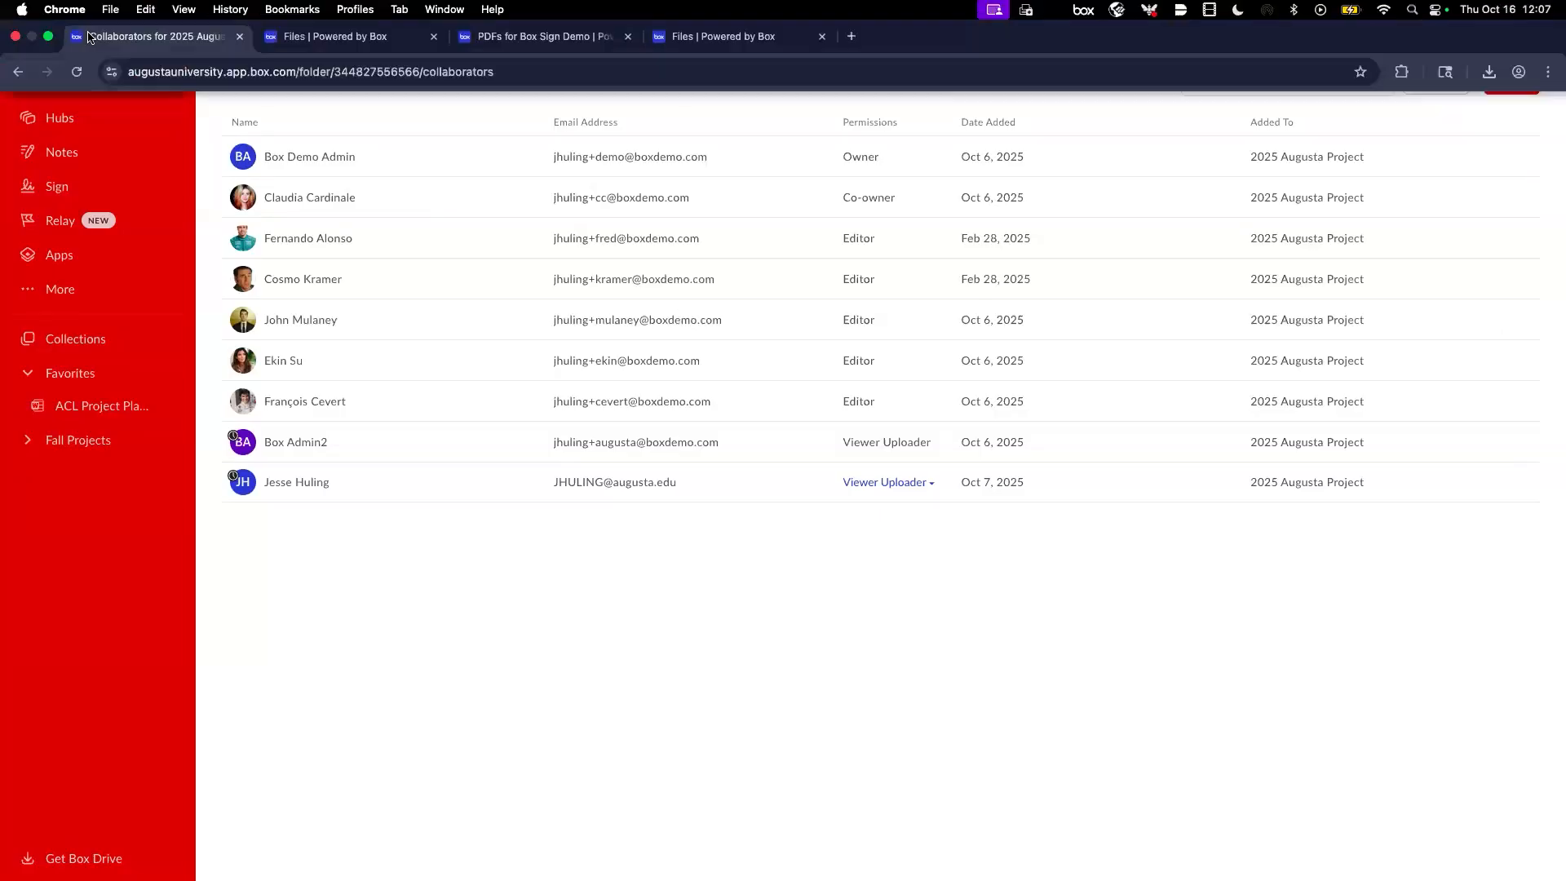
pyautogui.click(18, 76)
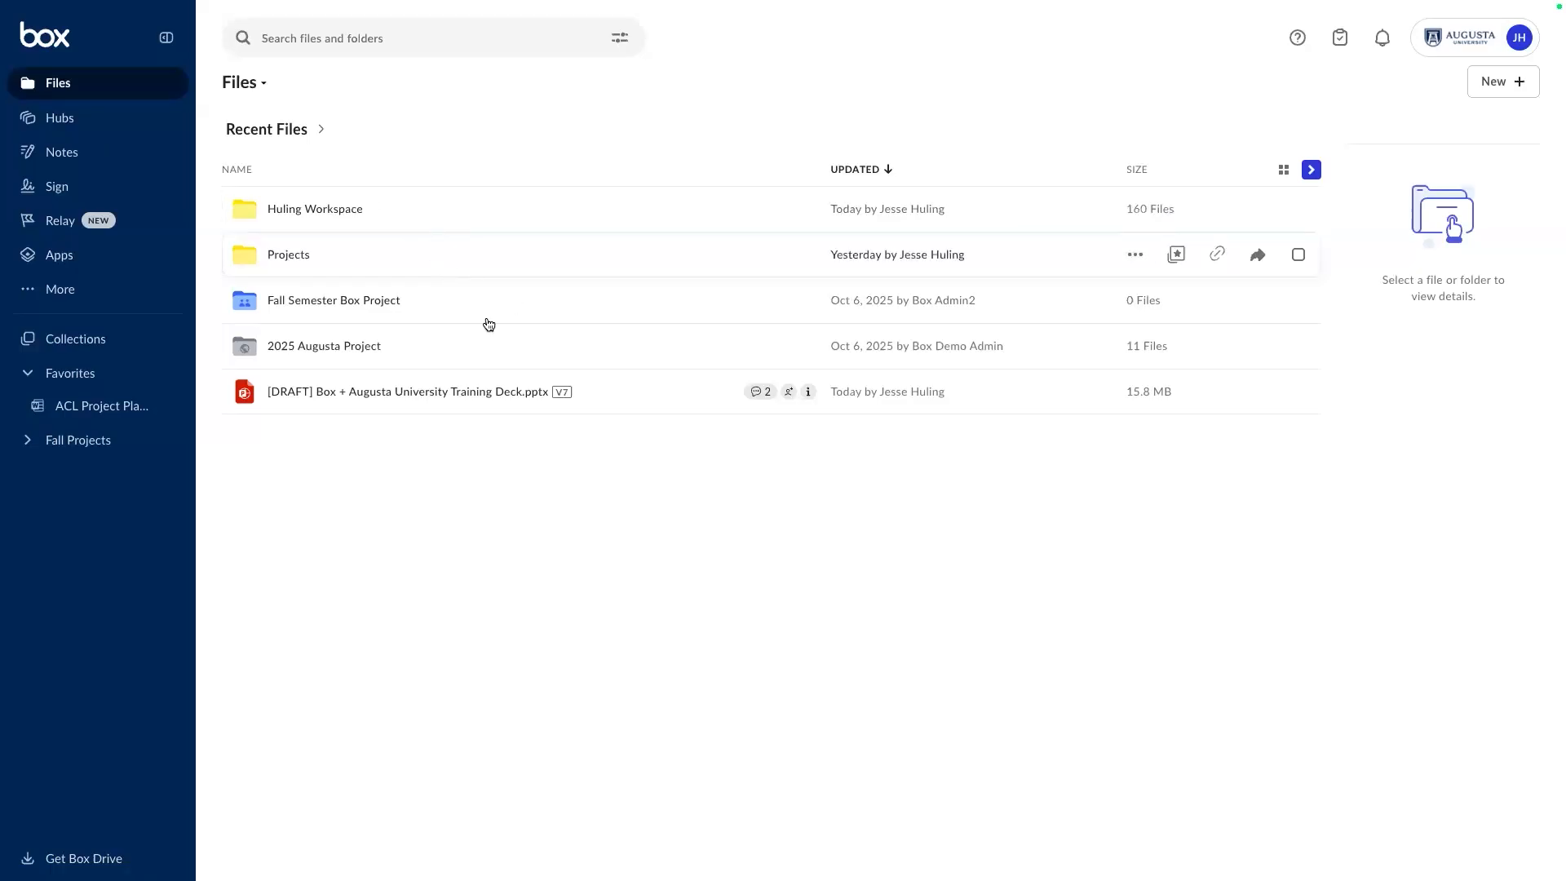
# Open the Huling Workspace folder and look through the New menu's creation options.
pyautogui.click(344, 213)
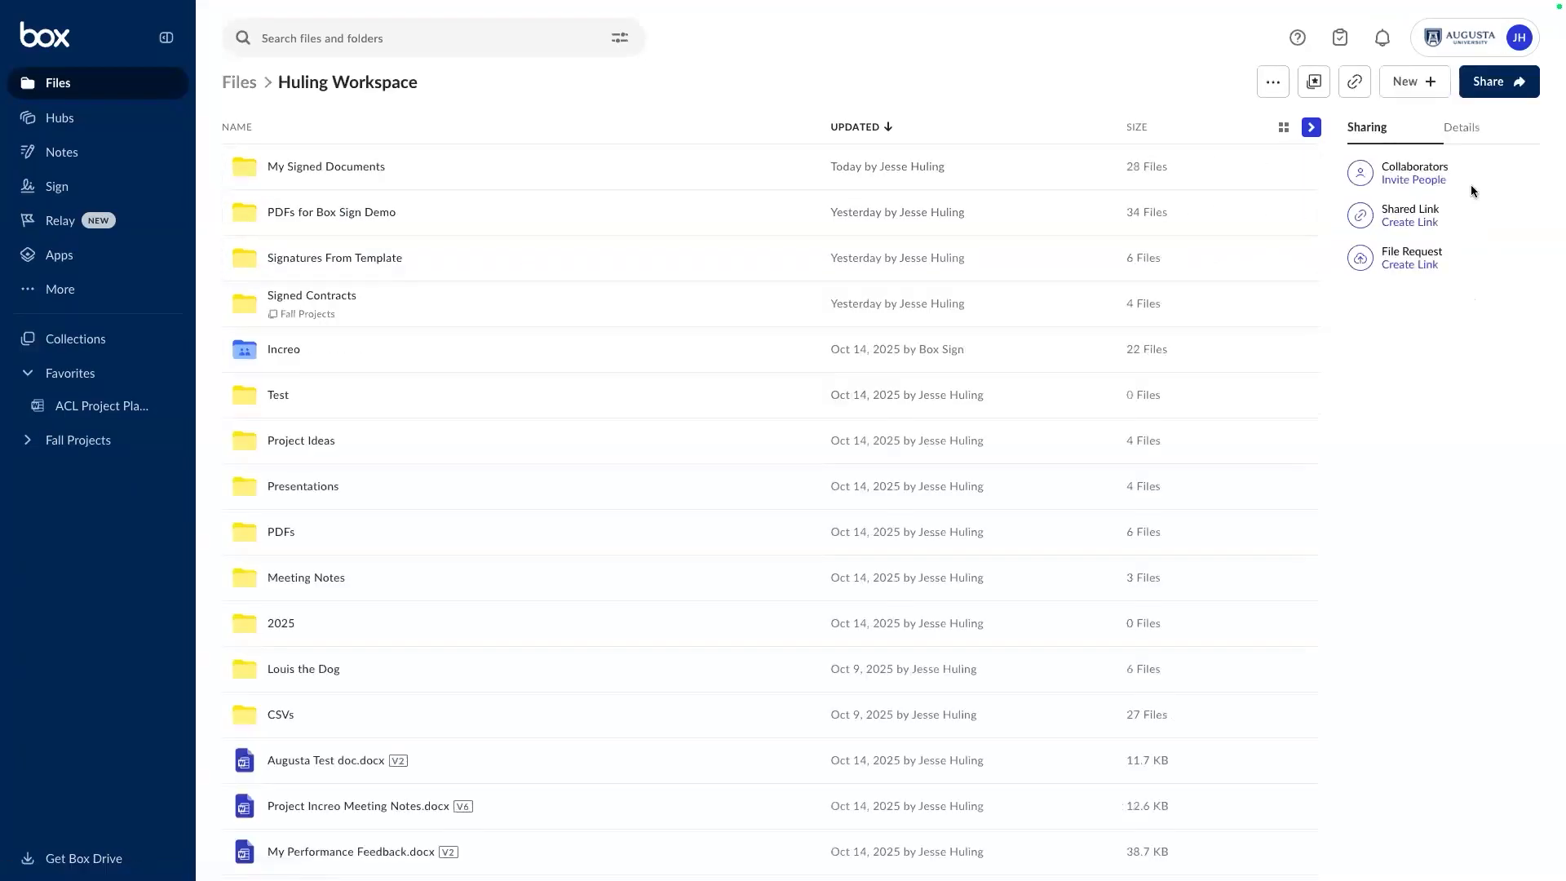
pyautogui.click(1424, 83)
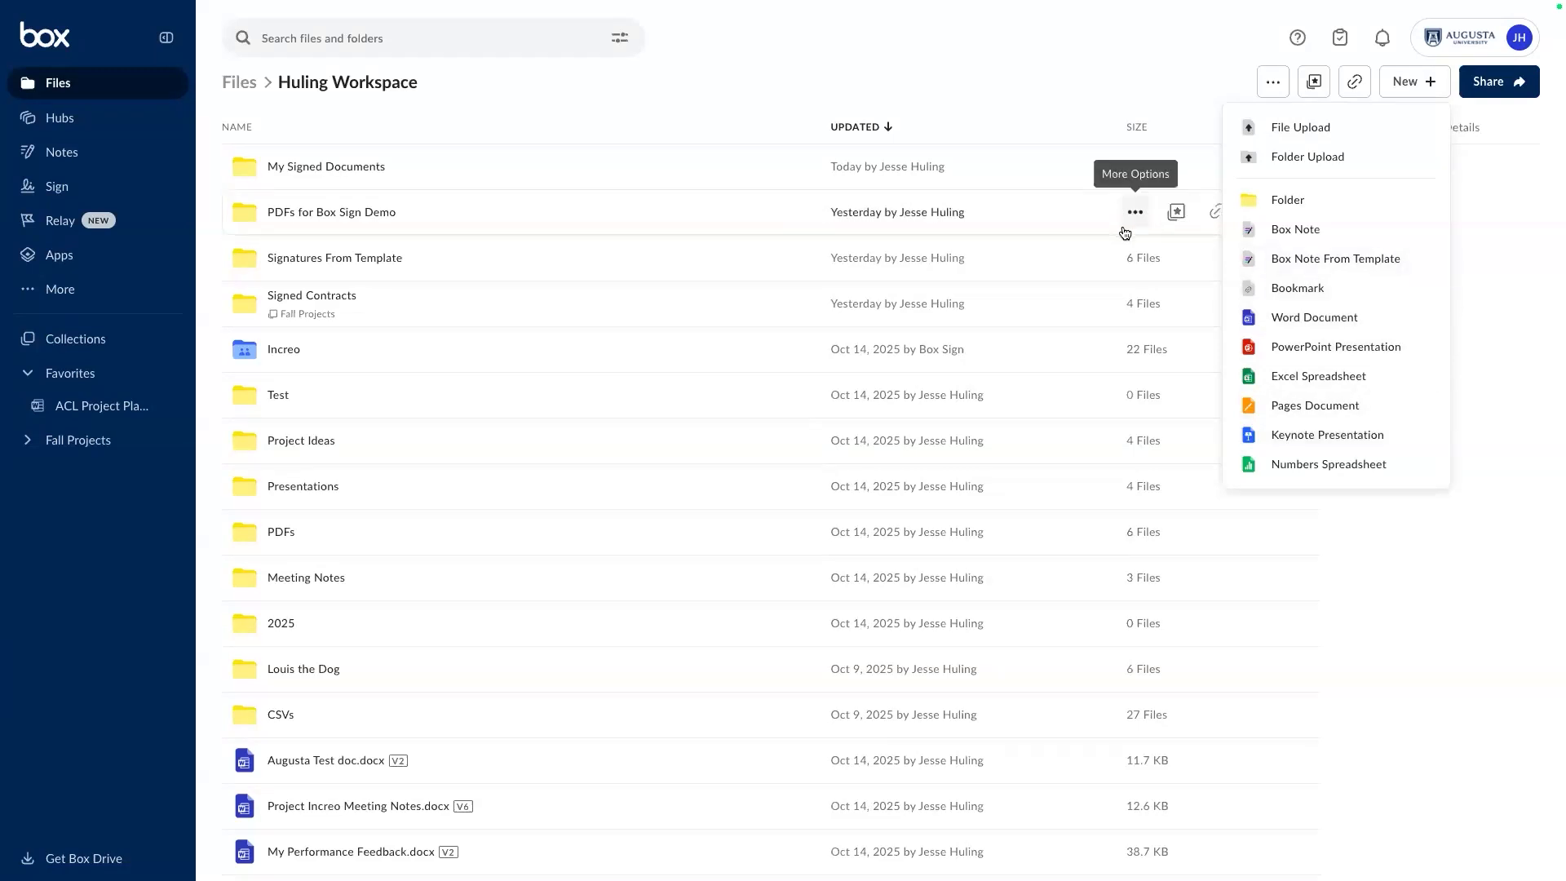
pyautogui.scroll(-2, 1127, 234)
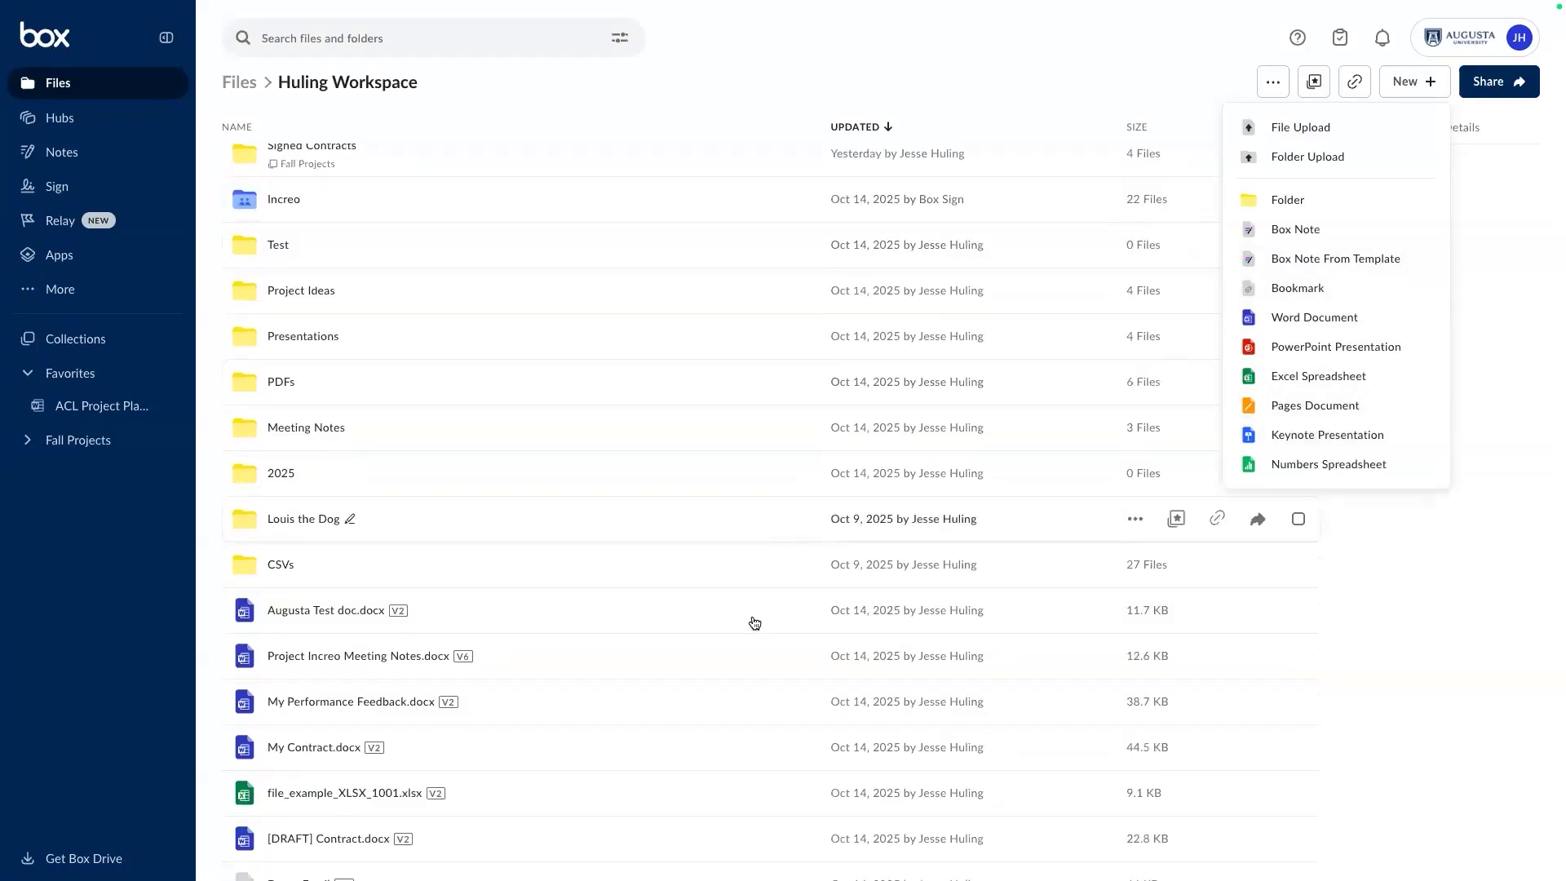
pyautogui.scroll(-1, 689, 649)
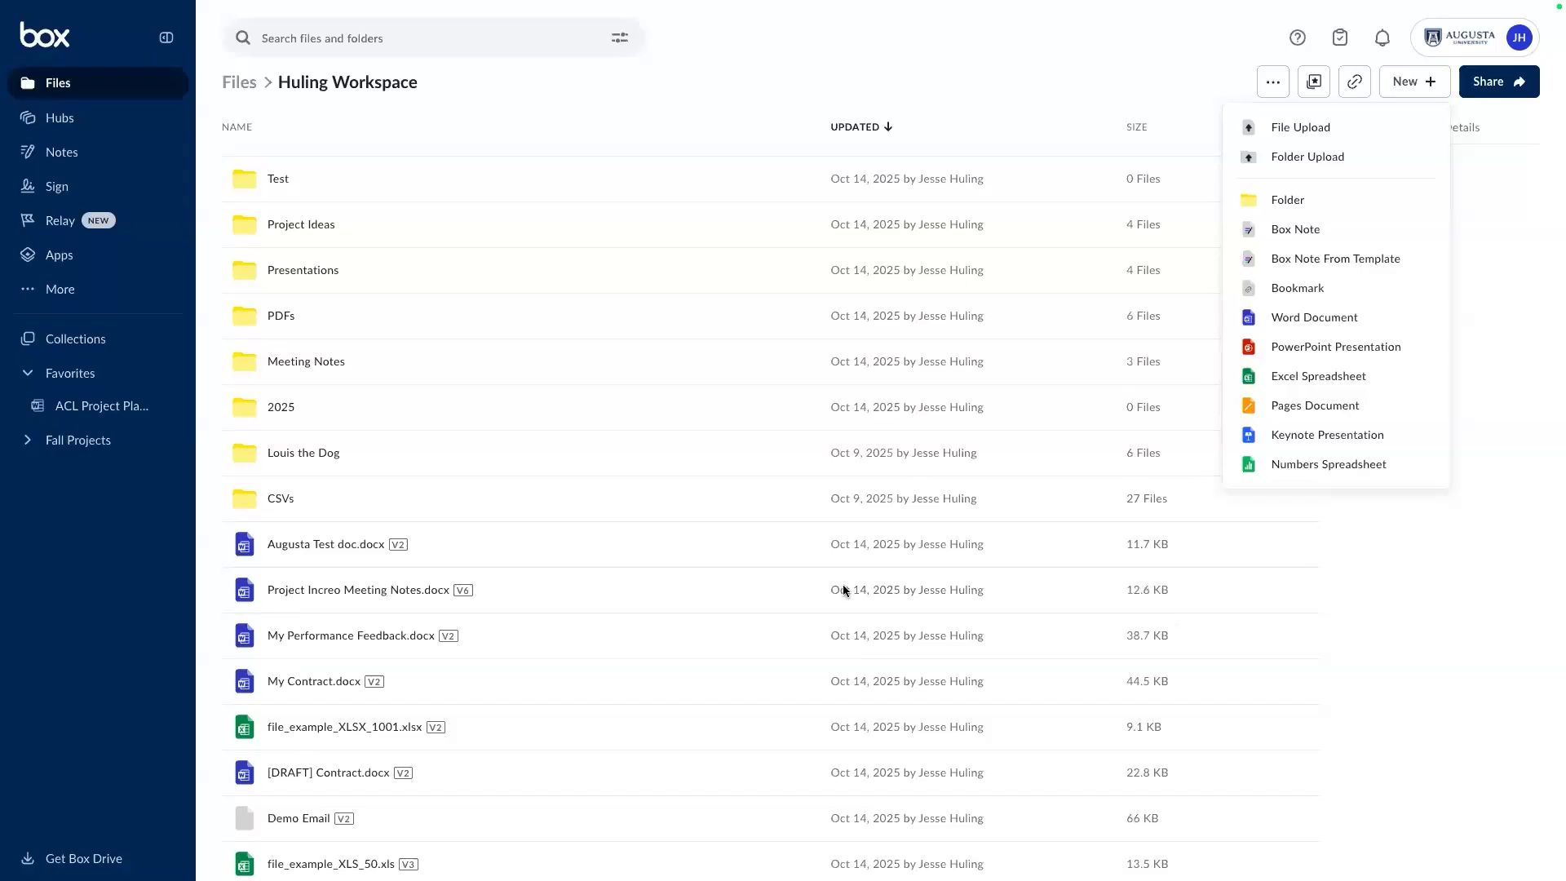
# View the actions for Project Increo Meeting Notes, then open the PDFs subfolder.
pyautogui.rightClick(502, 584)
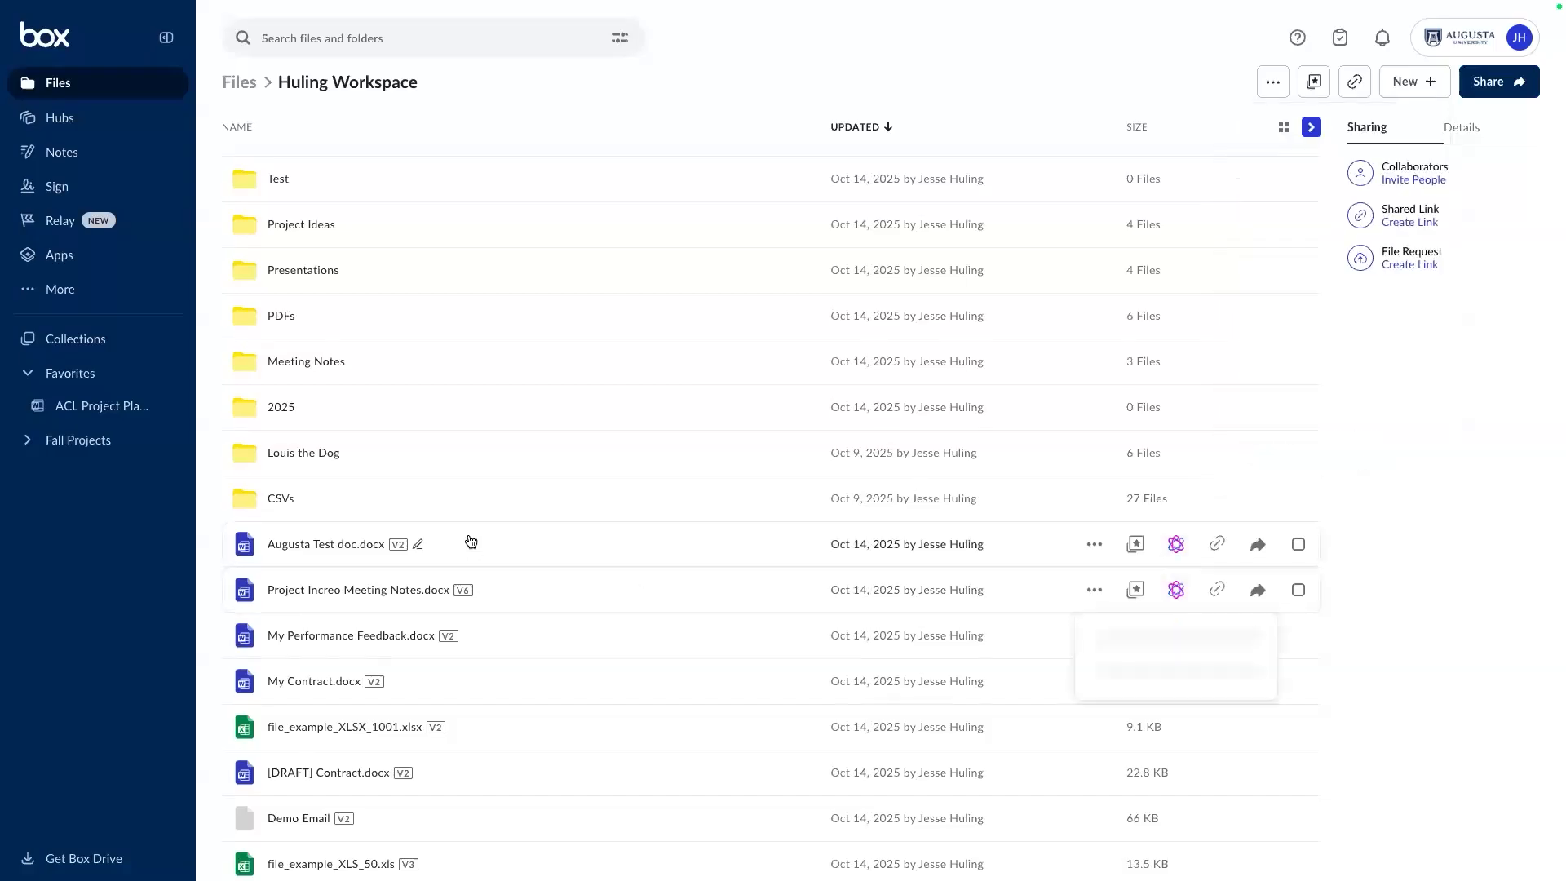
pyautogui.scroll(1, 467, 540)
pyautogui.click(329, 405)
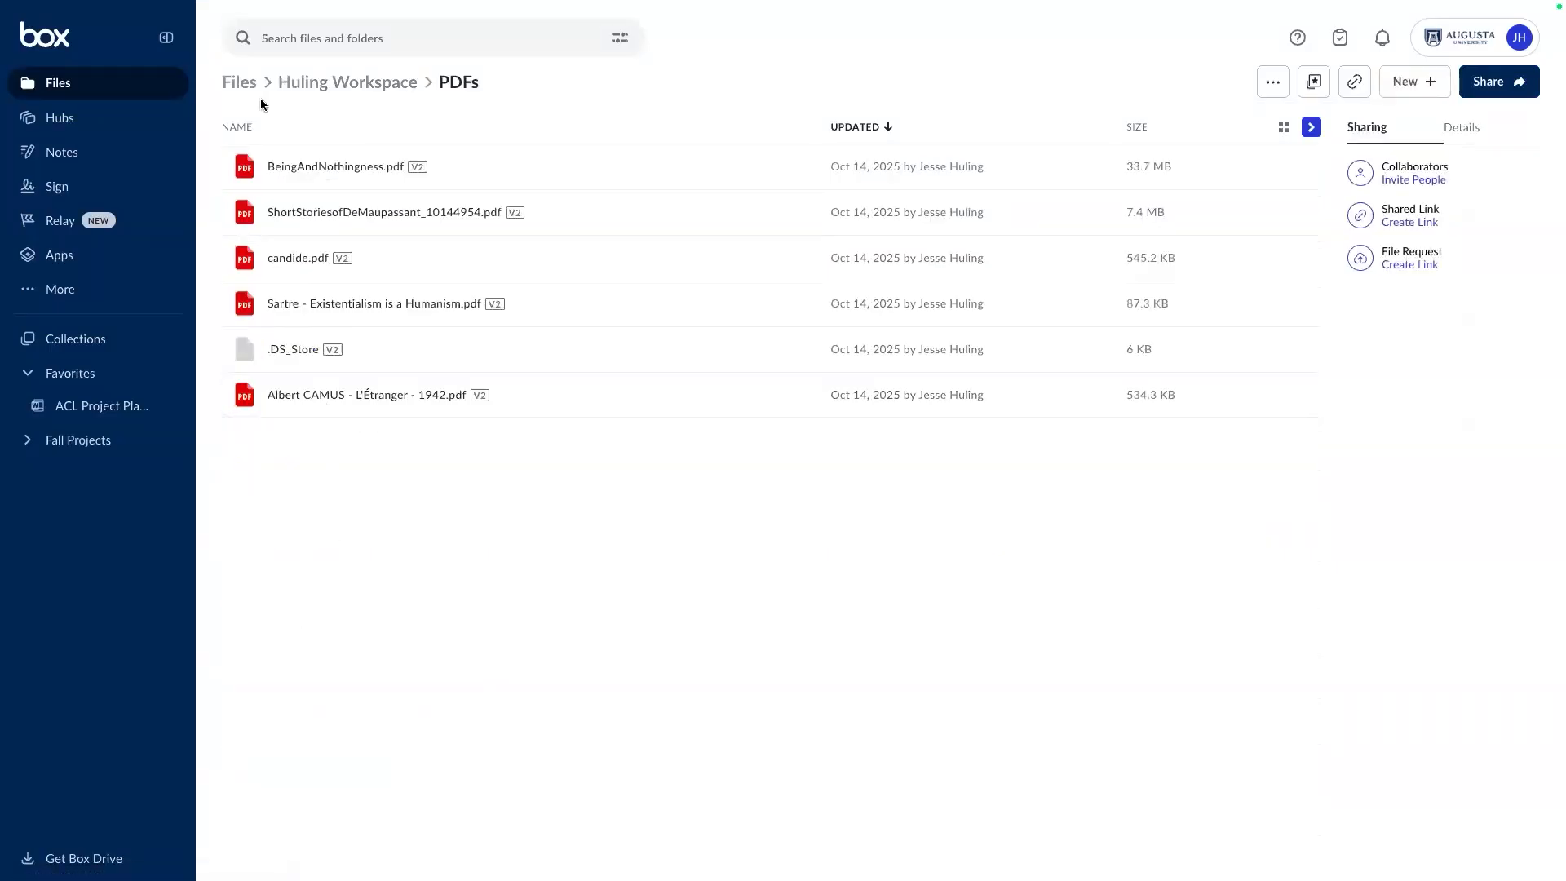
# Return to Huling Workspace, open PDFs for Box Sign Demo, and view the waiver PDF's actions.
pyautogui.click(339, 91)
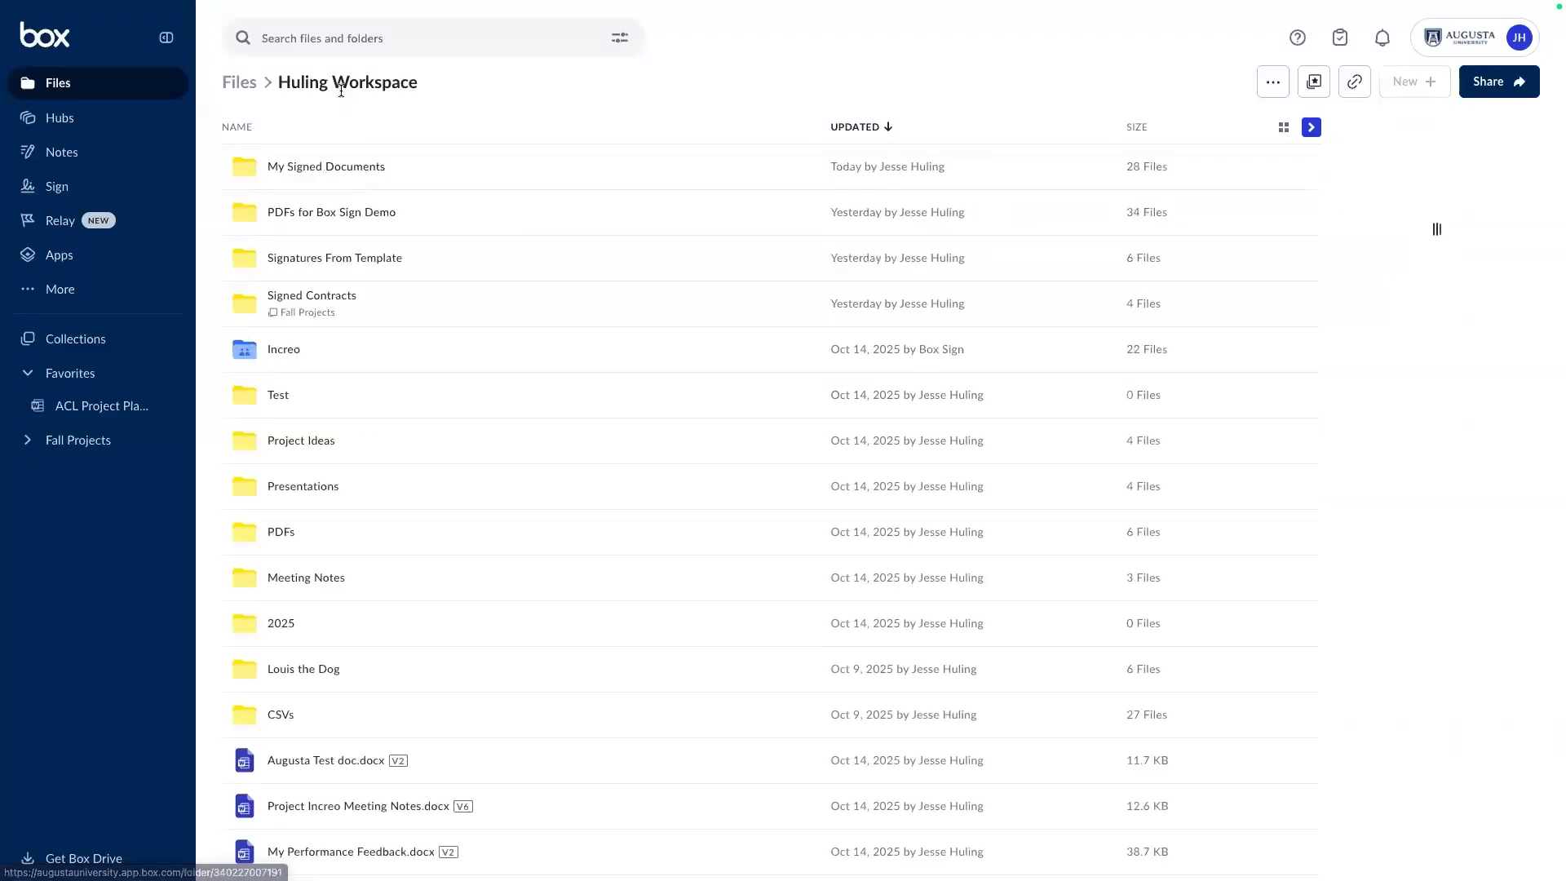
pyautogui.click(331, 218)
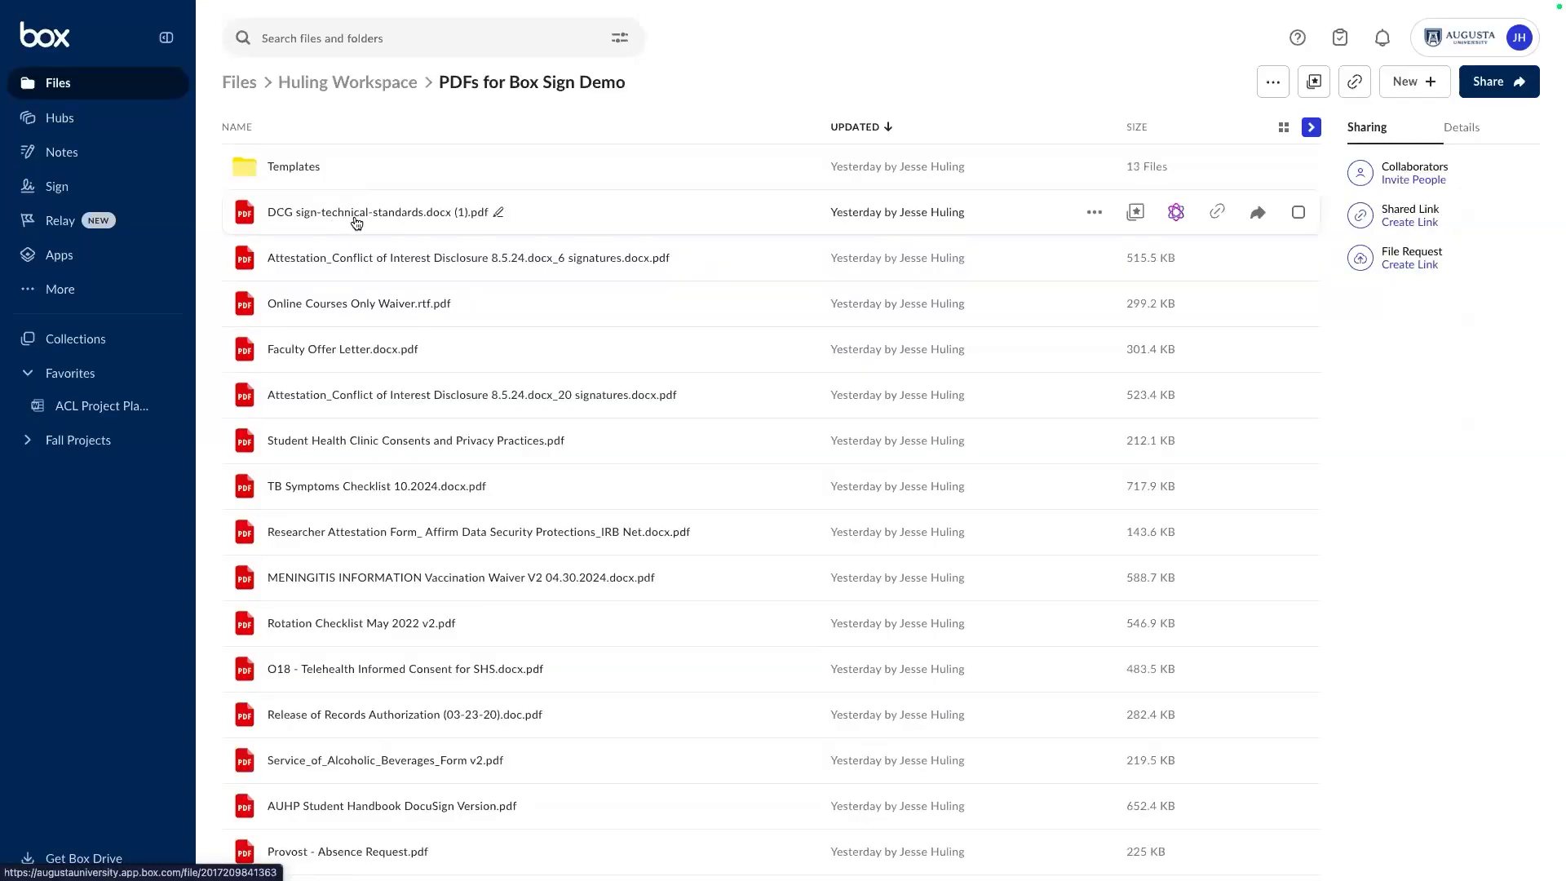
pyautogui.rightClick(393, 309)
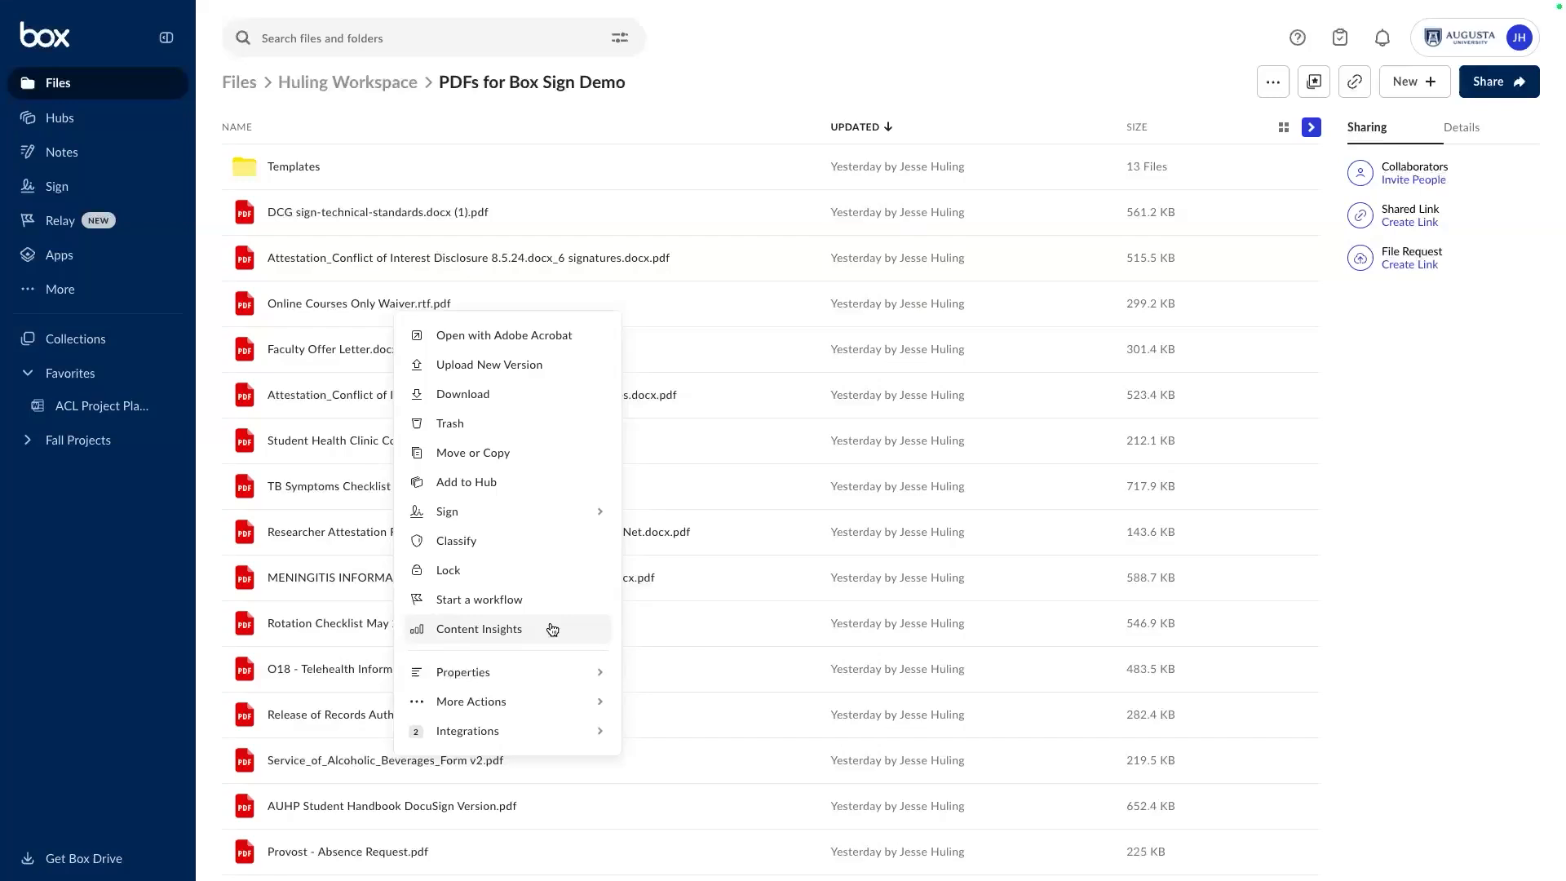
pyautogui.click(433, 127)
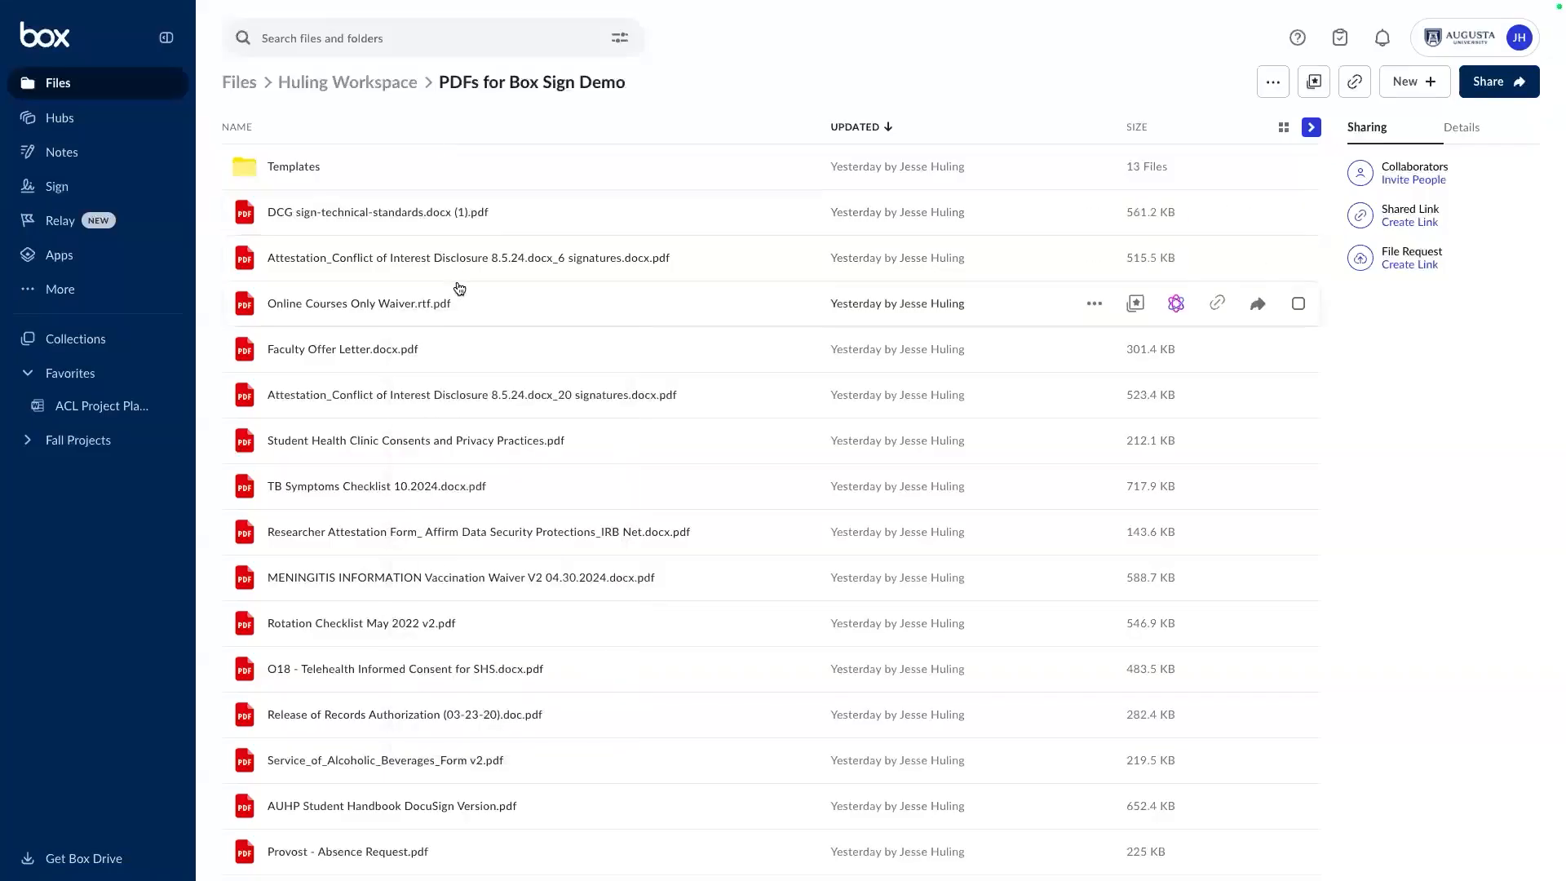
pyautogui.click(400, 307)
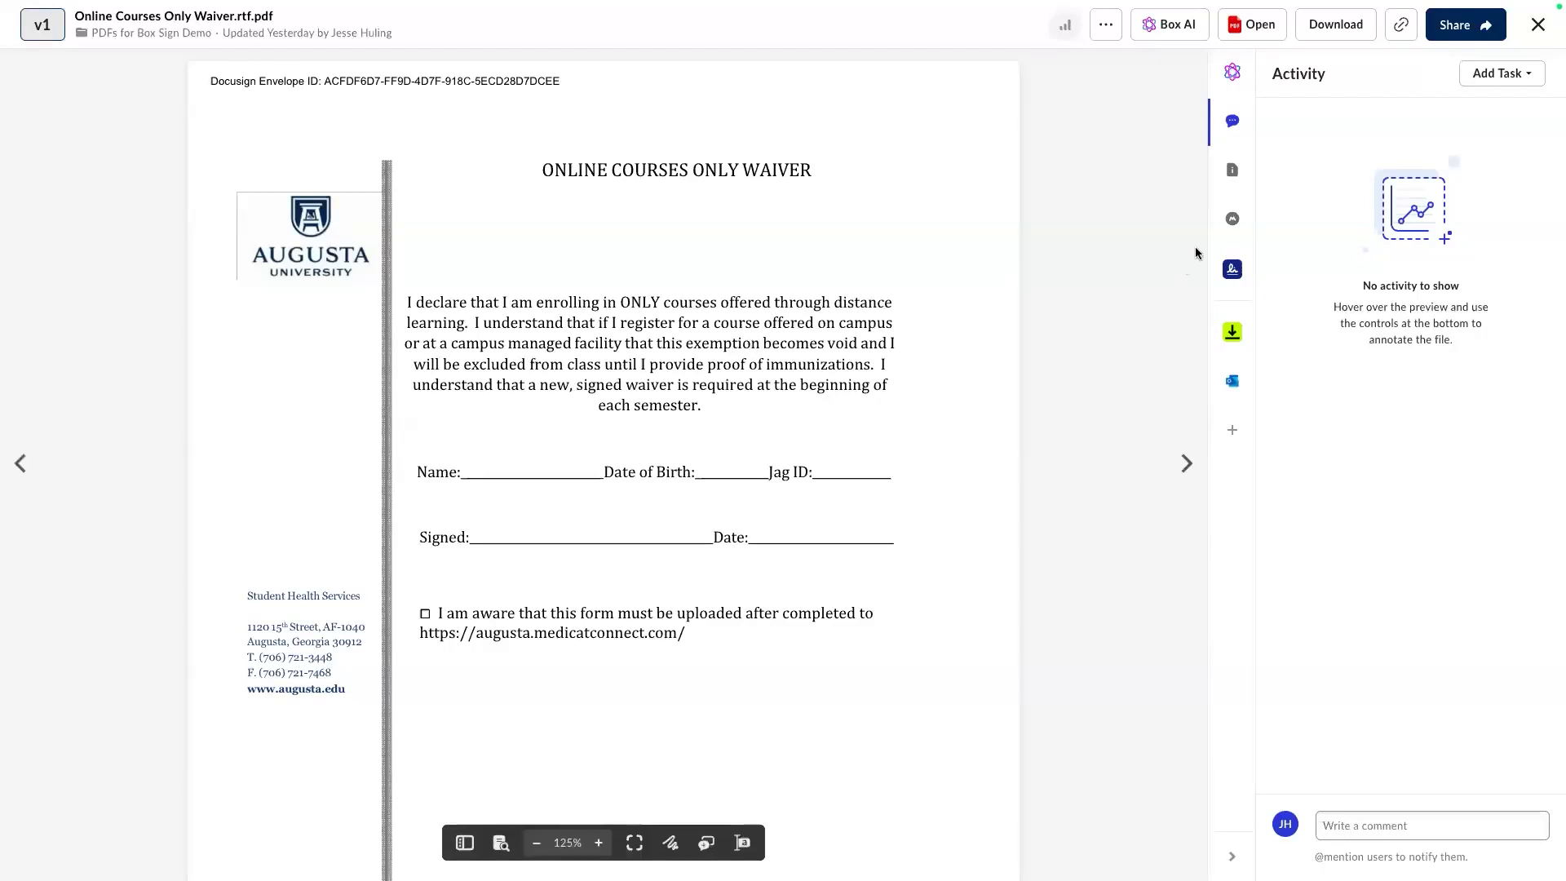
# Create and copy a company-visible shared link for Online Courses Only Waiver.rtf.pdf.
pyautogui.click(1401, 39)
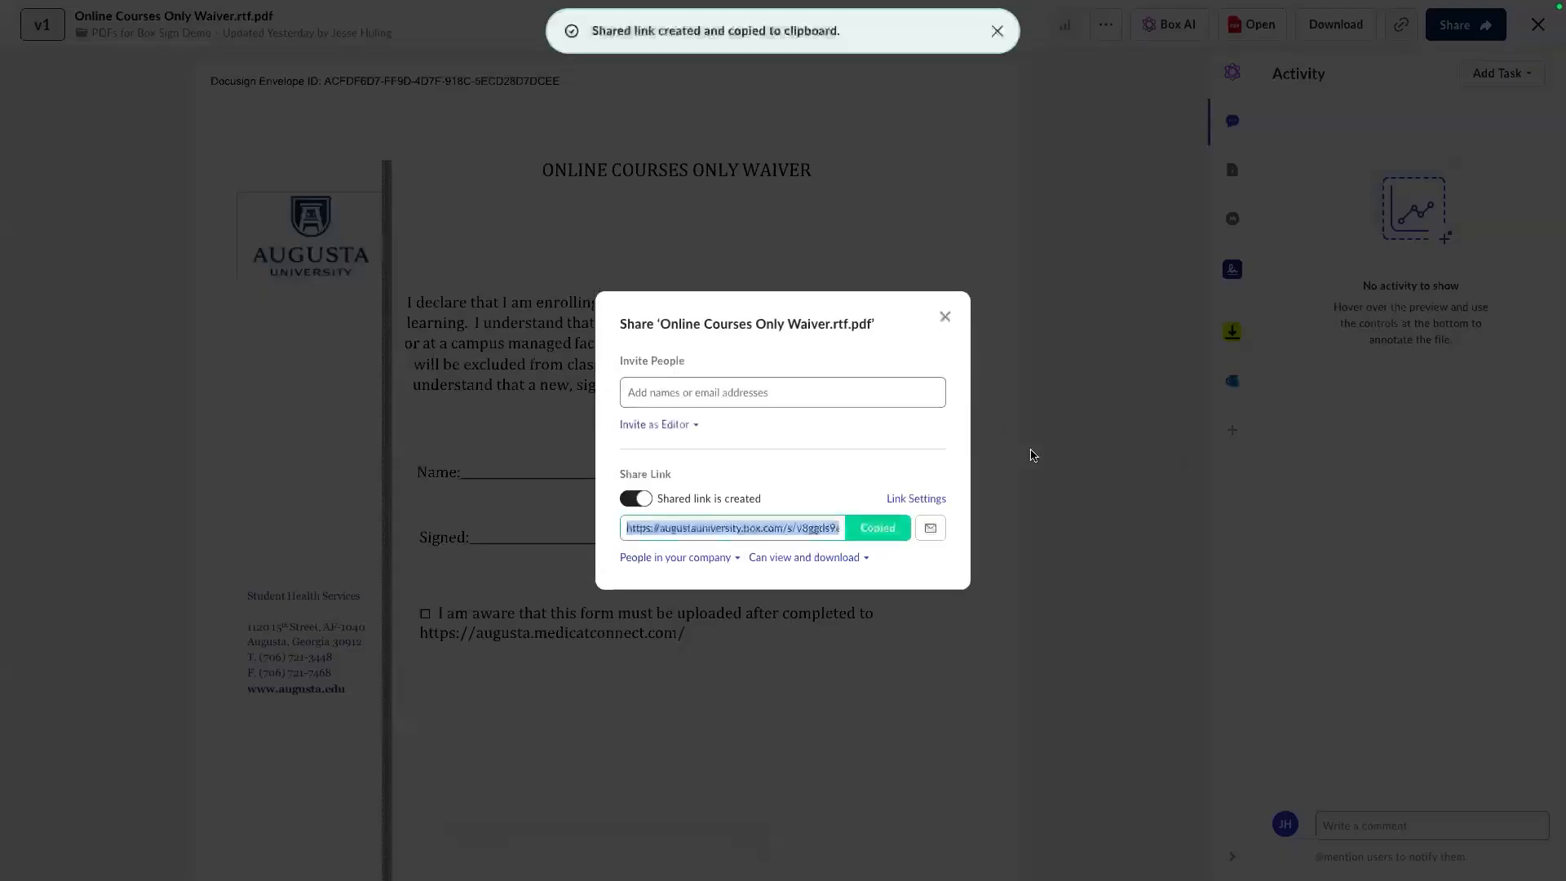
# Change the waiver link's access to 'People with the link', check Link Settings, and close sharing.
pyautogui.click(721, 561)
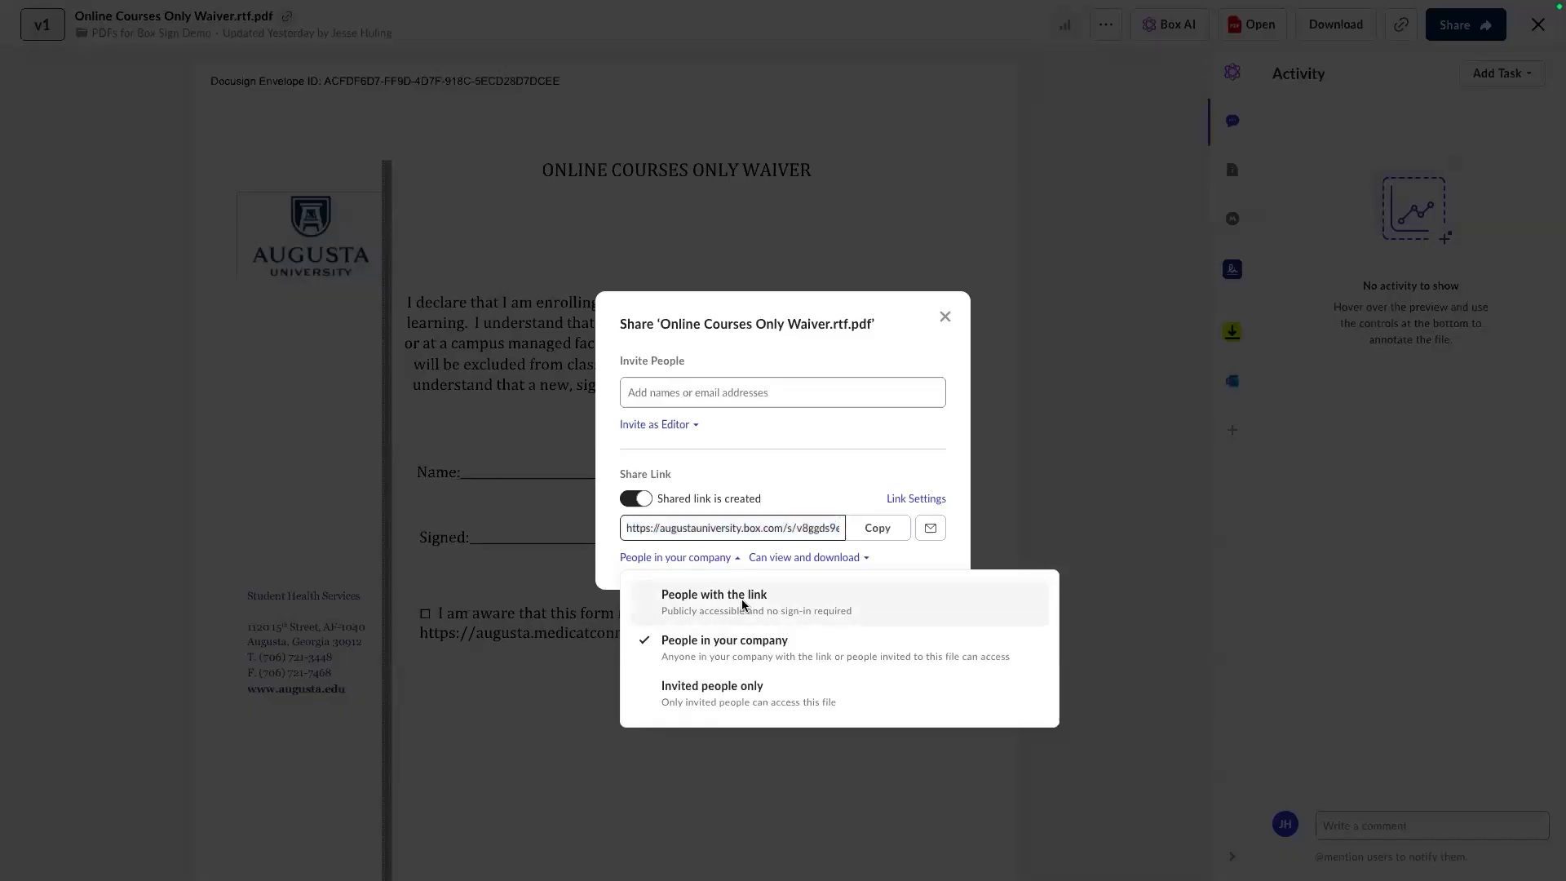
pyautogui.click(744, 605)
pyautogui.click(938, 488)
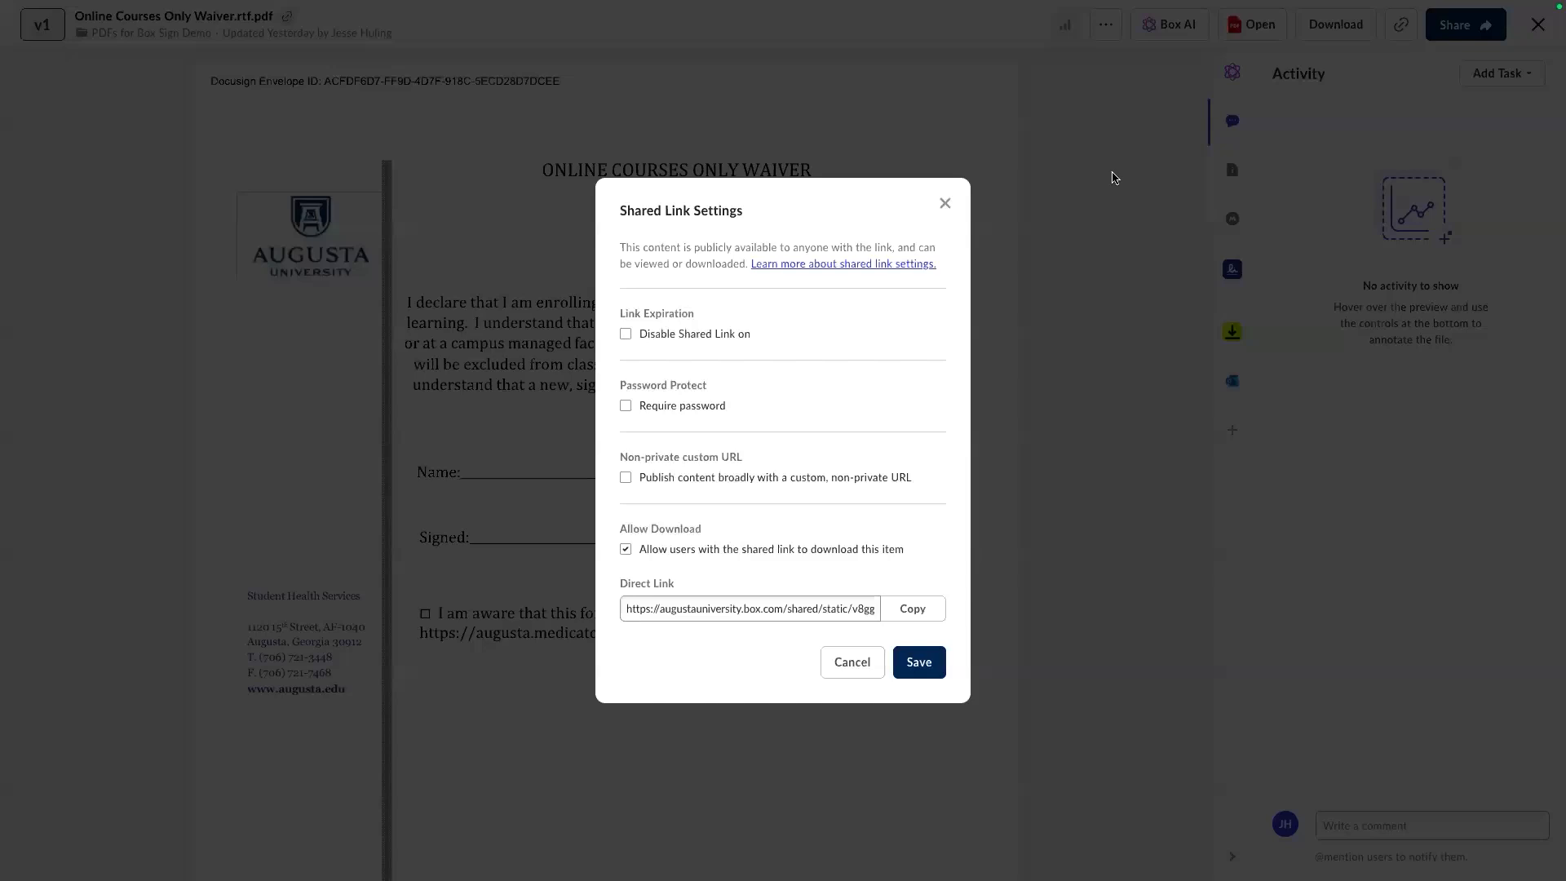
pyautogui.click(946, 205)
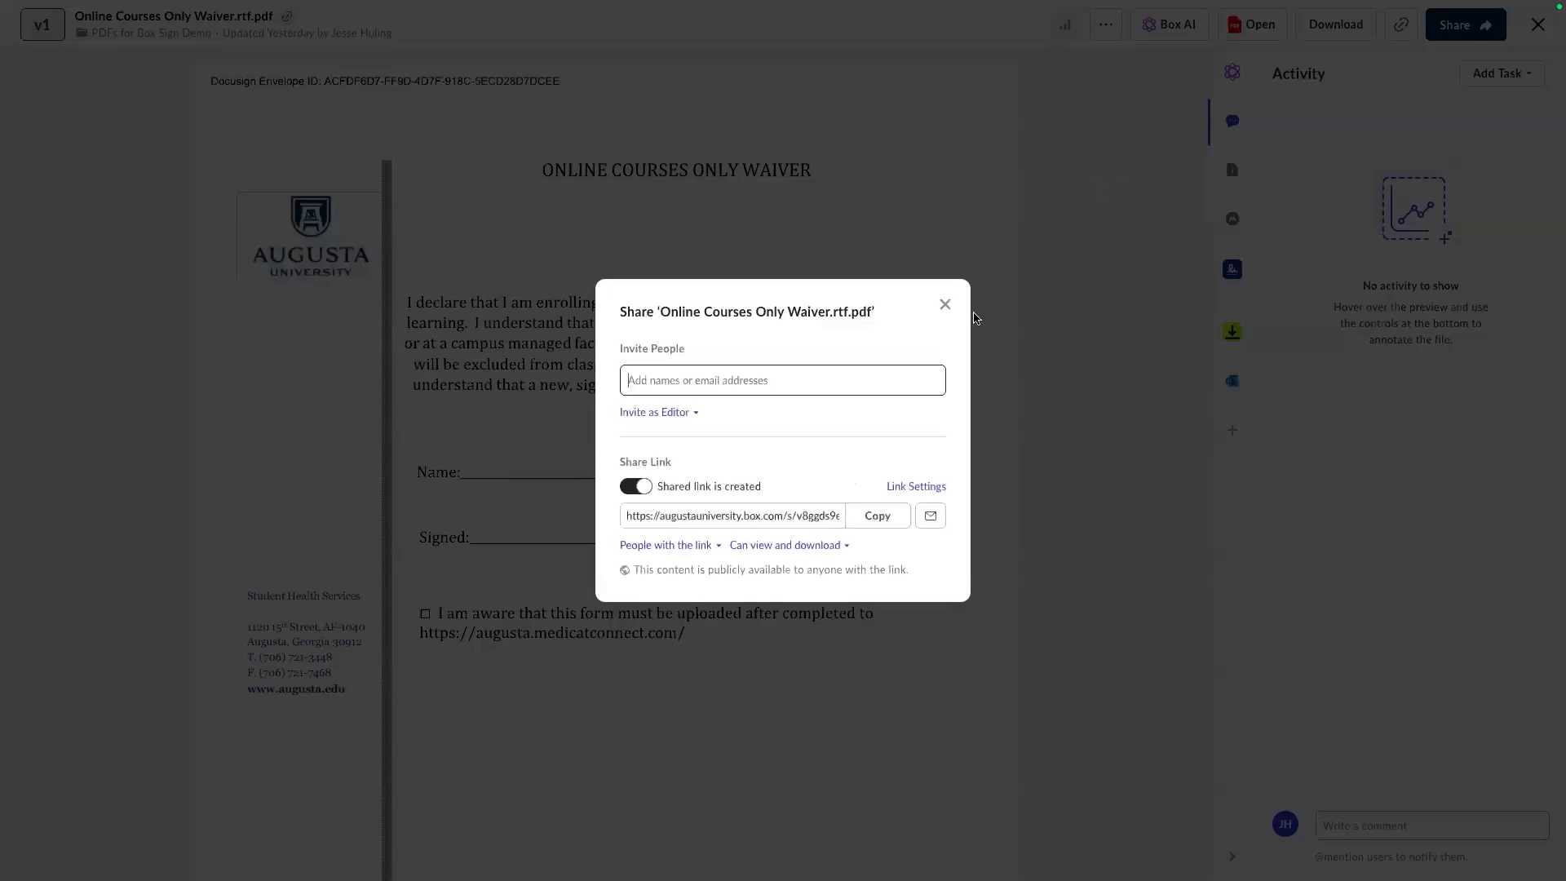
pyautogui.click(946, 306)
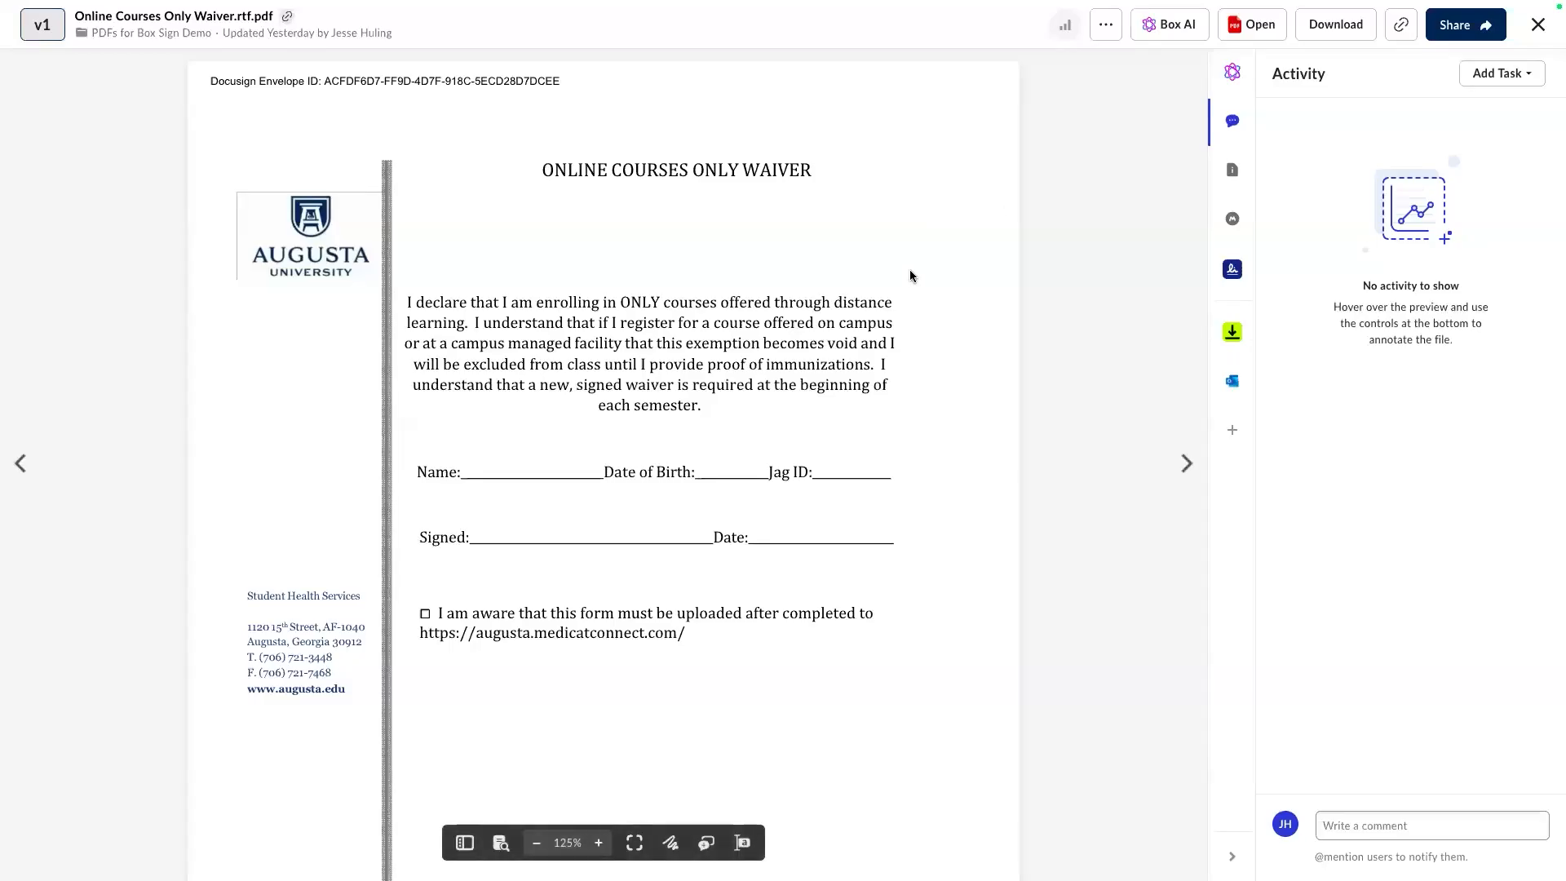
# Open Online Courses Only Waiver.rtf.pdf from Box in Adobe Acrobat.
pyautogui.click(1276, 26)
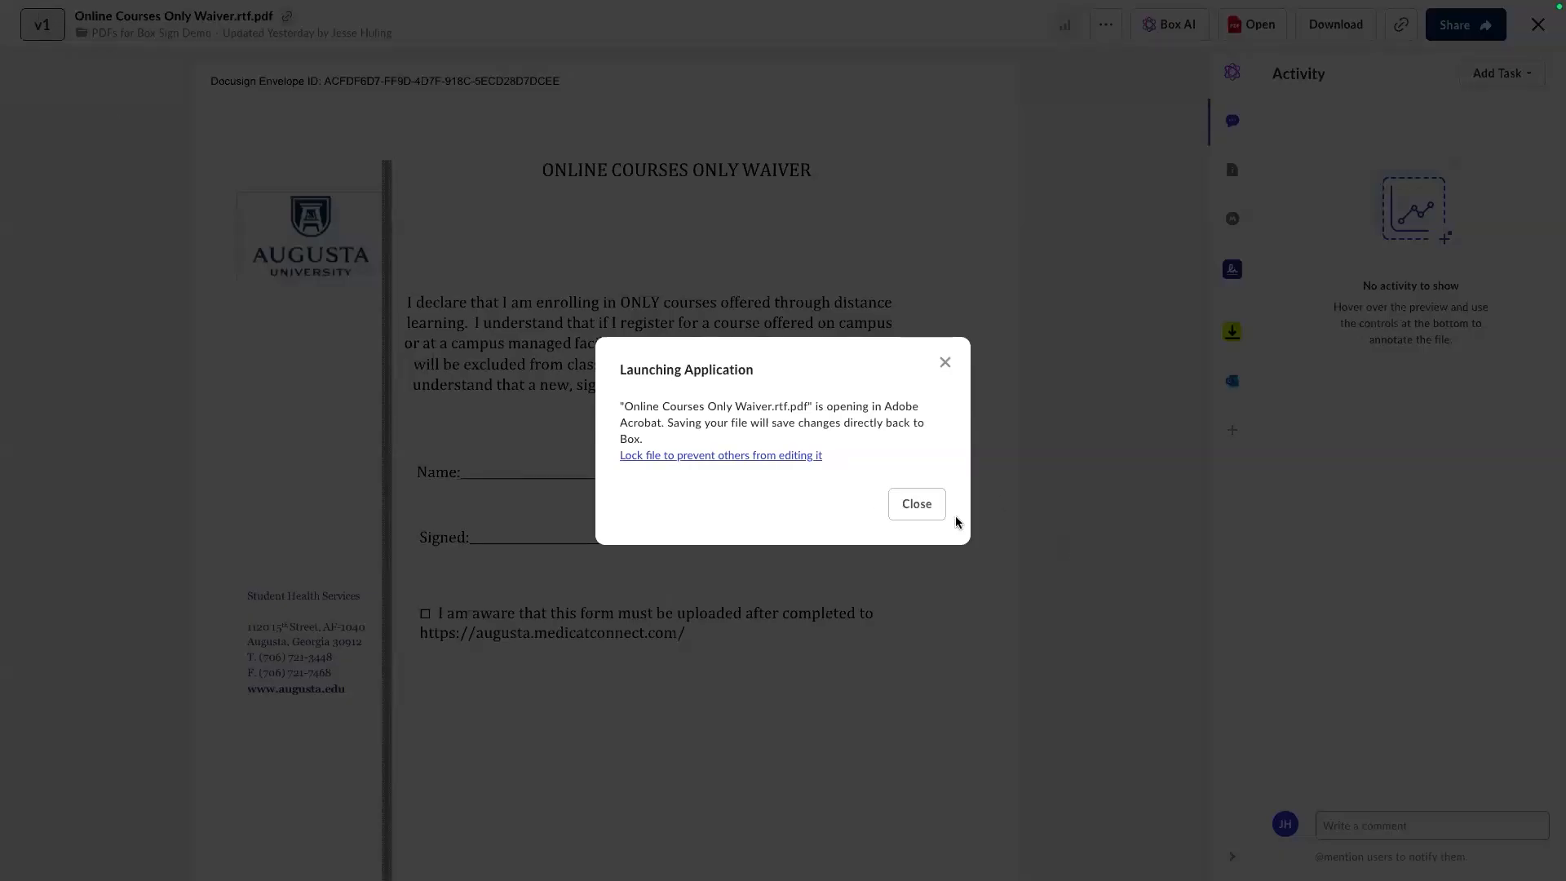
# Dismiss the launch notice and exit Chrome full screen to reveal the waiver in Acrobat.
pyautogui.click(914, 506)
pyautogui.moveTo(145, 2)
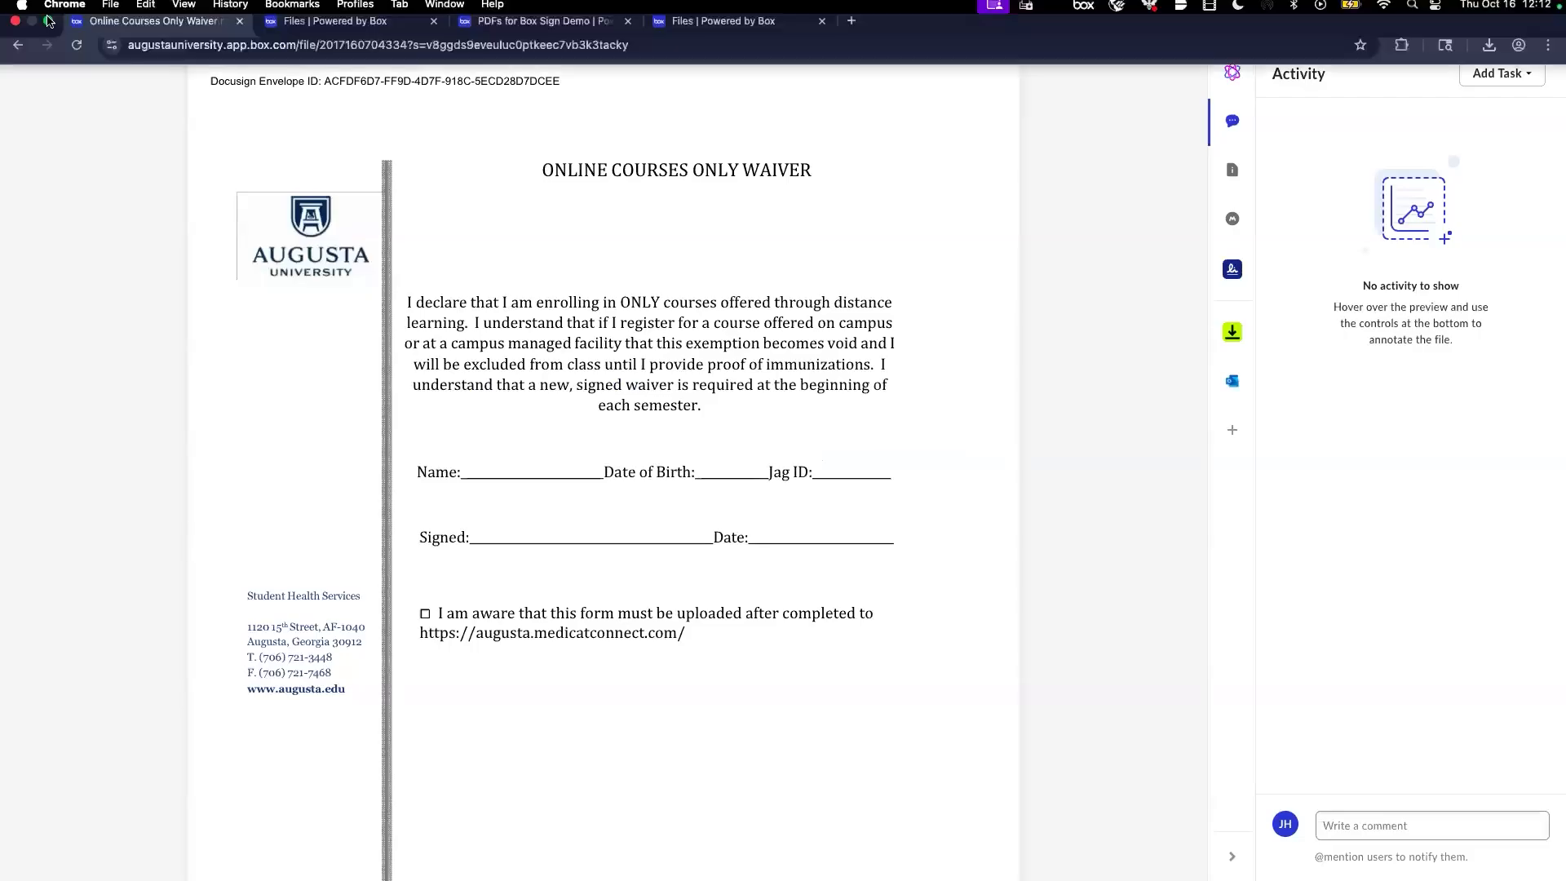
pyautogui.click(48, 36)
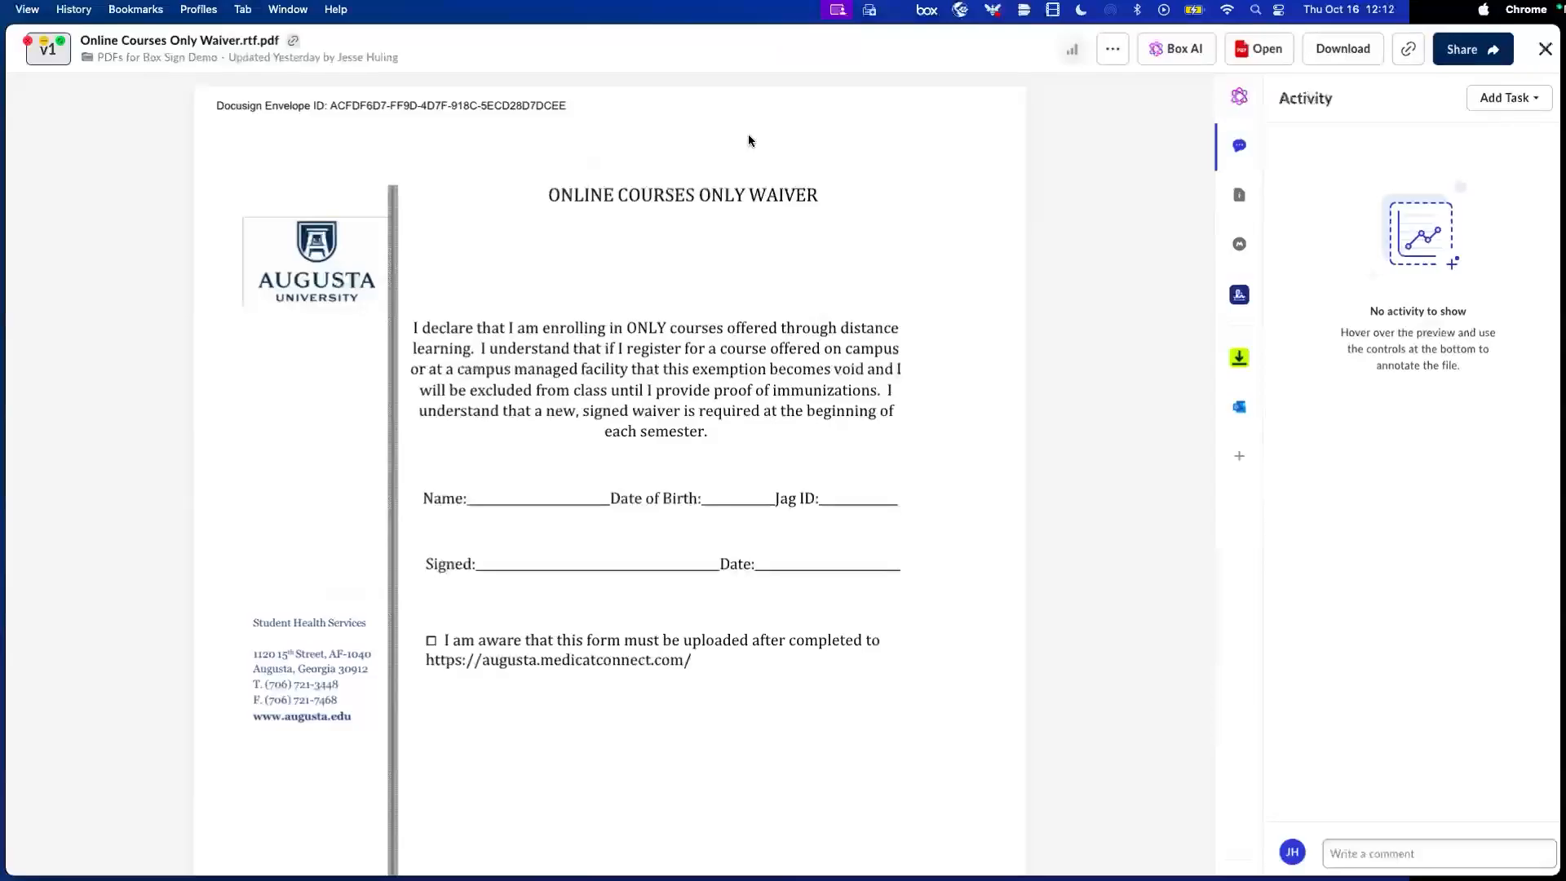
pyautogui.moveTo(976, 103); pyautogui.dragTo(1210, 652)
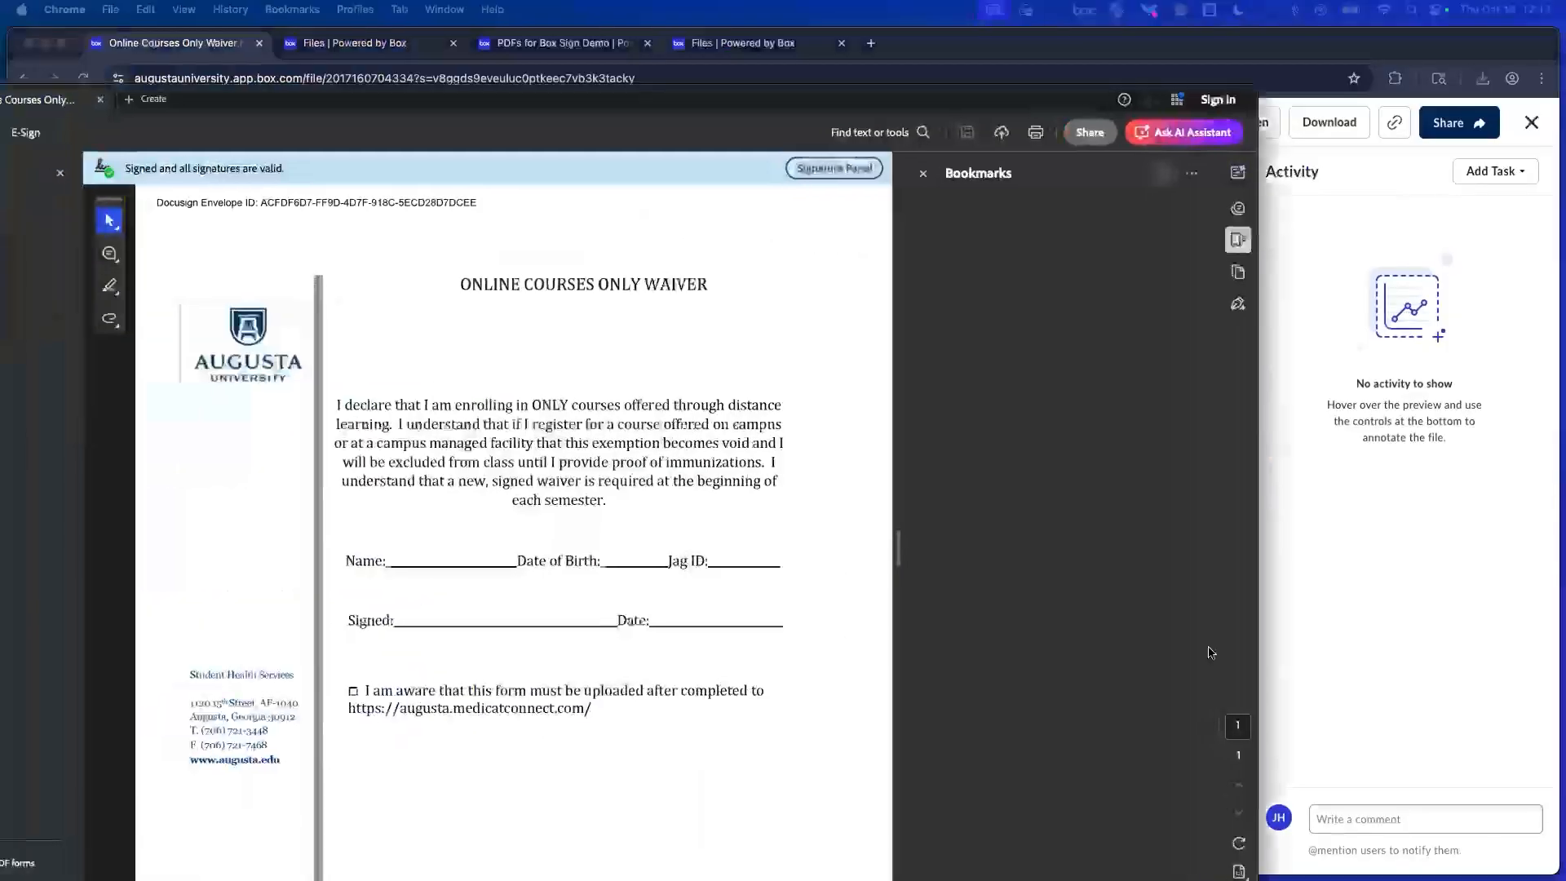
# Rotate the waiver page a full turn back upright, then close the Acrobat window.
pyautogui.click(1239, 843)
pyautogui.click(1239, 843)
pyautogui.click(1240, 842)
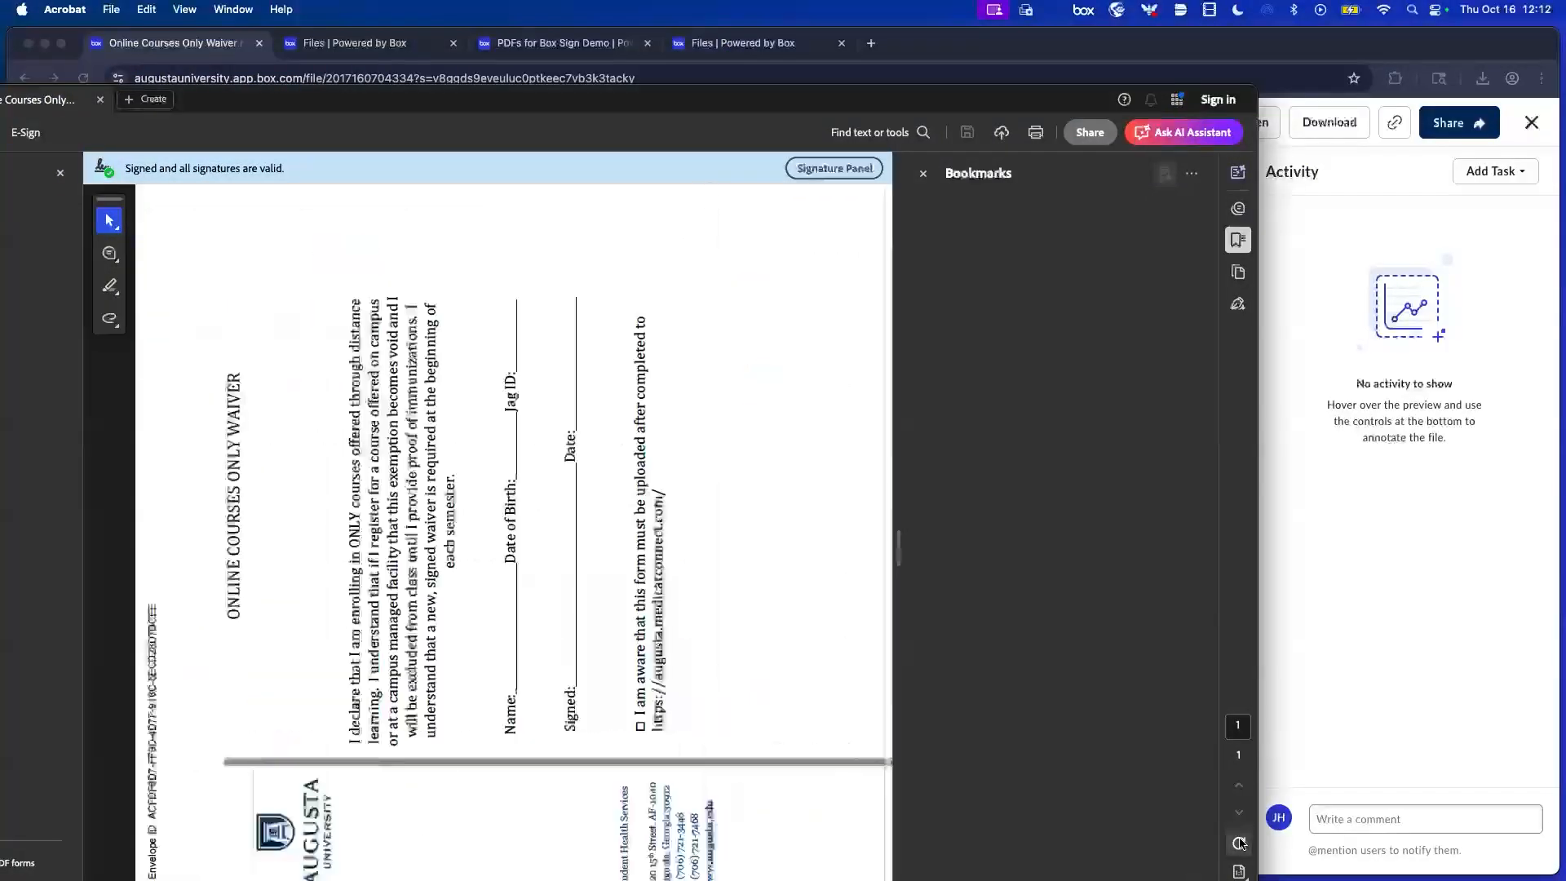
pyautogui.click(1239, 843)
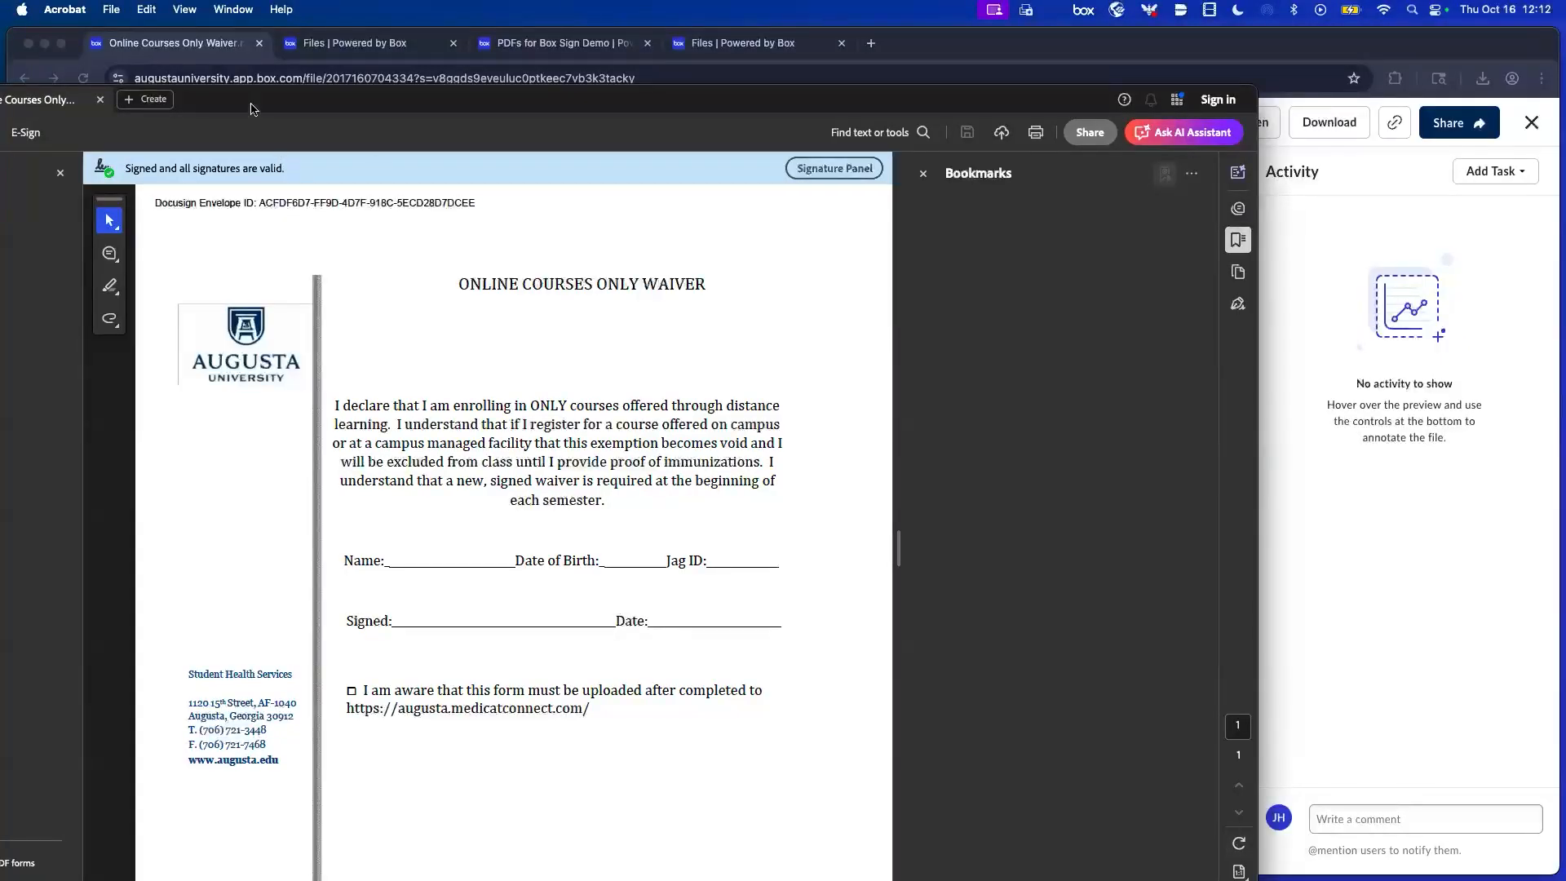
pyautogui.moveTo(251, 105); pyautogui.dragTo(493, 133)
pyautogui.click(104, 125)
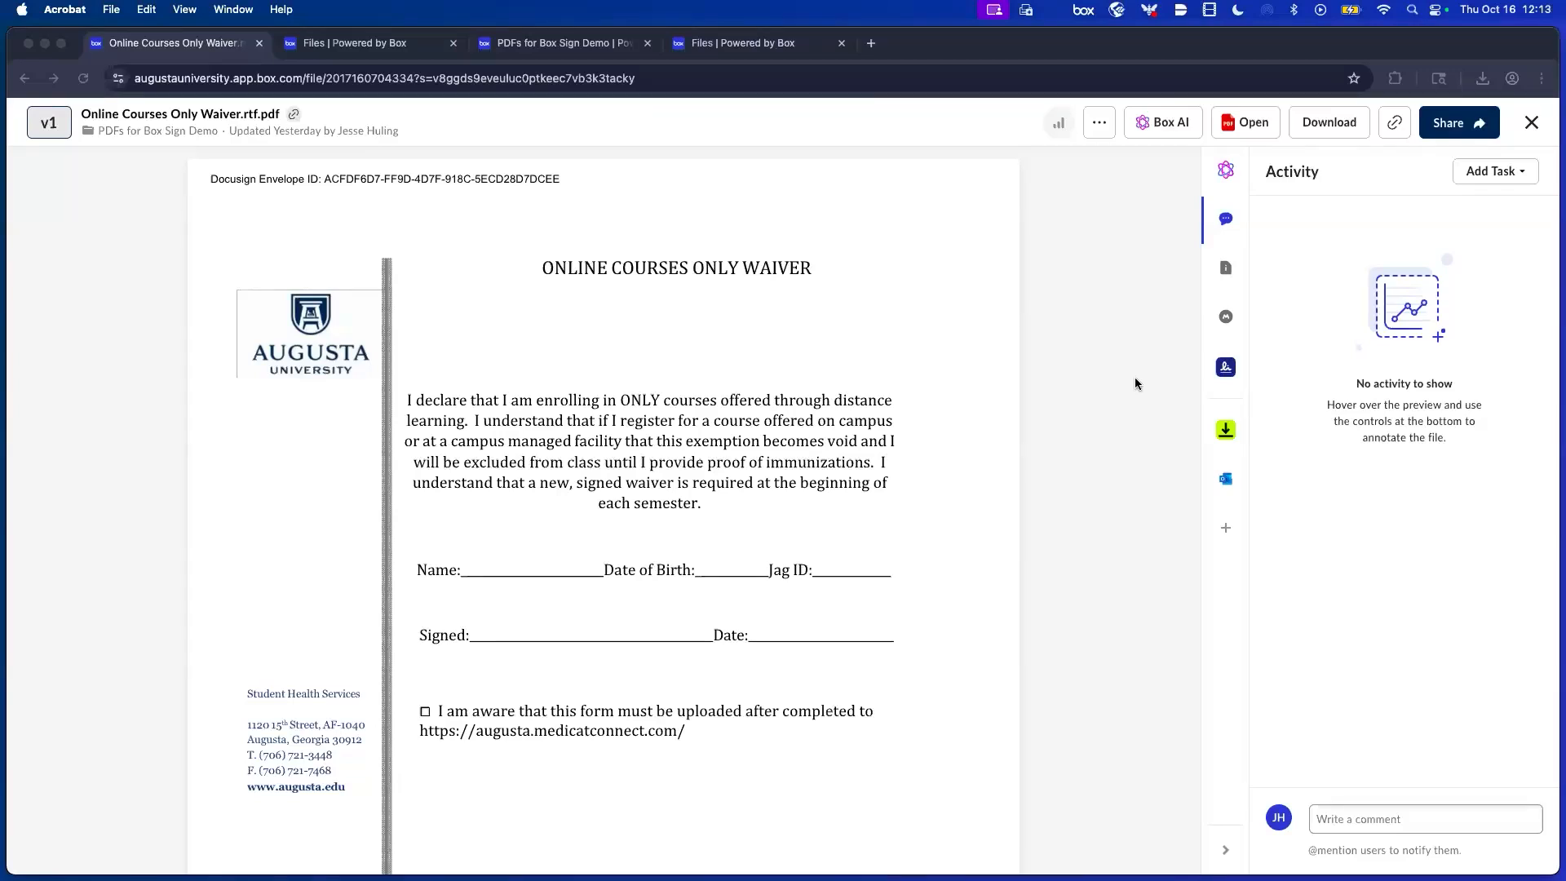
# Bring the browser forward and choose Request Signature from the waiver's signing options.
pyautogui.click(1225, 373)
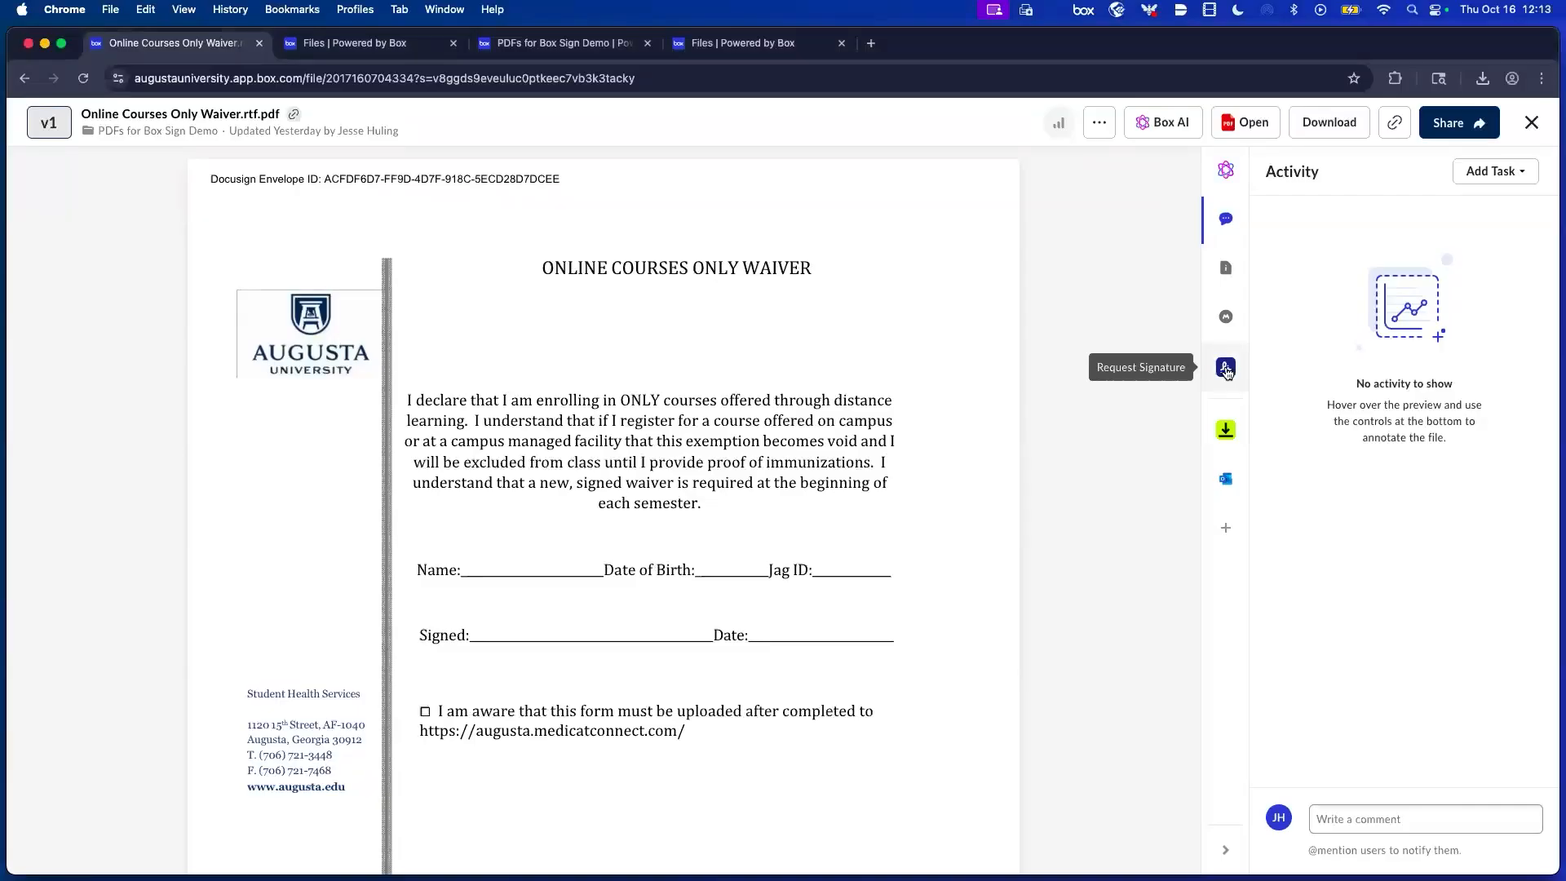
pyautogui.click(1226, 370)
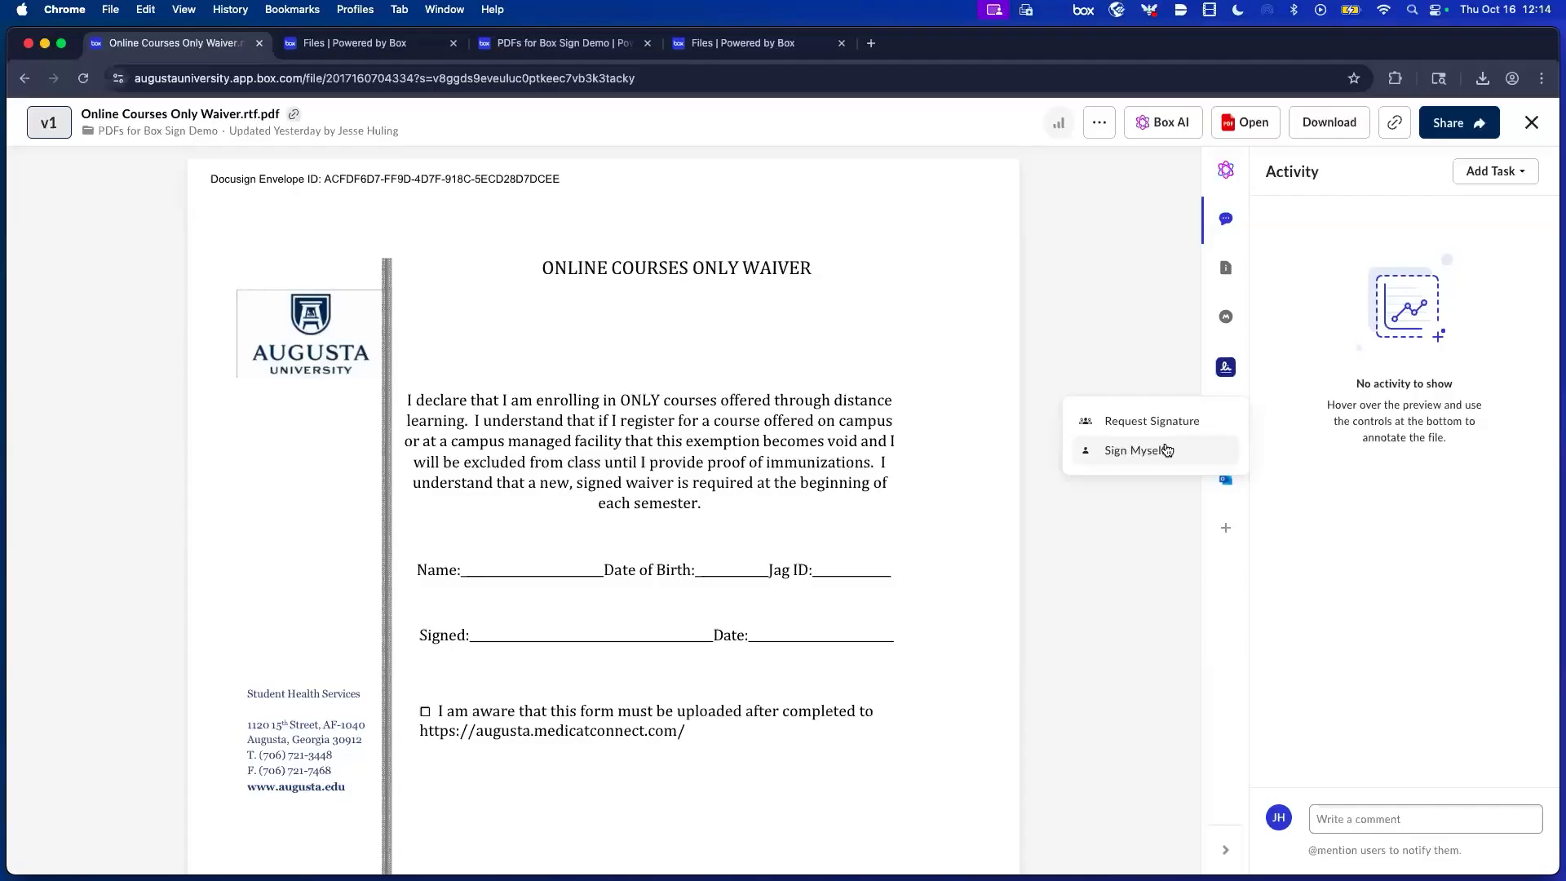
pyautogui.click(1123, 423)
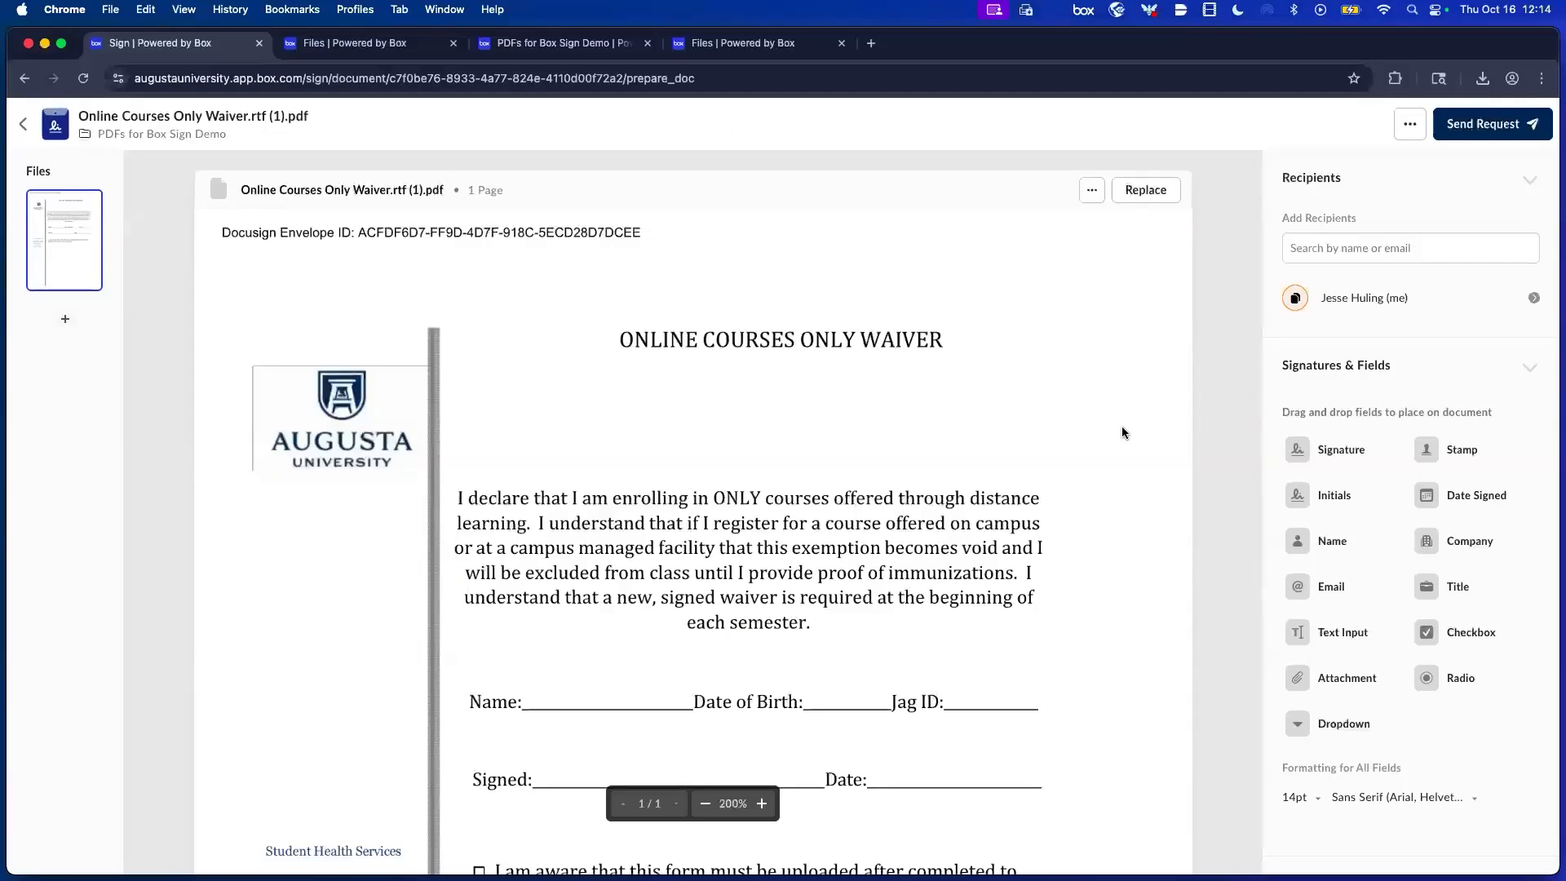
pyautogui.scroll(-1, 1123, 428)
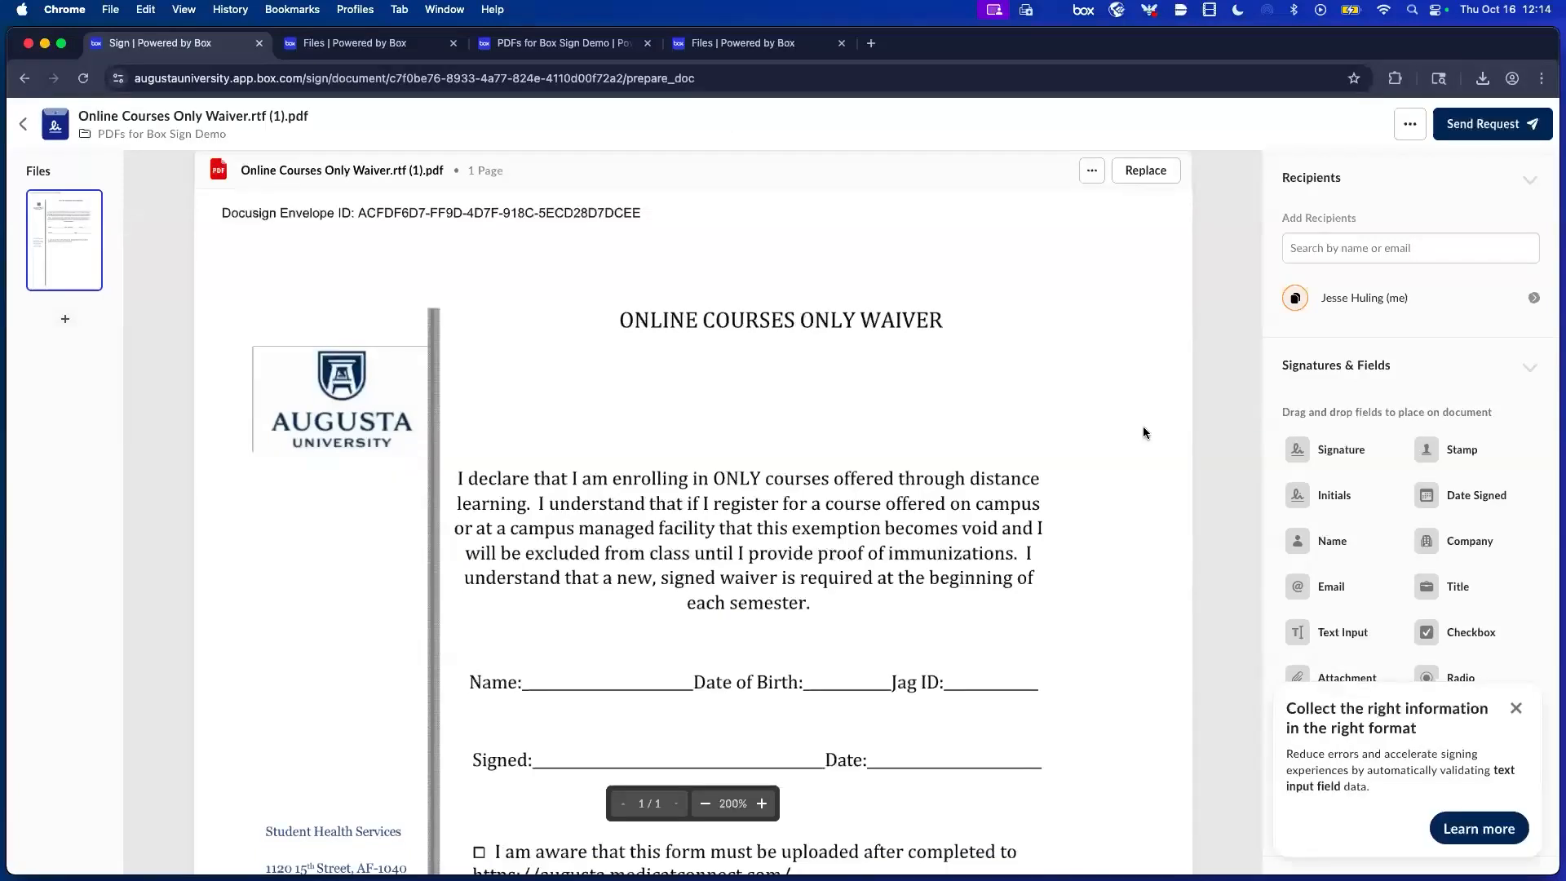
pyautogui.click(1515, 710)
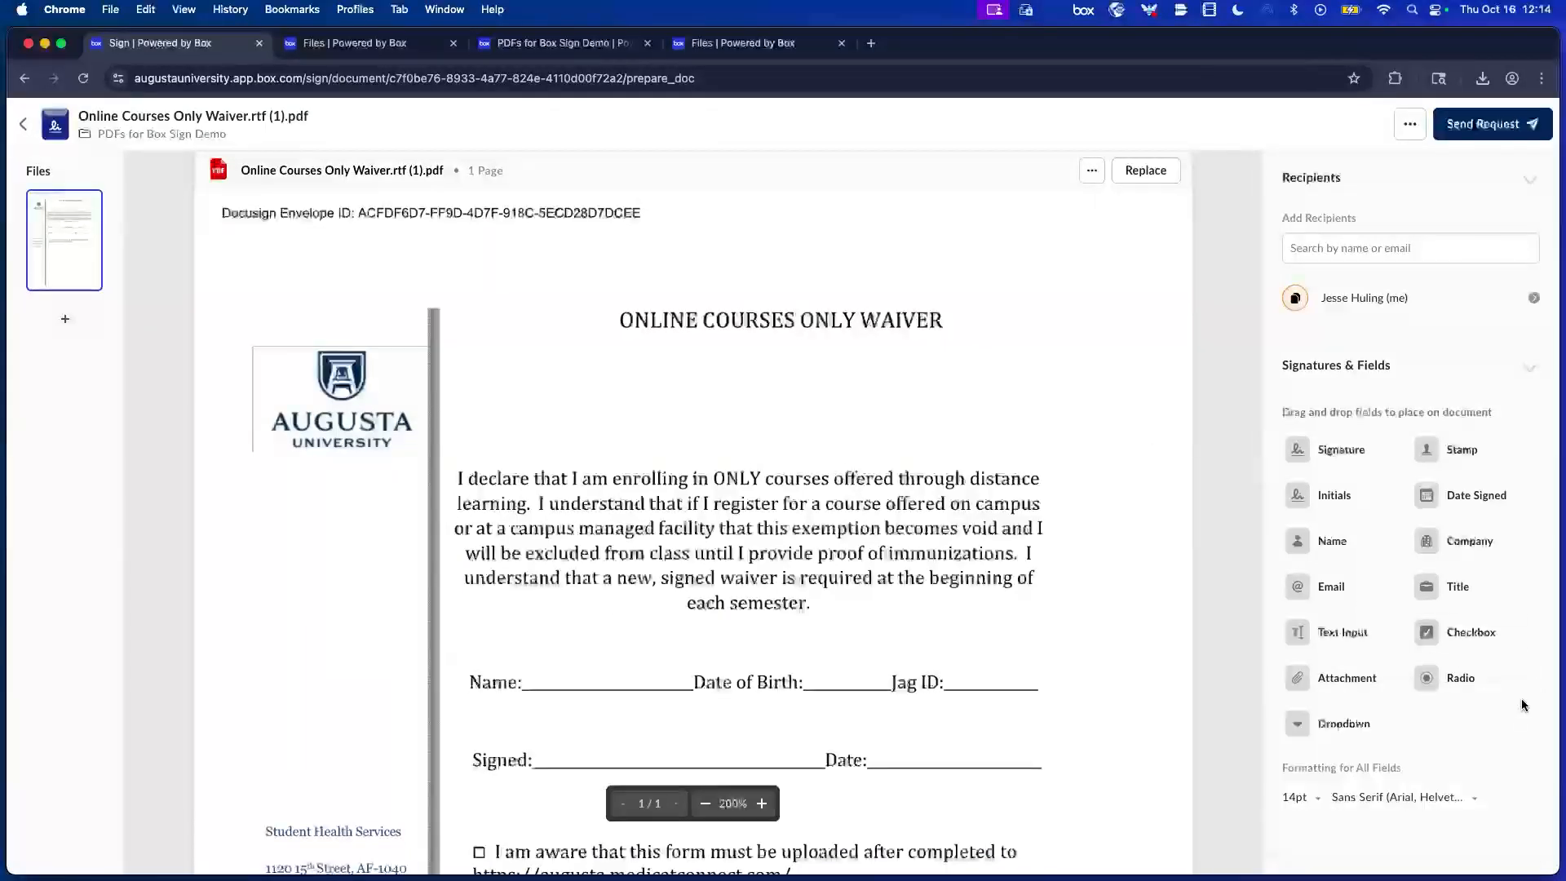
pyautogui.scroll(-3, 1106, 465)
pyautogui.scroll(-1, 1104, 467)
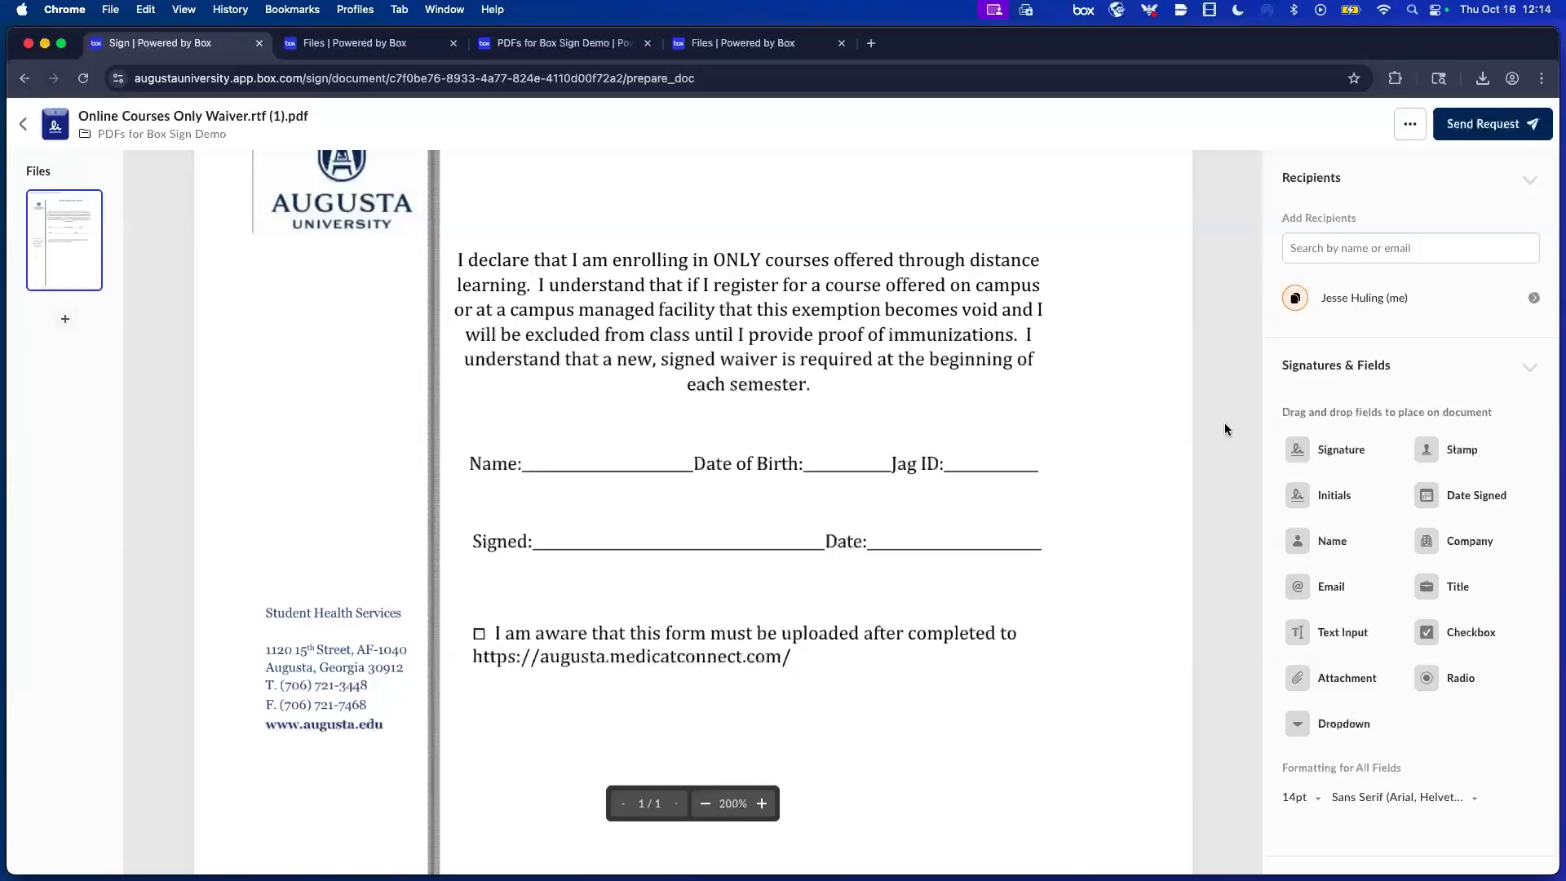
pyautogui.click(1327, 246)
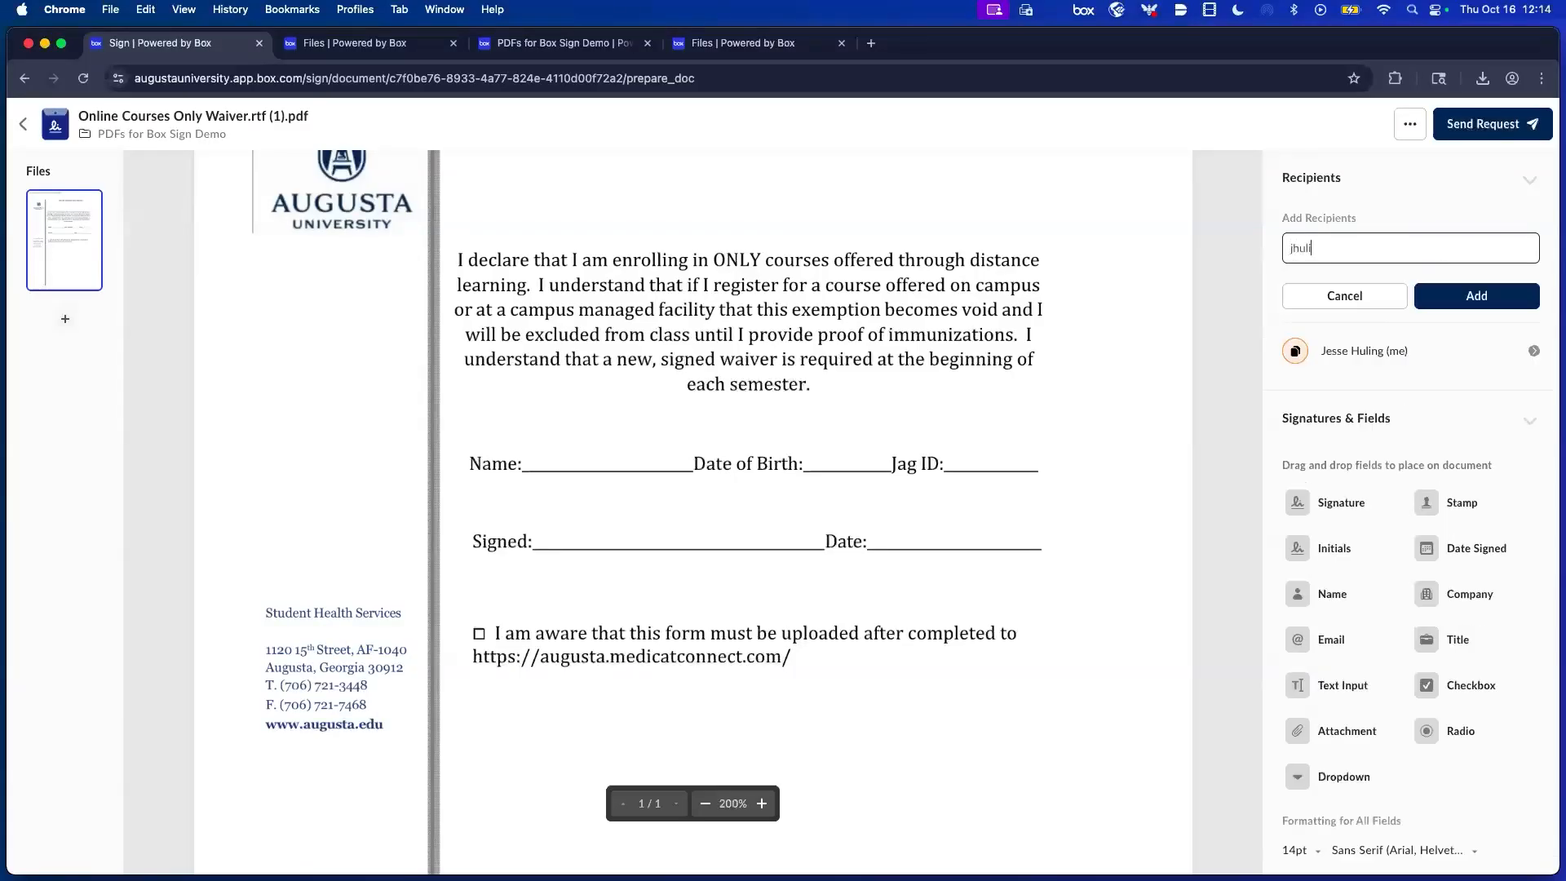
# Enter two recipients' e-mail addresses and add them to the waiver's signature request.
pyautogui.press('Return')
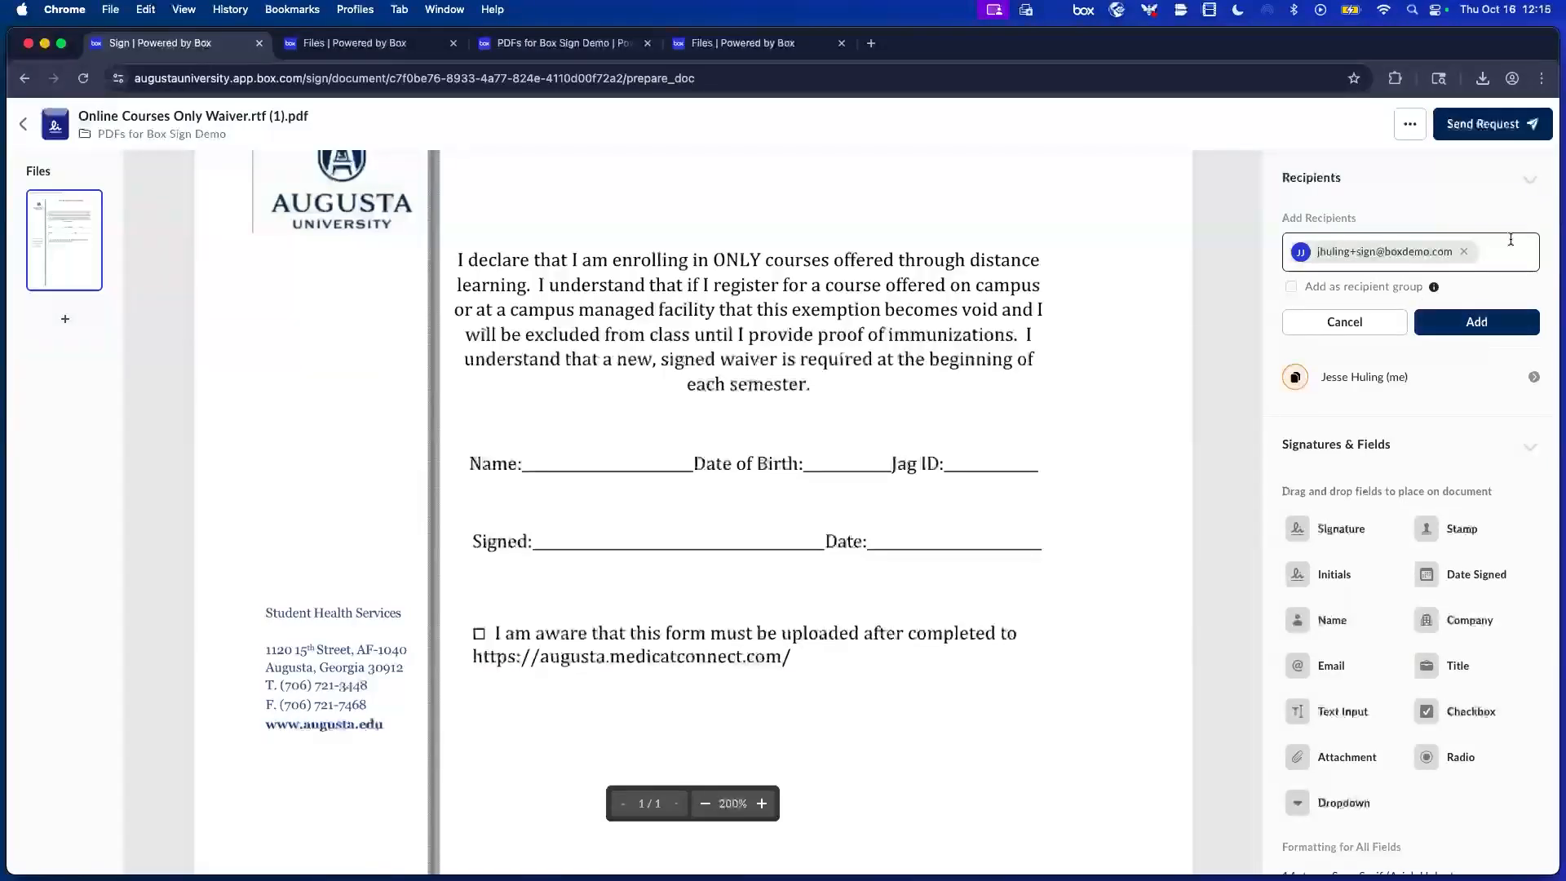
pyautogui.click(1511, 239)
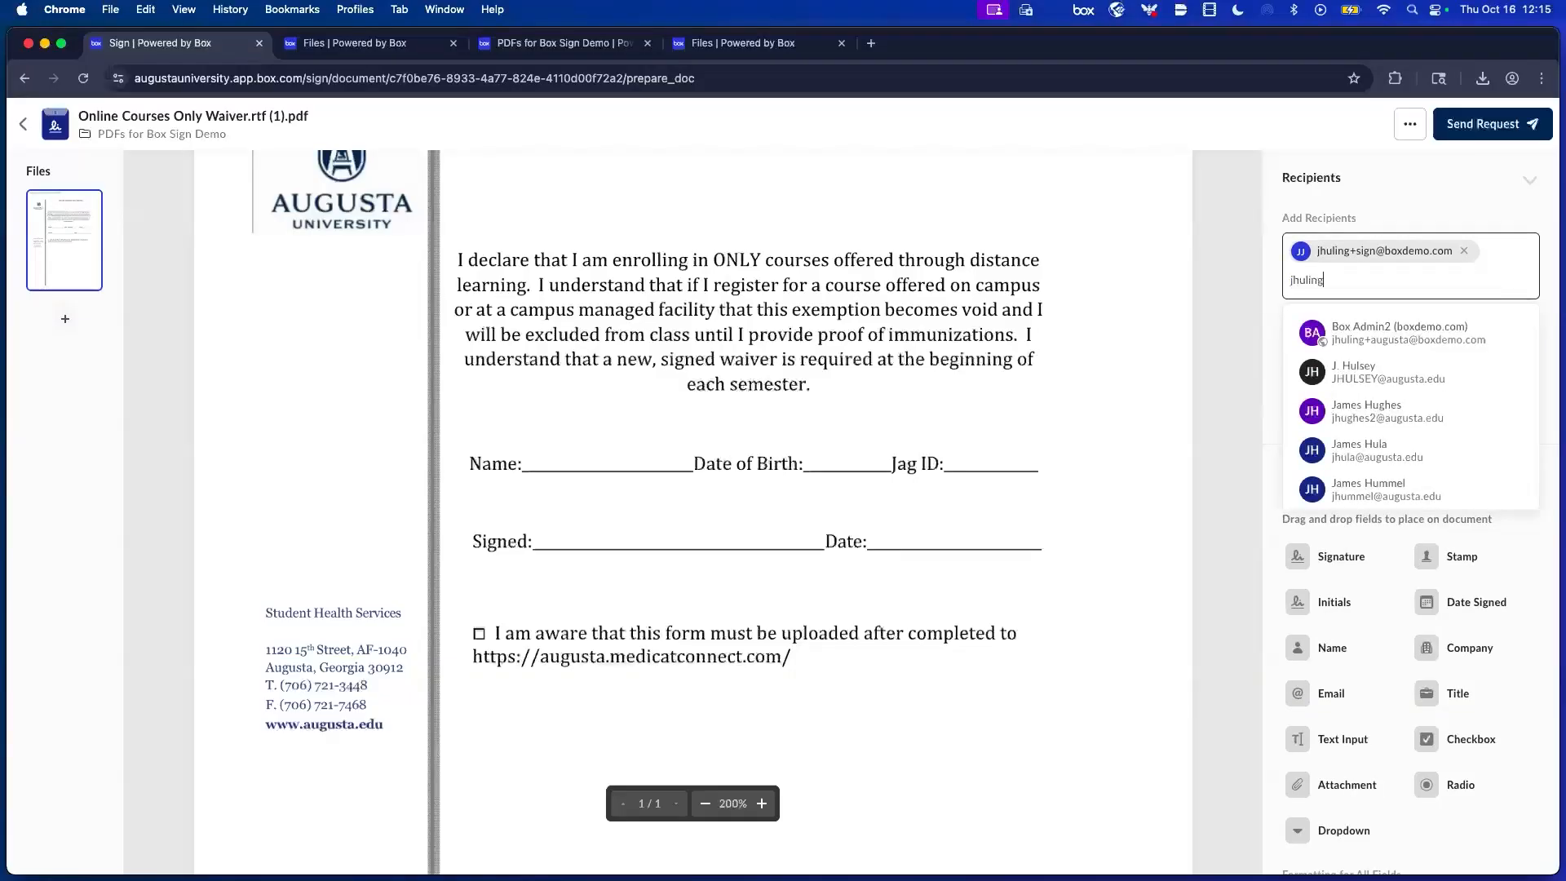
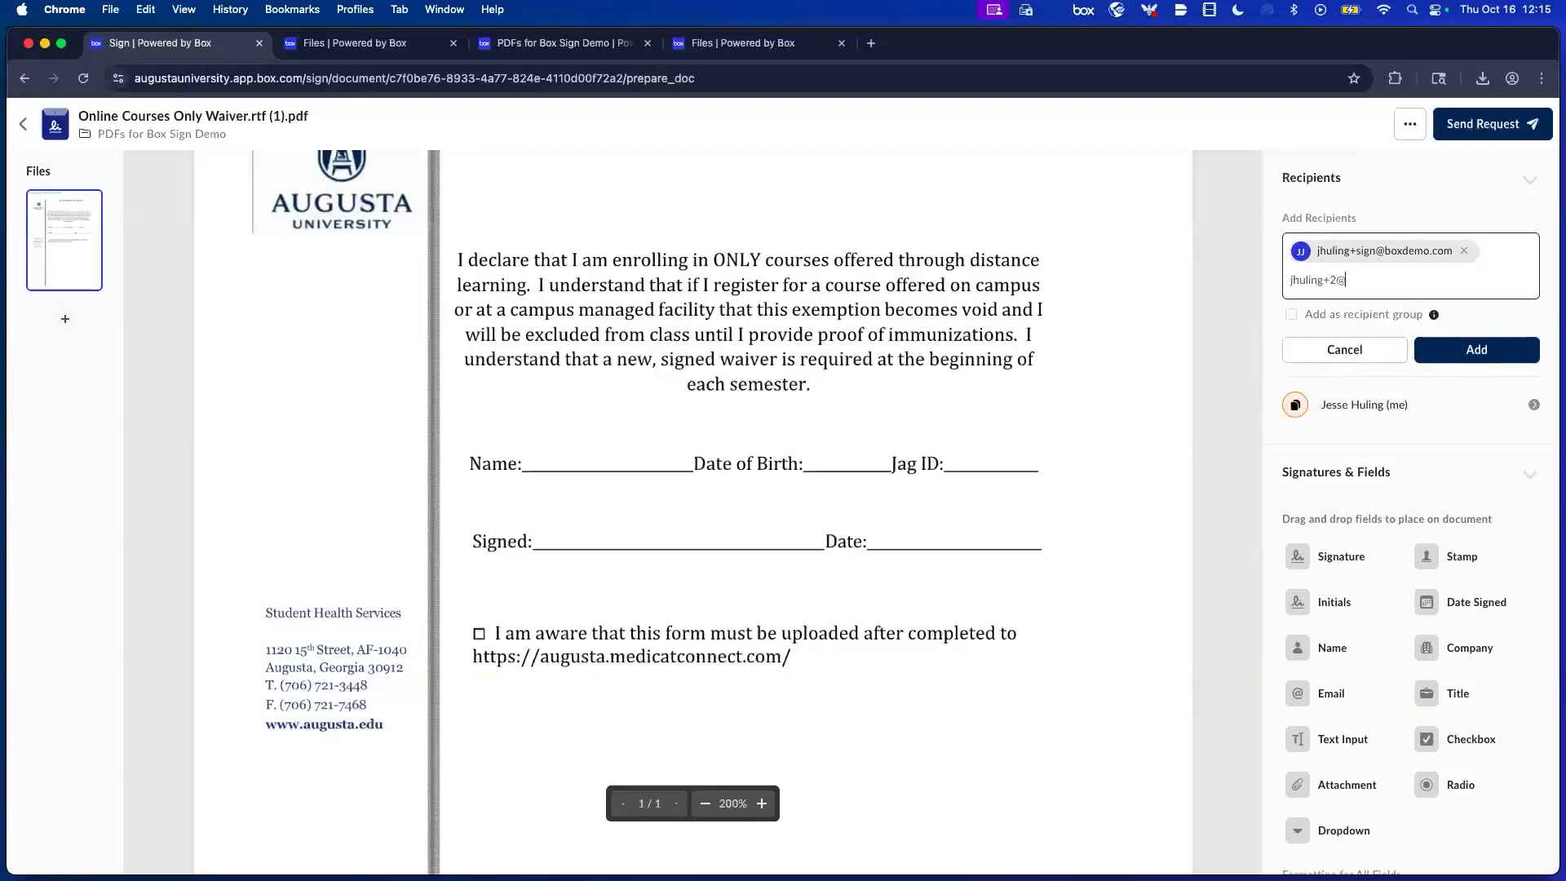
pyautogui.press('Return')
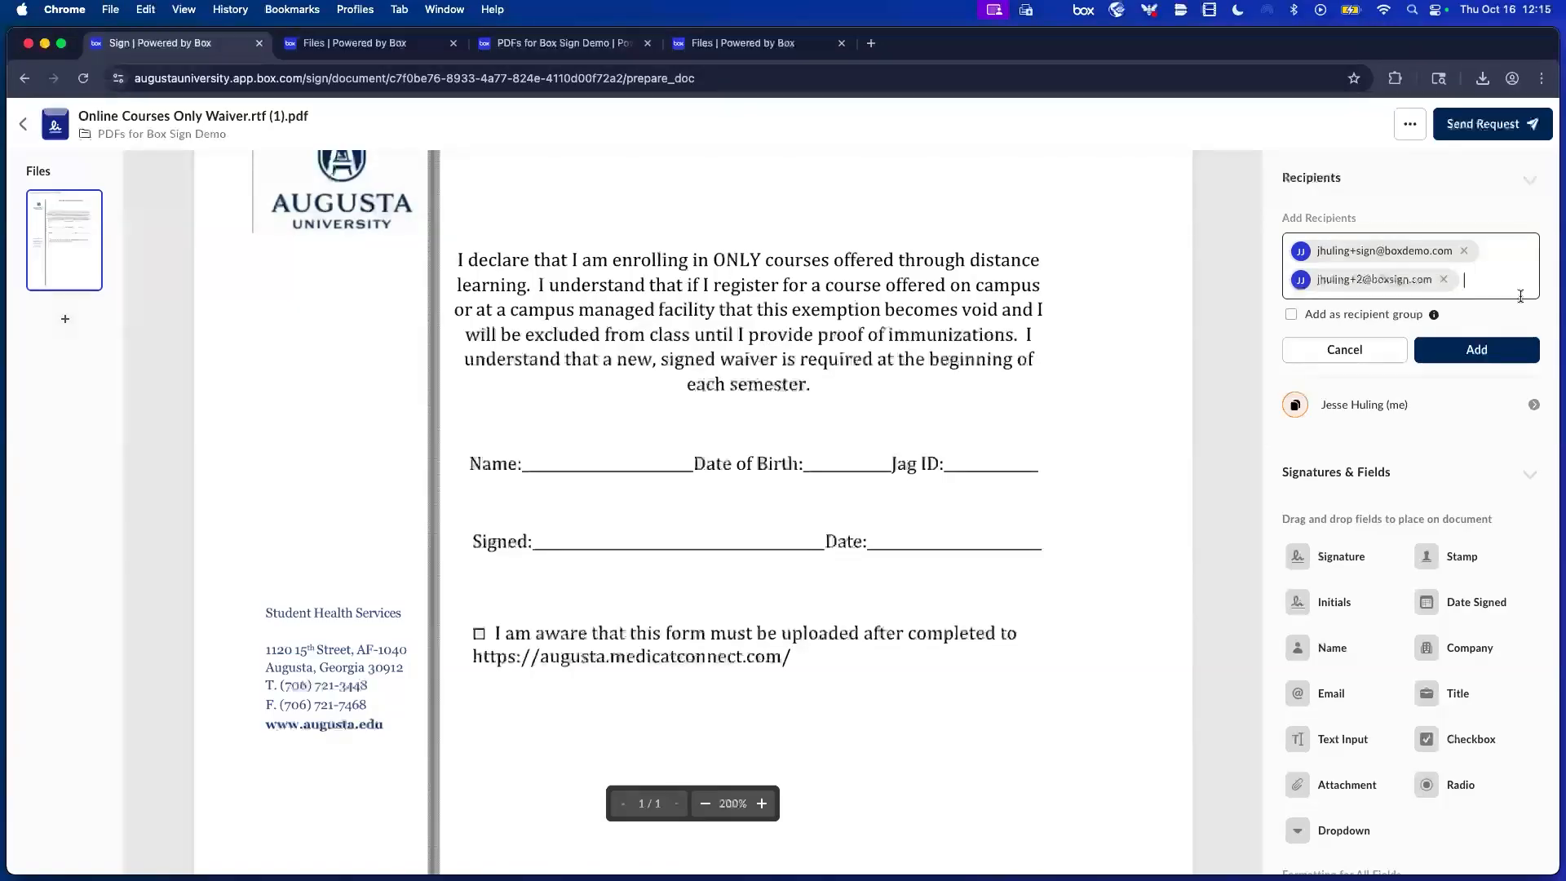
pyautogui.click(1500, 354)
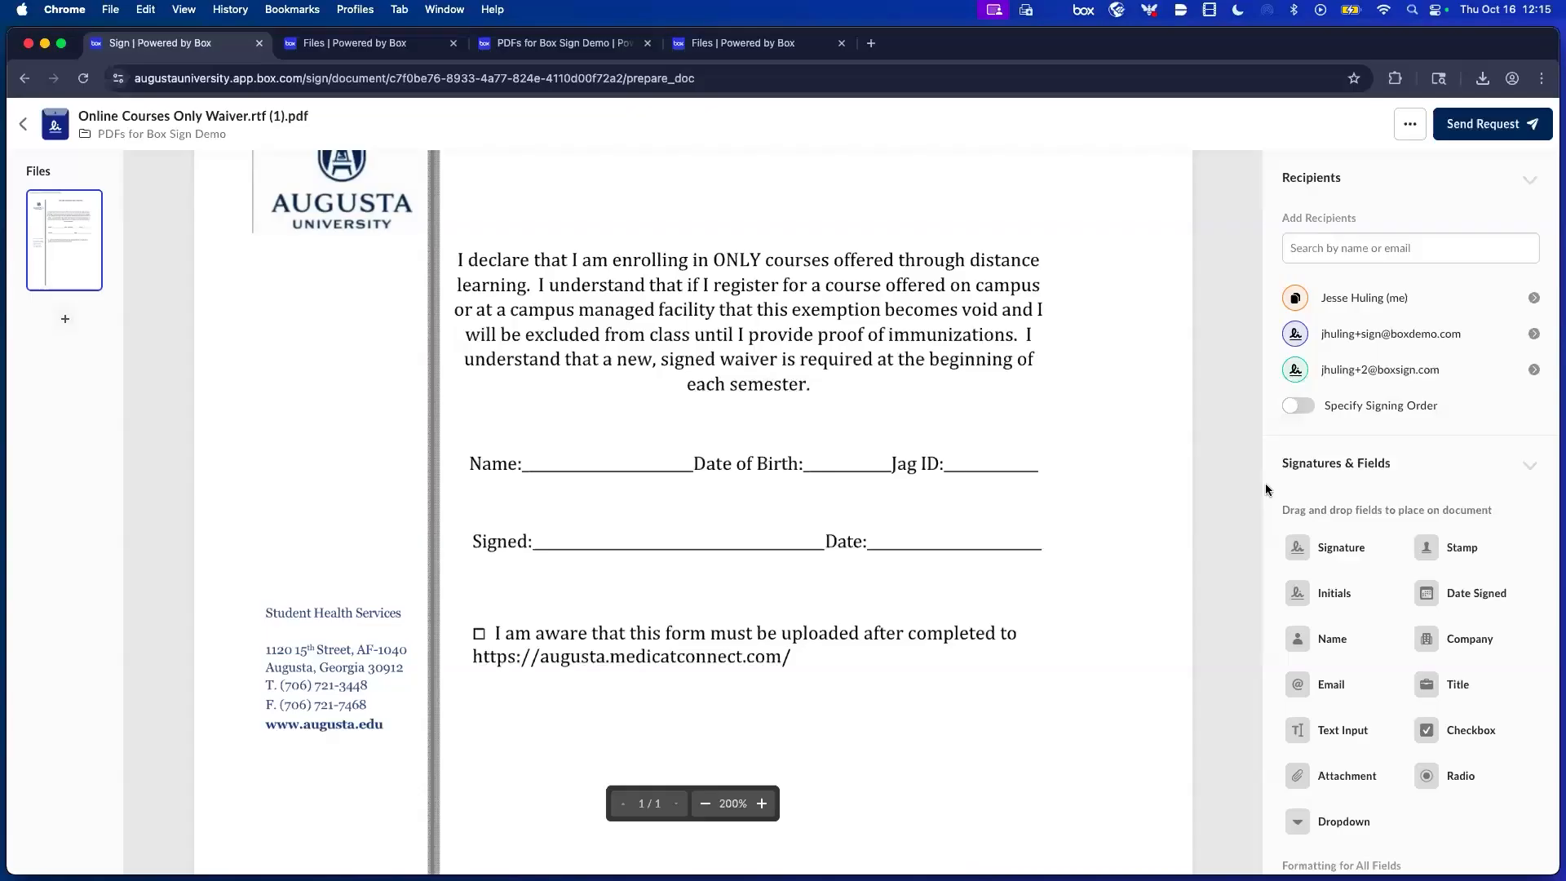
pyautogui.click(1328, 262)
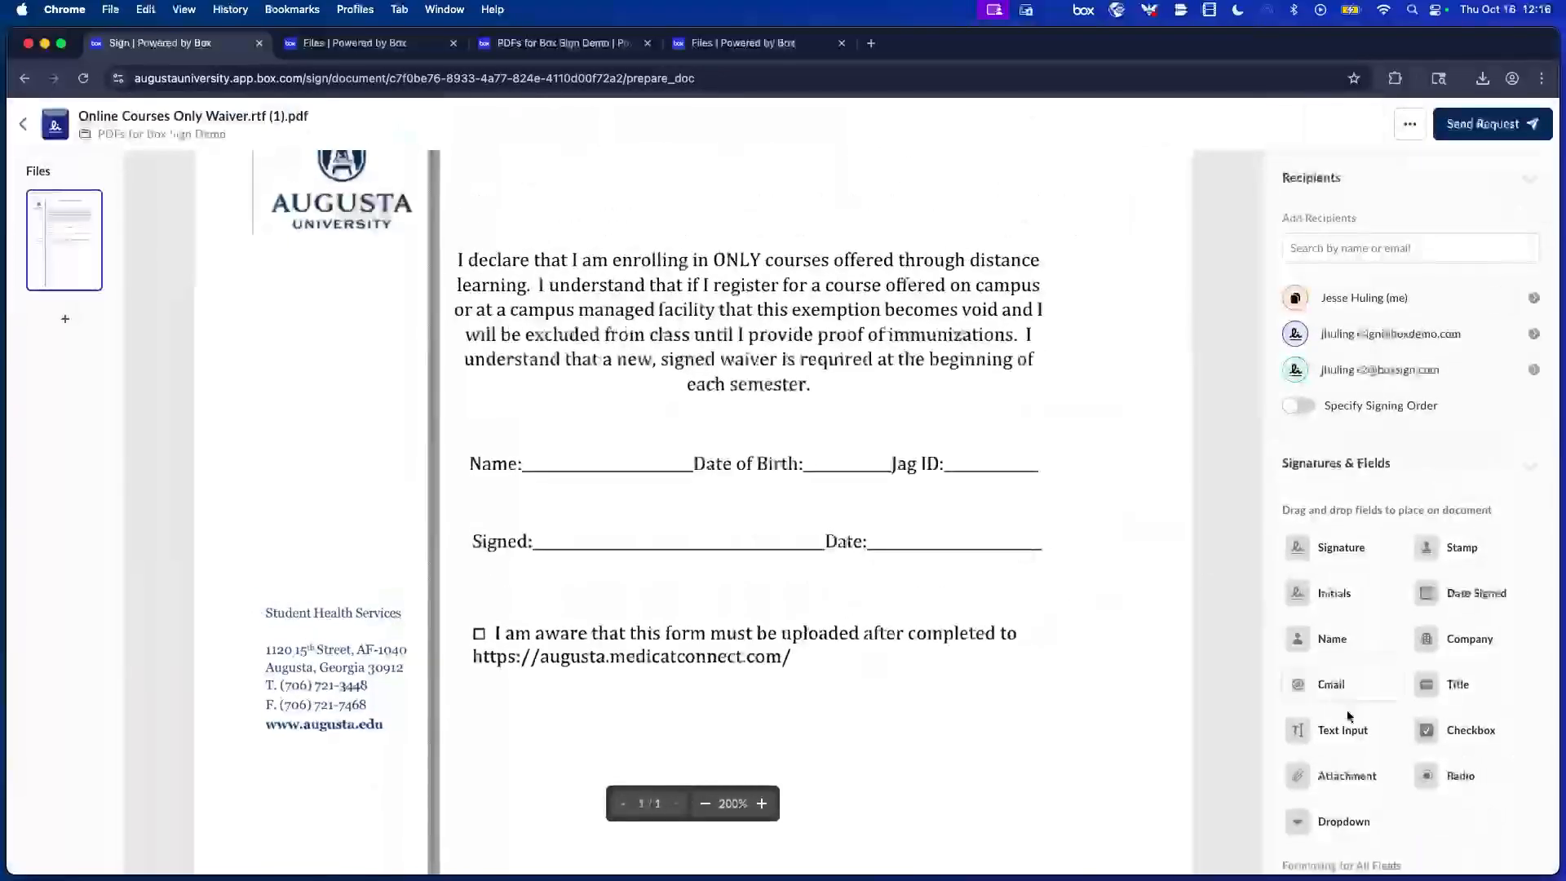
# Place a narrowed text input field on the waiver's Name line.
pyautogui.moveTo(1346, 728); pyautogui.dragTo(660, 455)
pyautogui.moveTo(793, 451); pyautogui.dragTo(685, 453)
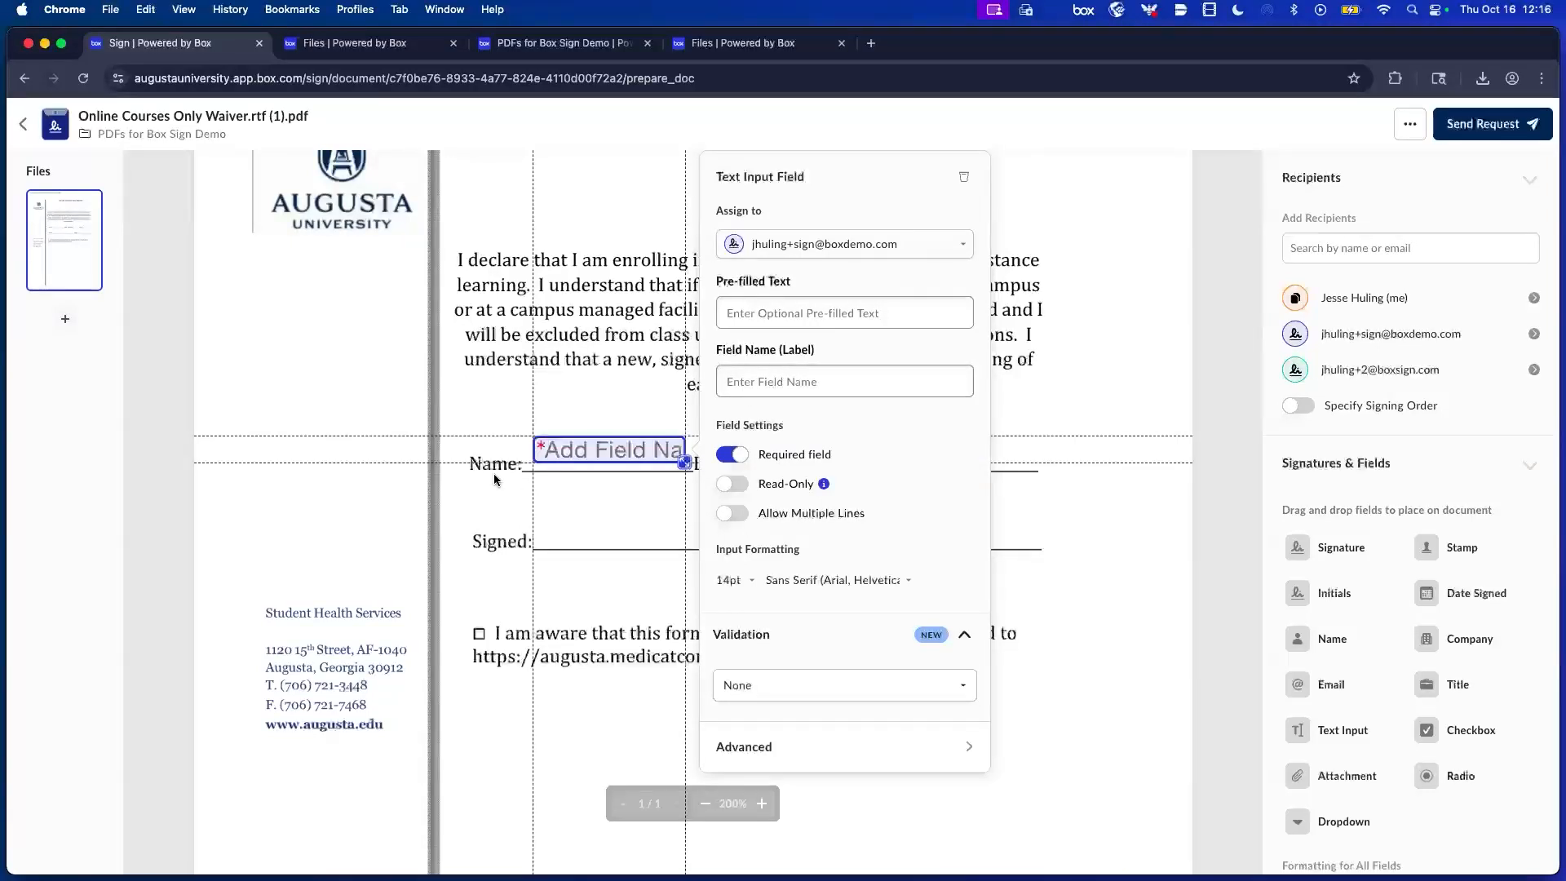
pyautogui.click(1102, 424)
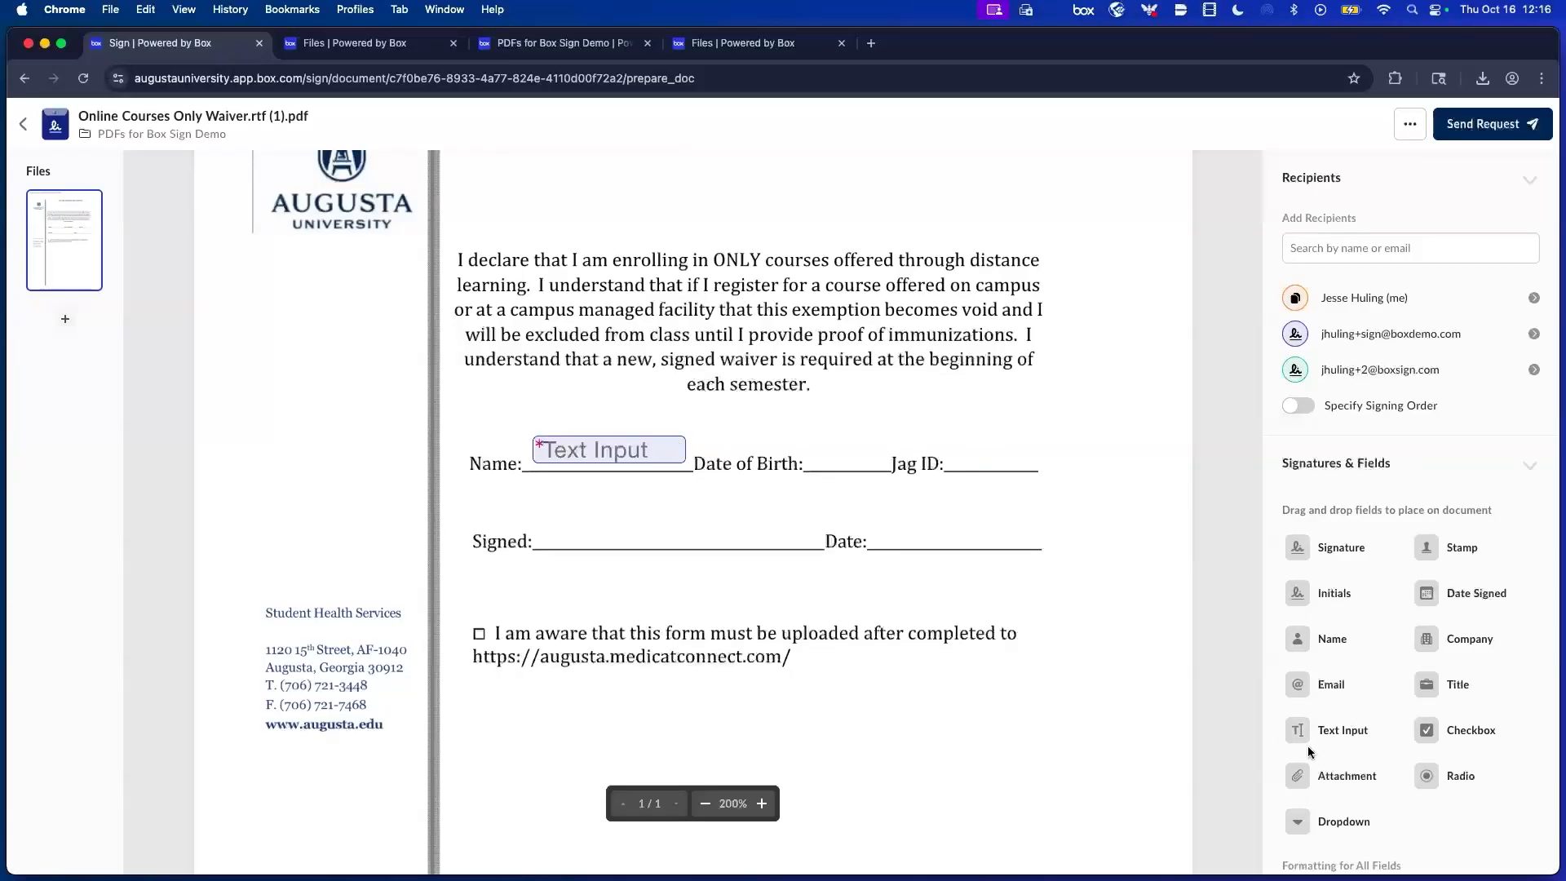
# Paste copies of the Name text field onto the Date of Birth and Jag ID lines.
pyautogui.click(614, 440)
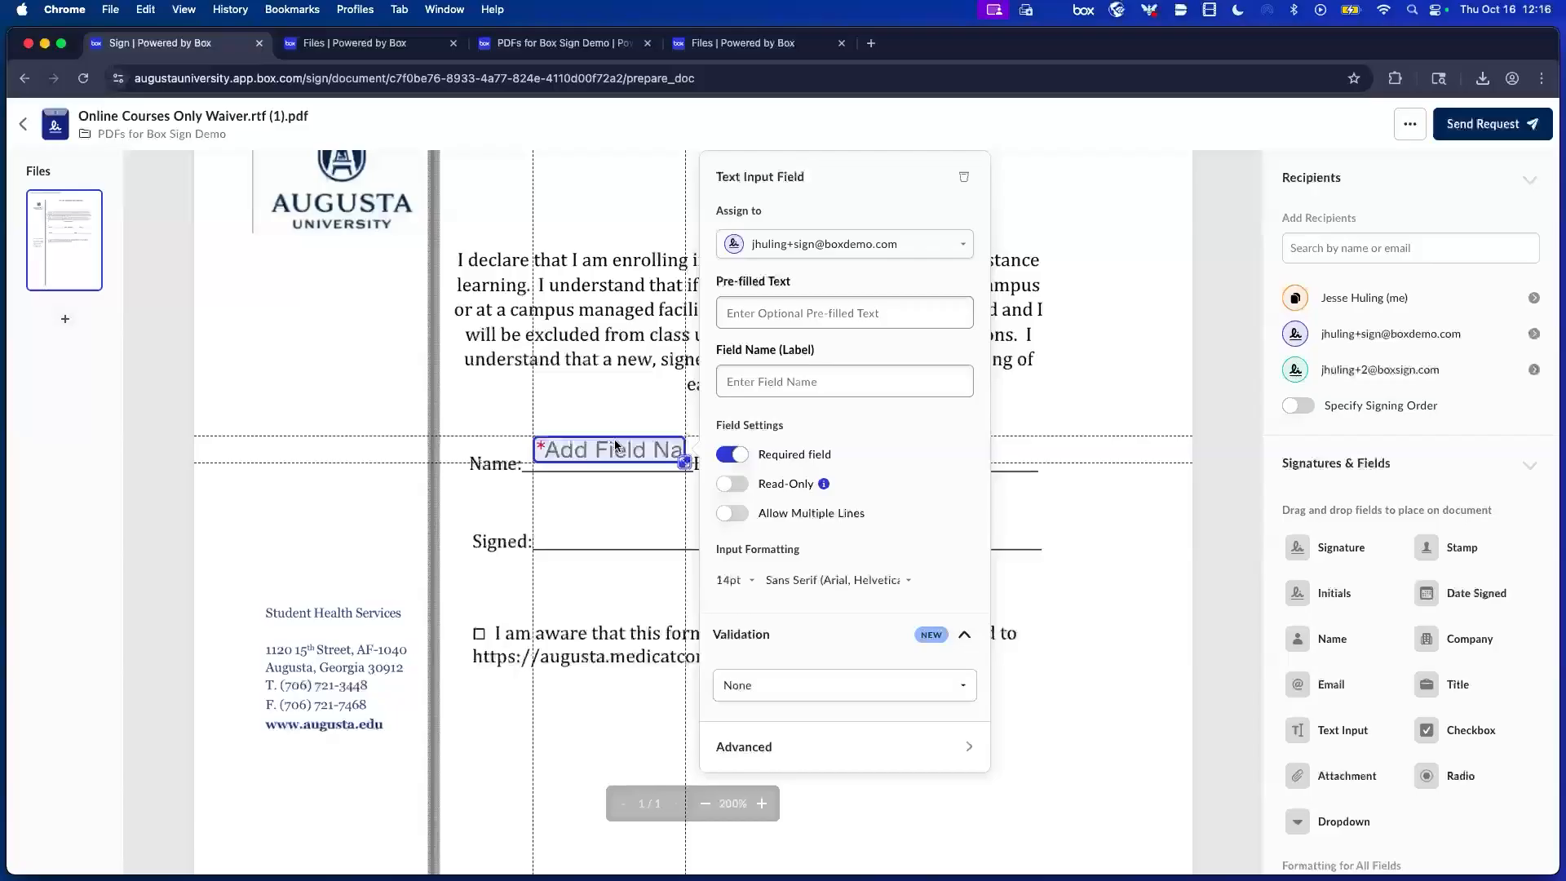
pyautogui.press('super+v')
pyautogui.moveTo(652, 465); pyautogui.dragTo(877, 465)
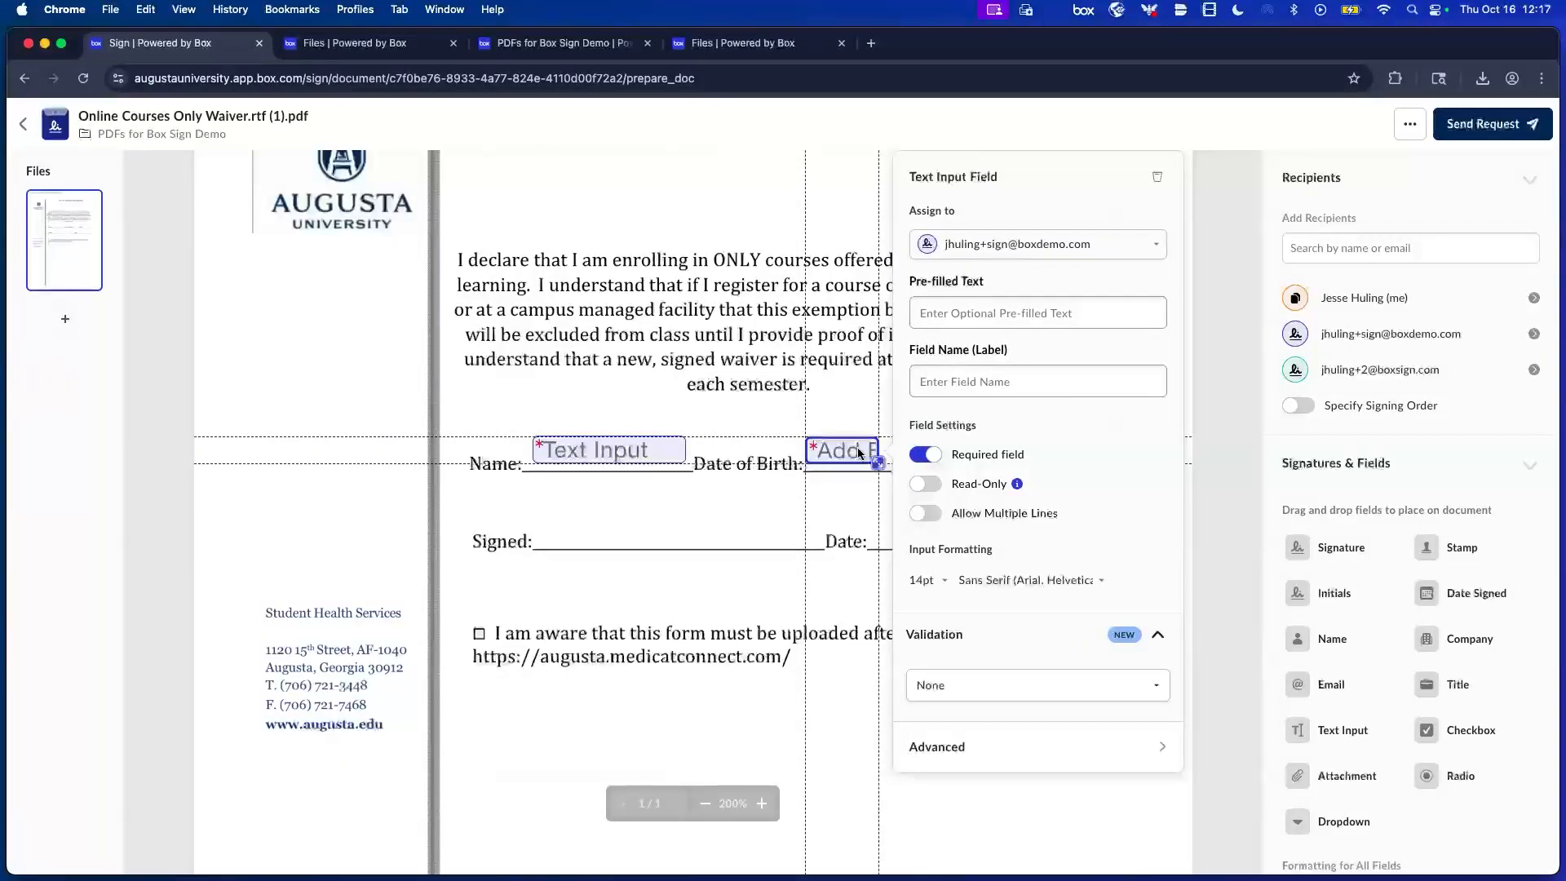
pyautogui.press('super+v')
pyautogui.moveTo(683, 487); pyautogui.dragTo(1083, 453)
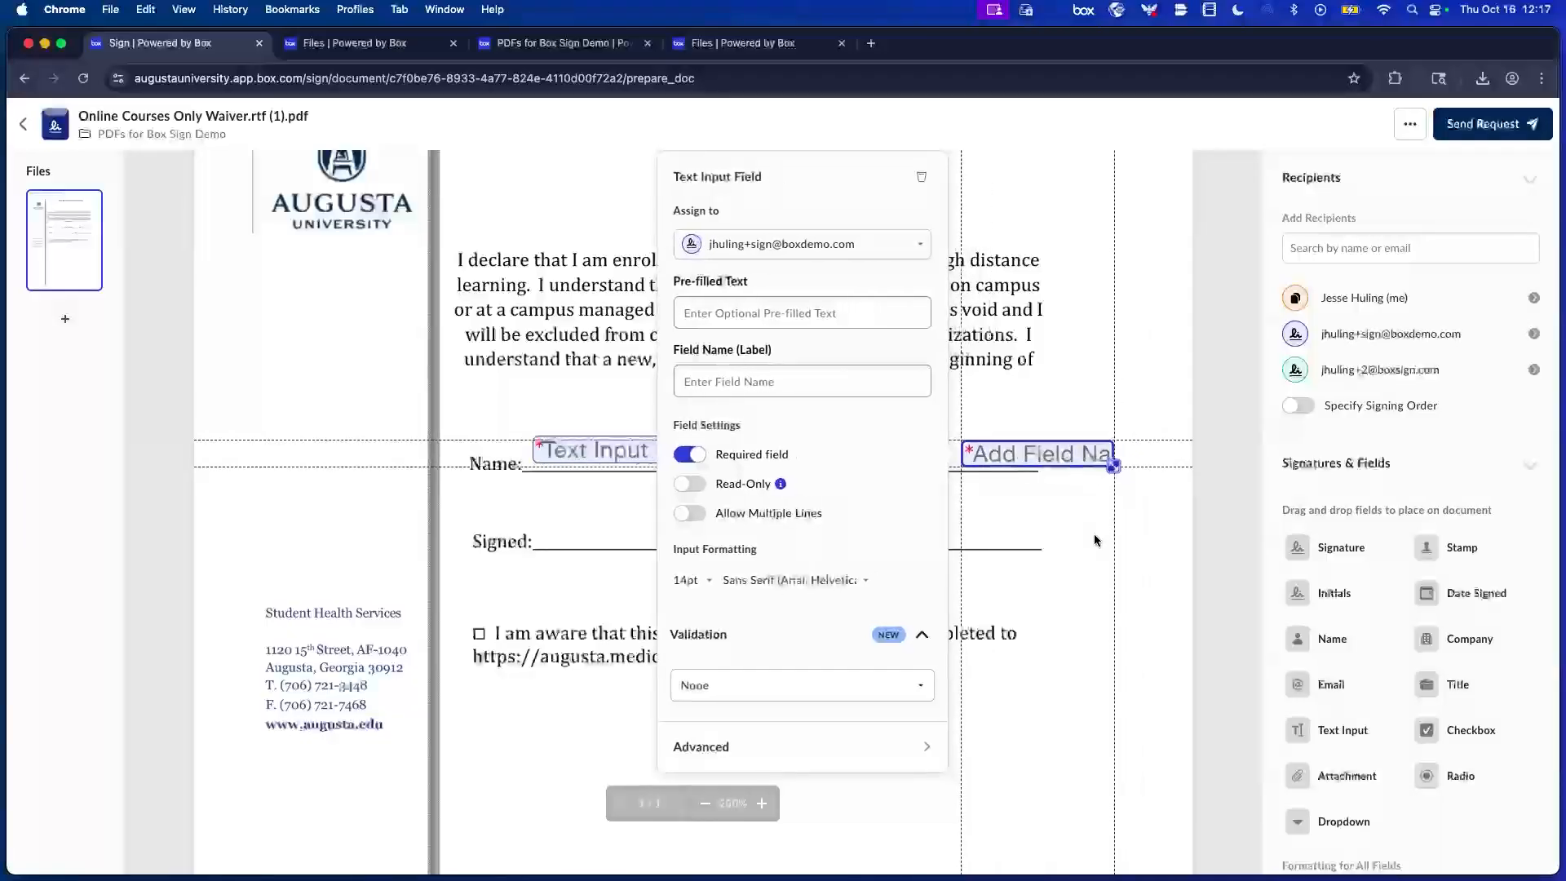
pyautogui.click(1095, 537)
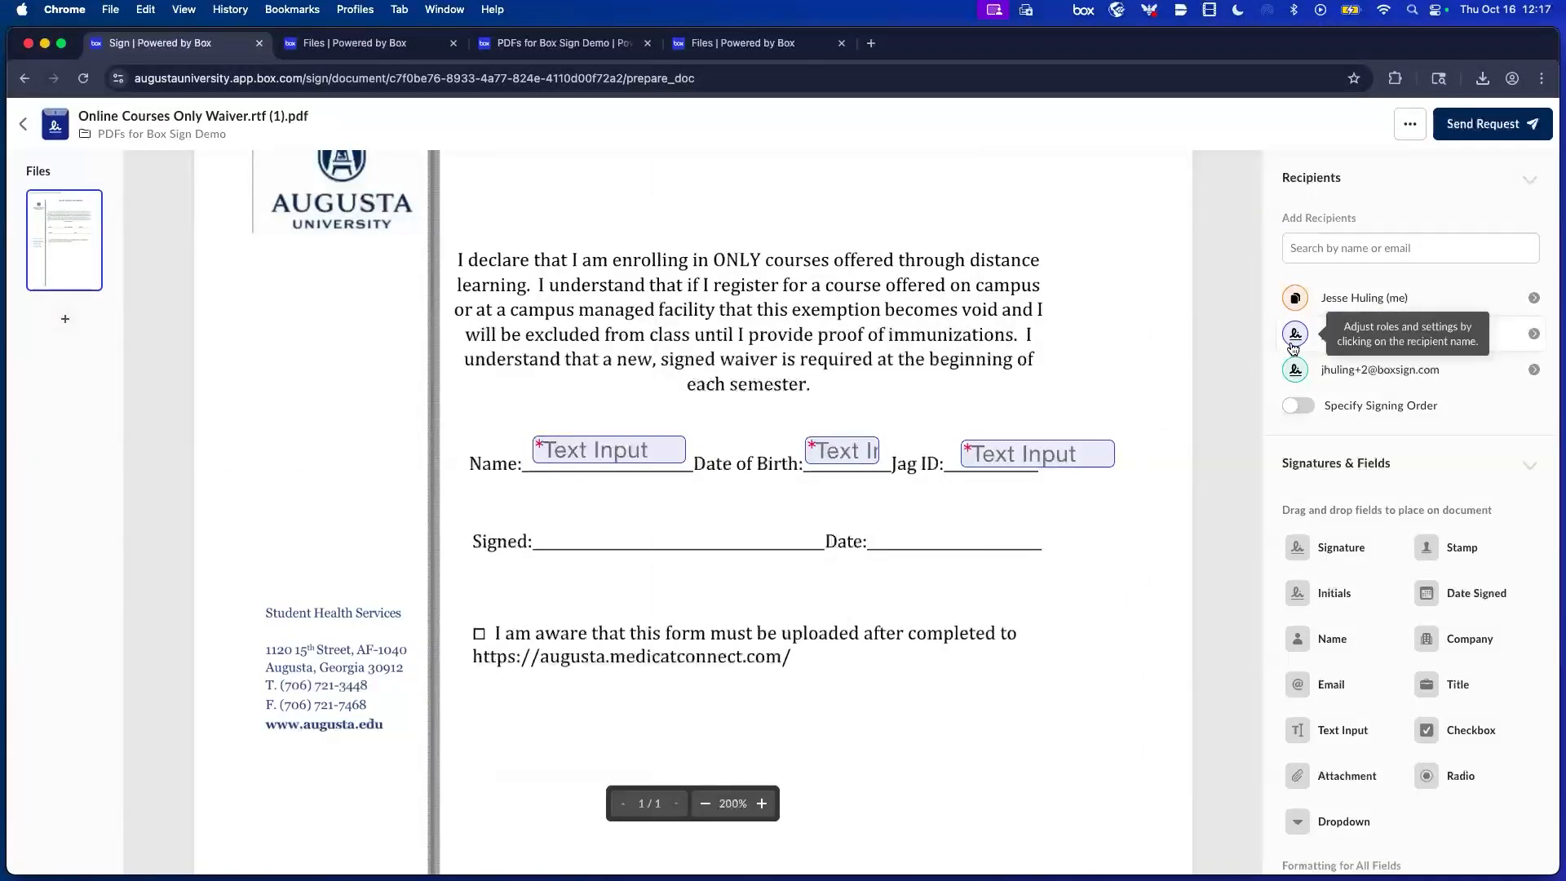
# Place a Signature field on the Signed line and a Date Signed field on the Date line.
pyautogui.moveTo(1338, 547)
pyautogui.mouseDown()
pyautogui.moveTo(913, 555)
pyautogui.moveTo(677, 512)
pyautogui.moveTo(698, 523)
pyautogui.mouseUp()
pyautogui.moveTo(1486, 582); pyautogui.dragTo(1059, 528)
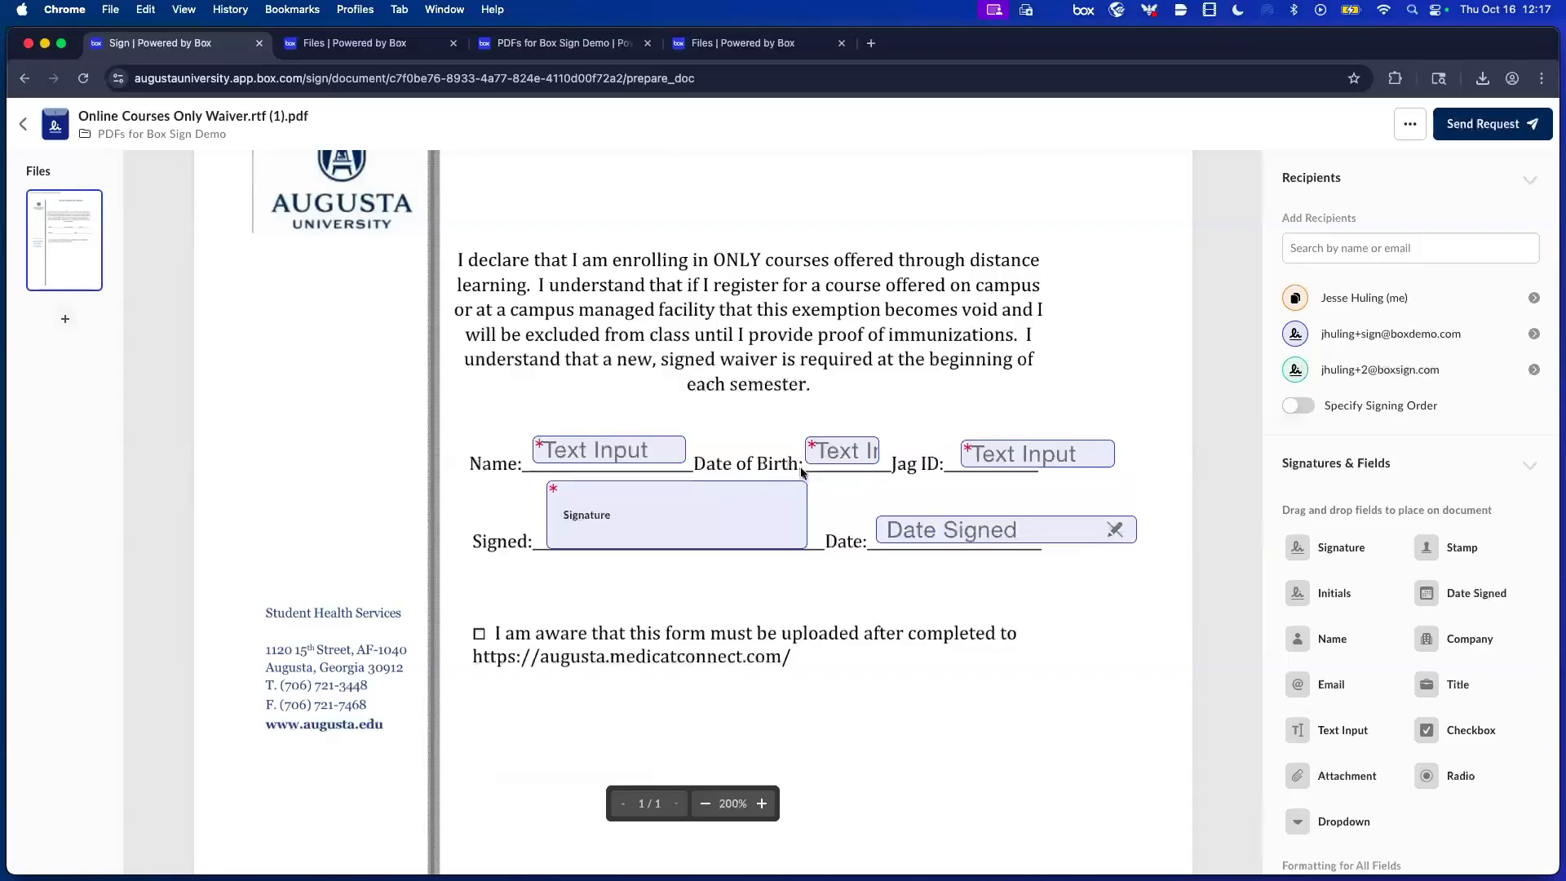
pyautogui.scroll(-1, 950, 549)
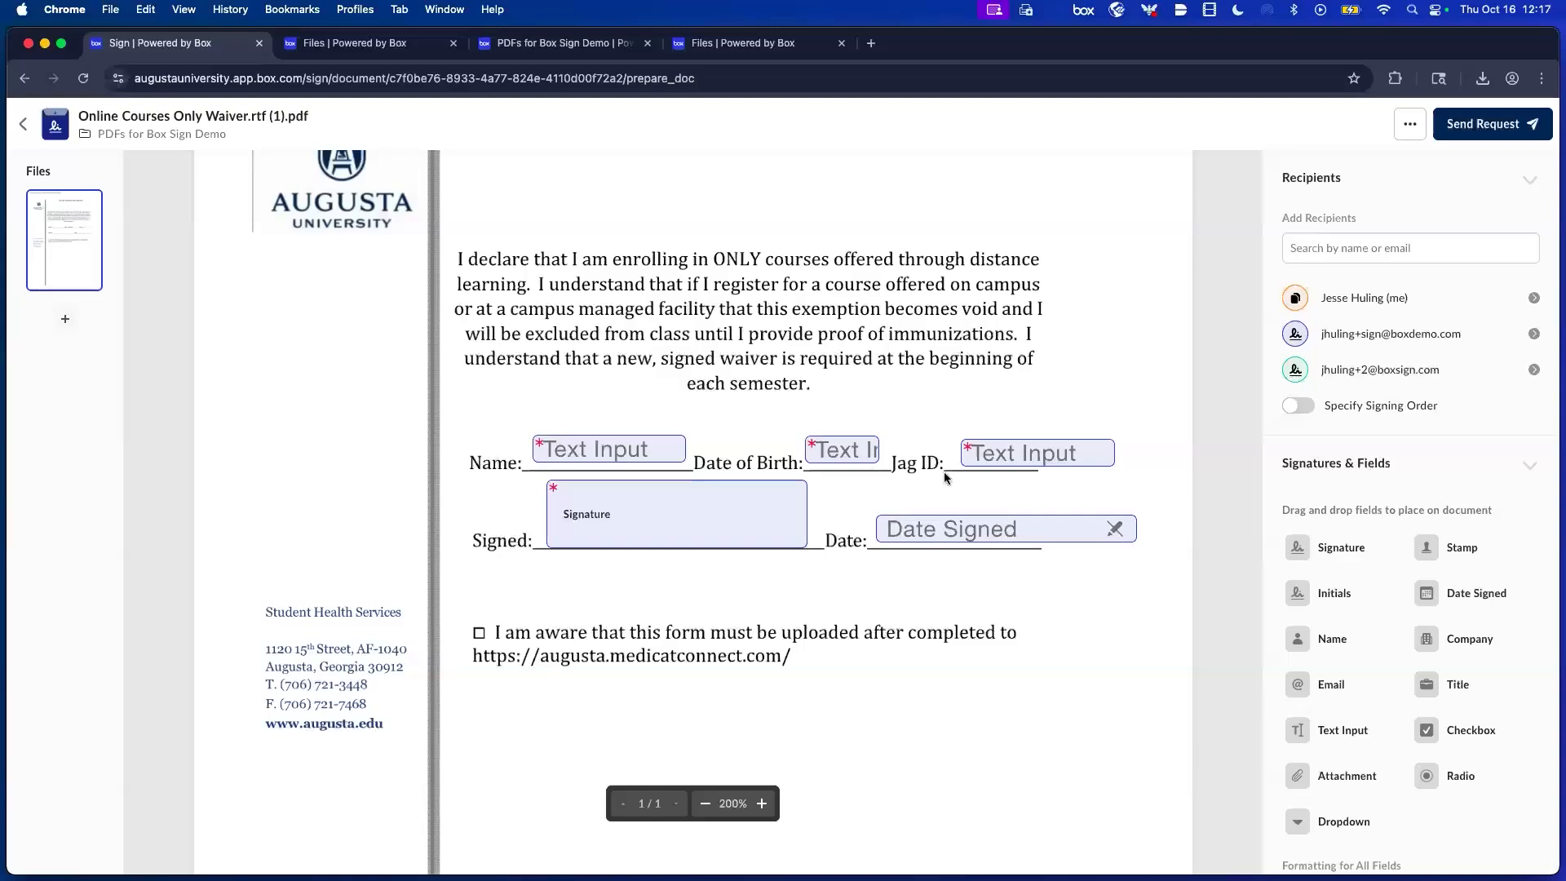
# Add a second Signature field below, assigned to the other recipient.
pyautogui.moveTo(1313, 547)
pyautogui.mouseDown()
pyautogui.moveTo(682, 615)
pyautogui.moveTo(674, 590)
pyautogui.mouseUp()
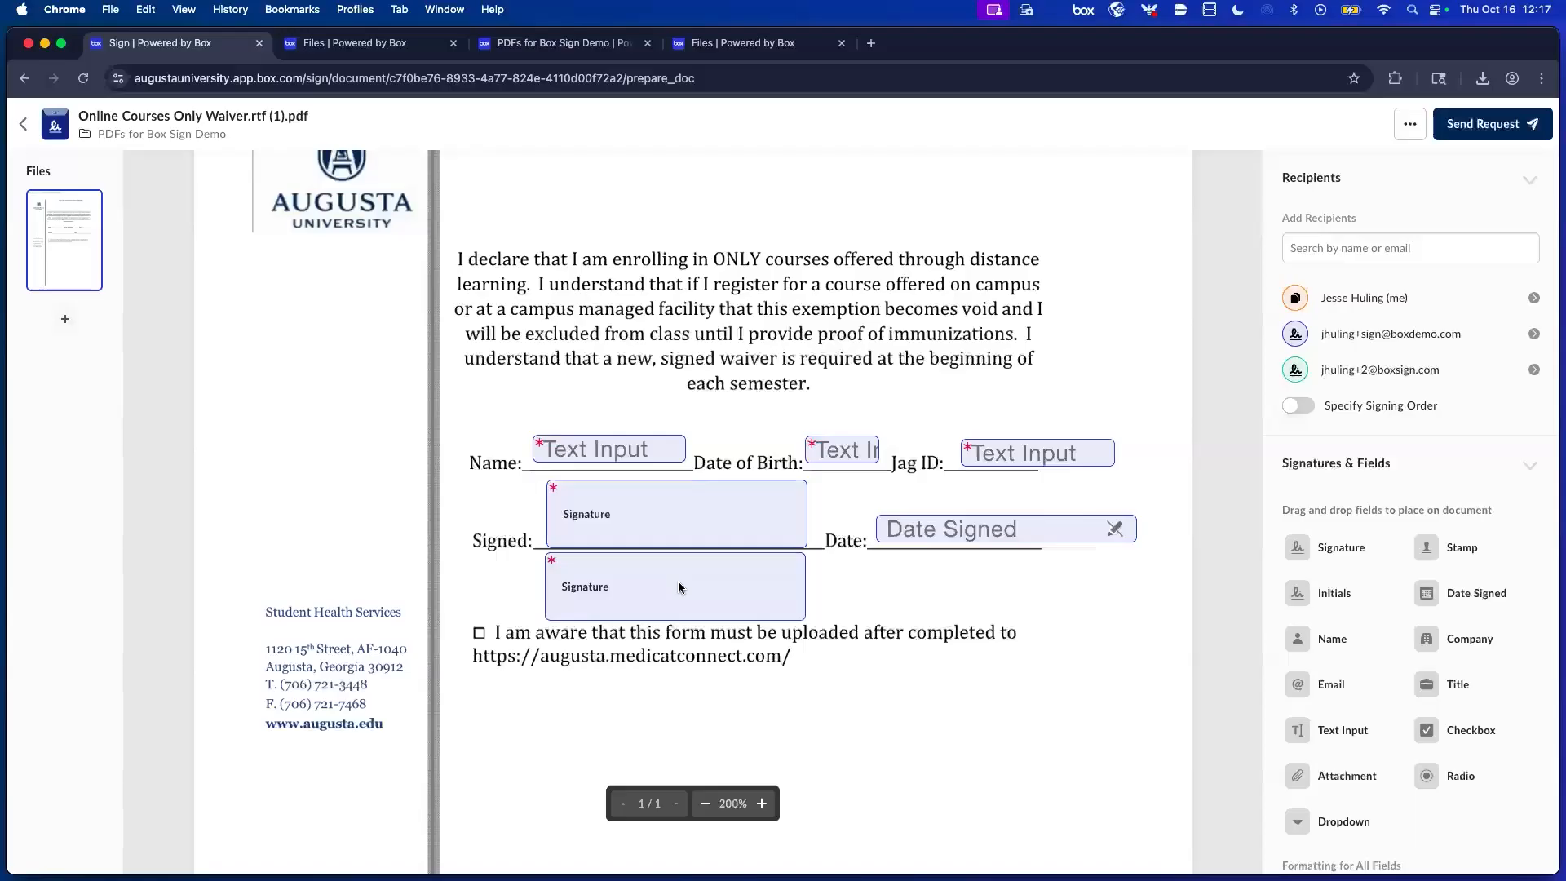
pyautogui.click(678, 580)
pyautogui.click(690, 383)
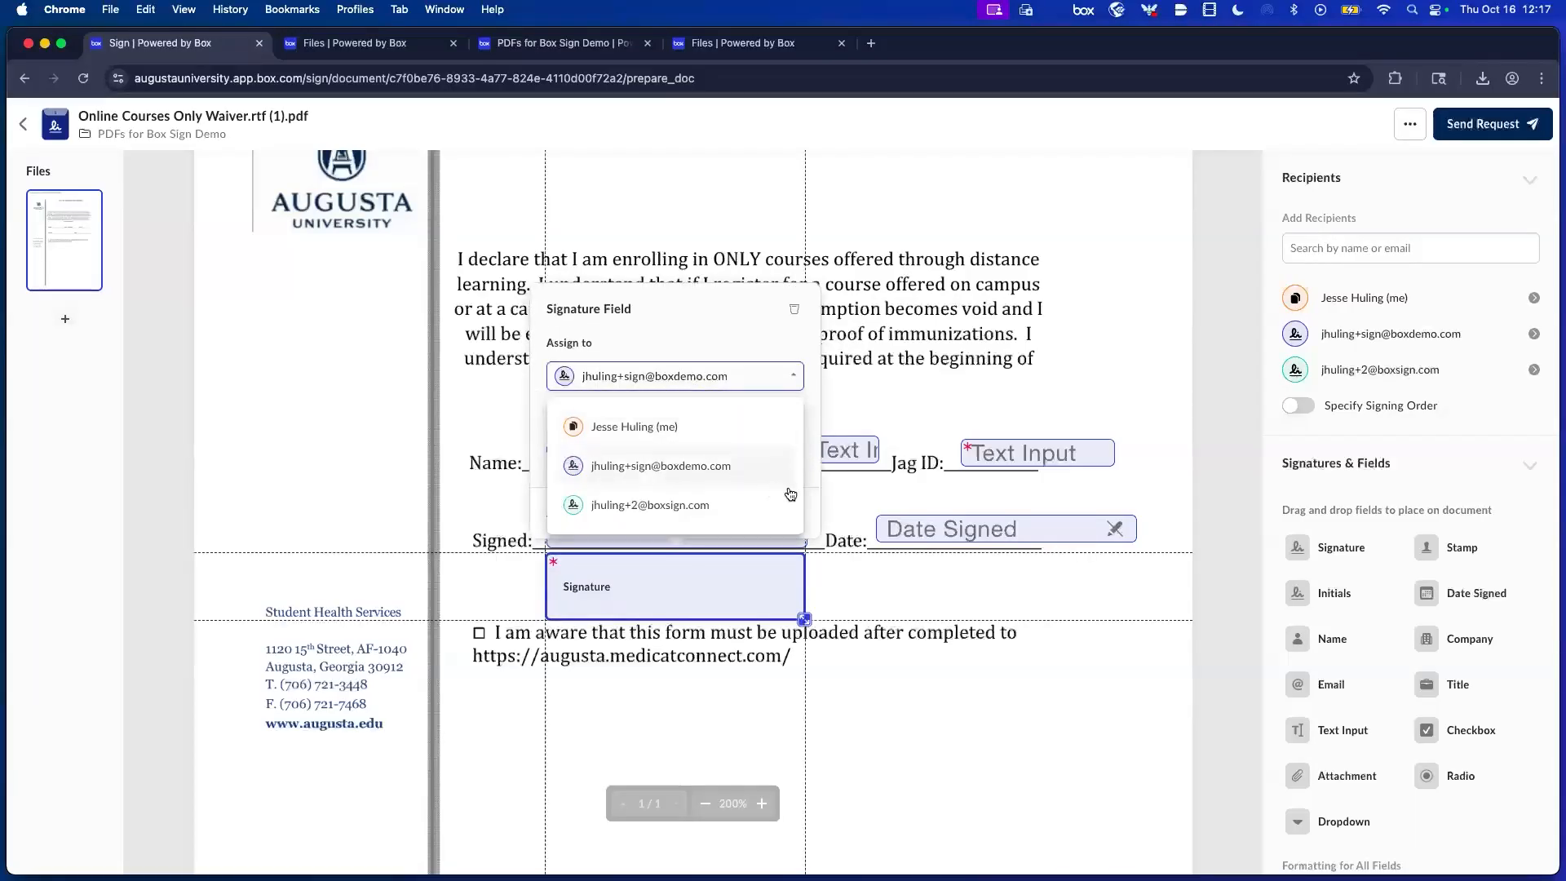
pyautogui.click(755, 505)
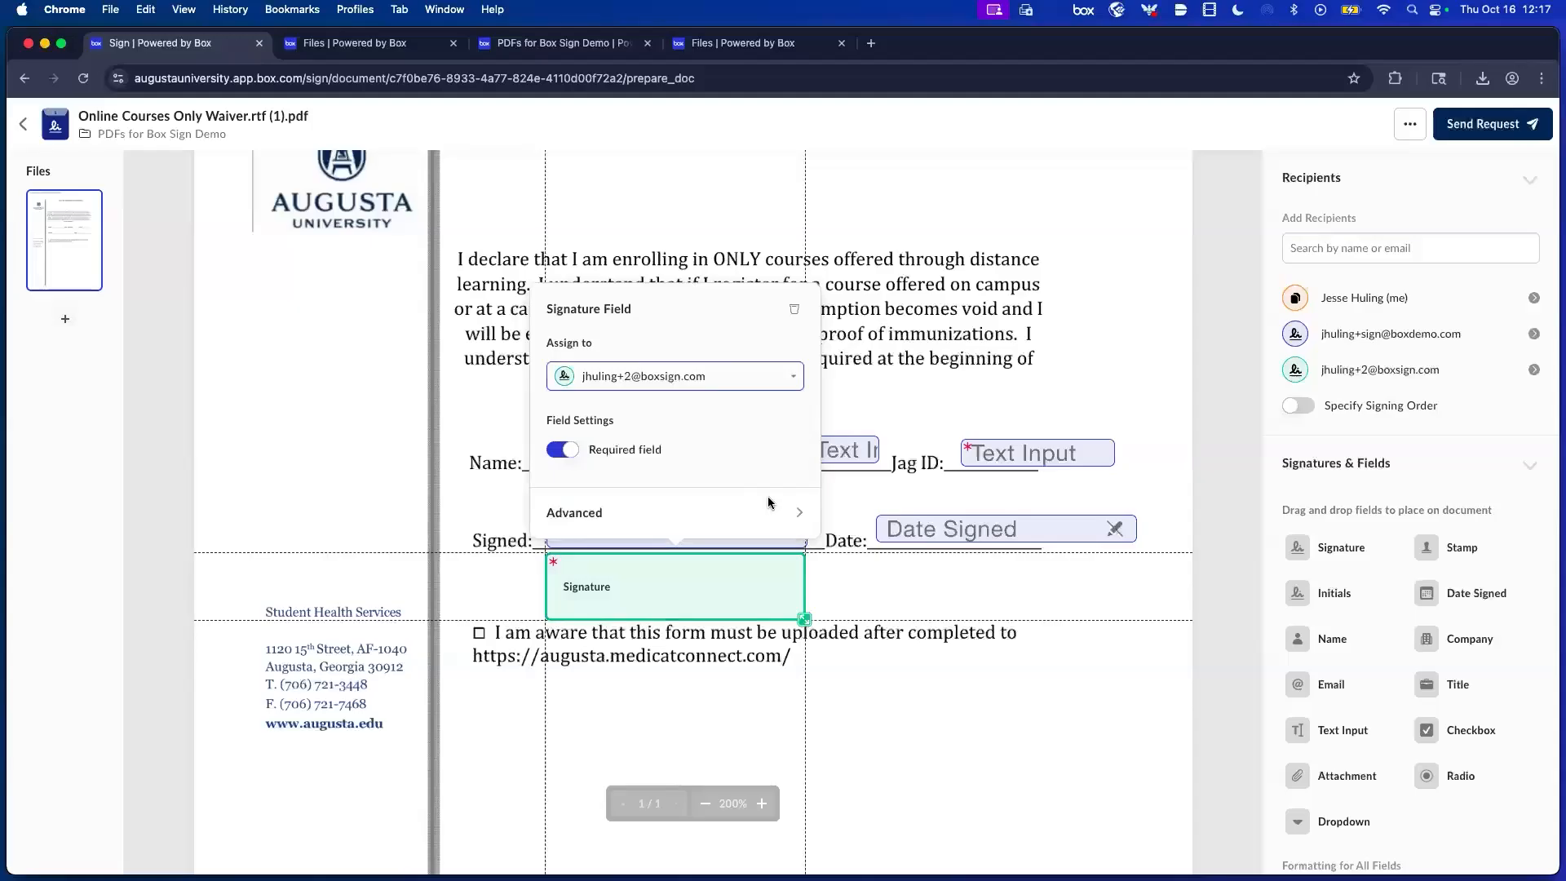
pyautogui.click(1040, 715)
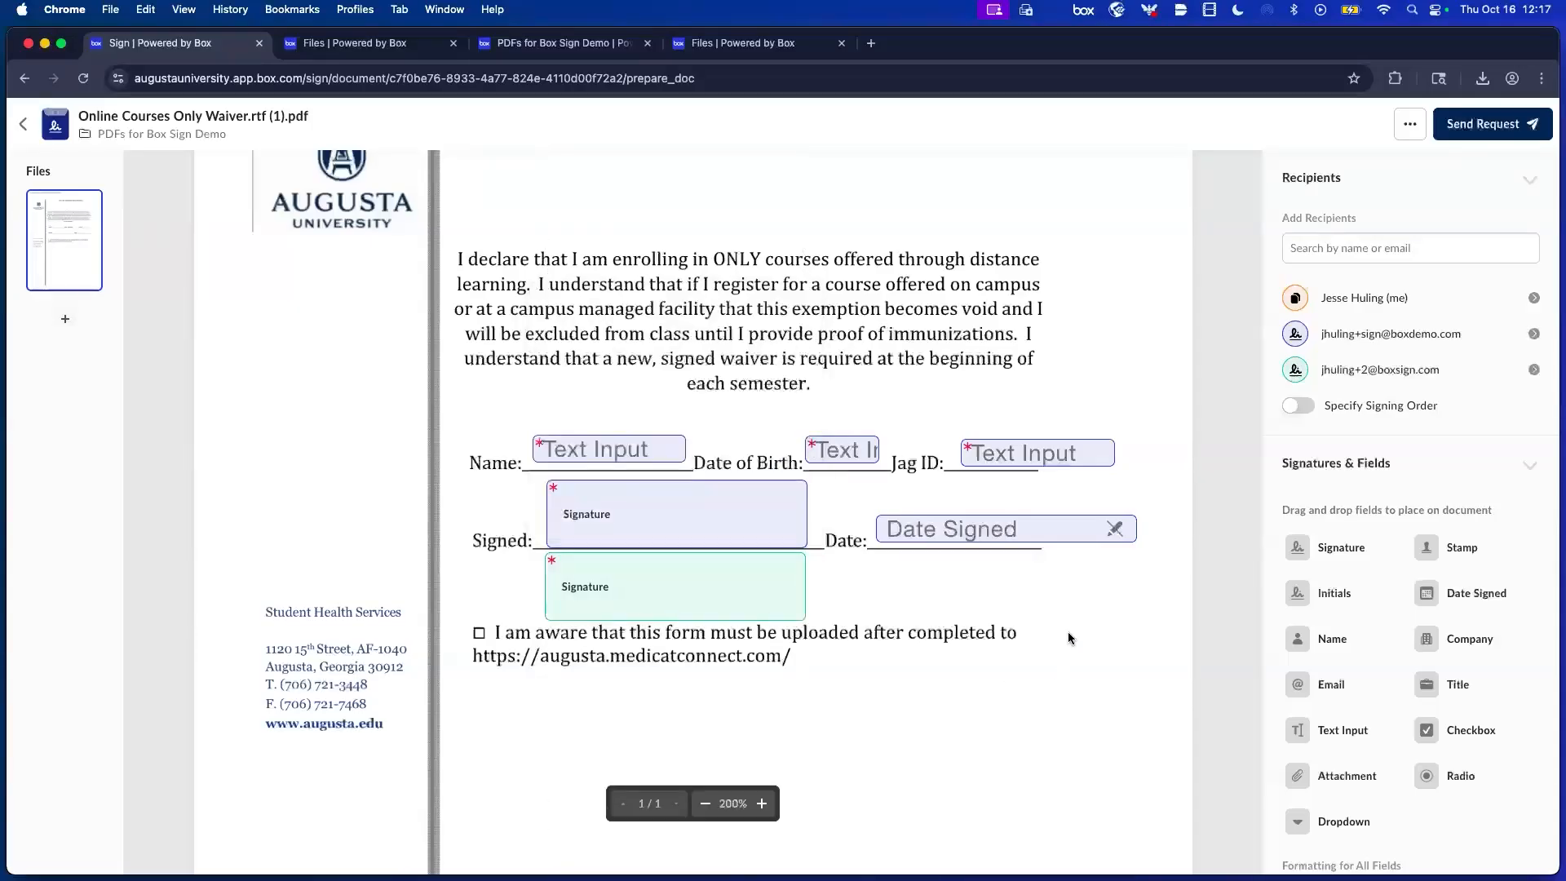
pyautogui.scroll(-3, 561, 670)
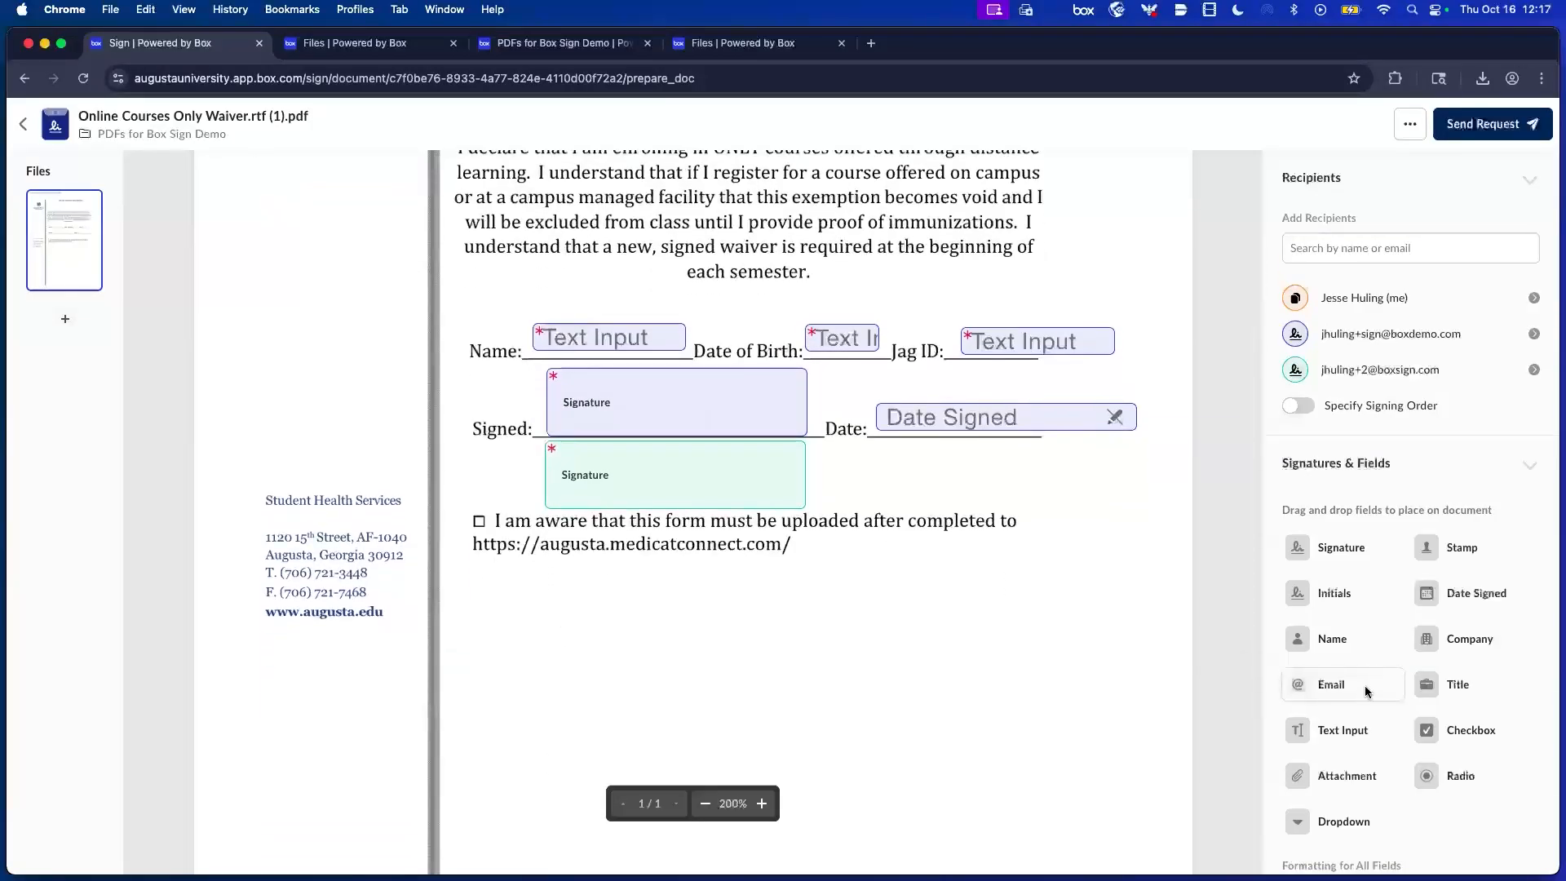
# Put a checkbox on the acknowledgement box for the first signer and enforce signing order.
pyautogui.scroll(-2, 1386, 733)
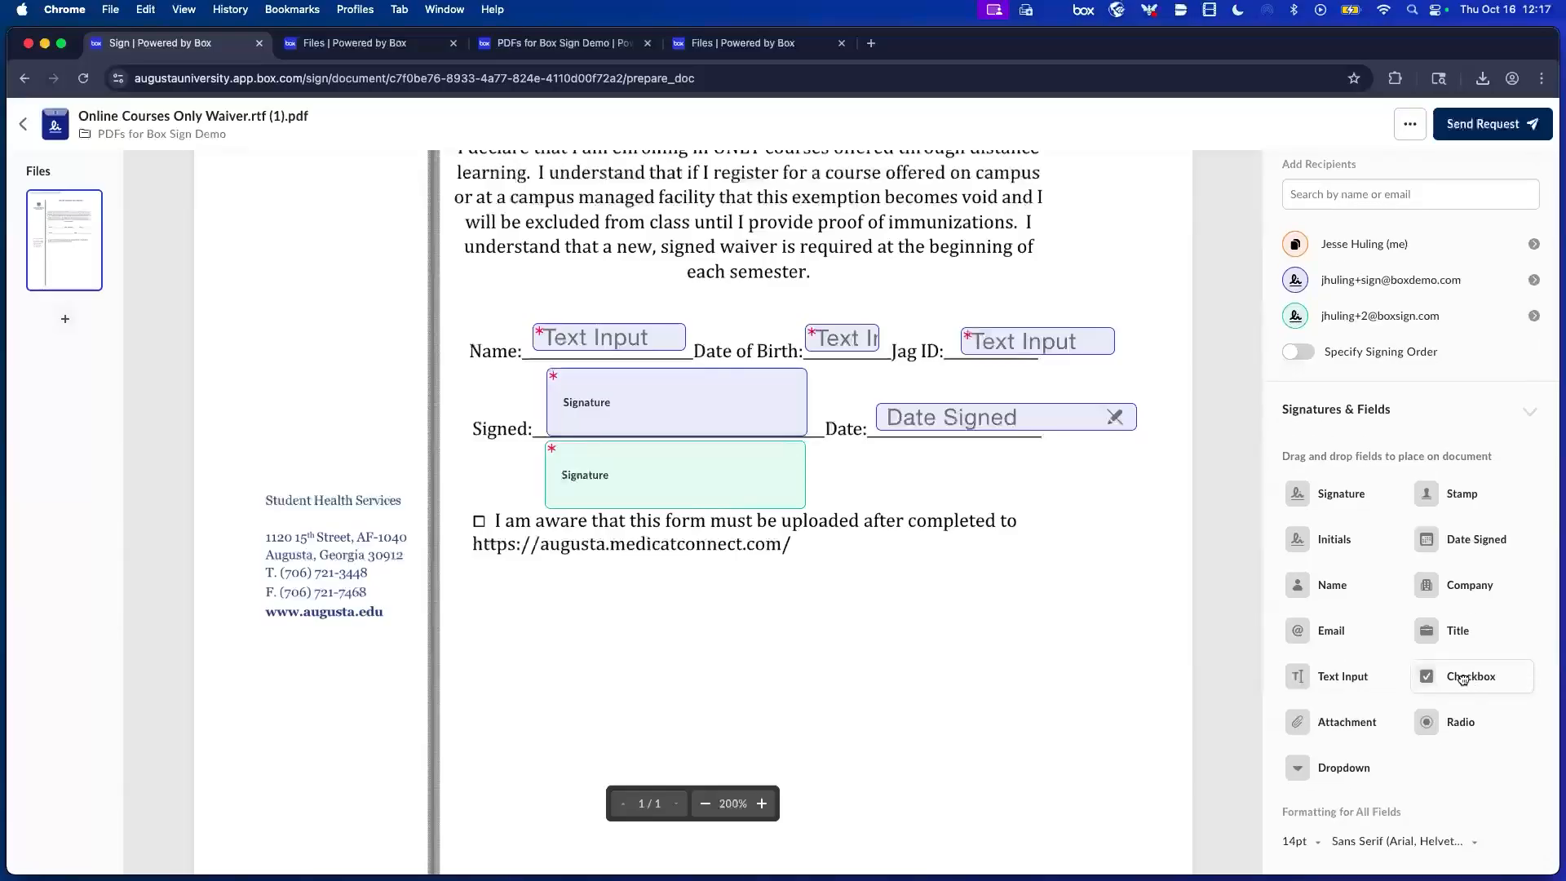
pyautogui.moveTo(1424, 675); pyautogui.dragTo(487, 525)
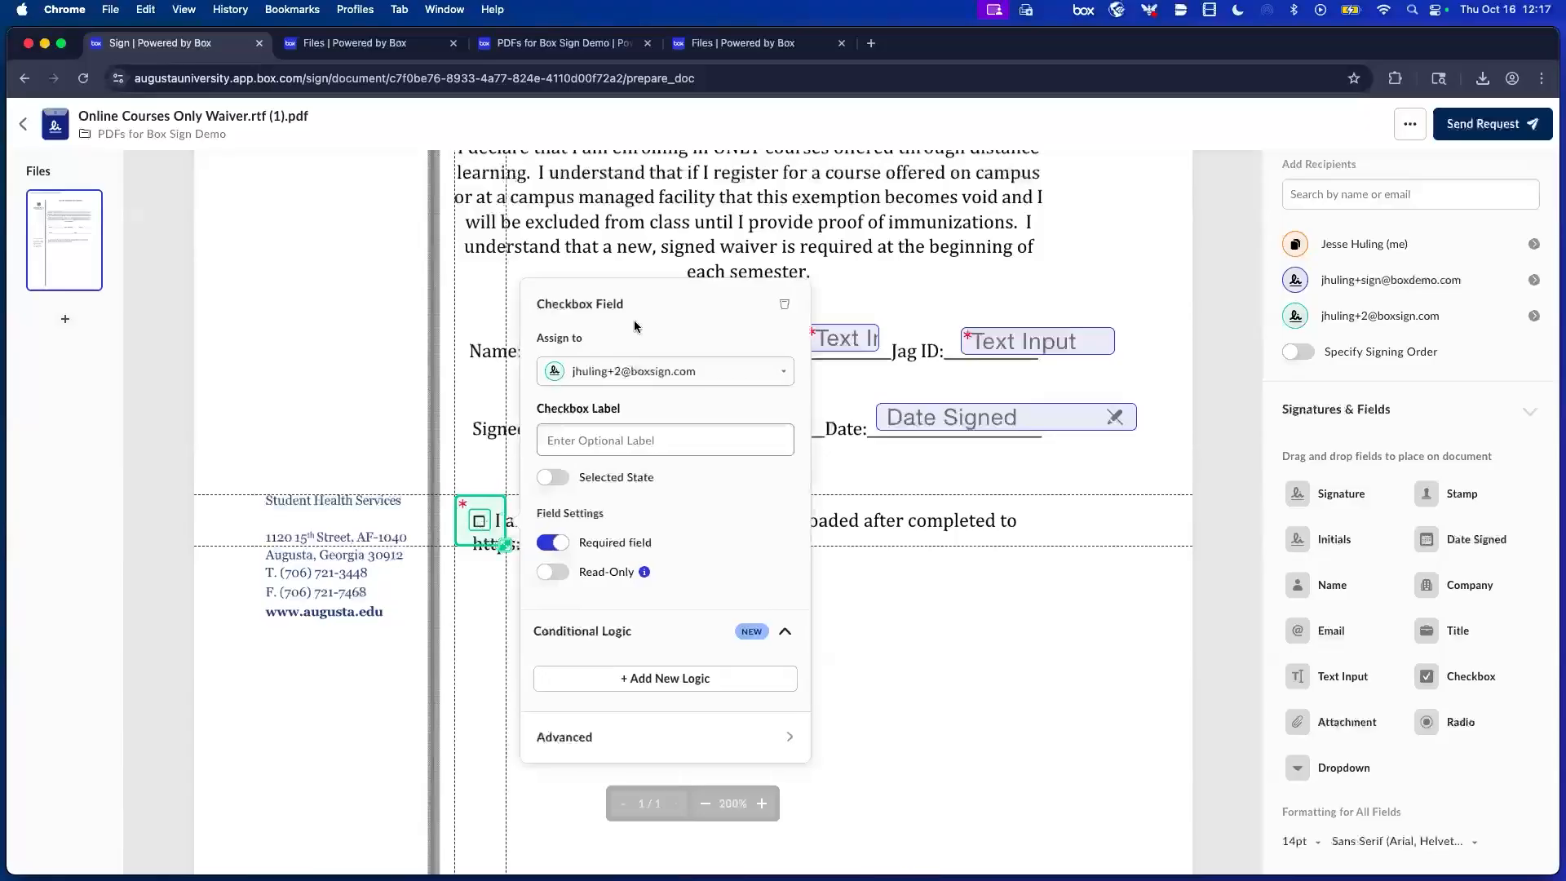
pyautogui.click(684, 372)
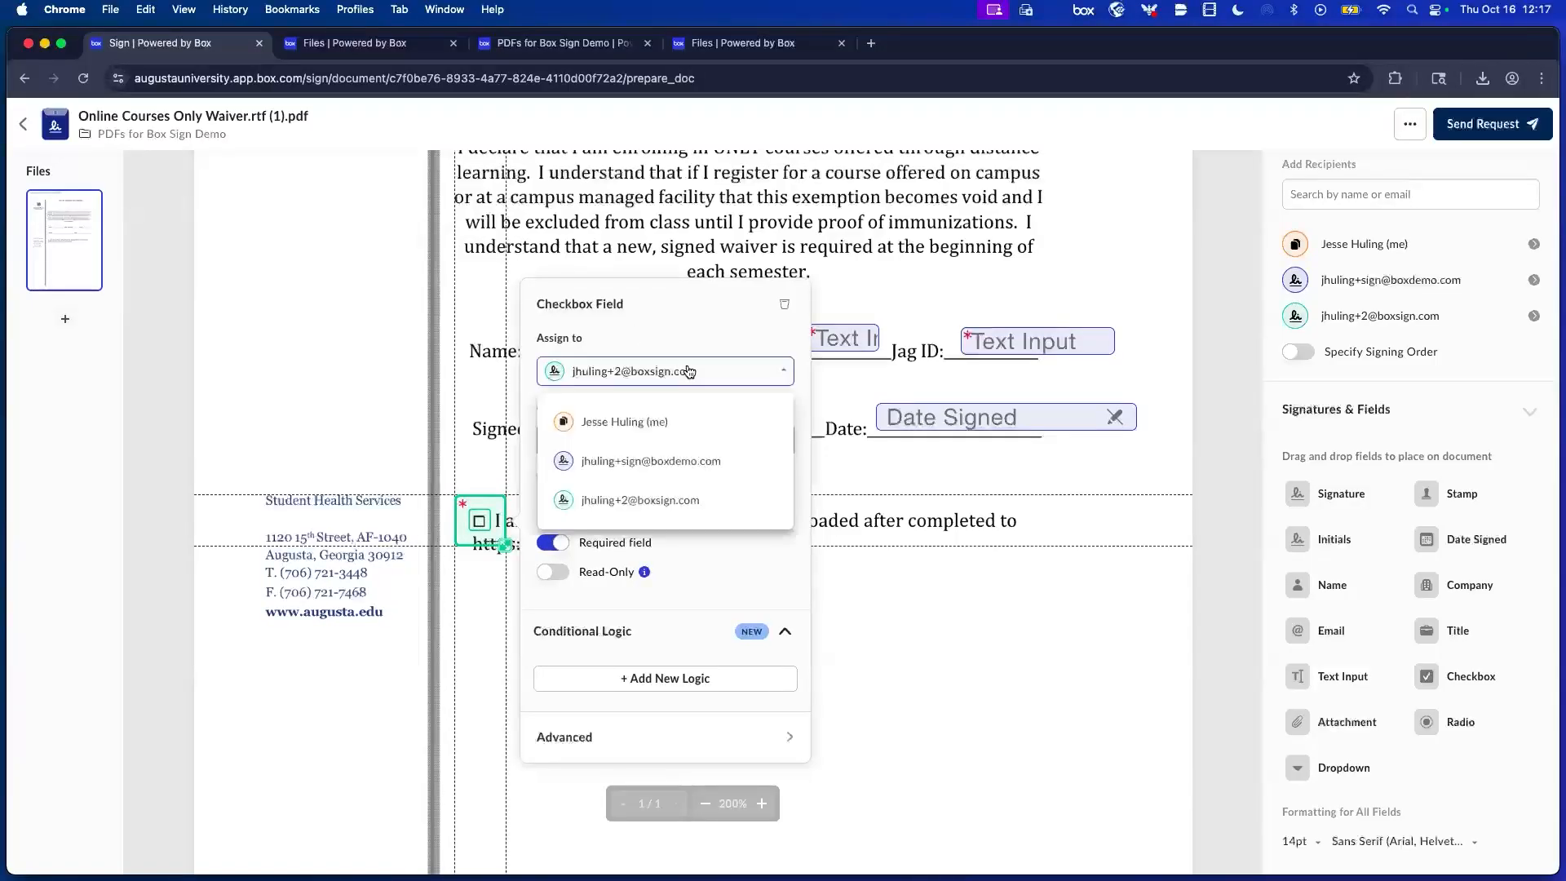
pyautogui.click(707, 463)
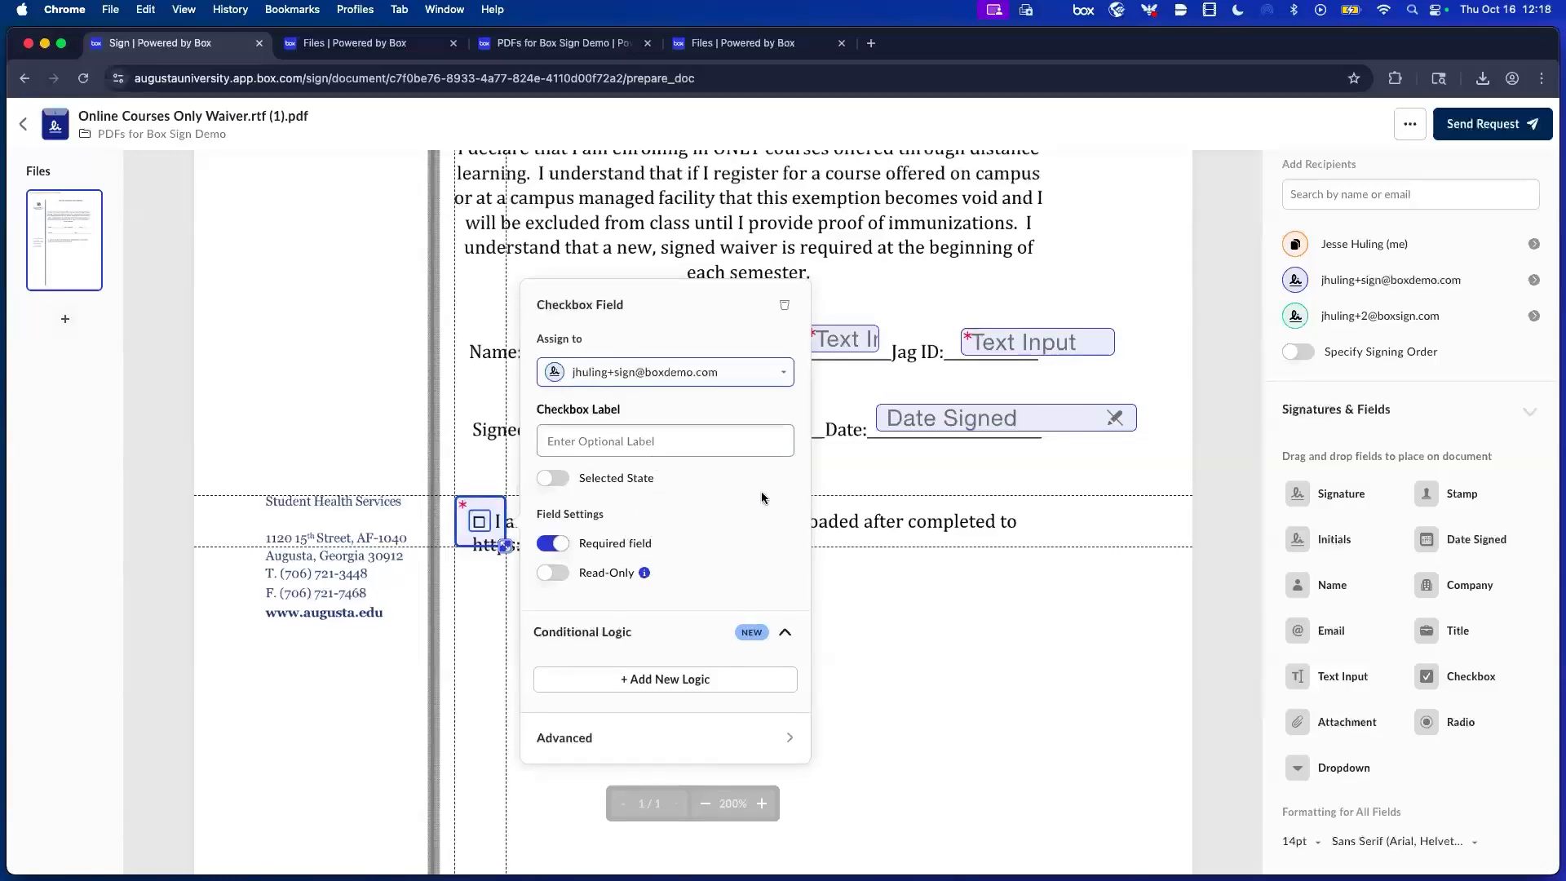
pyautogui.click(946, 667)
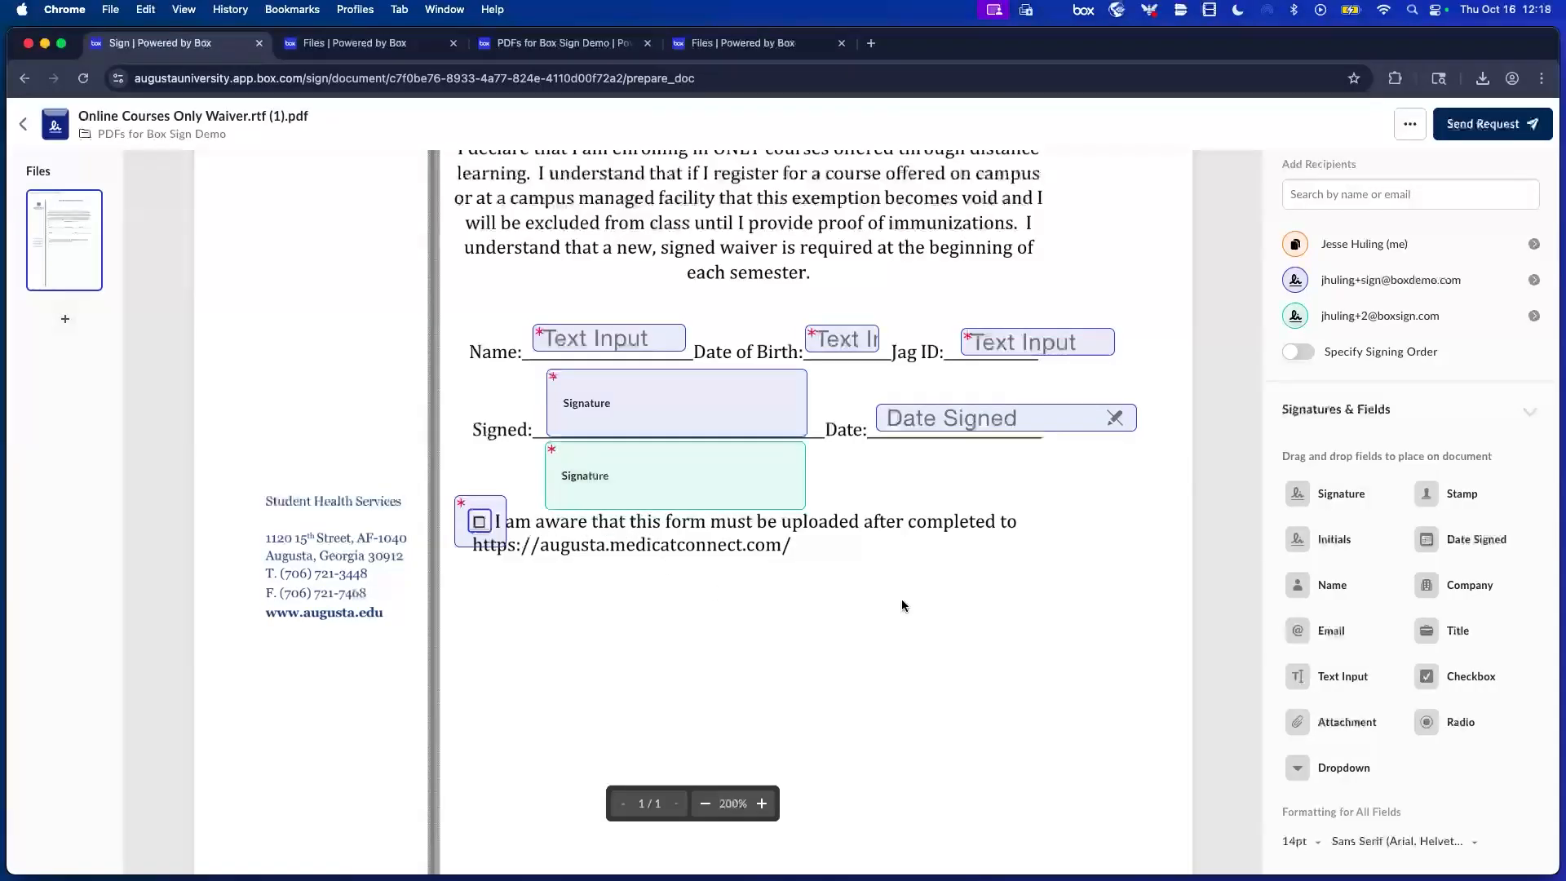
pyautogui.click(1293, 358)
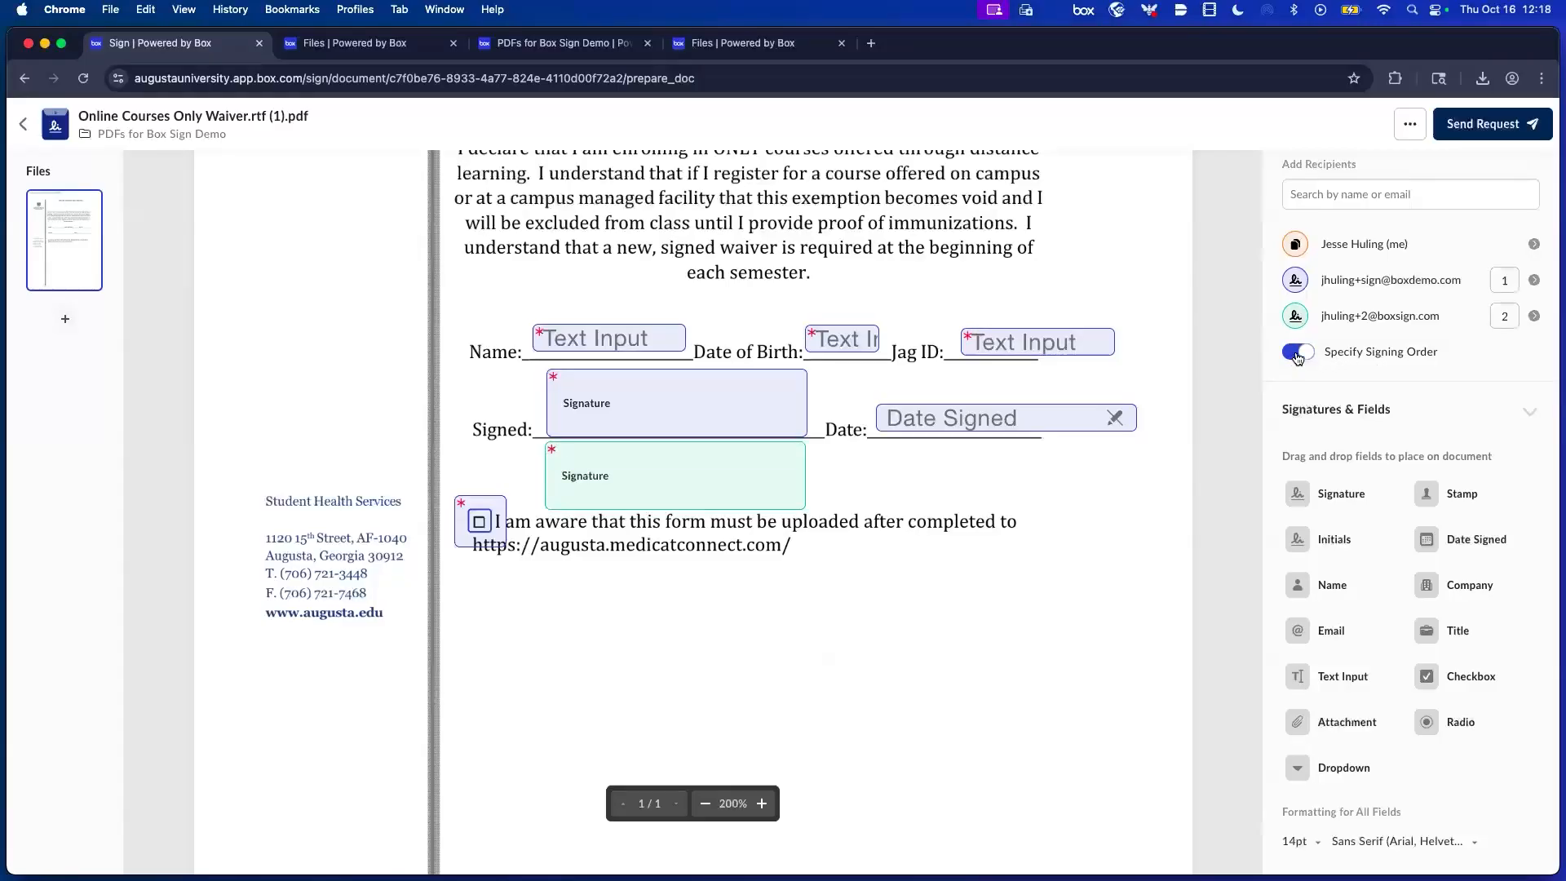
pyautogui.scroll(1, 1512, 364)
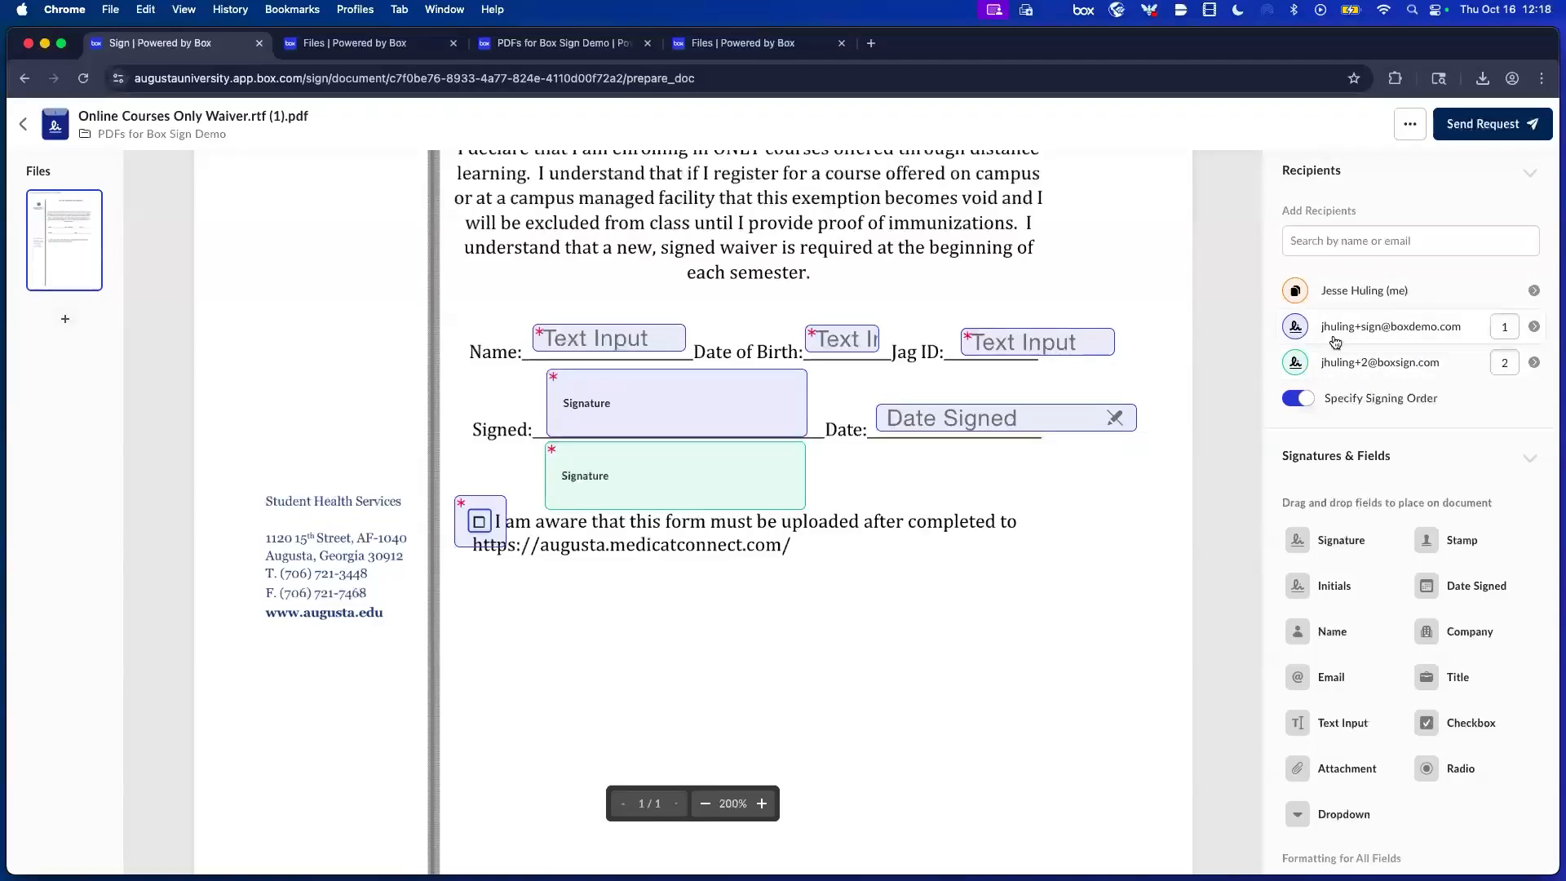
pyautogui.click(1516, 362)
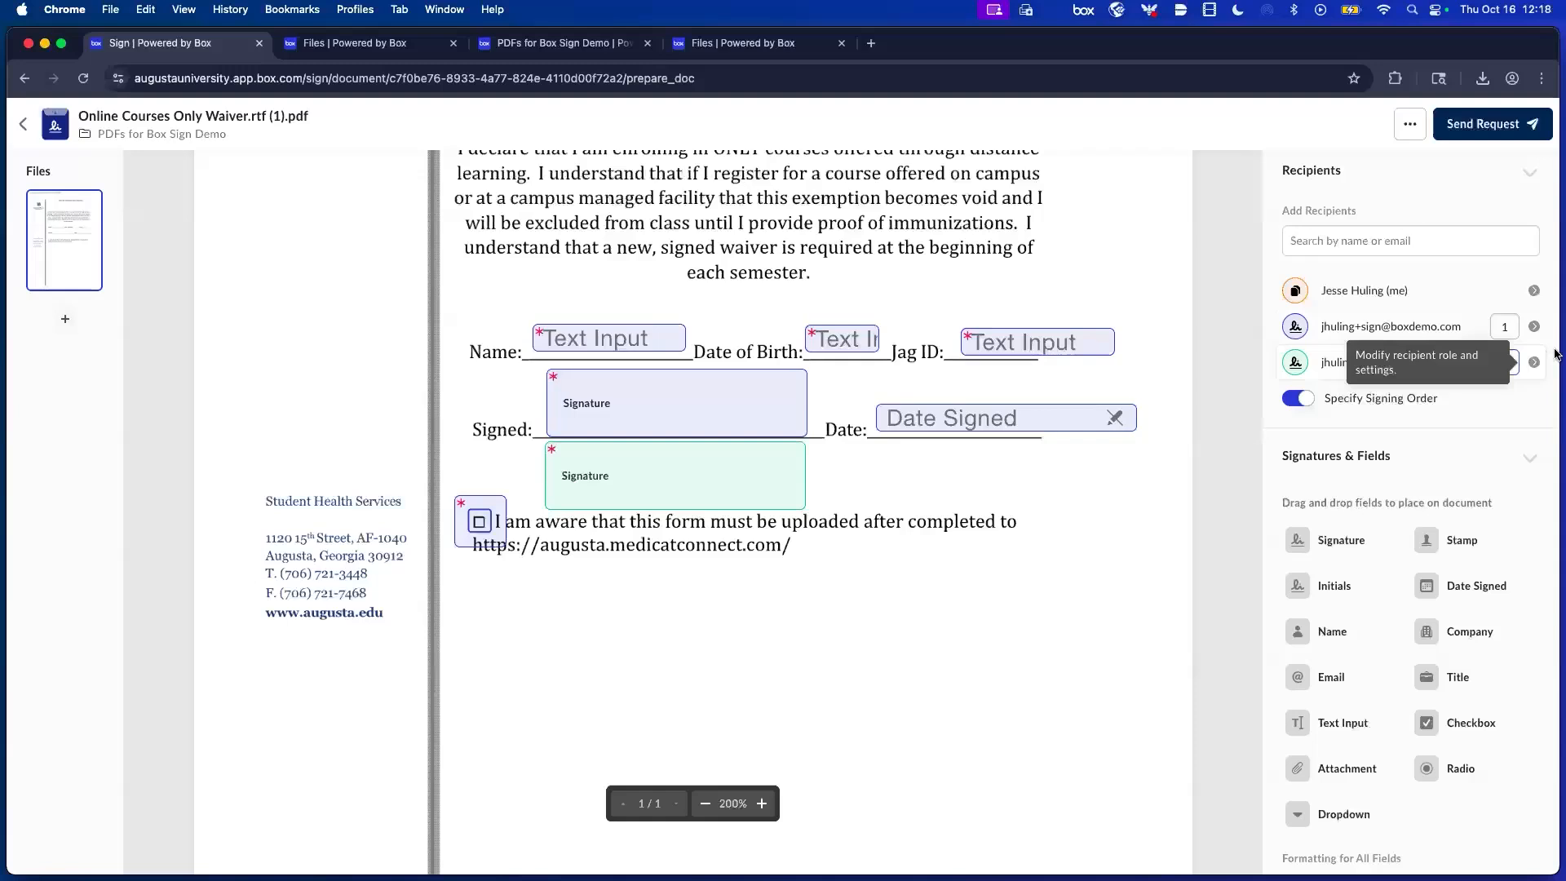
pyautogui.click(1306, 399)
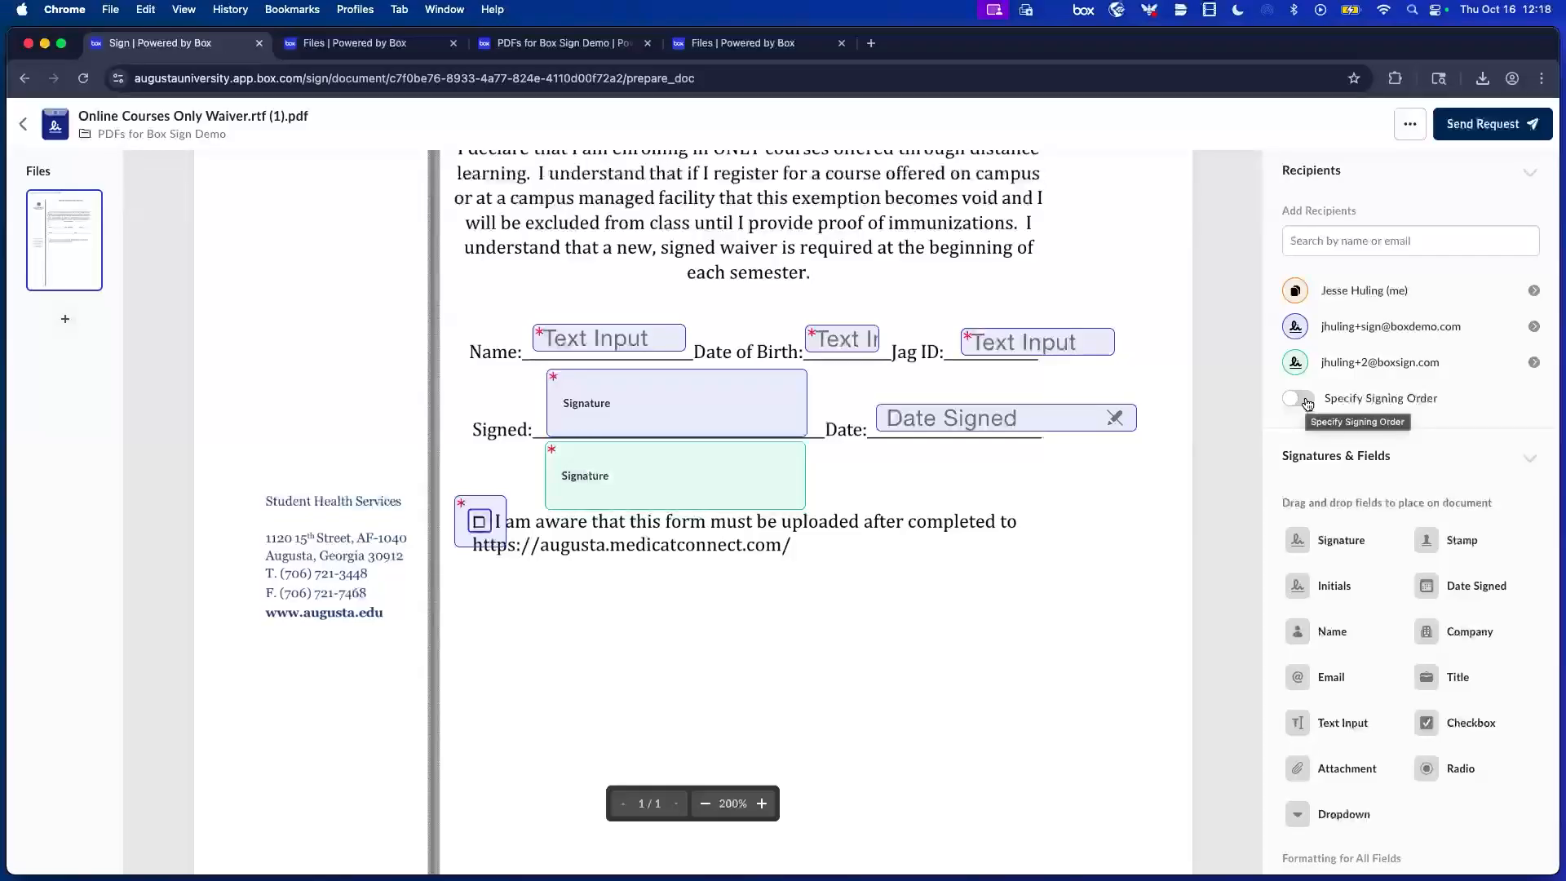
pyautogui.click(1308, 403)
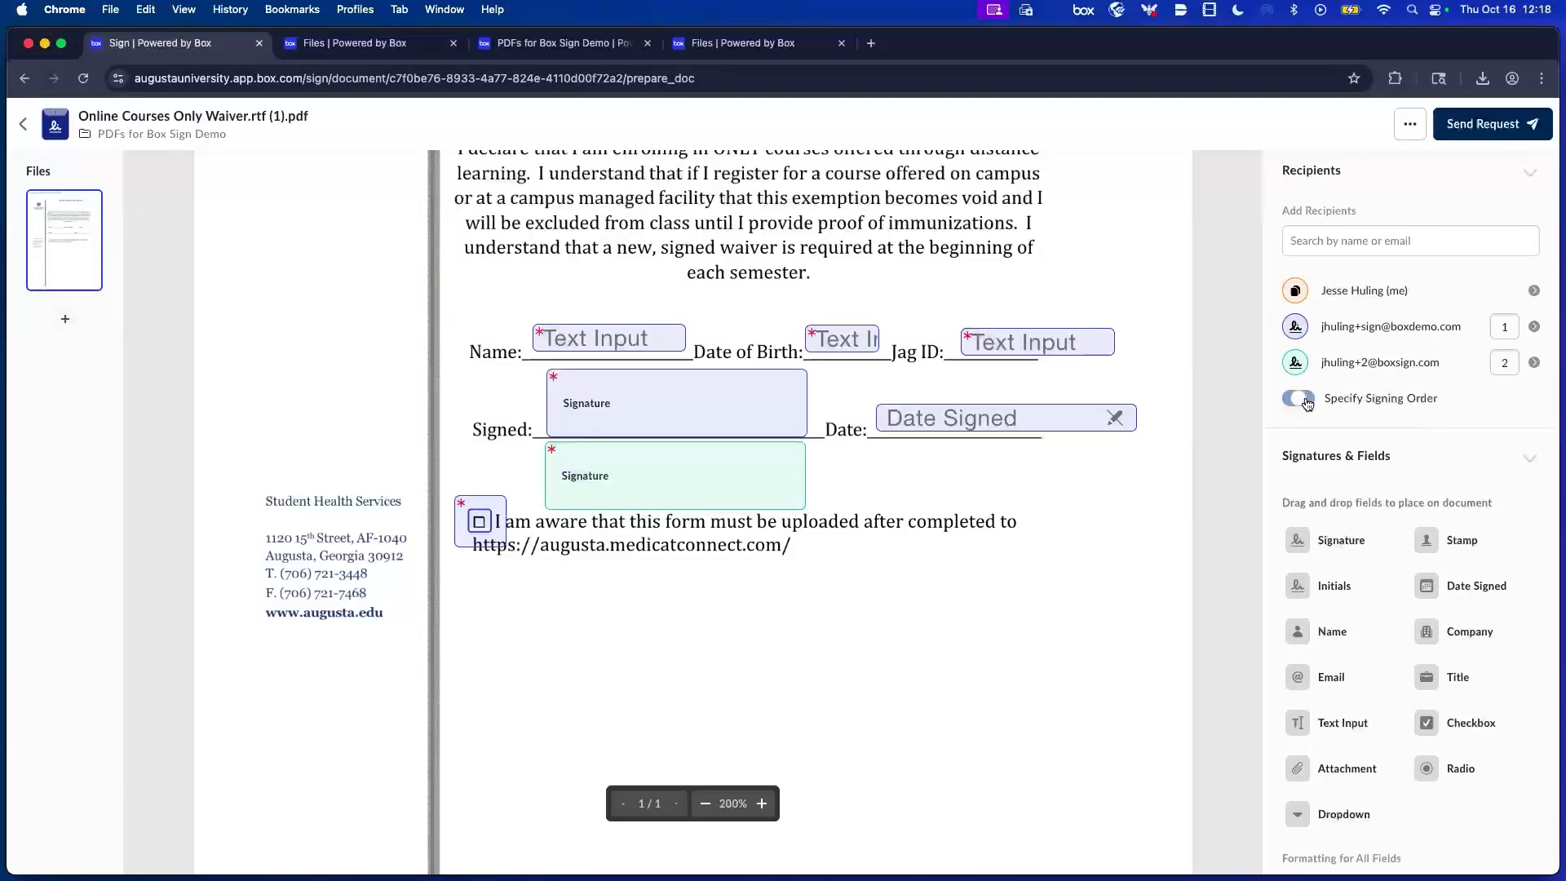
pyautogui.click(1308, 403)
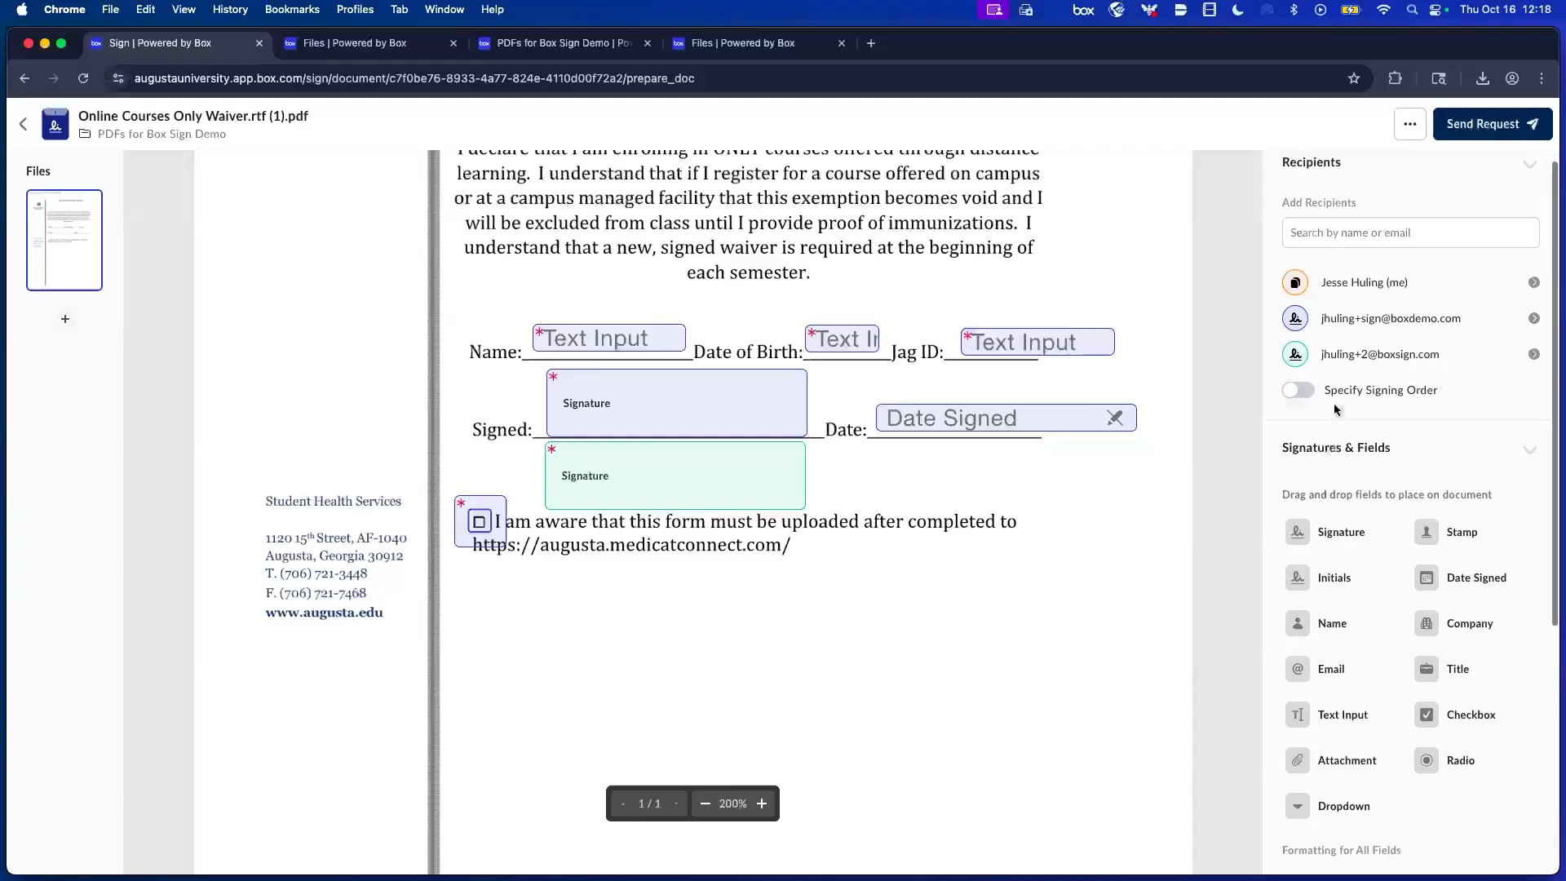
pyautogui.scroll(-1, 1344, 410)
pyautogui.scroll(-2, 1343, 409)
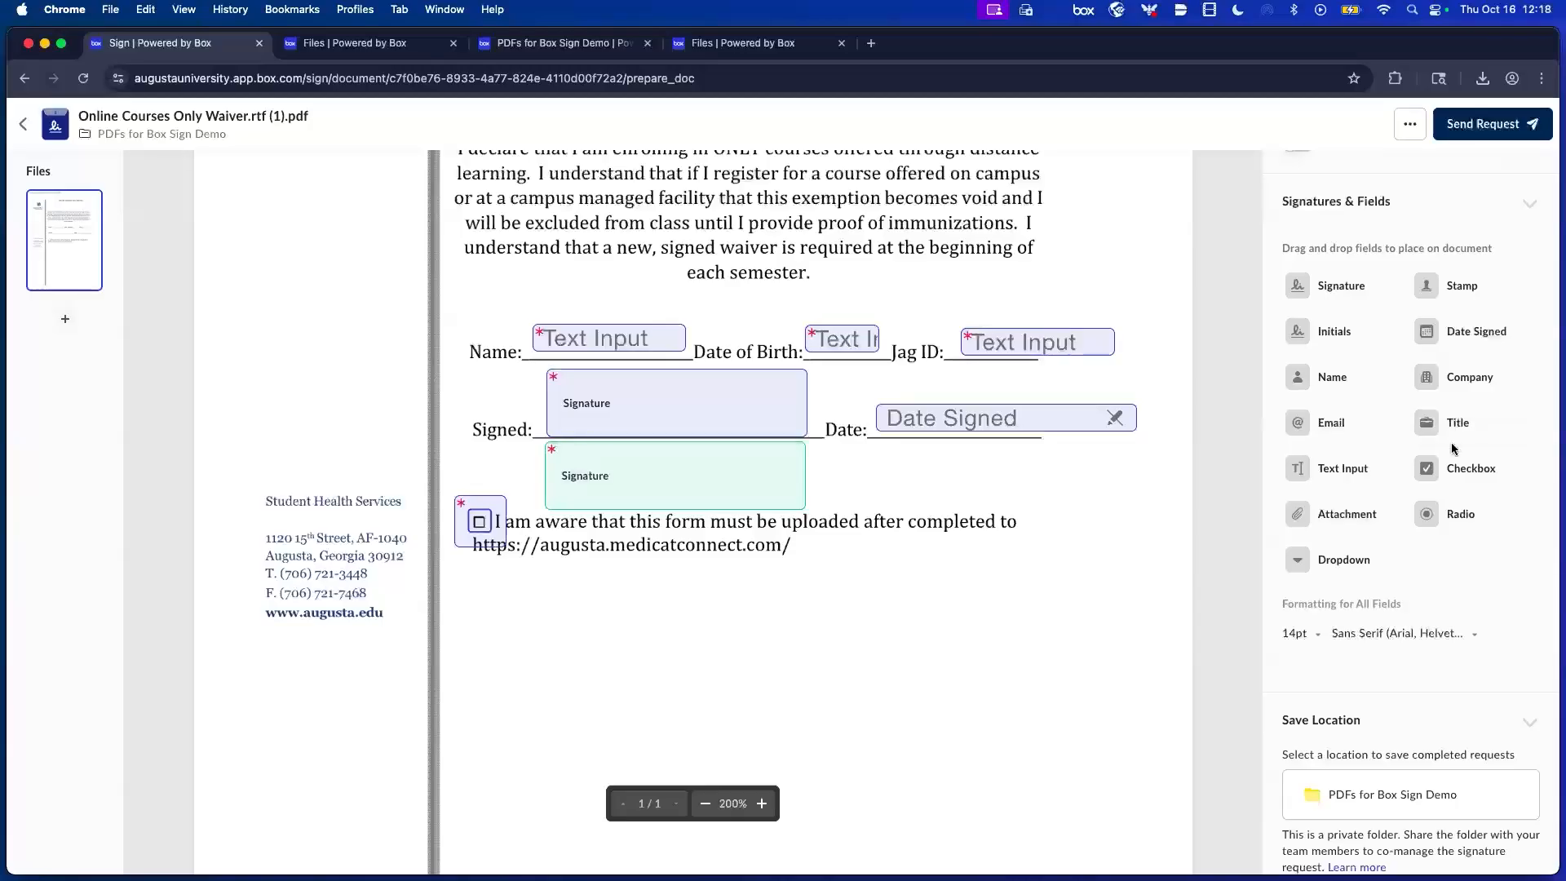
pyautogui.scroll(-2, 1457, 417)
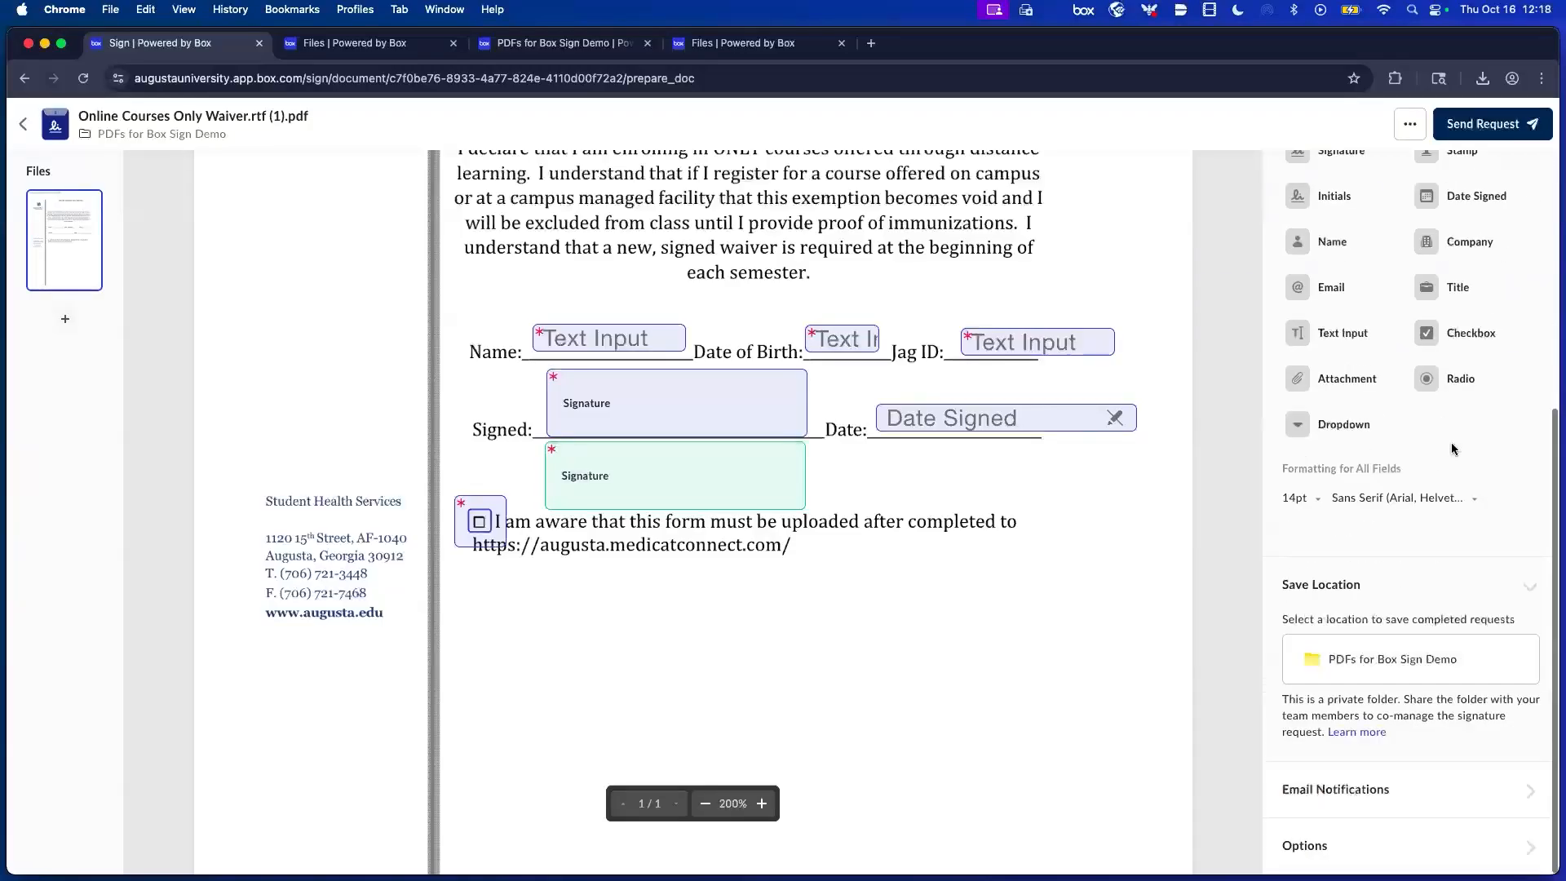
pyautogui.click(1363, 503)
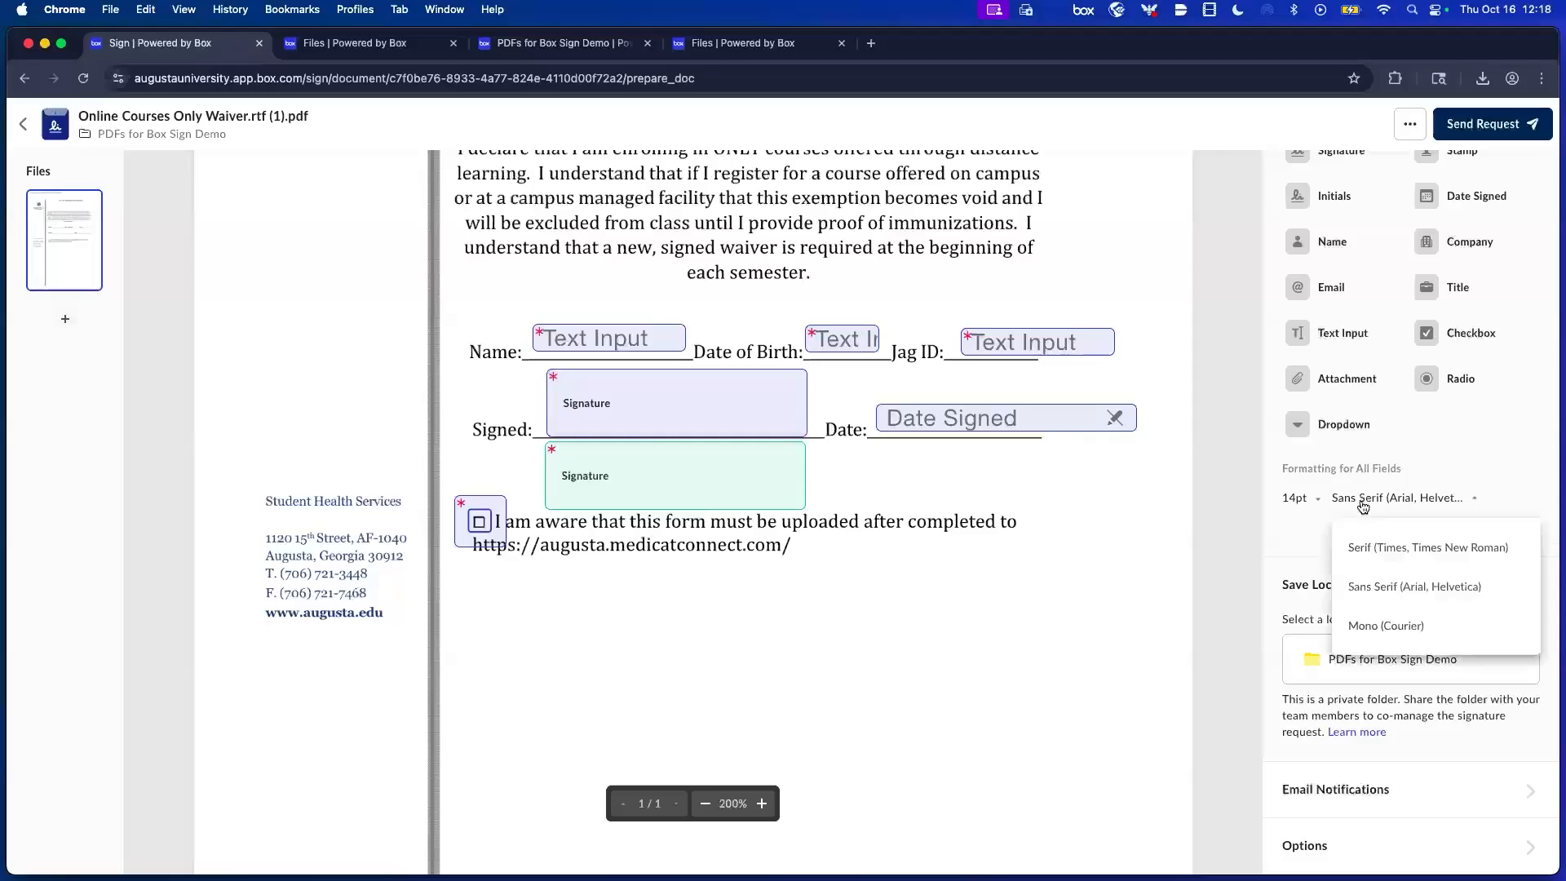
pyautogui.click(1288, 532)
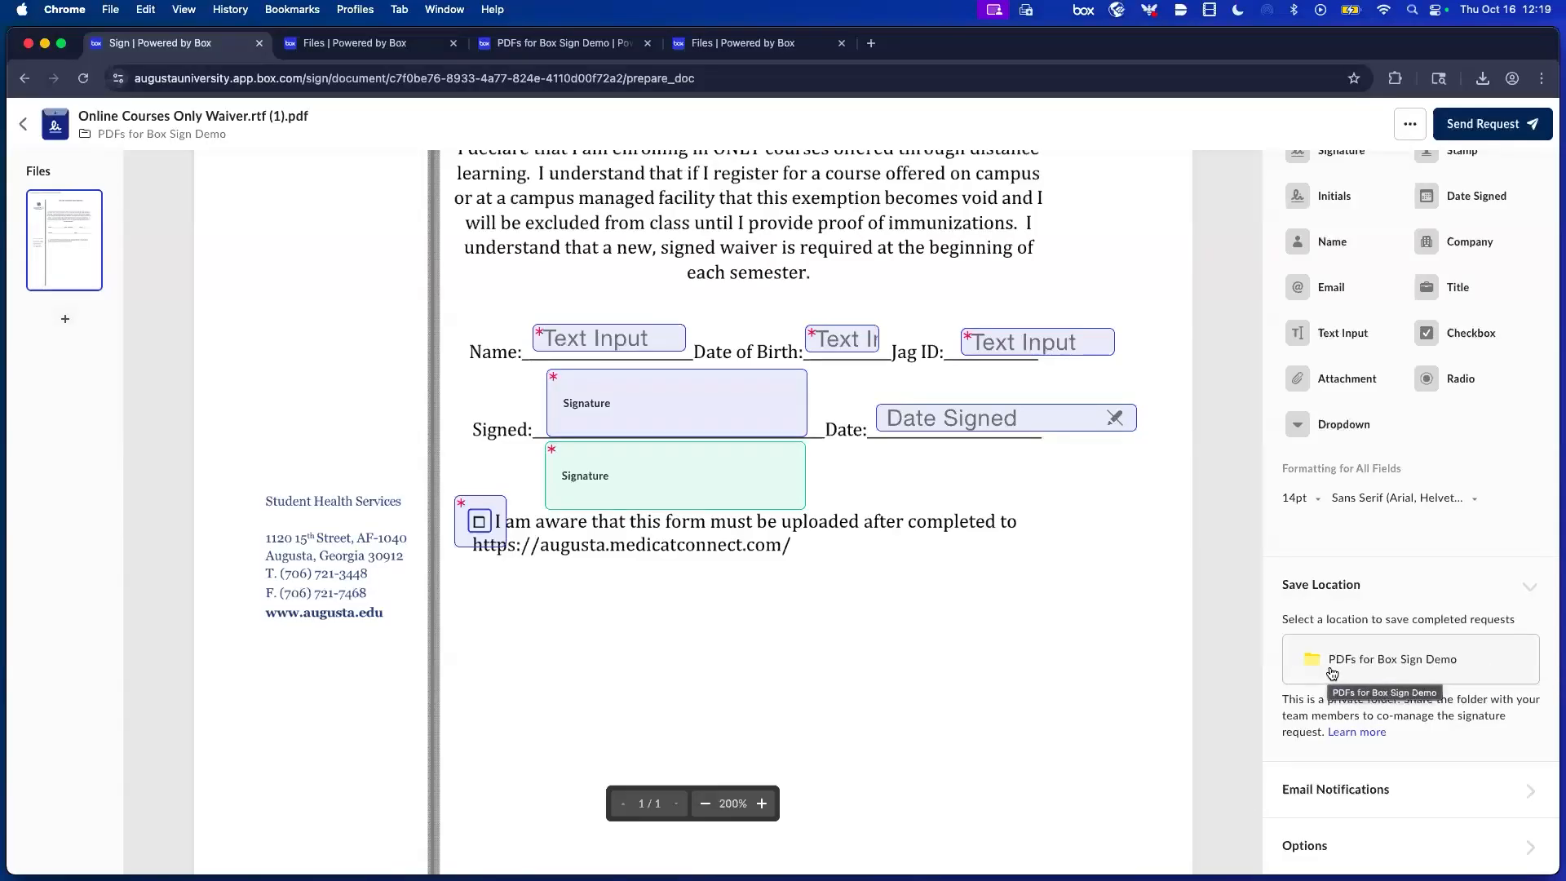
pyautogui.click(1410, 667)
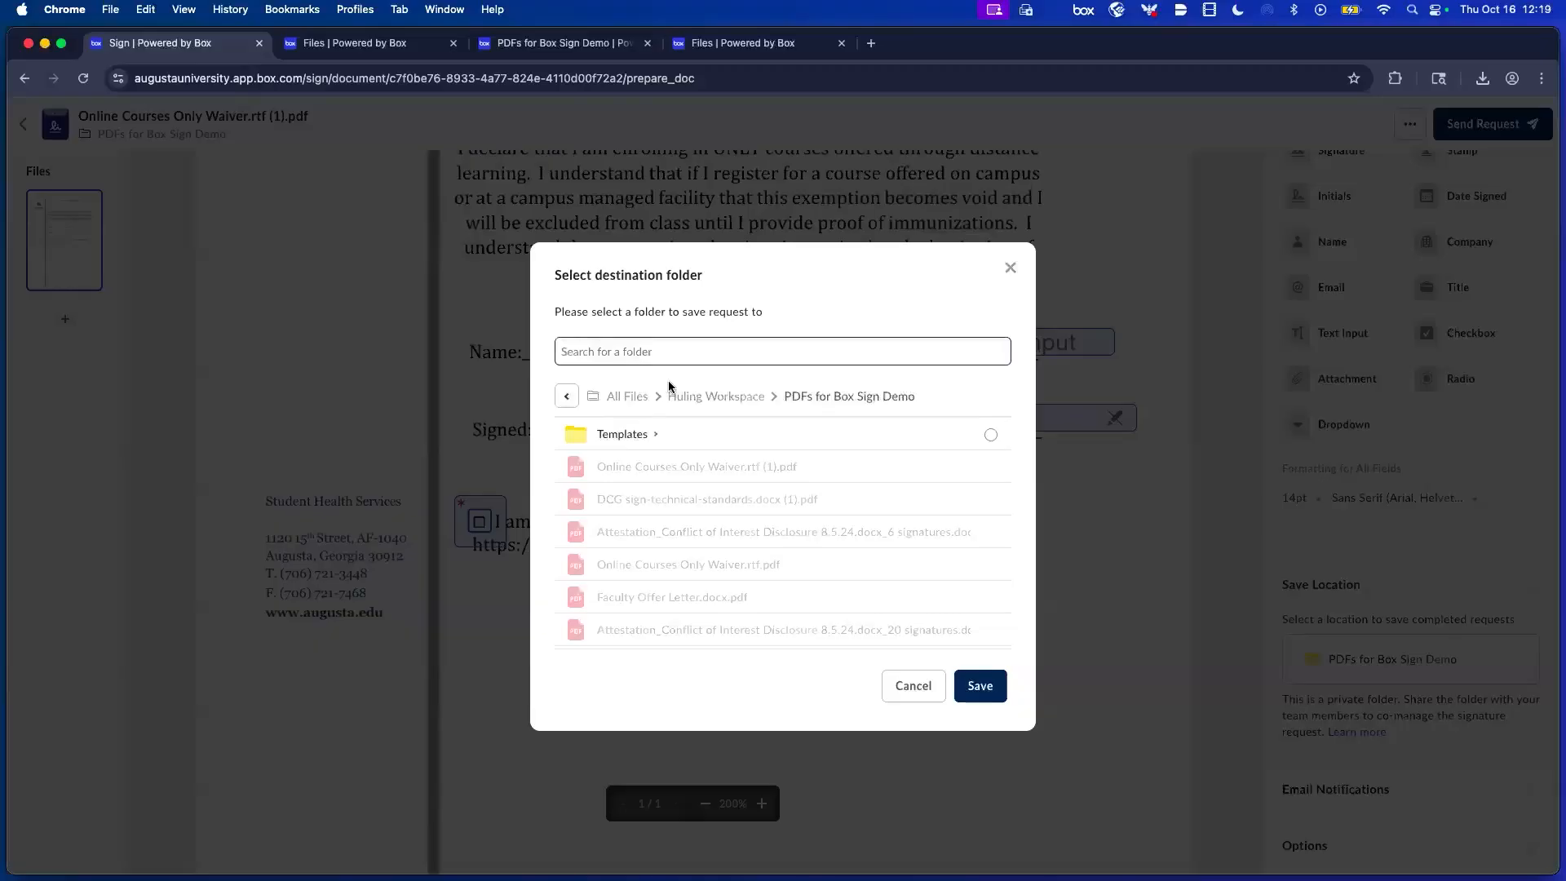
# Pick the Signed Contracts folder under All Files as the save destination.
pyautogui.click(626, 397)
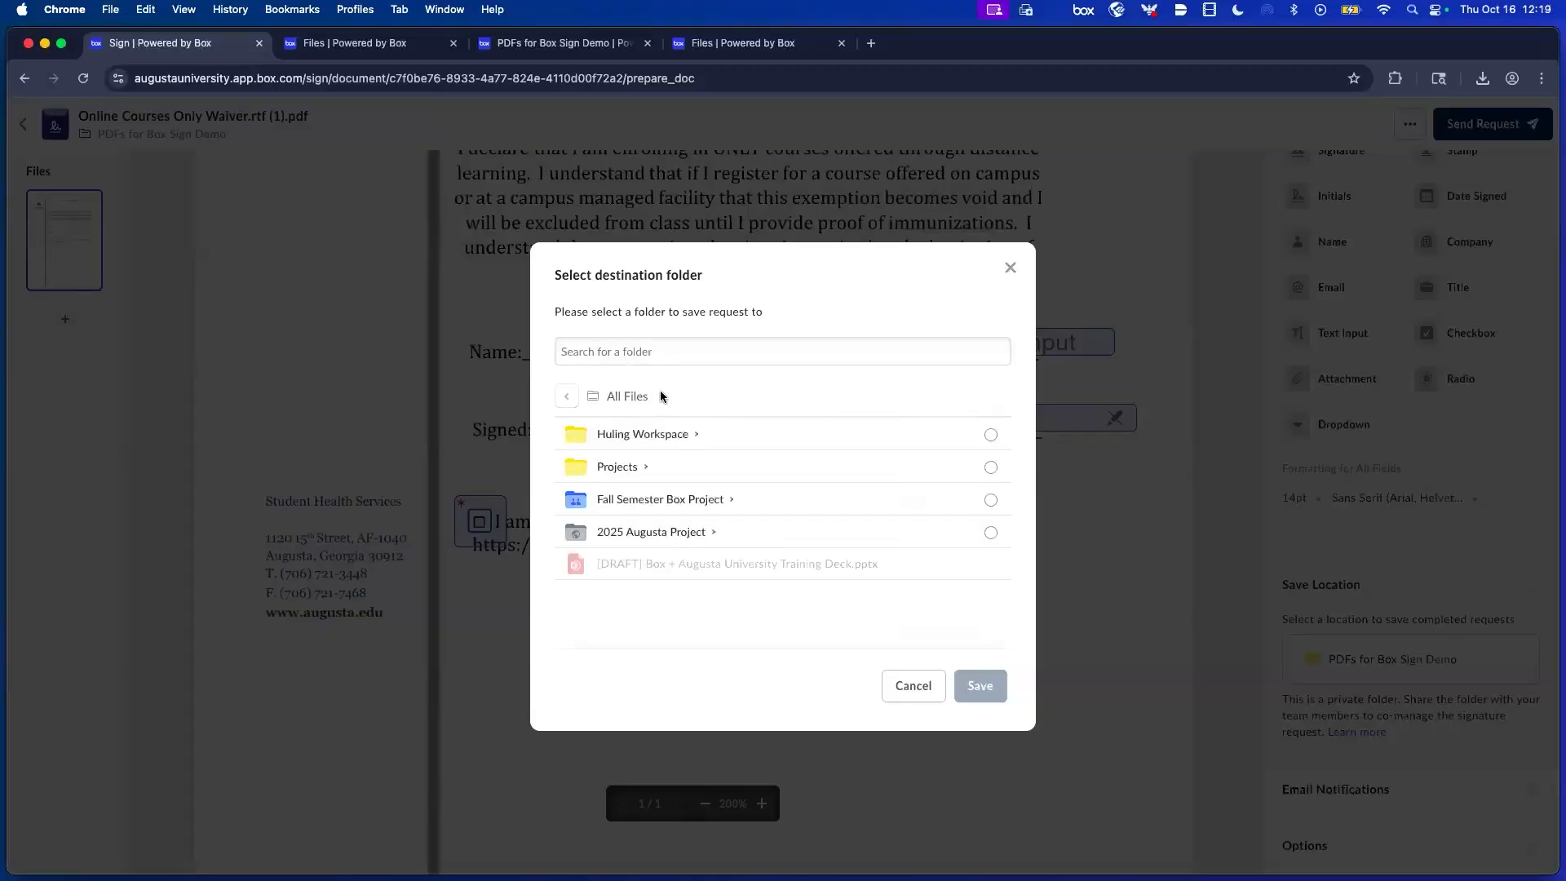
pyautogui.click(655, 433)
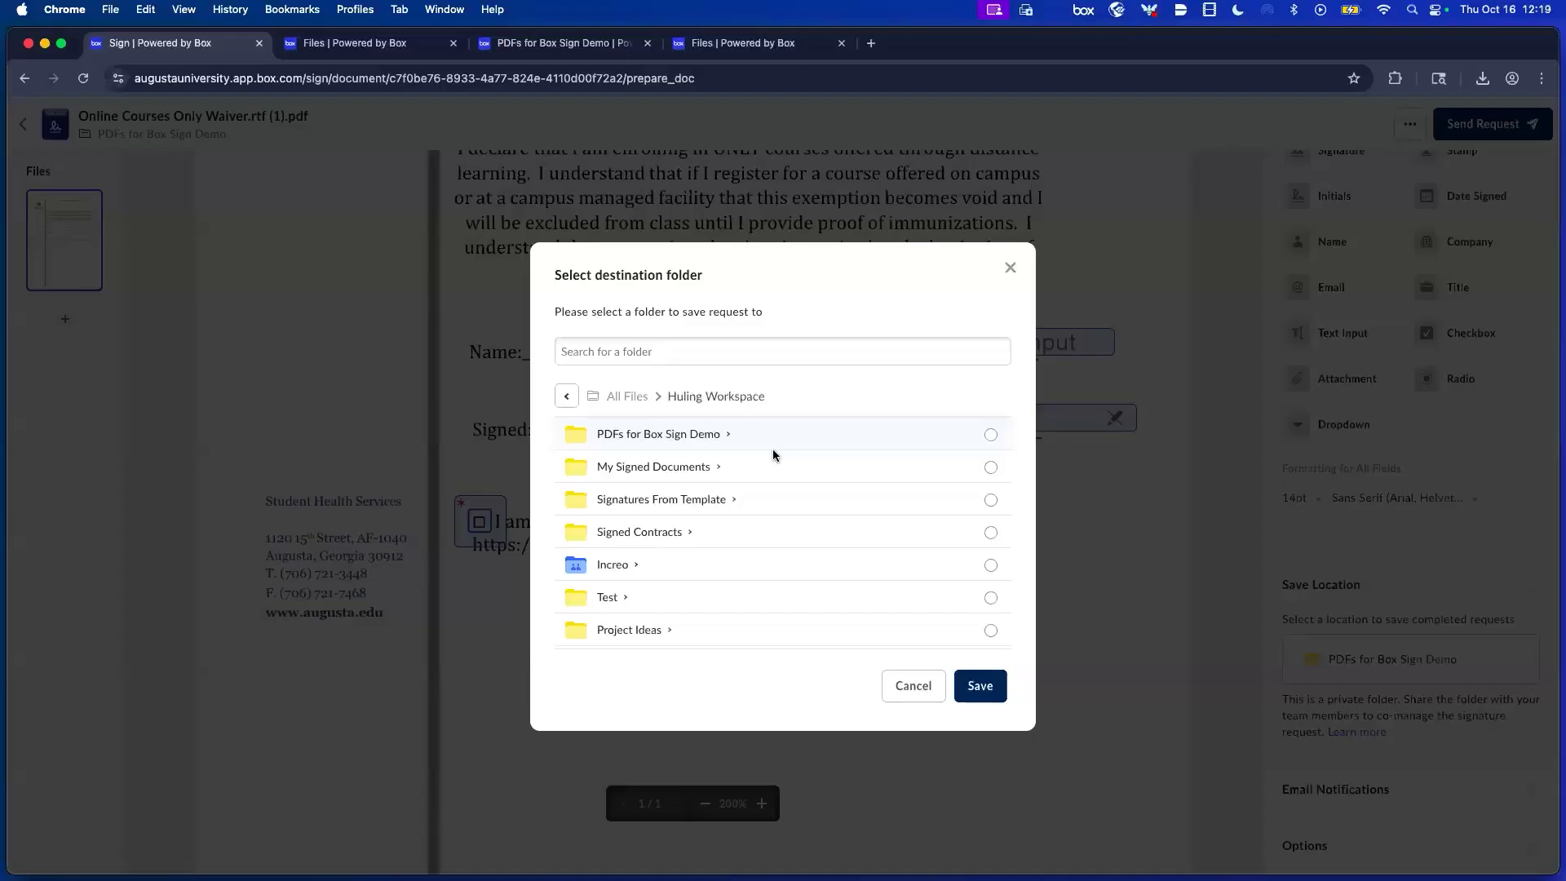
pyautogui.scroll(-1, 712, 471)
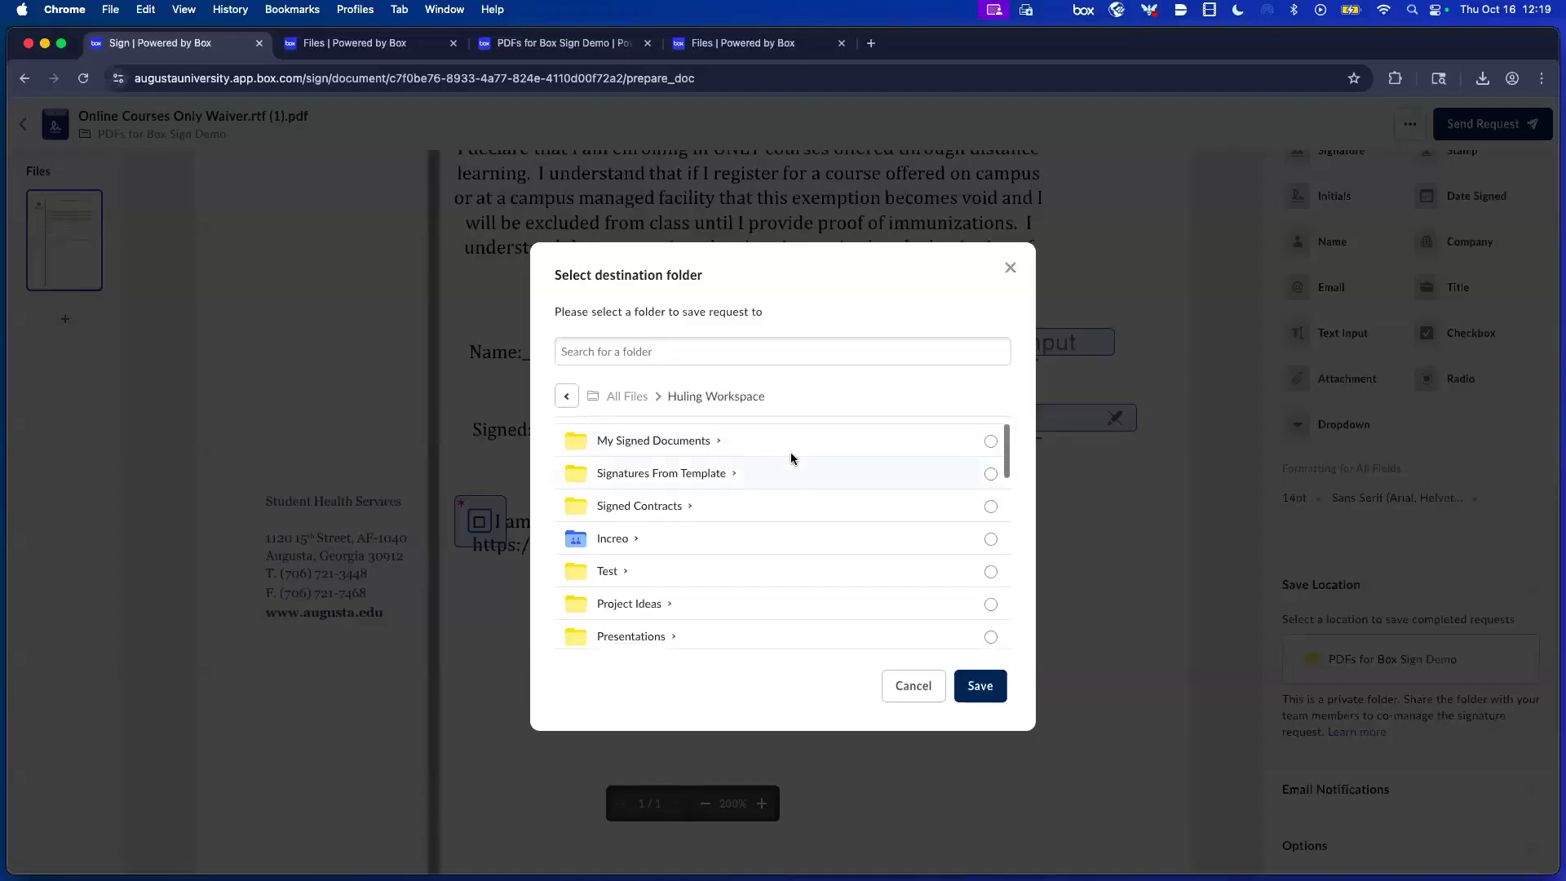
pyautogui.click(752, 501)
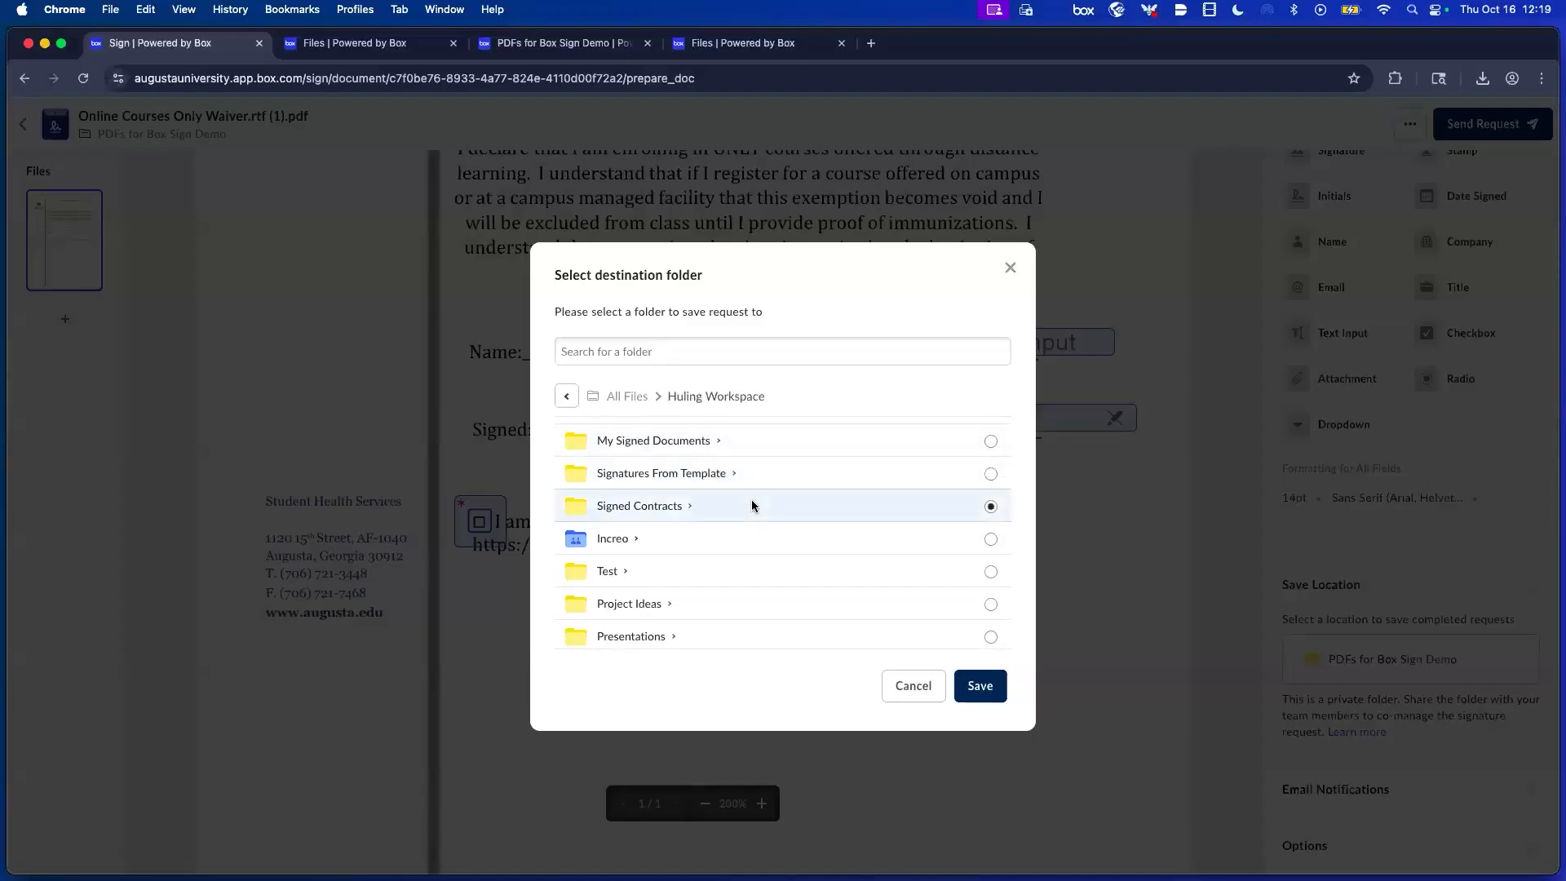
pyautogui.click(980, 686)
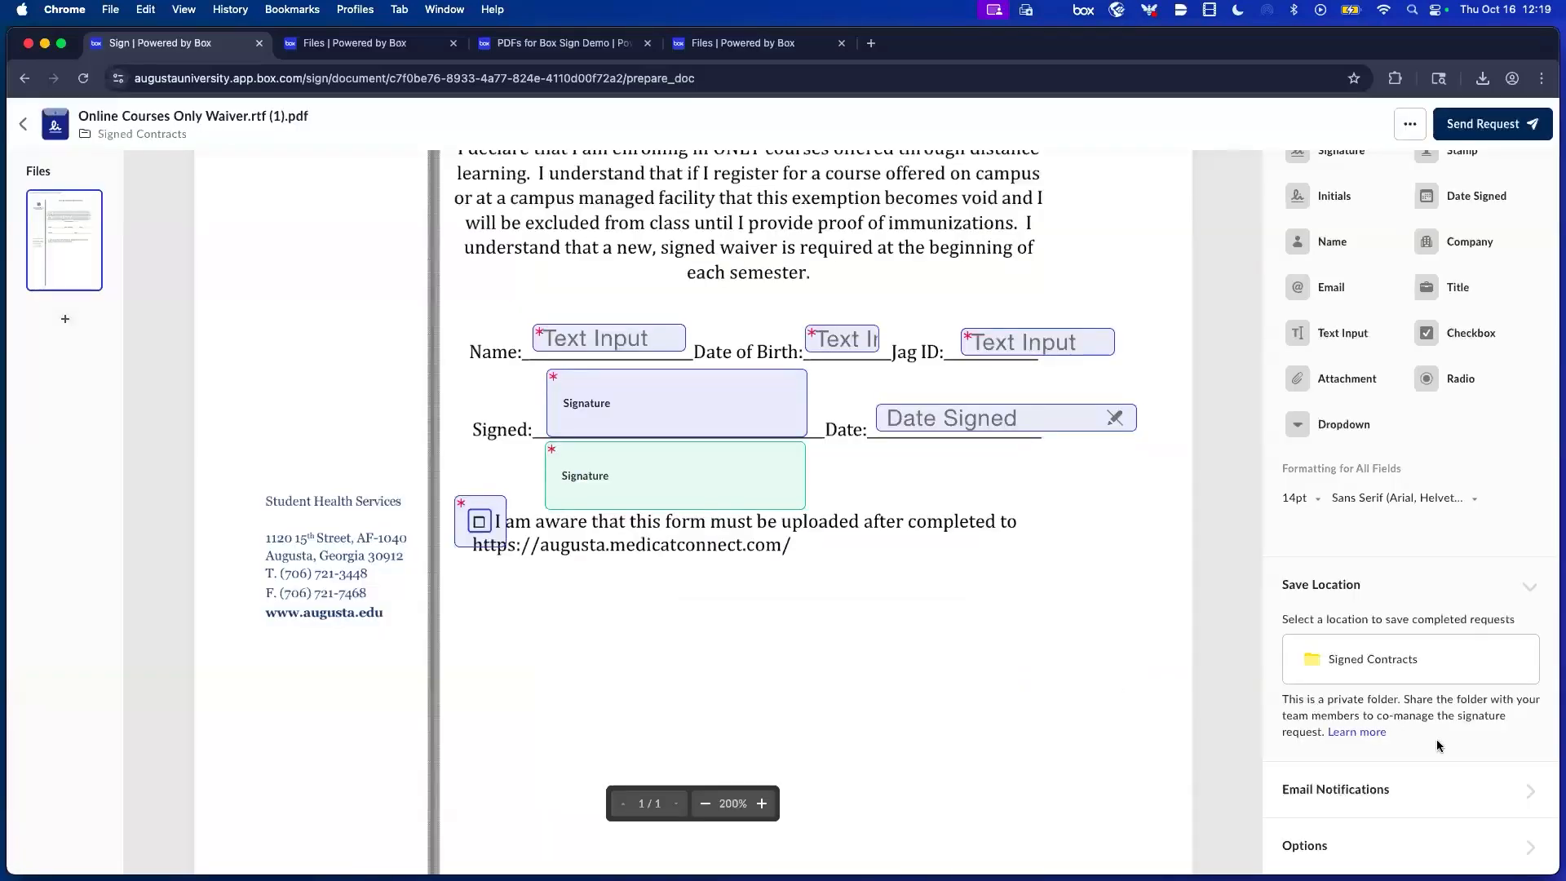
# Give the request email a course-waiver subject with the sender's surname and a 'Test email Sign this pleas' message.
pyautogui.click(1342, 793)
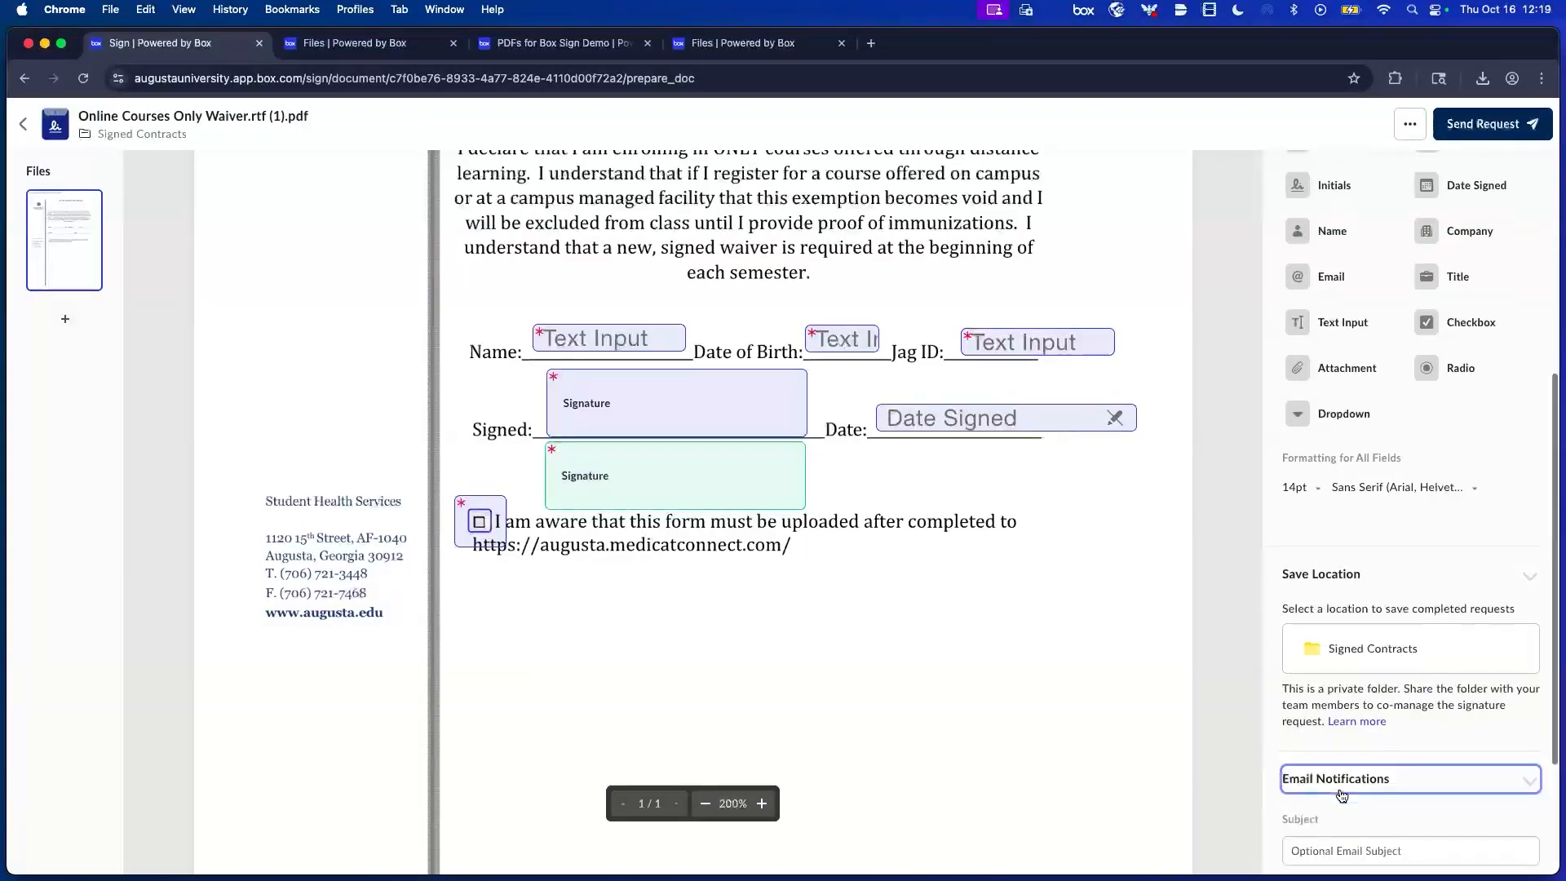
pyautogui.scroll(-3, 1342, 795)
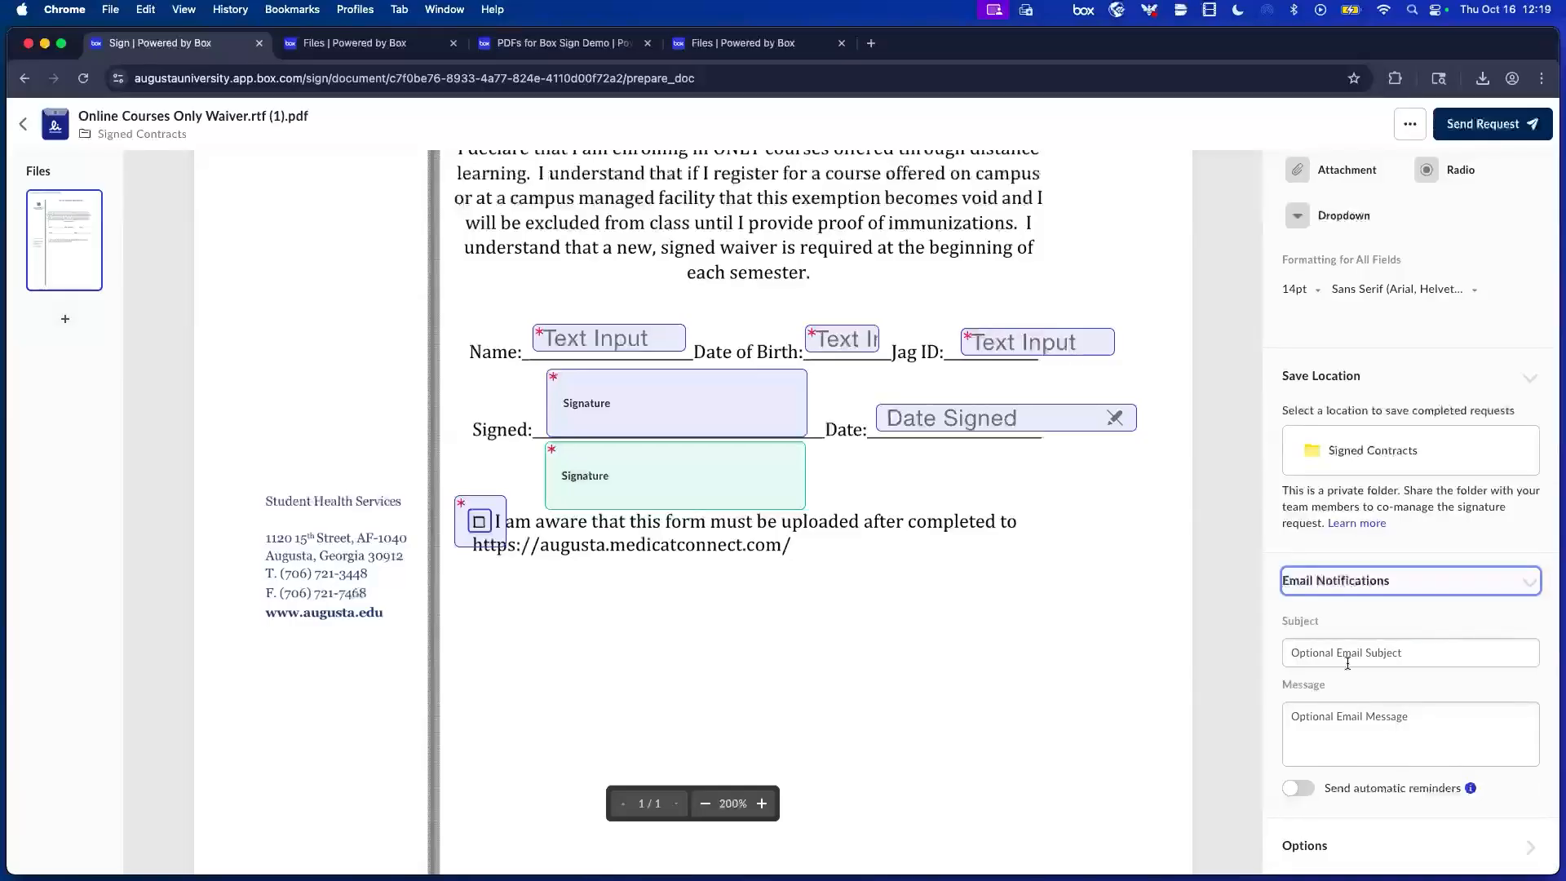
pyautogui.click(1400, 654)
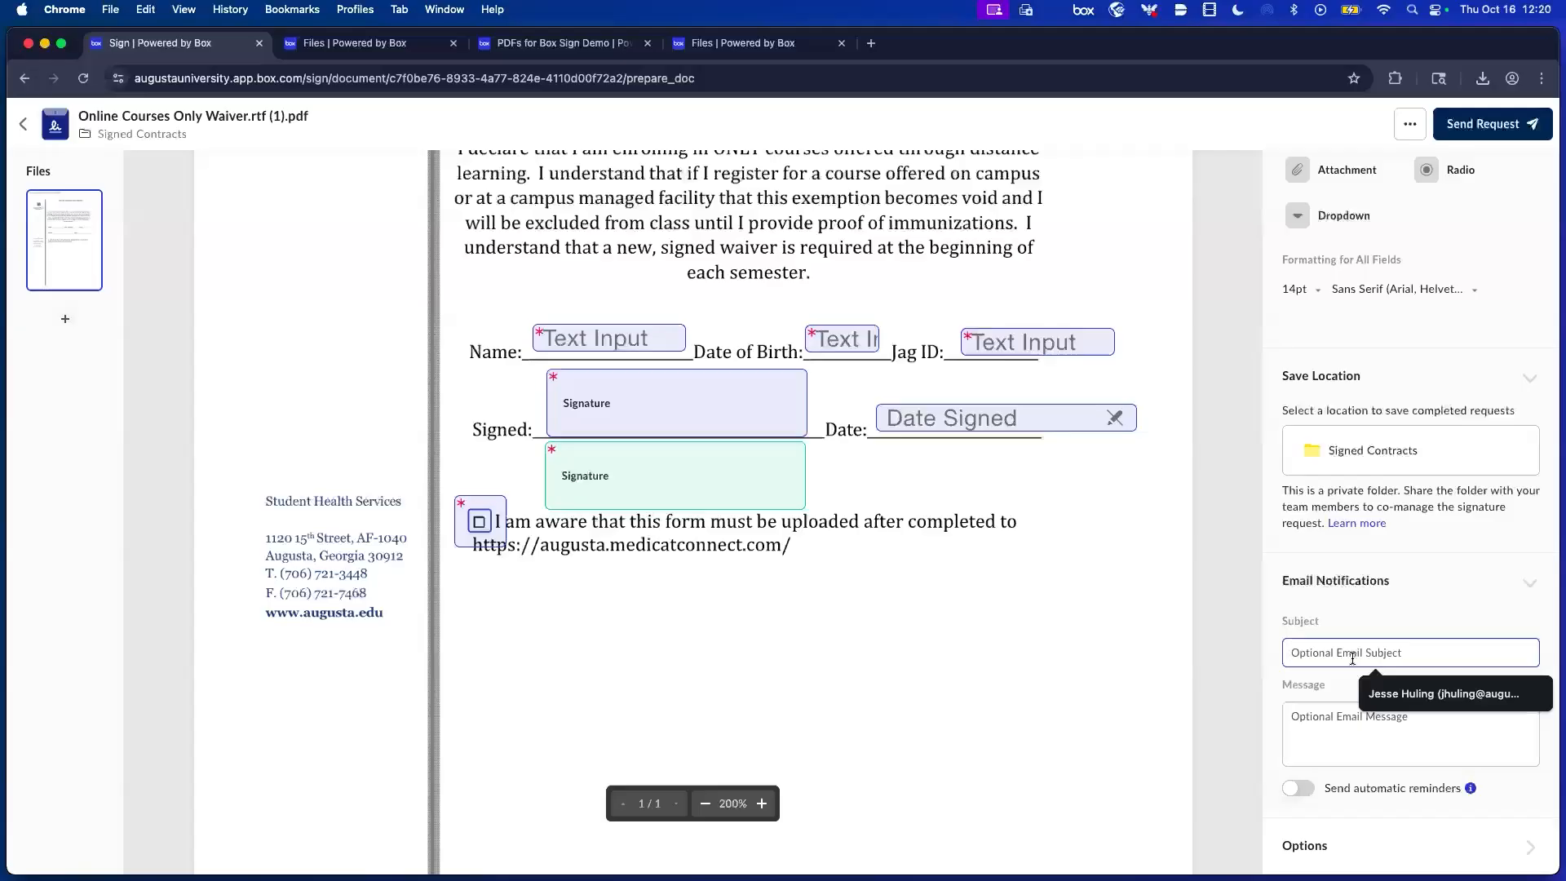
pyautogui.write('Huling')
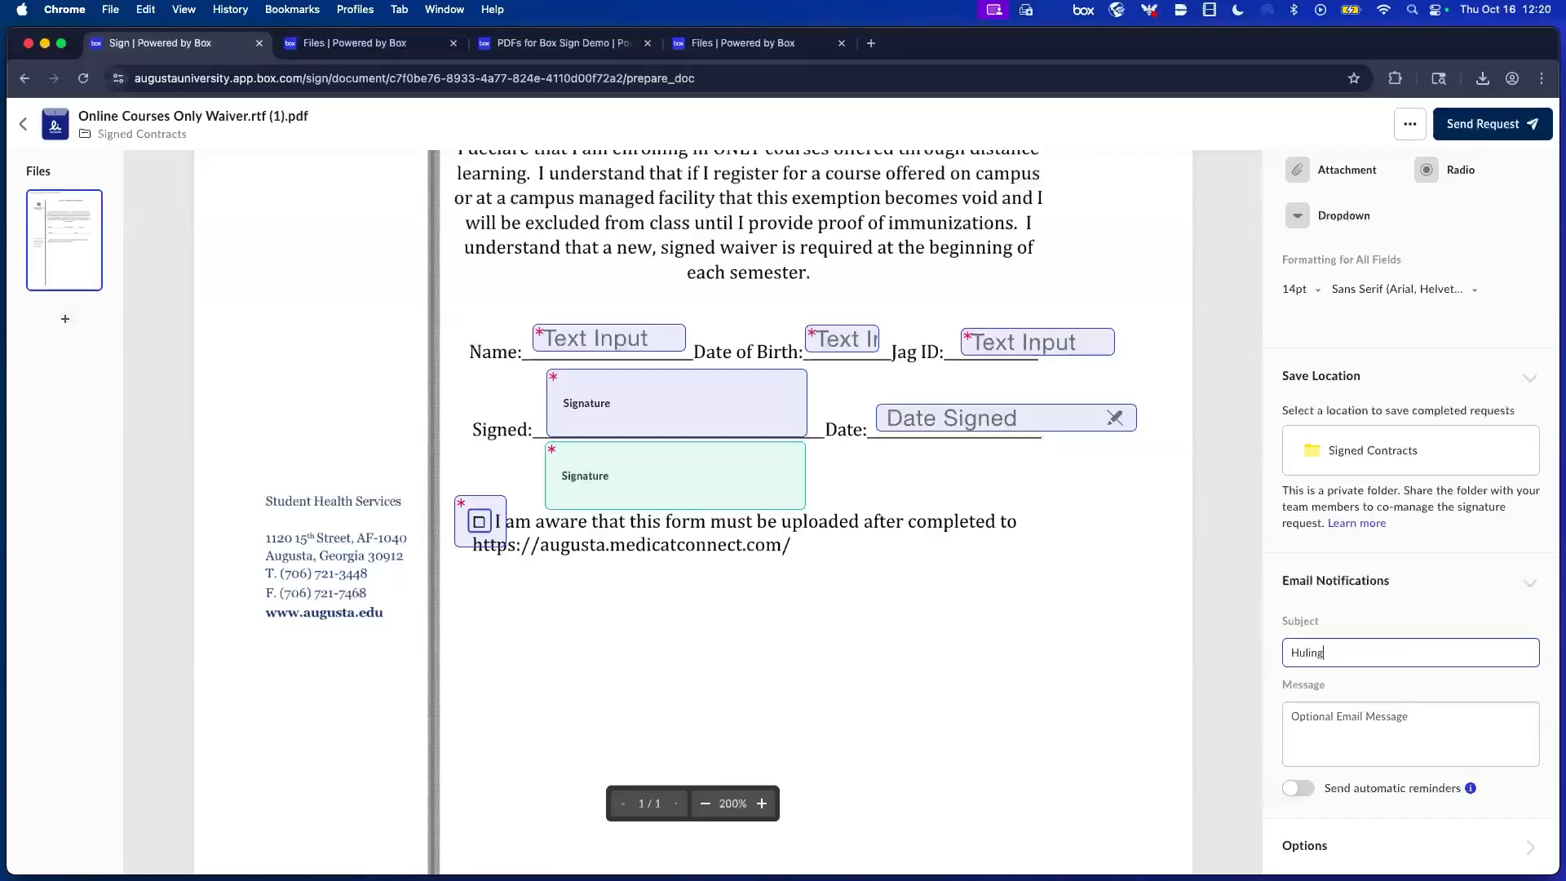
pyautogui.write(' Course Waiver')
pyautogui.press('Tab')
pyautogui.write('Test em')
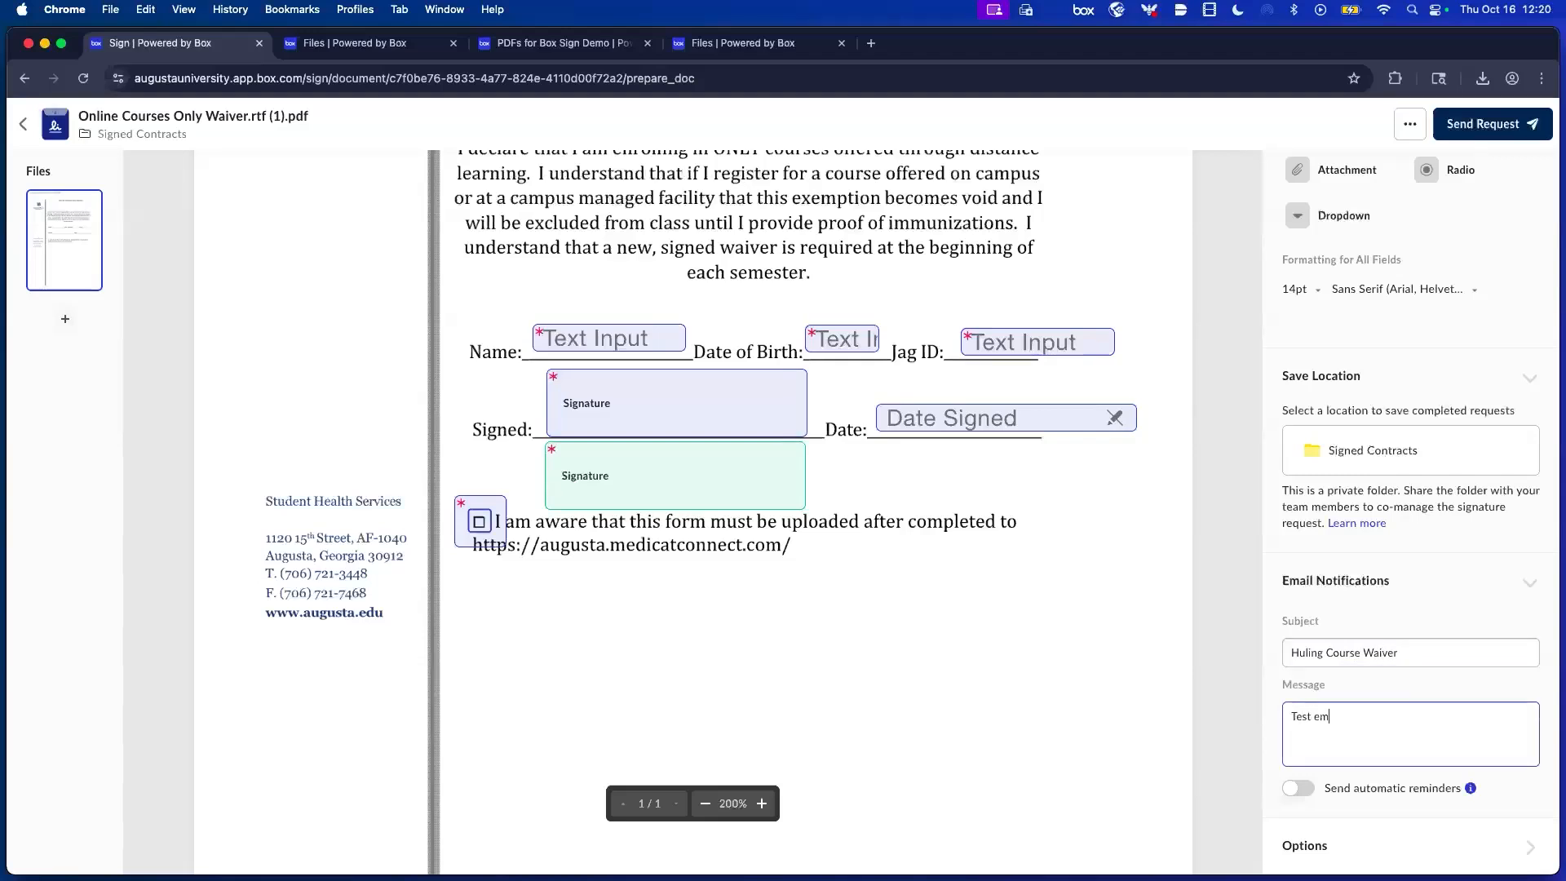
pyautogui.write('ail  Sign this pleas')
pyautogui.press('Return')
pyautogui.write('-j')
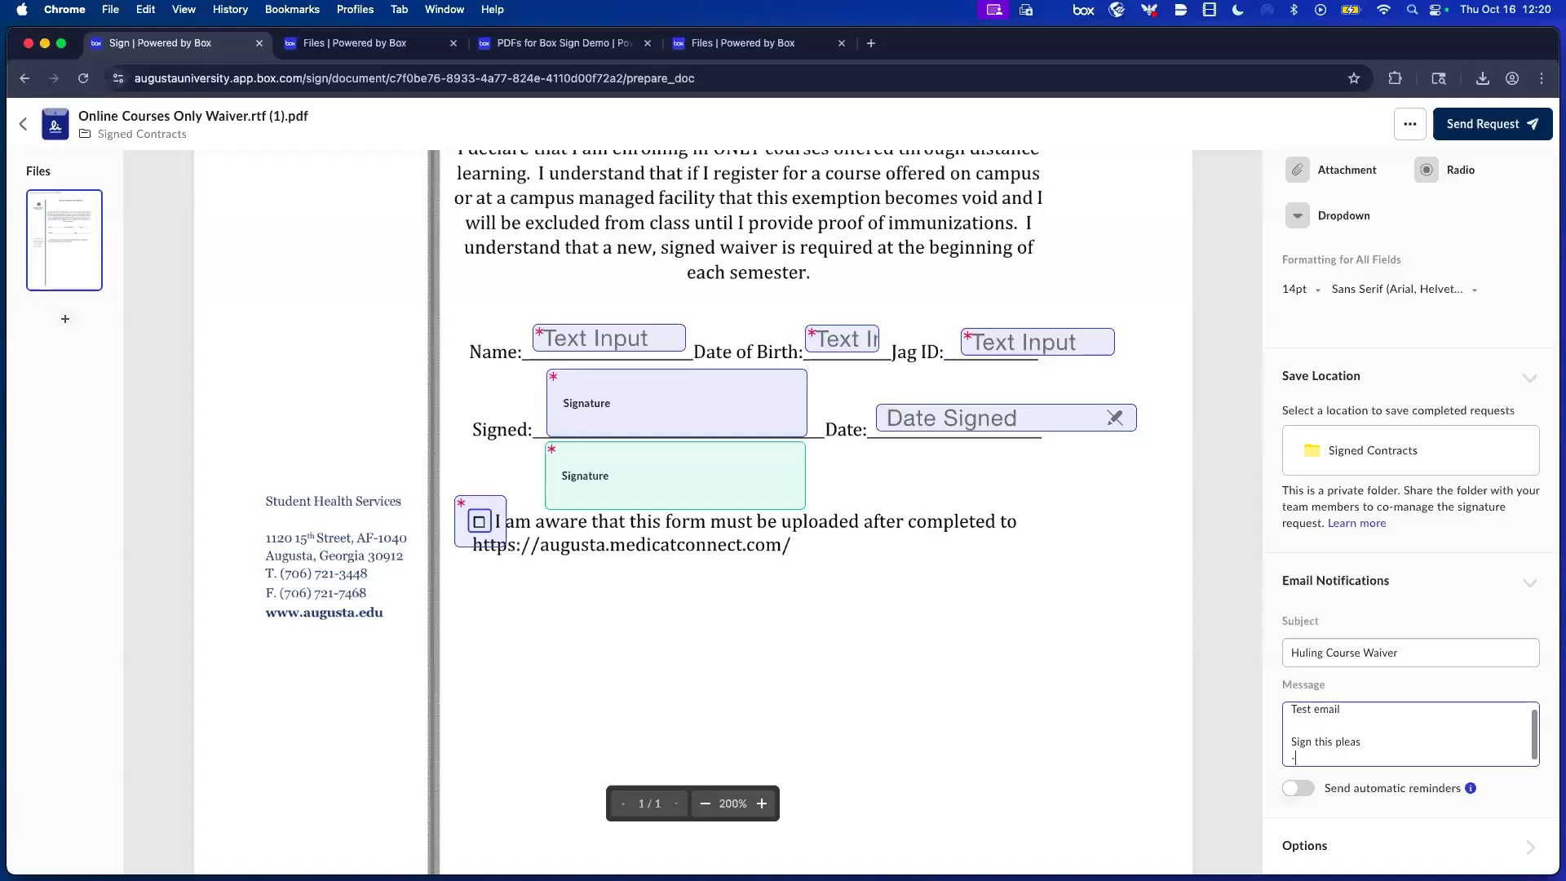
pyautogui.click(1364, 653)
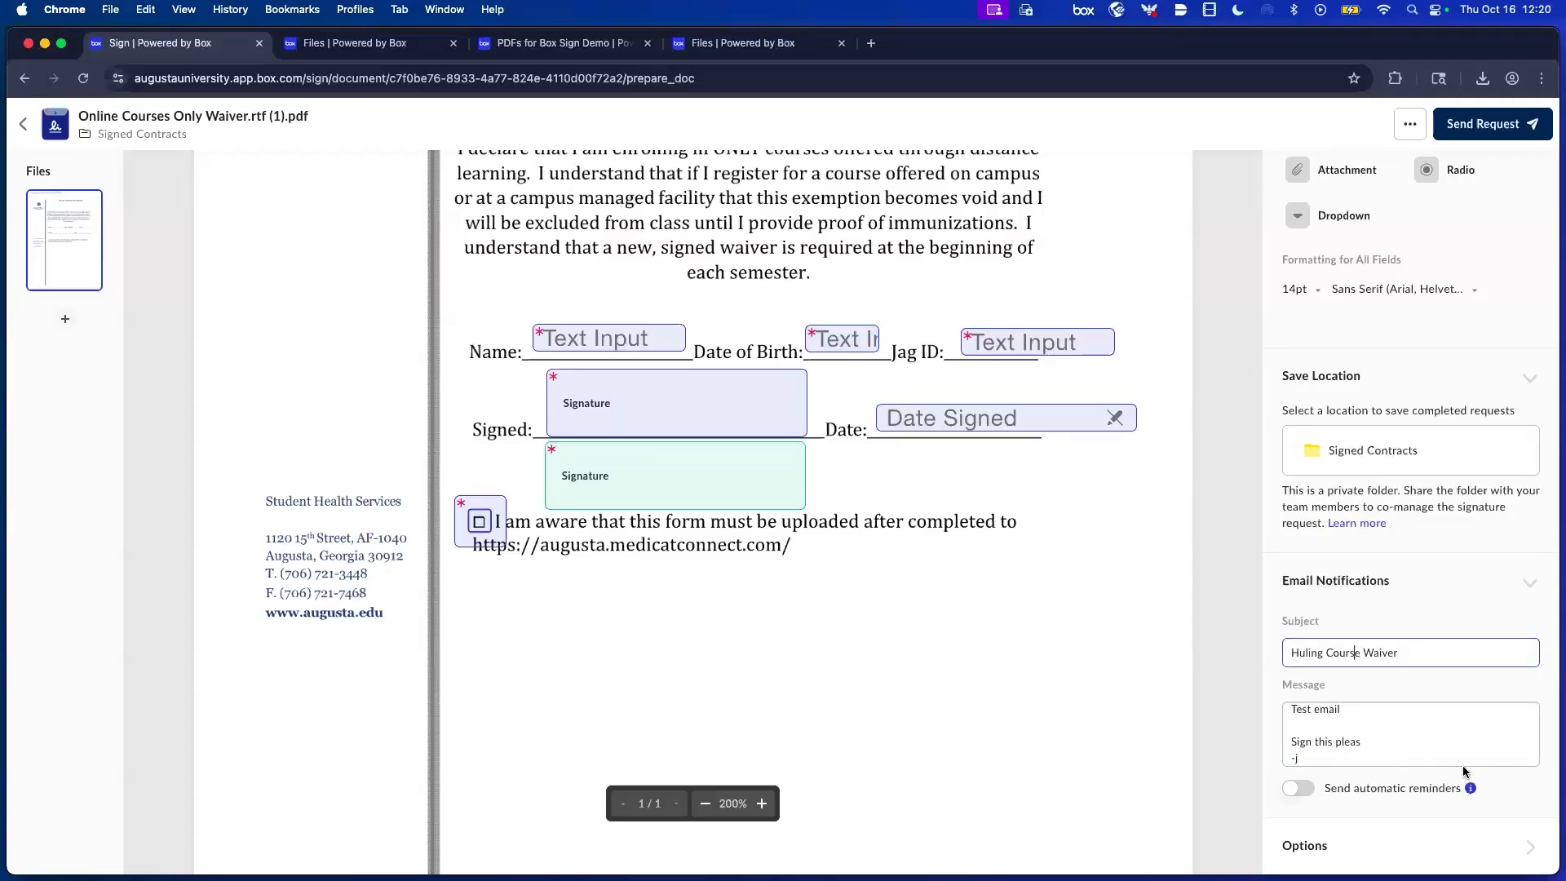
# Switch on Send automatic reminders for the request.
pyautogui.click(1293, 790)
pyautogui.scroll(-1, 1438, 749)
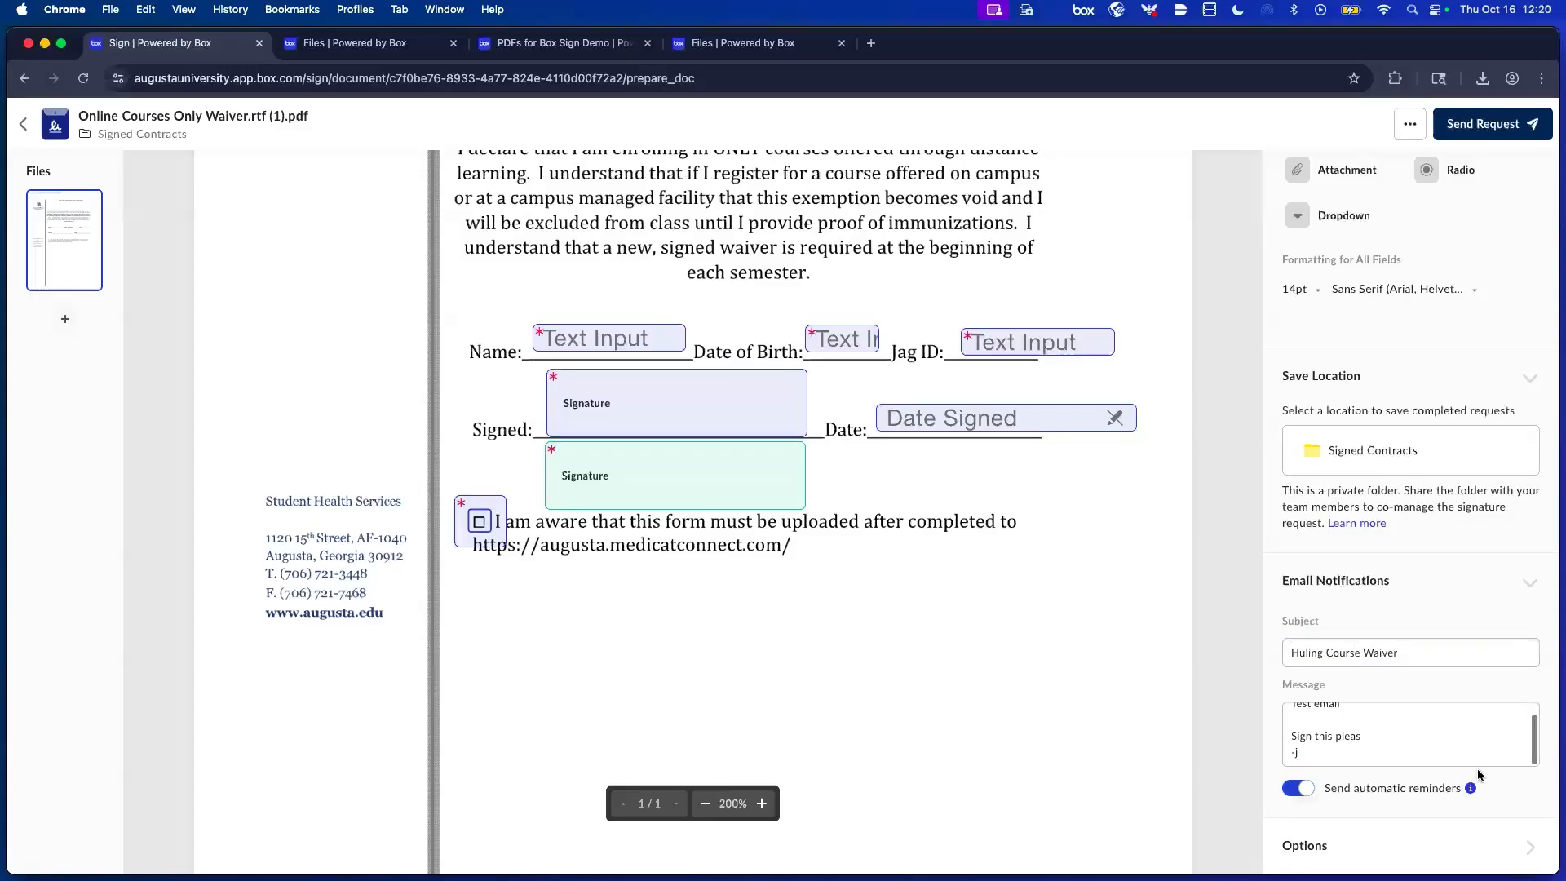
pyautogui.moveTo(1472, 789)
pyautogui.click(1421, 860)
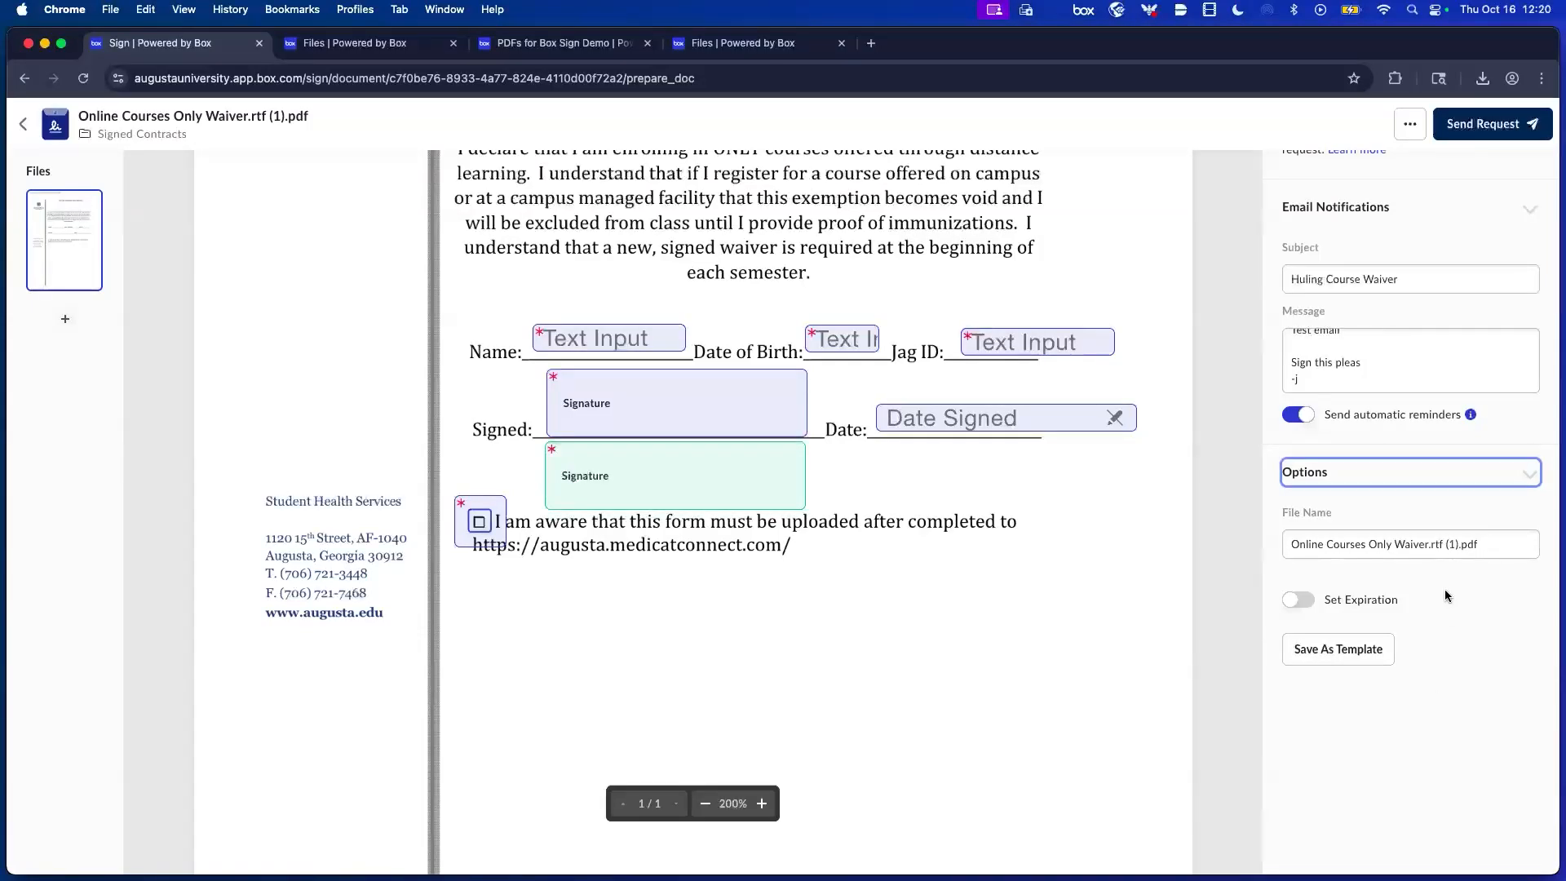
# Edit the File Name: drop '(1)' and prefix the sender's surname with an underscore.
pyautogui.click(1460, 545)
pyautogui.press('BackSpace')
pyautogui.press('BackSpace')
pyautogui.press('BackSpace')
pyautogui.press('BackSpace')
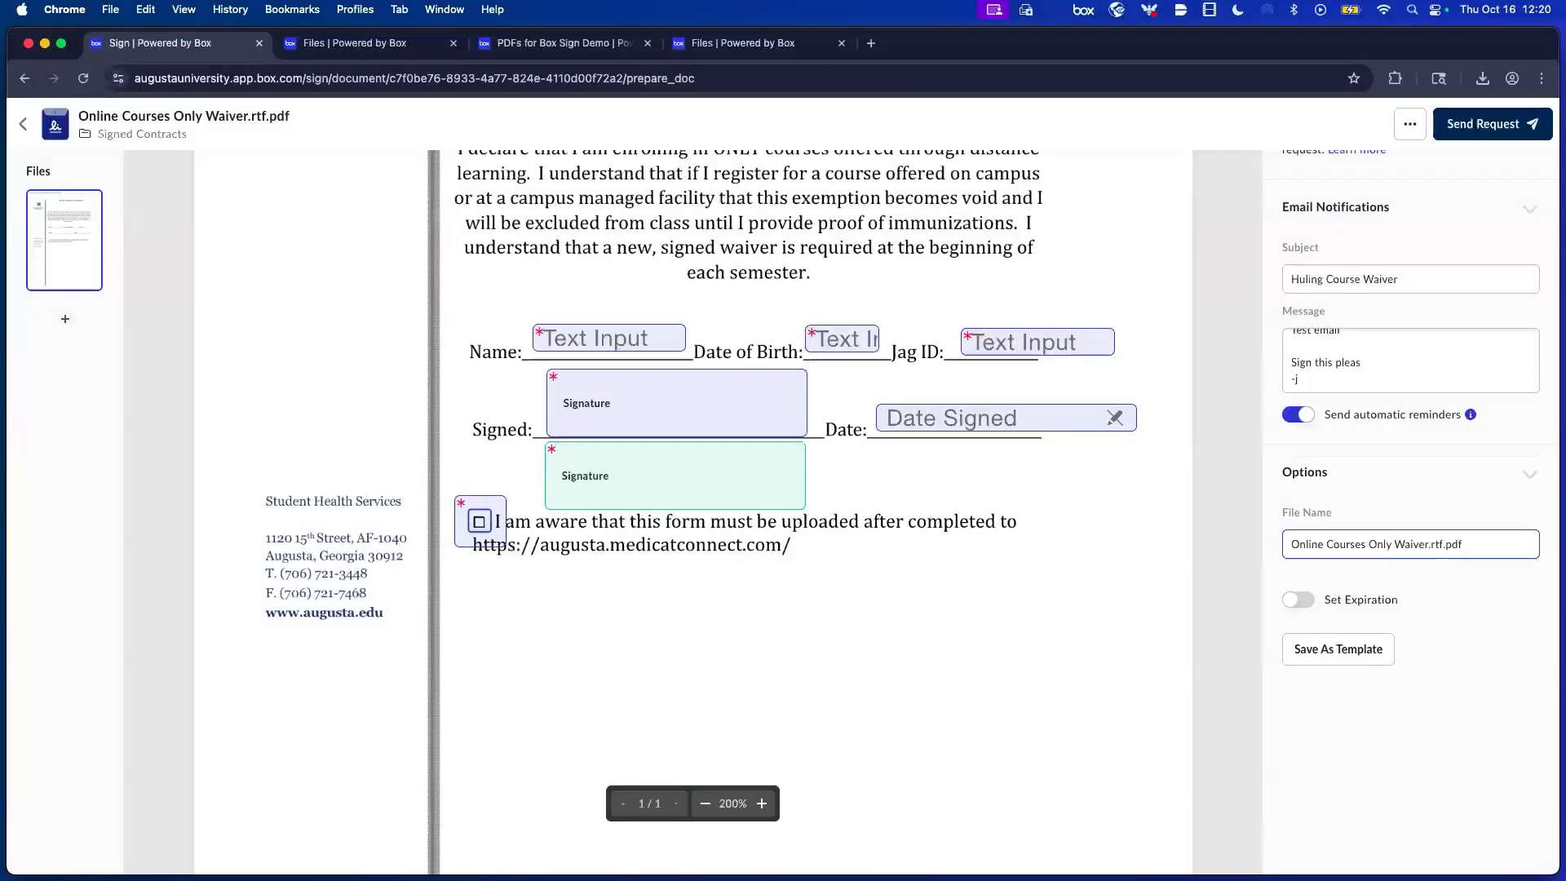
pyautogui.write('Huling')
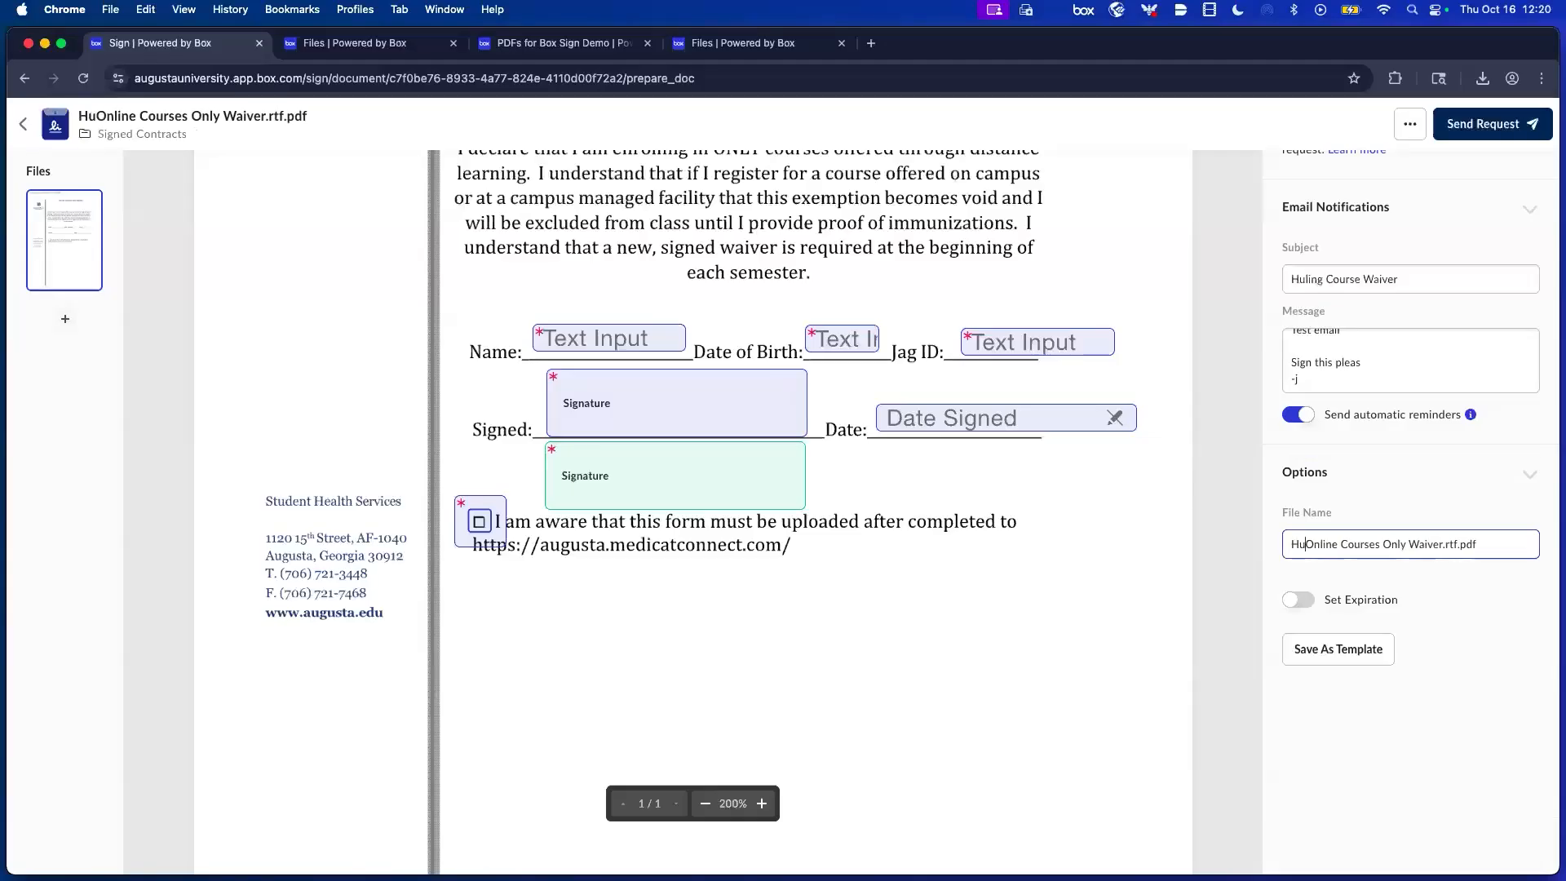
pyautogui.write('_')
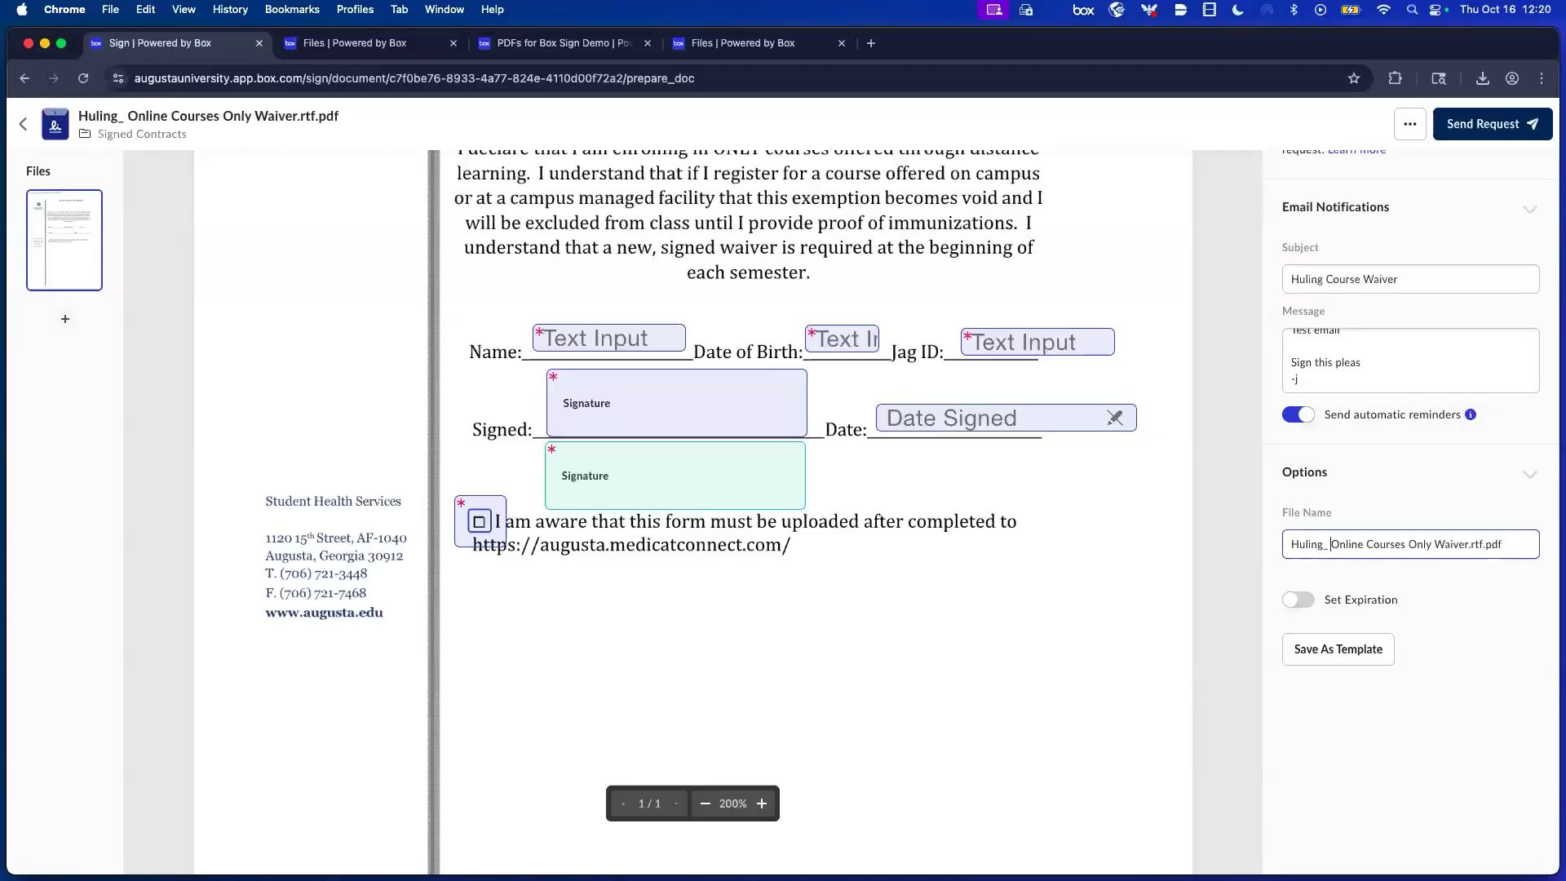
pyautogui.press('BackSpace')
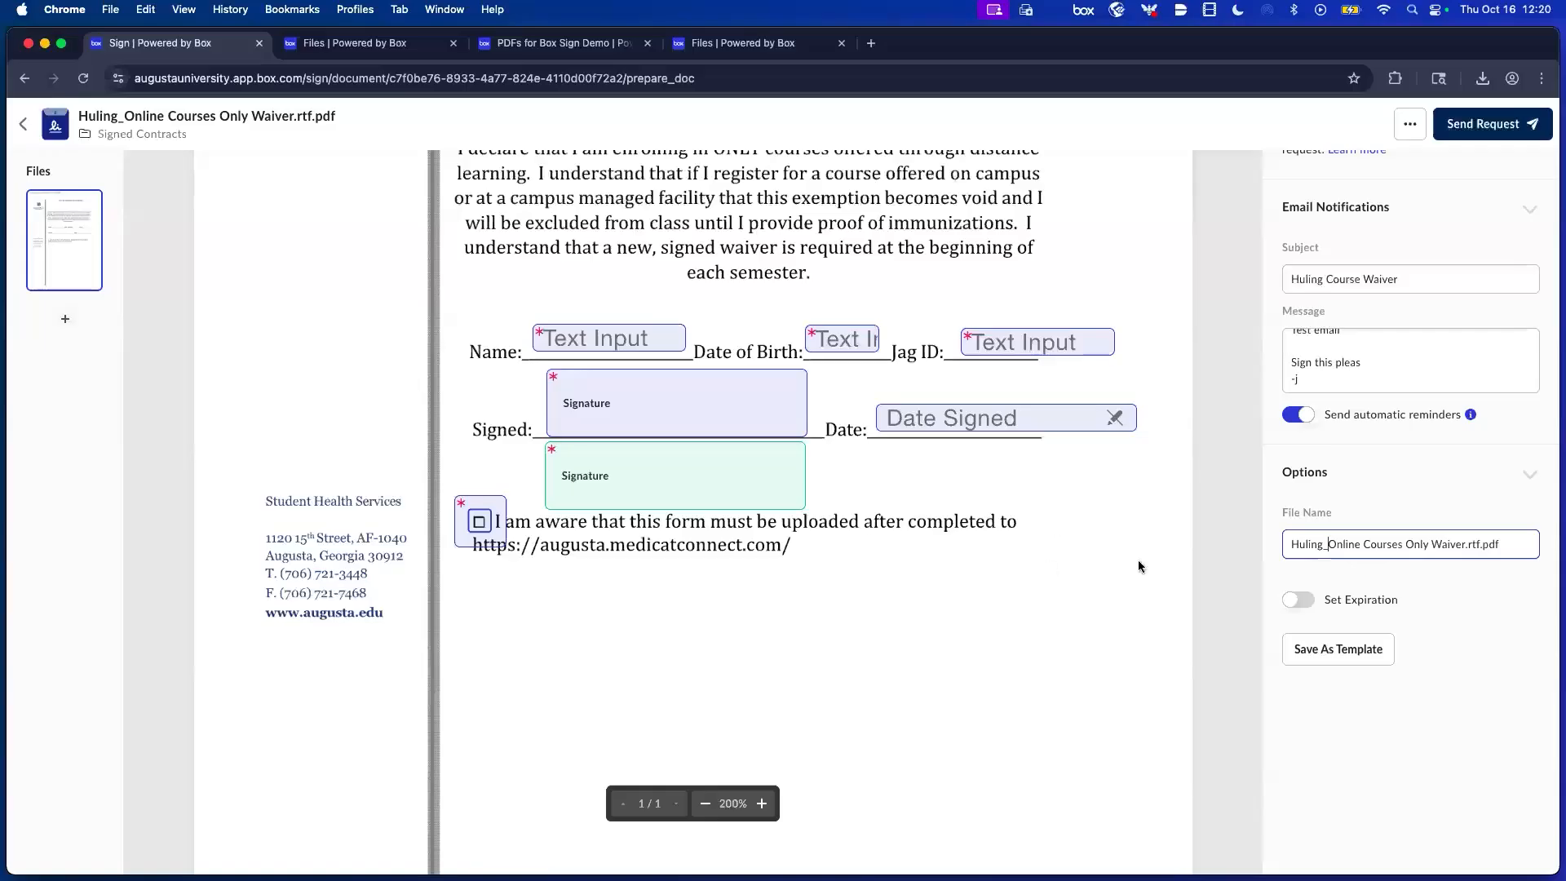
# Set the request to expire after 5 days (Oct 21, 2025) and save it as a template.
pyautogui.click(1305, 607)
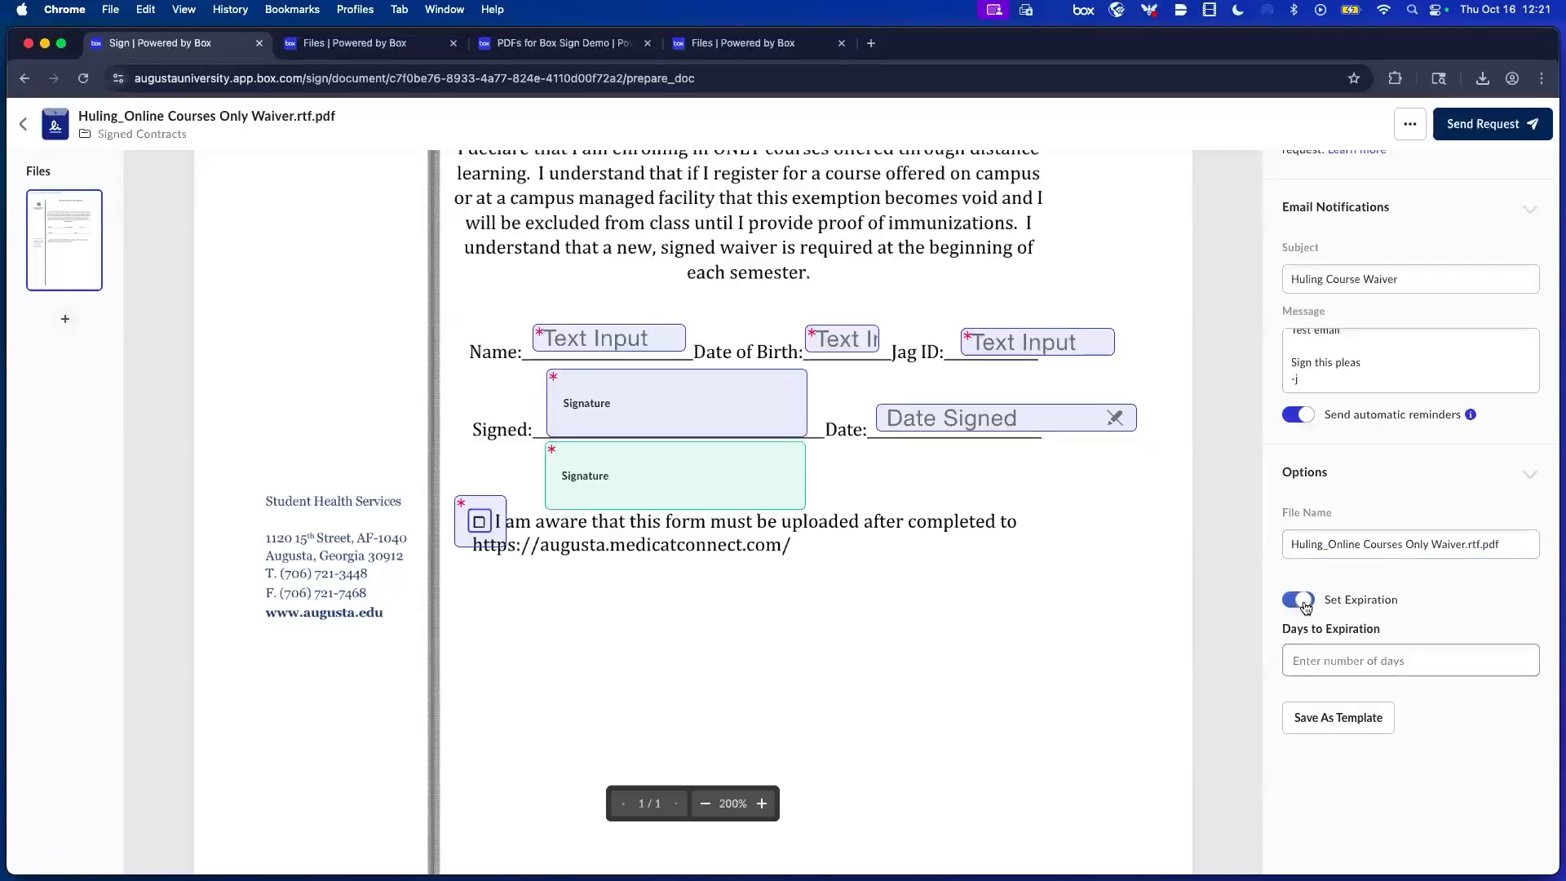
pyautogui.click(1430, 661)
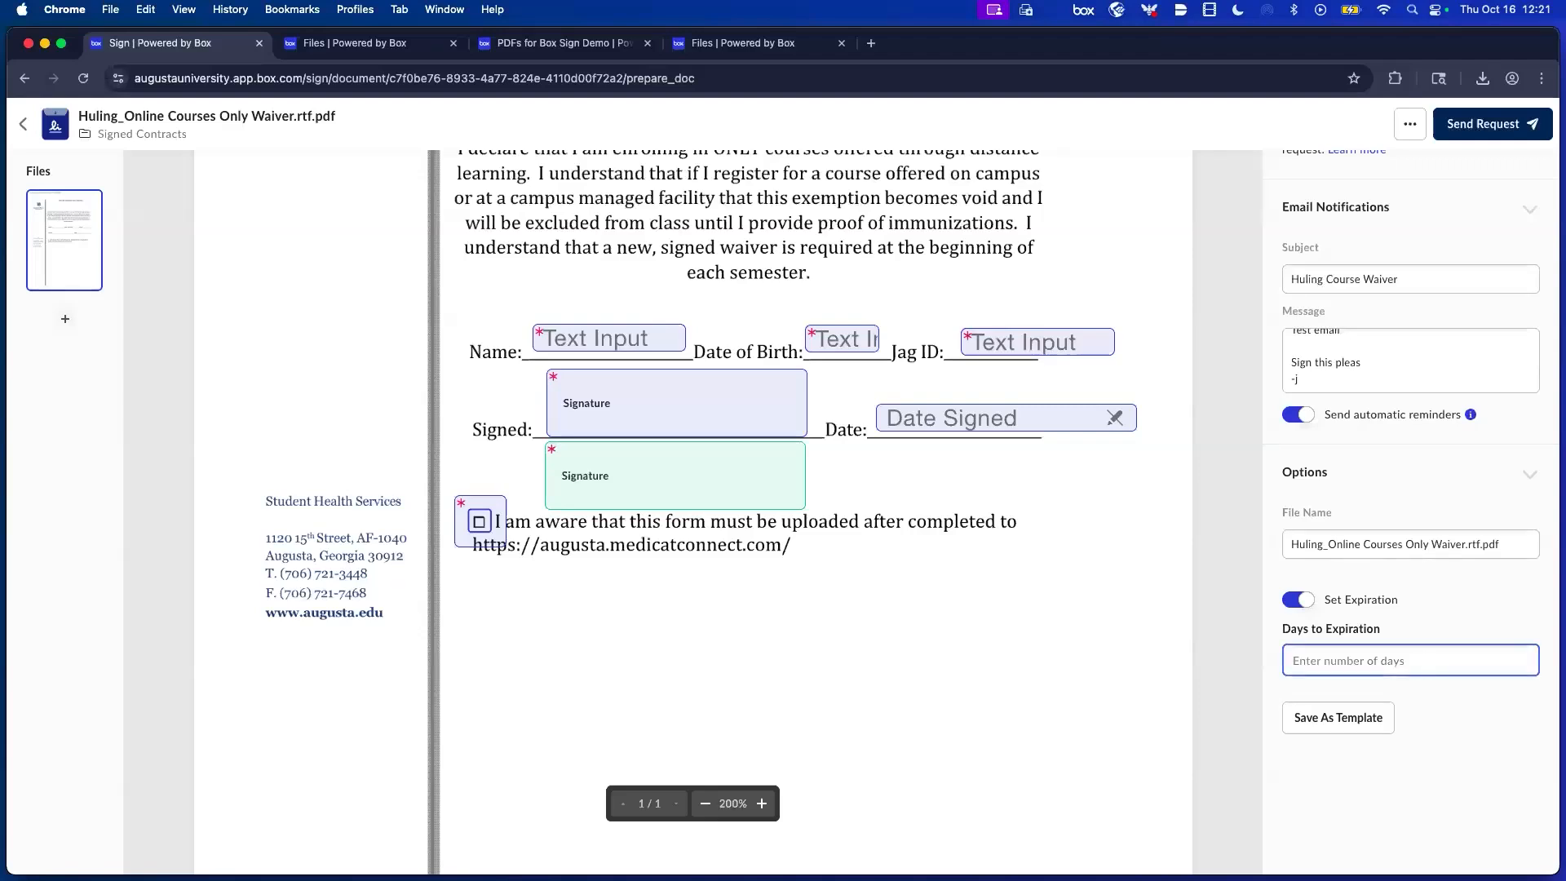
pyautogui.write('5')
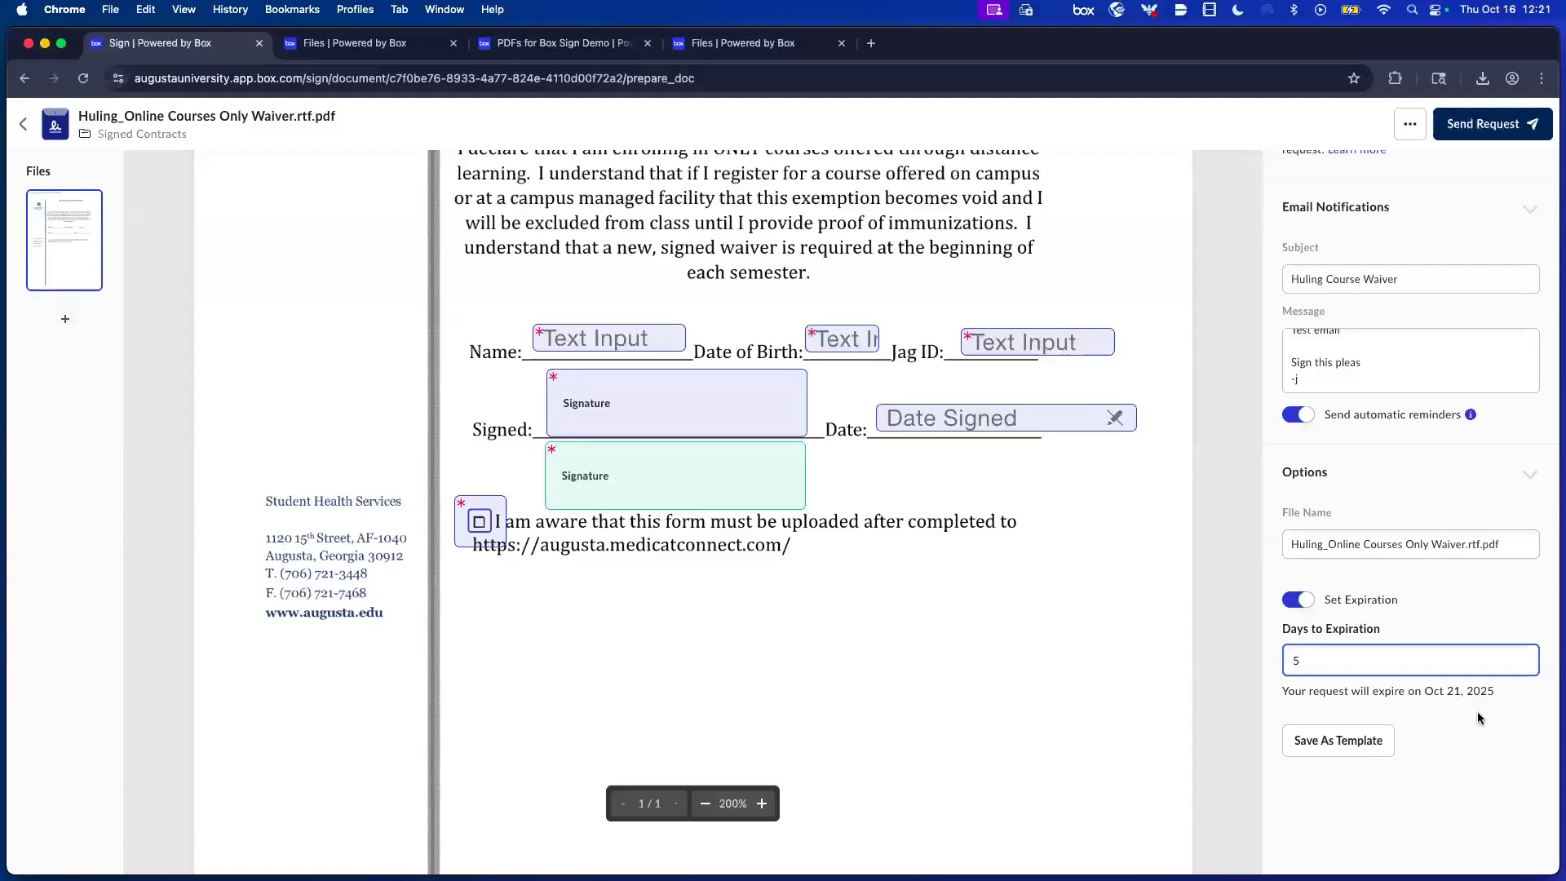
pyautogui.click(1355, 747)
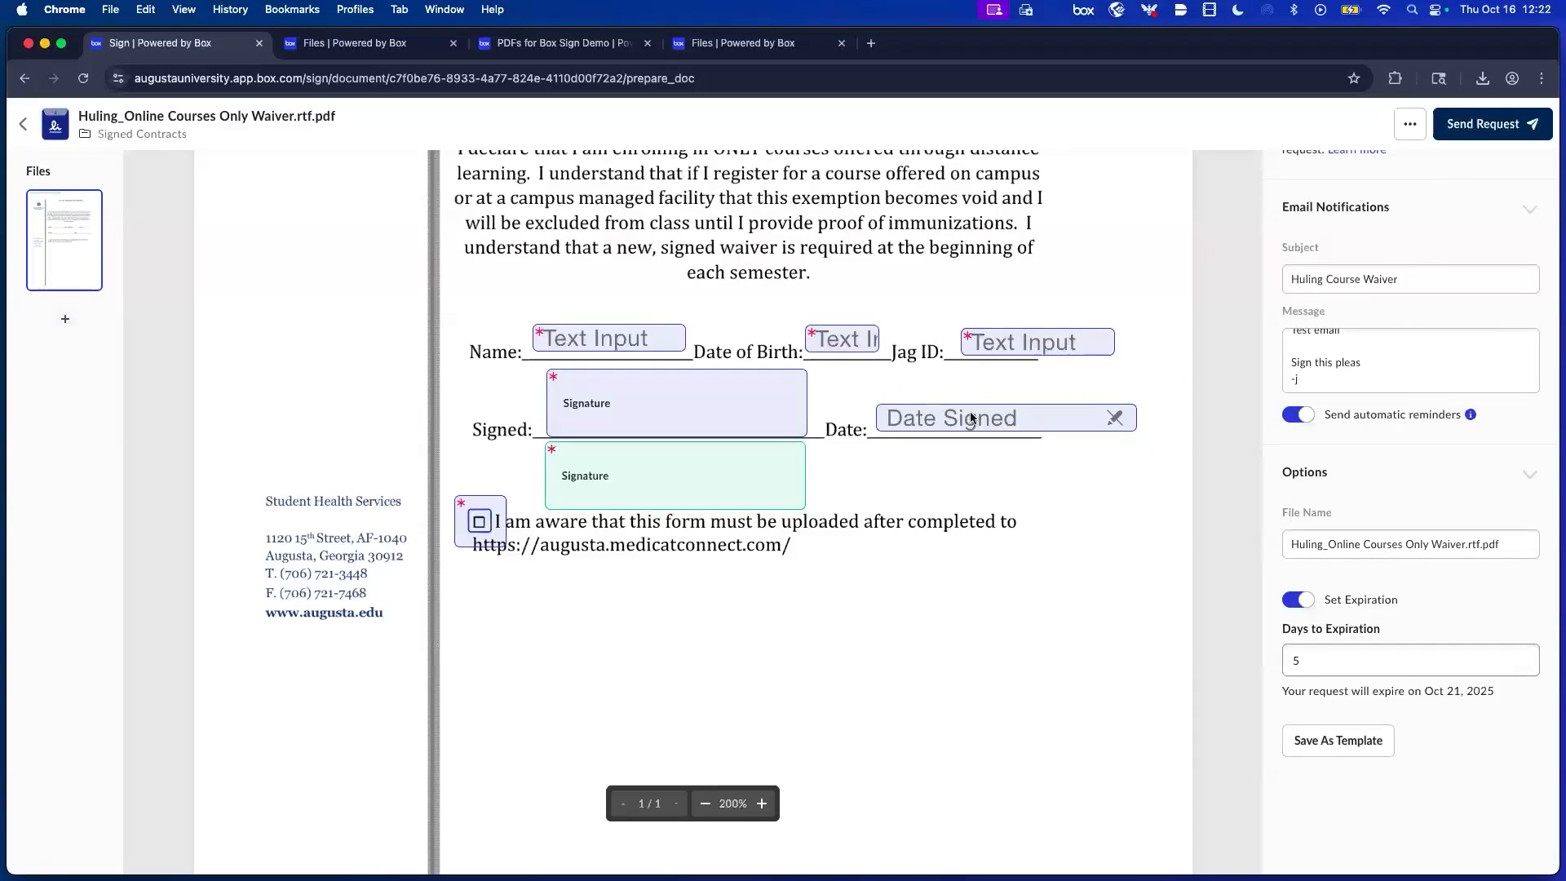
pyautogui.scroll(10, 777, 461)
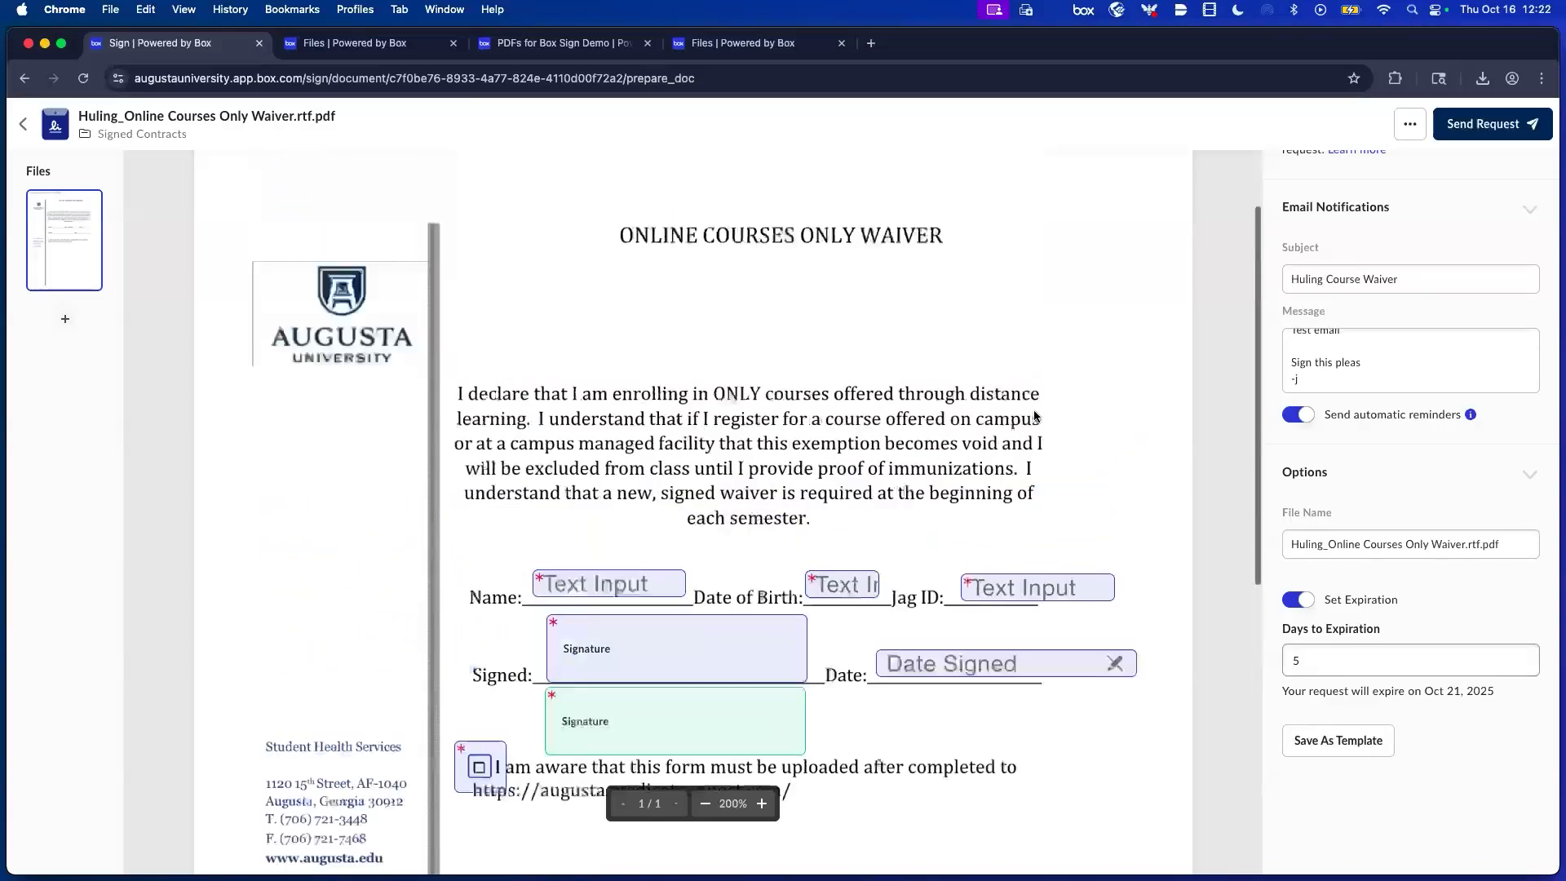
# Review the waiver request's settings on the prepare page and send the signature request.
pyautogui.scroll(1, 1298, 369)
pyautogui.scroll(10, 1305, 351)
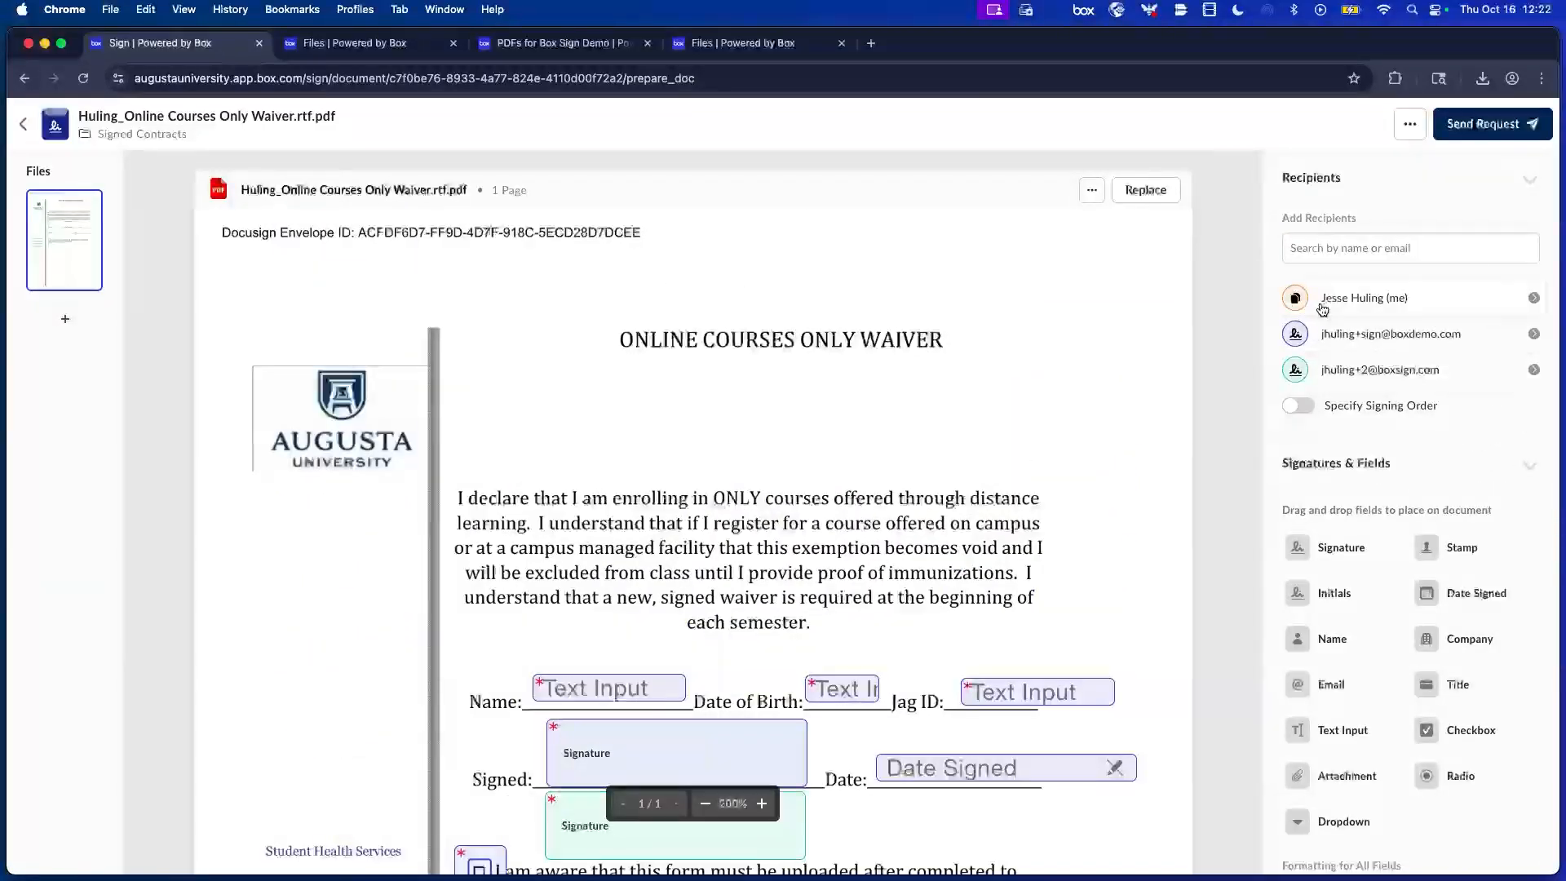
pyautogui.scroll(-7, 1321, 331)
pyautogui.scroll(-6, 1319, 331)
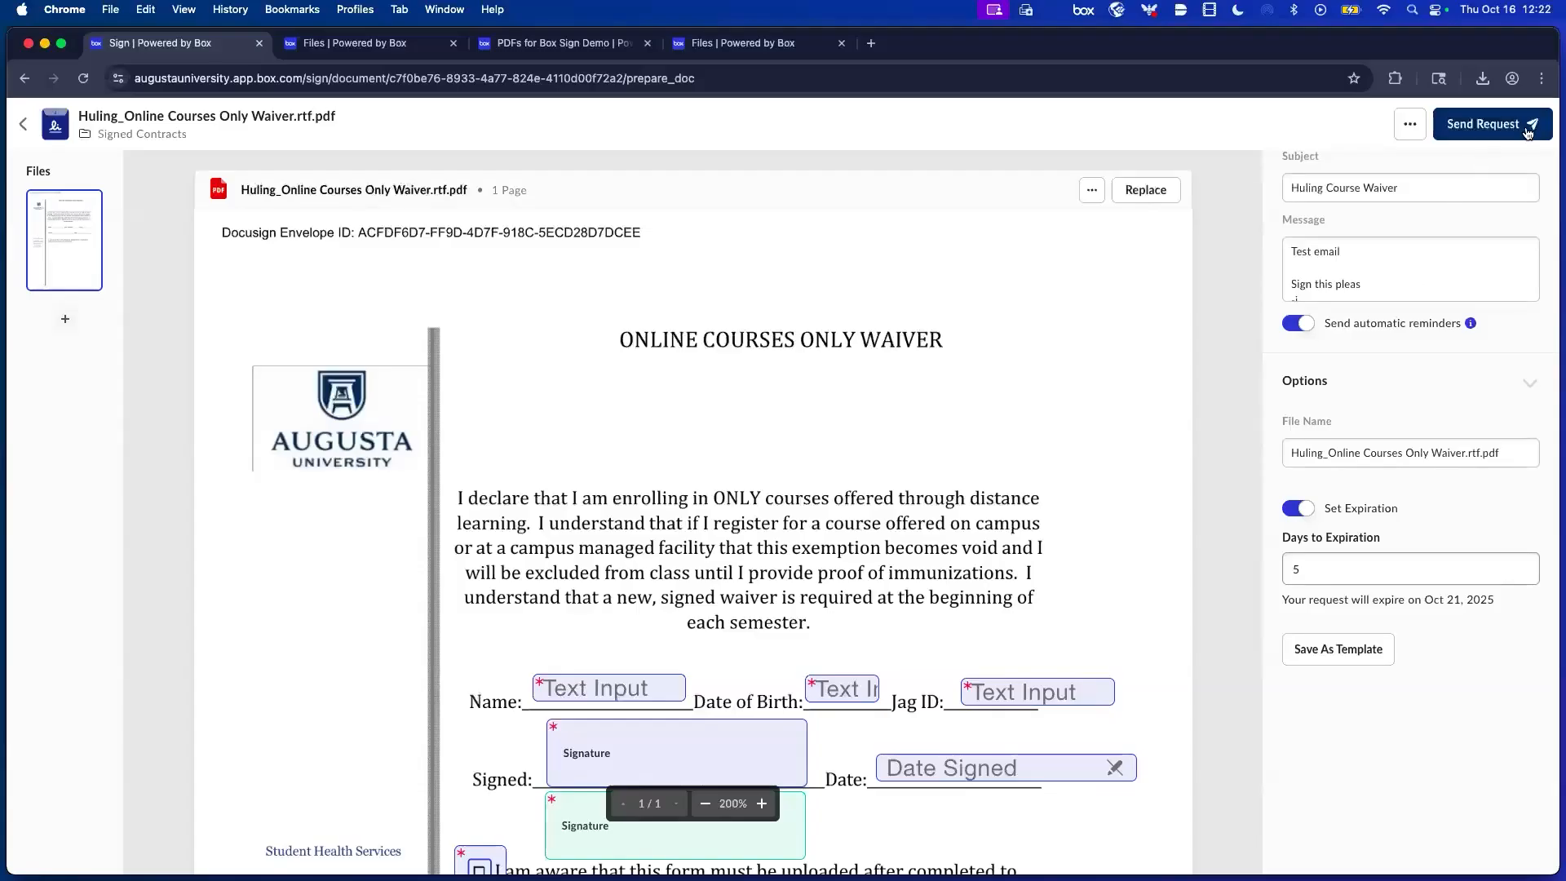
pyautogui.click(1483, 125)
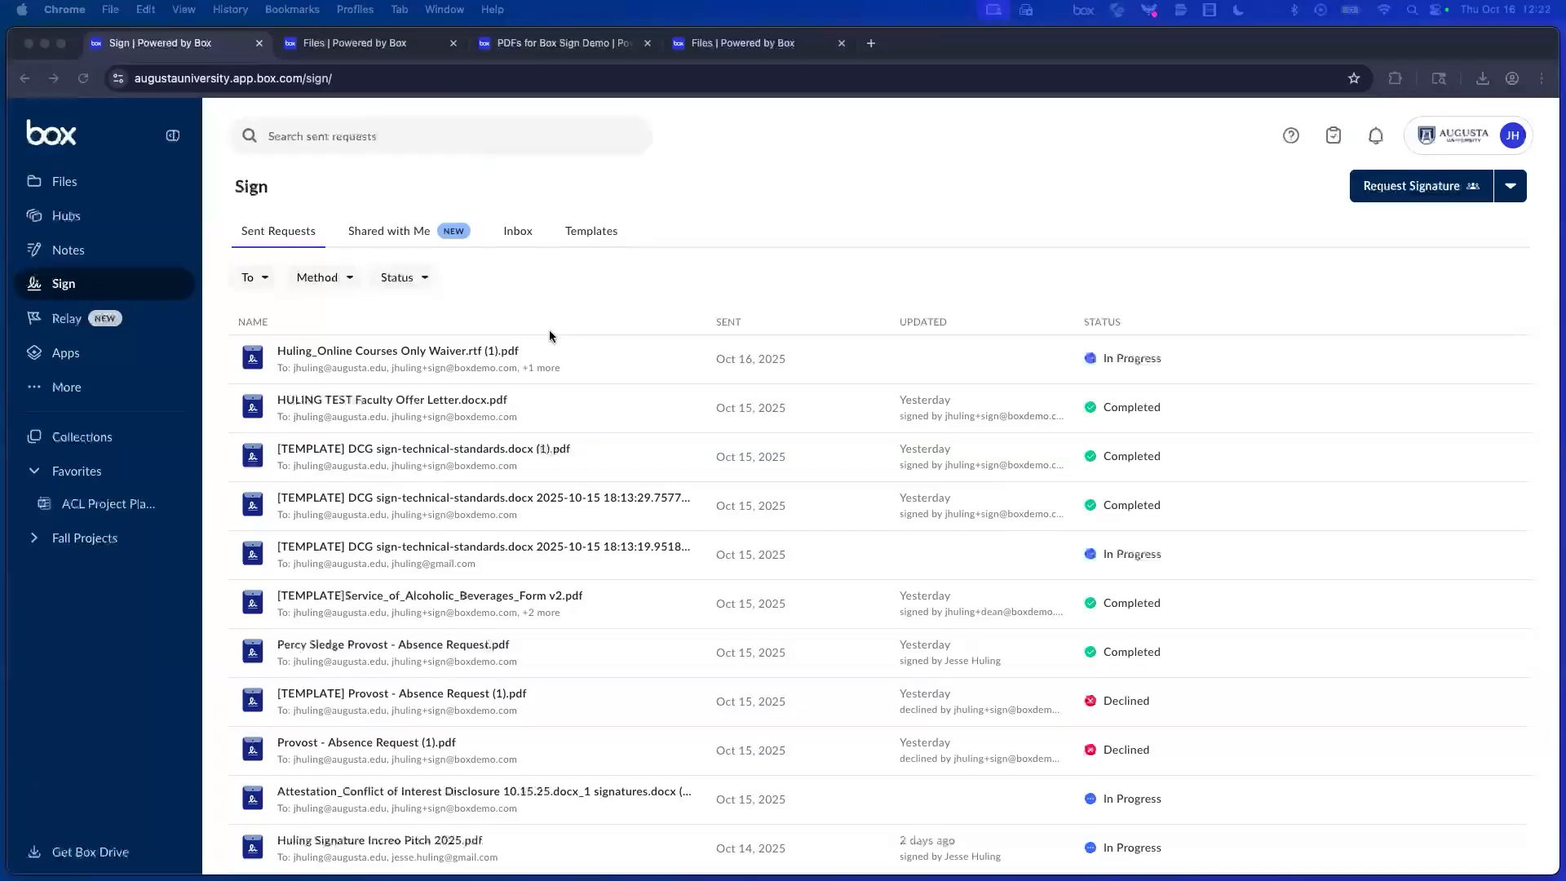
pyautogui.scroll(-5, 550, 330)
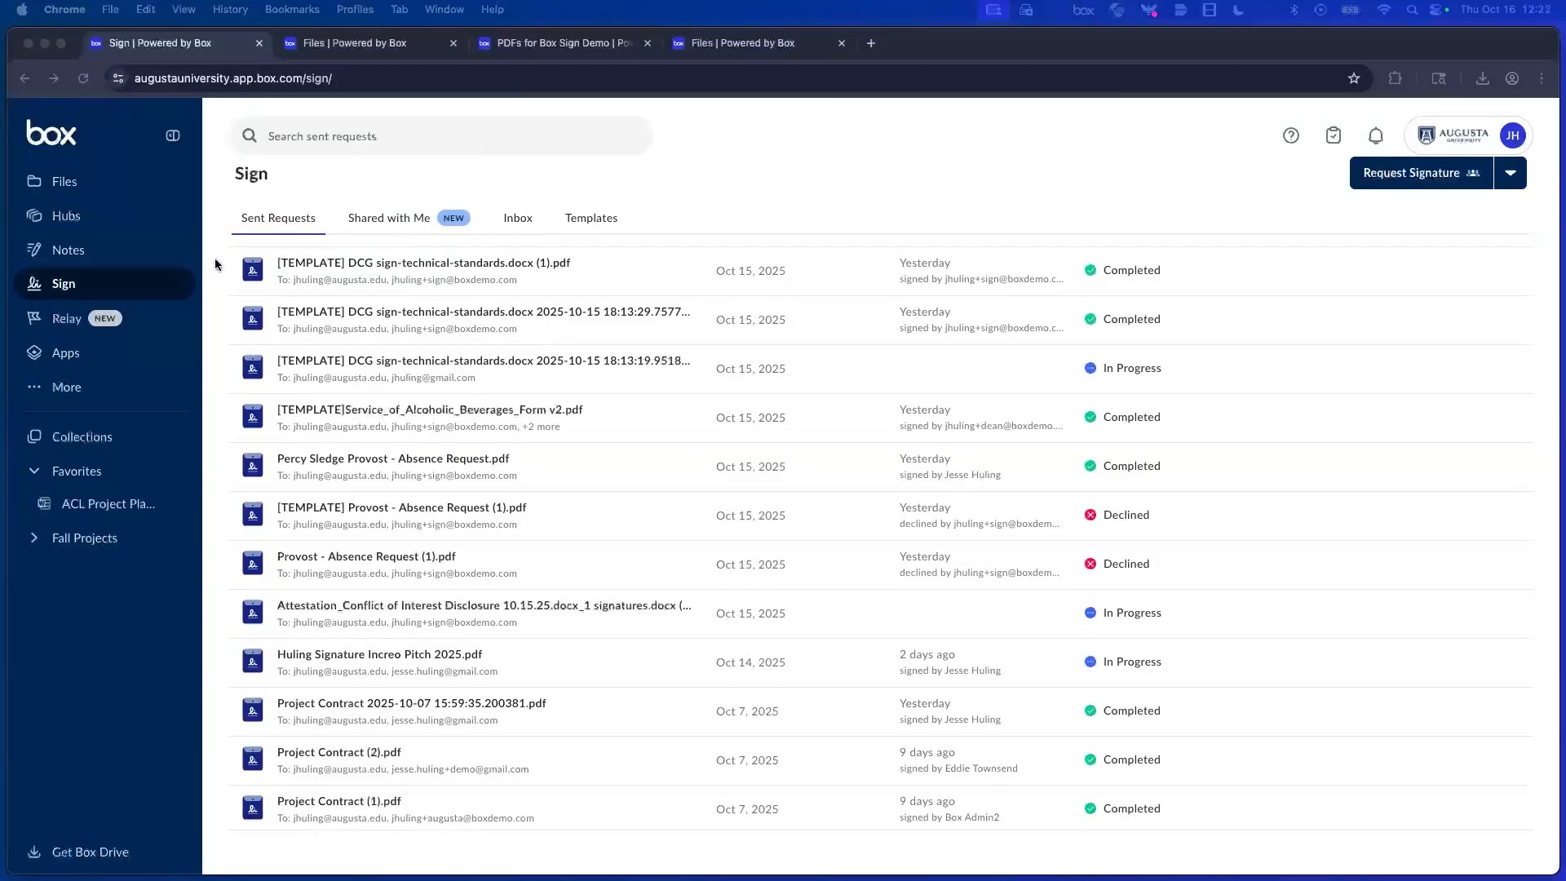
pyautogui.scroll(5, 276, 255)
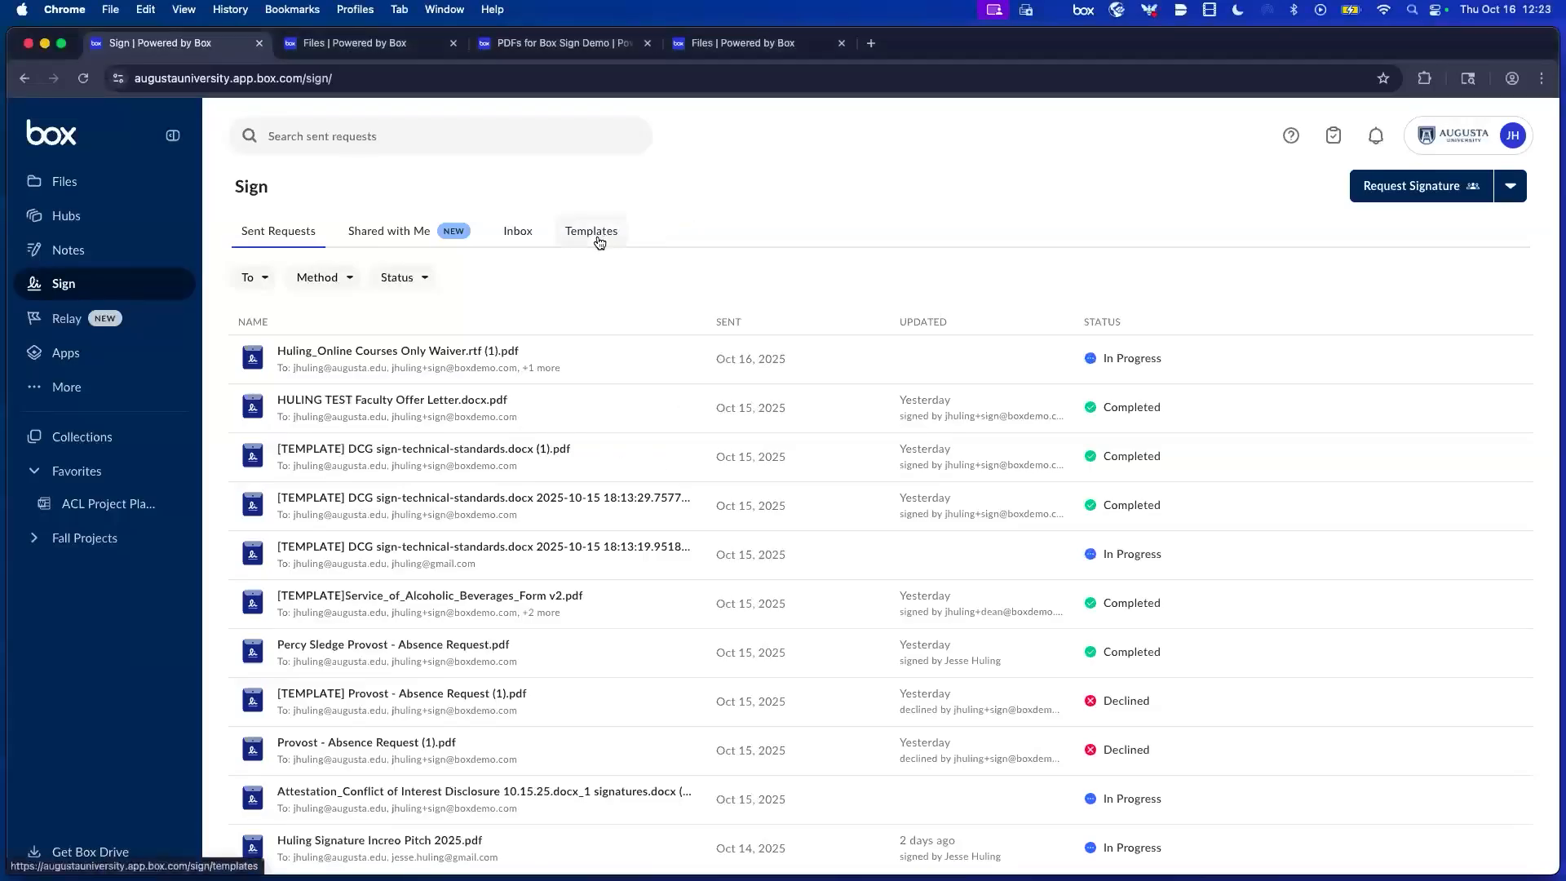
# Start Batch send for the Online Courses Only Waiver template from the Sign Templates list.
pyautogui.click(599, 241)
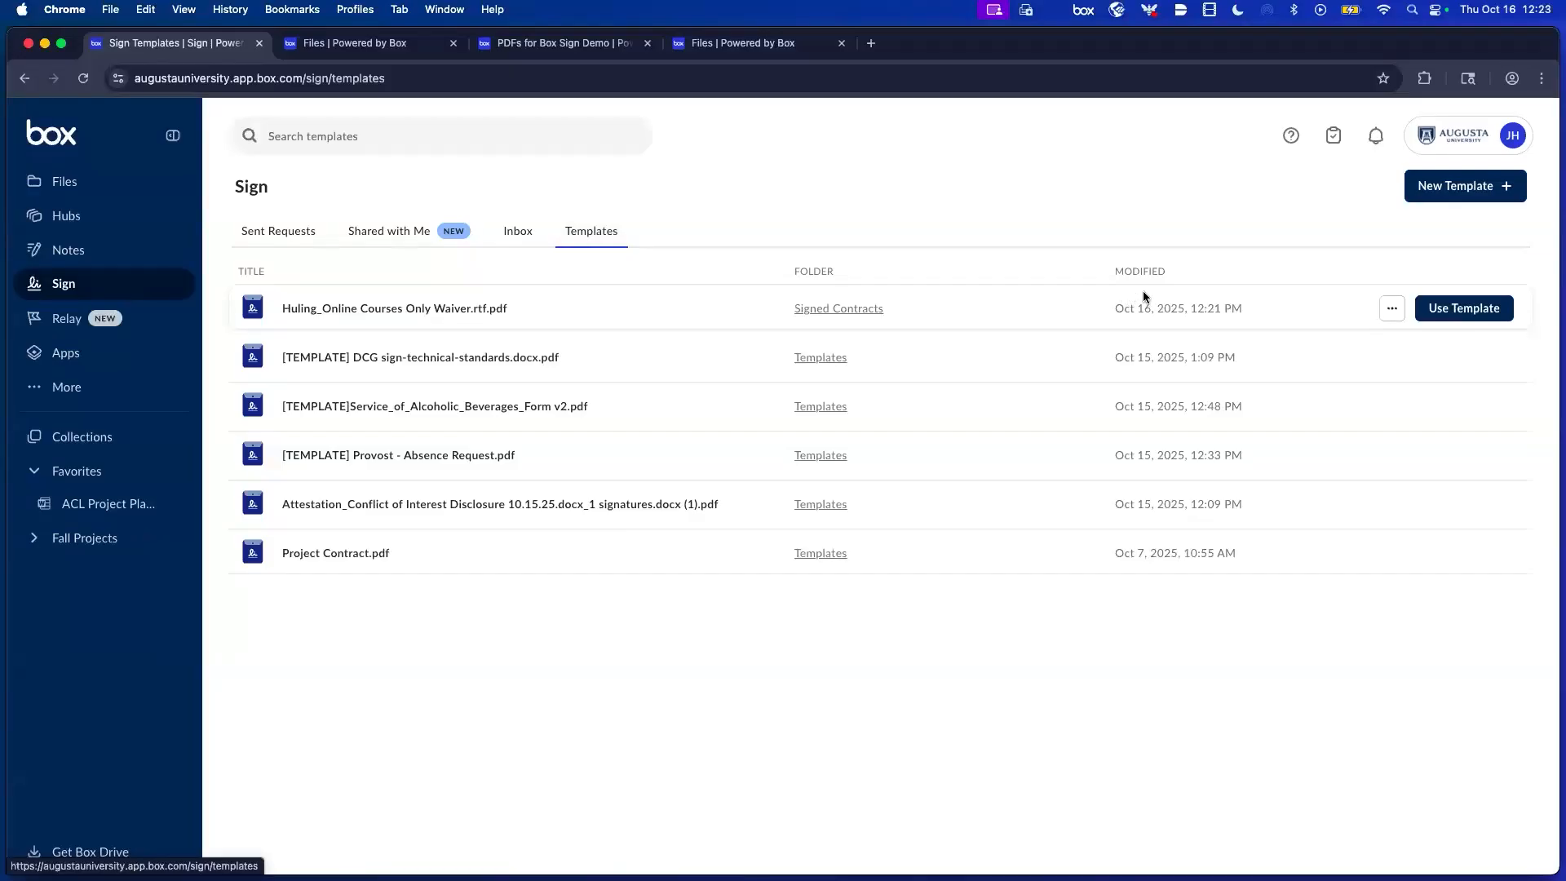
pyautogui.click(1392, 309)
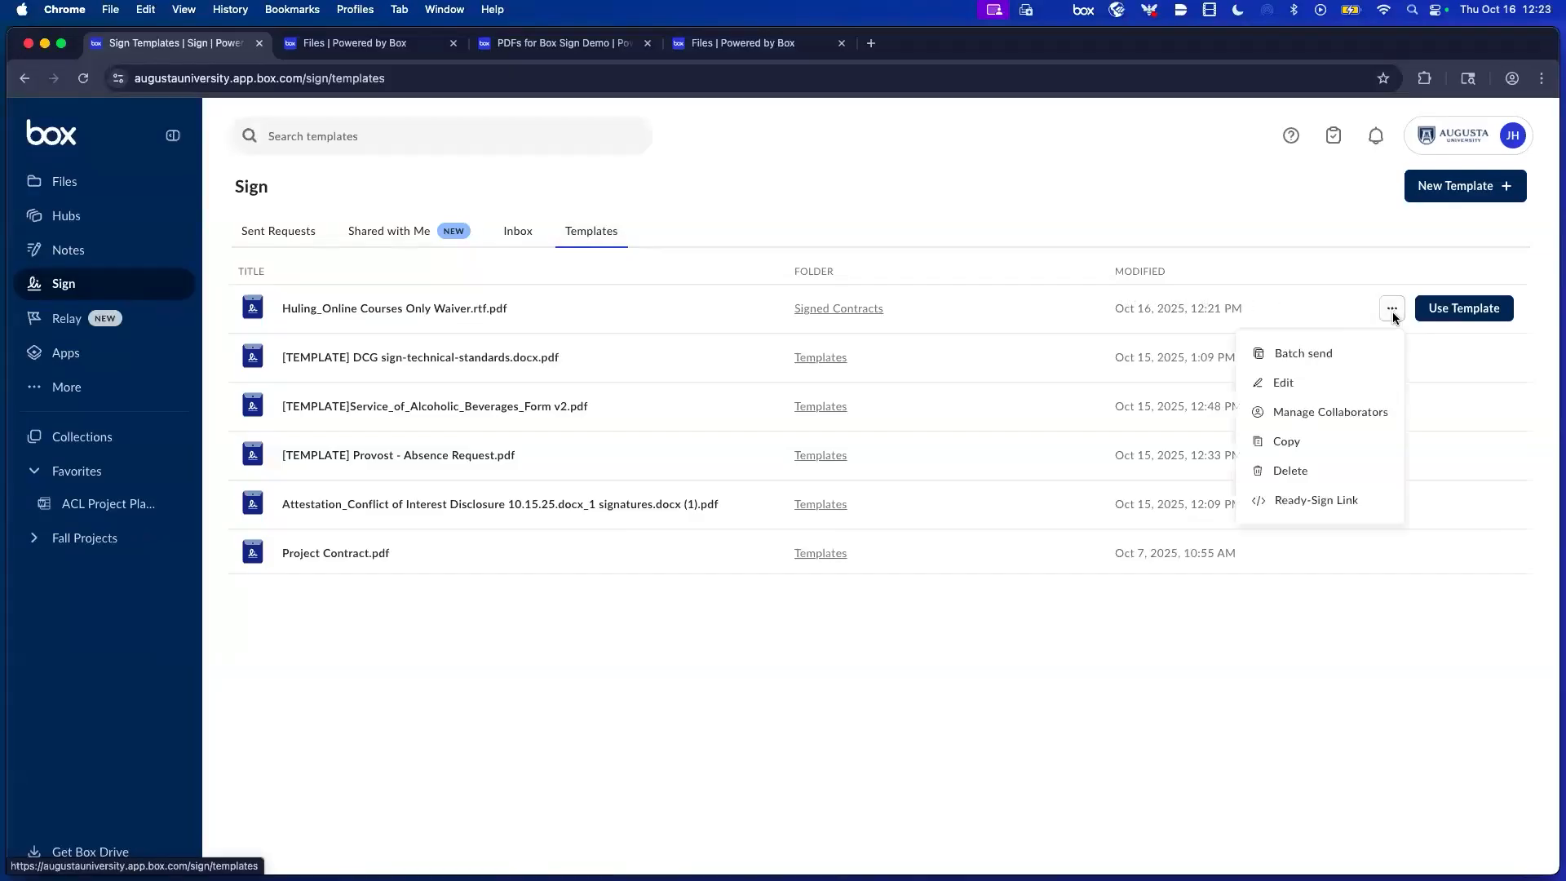
pyautogui.click(1315, 359)
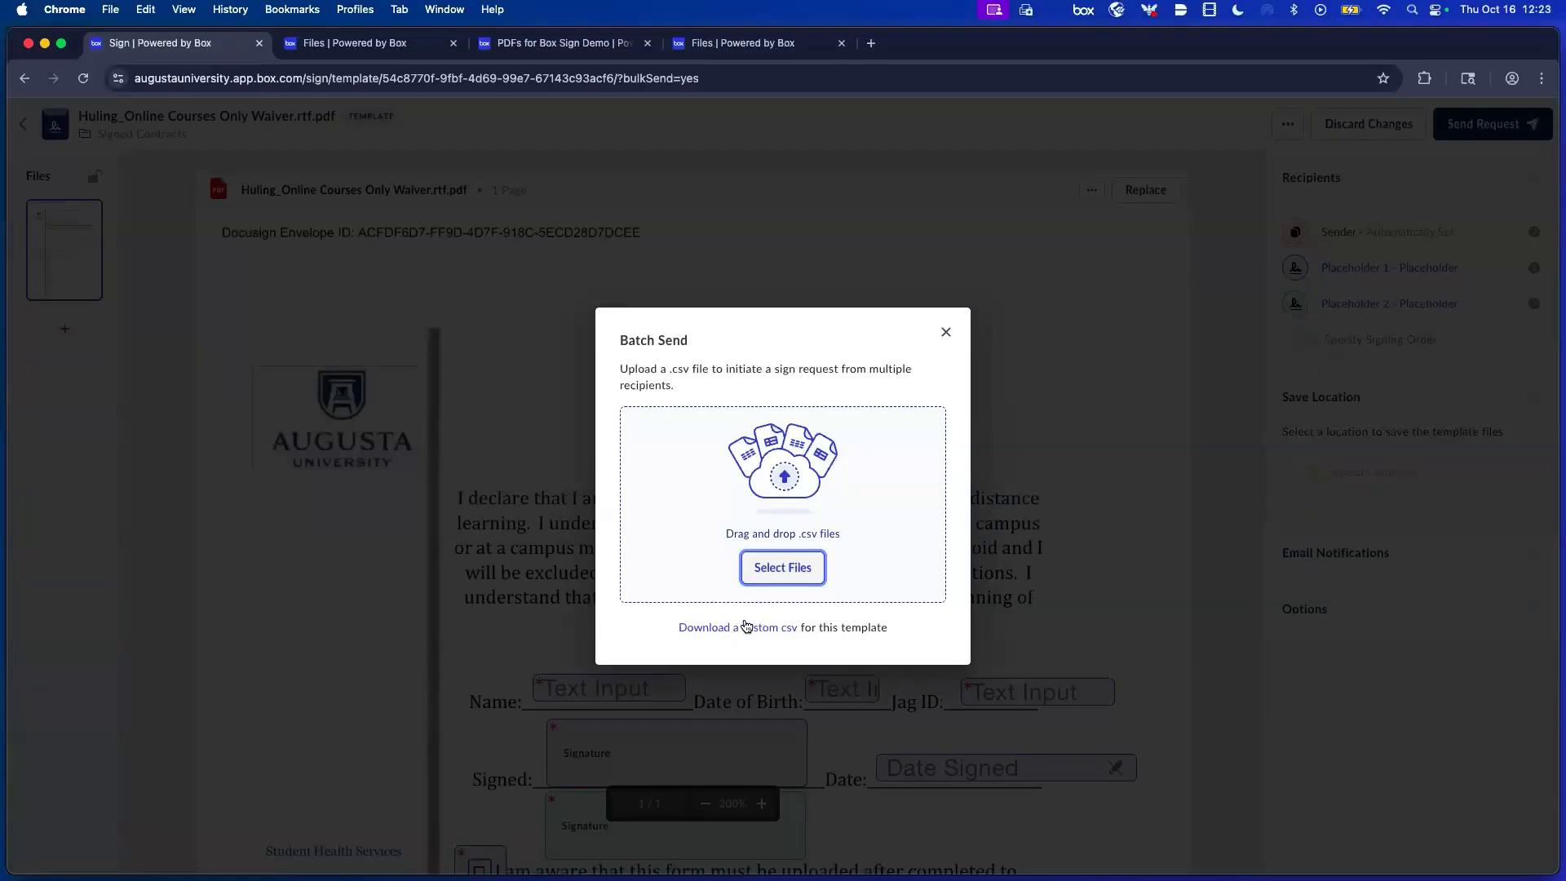
# Preview the example CSV file's contents in Finder.
pyautogui.press('super+Tab')
pyautogui.press('super+Tab')
pyautogui.press('super+Tab')
pyautogui.press('super+Tab')
pyautogui.press('super+Tab')
pyautogui.press('super+Tab')
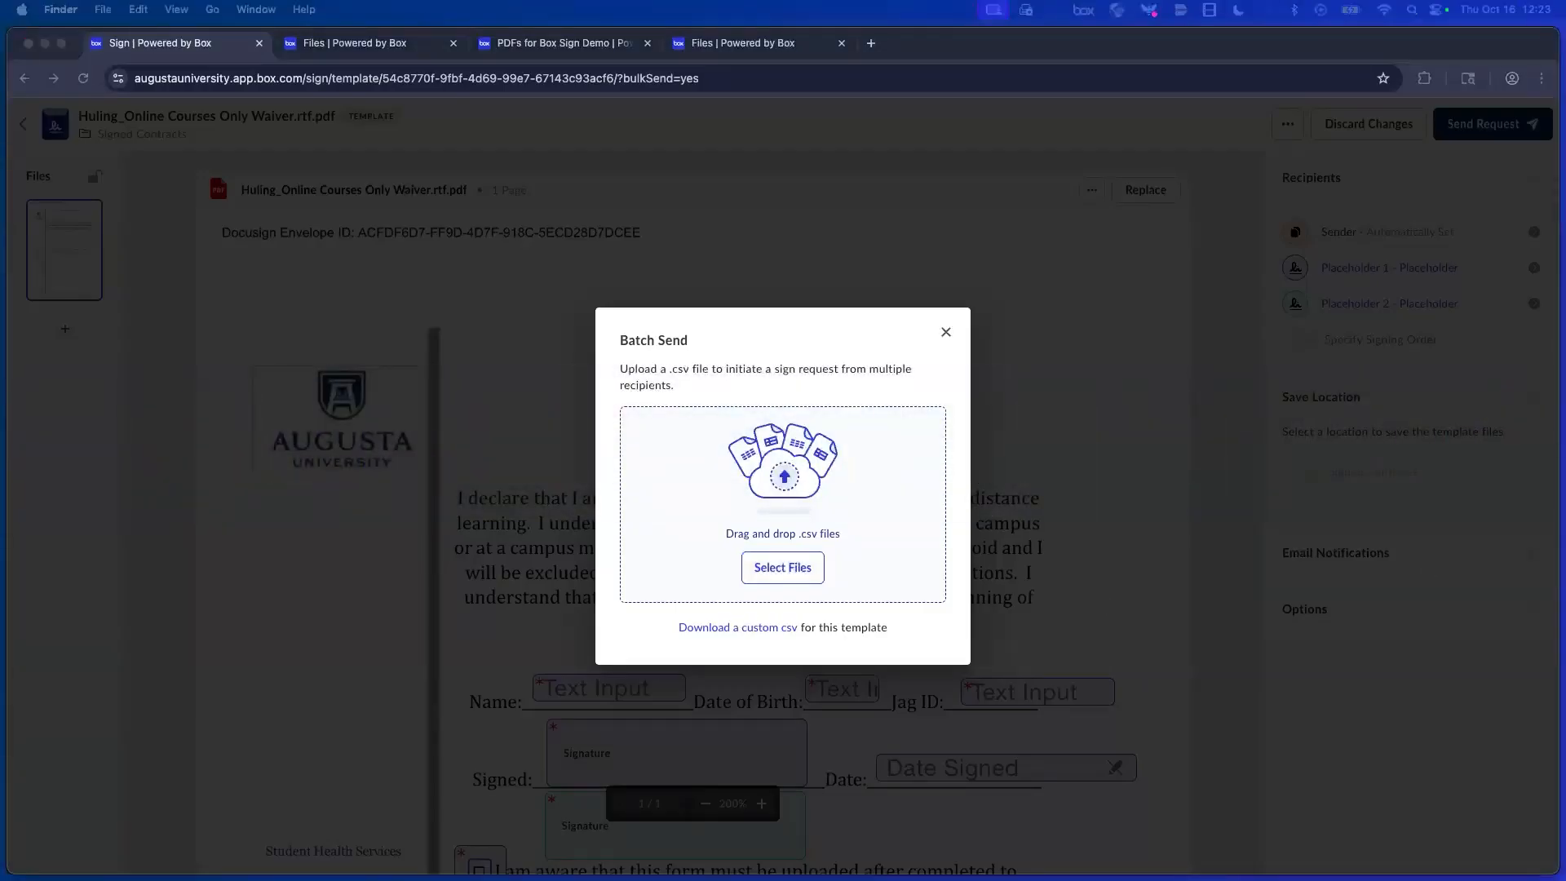
pyautogui.press('space')
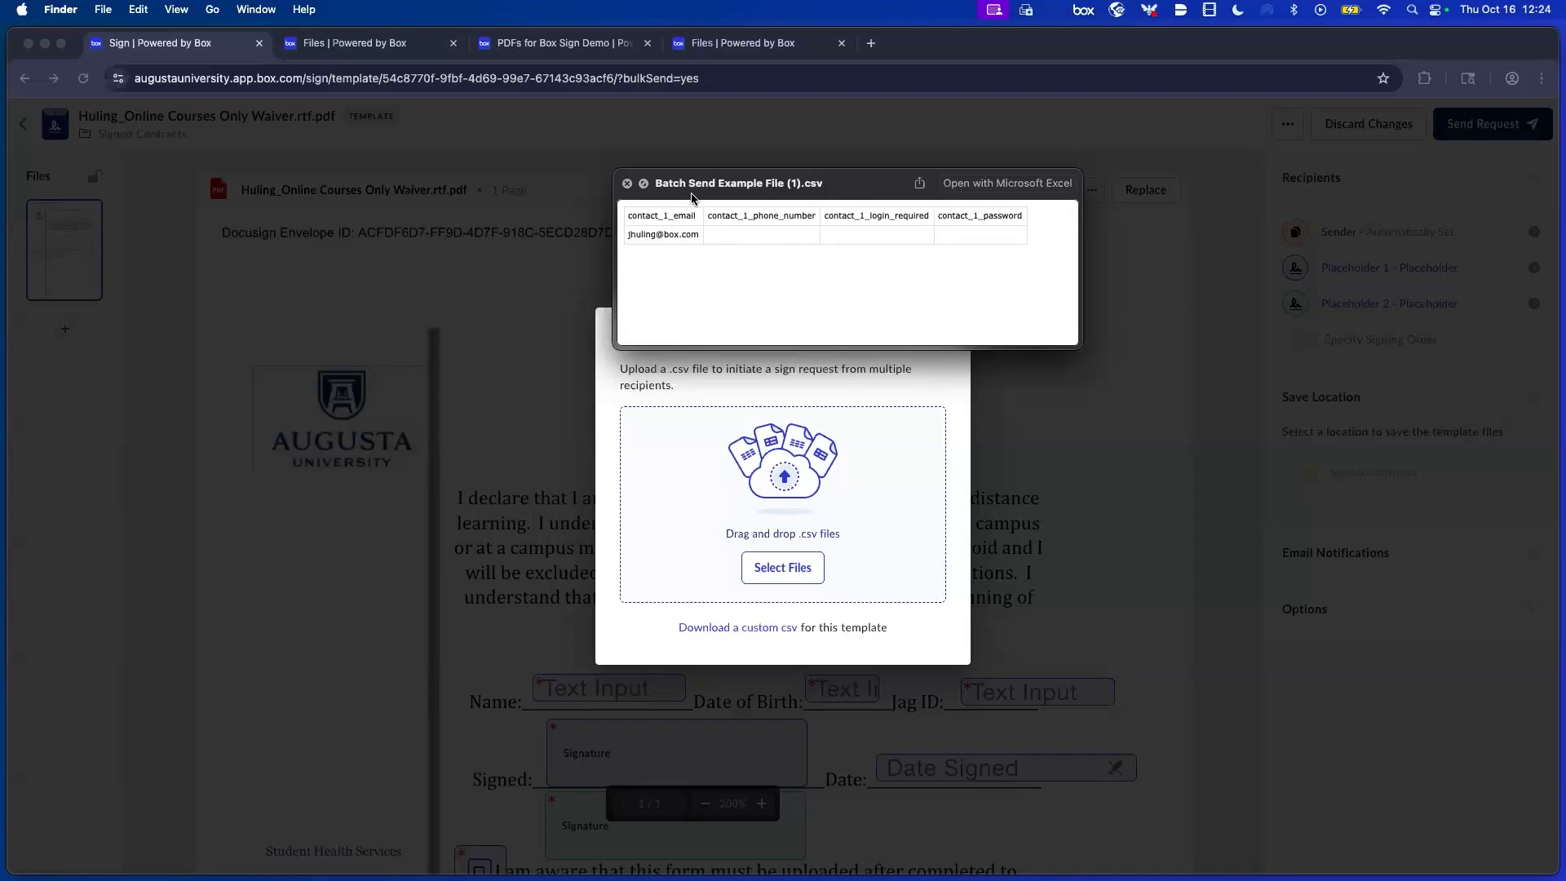
pyautogui.click(628, 183)
# Upload the example CSV to Batch Send, dismiss the missing-columns error, and close the dialog.
pyautogui.hotkey('ctrl', 'Up')
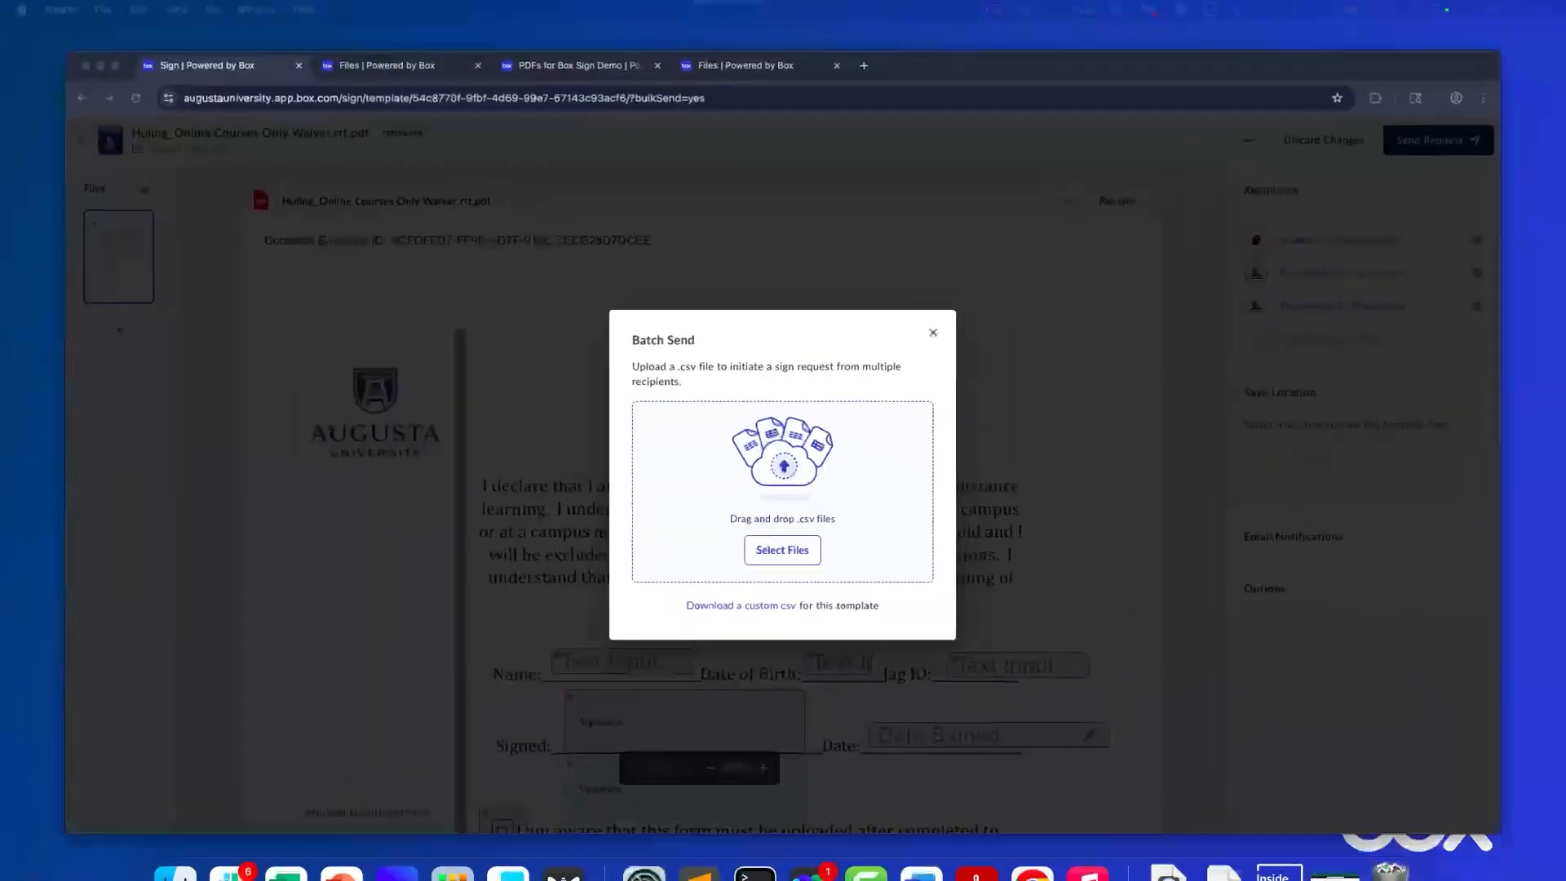
pyautogui.moveTo(924, 680); pyautogui.dragTo(779, 524)
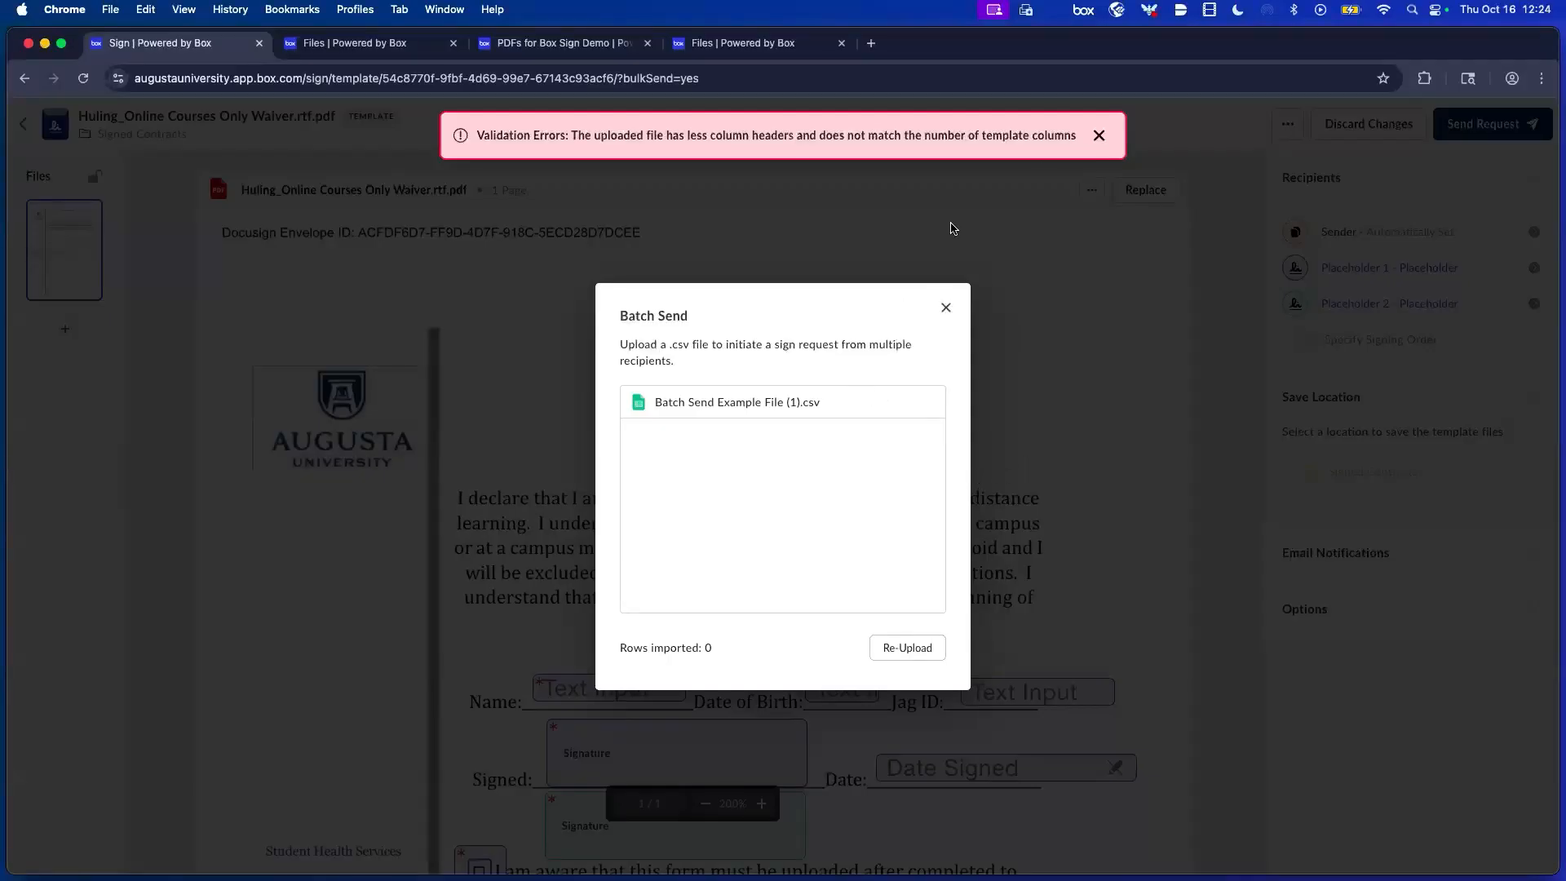
pyautogui.click(1099, 135)
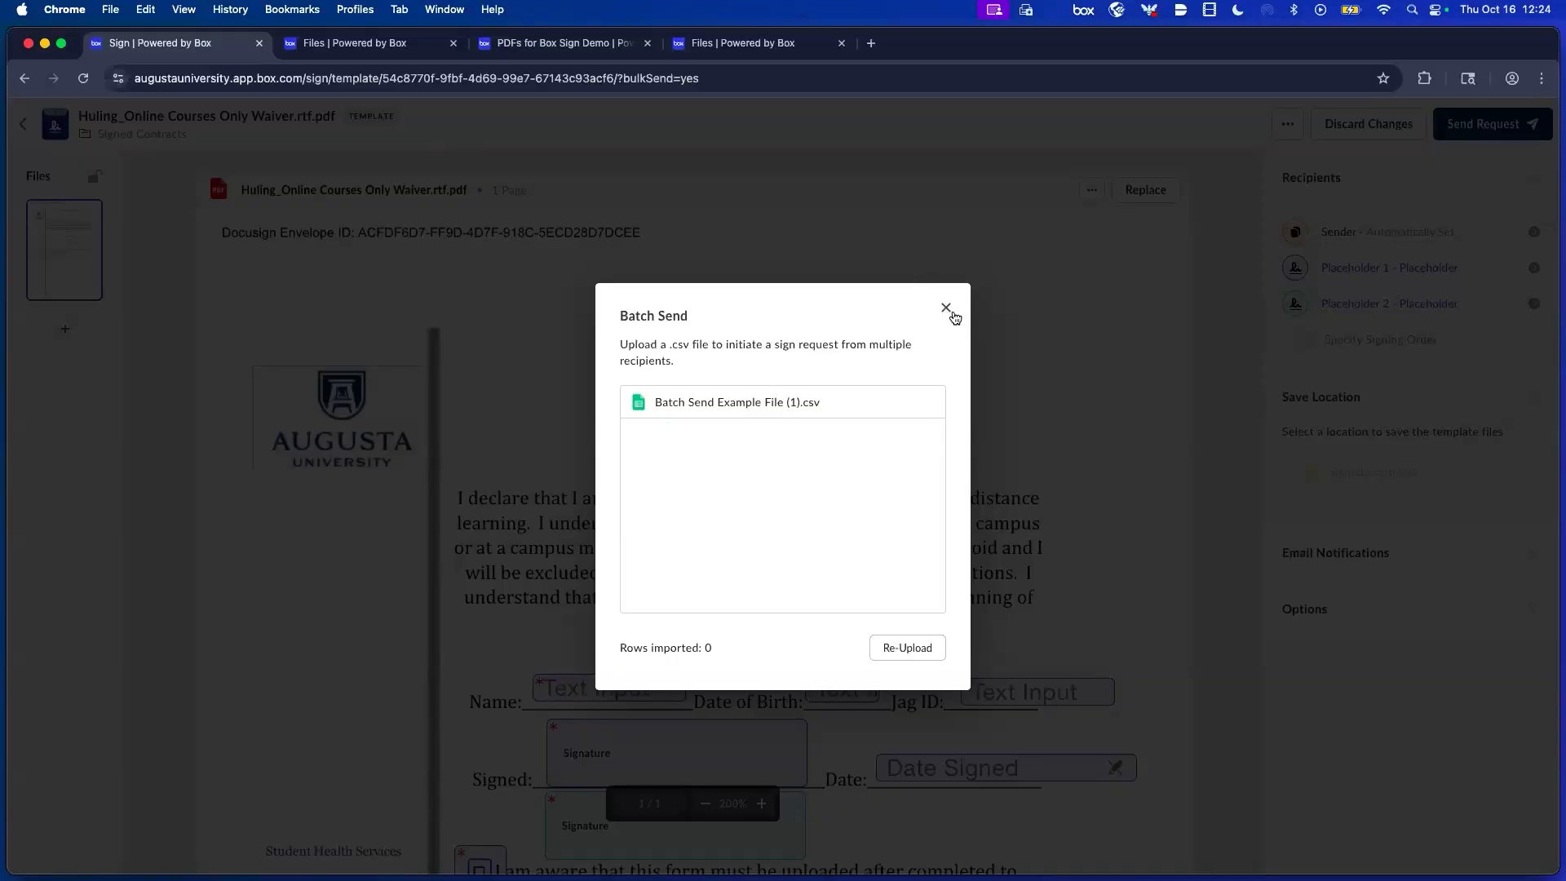
pyautogui.click(948, 310)
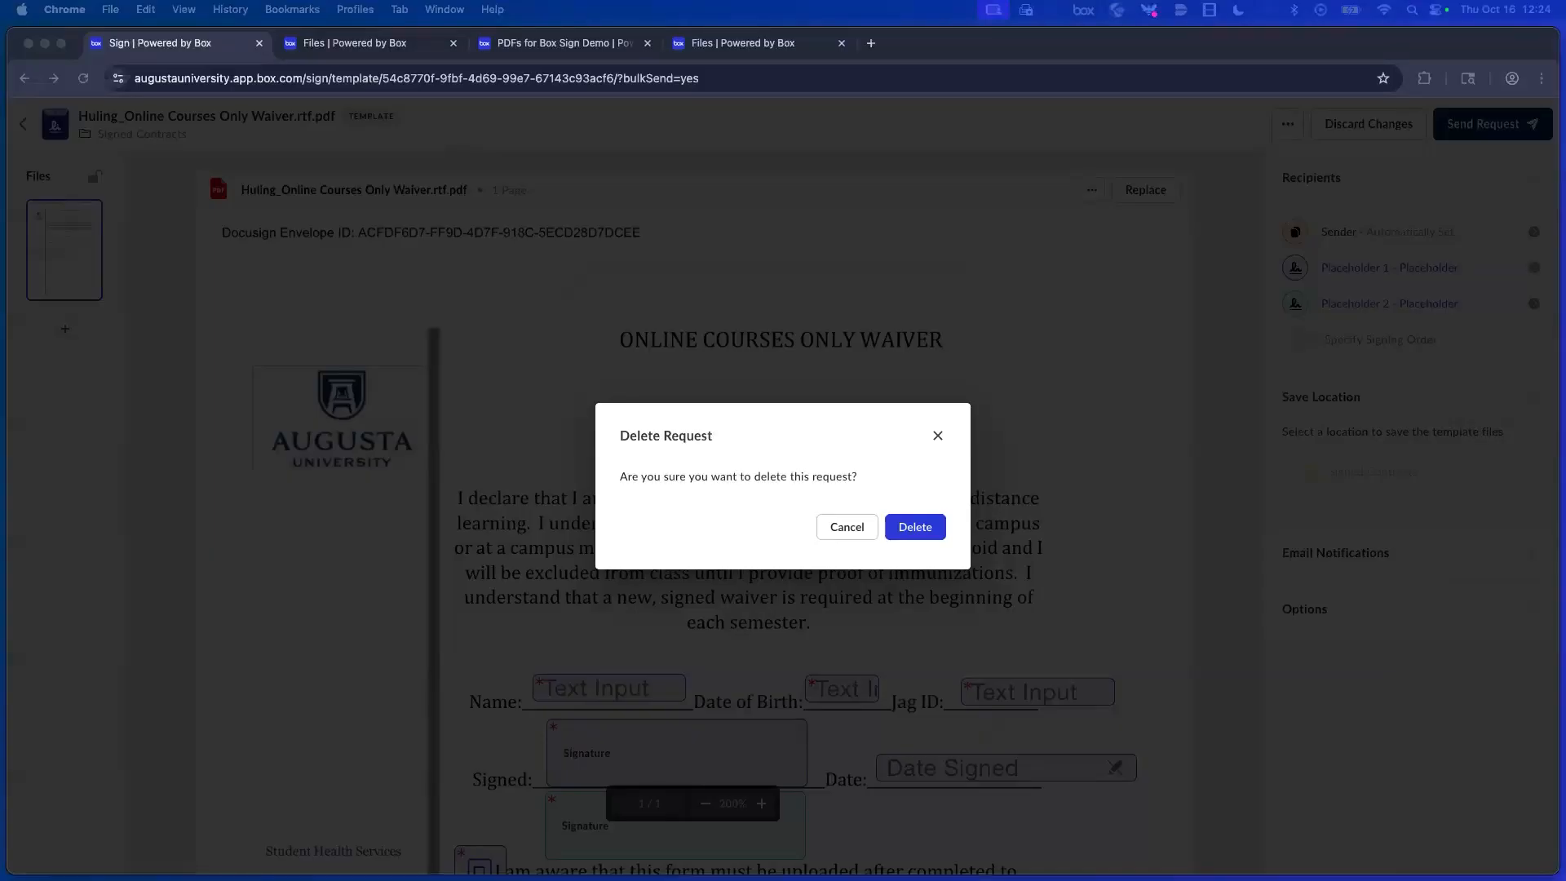
# Bring the Gmail window over Box and open the course waiver signing request email.
pyautogui.moveTo(827, 101); pyautogui.dragTo(733, 27)
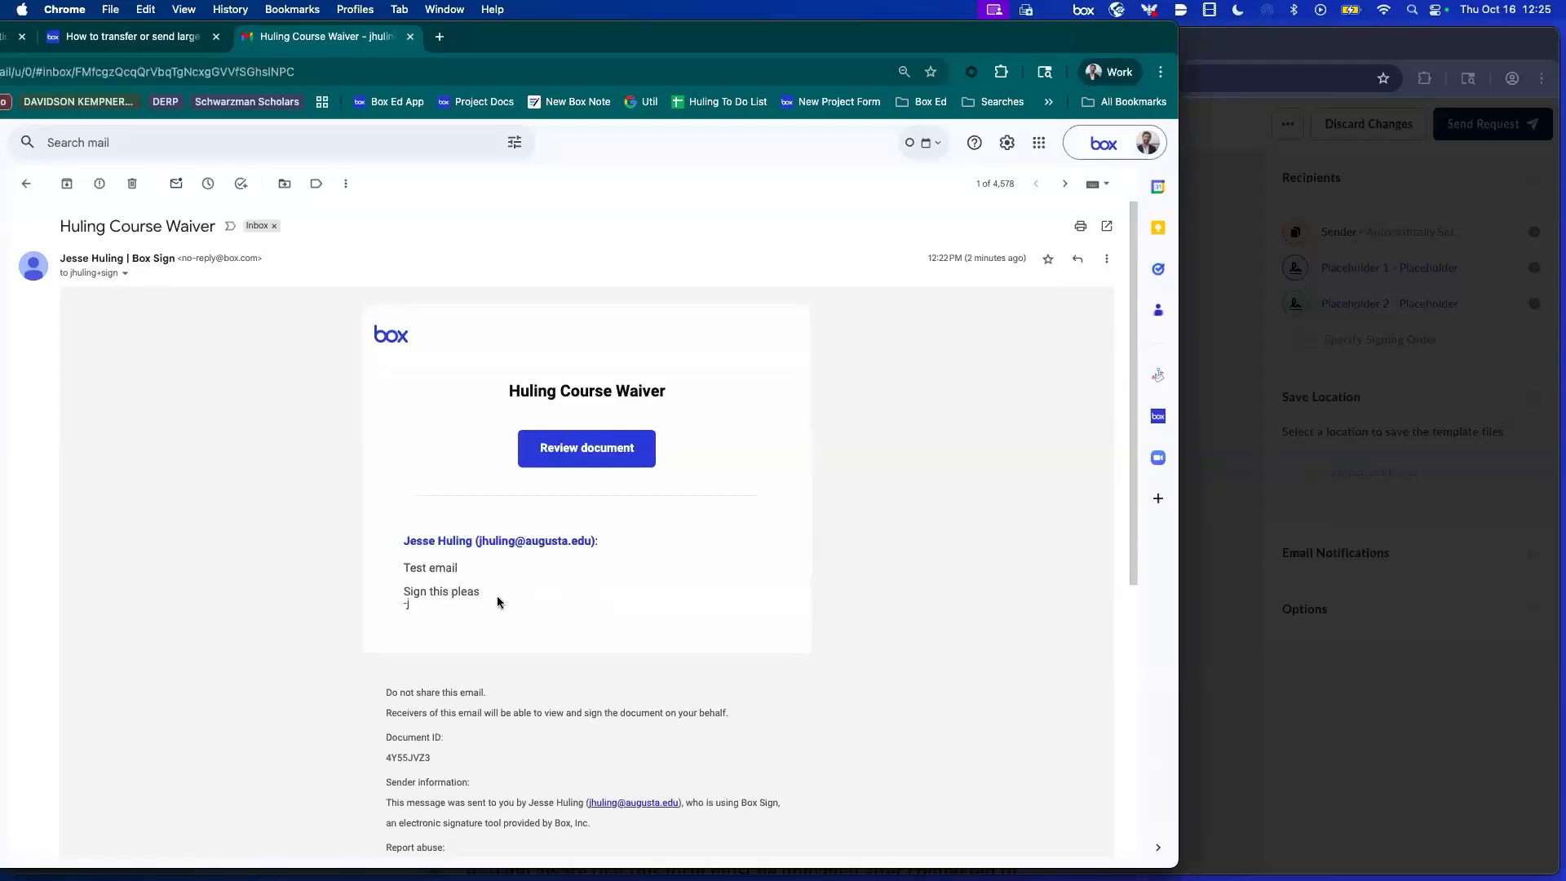
pyautogui.click(569, 455)
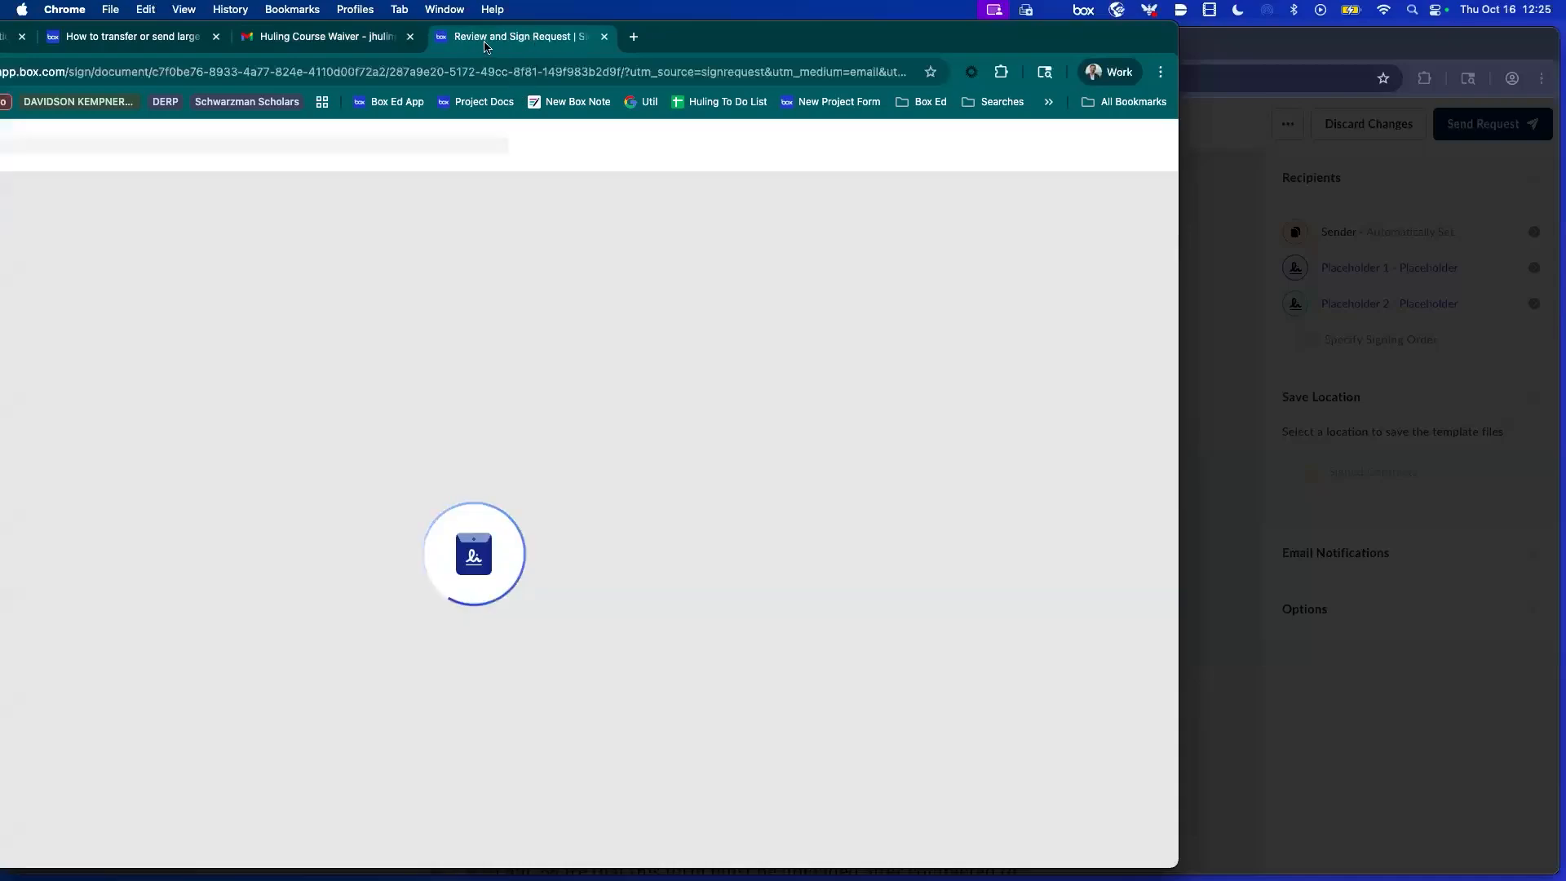
# Put the waiver signing page in its own full-screen window and agree to electronic-records consent.
pyautogui.moveTo(486, 46); pyautogui.dragTo(1565, 281)
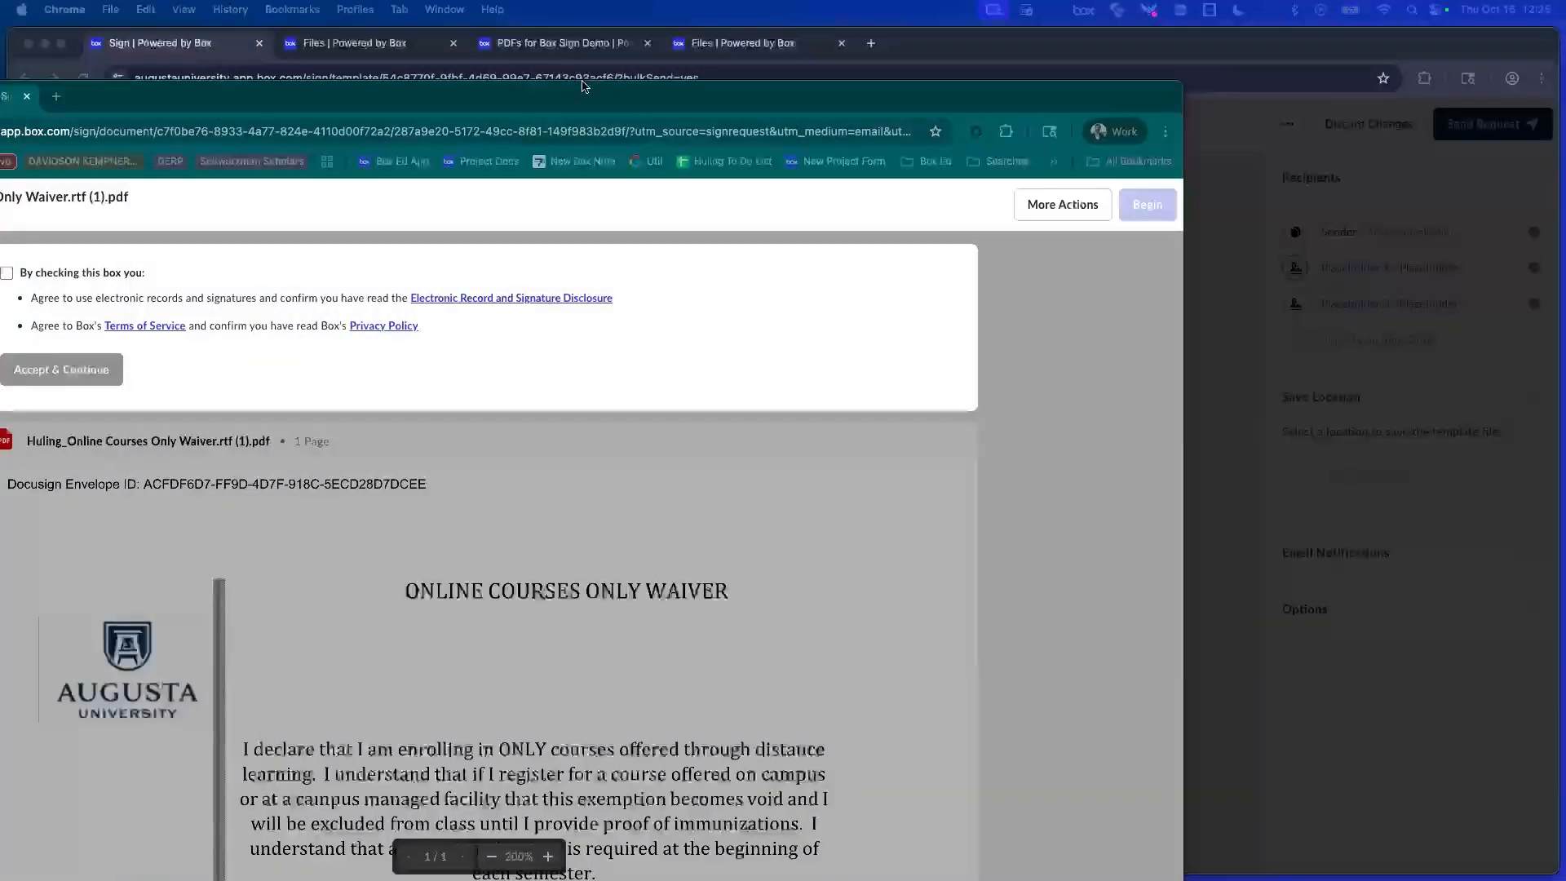
pyautogui.moveTo(580, 95); pyautogui.dragTo(889, 75)
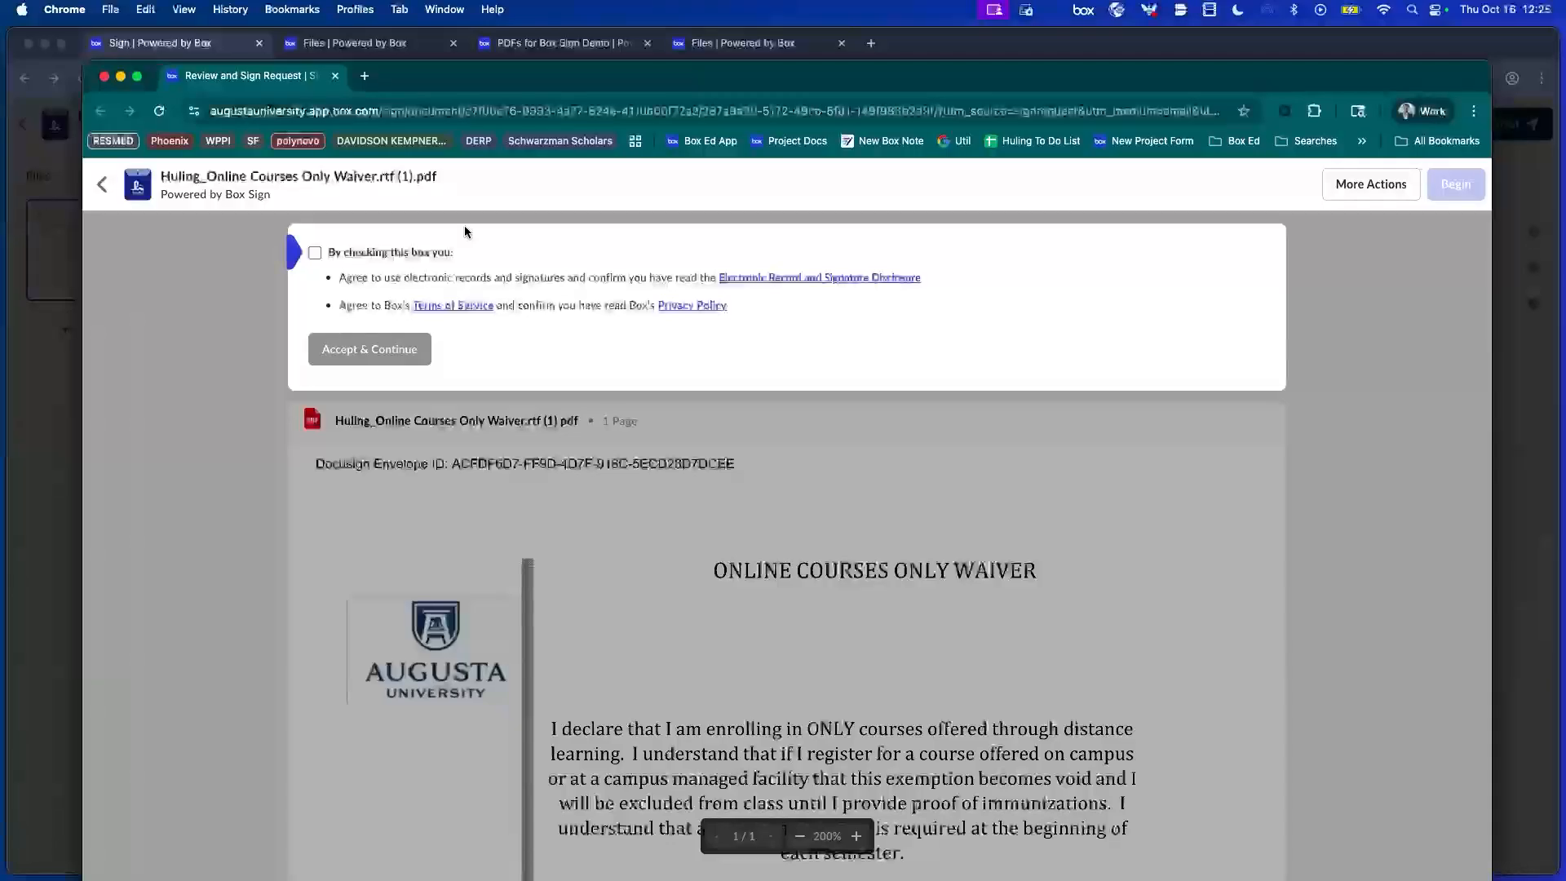
pyautogui.click(136, 75)
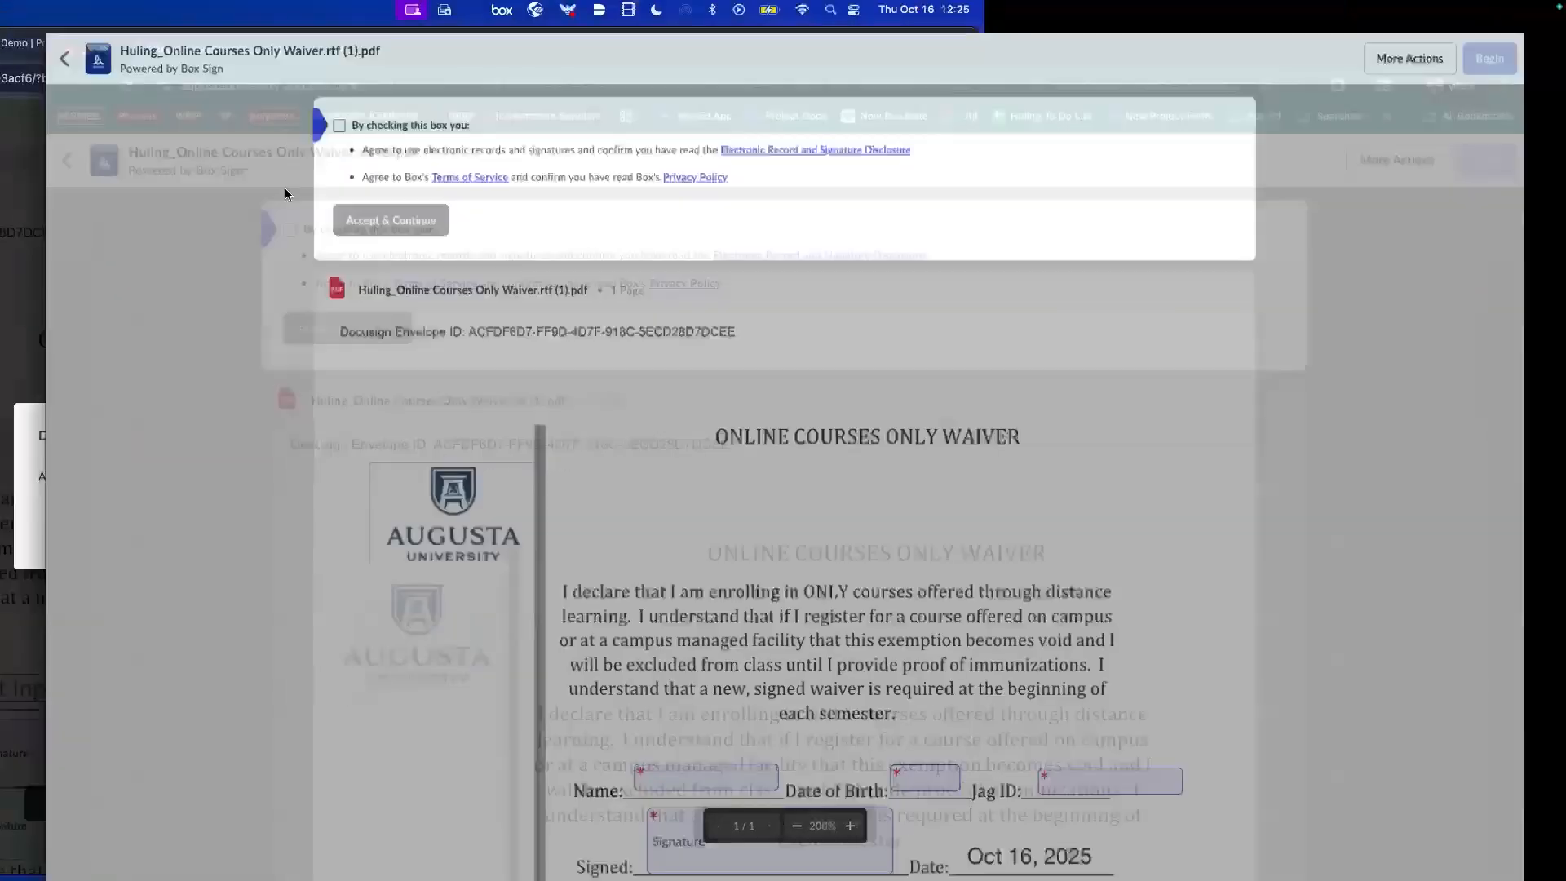
pyautogui.click(311, 97)
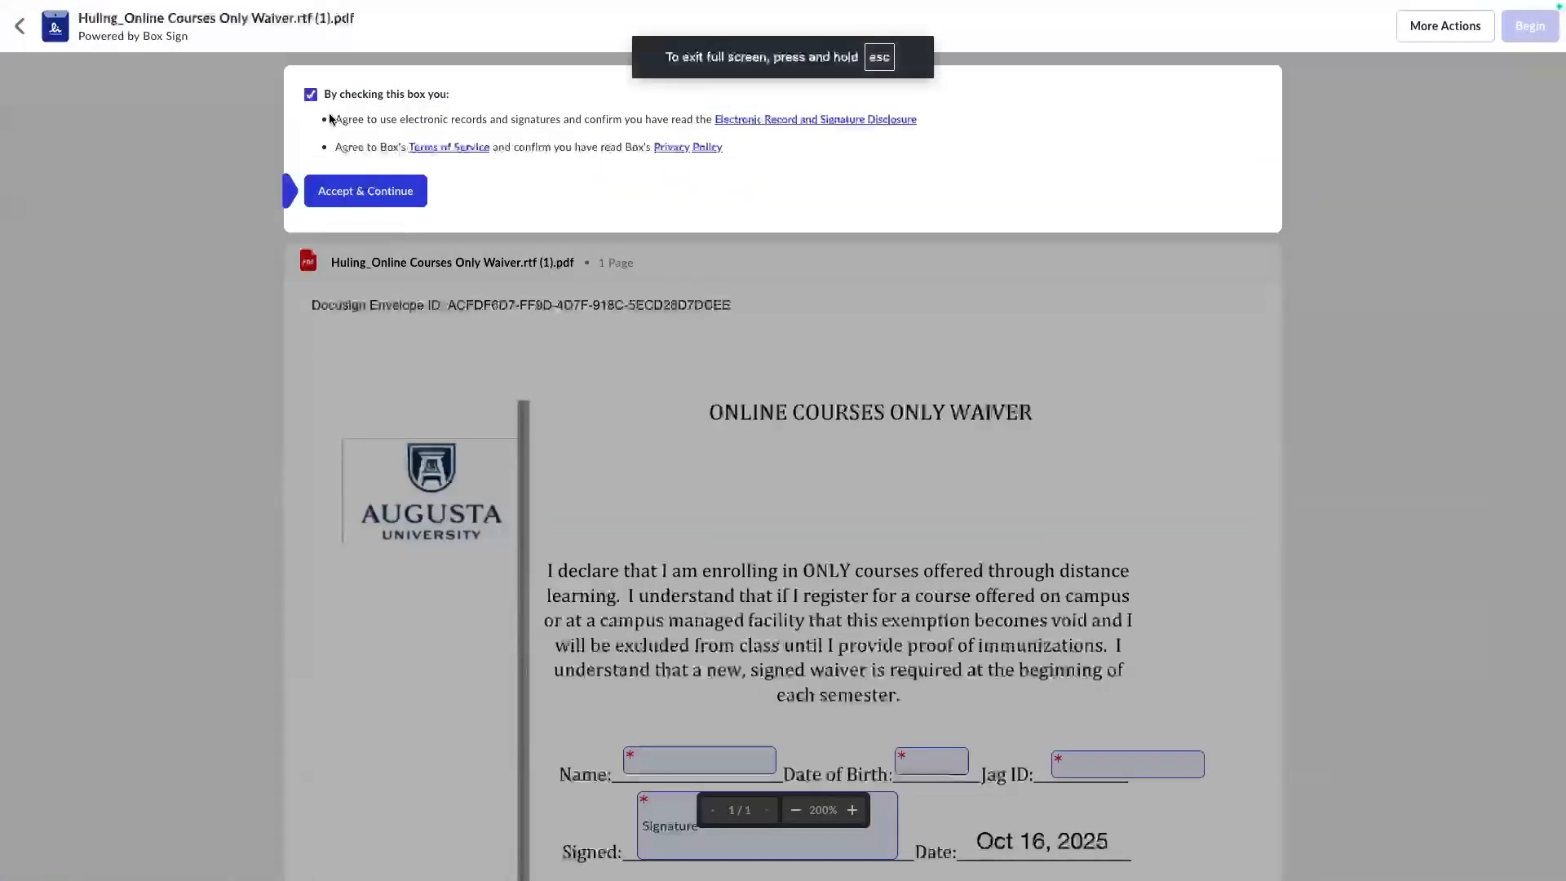
pyautogui.click(396, 200)
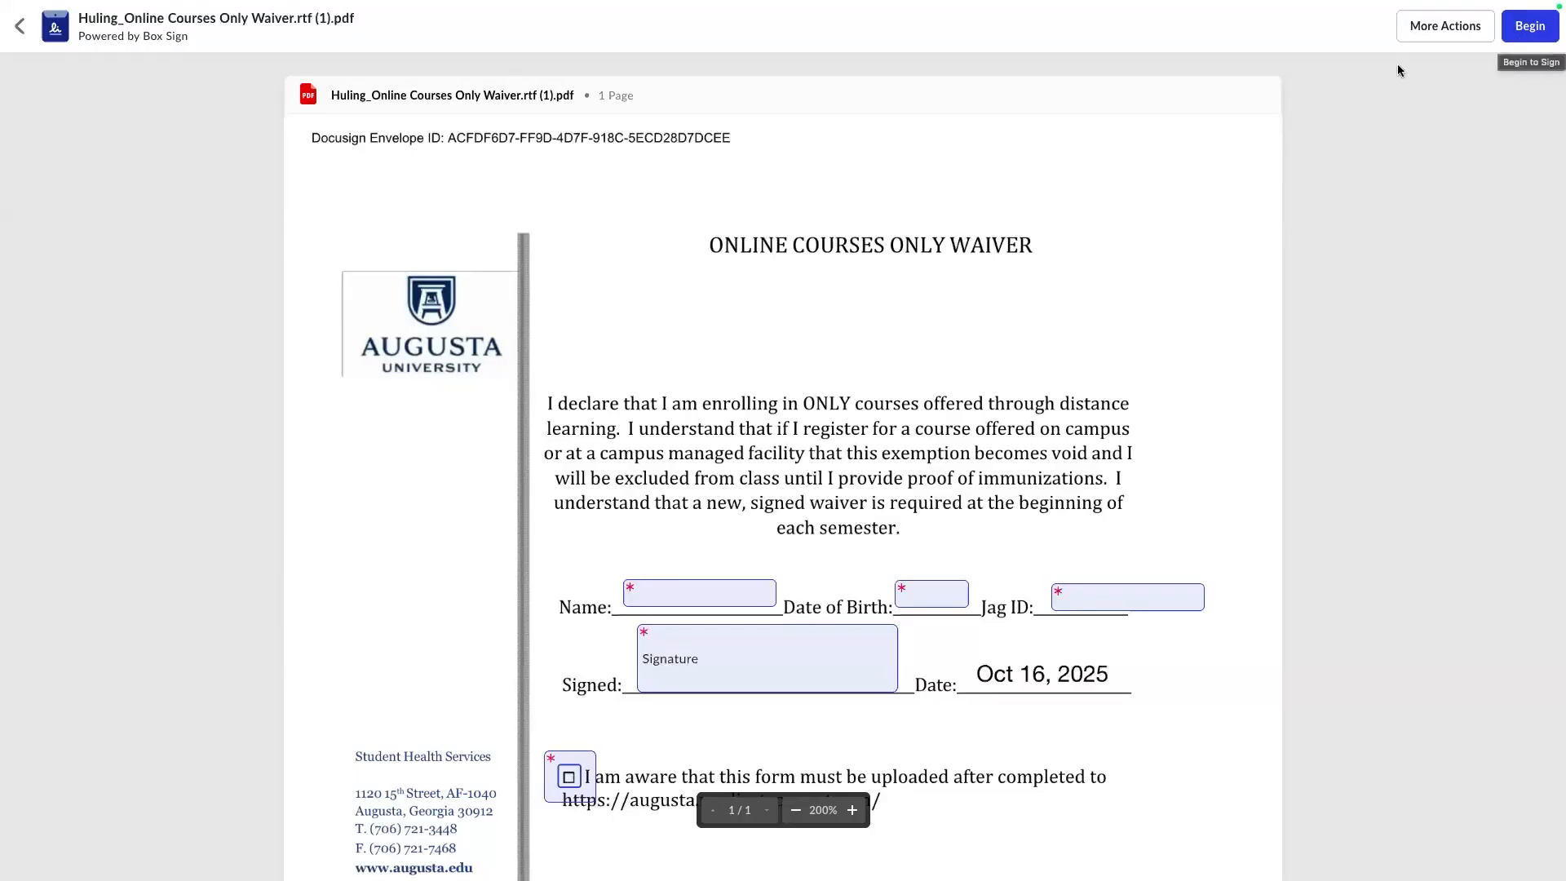
pyautogui.click(716, 593)
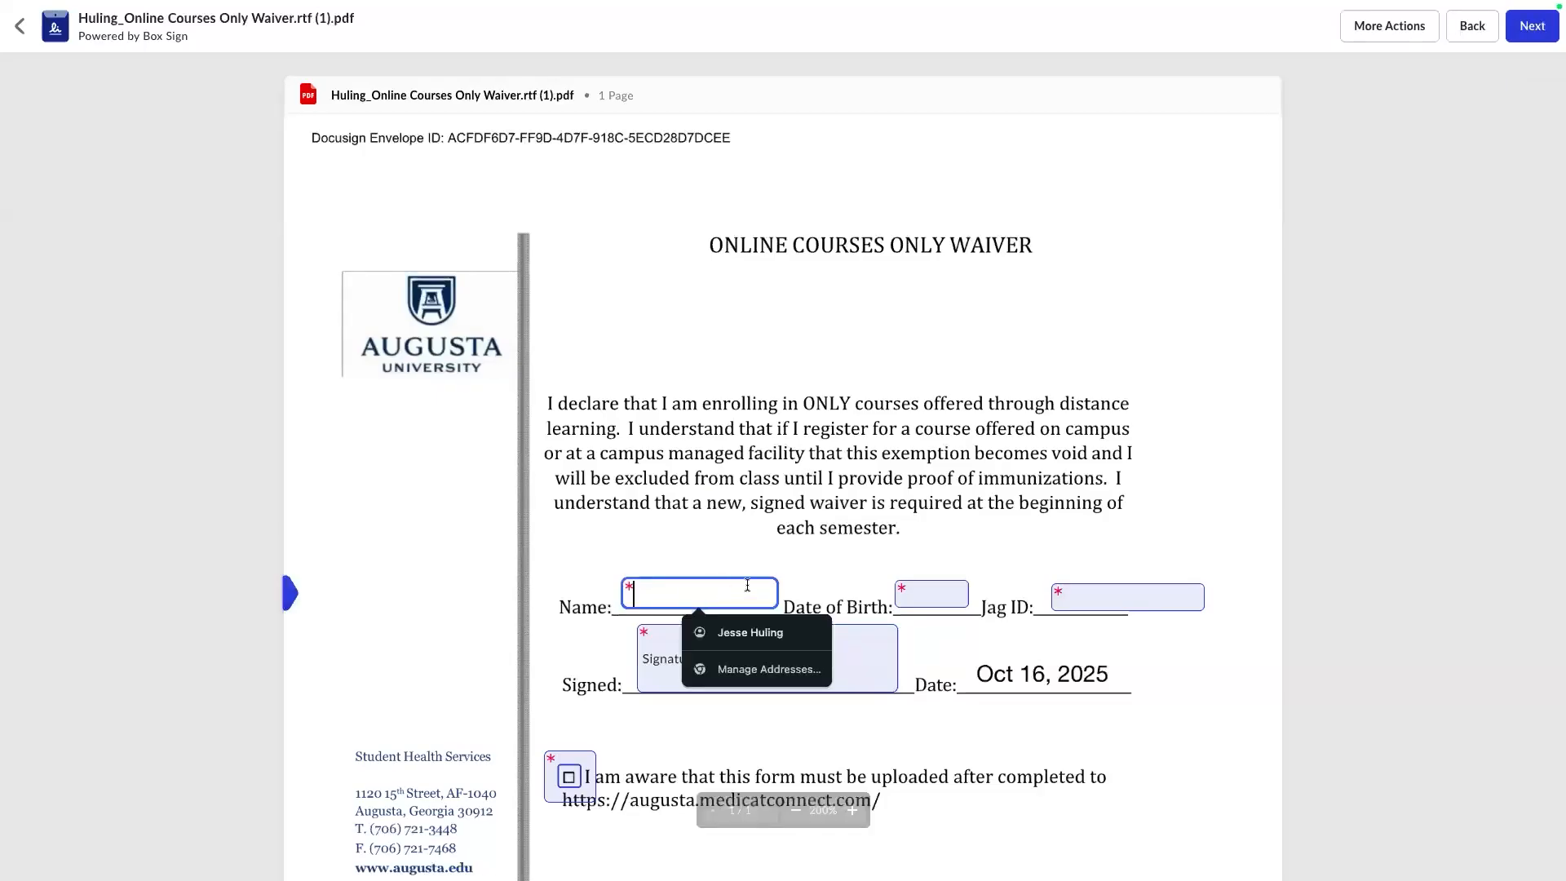
pyautogui.click(761, 642)
pyautogui.click(972, 596)
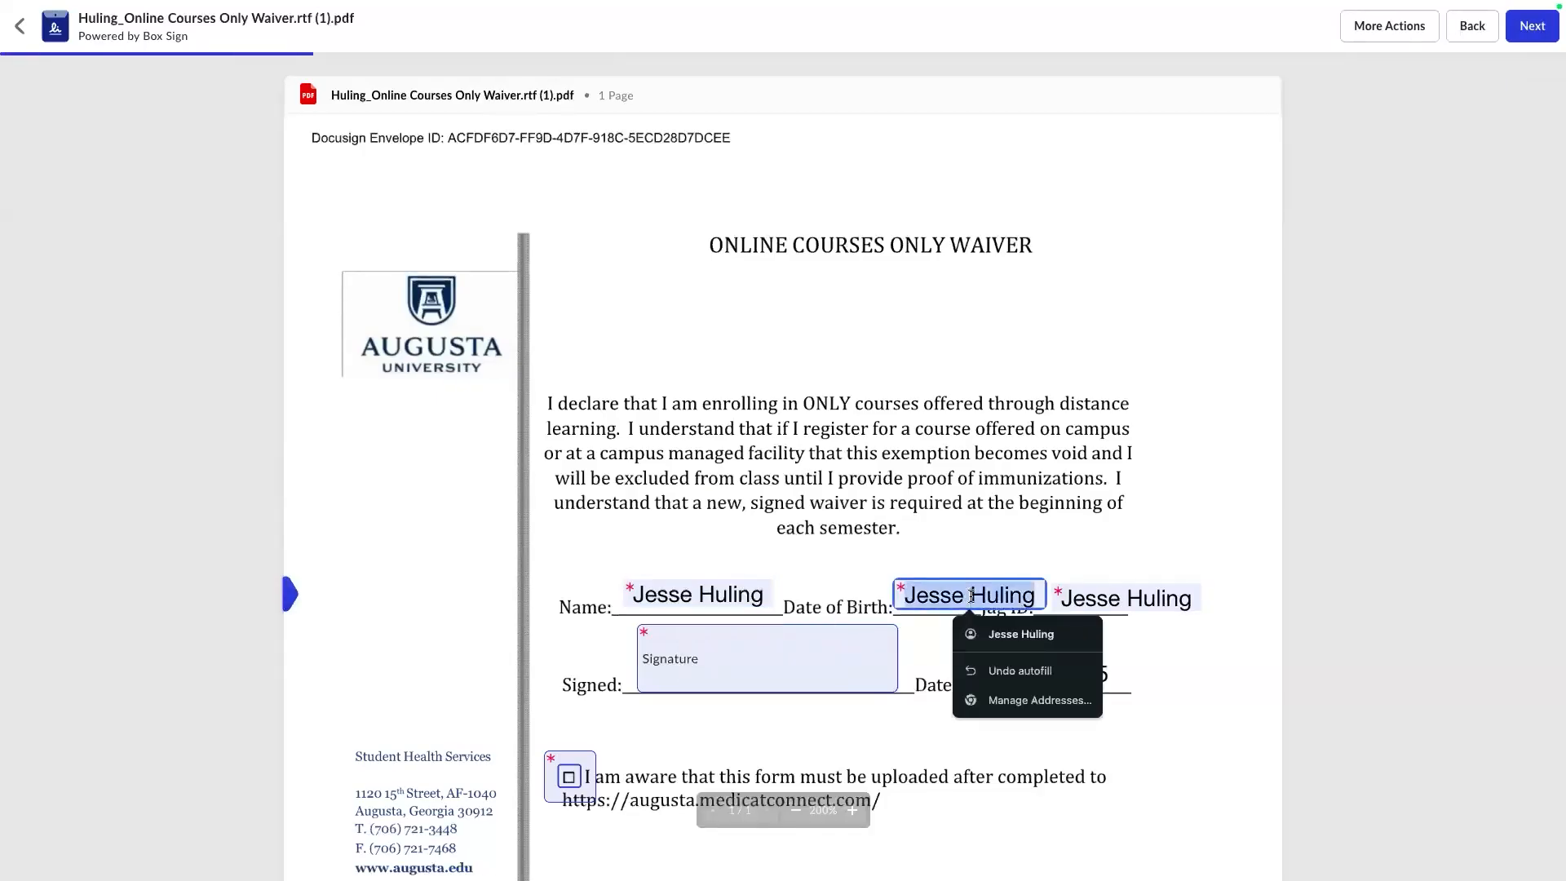
pyautogui.press('BackSpace')
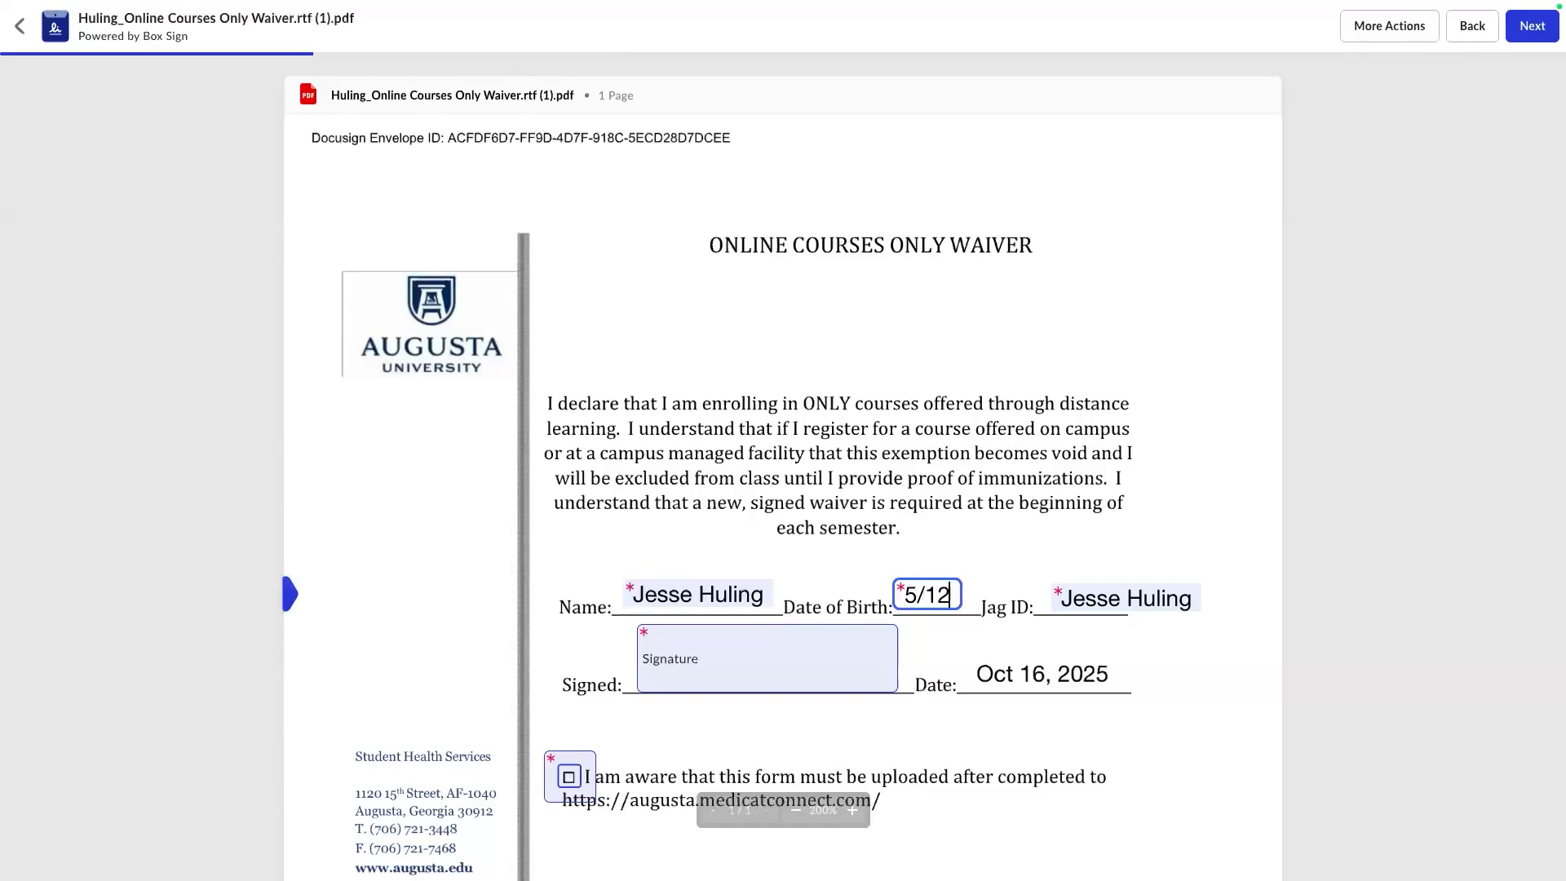
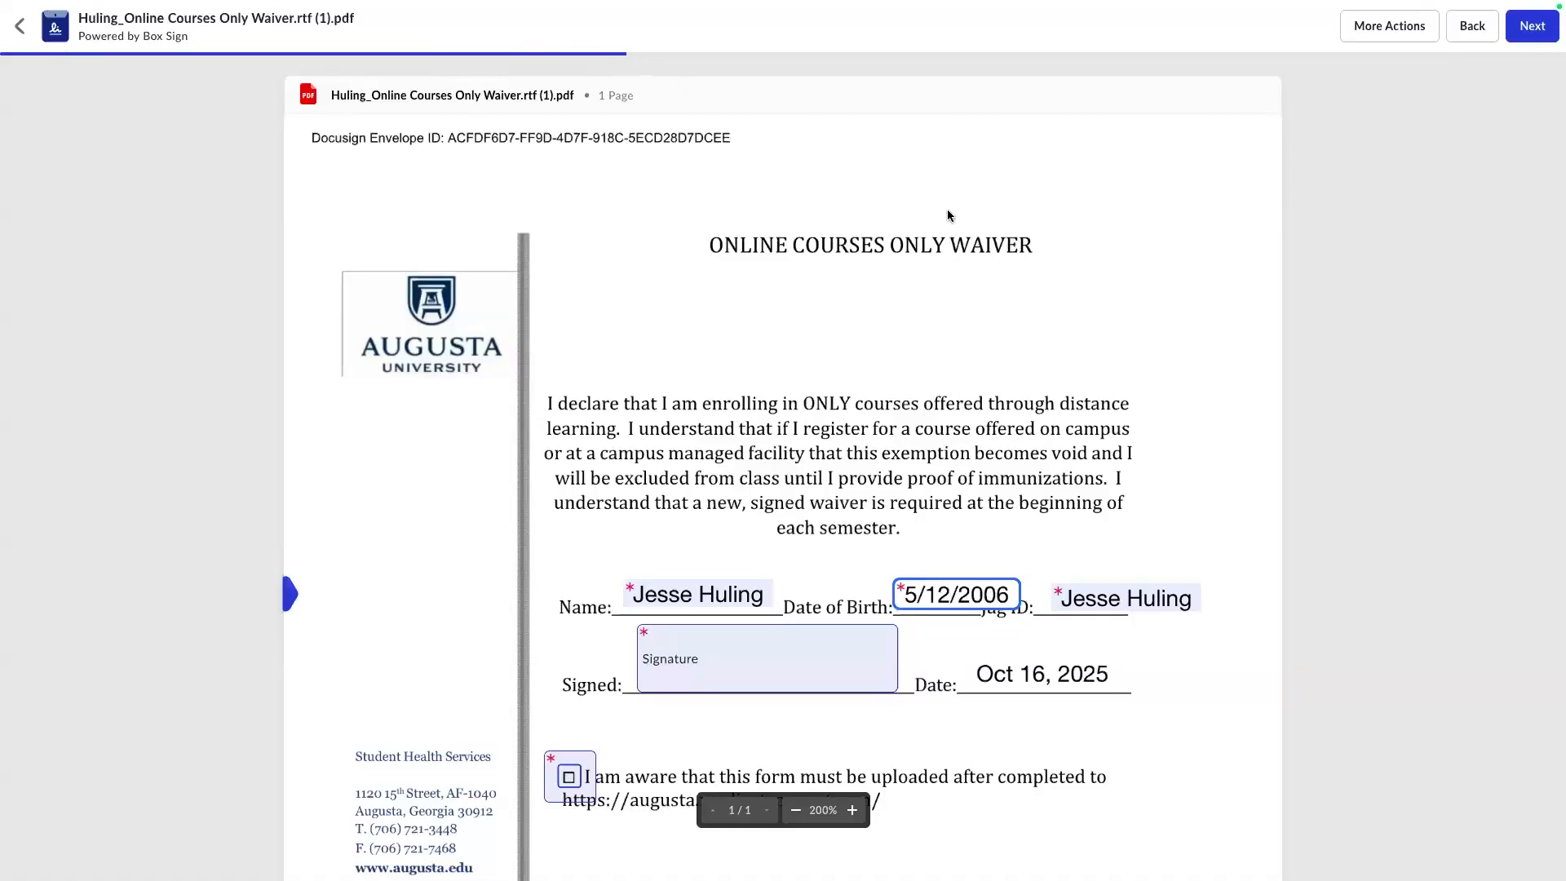
# Add a typed signature of the prefilled name to the Signed field.
pyautogui.click(755, 650)
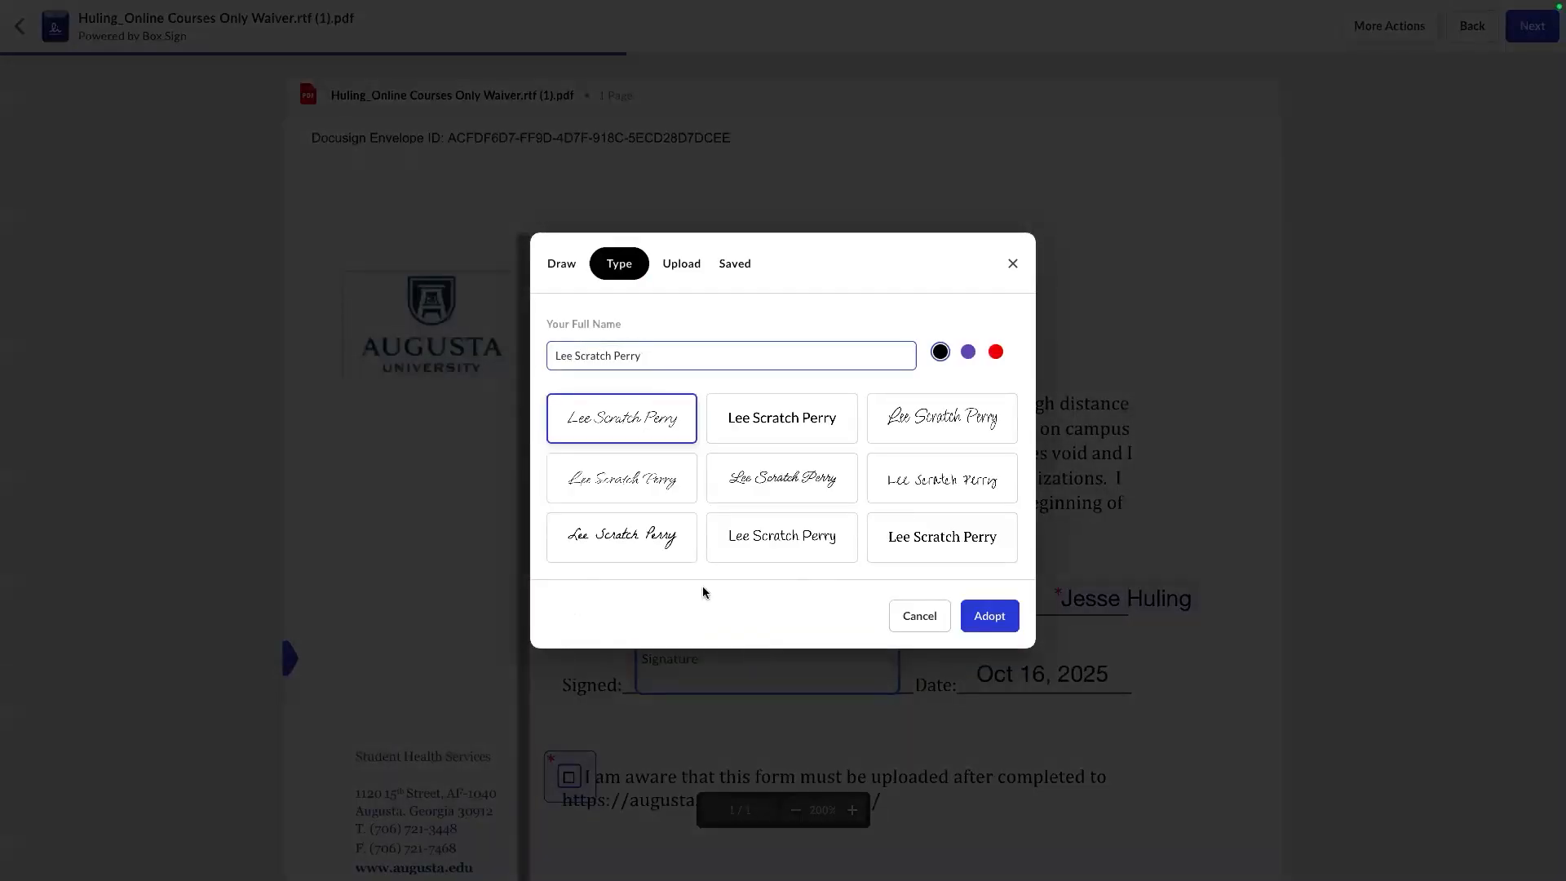
pyautogui.moveTo(659, 358); pyautogui.dragTo(569, 363)
pyautogui.click(990, 616)
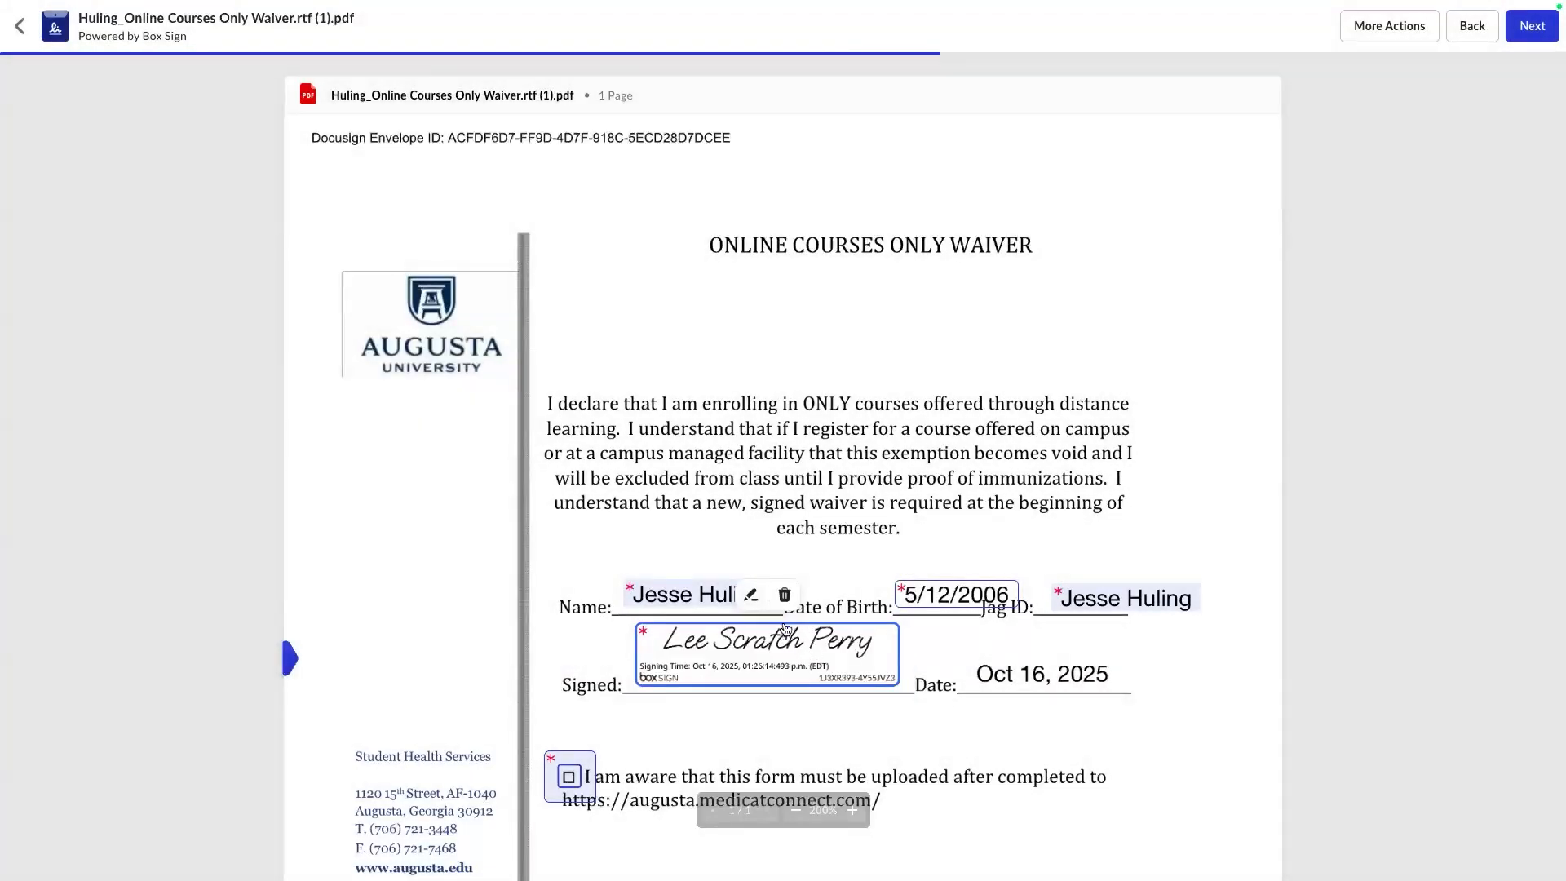
# Re-place the signature and retype it as the signer's first name.
pyautogui.click(785, 595)
pyautogui.click(765, 649)
pyautogui.click(751, 595)
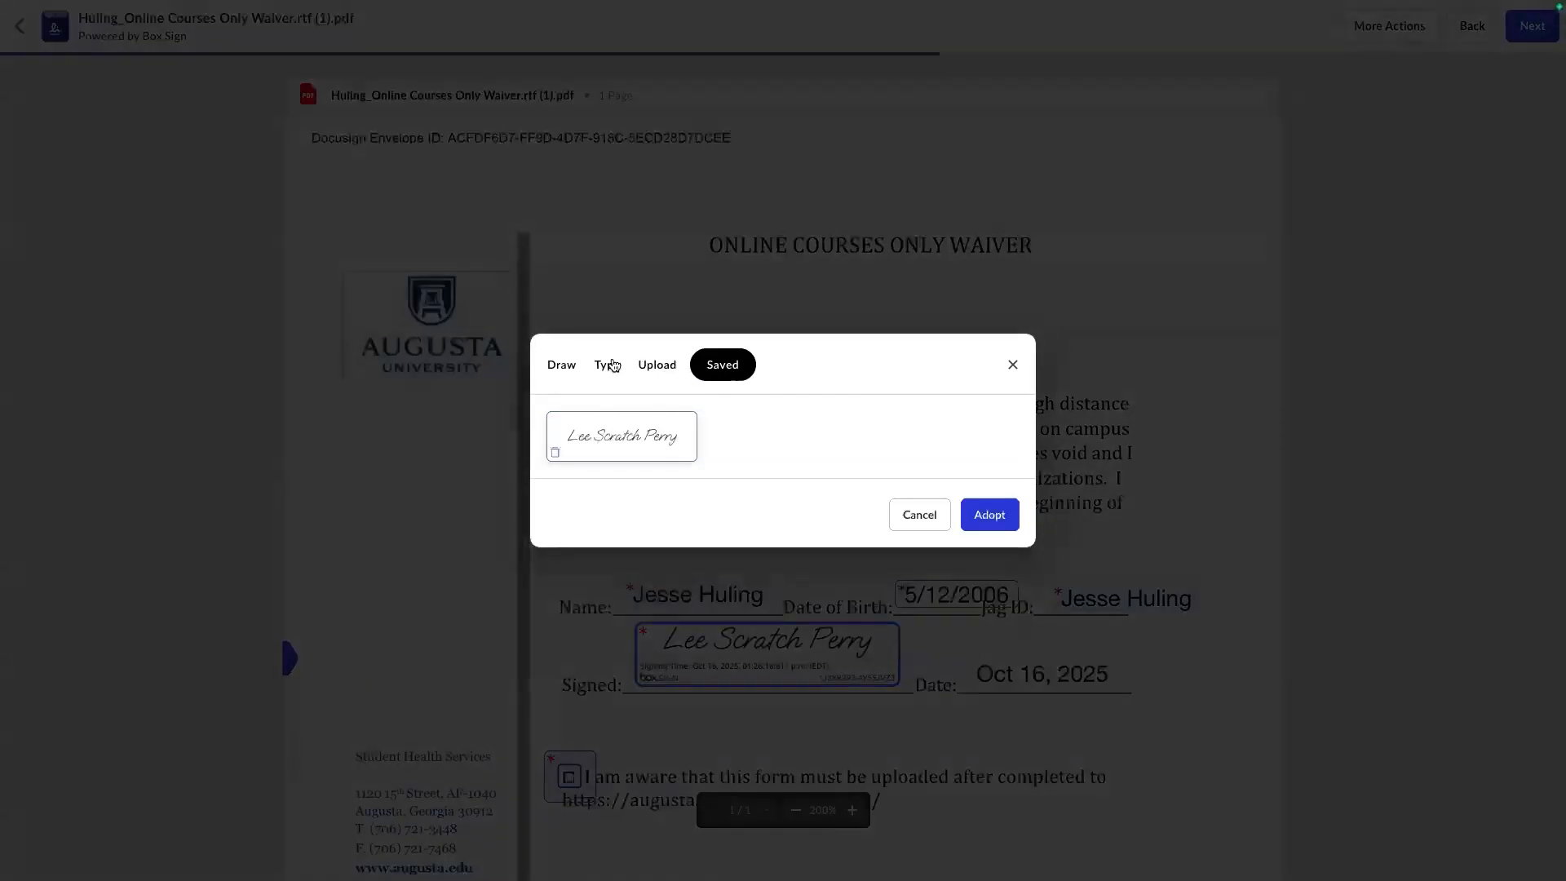
pyautogui.click(563, 367)
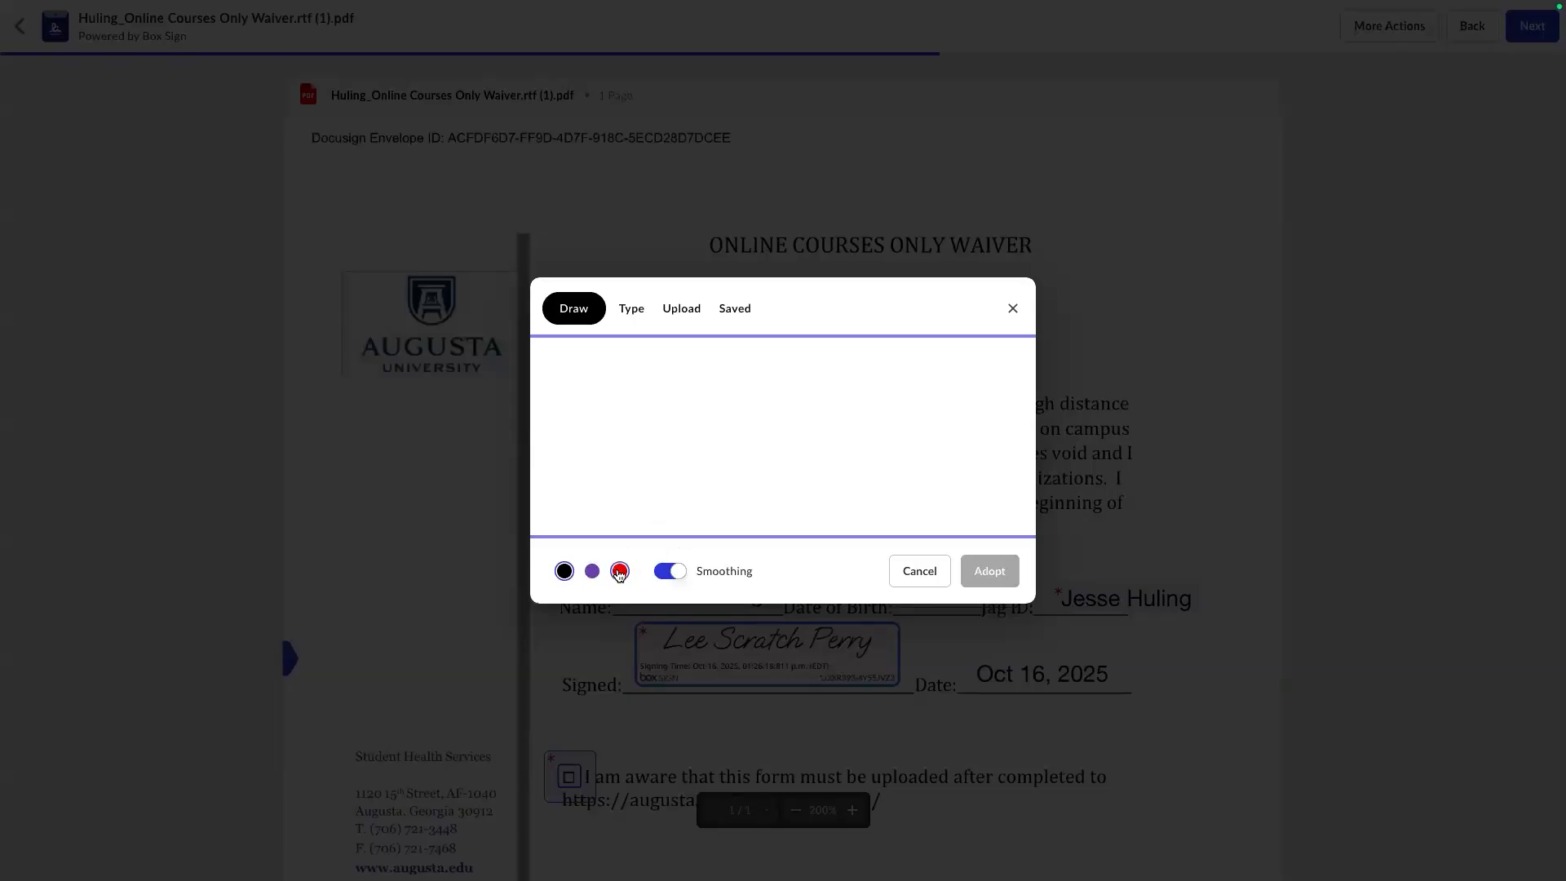
pyautogui.click(633, 309)
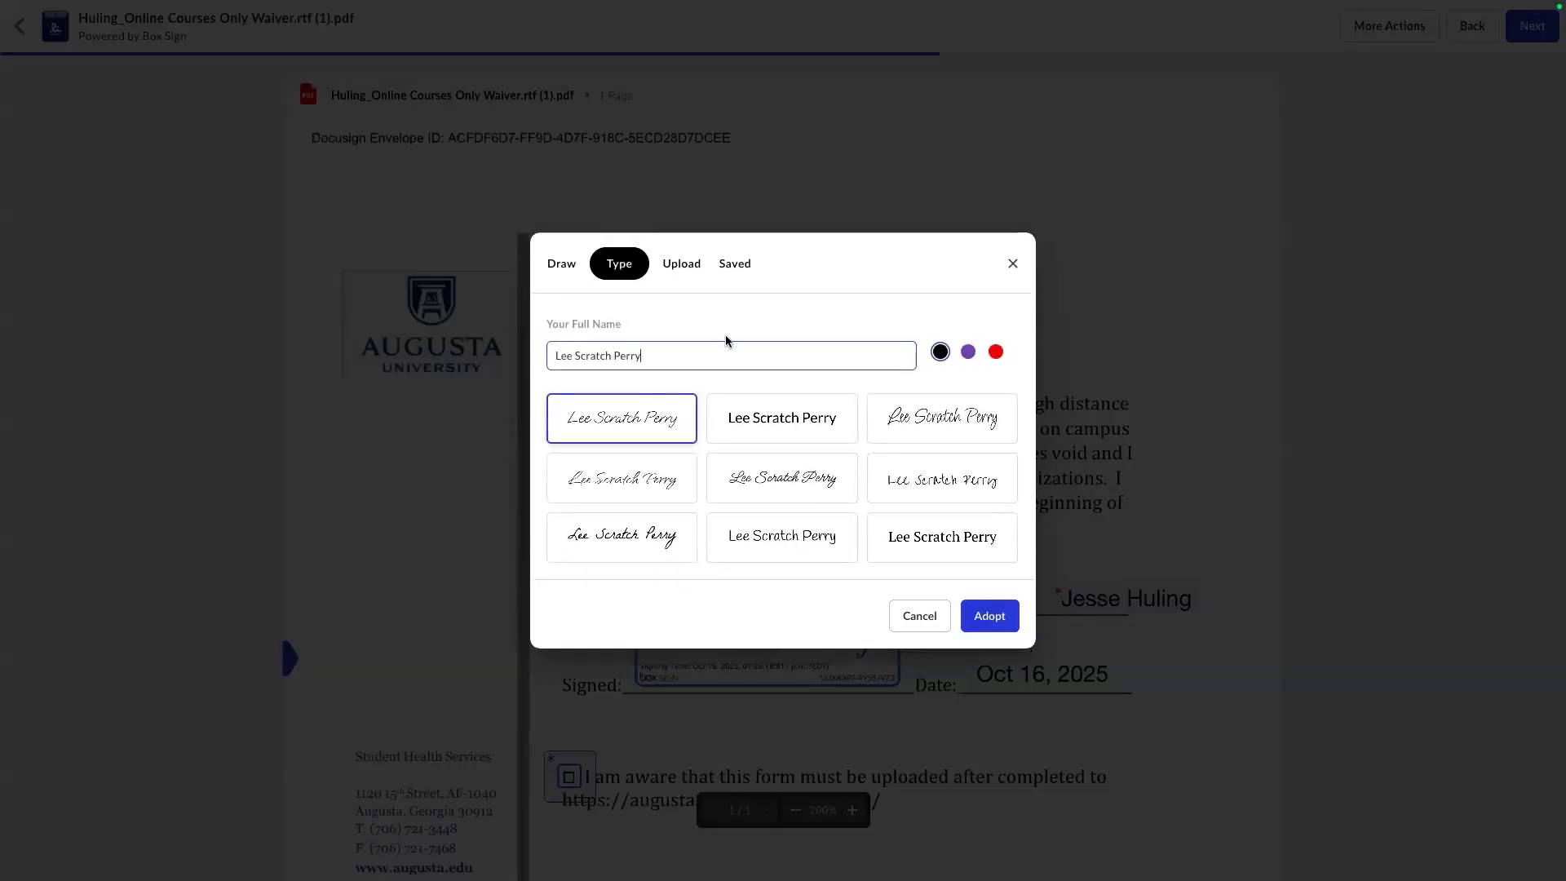
pyautogui.tripleClick(665, 361)
pyautogui.write('Jesse')
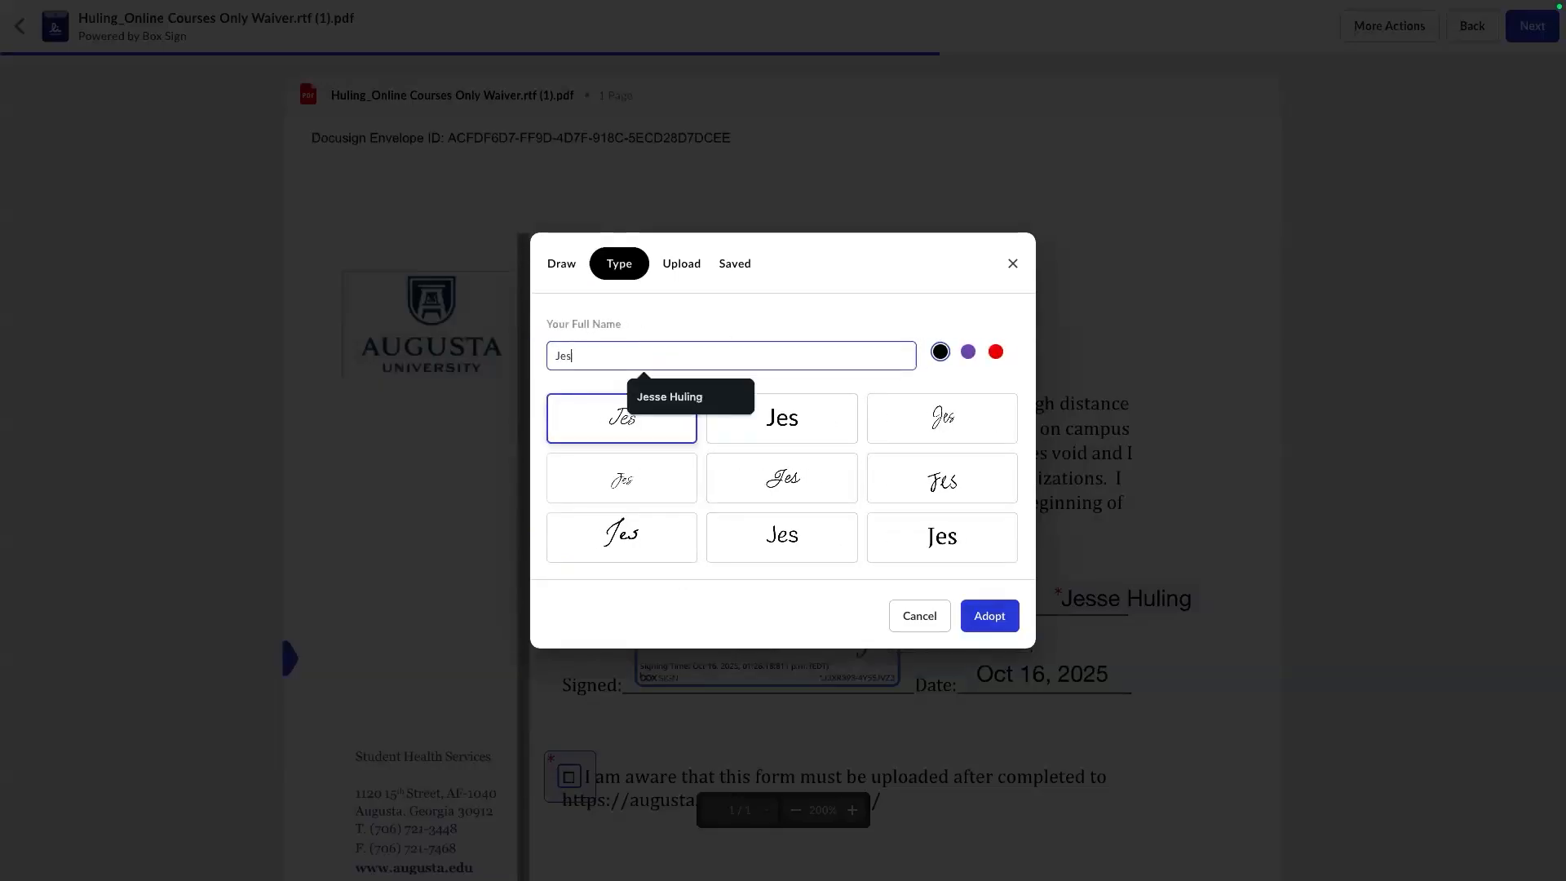
# Adopt the first-name signature in a loose handwritten script style into the Signed field.
pyautogui.click(683, 475)
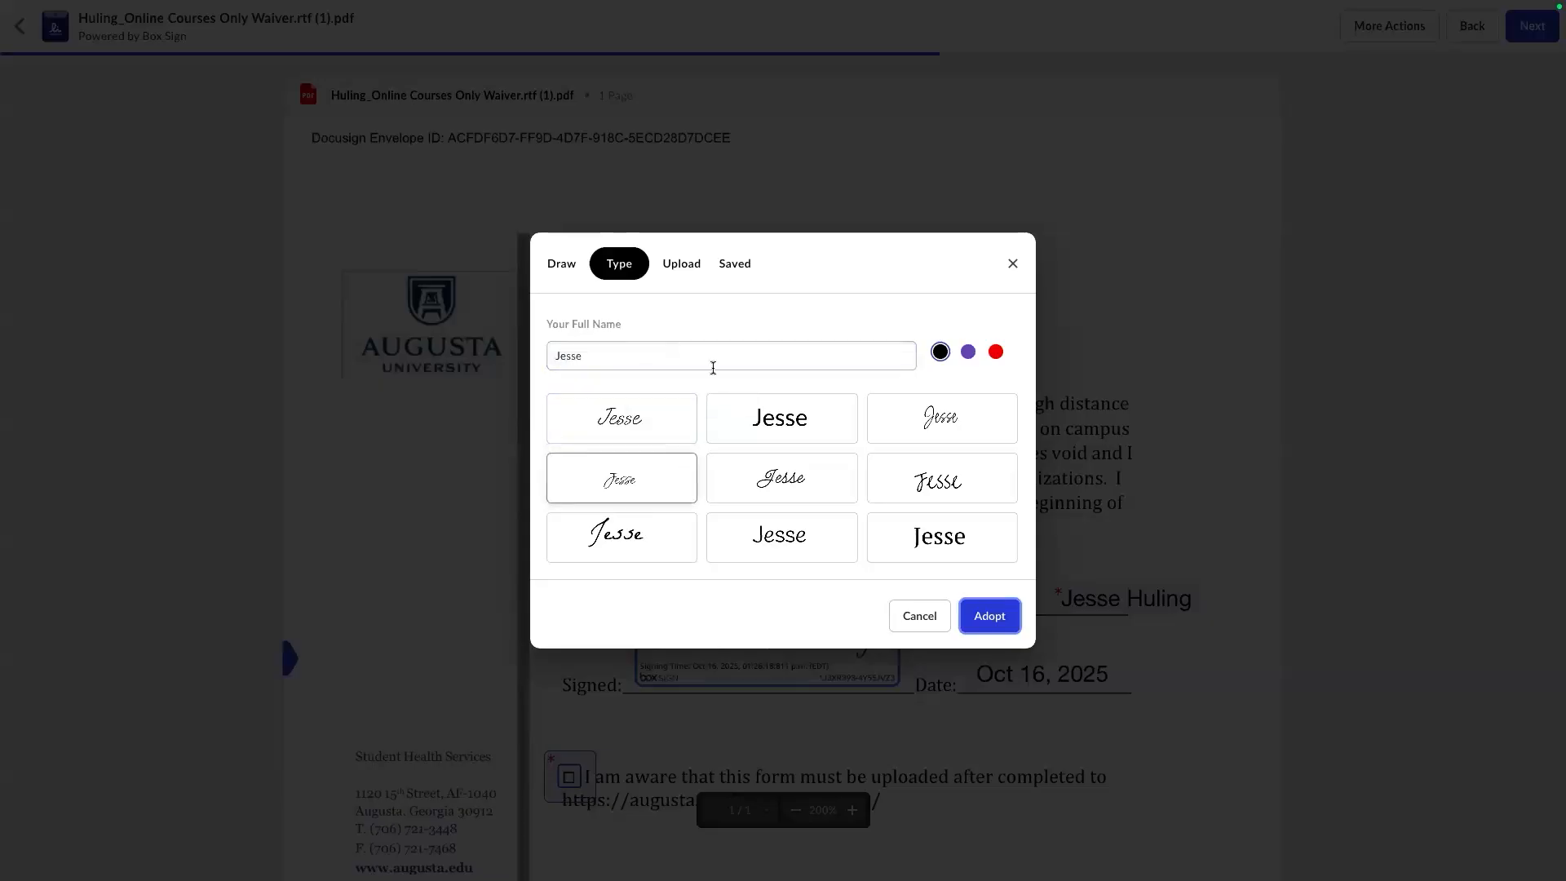
pyautogui.click(698, 267)
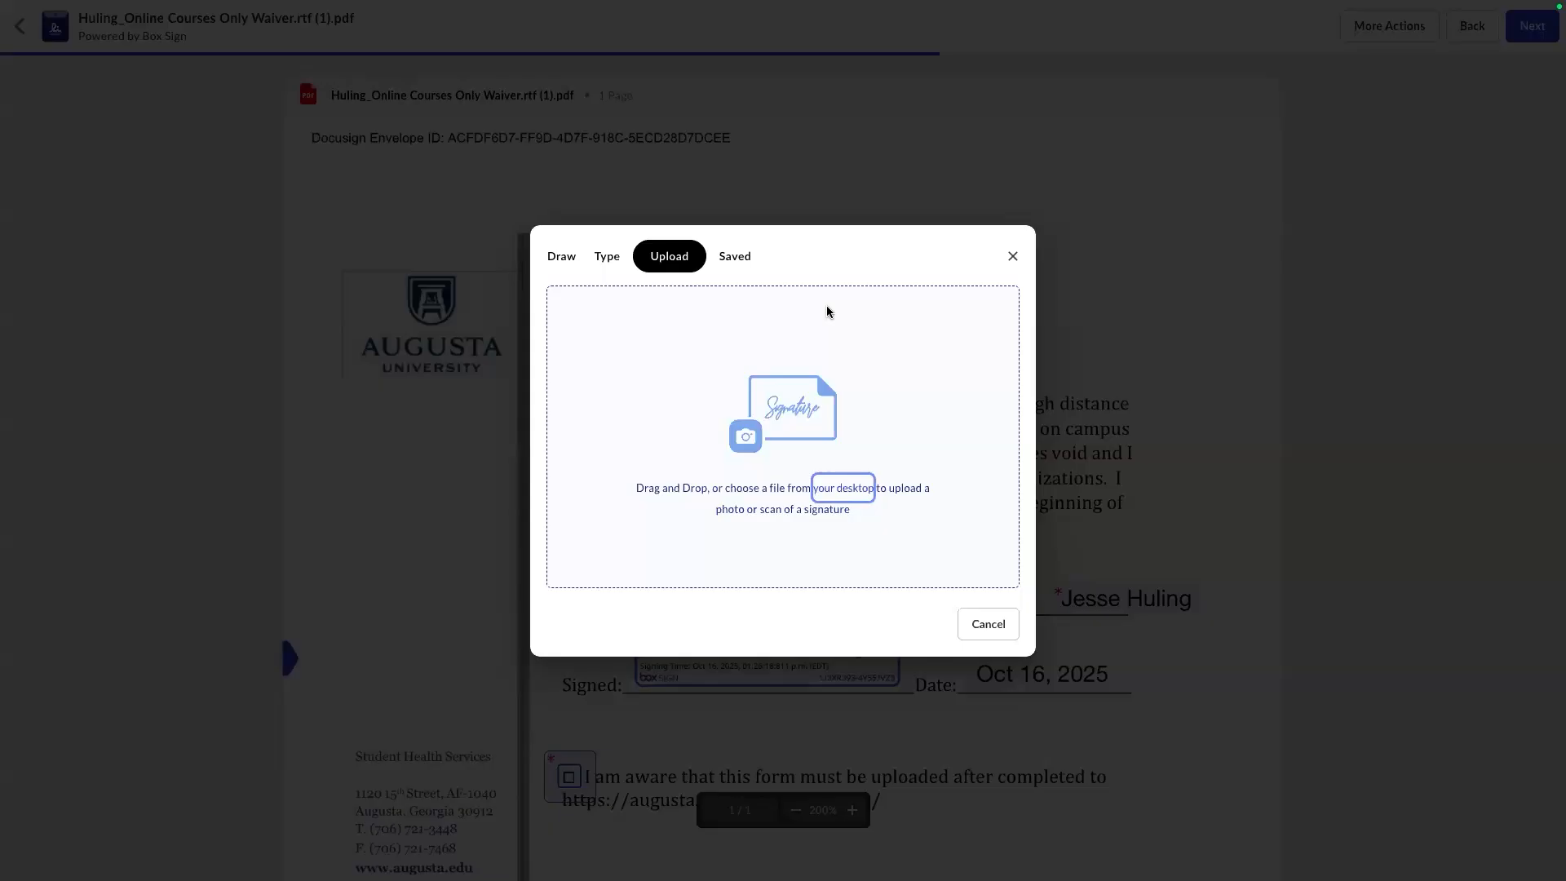
pyautogui.click(627, 261)
pyautogui.click(607, 256)
pyautogui.click(942, 478)
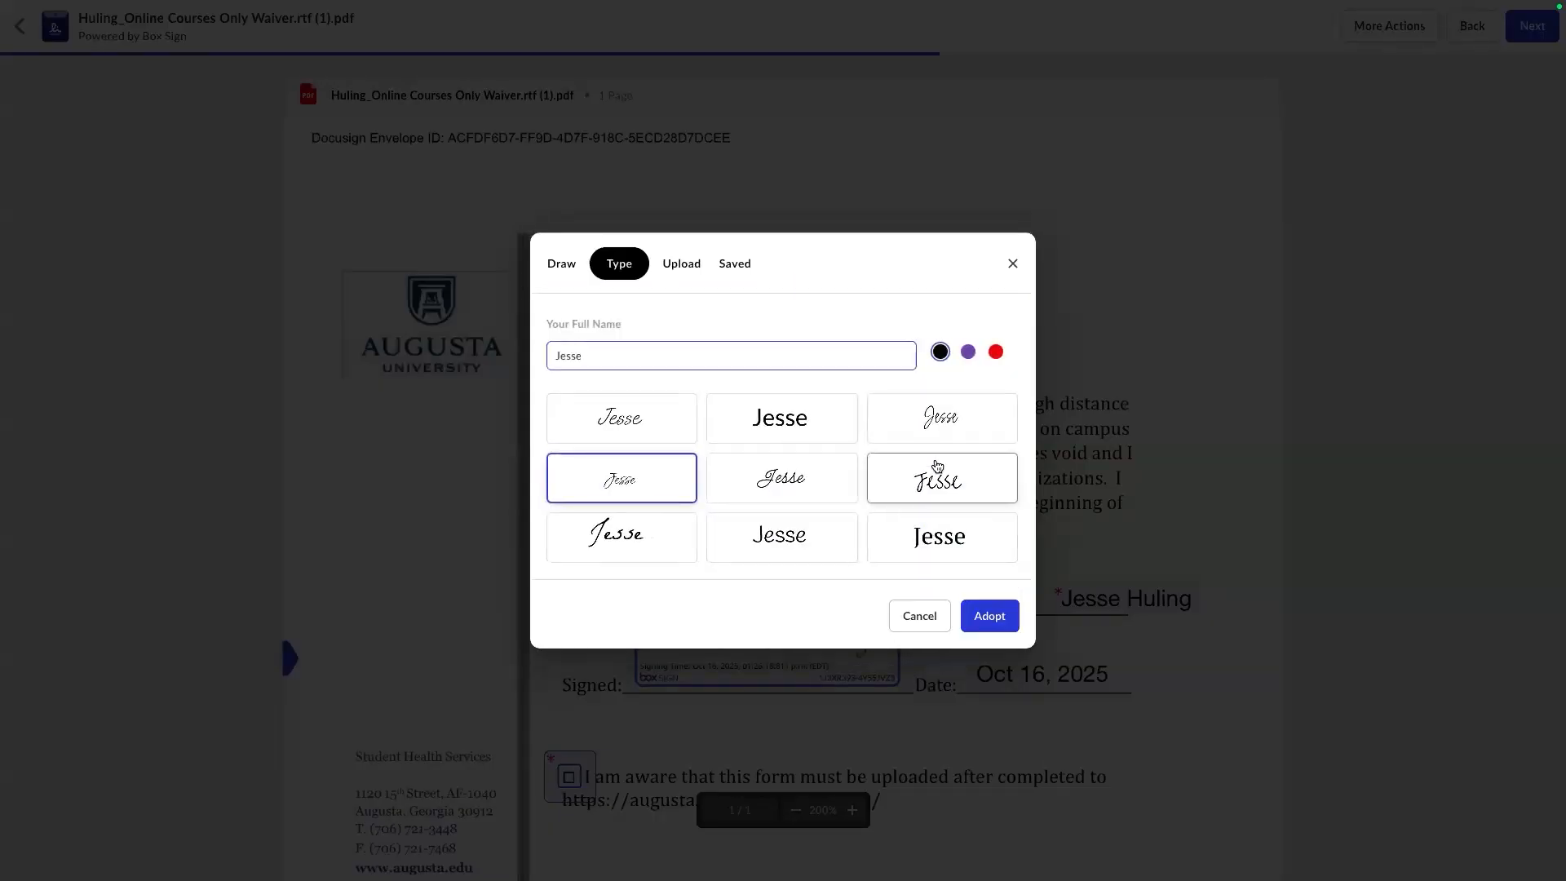
pyautogui.click(990, 616)
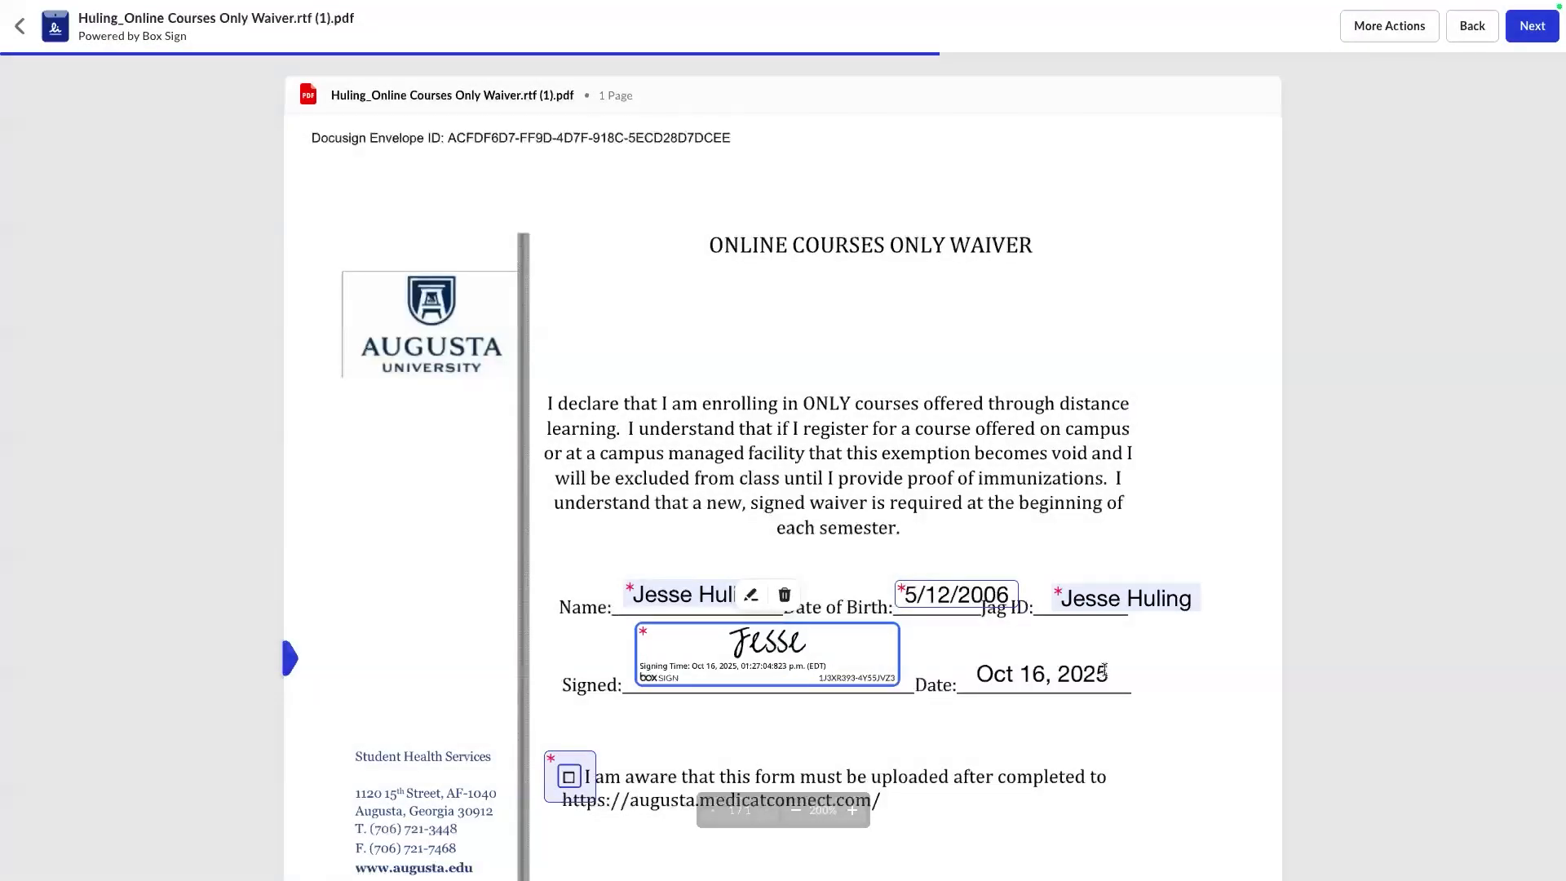
pyautogui.scroll(-3, 1108, 698)
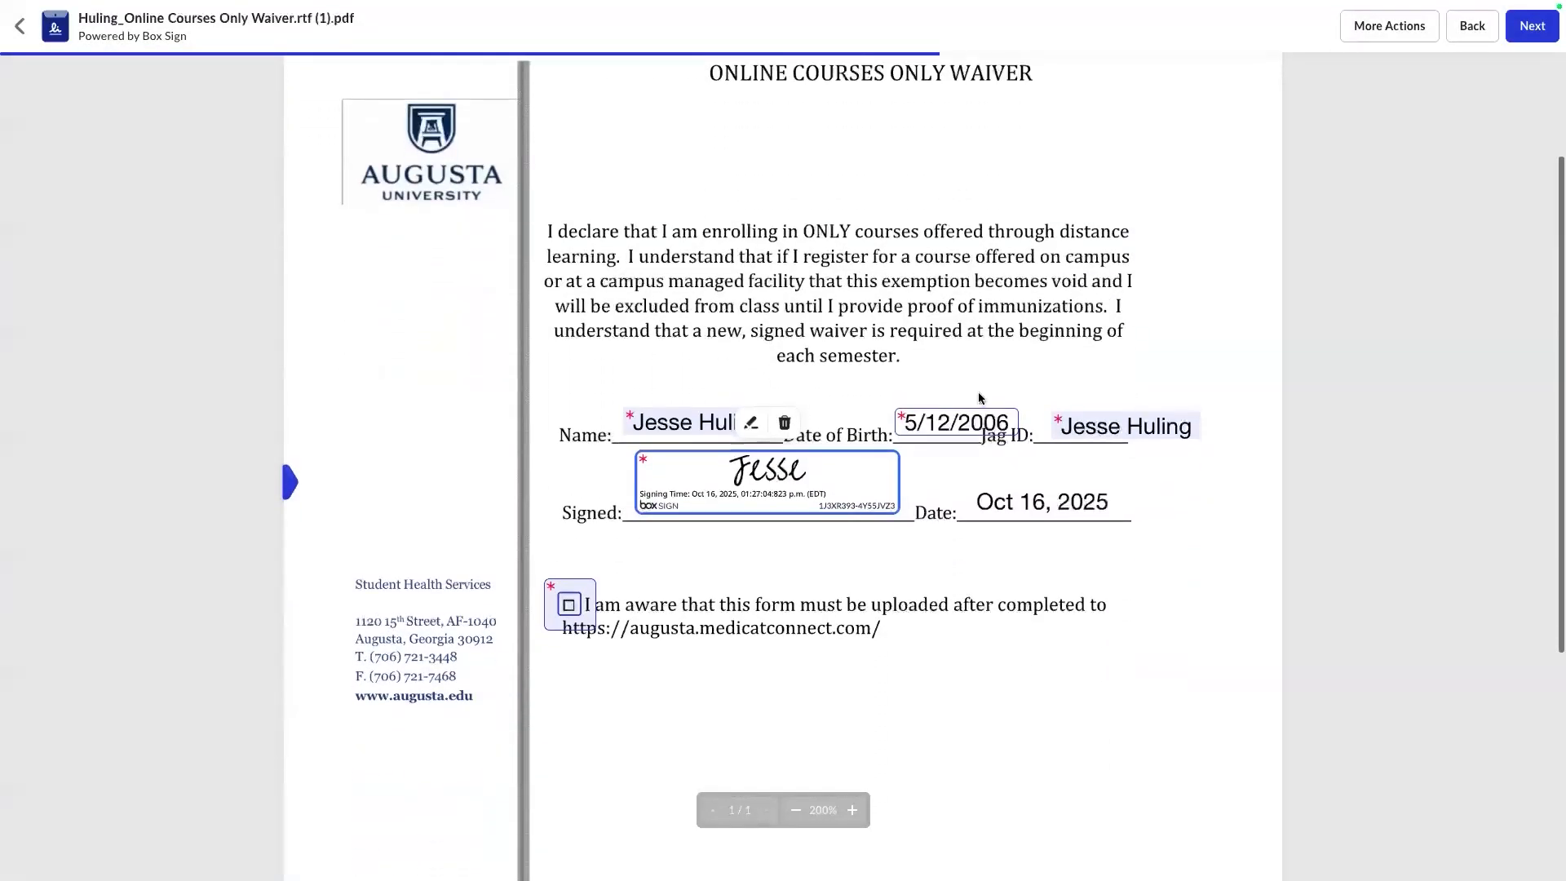
# Tick the upload acknowledgement, replace Jag ID with the student's ID number, and Sign & Finish.
pyautogui.click(570, 606)
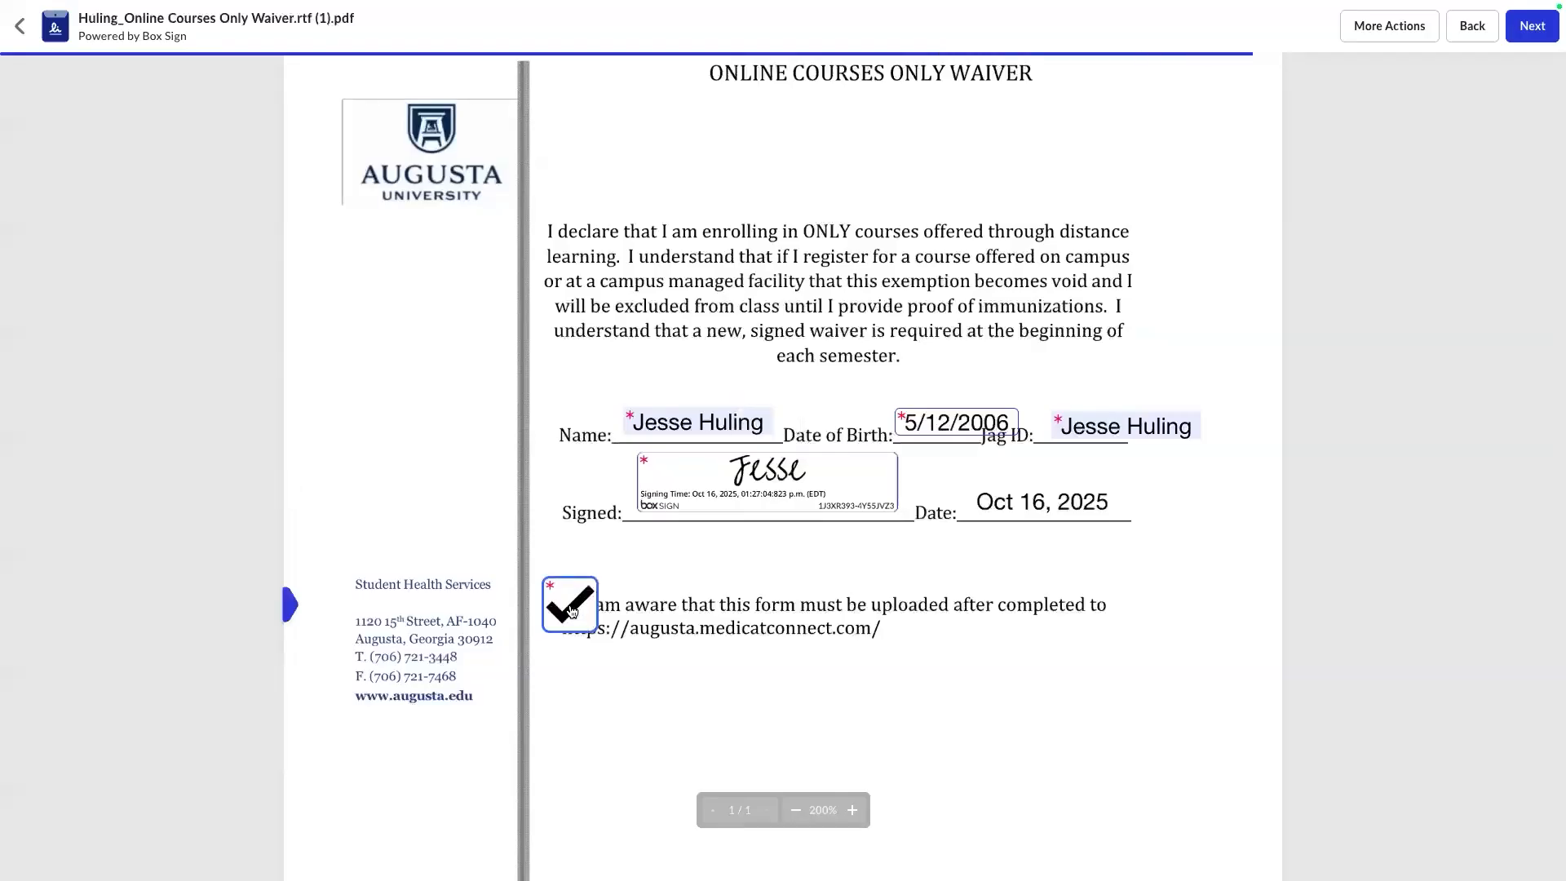
pyautogui.click(1533, 27)
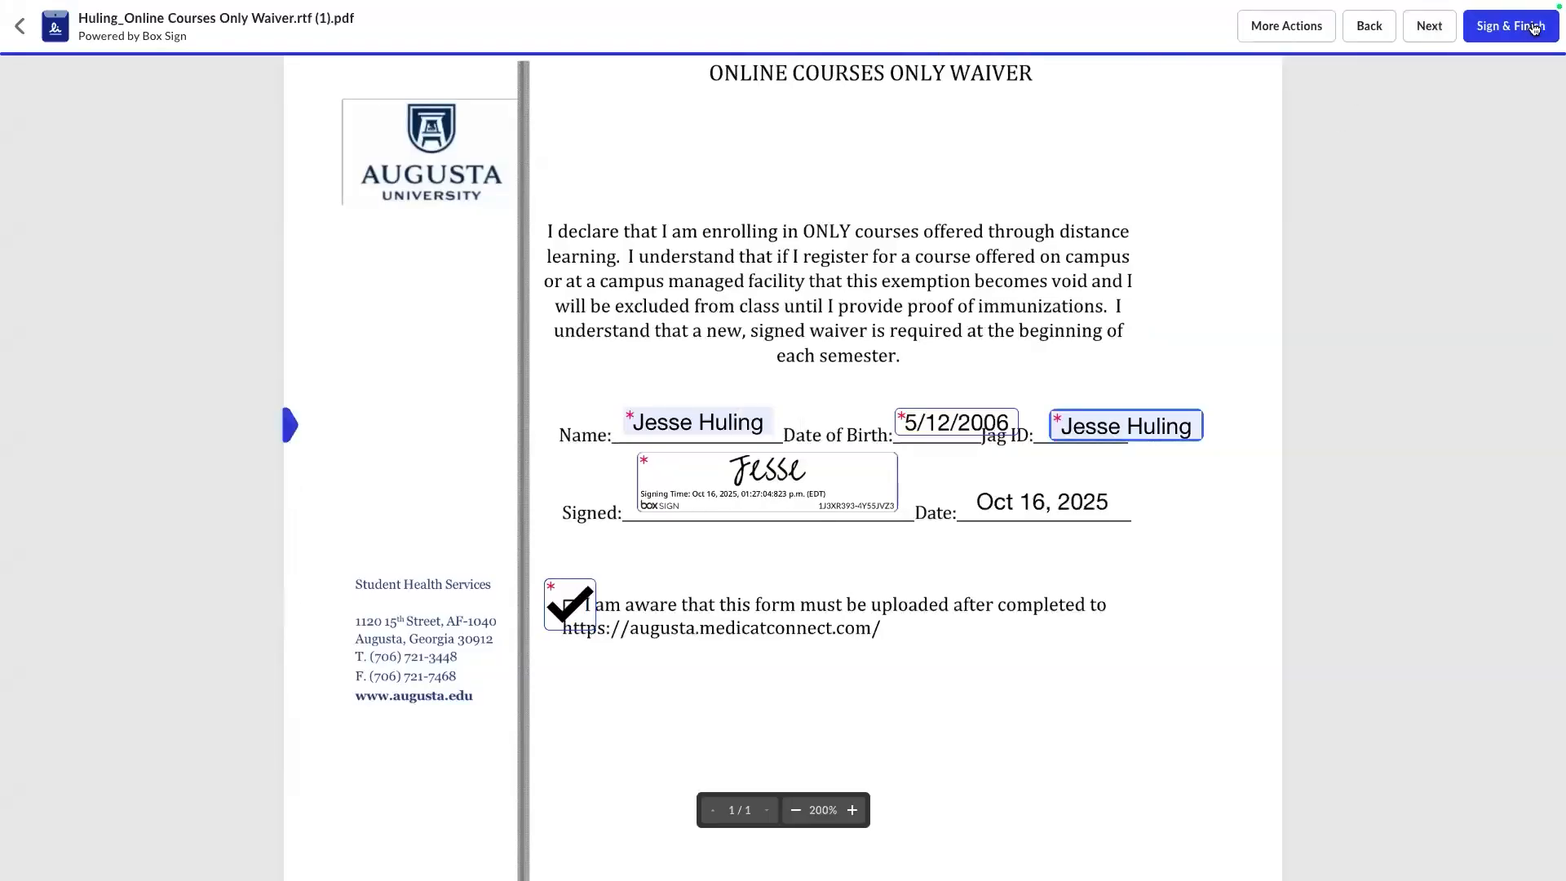
pyautogui.click(1131, 426)
pyautogui.hotkey('ctrl', 'a')
pyautogui.press('BackSpace')
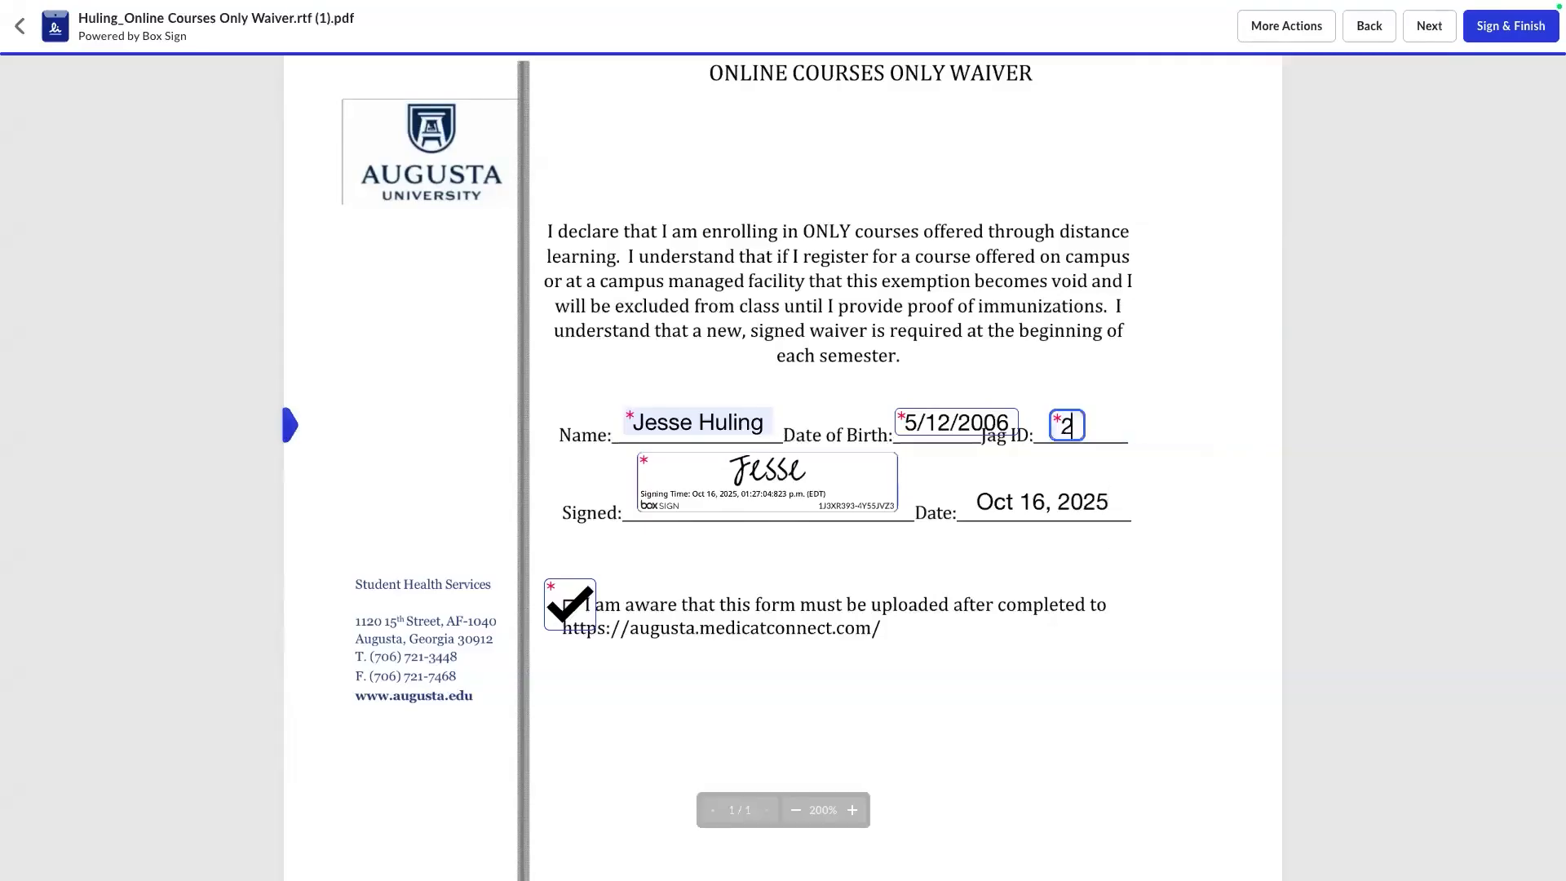
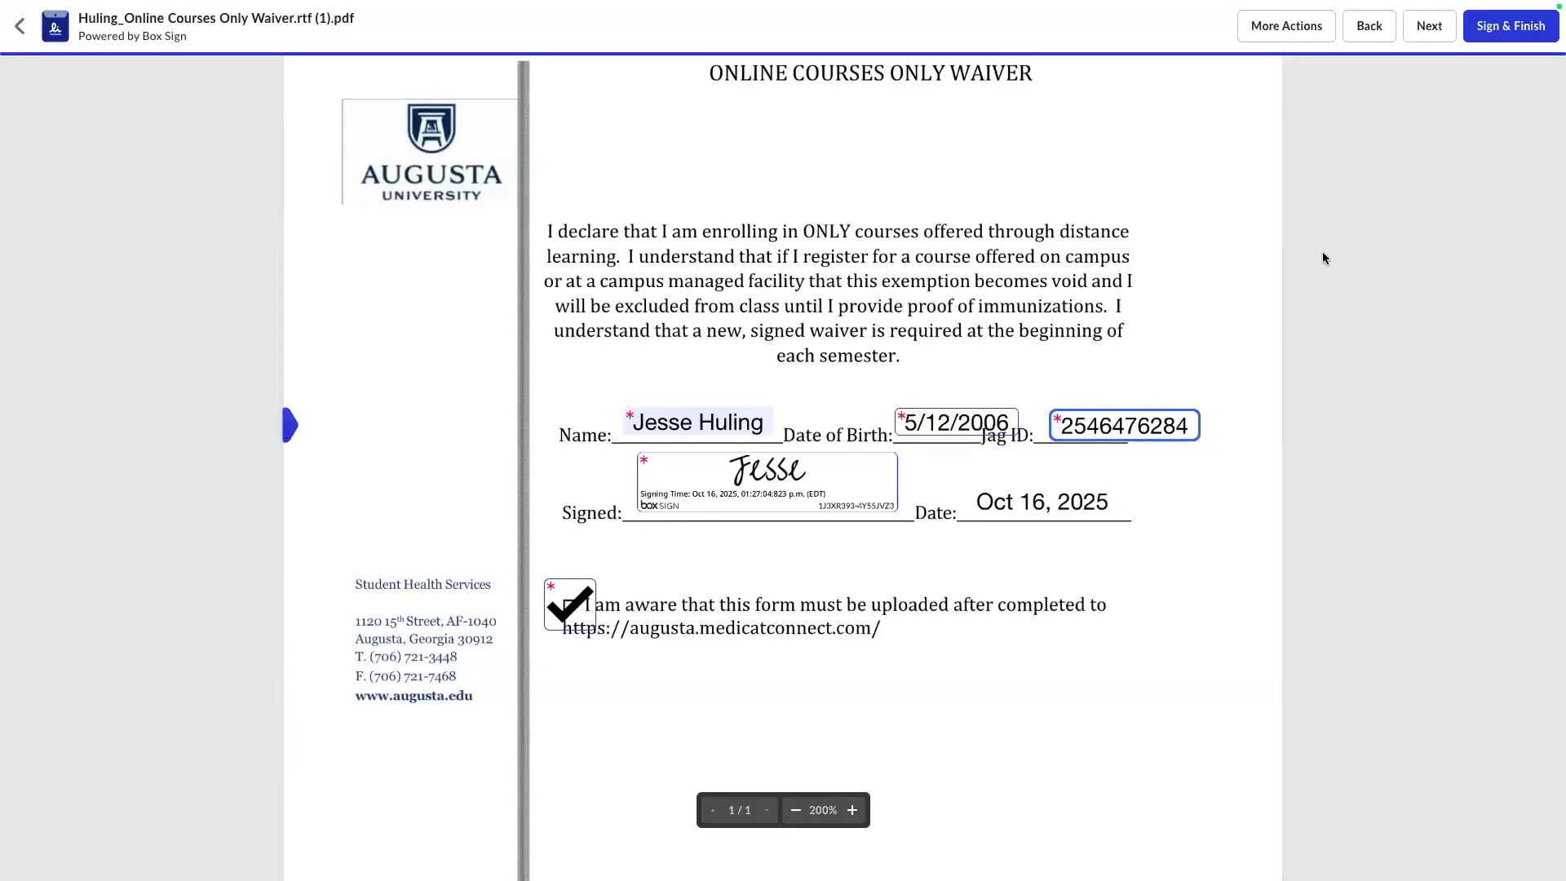
pyautogui.click(1523, 27)
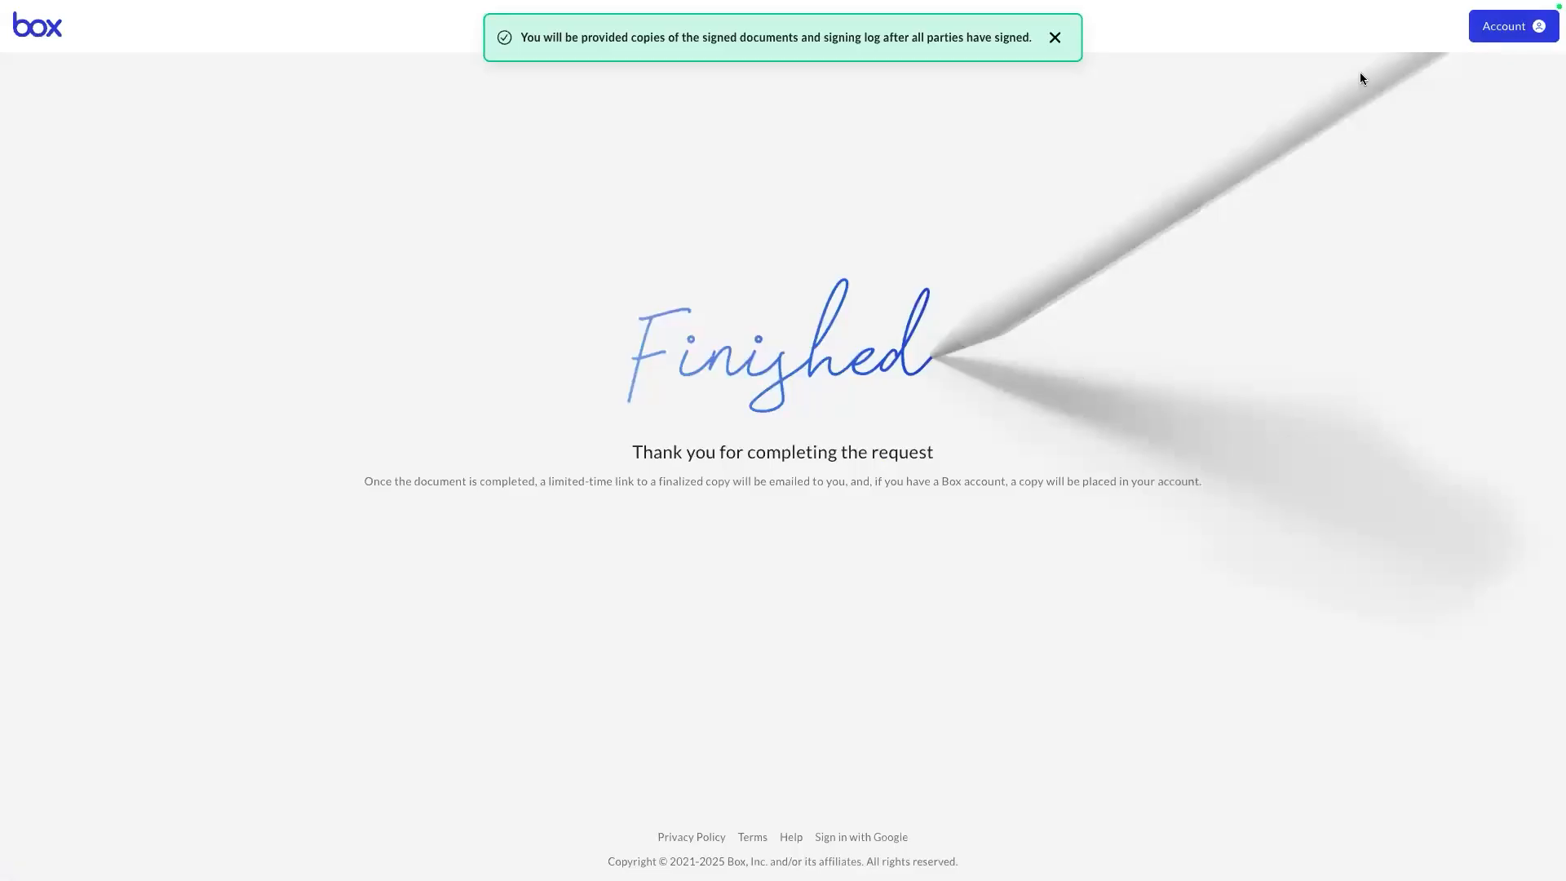
# Close the finished signing window and delete the pending batch-send request.
pyautogui.moveTo(1384, 284); pyautogui.dragTo(185, 4)
pyautogui.moveTo(175, 2)
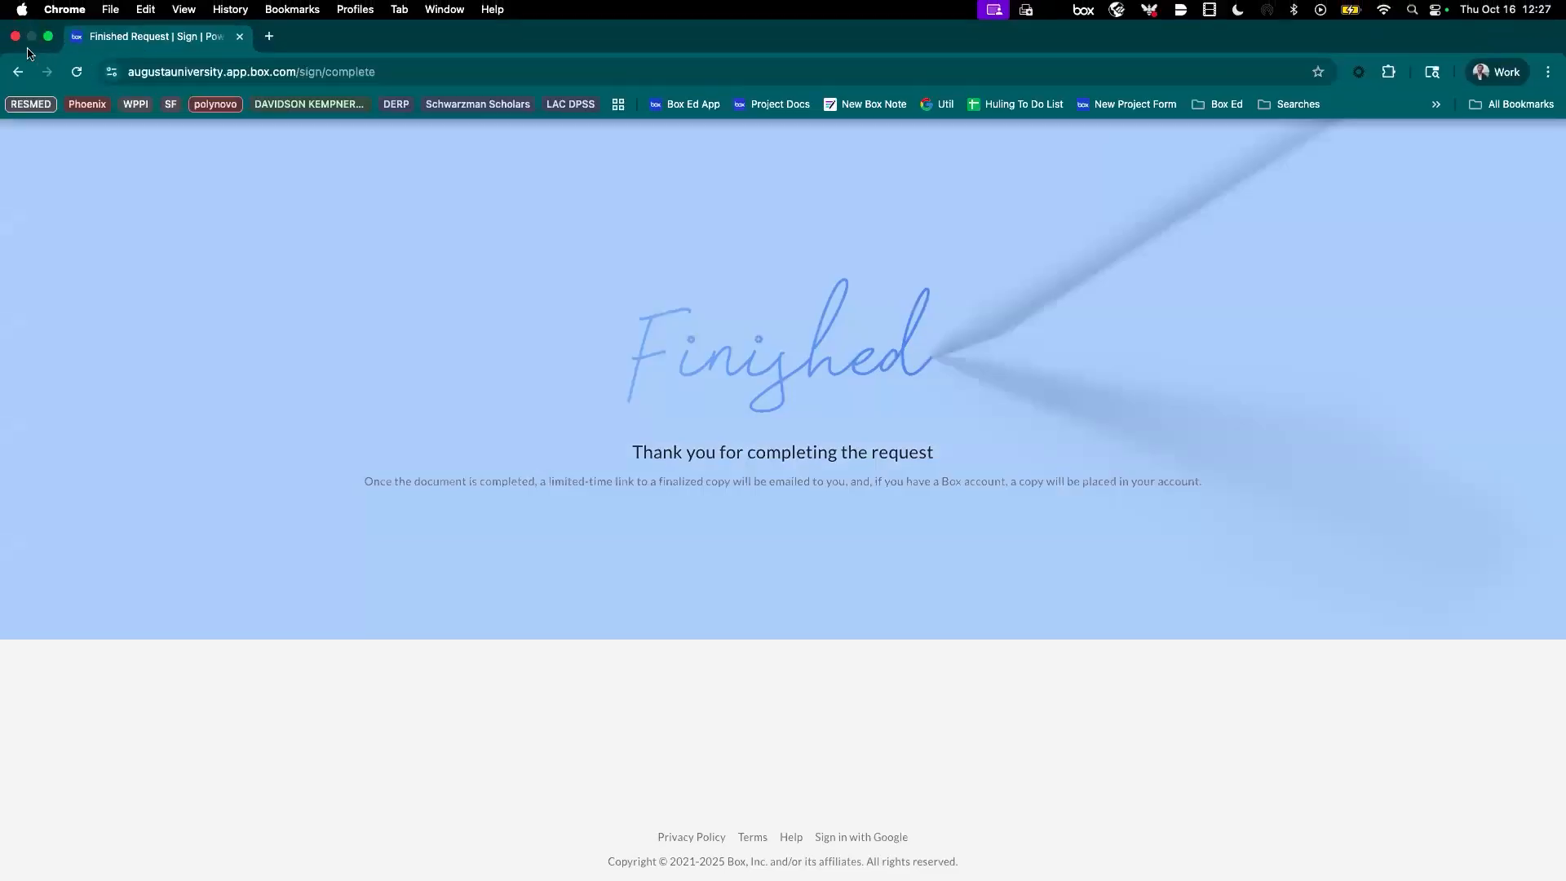
pyautogui.click(16, 37)
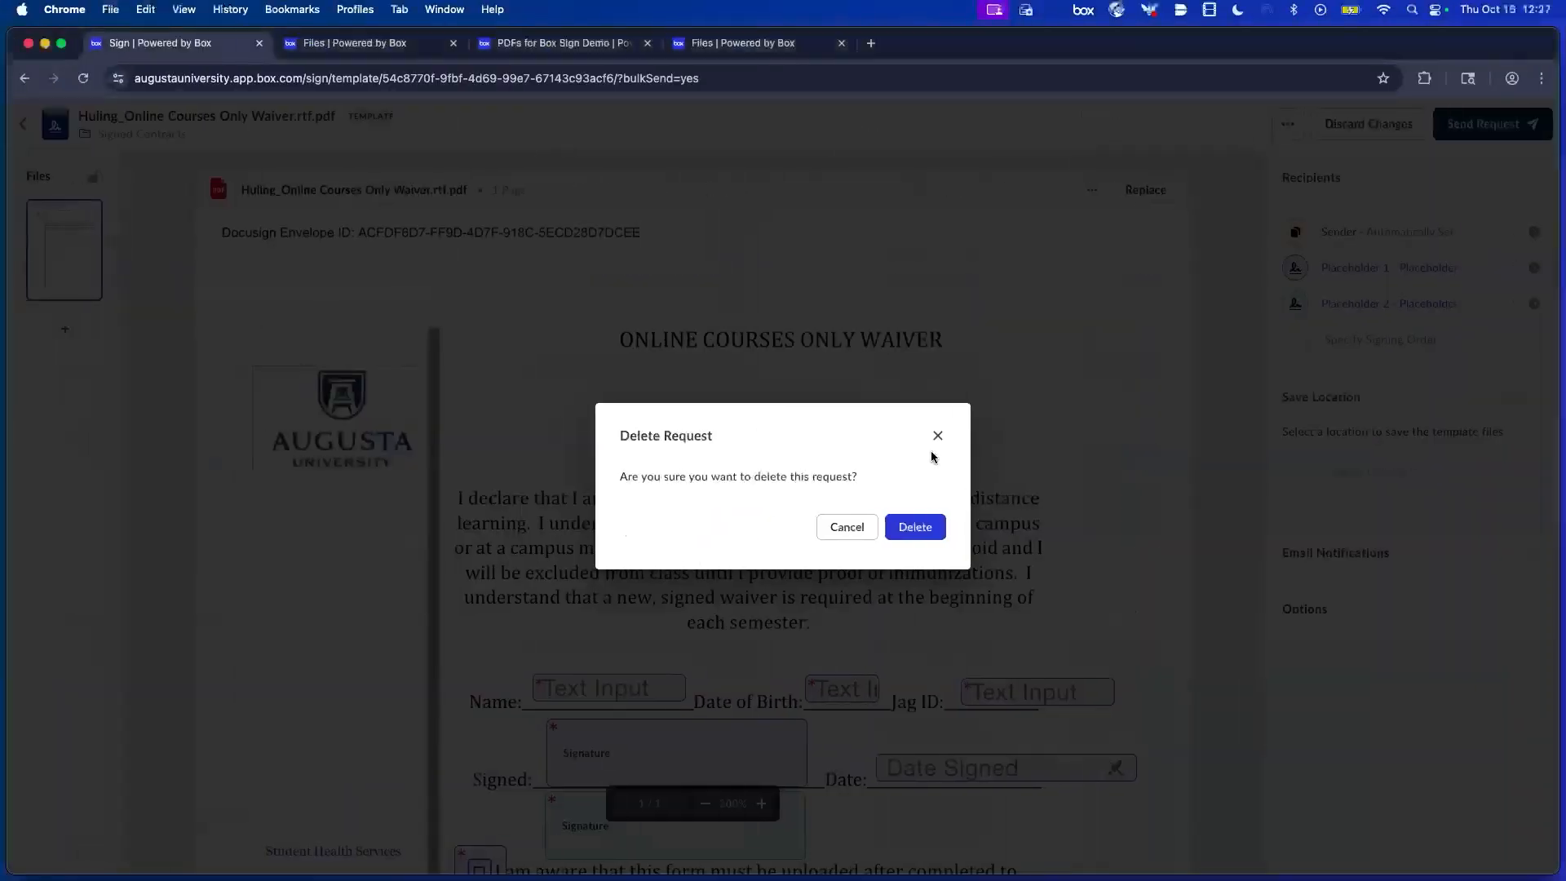
pyautogui.click(938, 436)
pyautogui.click(948, 334)
pyautogui.click(914, 530)
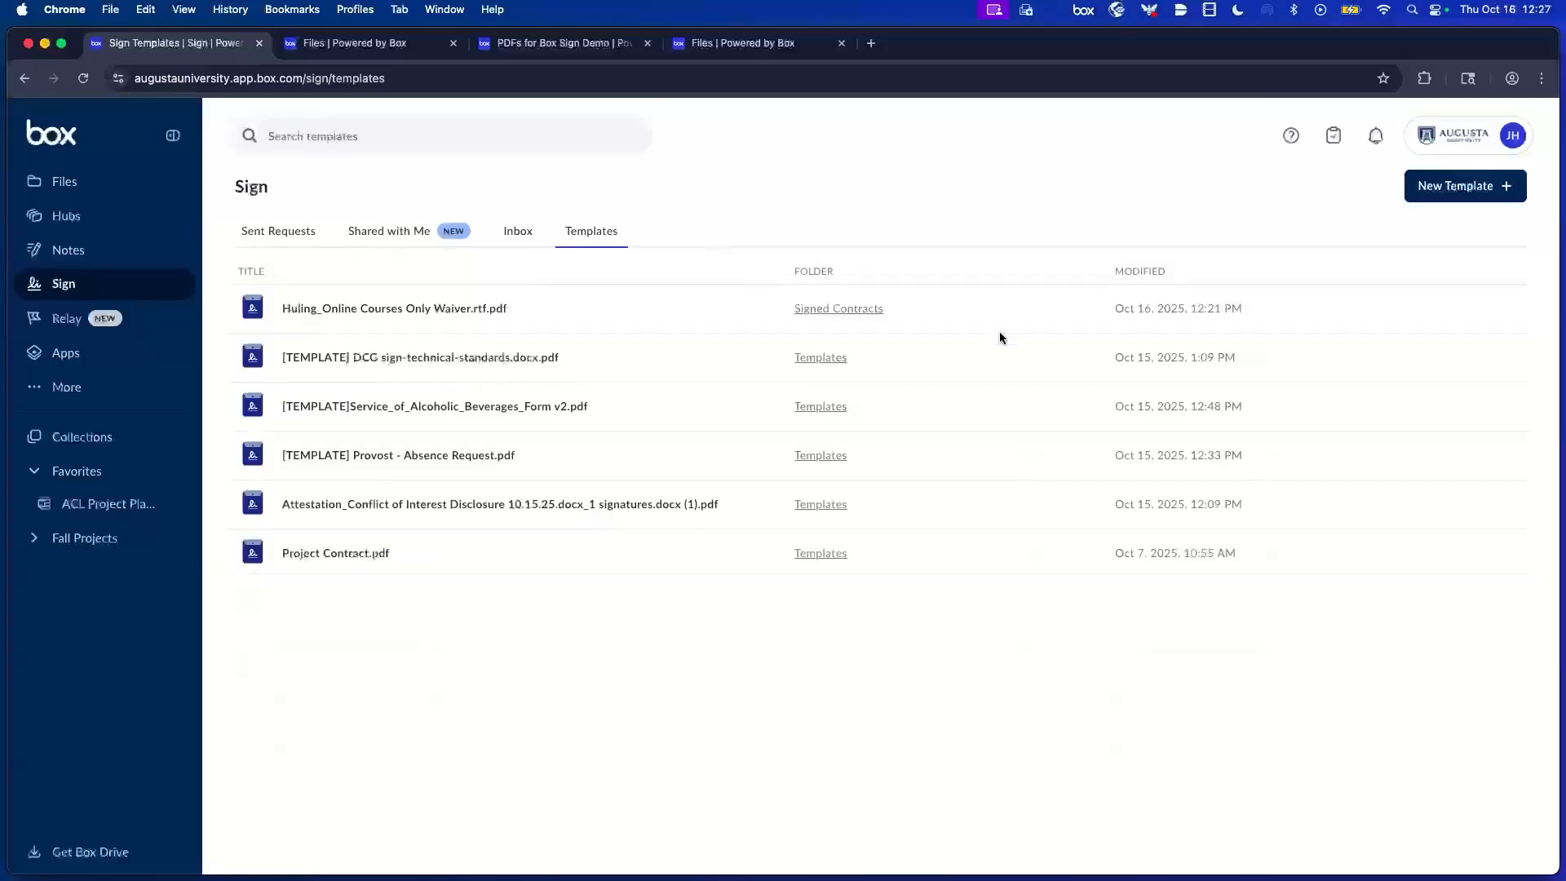
# Open the Service of Alcoholic Beverages Form template for editing, then exit discarding changes.
pyautogui.moveTo(1310, 354)
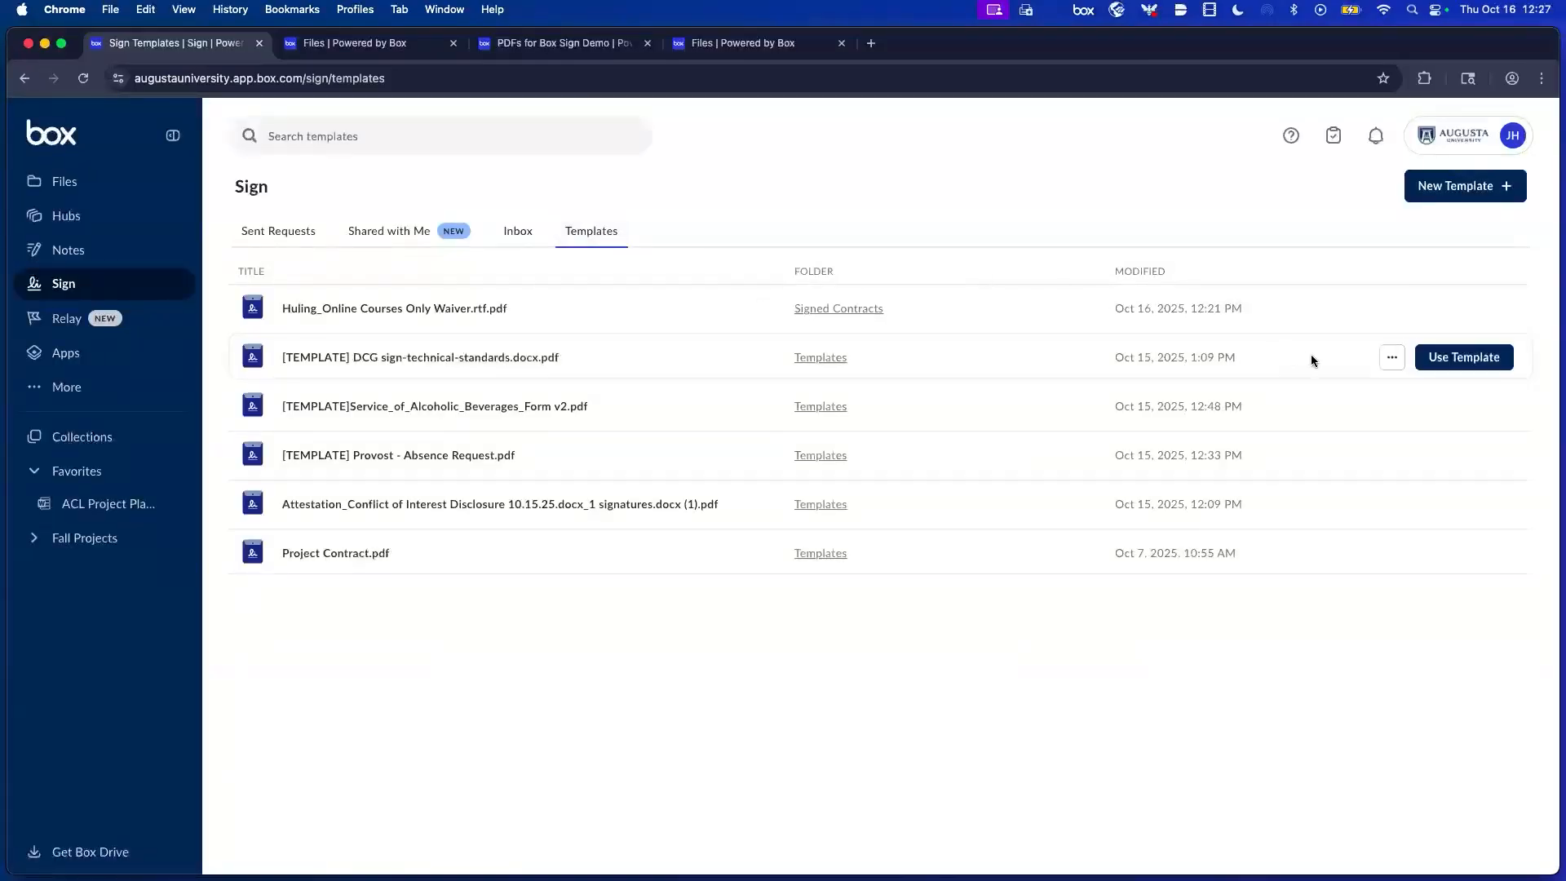
pyautogui.click(1393, 359)
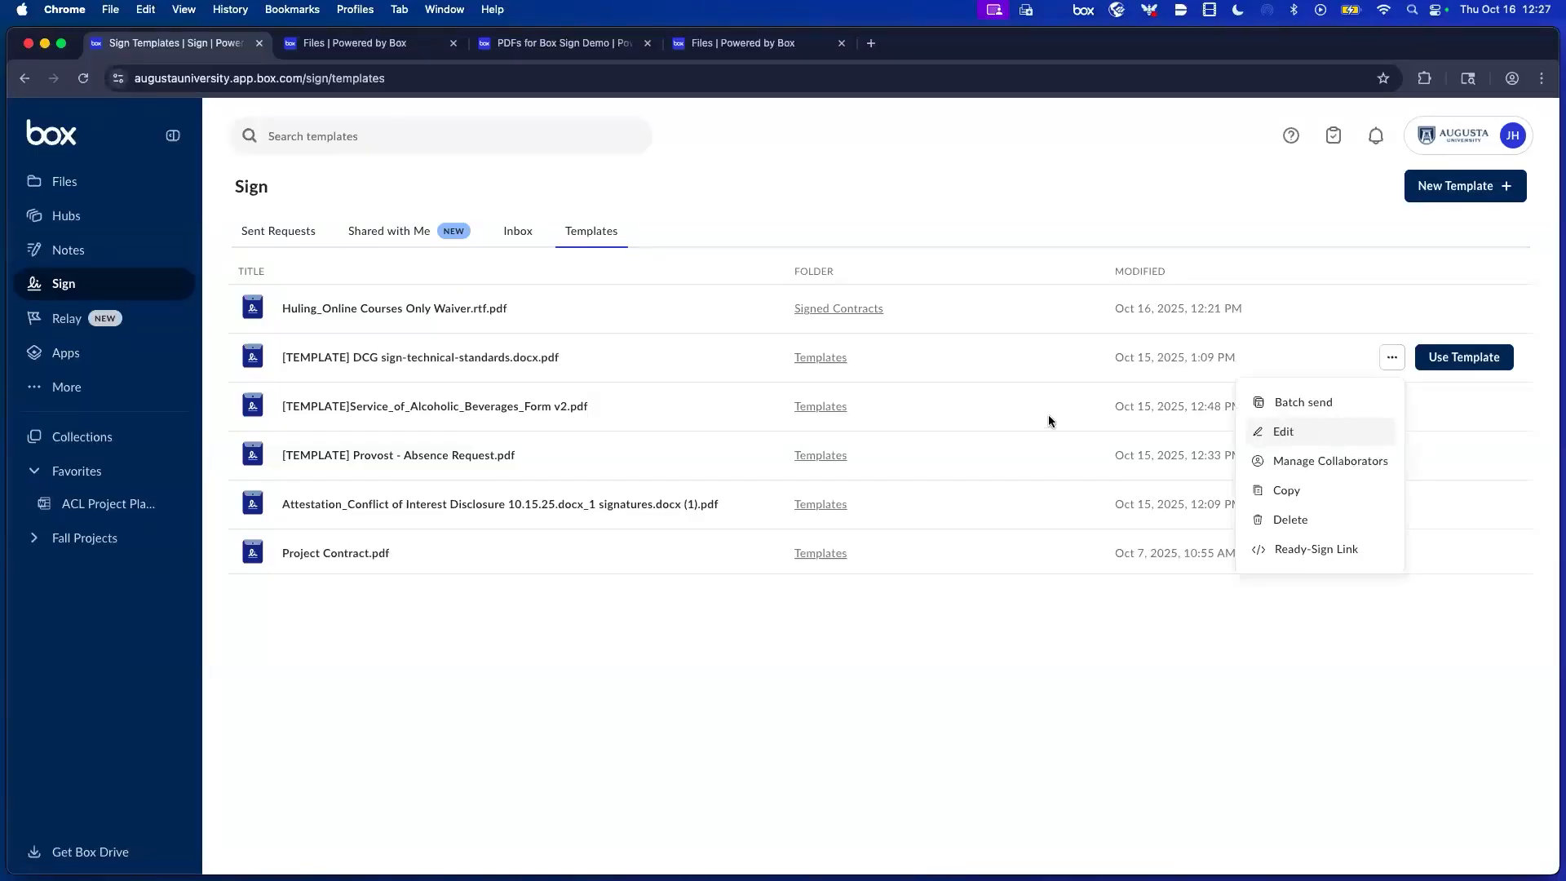
pyautogui.click(834, 410)
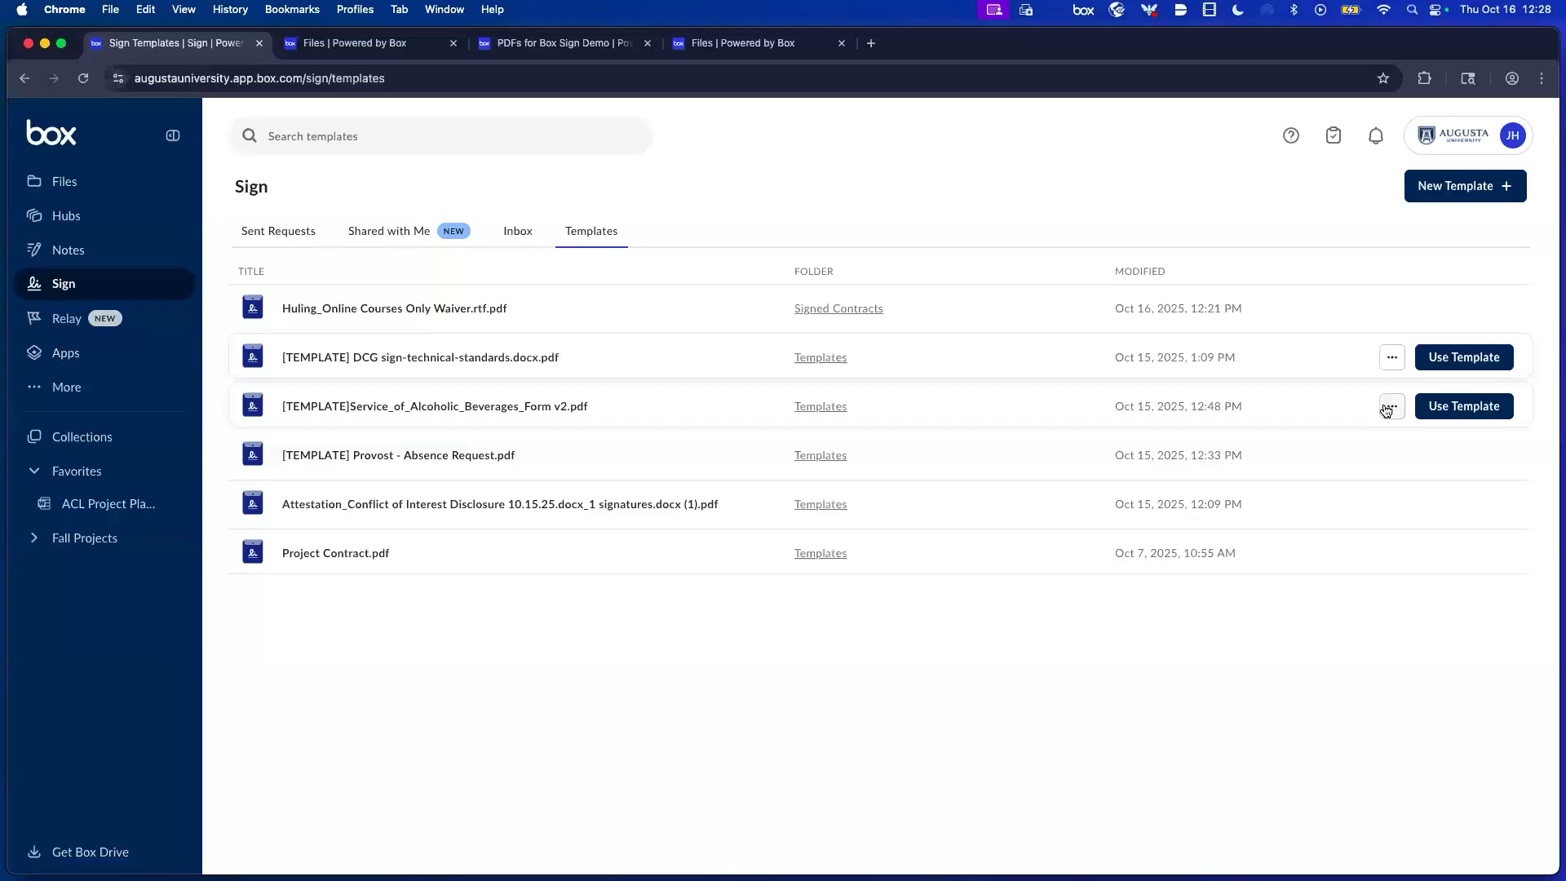
pyautogui.click(1391, 406)
pyautogui.click(1304, 482)
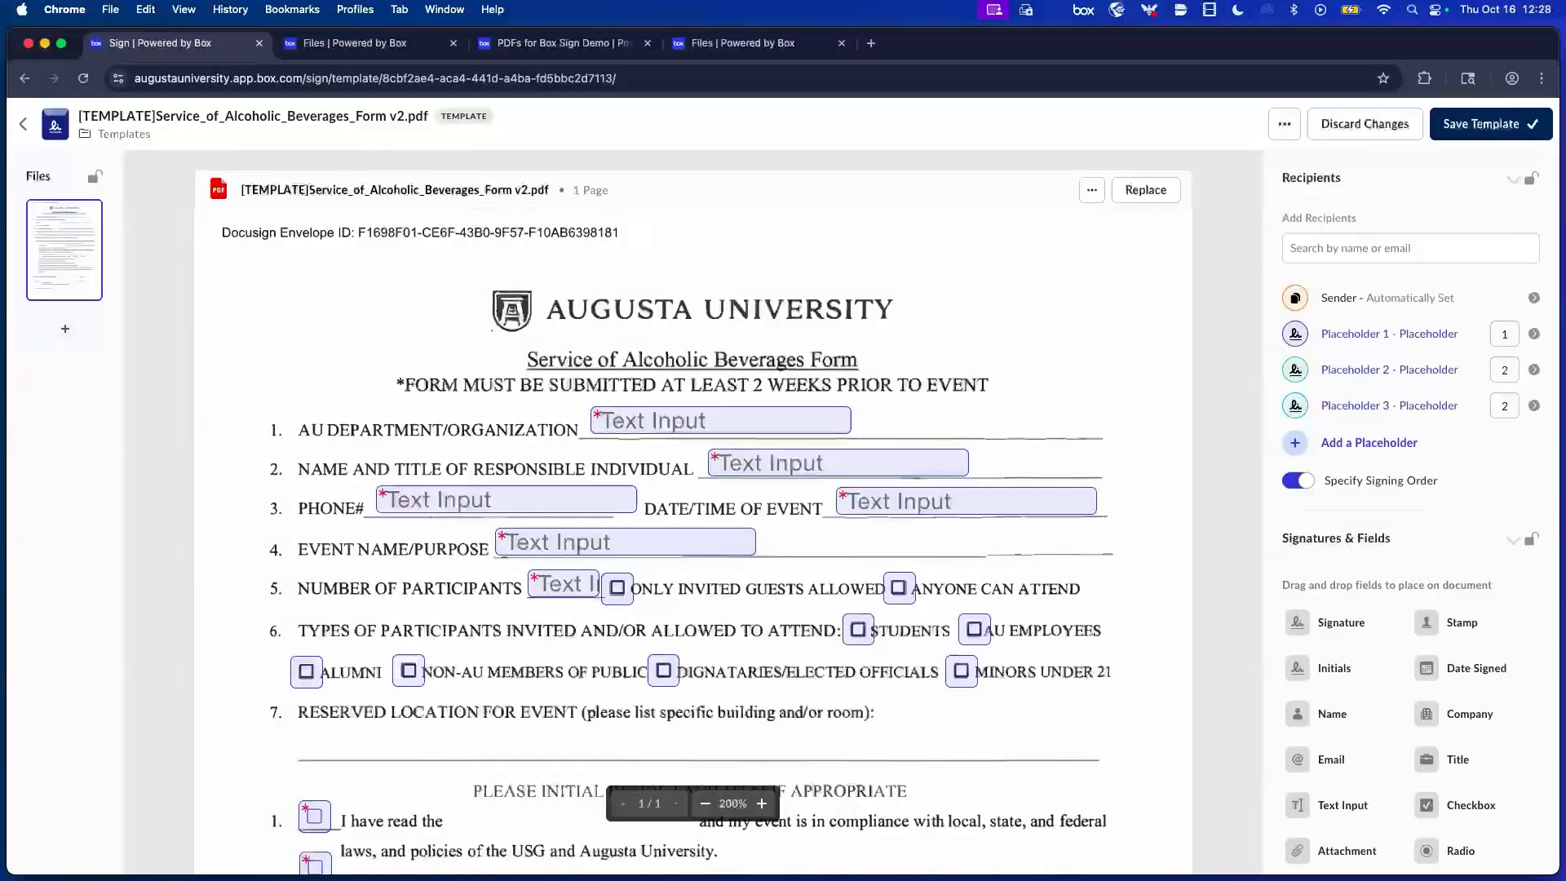
pyautogui.click(26, 127)
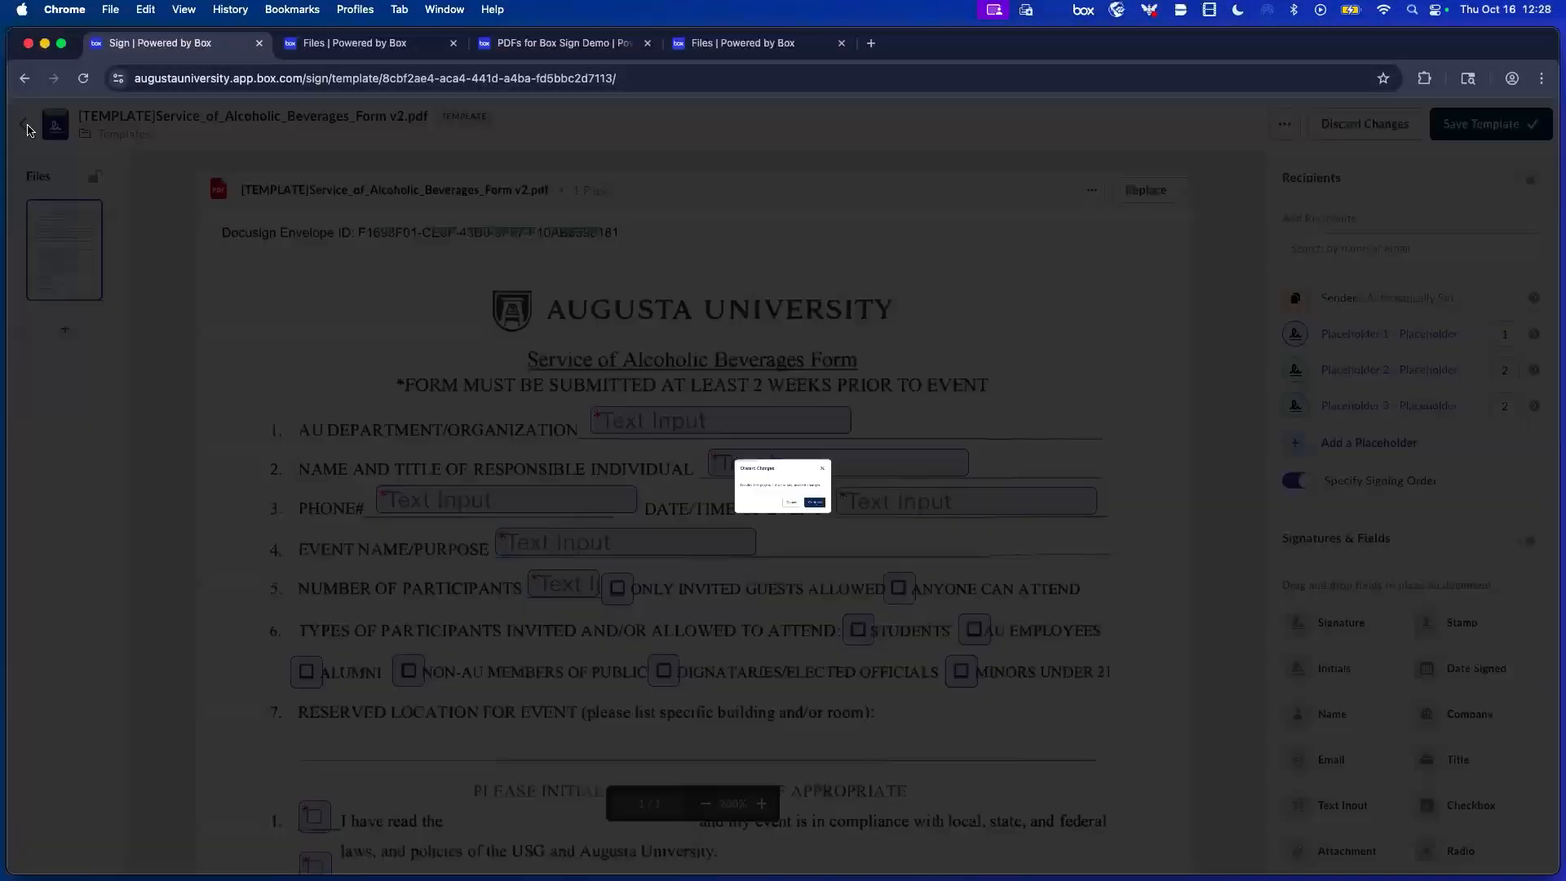
pyautogui.click(891, 539)
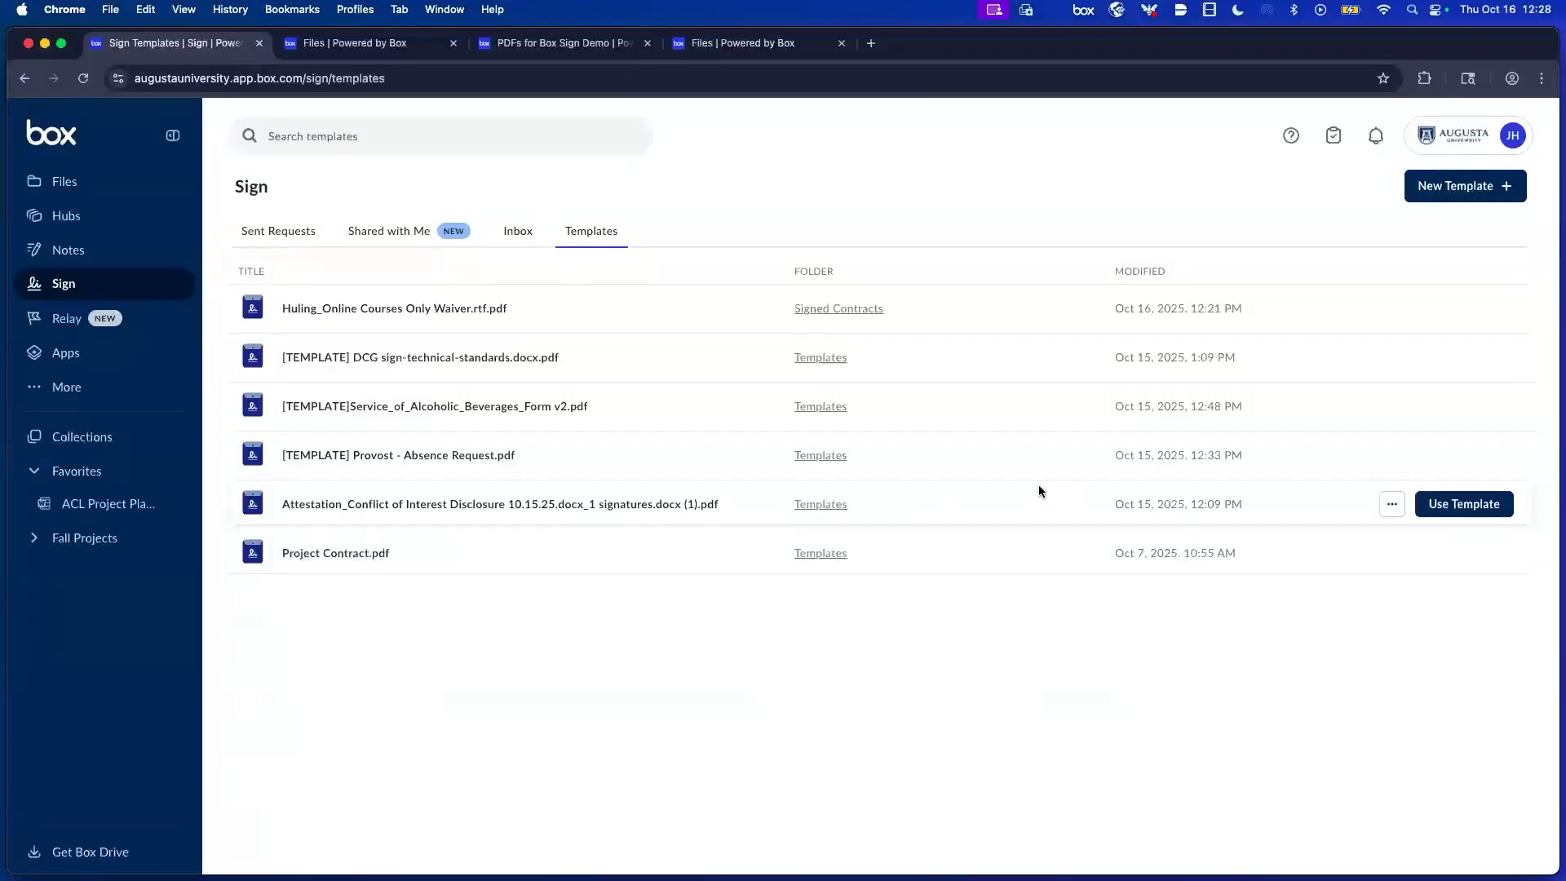
# Rename the Alcoholic Beverages Form from v2 to v5 in the Templates folder, then reload Sign Templates.
pyautogui.keyDown('super'); pyautogui.click(836, 509); pyautogui.keyUp('super')
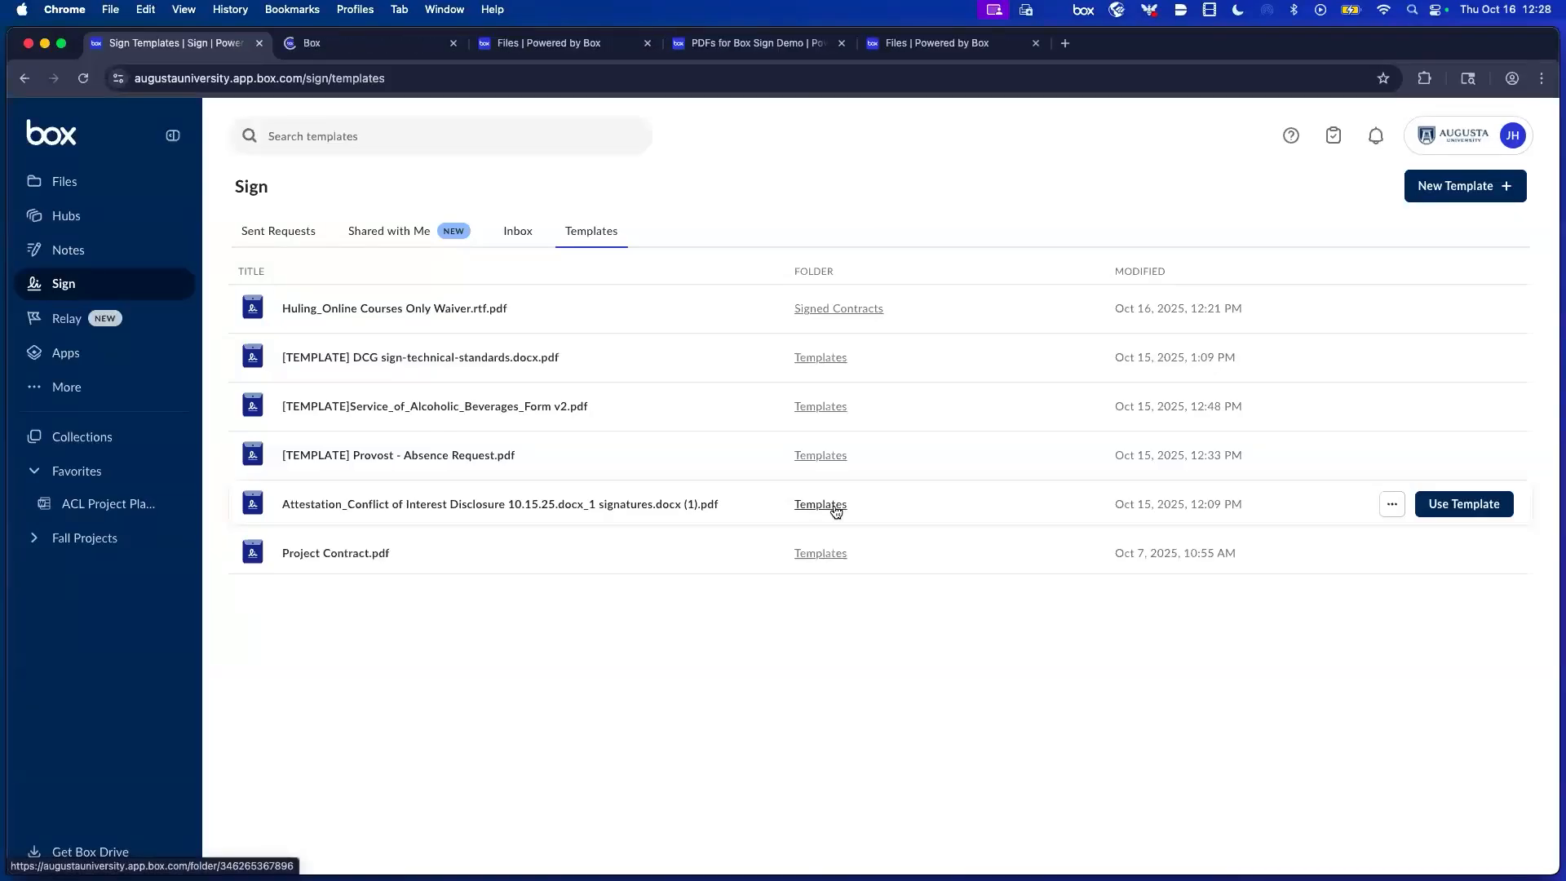
pyautogui.click(406, 47)
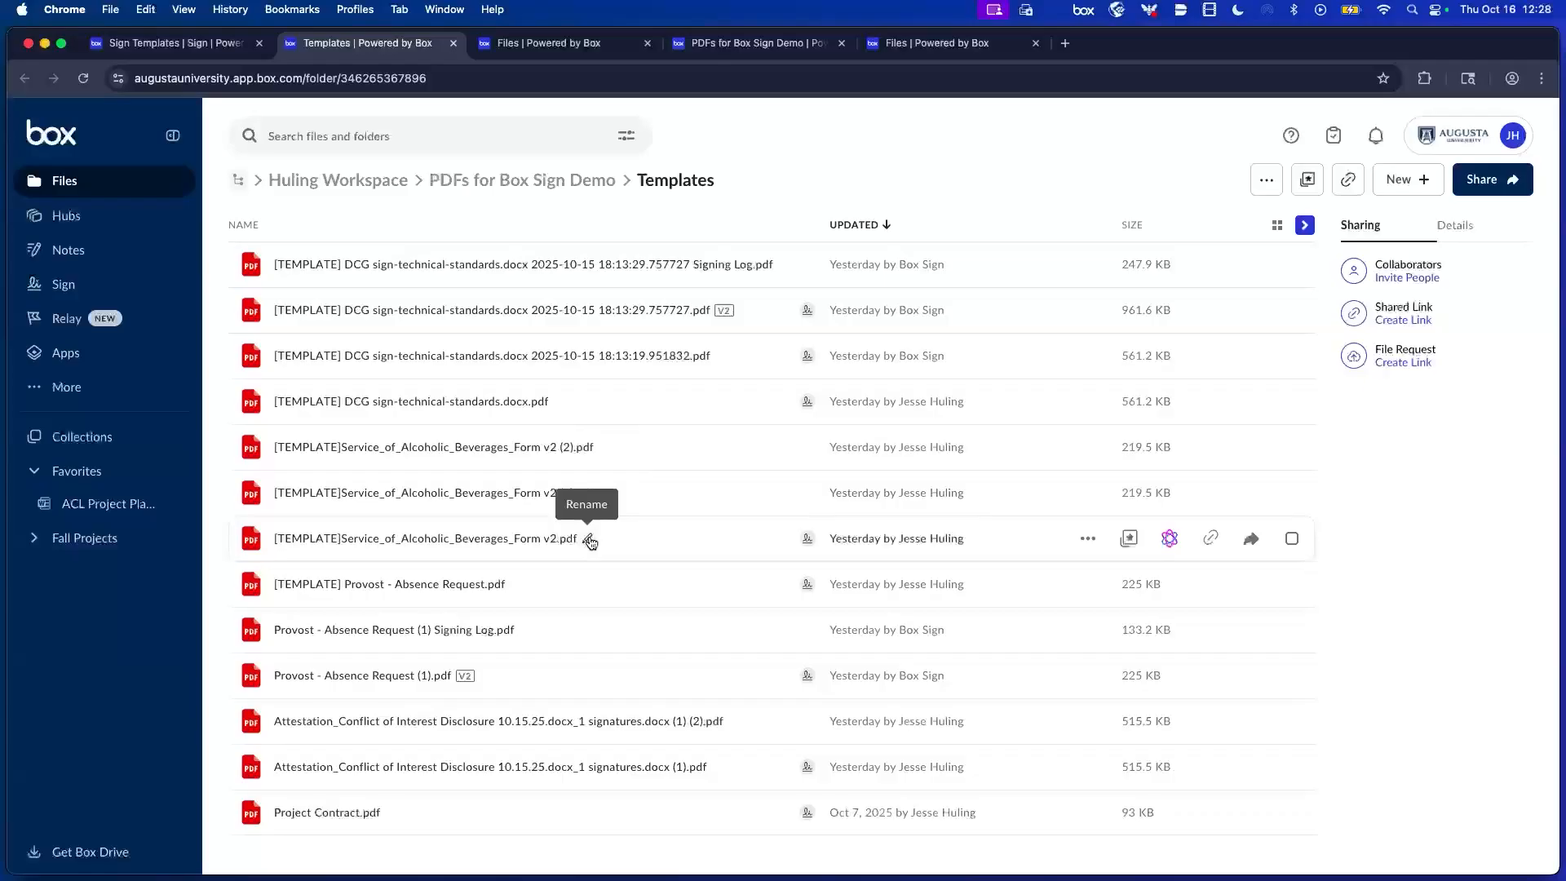
pyautogui.click(588, 540)
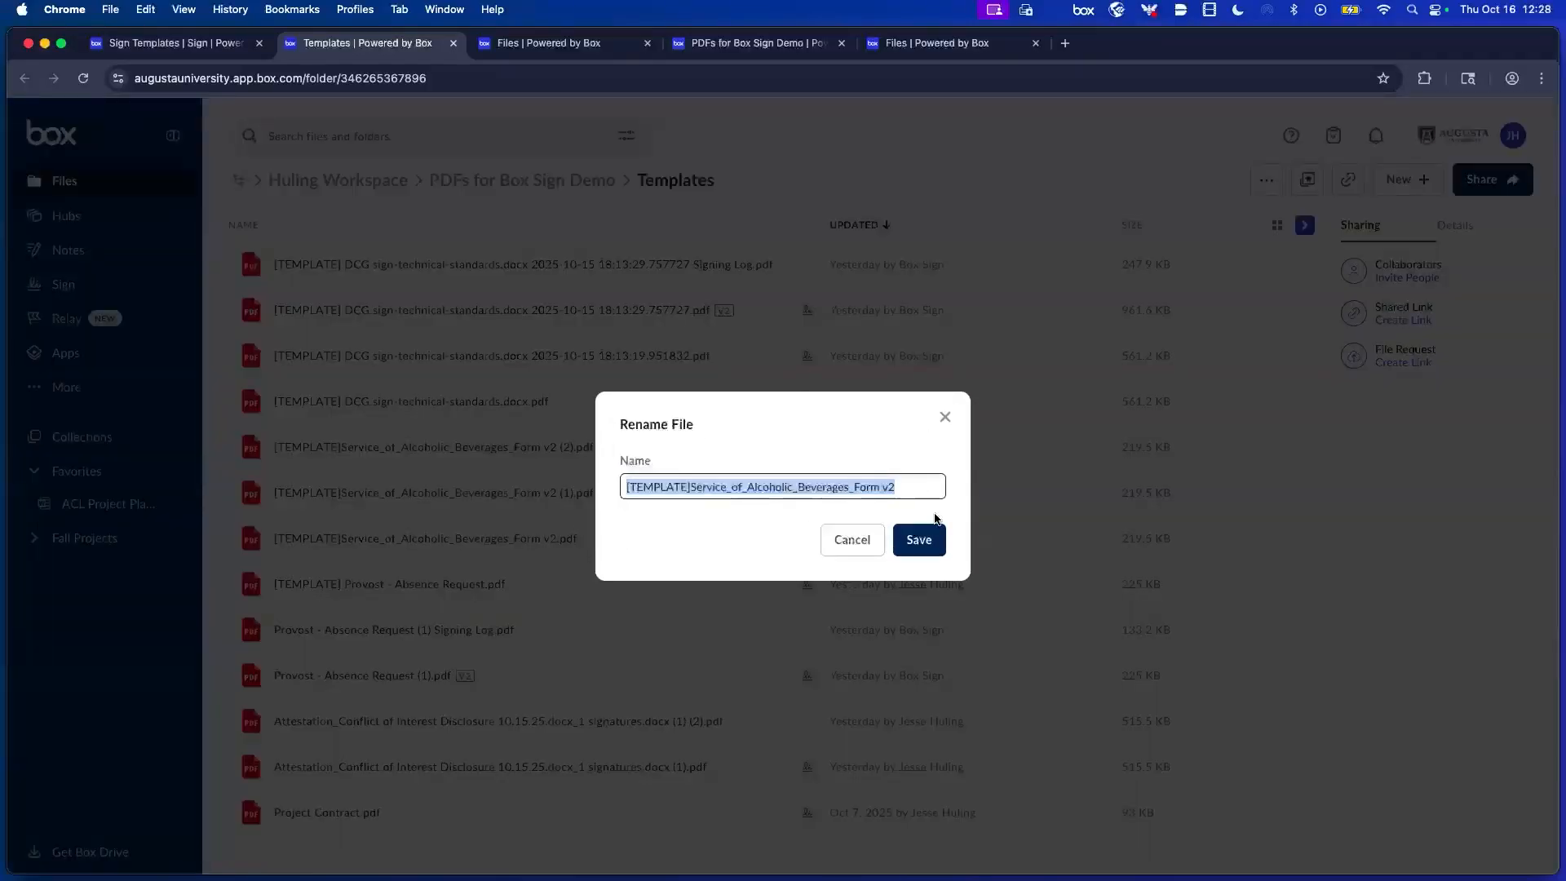
pyautogui.click(929, 487)
pyautogui.press('BackSpace')
pyautogui.write('5')
pyautogui.press('Return')
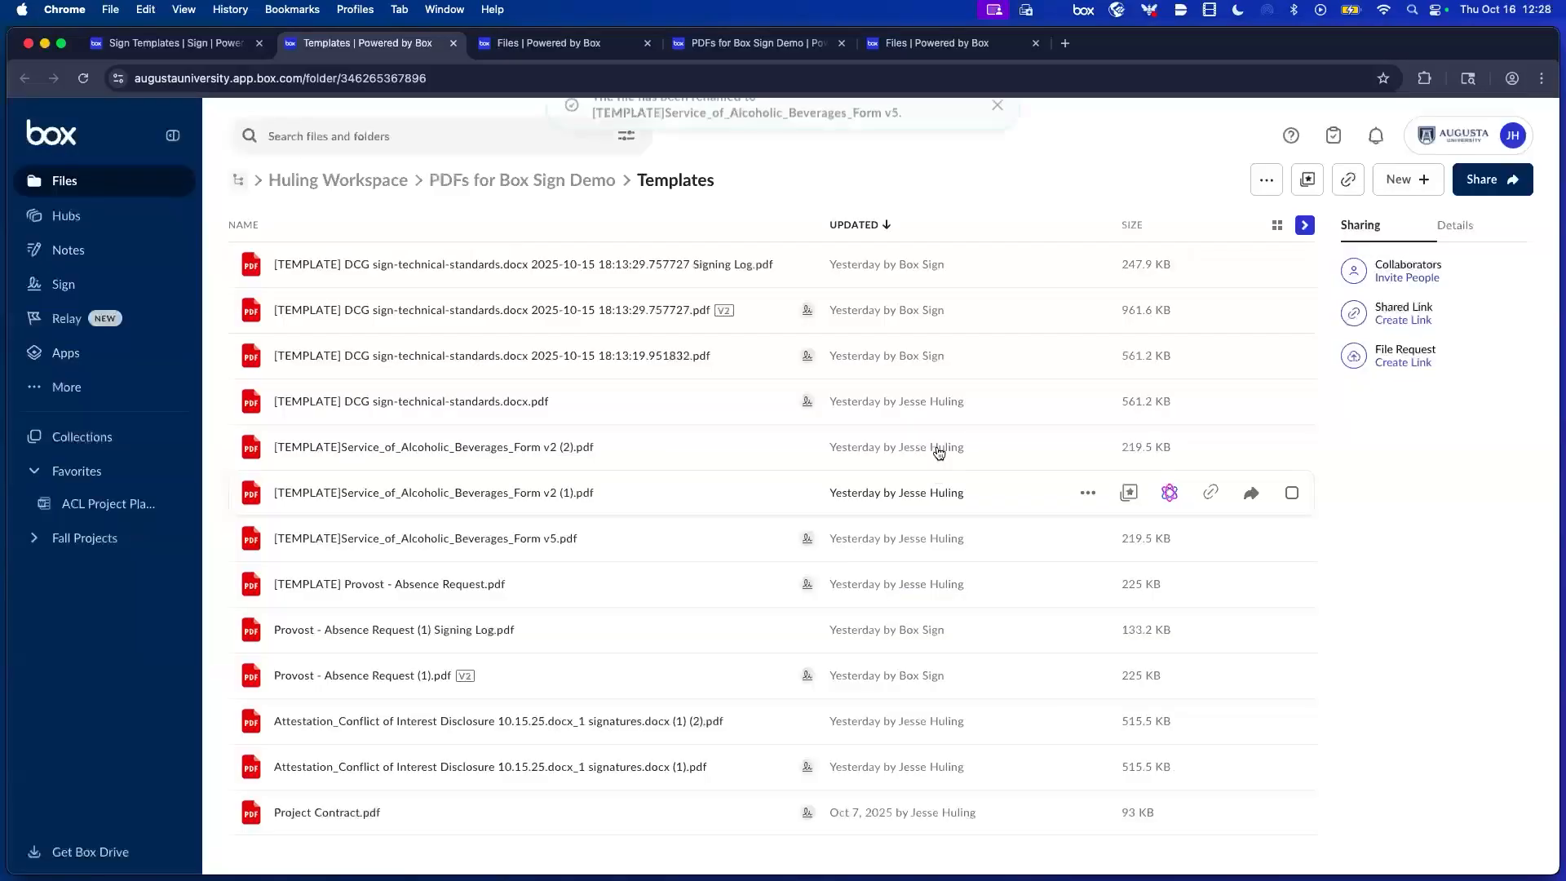
pyautogui.click(995, 136)
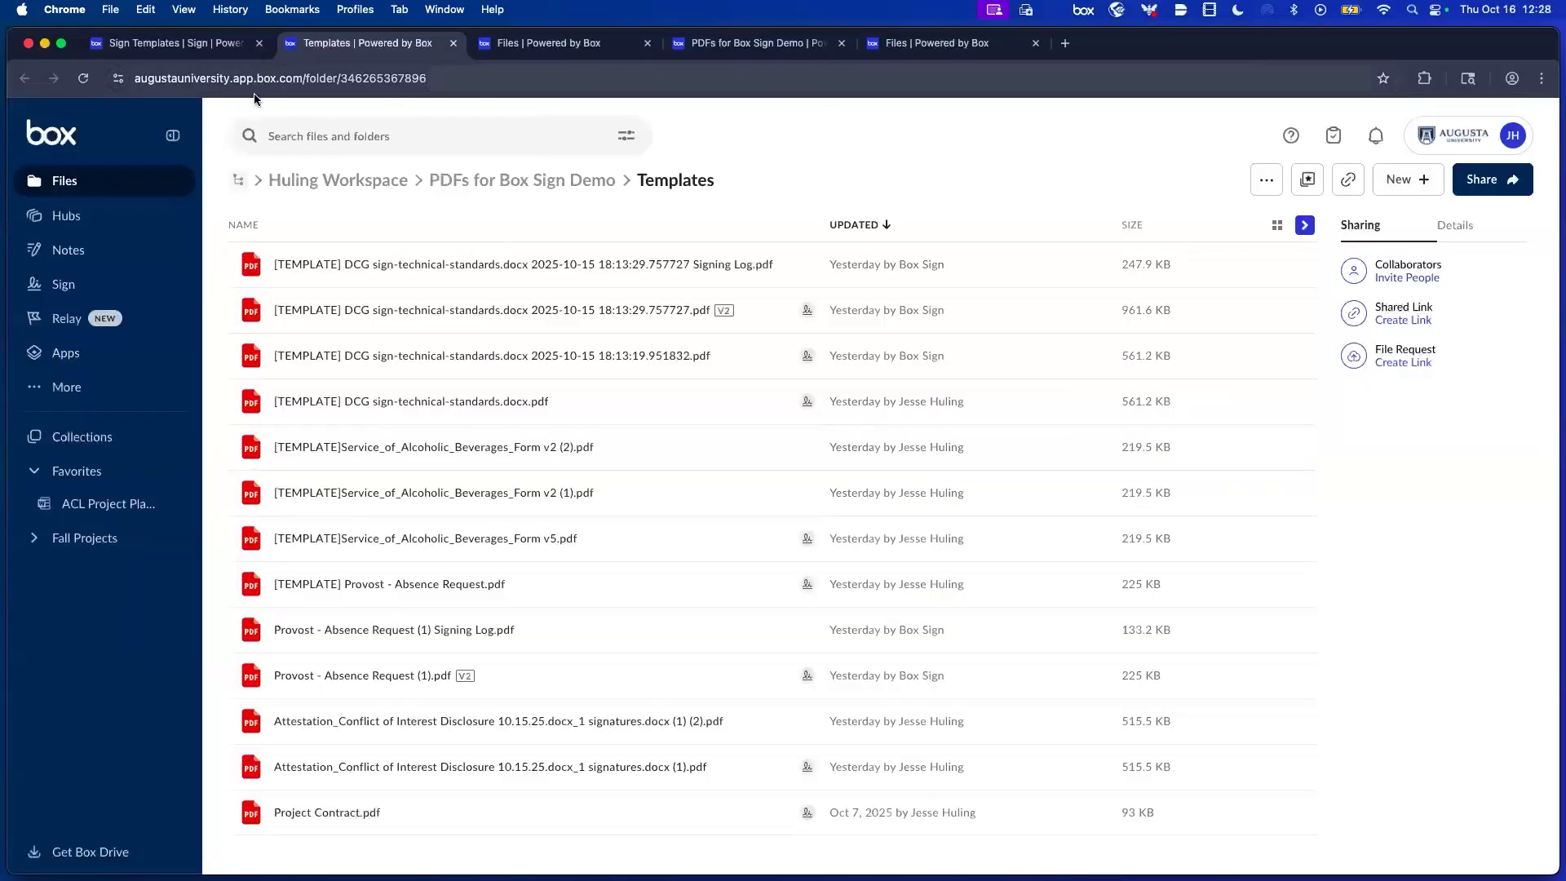
pyautogui.hotkey('ctrl', 'shift', 'Tab')
pyautogui.press('super+r')
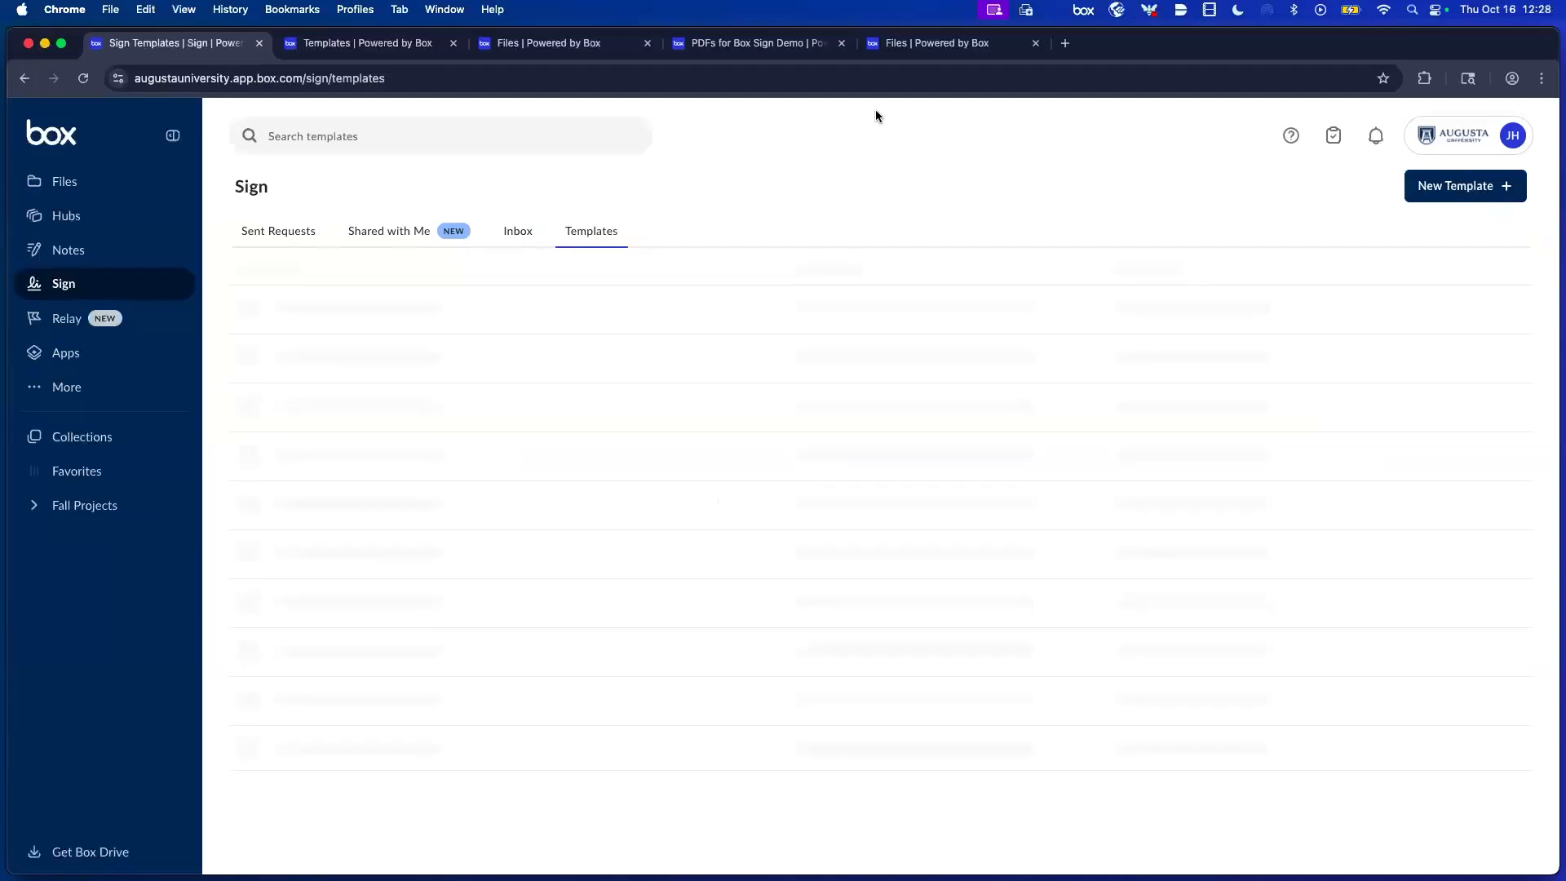
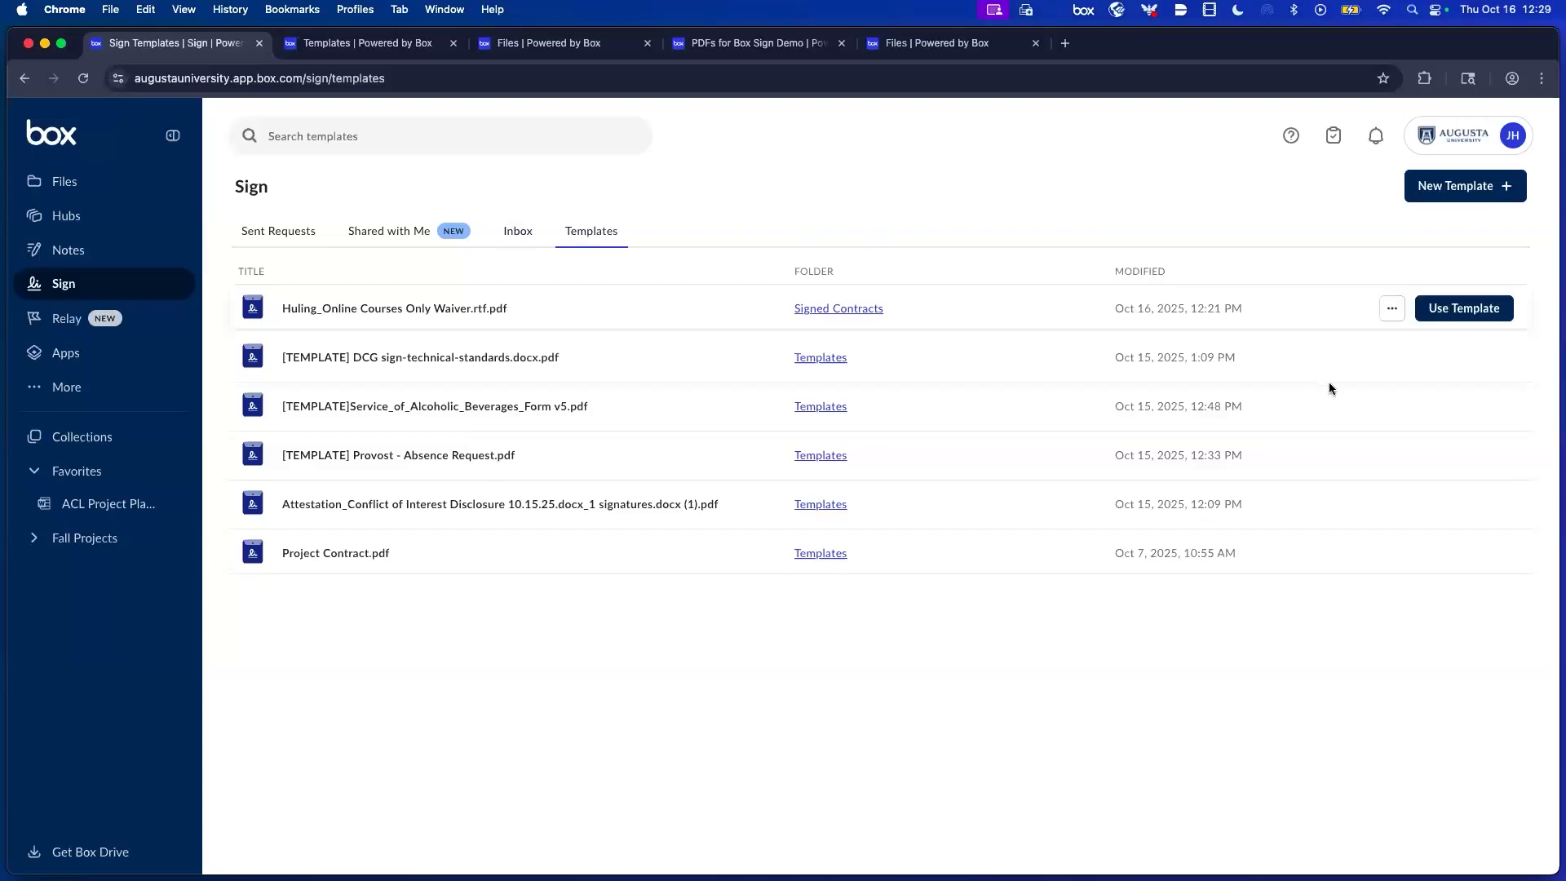
# Start a new sign request from the Service_of_Alcoholic_Beverages_Form v5 template.
pyautogui.moveTo(1402, 412)
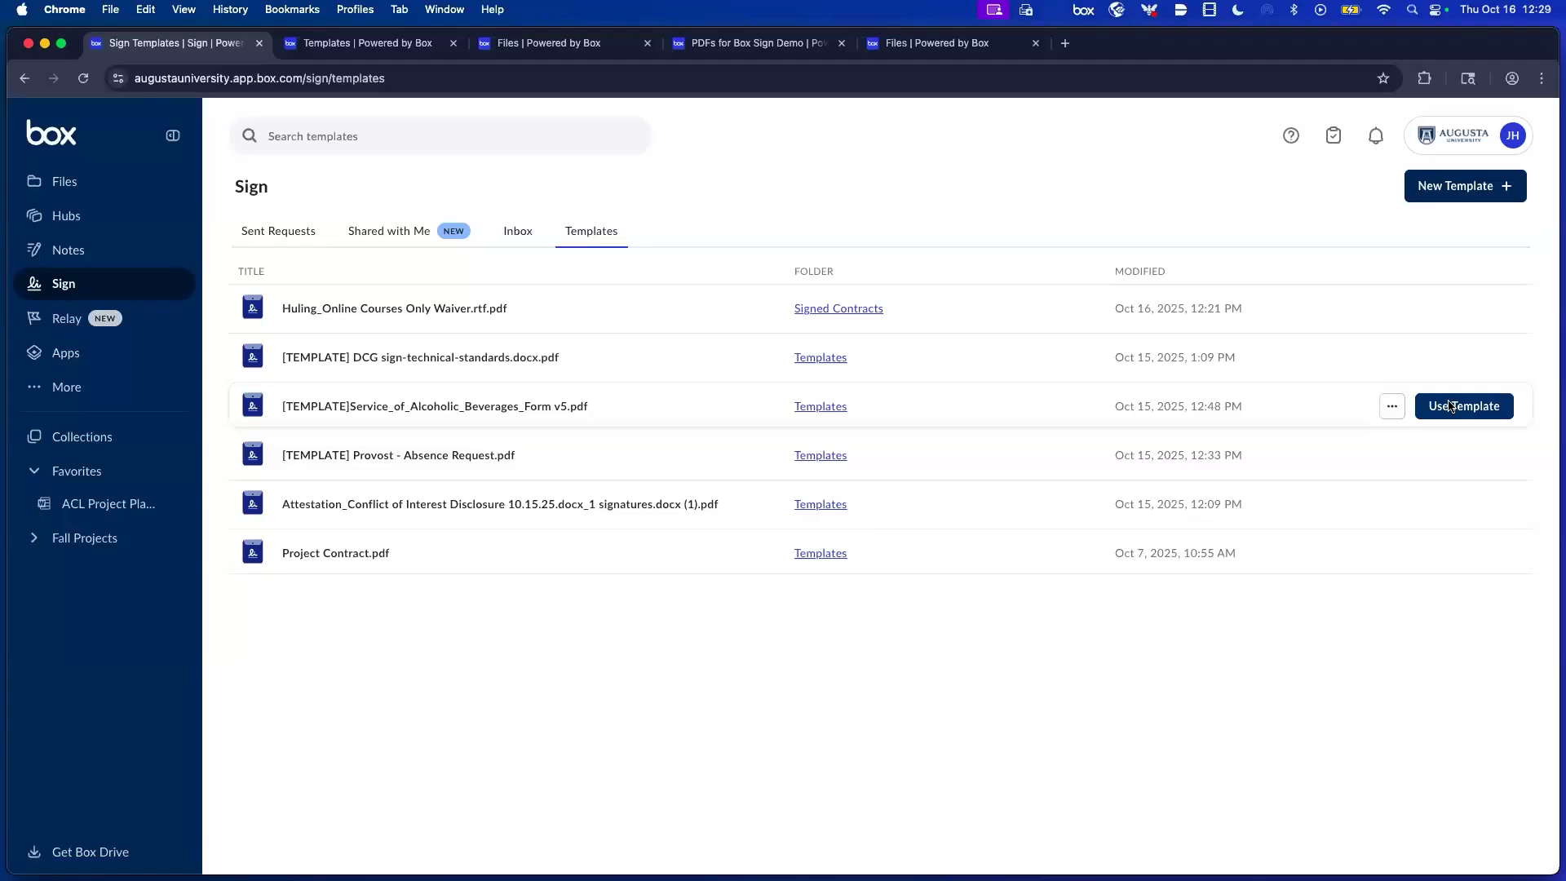
pyautogui.click(1399, 406)
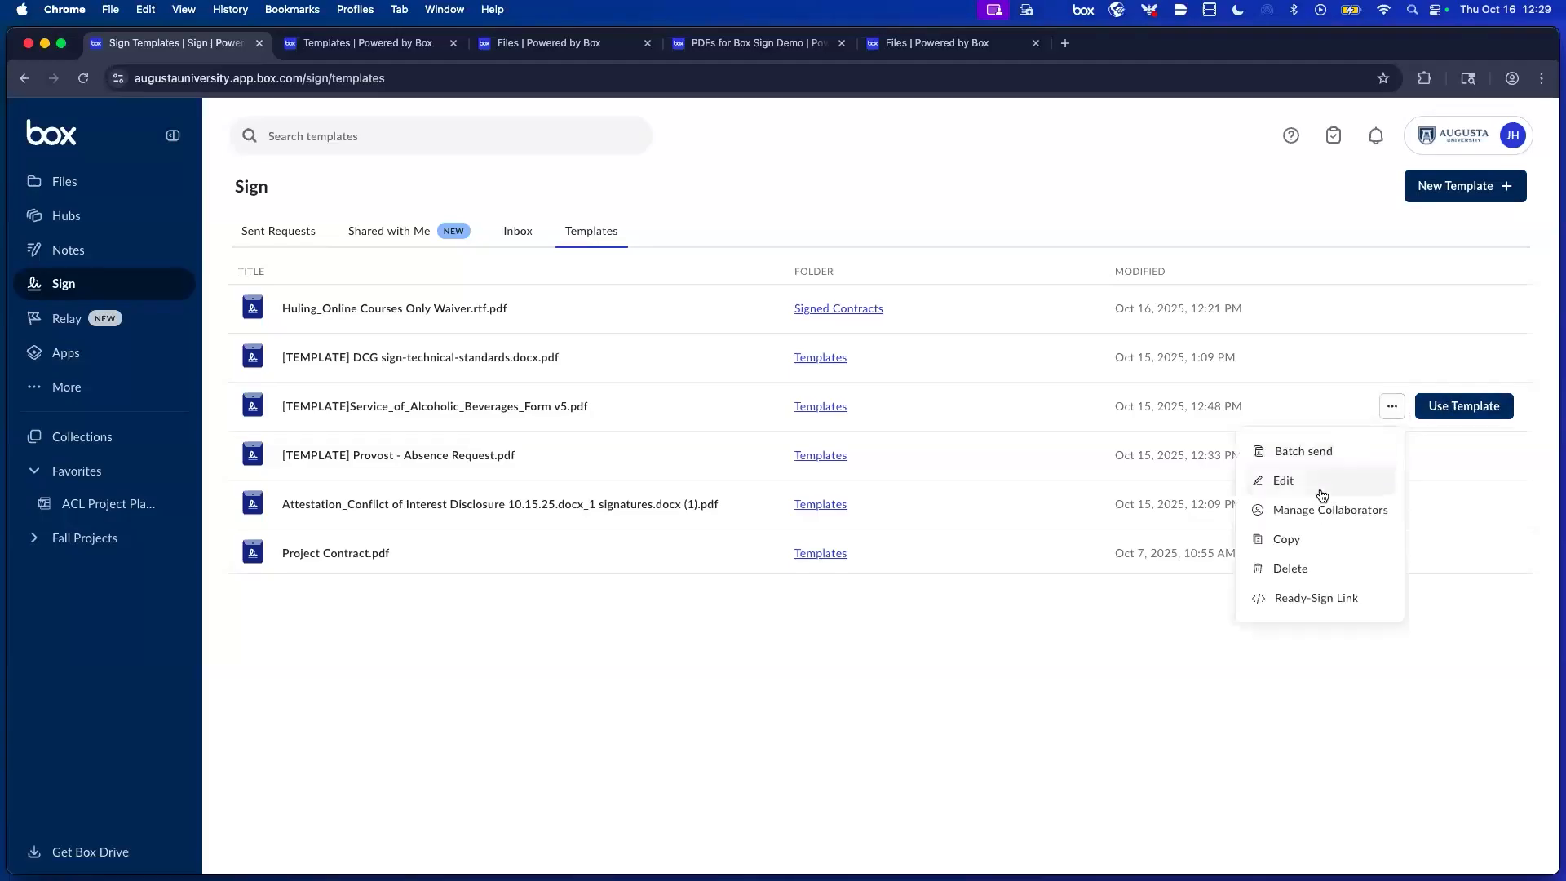
pyautogui.click(1475, 420)
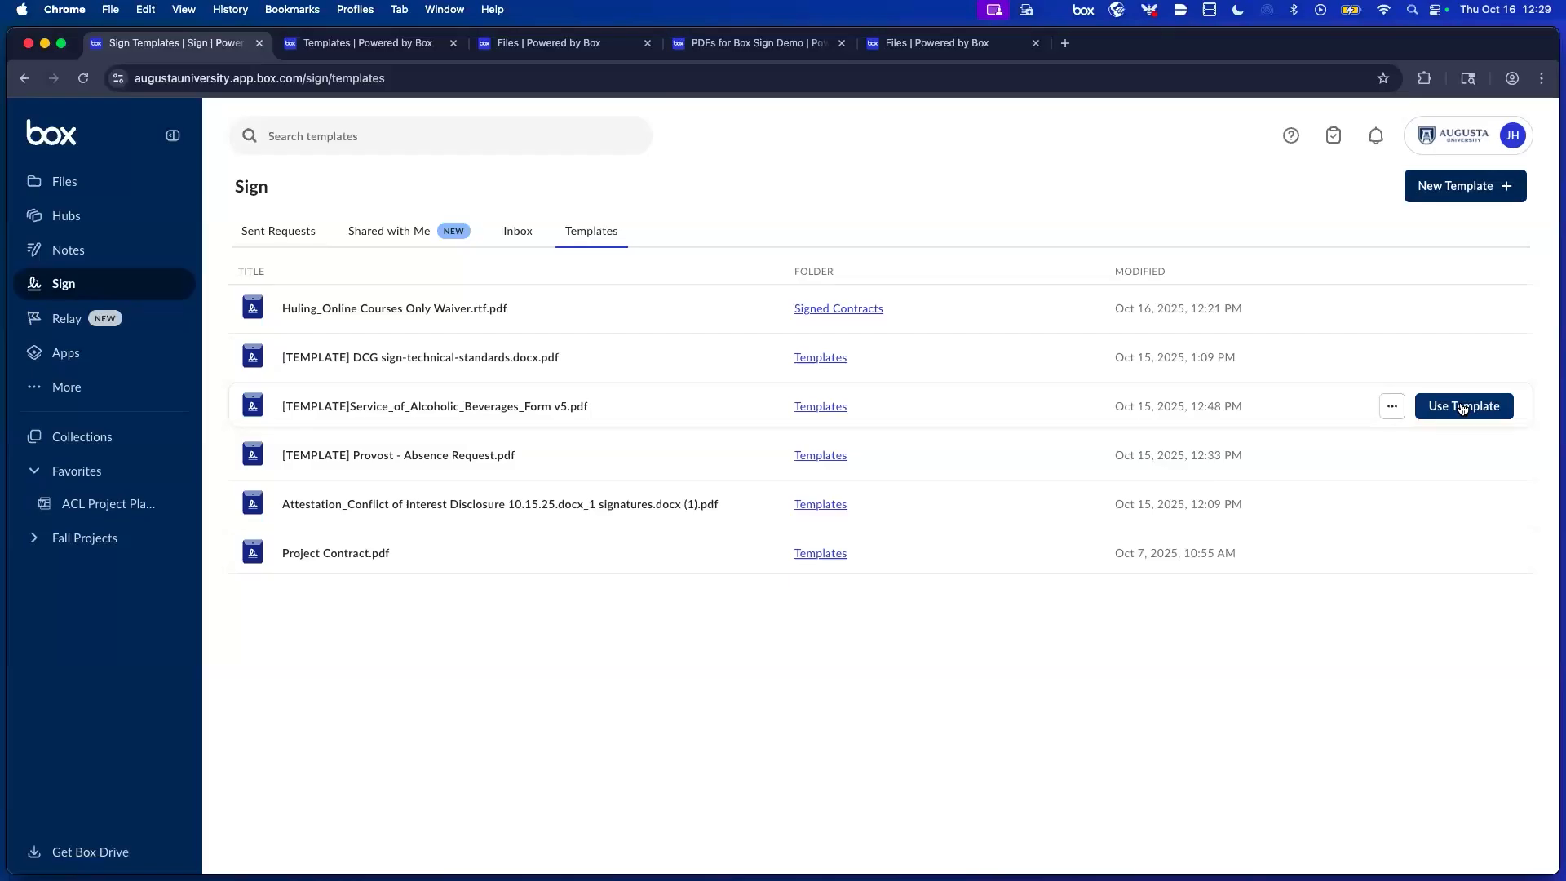
pyautogui.click(1463, 407)
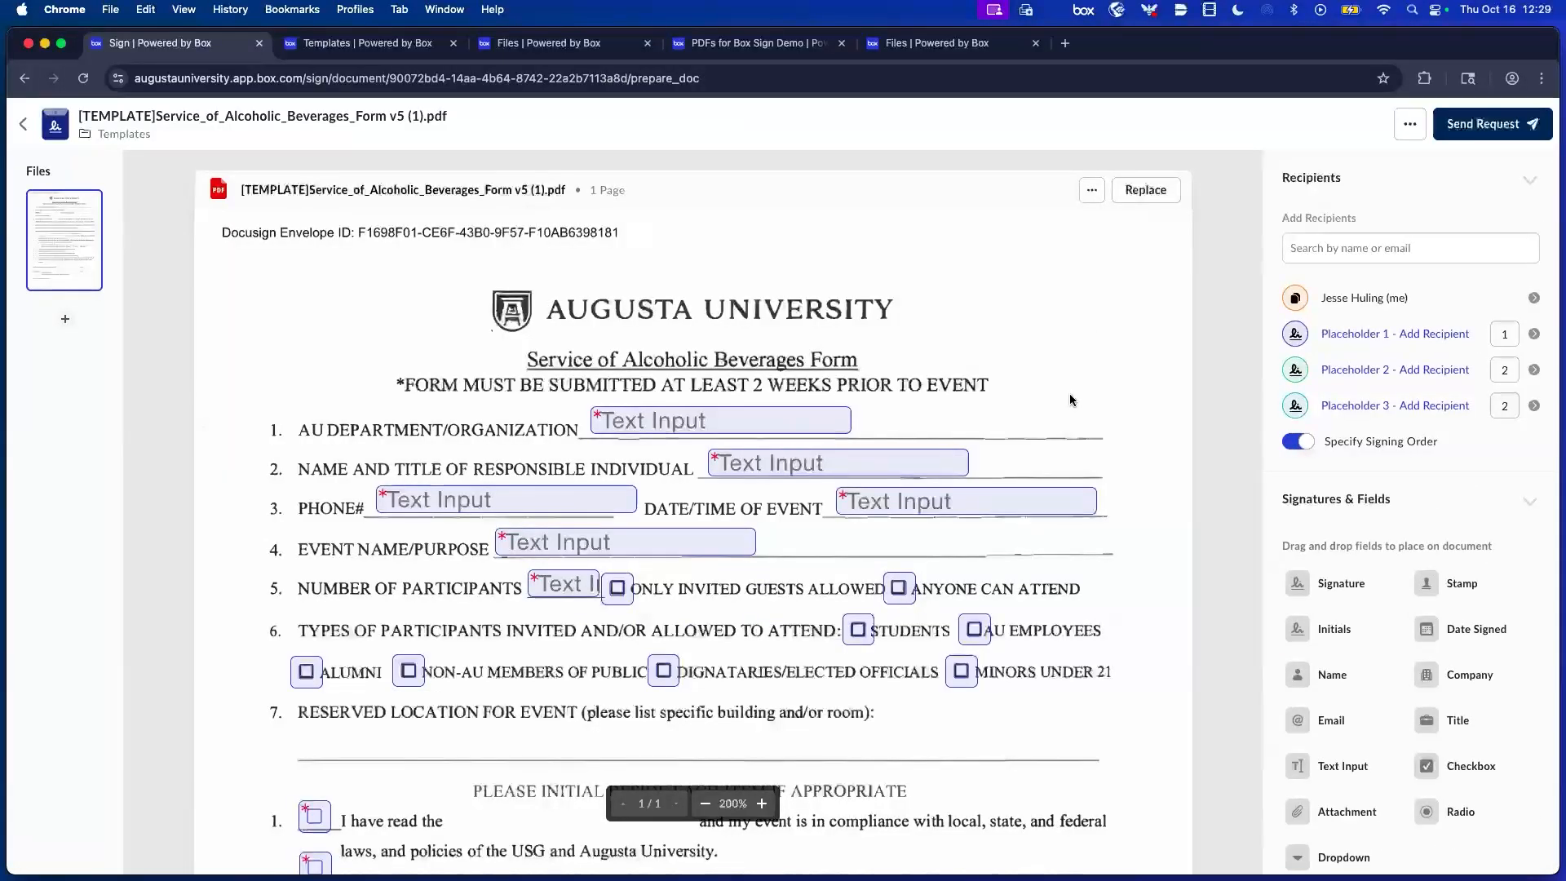
# Scroll through the form to review its Text Input, checkbox, Signature and Date Signed fields.
pyautogui.scroll(-1, 1050, 490)
pyautogui.scroll(-10, 1049, 486)
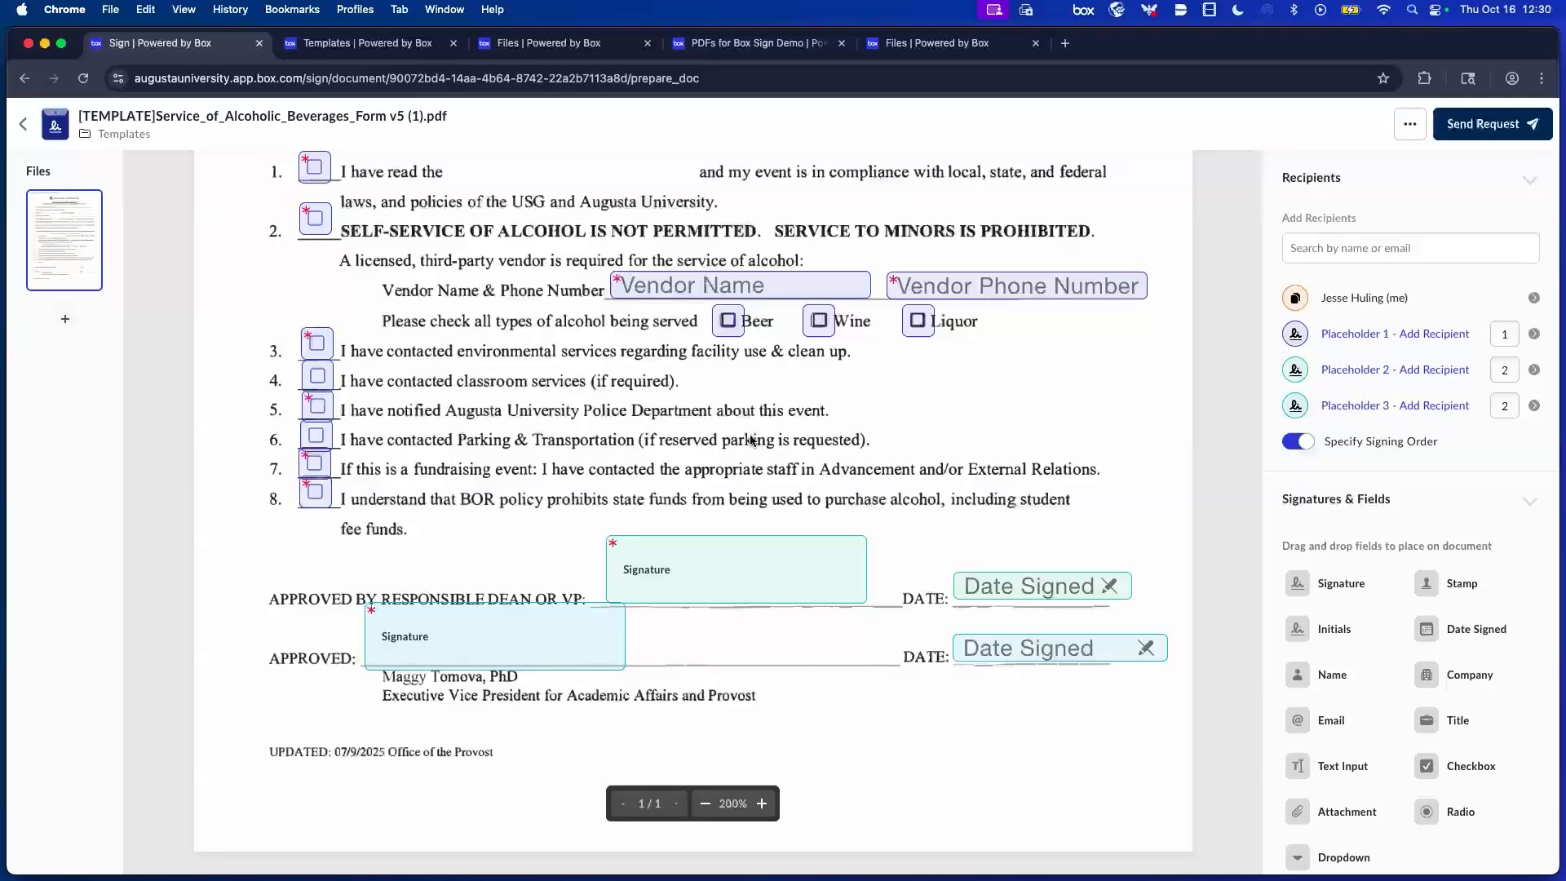
pyautogui.scroll(3, 751, 440)
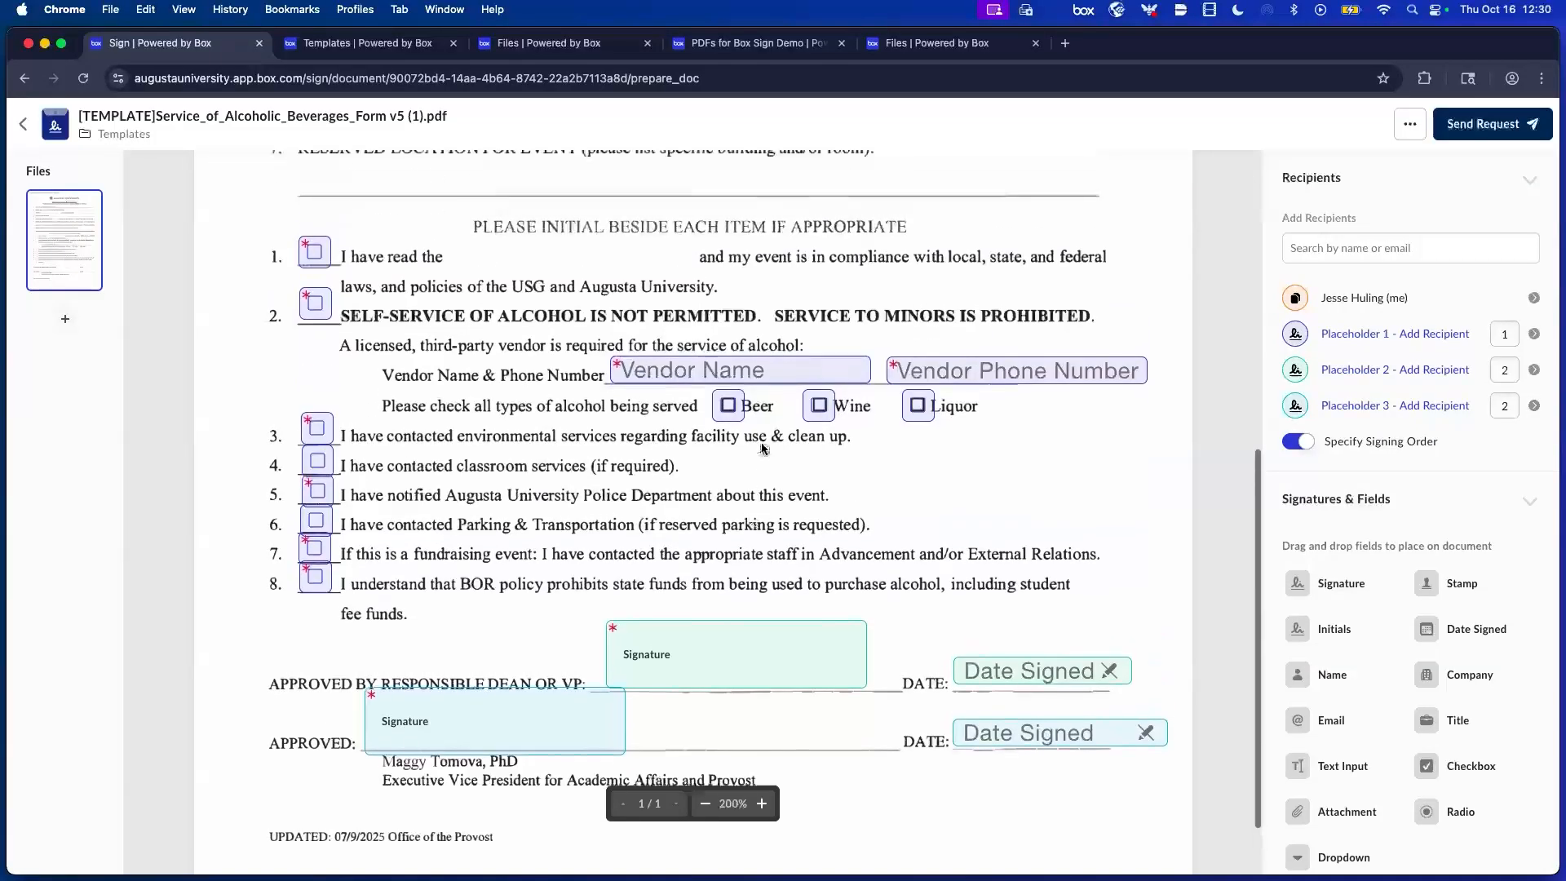
pyautogui.scroll(2, 814, 339)
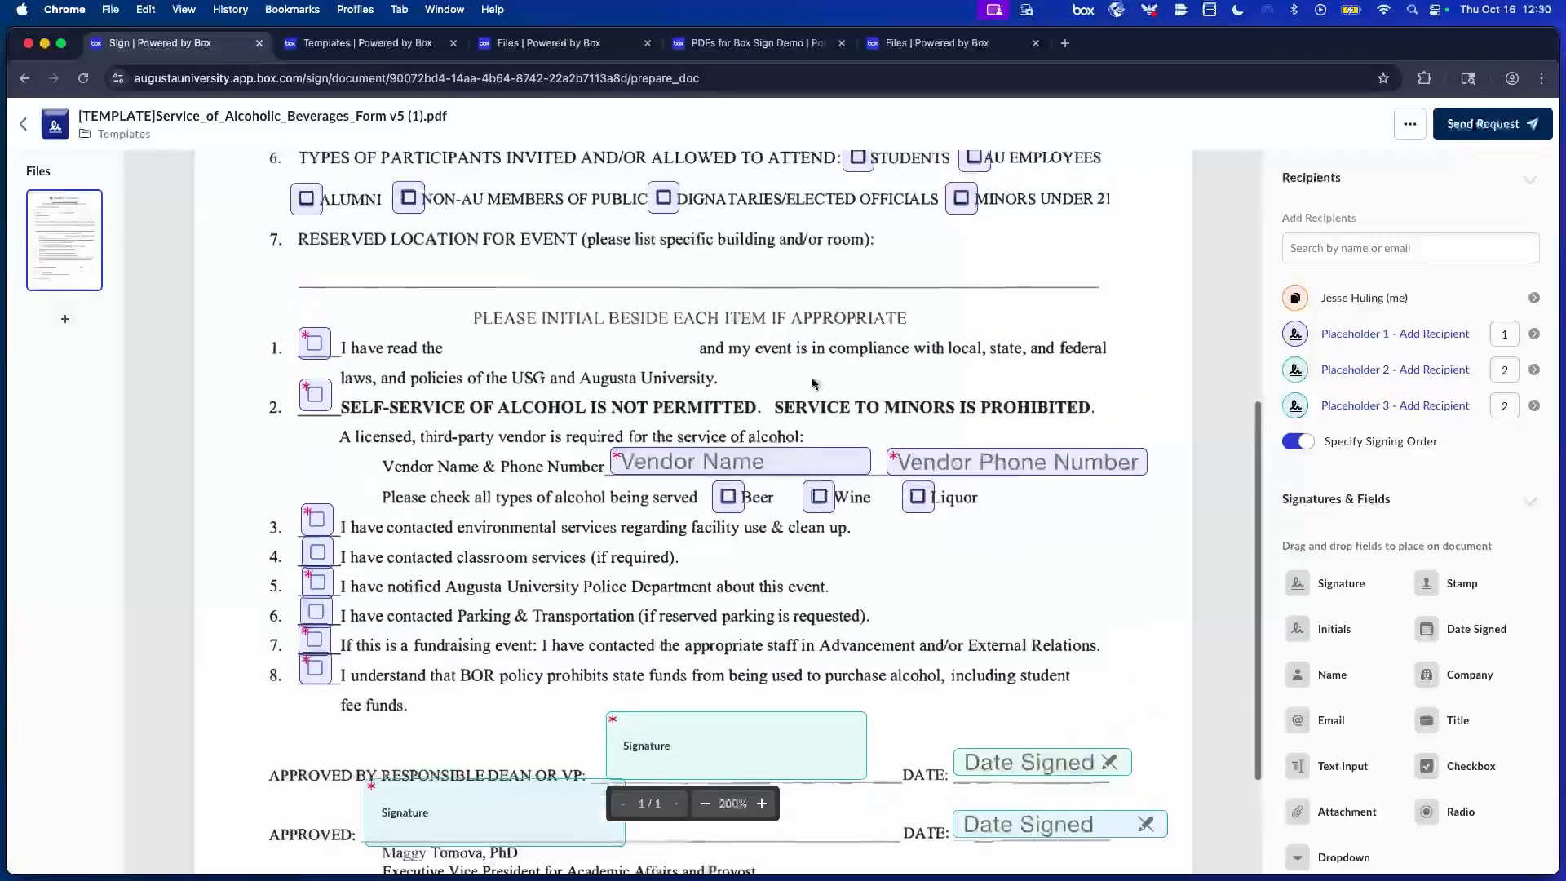
pyautogui.scroll(4, 653, 273)
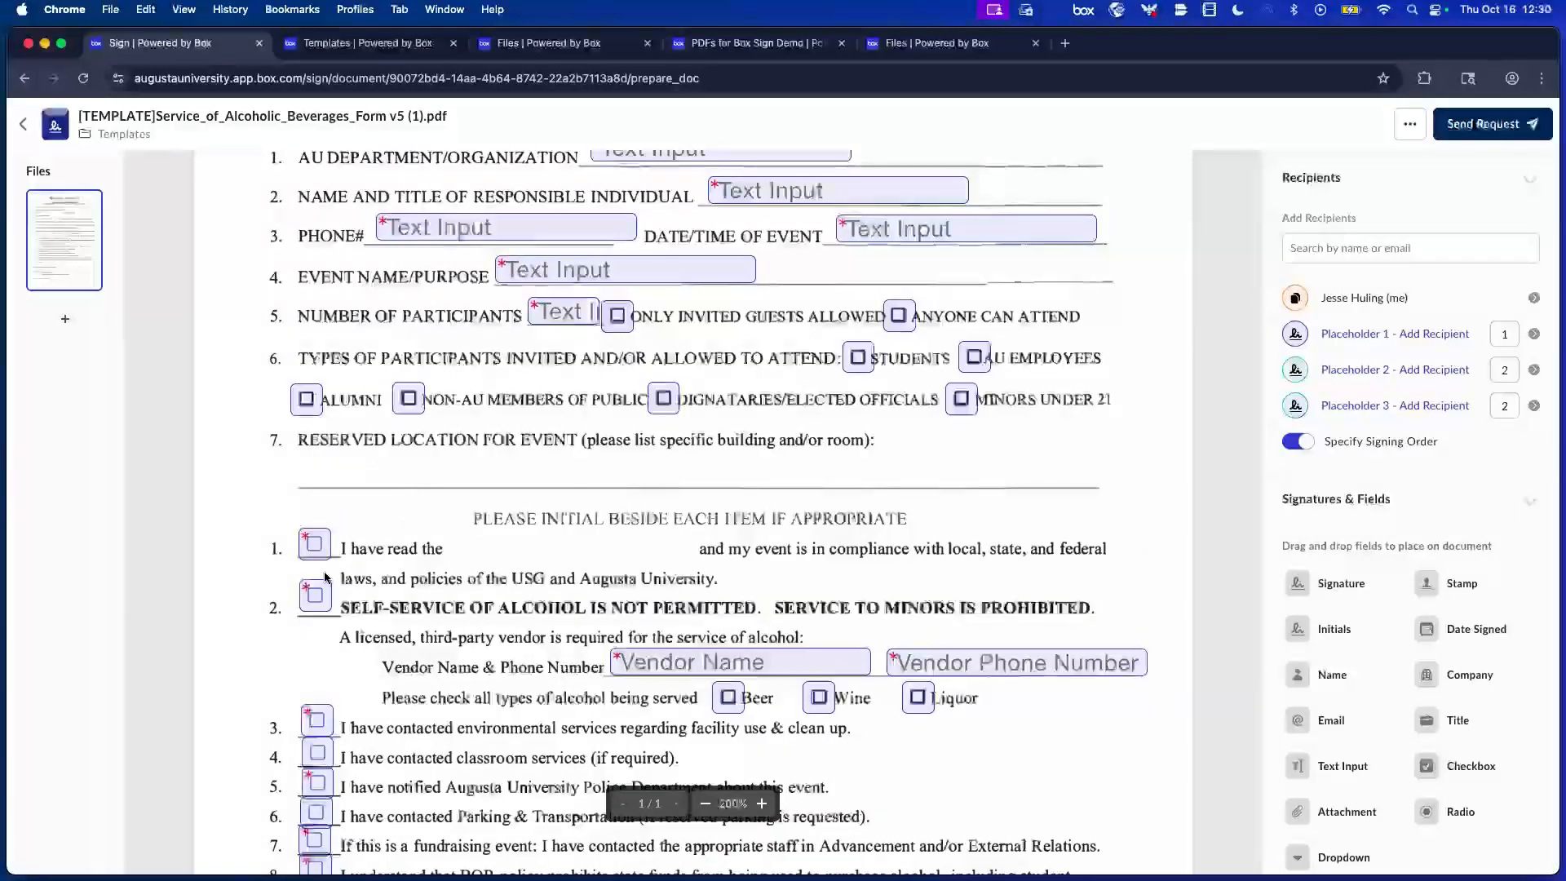
pyautogui.scroll(-2, 326, 563)
pyautogui.scroll(-1, 325, 577)
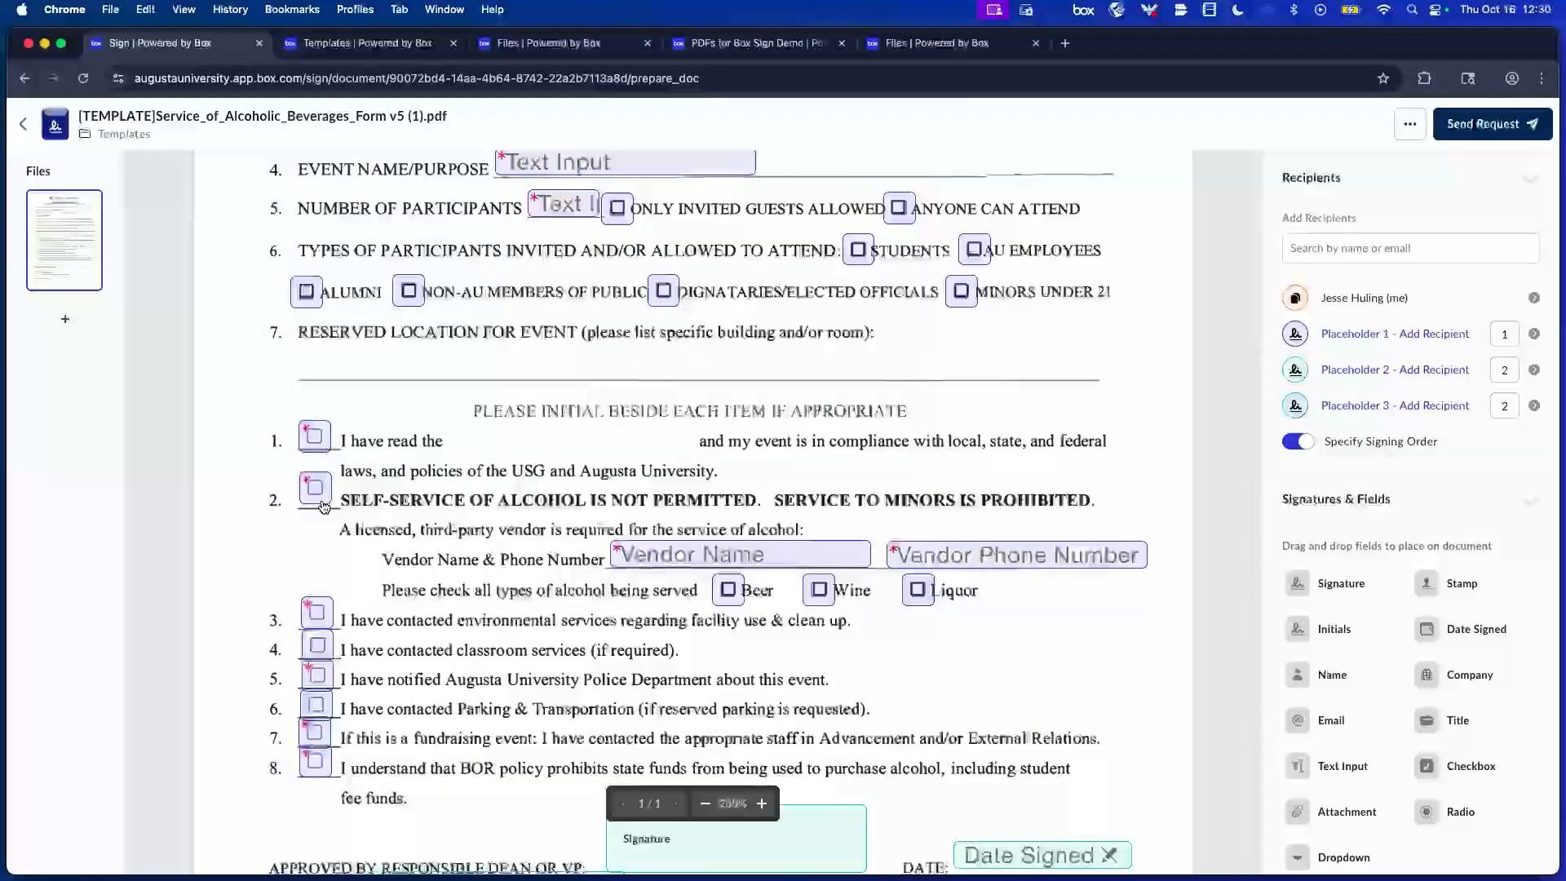
pyautogui.scroll(4, 375, 565)
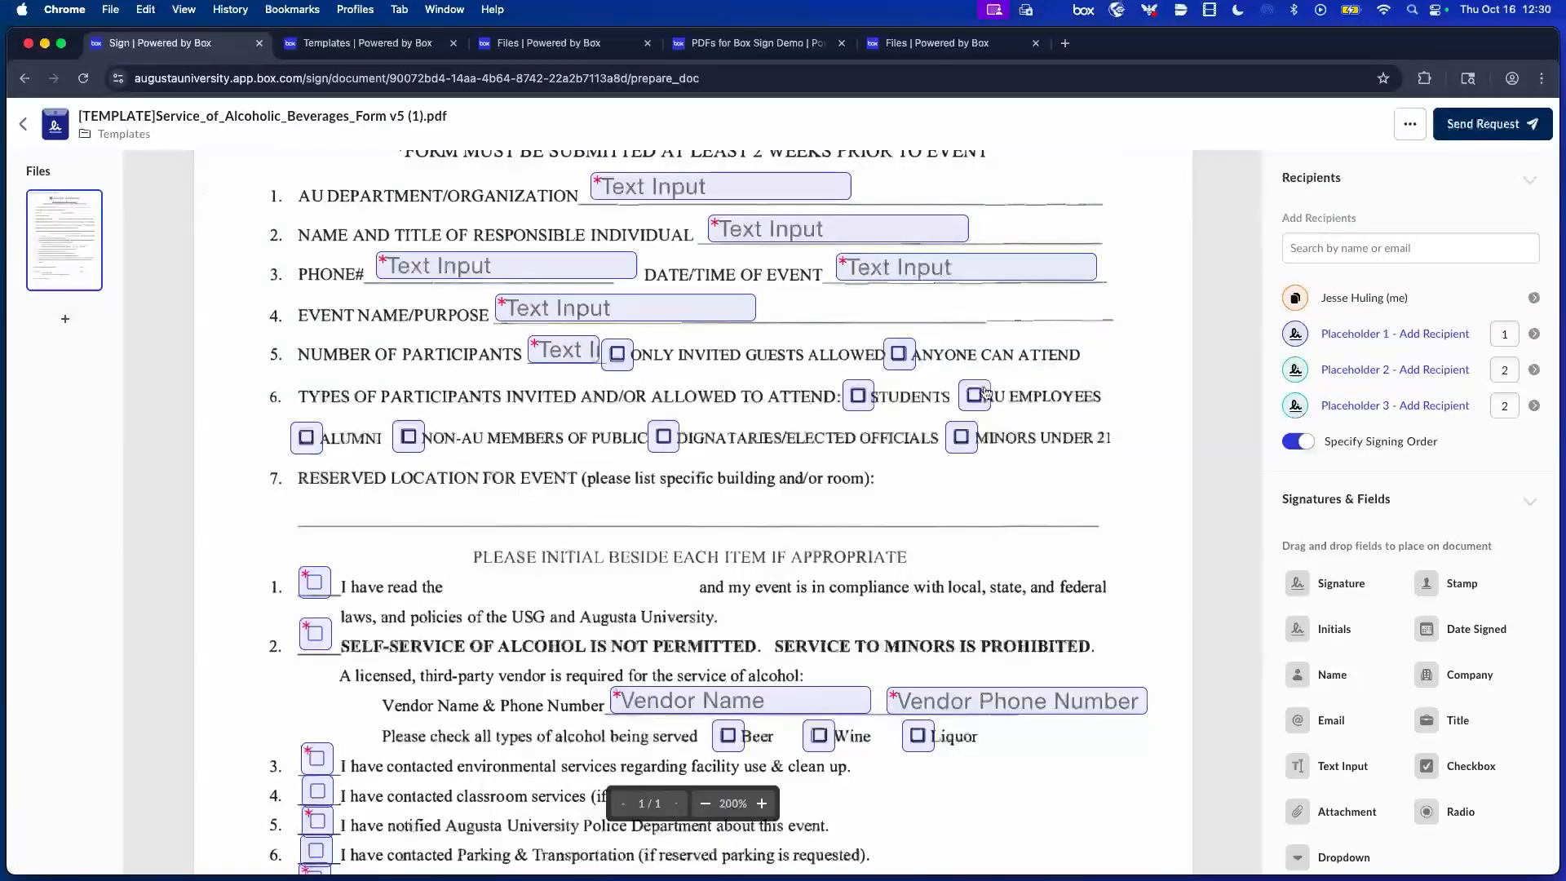
pyautogui.scroll(3, 985, 393)
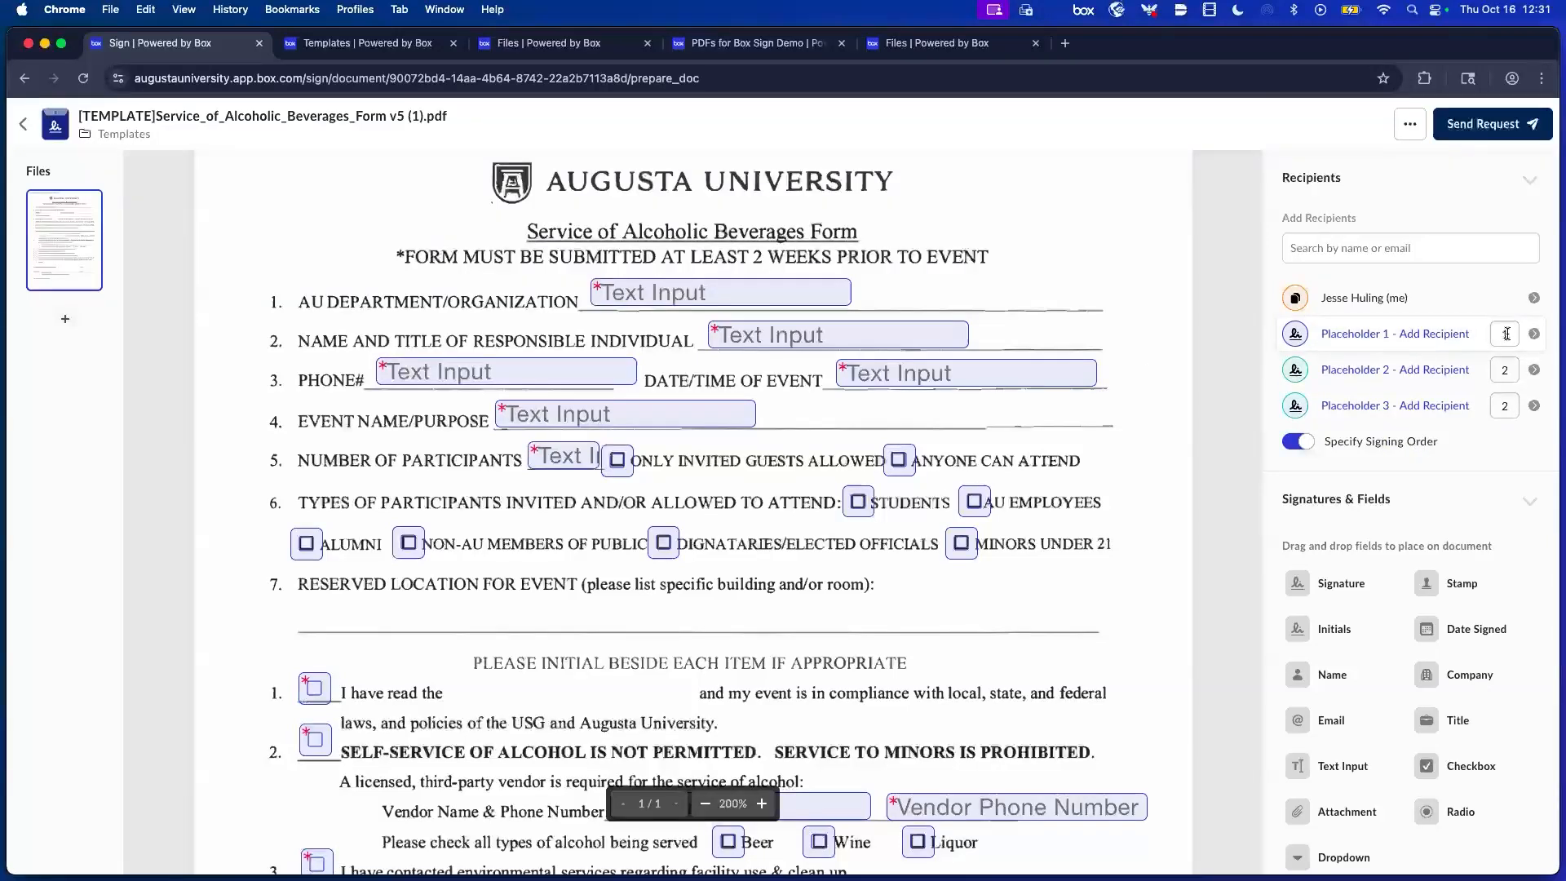
pyautogui.scroll(-2, 697, 295)
pyautogui.scroll(-10, 698, 295)
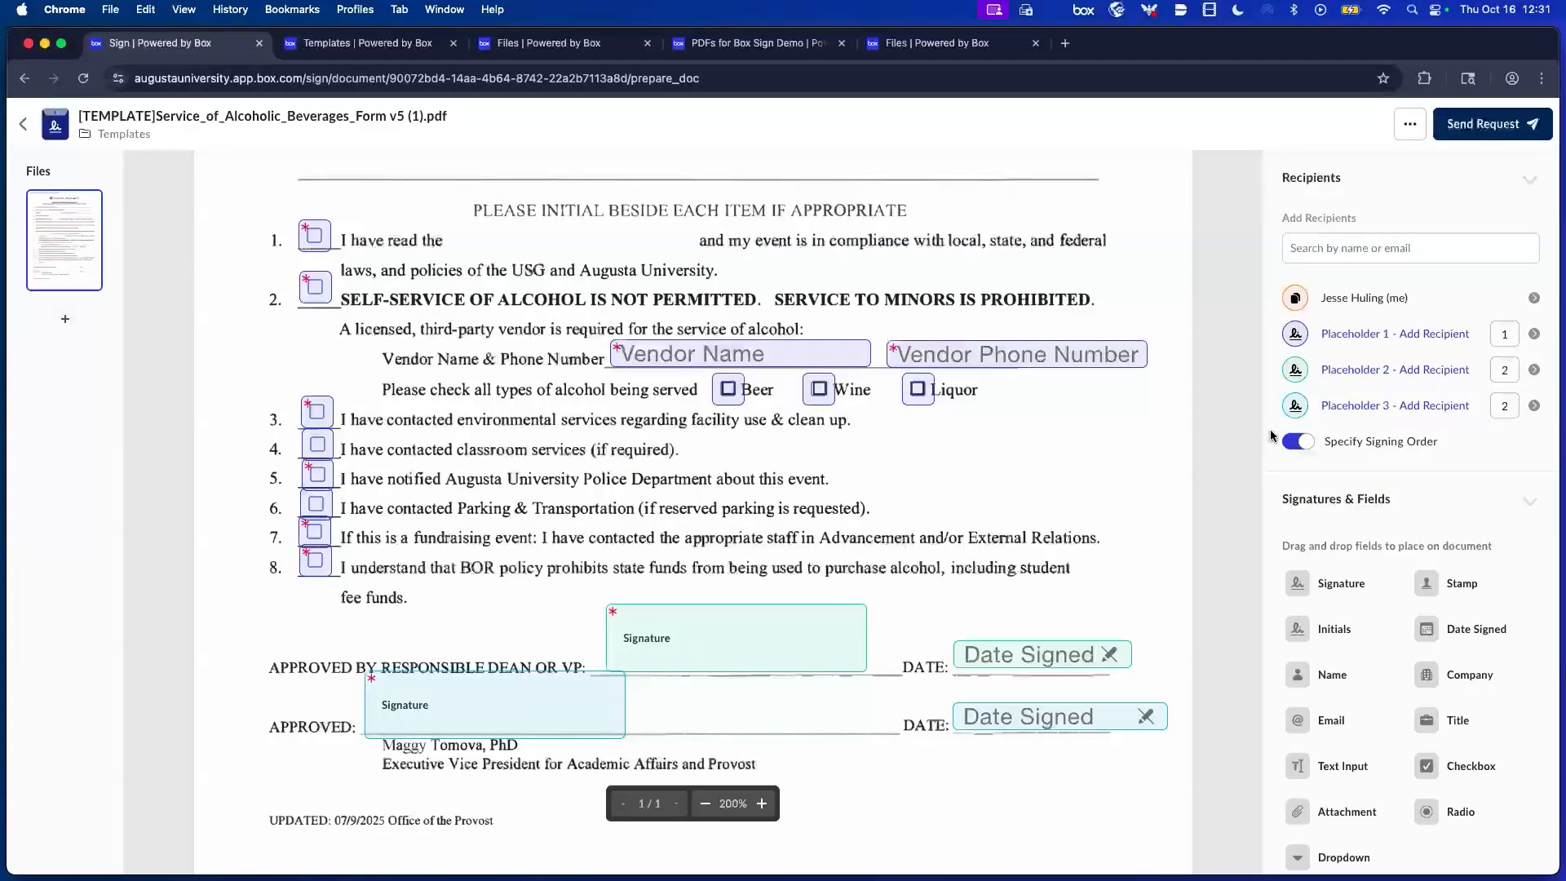
# Assign Placeholder 2 its signer's e-mail address, correcting typos before confirming.
pyautogui.click(1422, 371)
pyautogui.click(1376, 252)
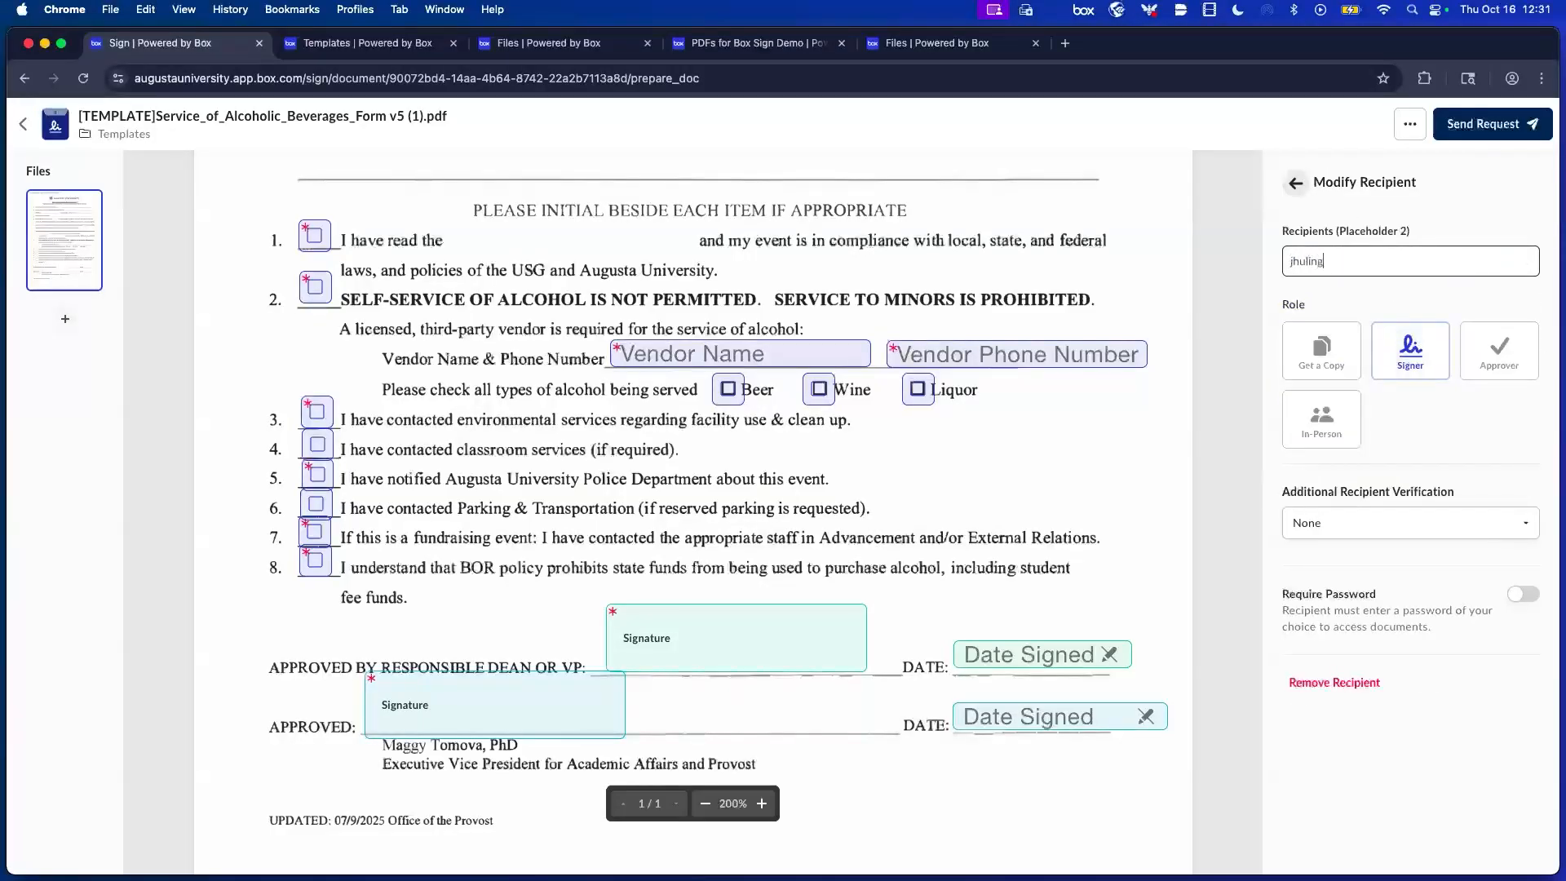
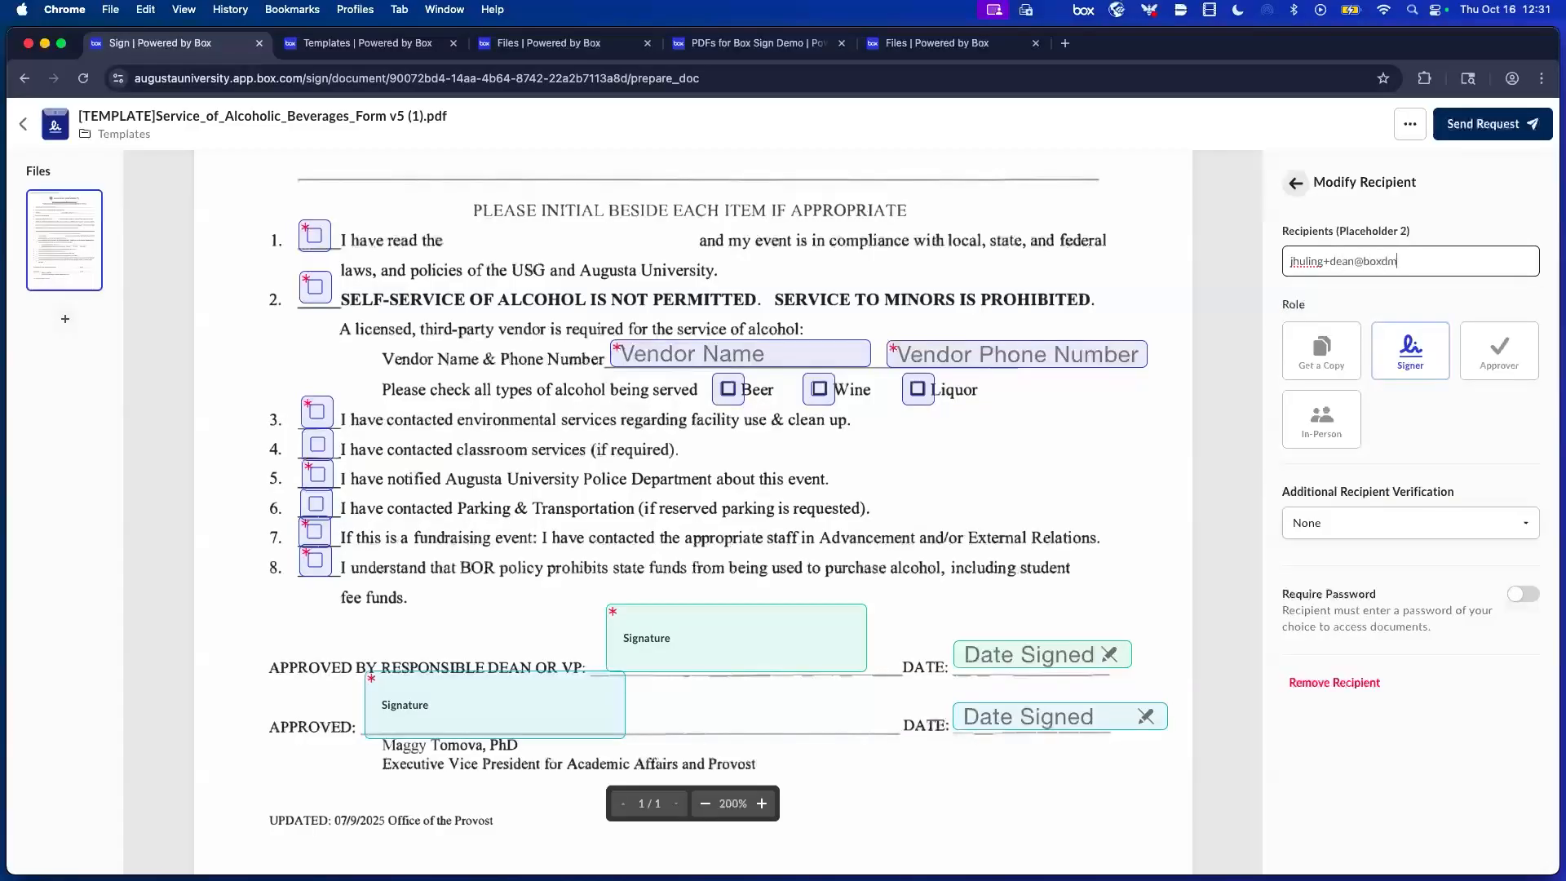
pyautogui.press('Return')
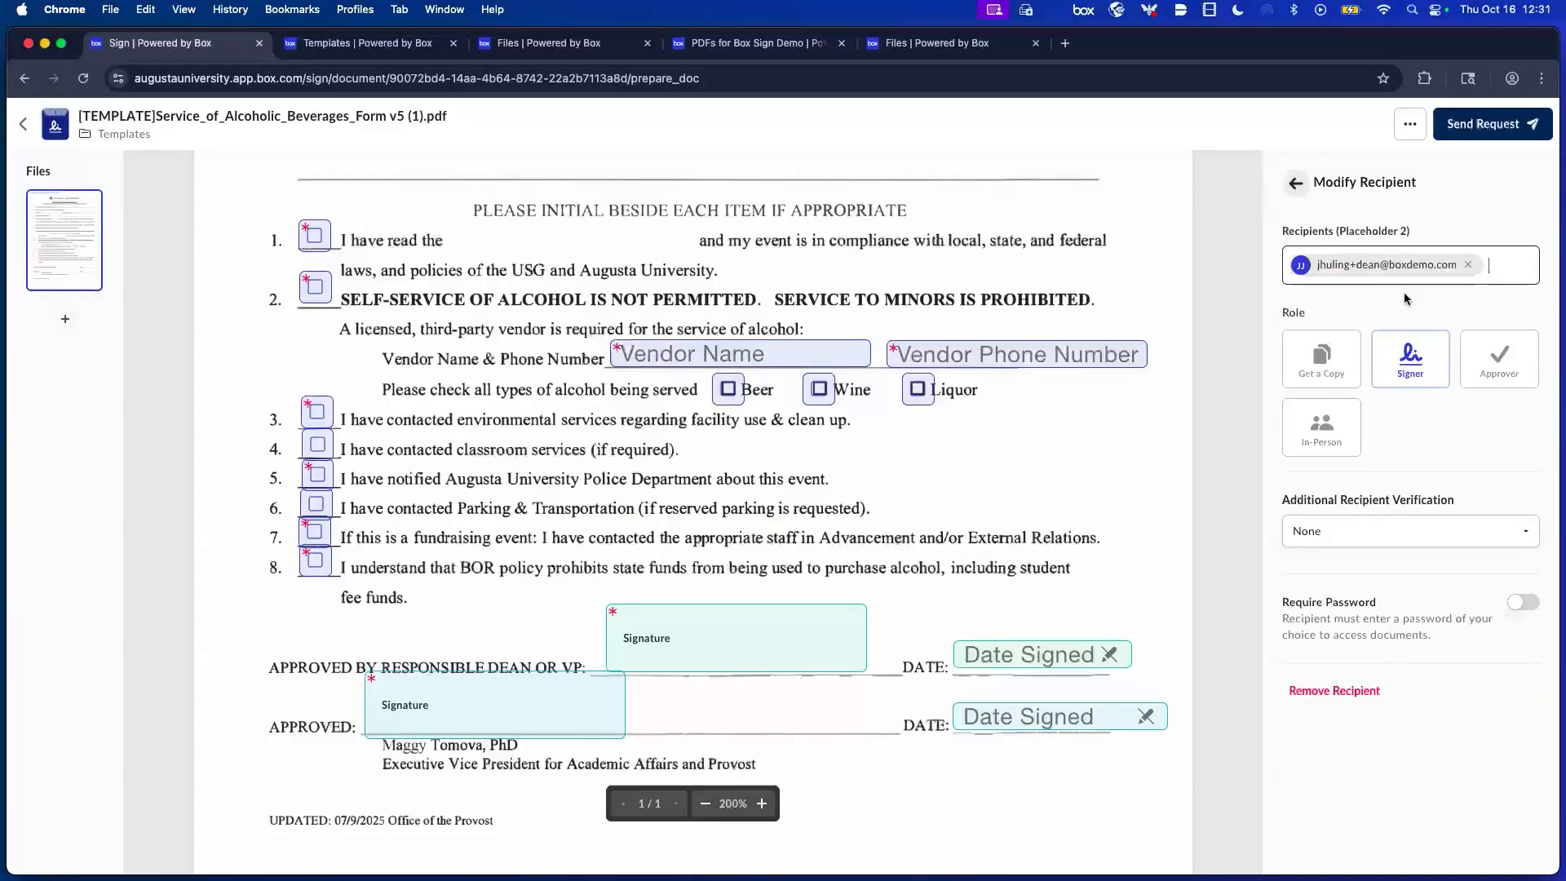
pyautogui.click(1295, 185)
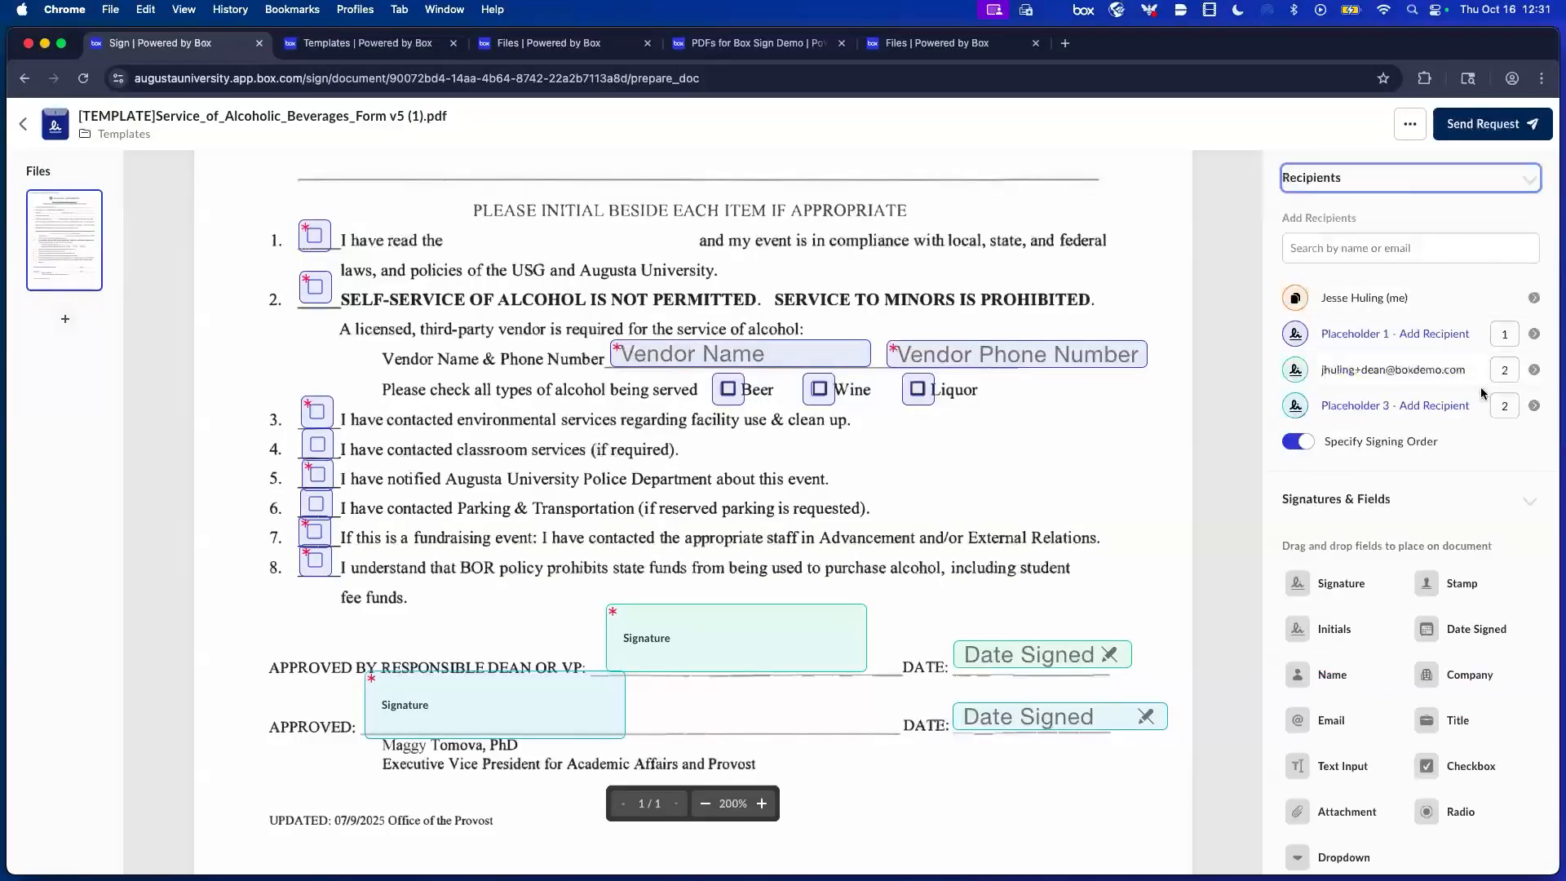
# Assign Placeholder 3 its signer's e-mail address.
pyautogui.click(1460, 409)
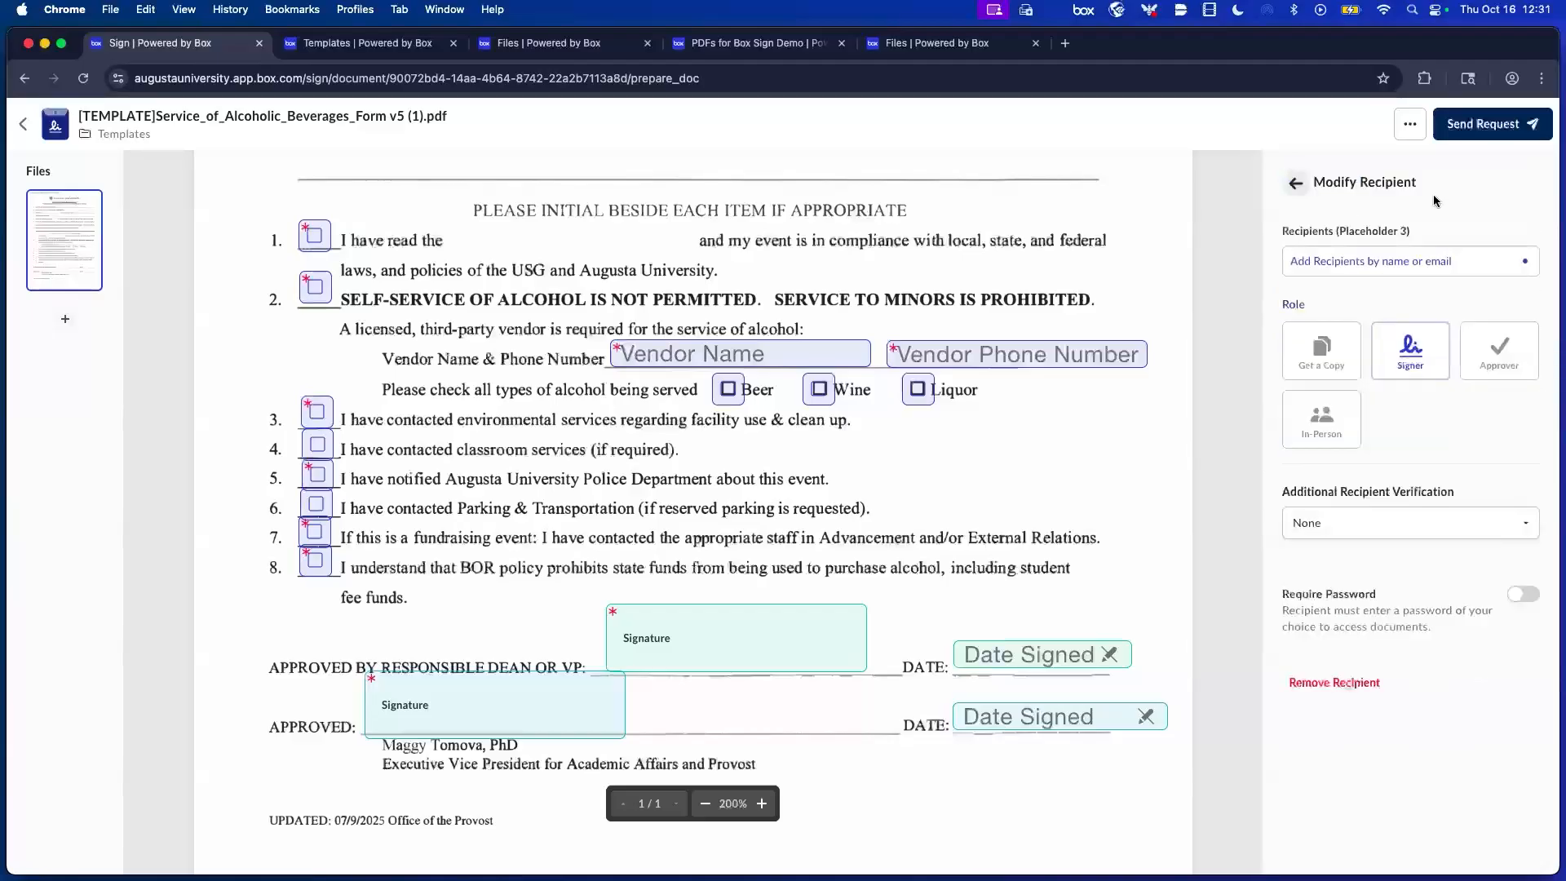
pyautogui.click(1403, 261)
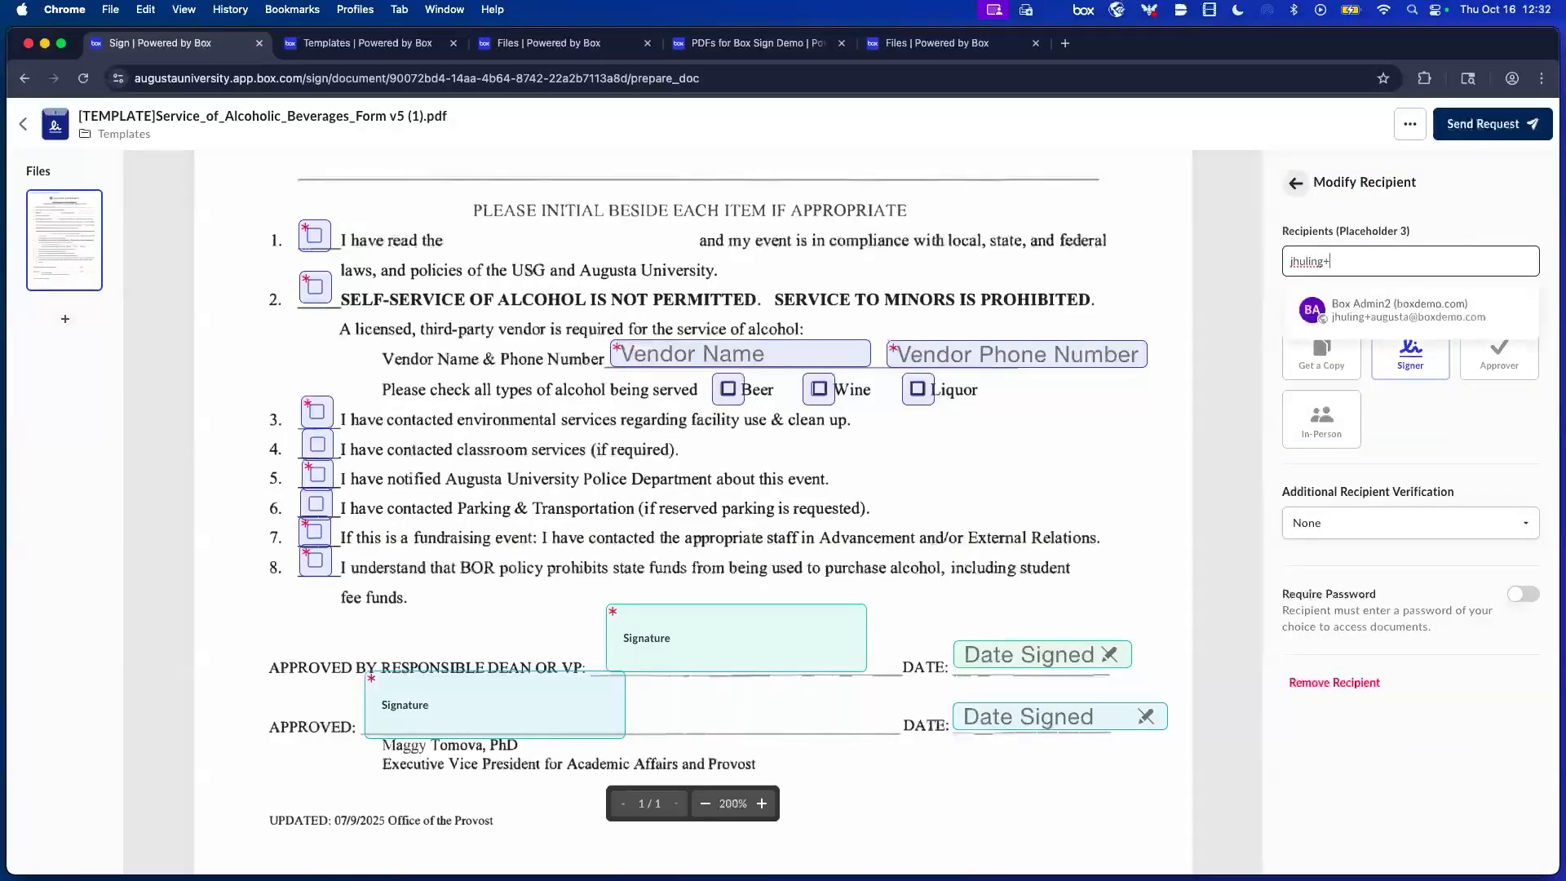
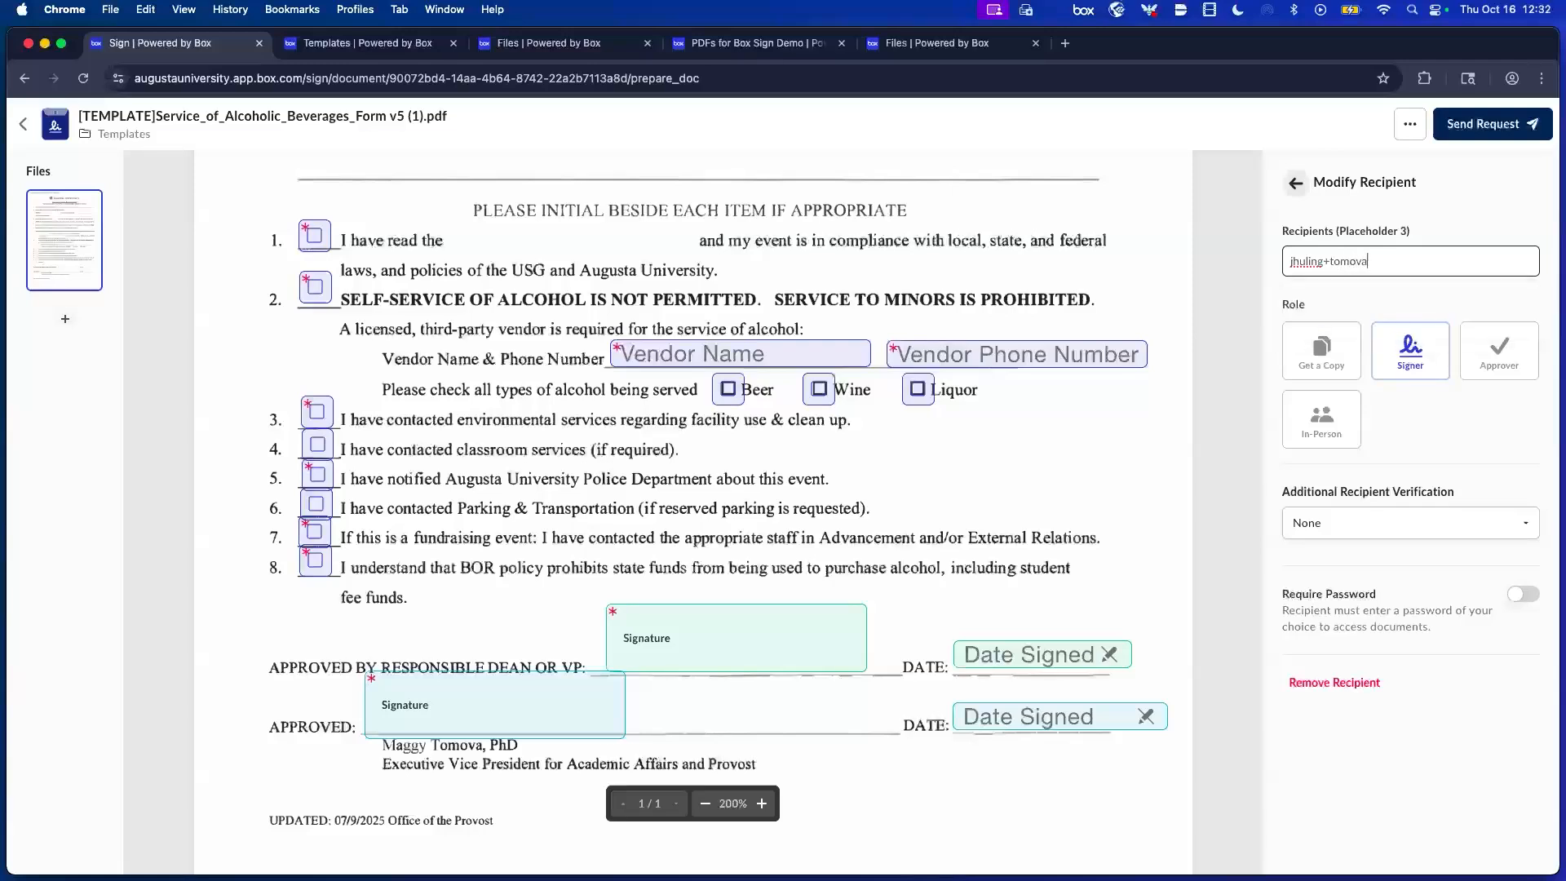
pyautogui.press('Return')
pyautogui.click(1296, 183)
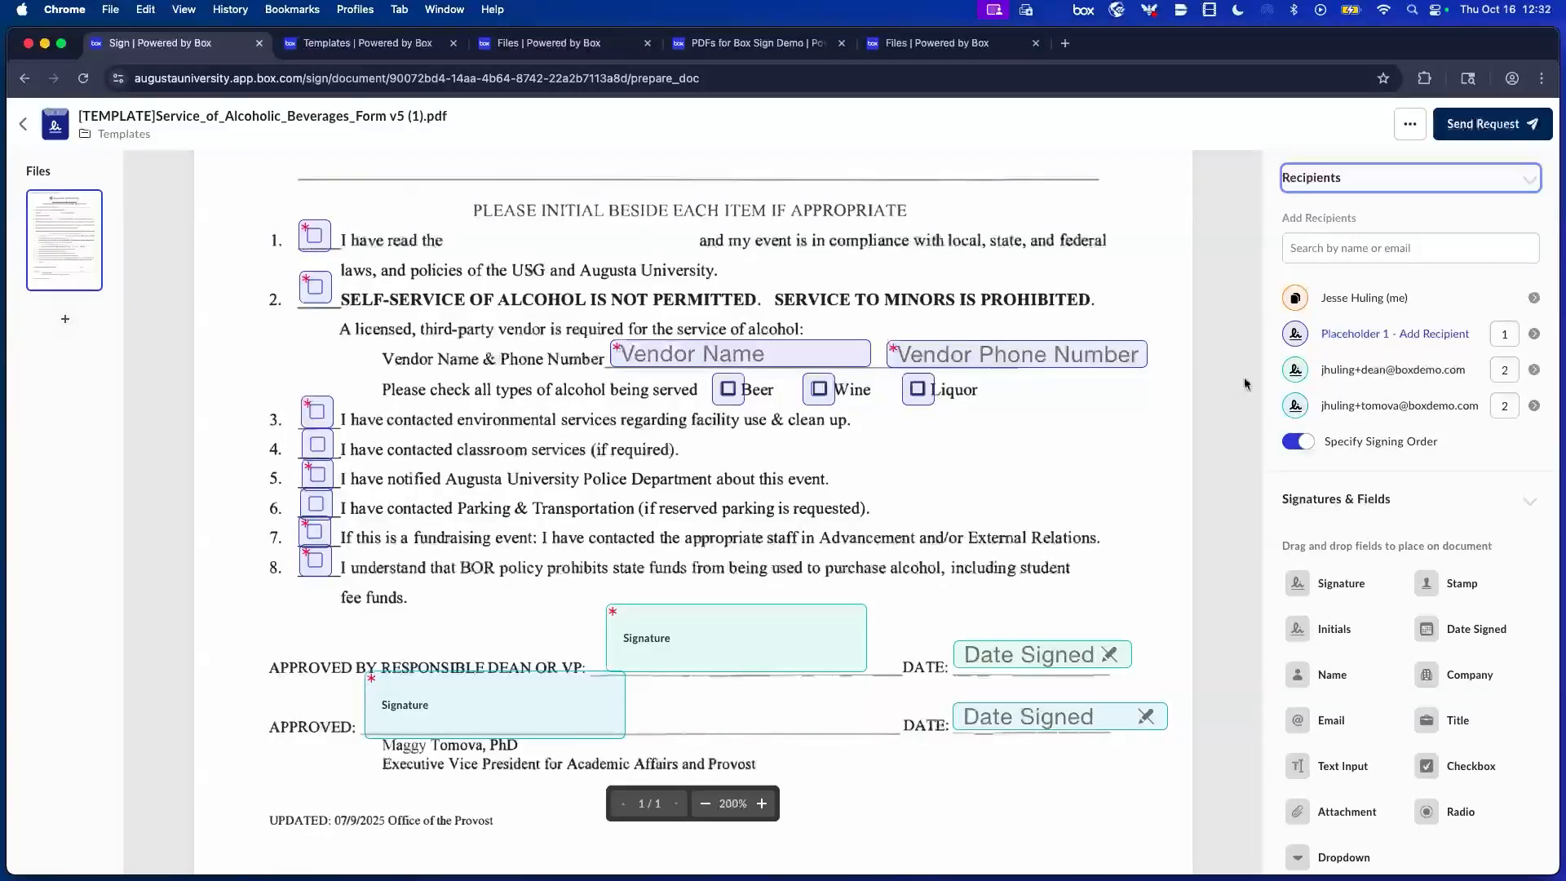
# Assign Placeholder 1 the requestor's e-mail address as first signer.
pyautogui.click(1358, 337)
pyautogui.click(1371, 259)
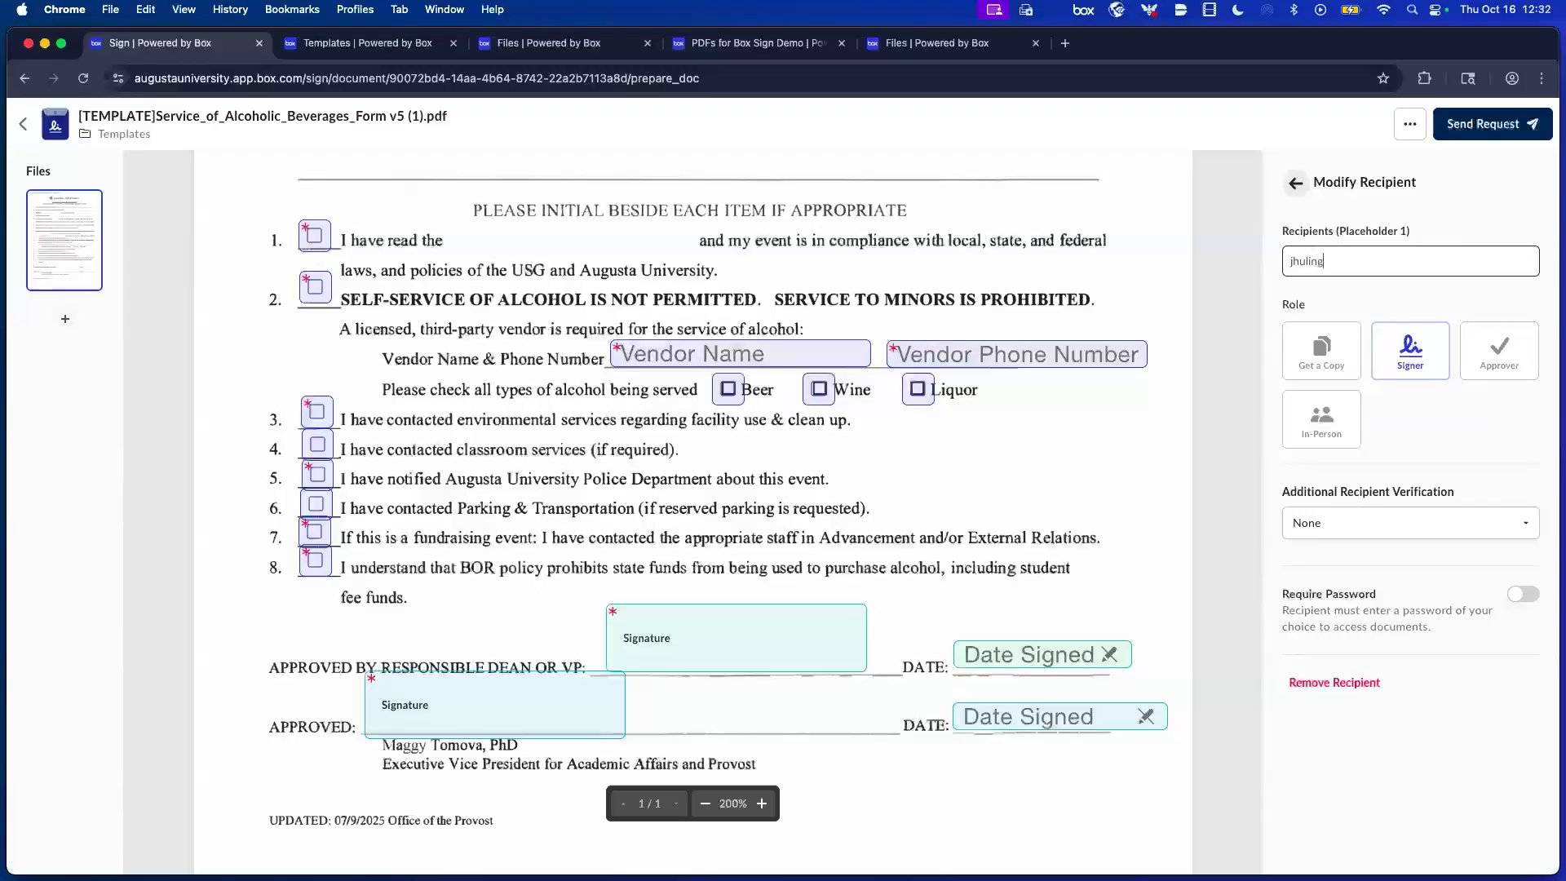
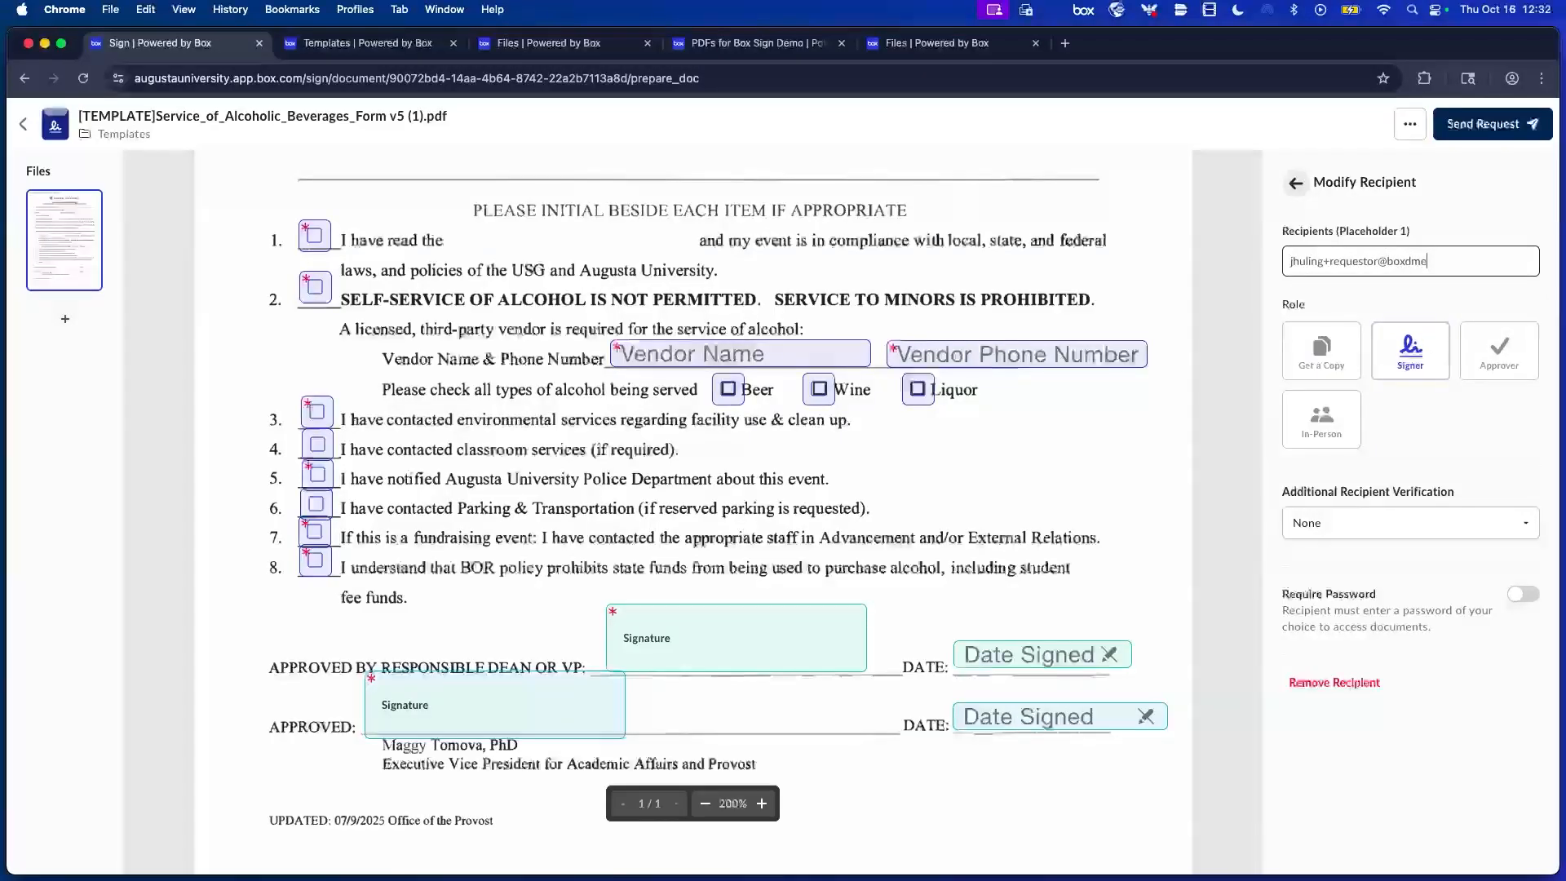
pyautogui.press('Return')
pyautogui.click(1295, 186)
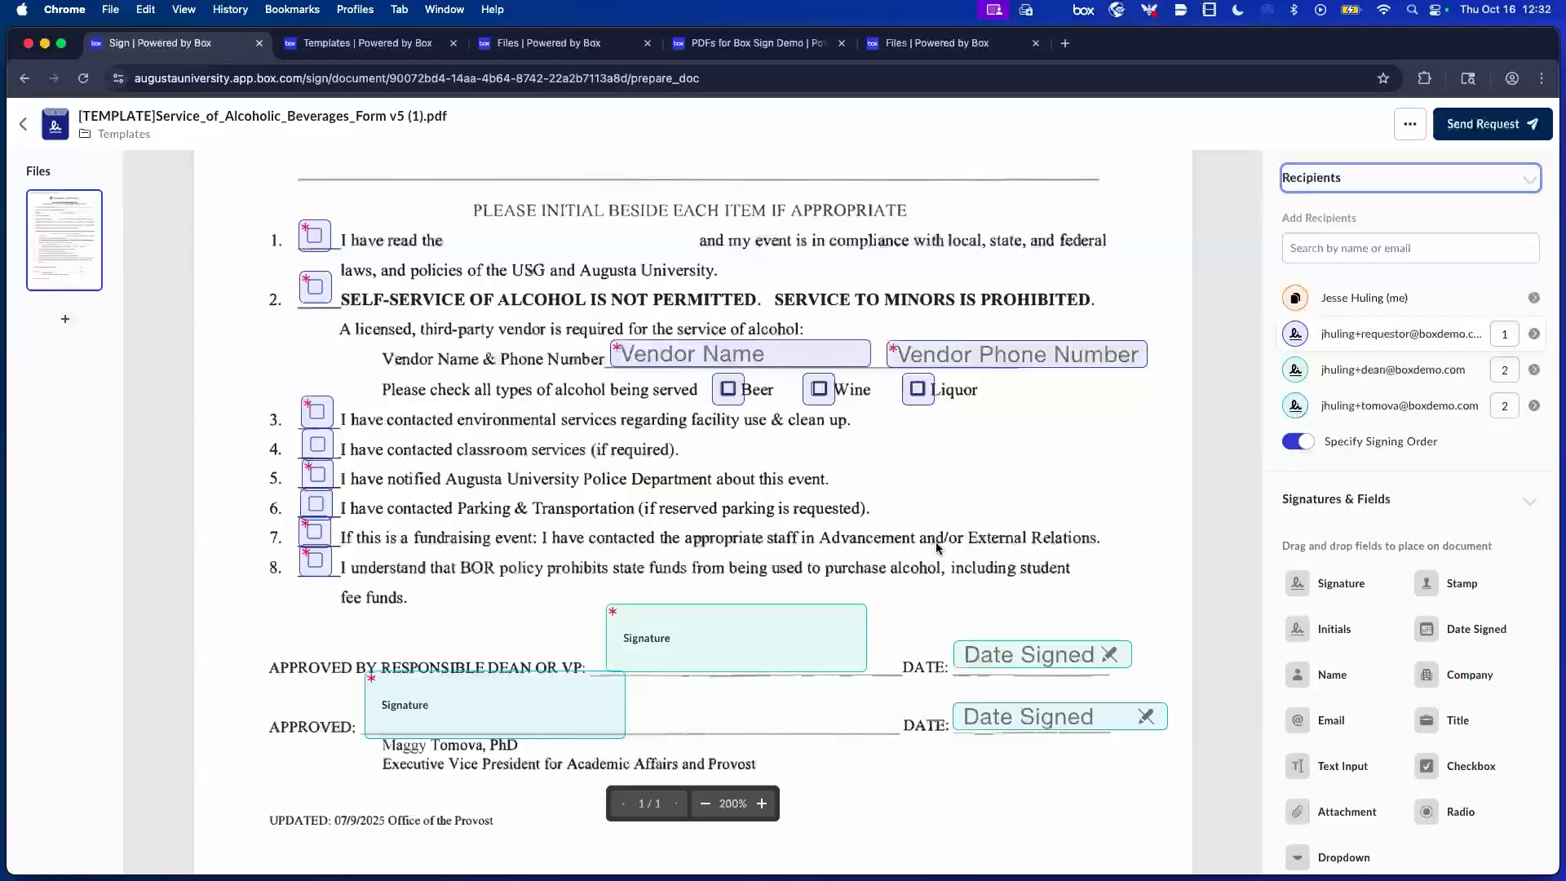
# Open the destination folder picker from the Templates box under Save Location.
pyautogui.scroll(-2, 937, 544)
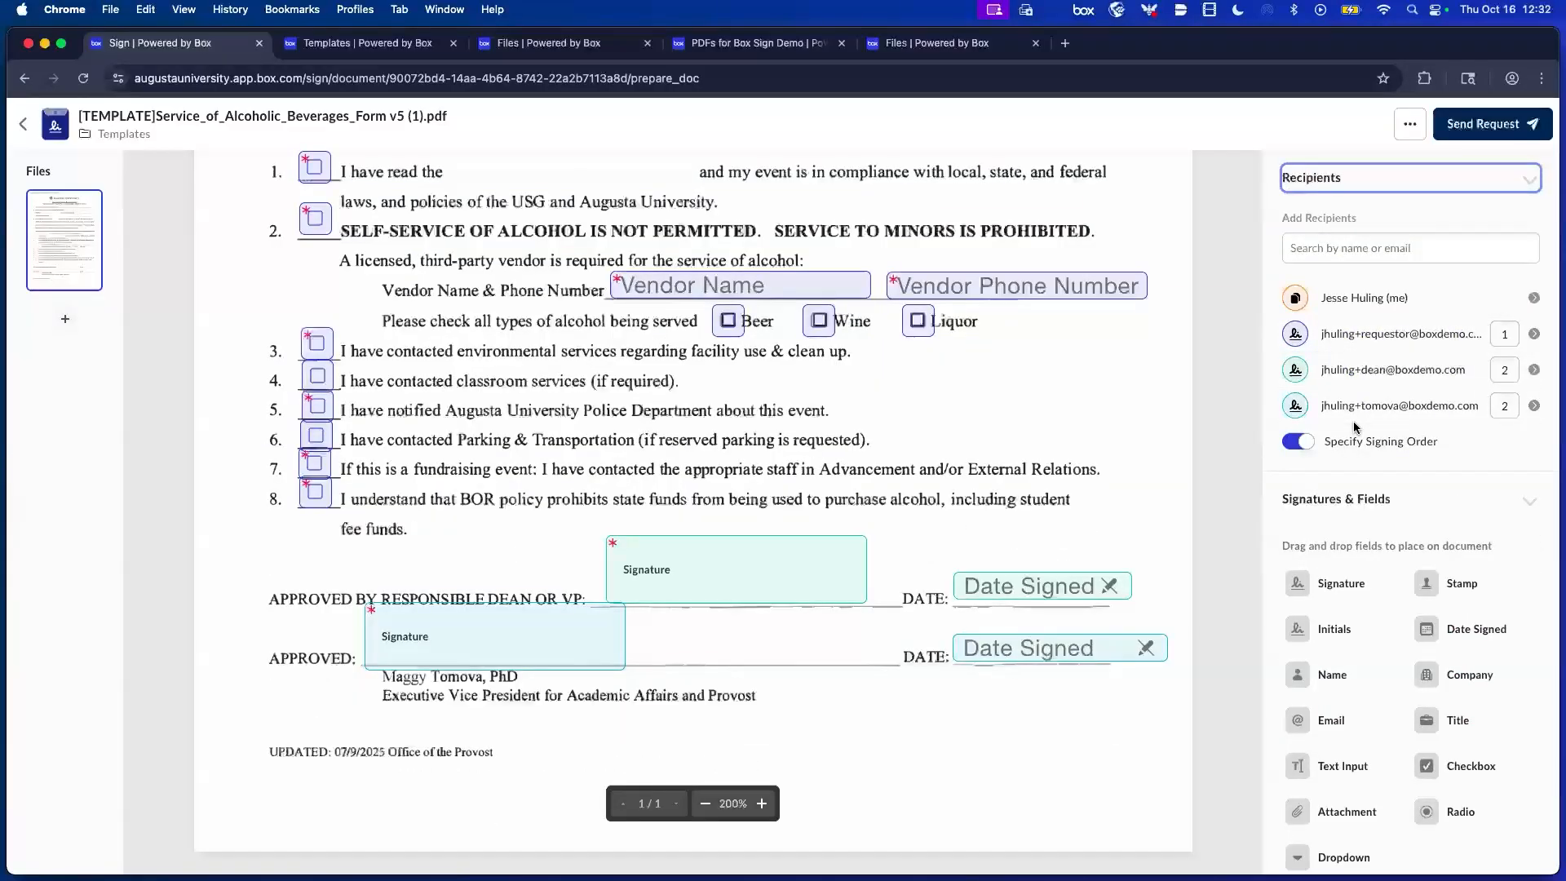
pyautogui.scroll(-5, 1373, 493)
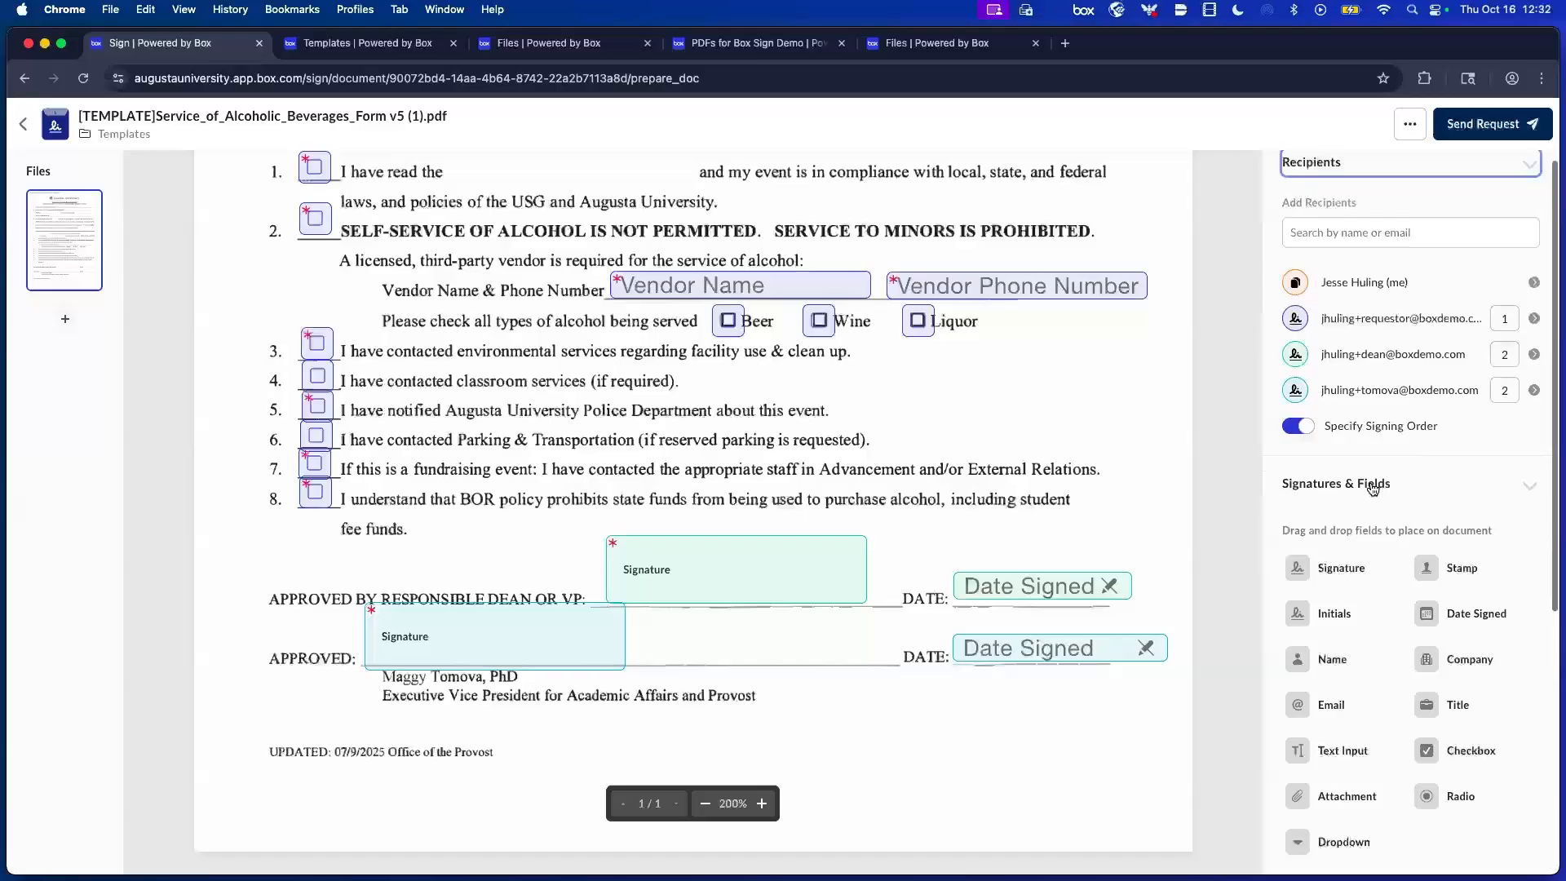
pyautogui.scroll(-1, 1370, 483)
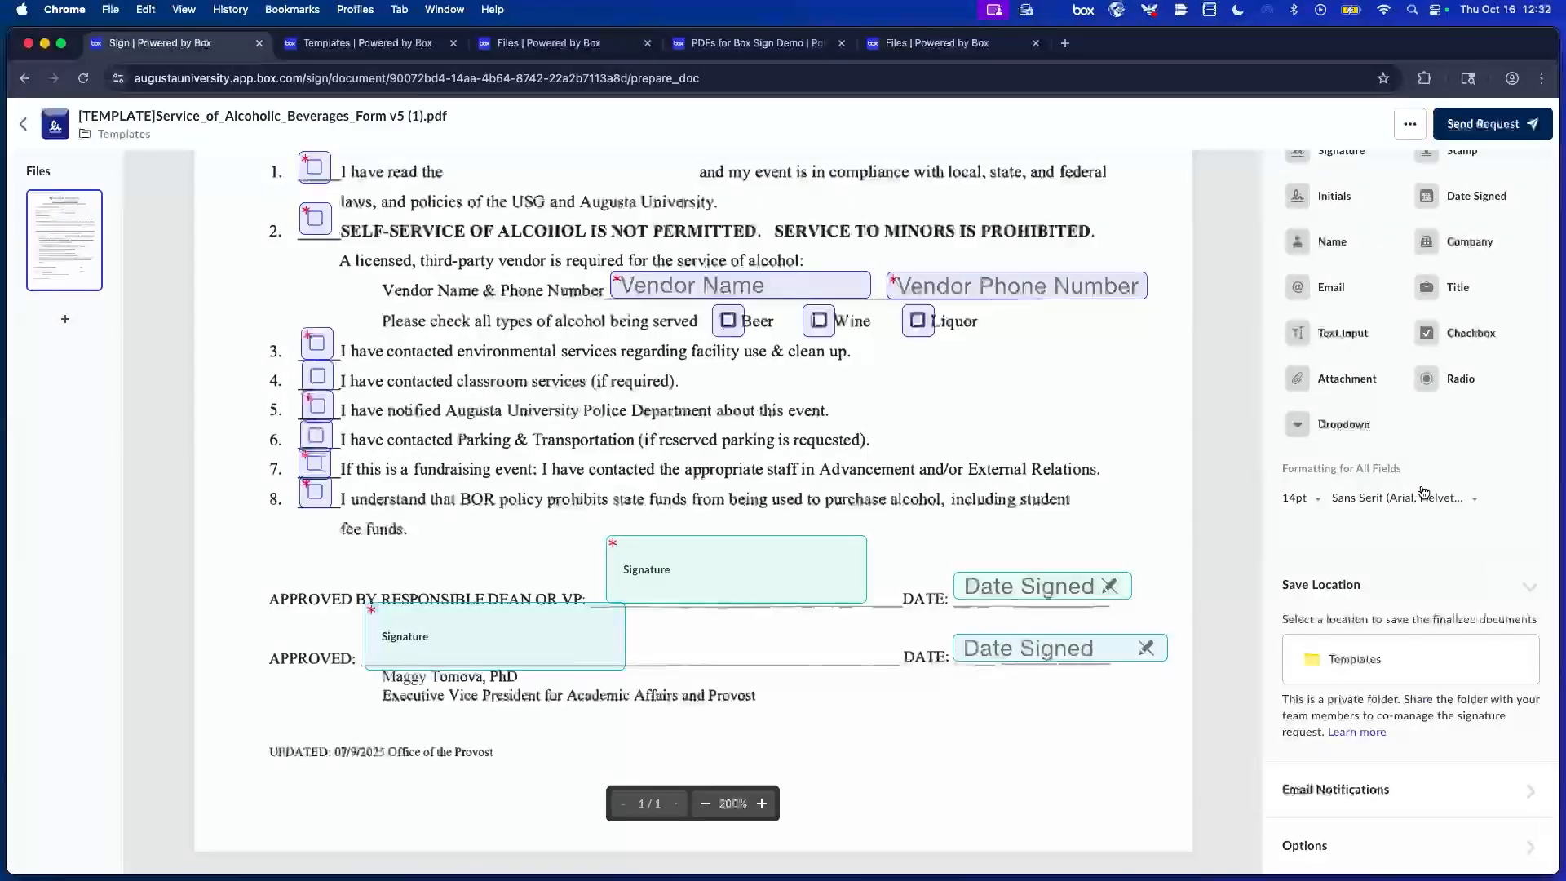
pyautogui.click(1353, 664)
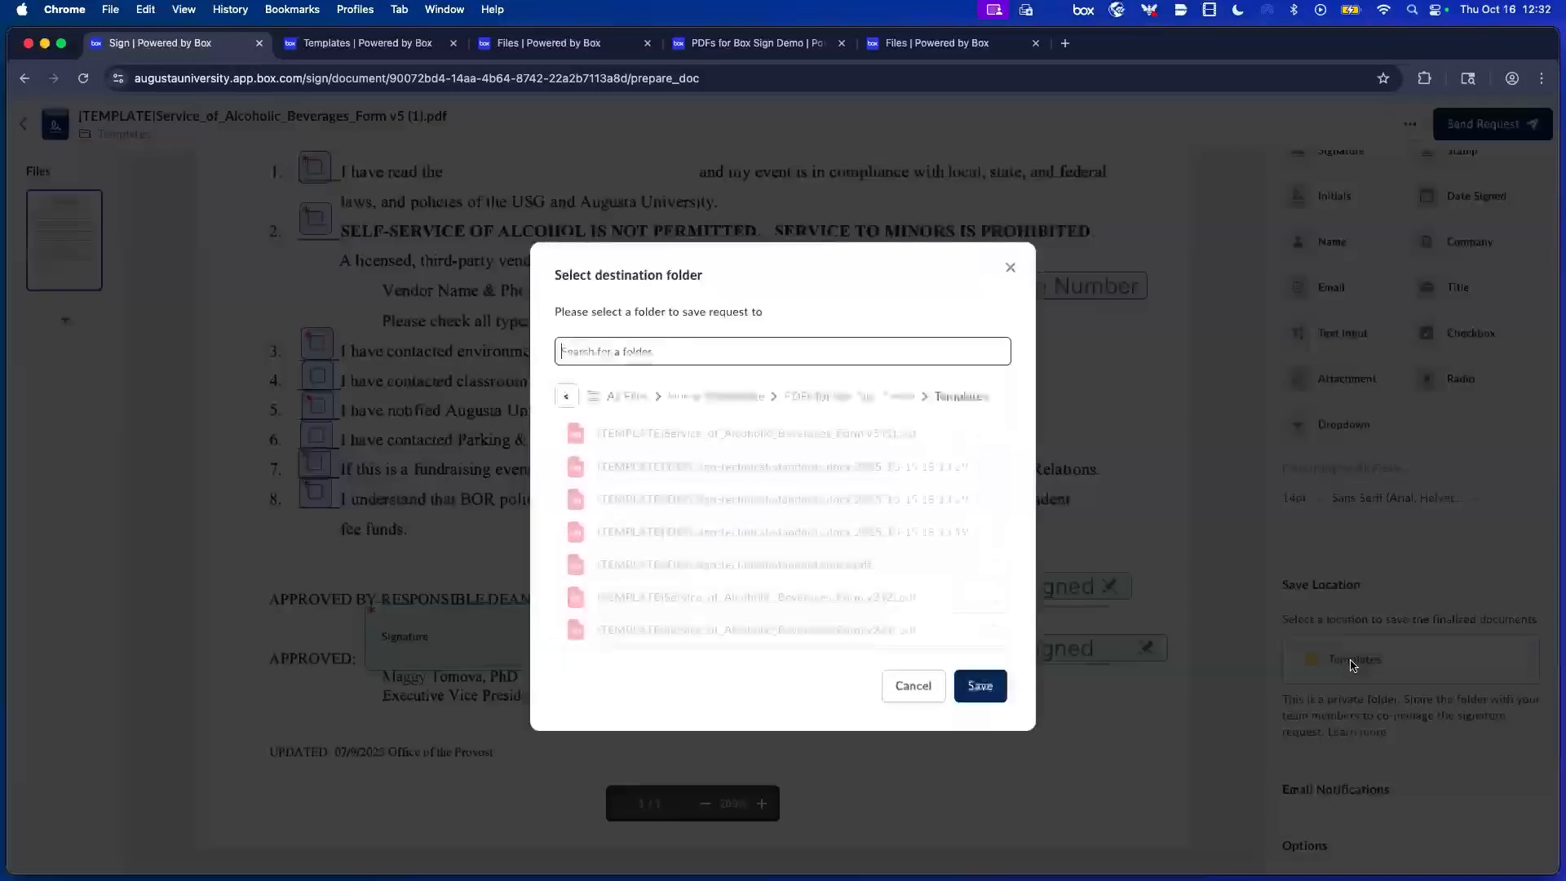
# Choose All Files > Projects > Williams F1 as the save folder for finalized documents.
pyautogui.click(629, 398)
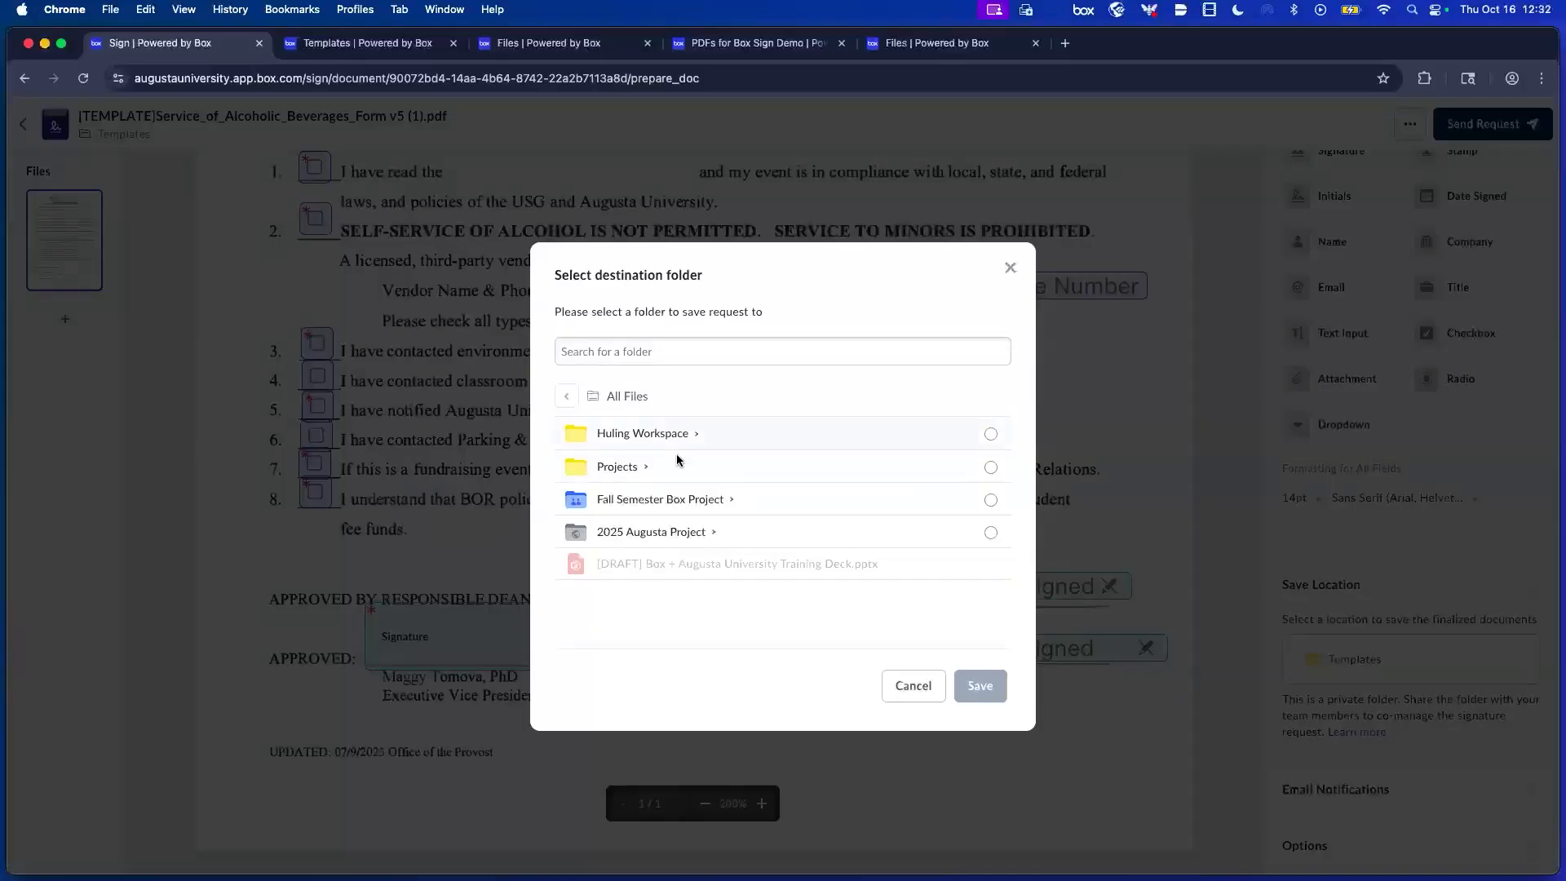
pyautogui.click(648, 435)
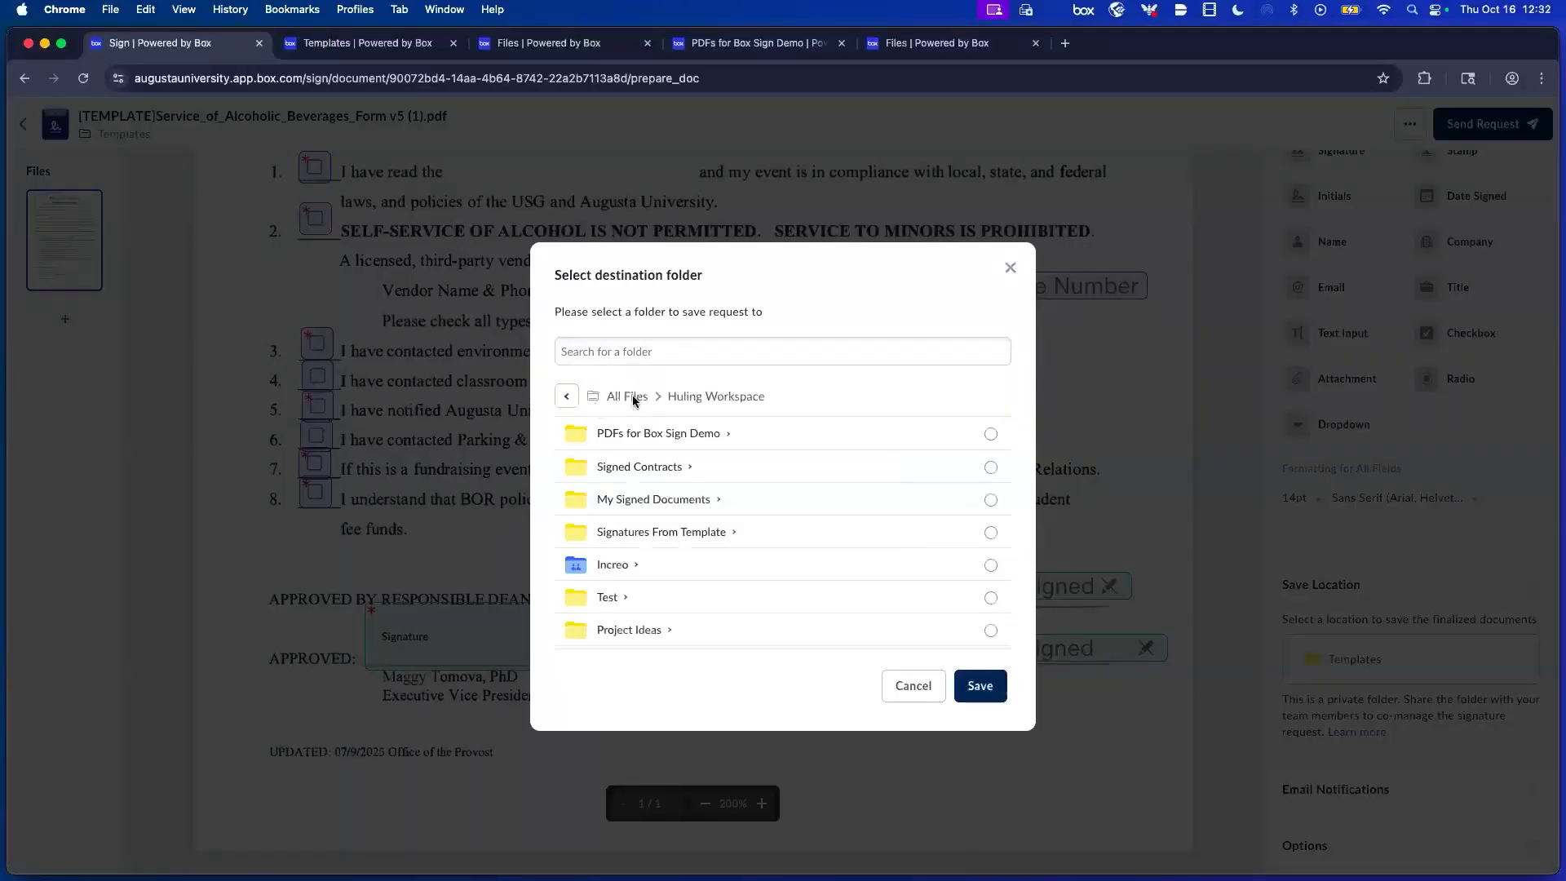
pyautogui.click(633, 397)
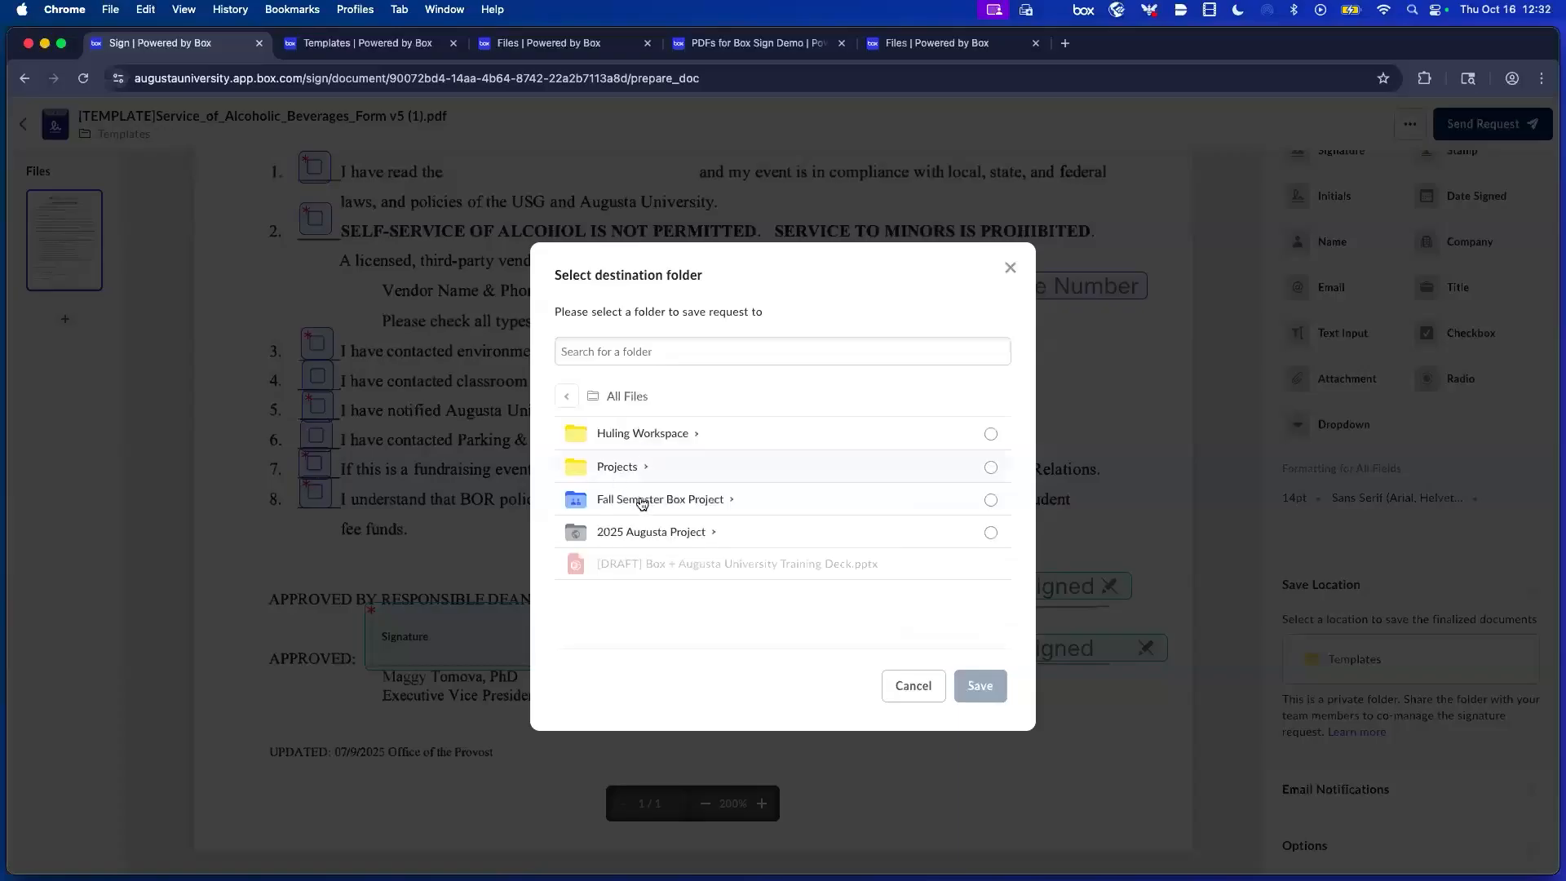
pyautogui.click(617, 467)
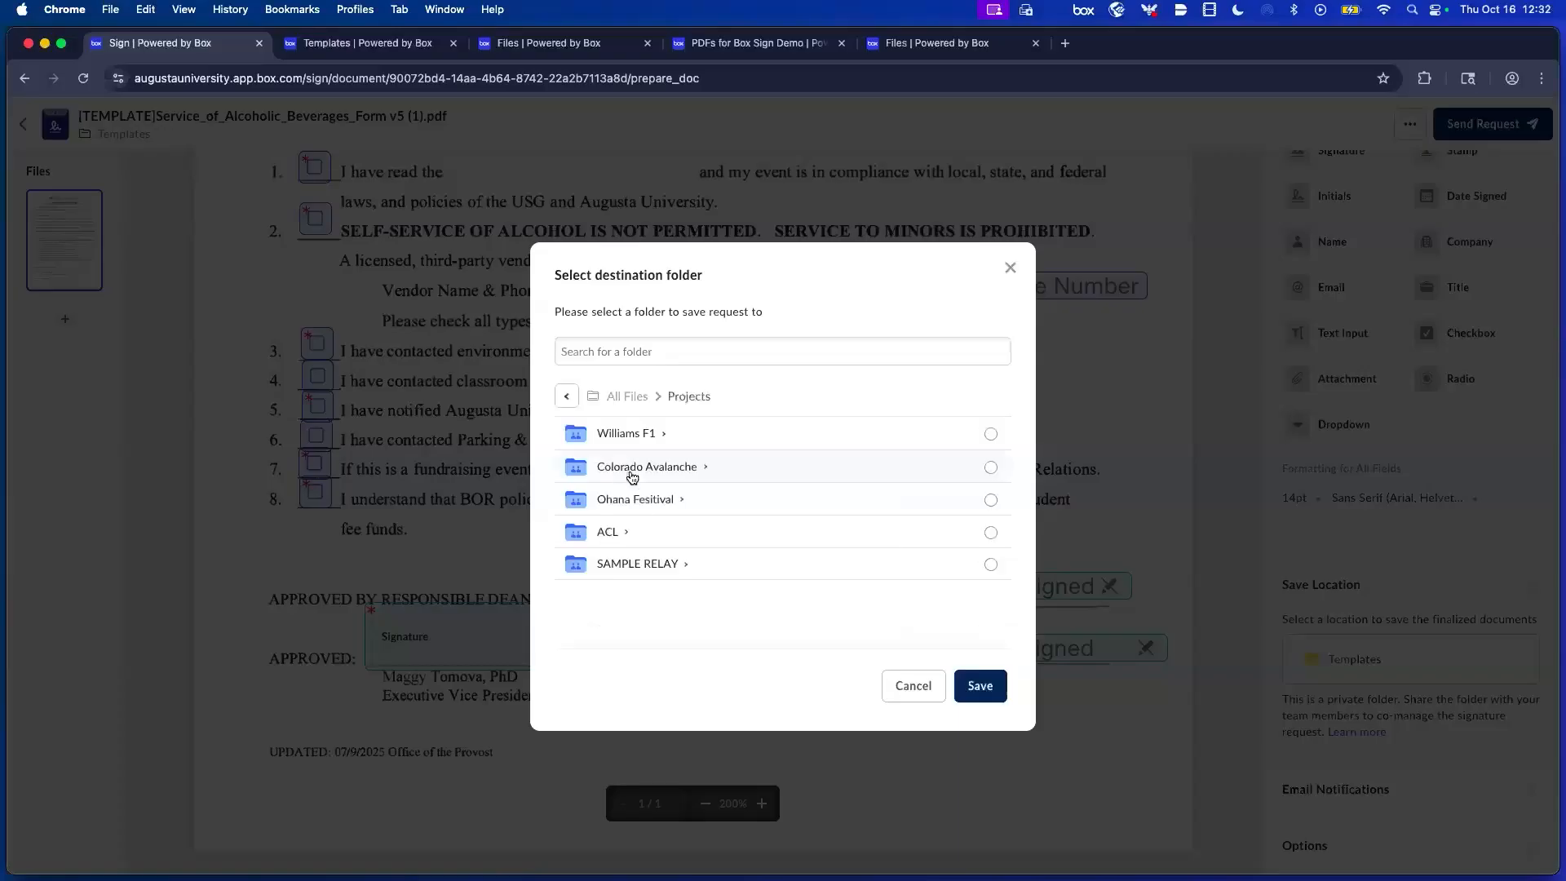
pyautogui.click(990, 434)
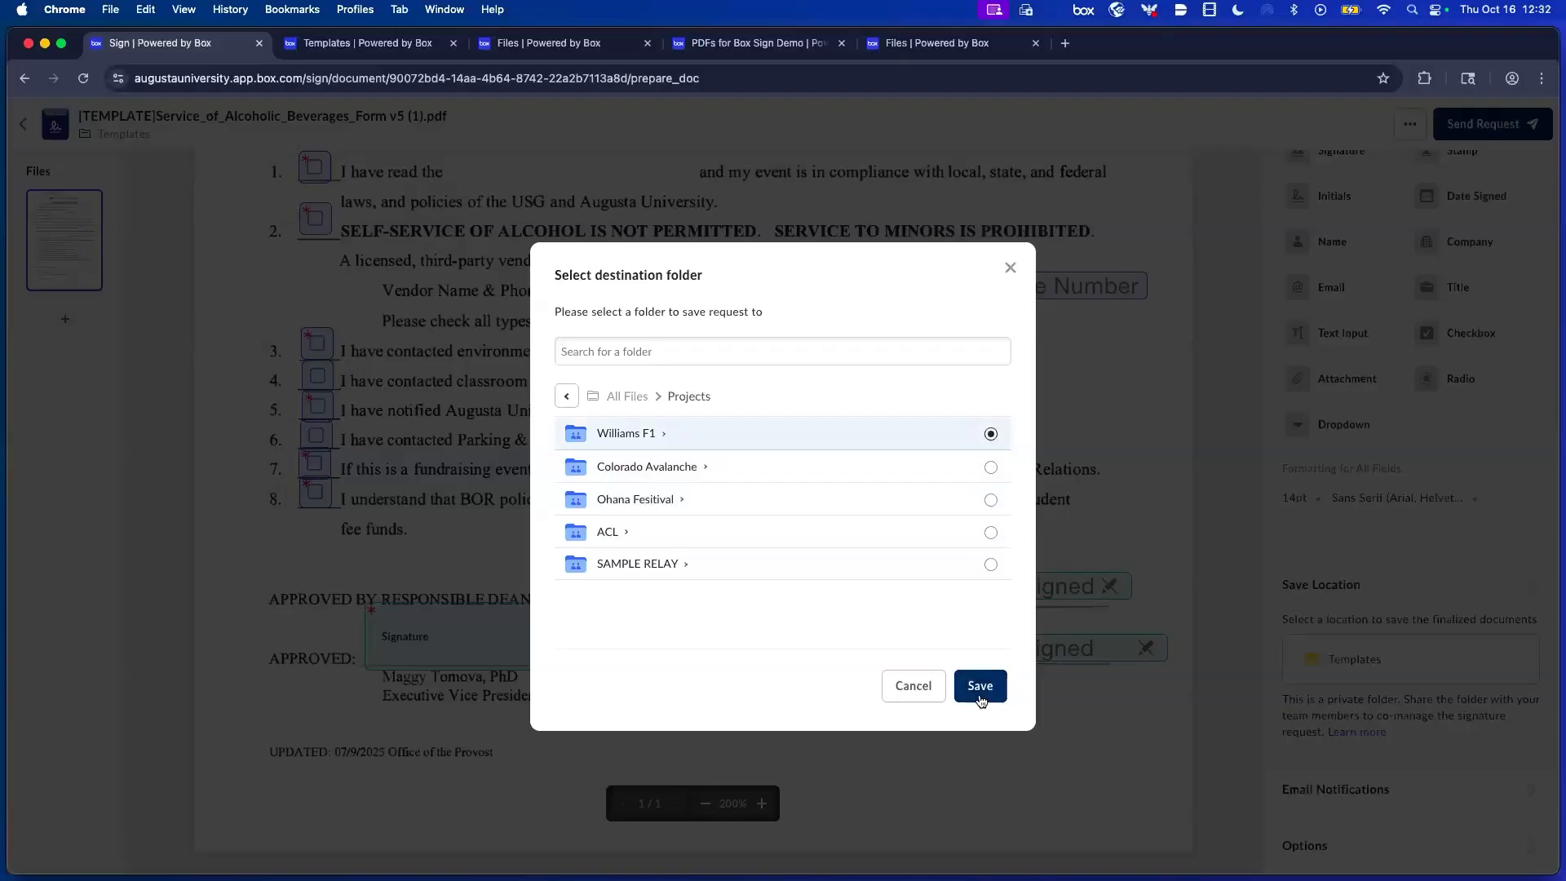
pyautogui.click(981, 685)
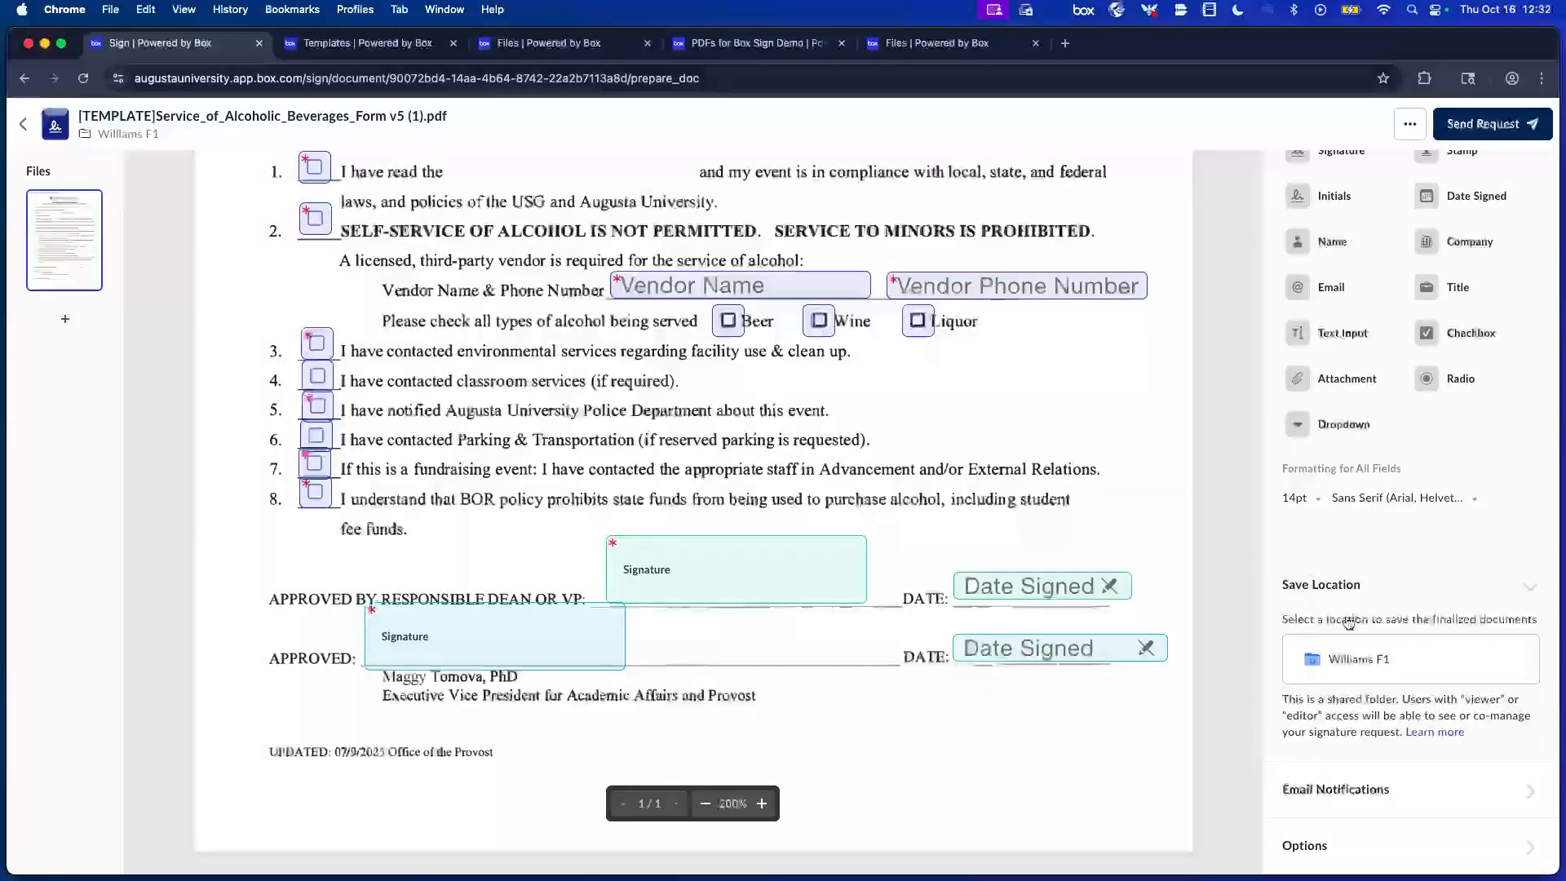
# Rename the file to '[Williams F1] Service_of_Alcoholic_Beverages_Form v5 (1).pdf' and send the request.
pyautogui.click(1417, 784)
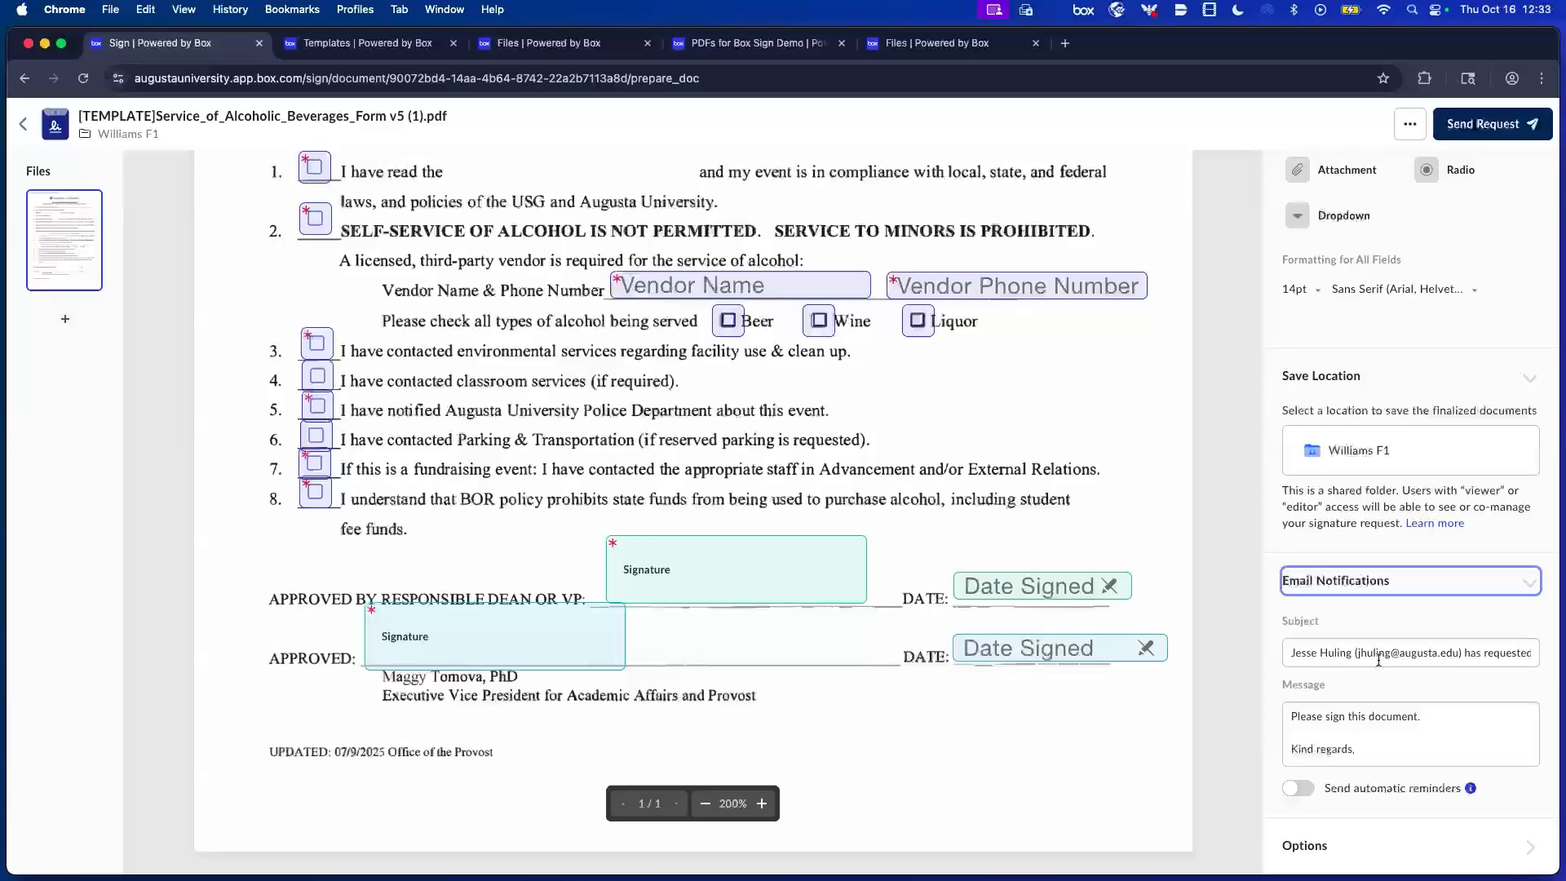
pyautogui.click(1353, 846)
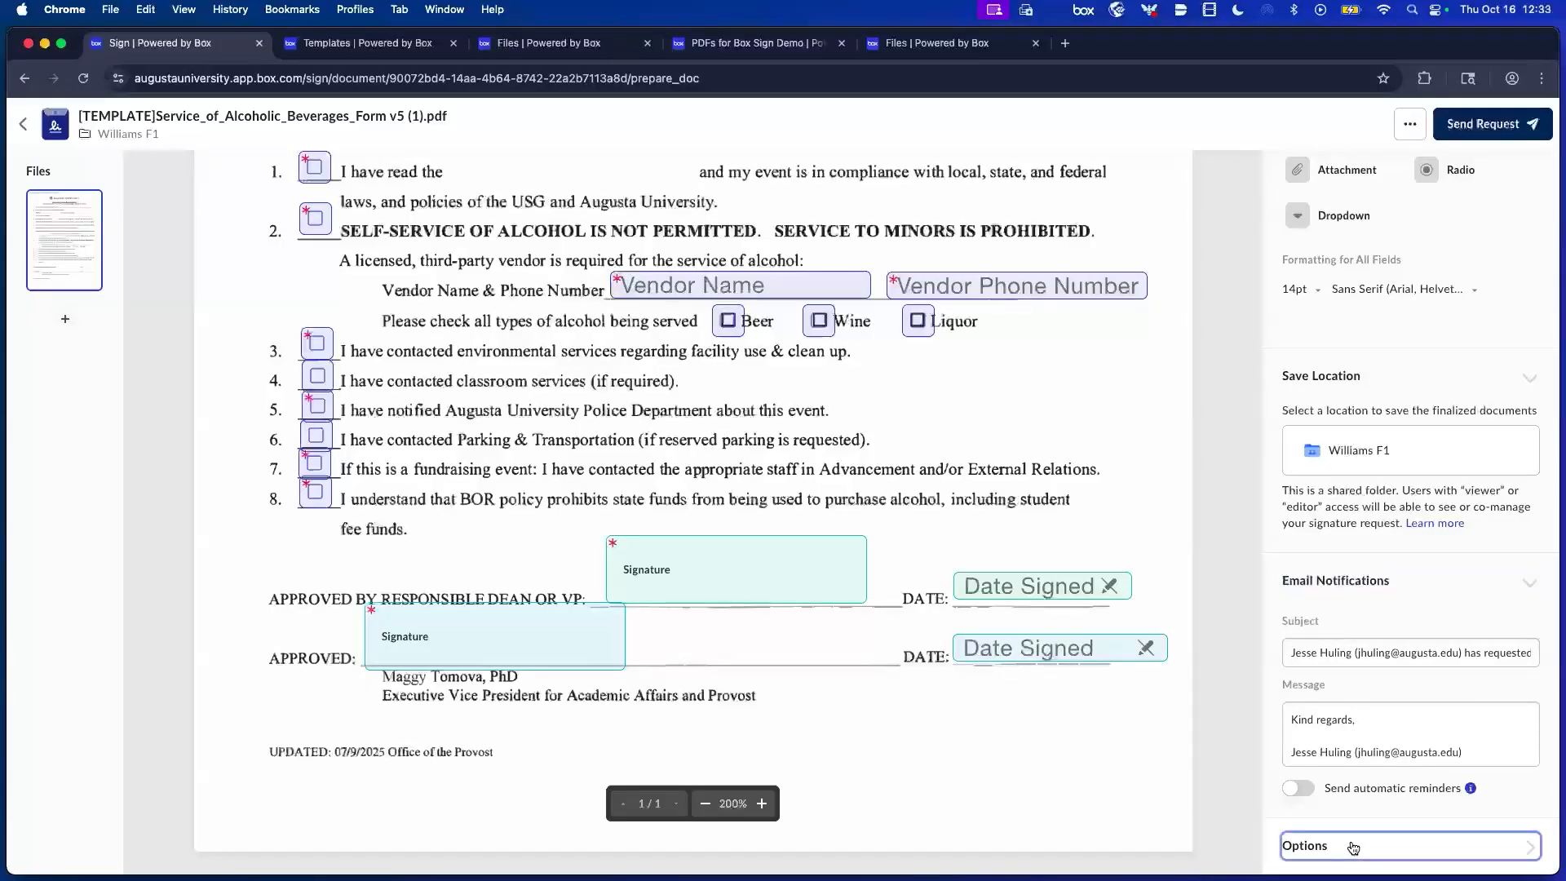
pyautogui.doubleClick(1328, 544)
pyautogui.write('Williams F')
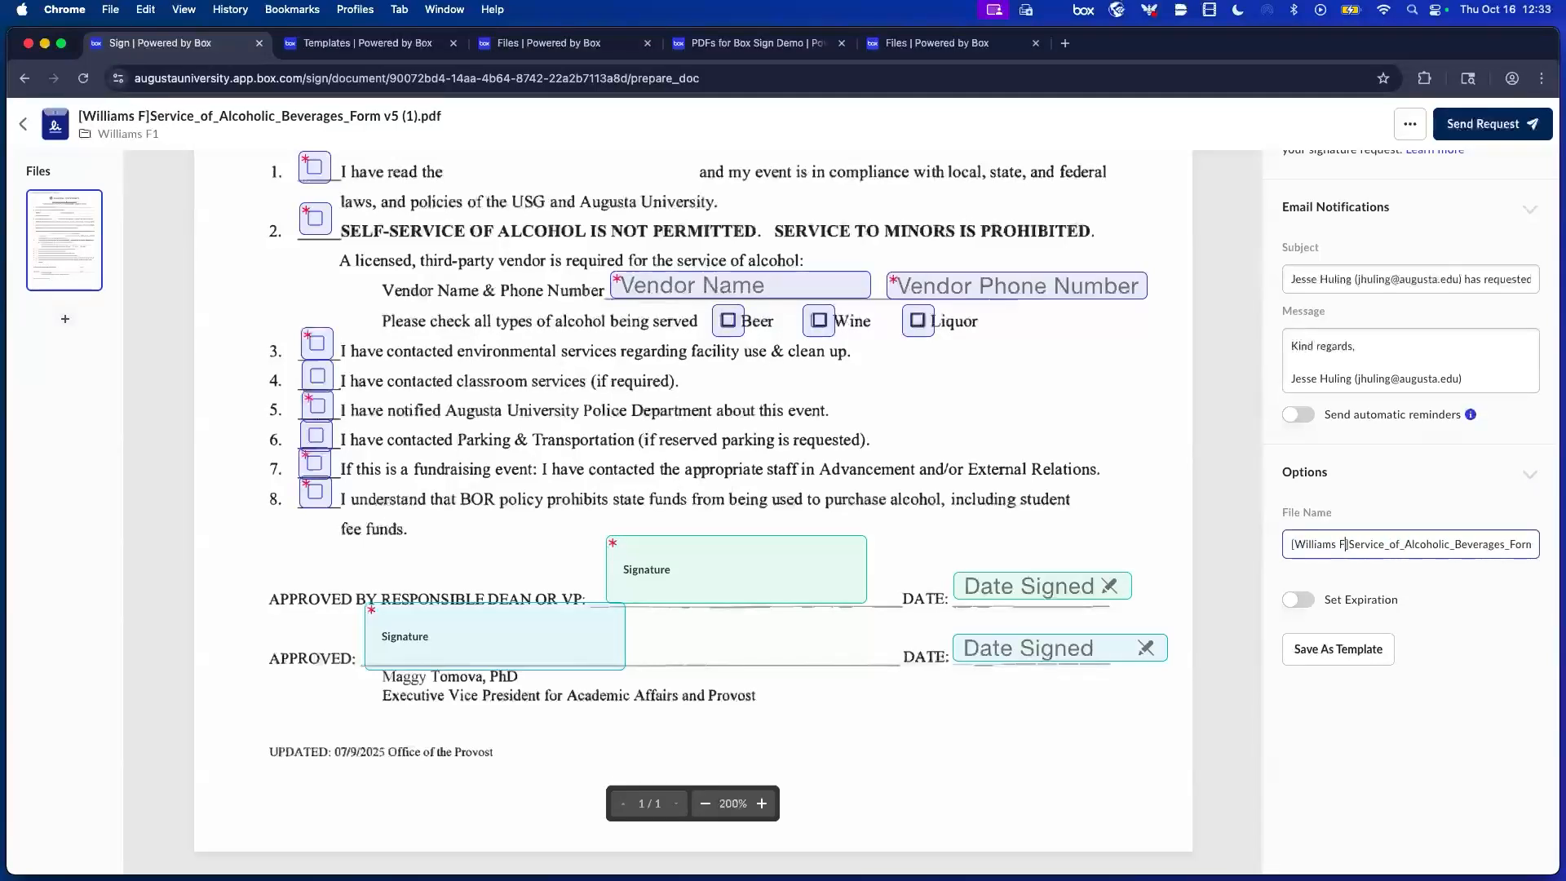
pyautogui.write('1]')
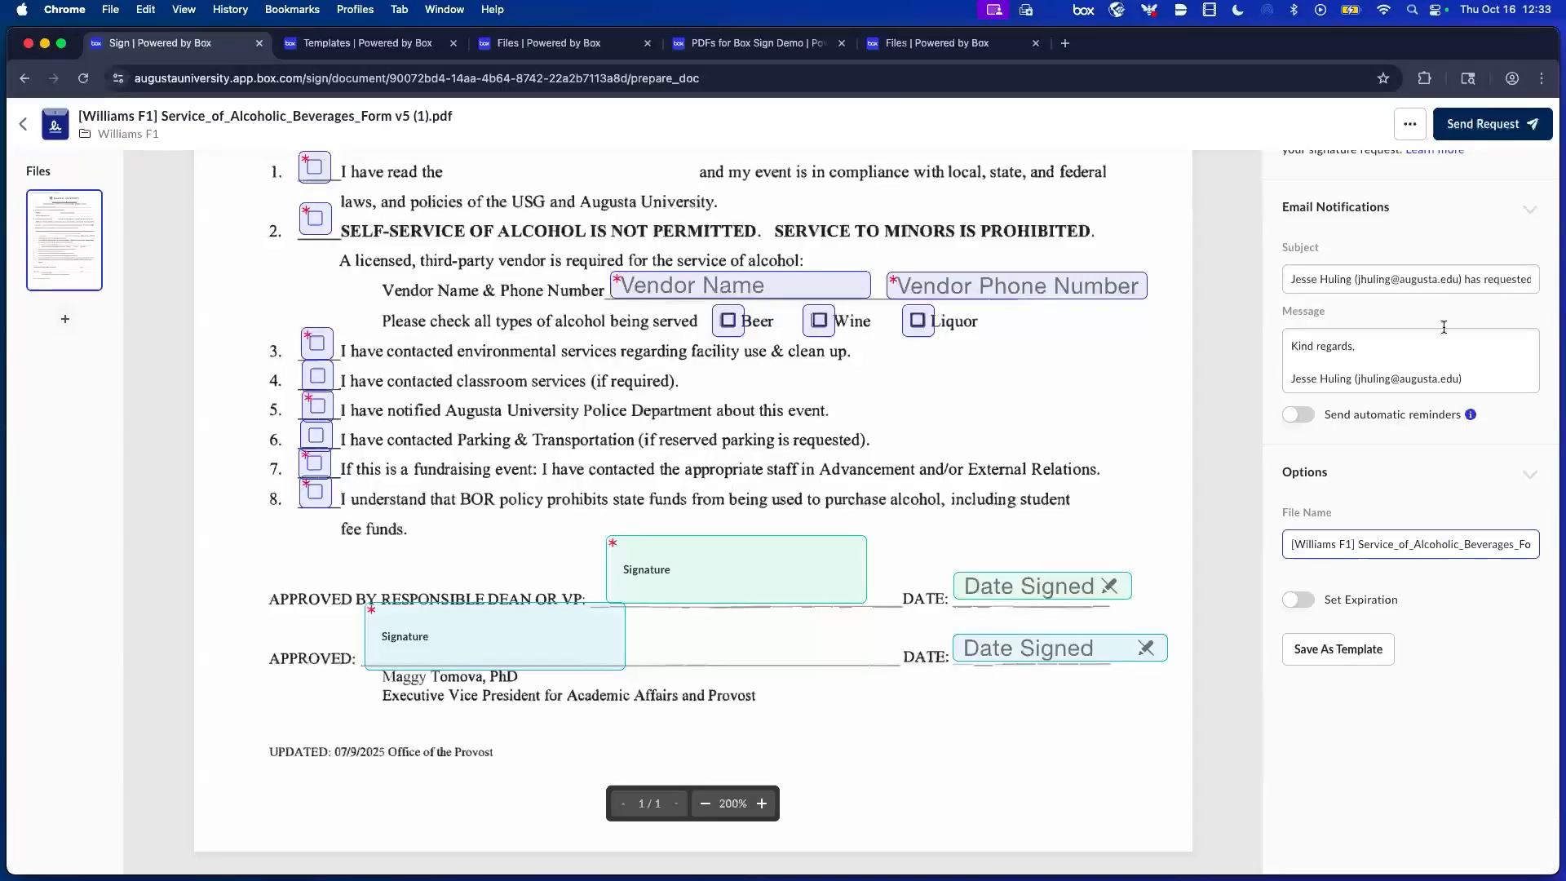
pyautogui.click(1478, 127)
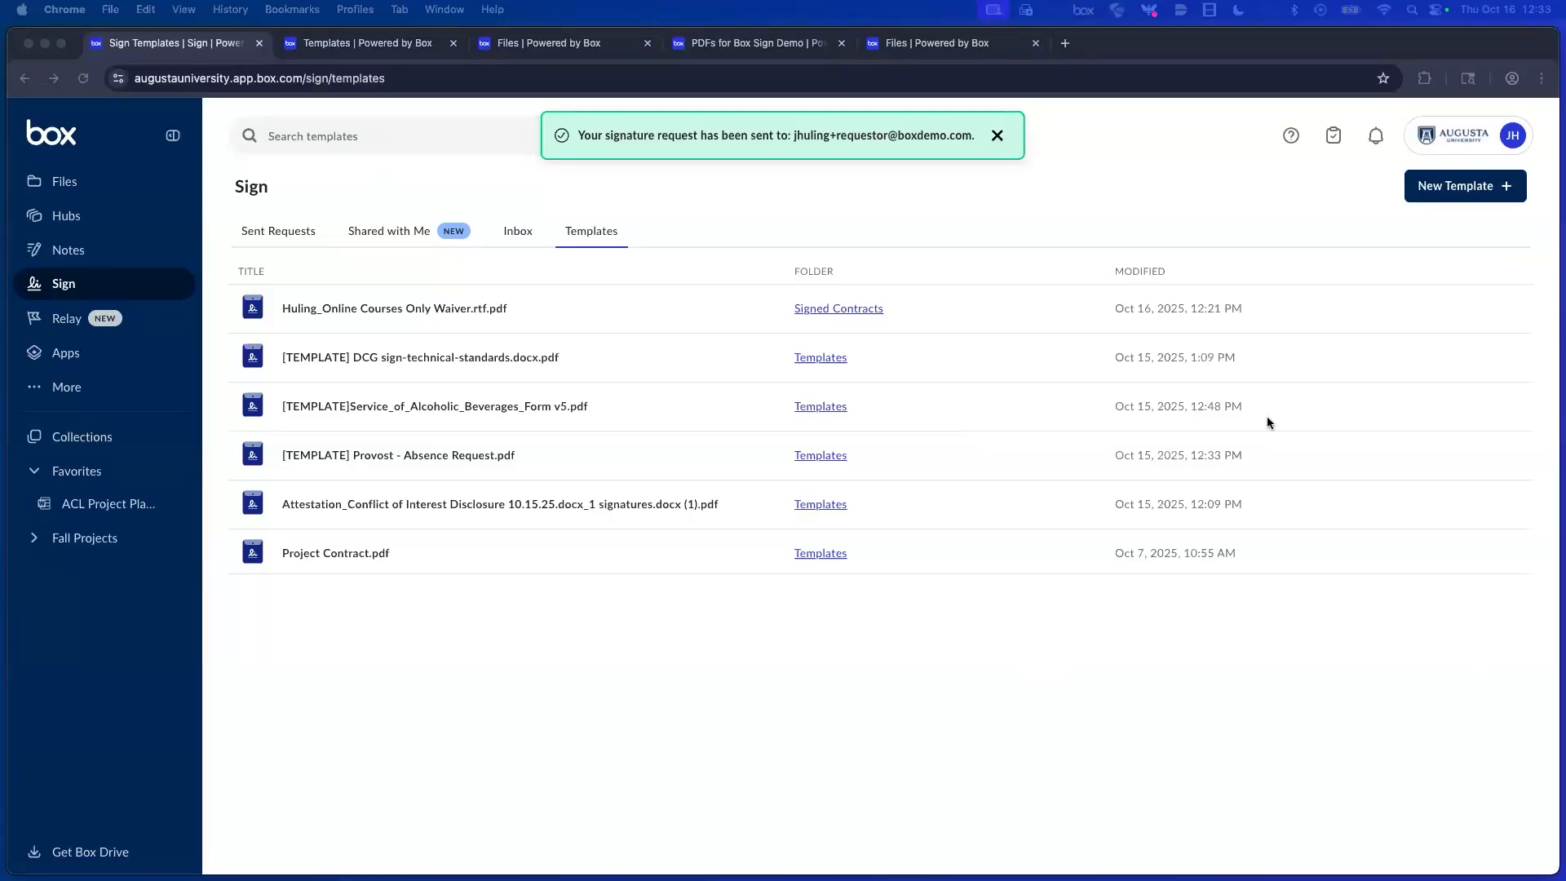
pyautogui.click(1392, 406)
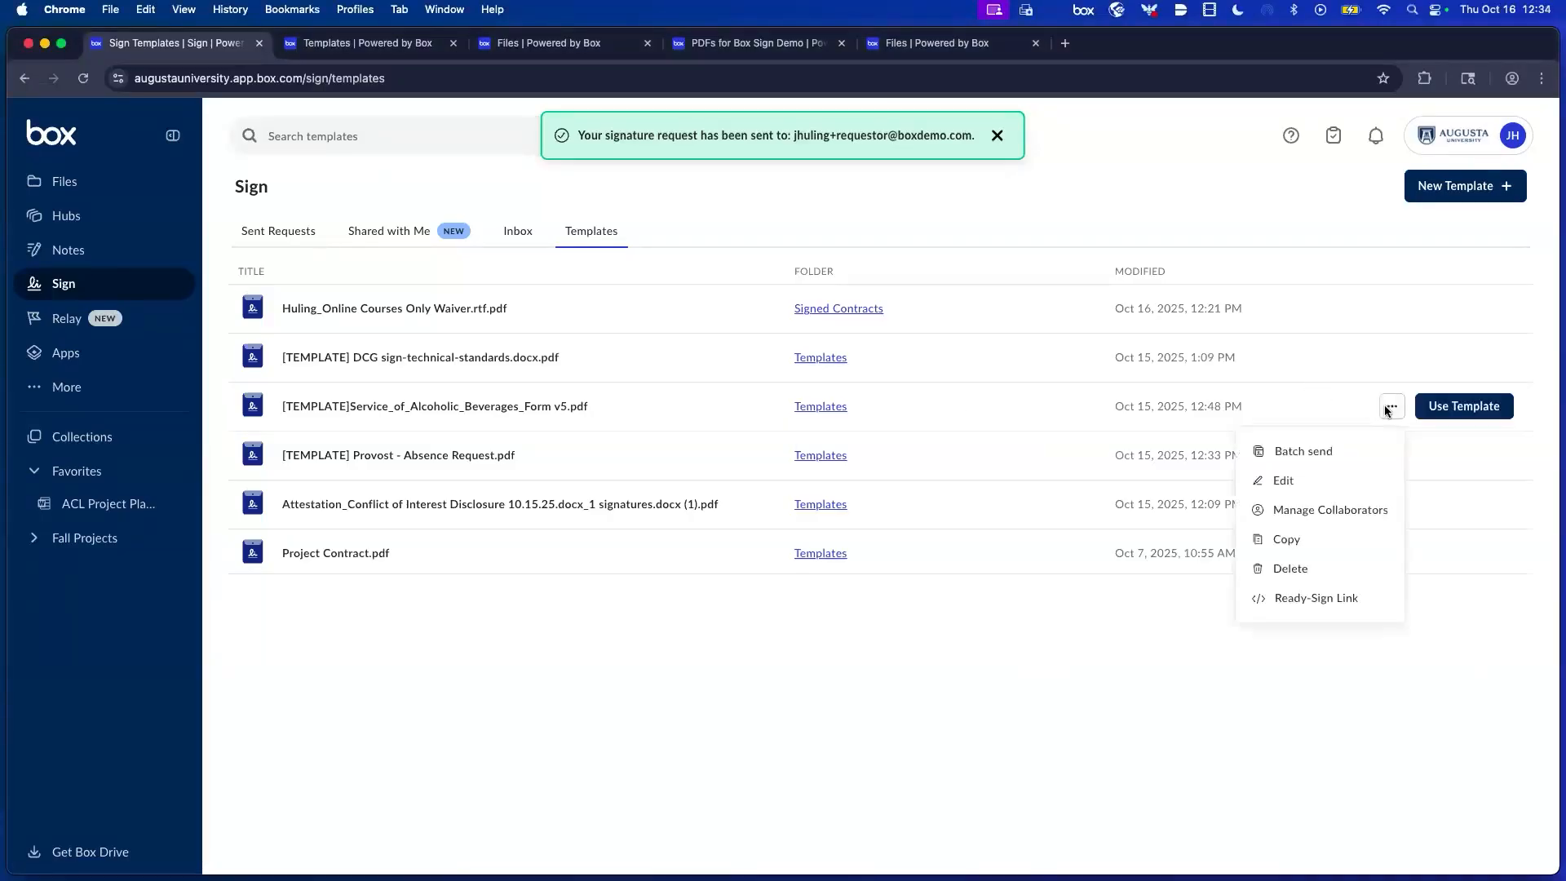
pyautogui.click(1285, 482)
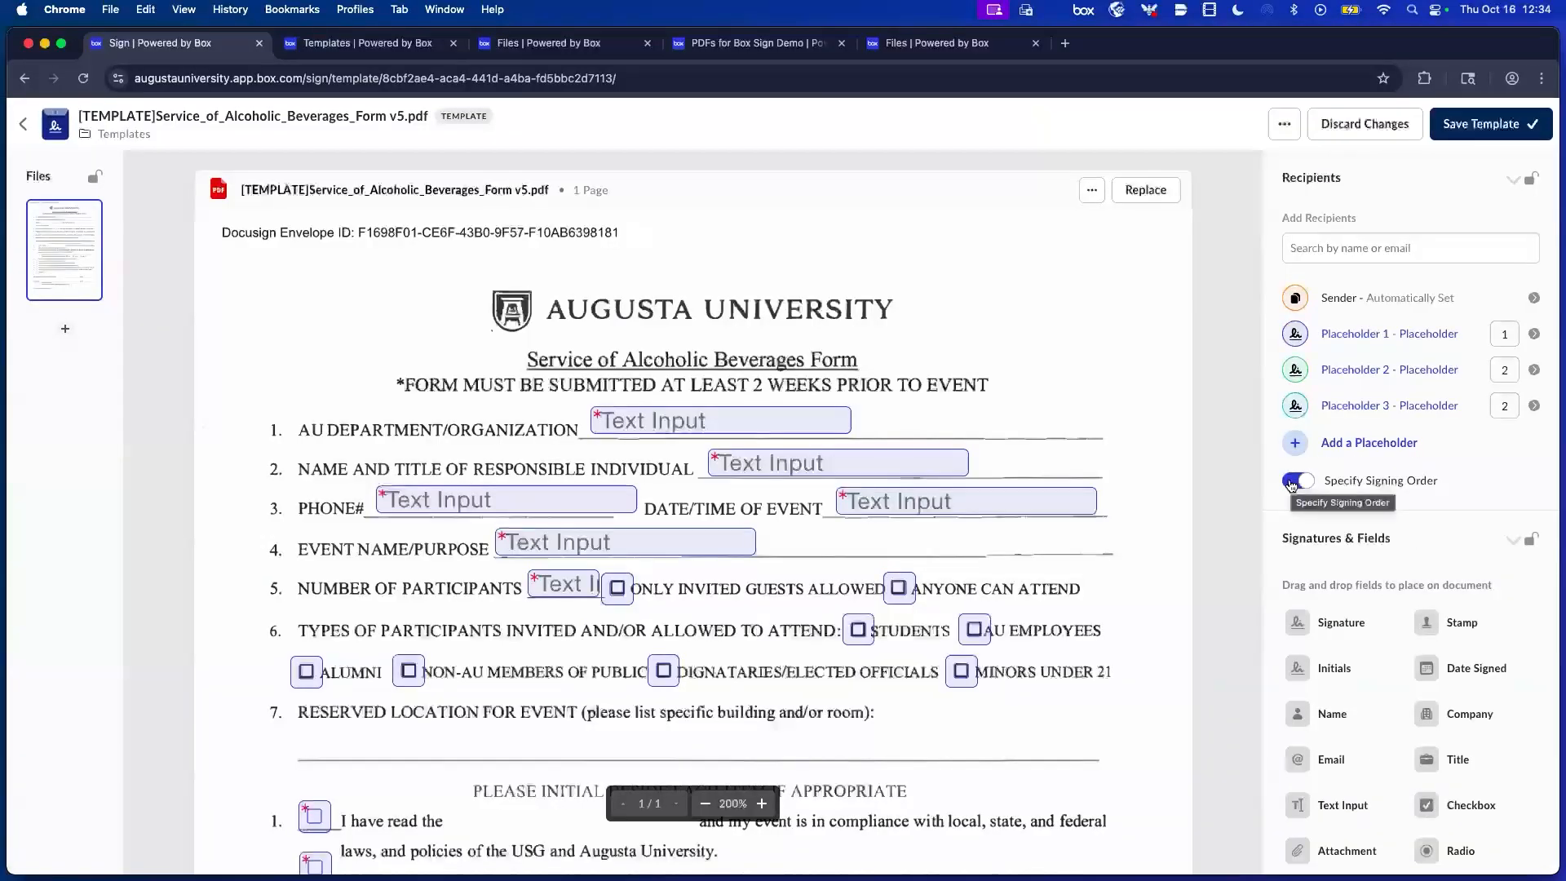
pyautogui.click(1365, 124)
pyautogui.click(902, 540)
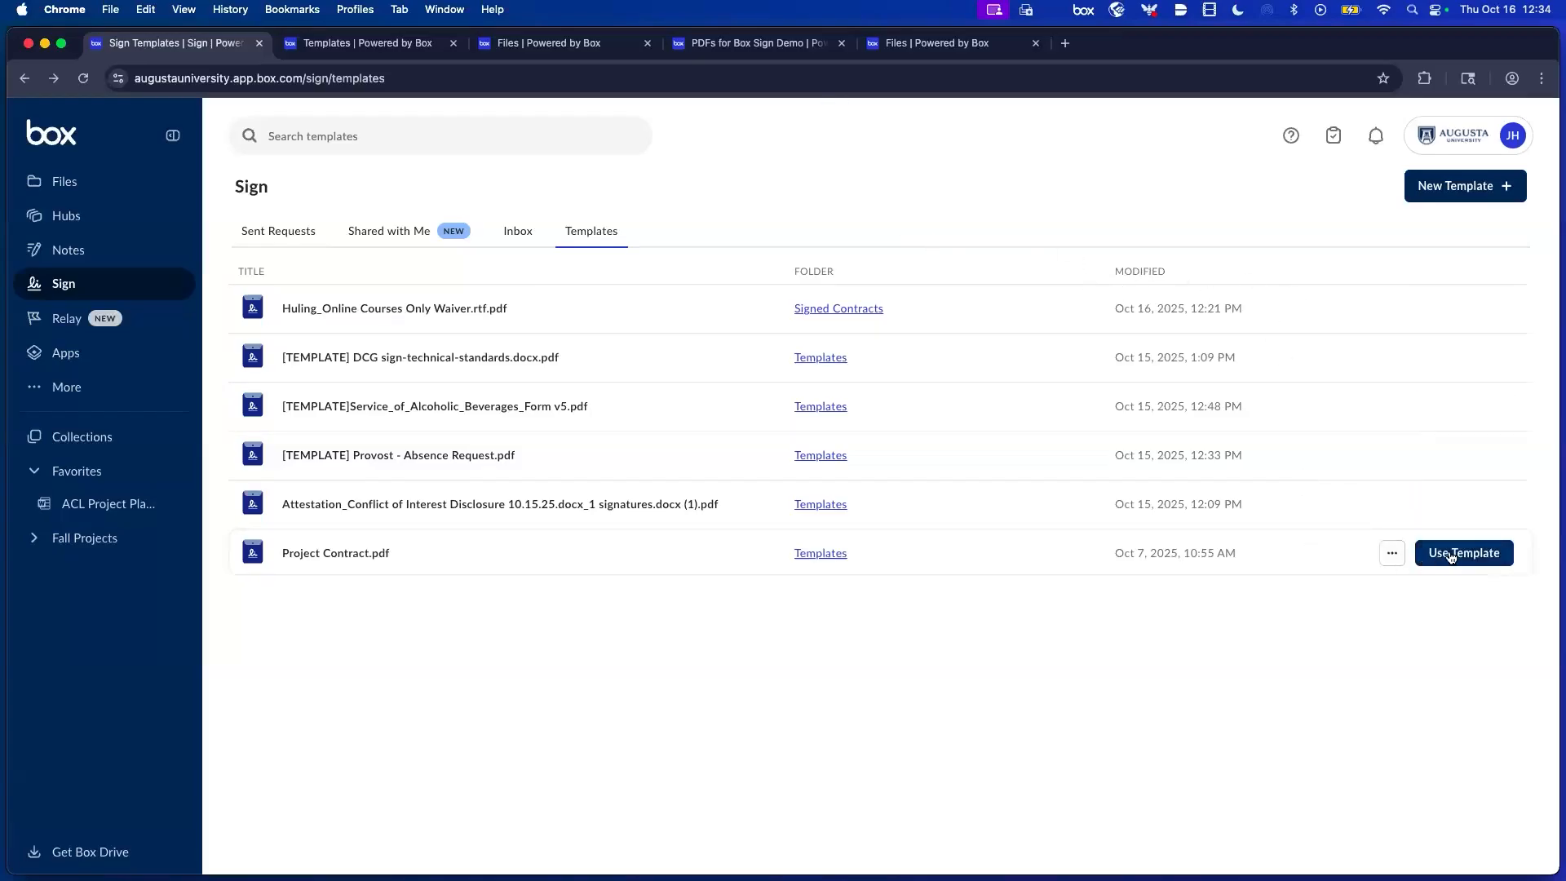
# Start a Project Contract request and add an extra e-mail recipient.
pyautogui.click(1451, 558)
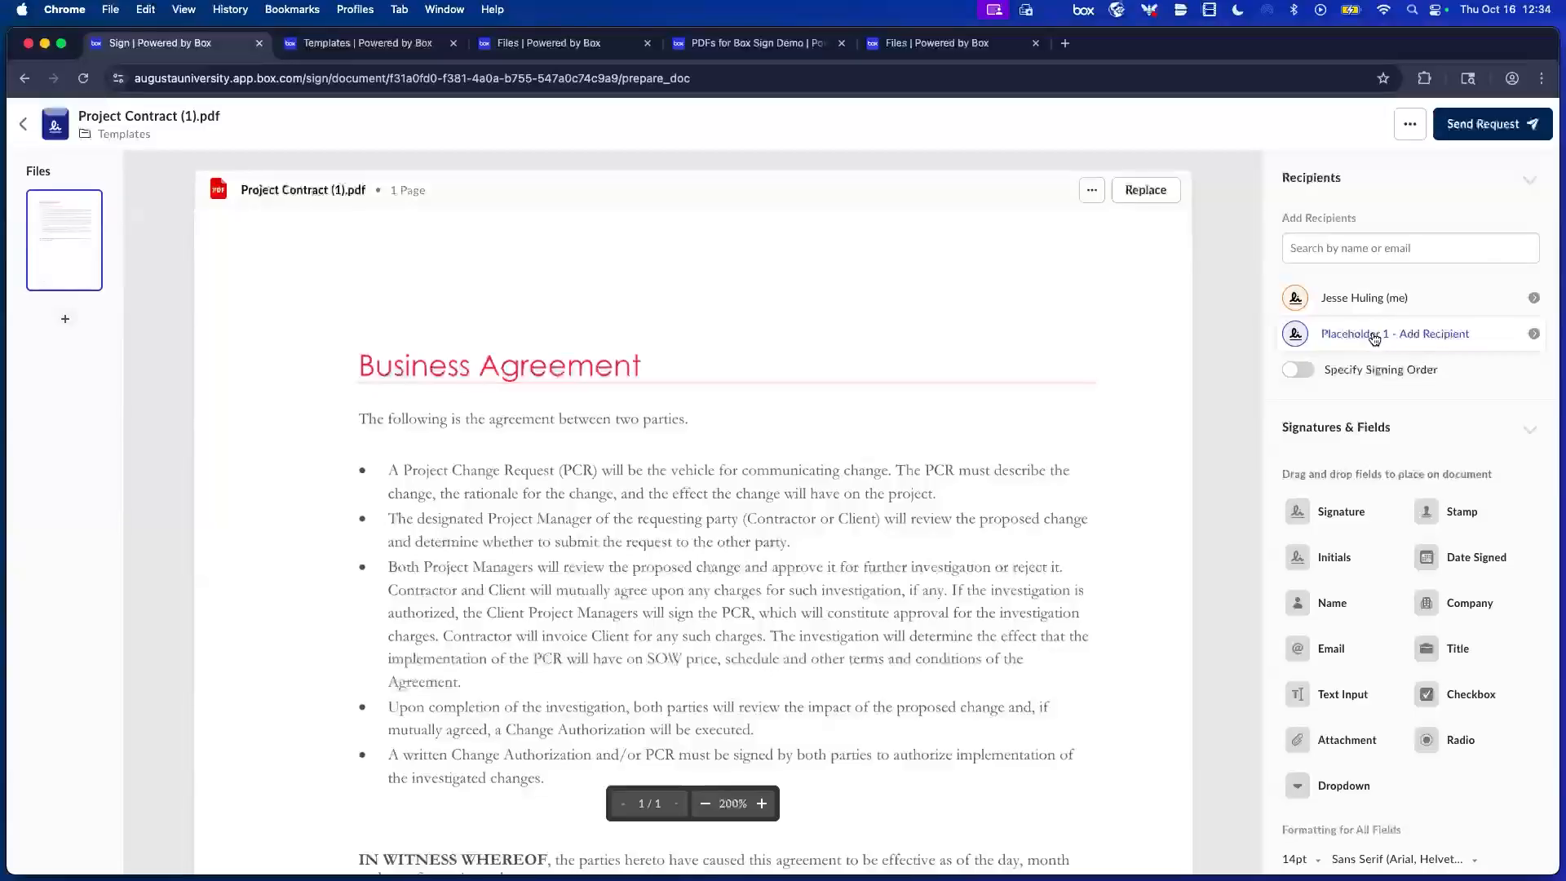
pyautogui.click(1369, 249)
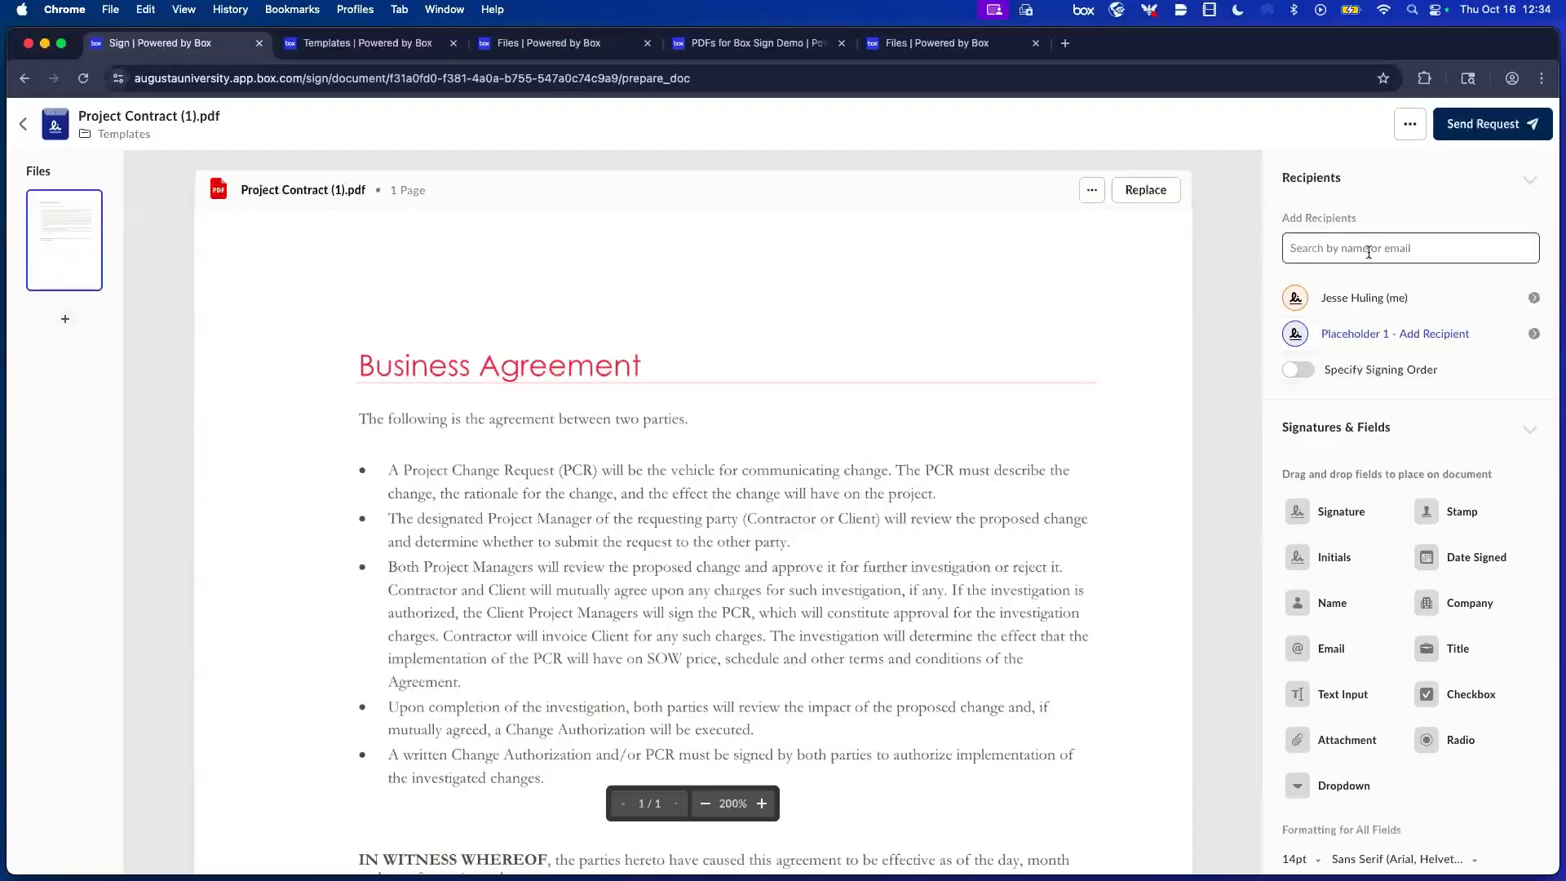
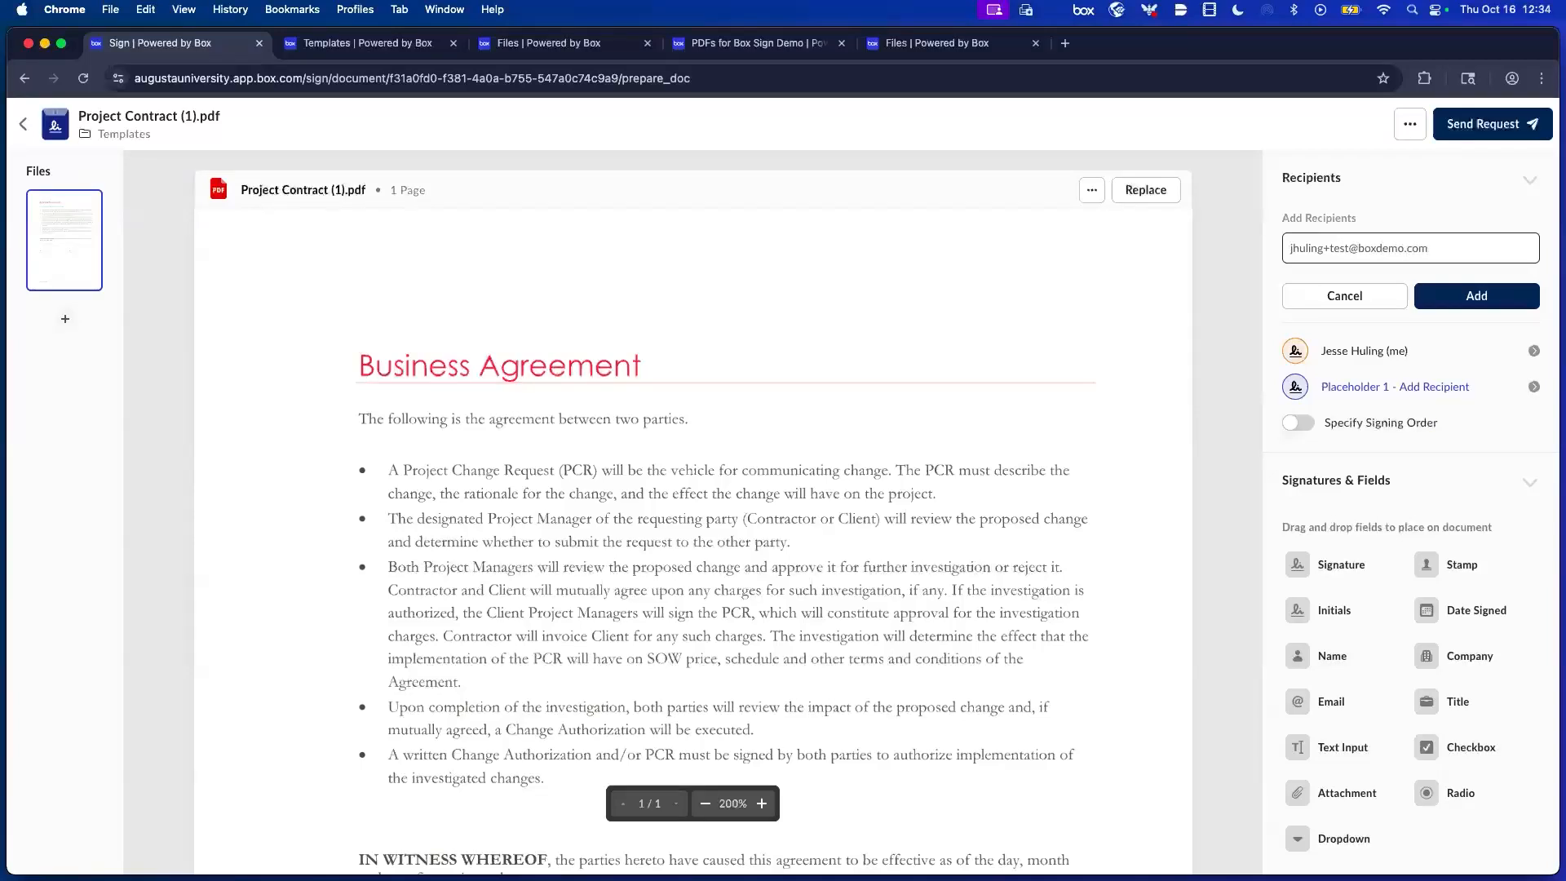
pyautogui.press('Return')
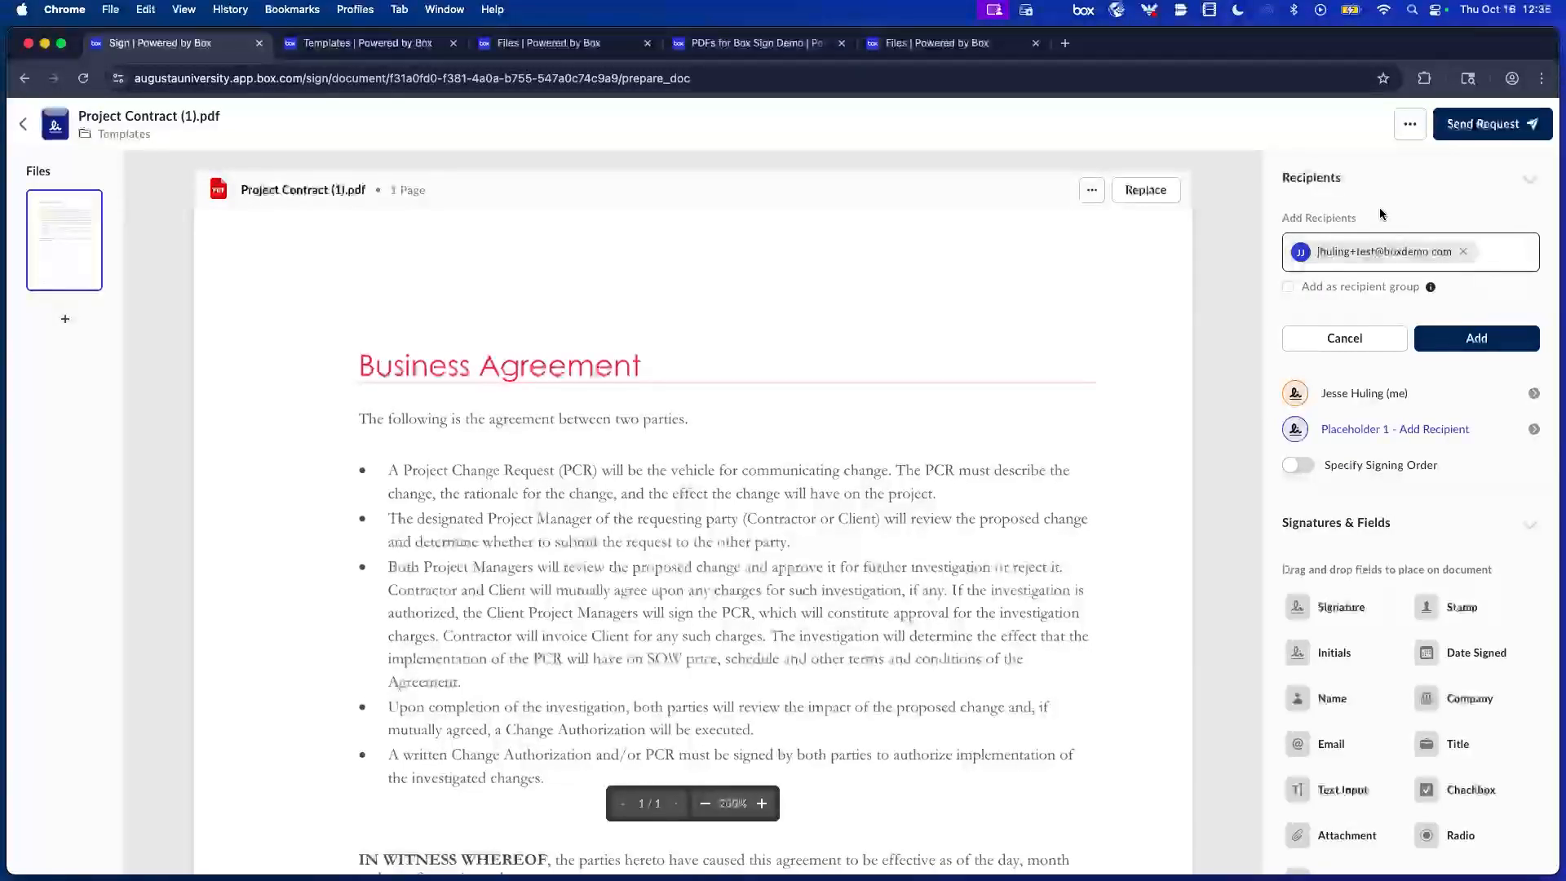
pyautogui.click(1482, 340)
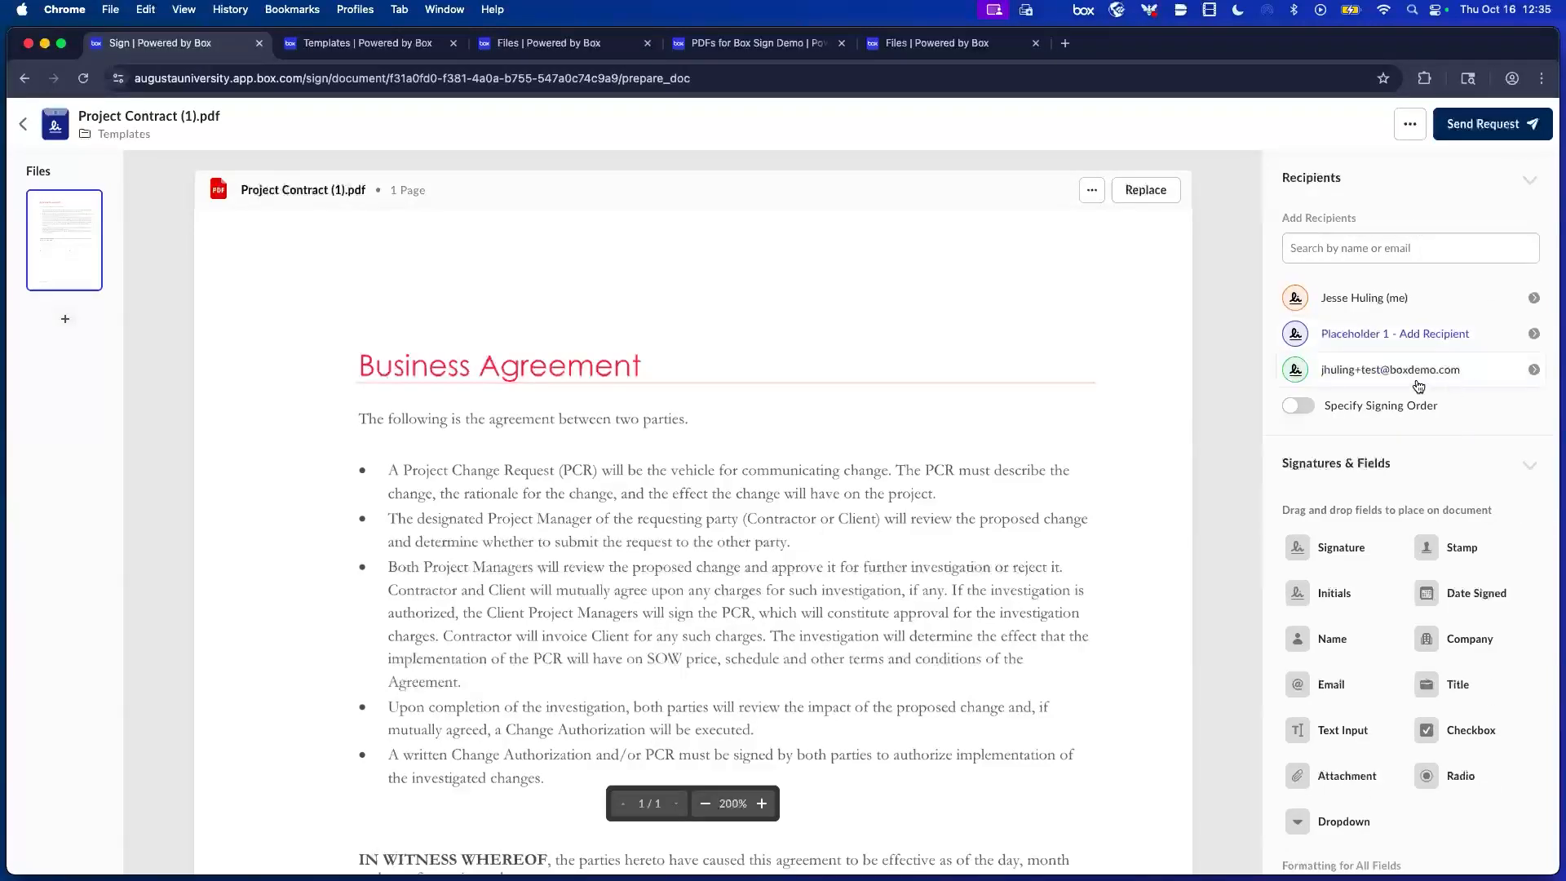
# Set the added recipient's role to Get a Copy, then open Placeholder 1's settings.
pyautogui.click(1536, 371)
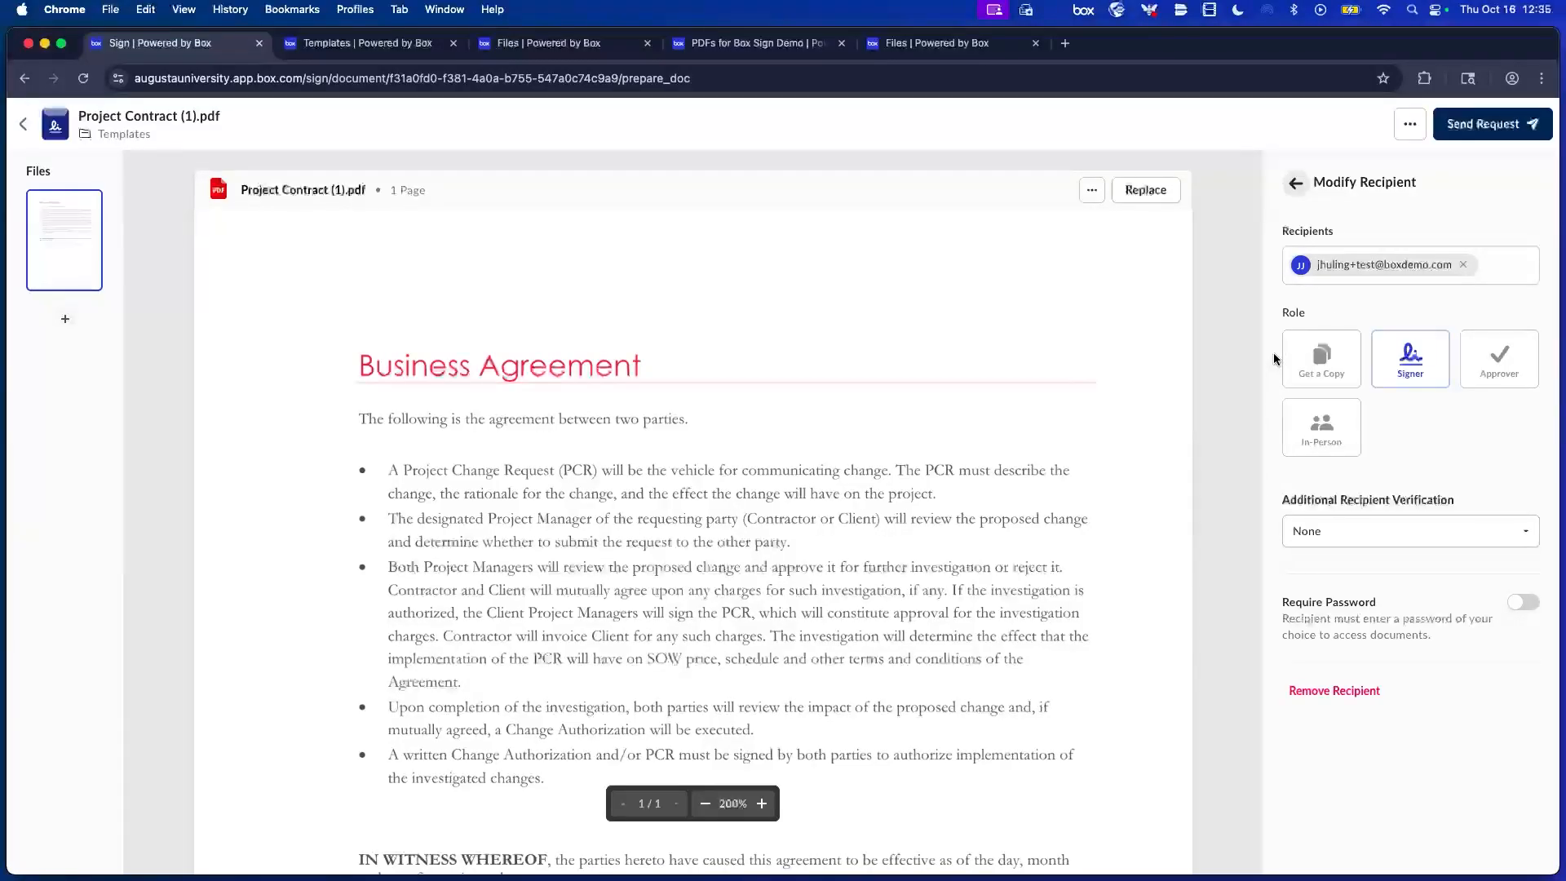
pyautogui.click(1343, 364)
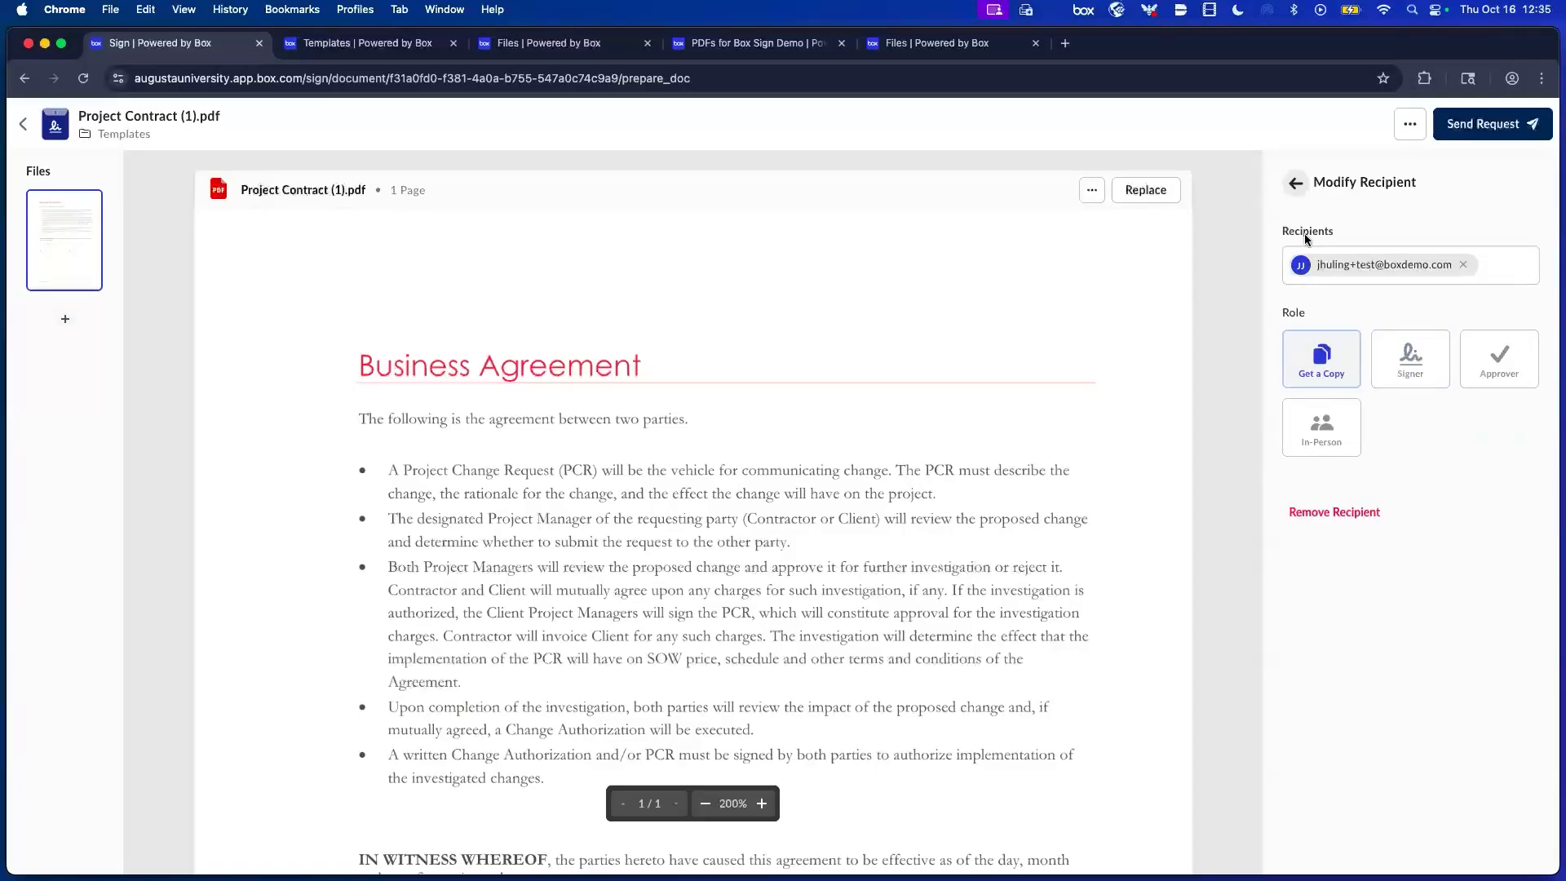
pyautogui.click(1522, 363)
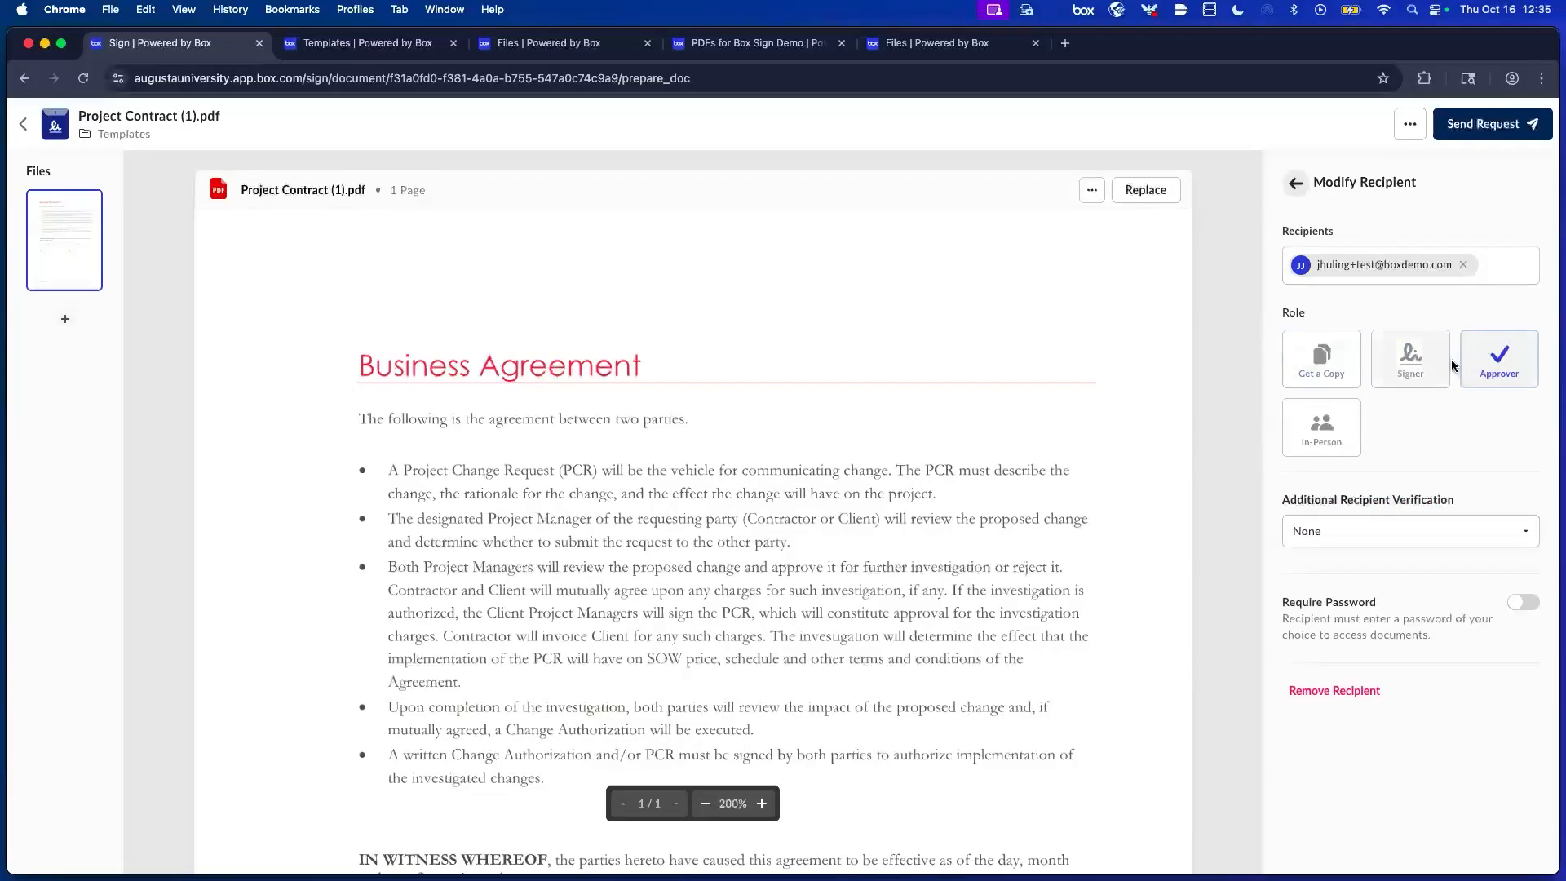
pyautogui.click(1351, 366)
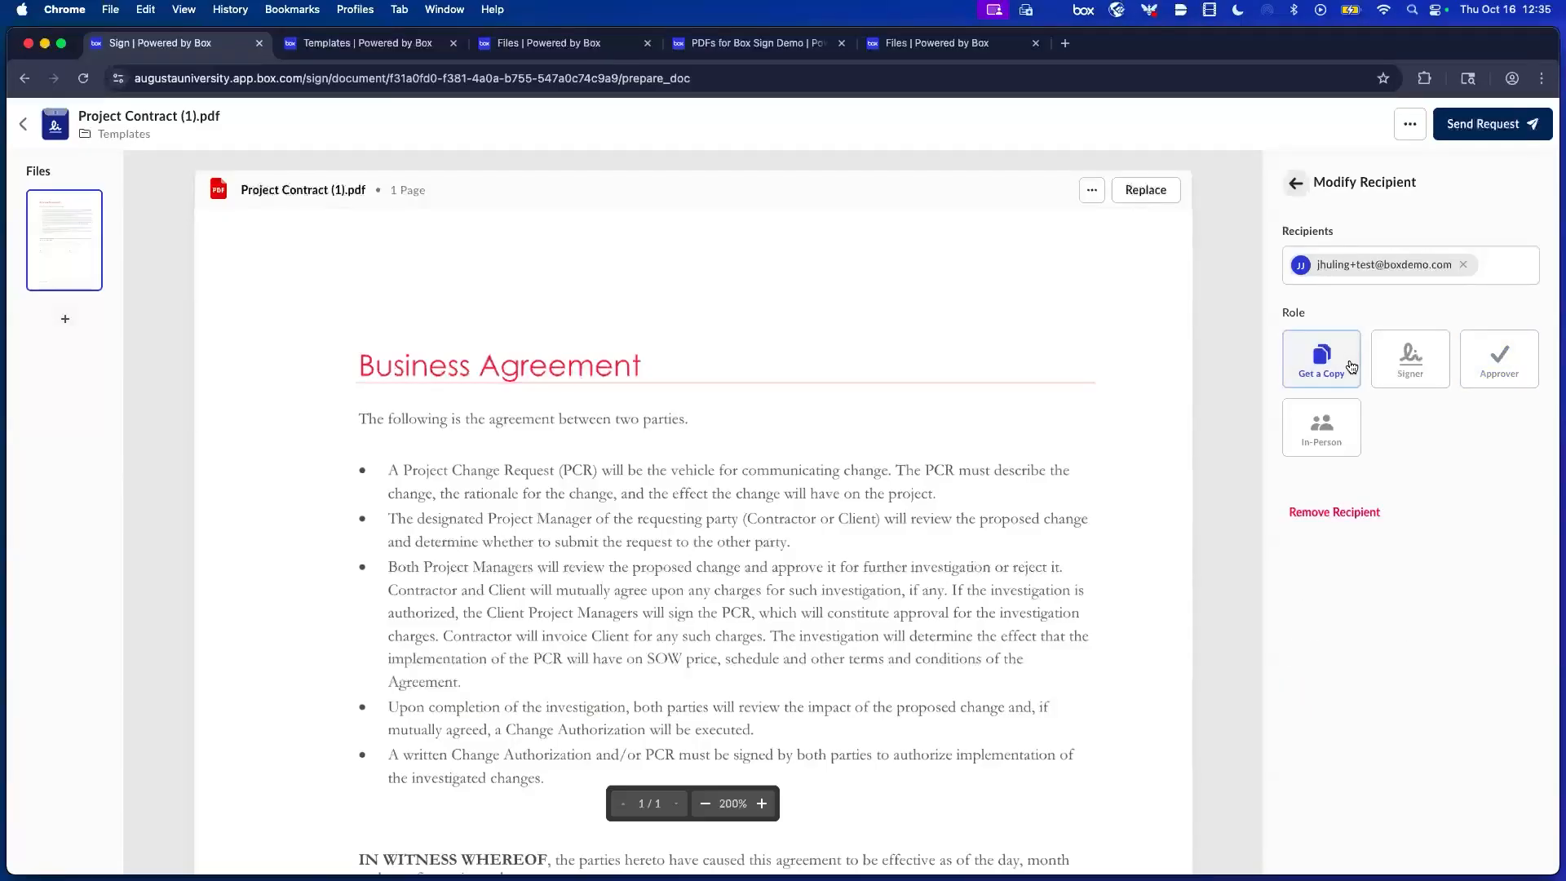
pyautogui.click(1296, 183)
pyautogui.scroll(-10, 1162, 548)
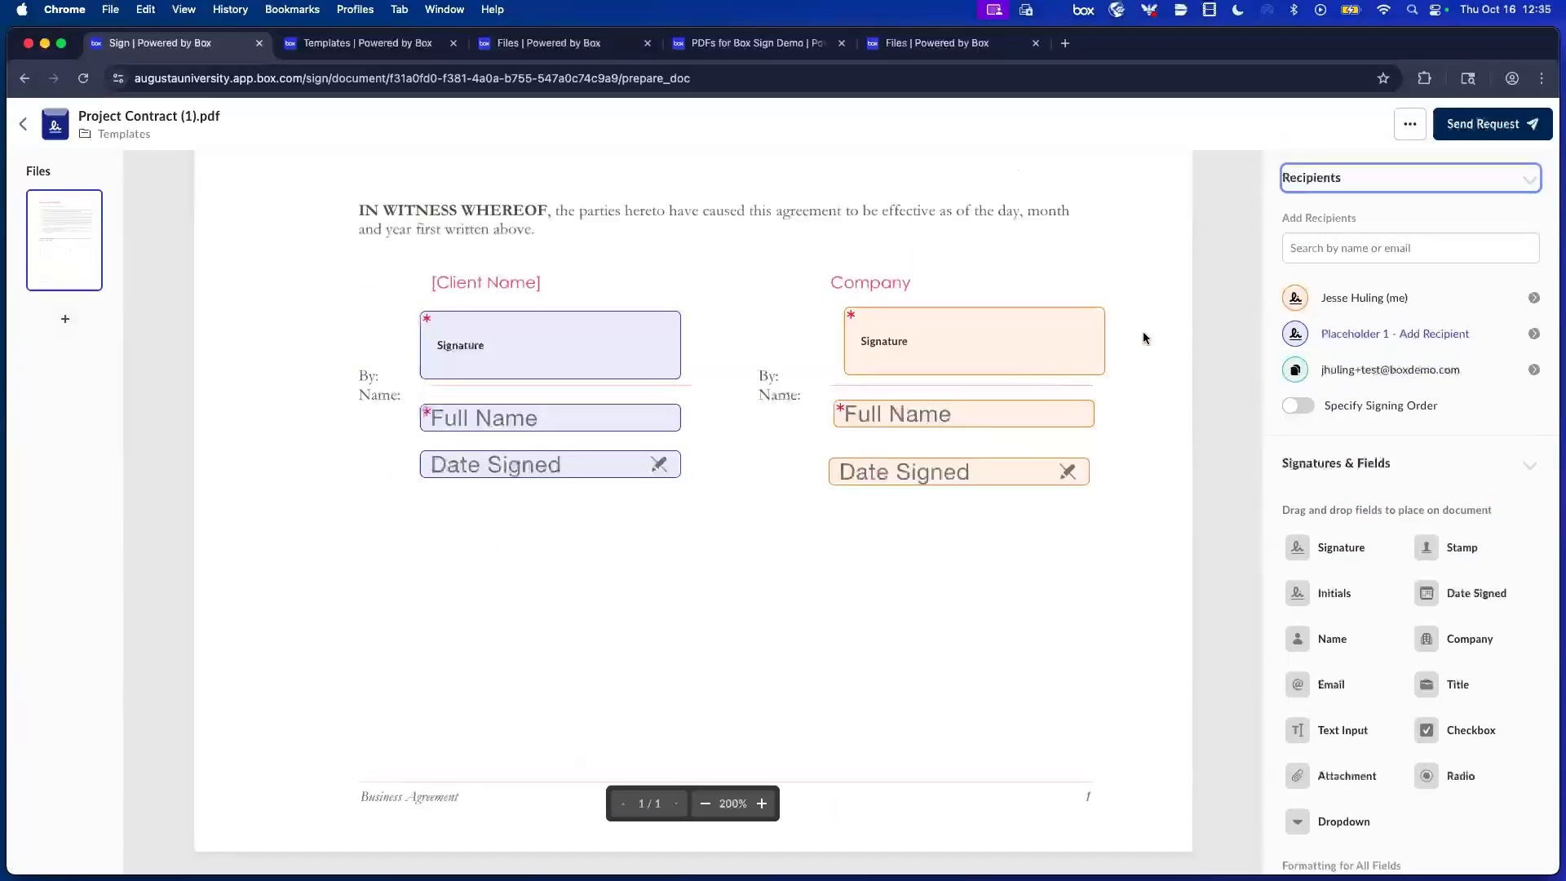
pyautogui.click(1343, 332)
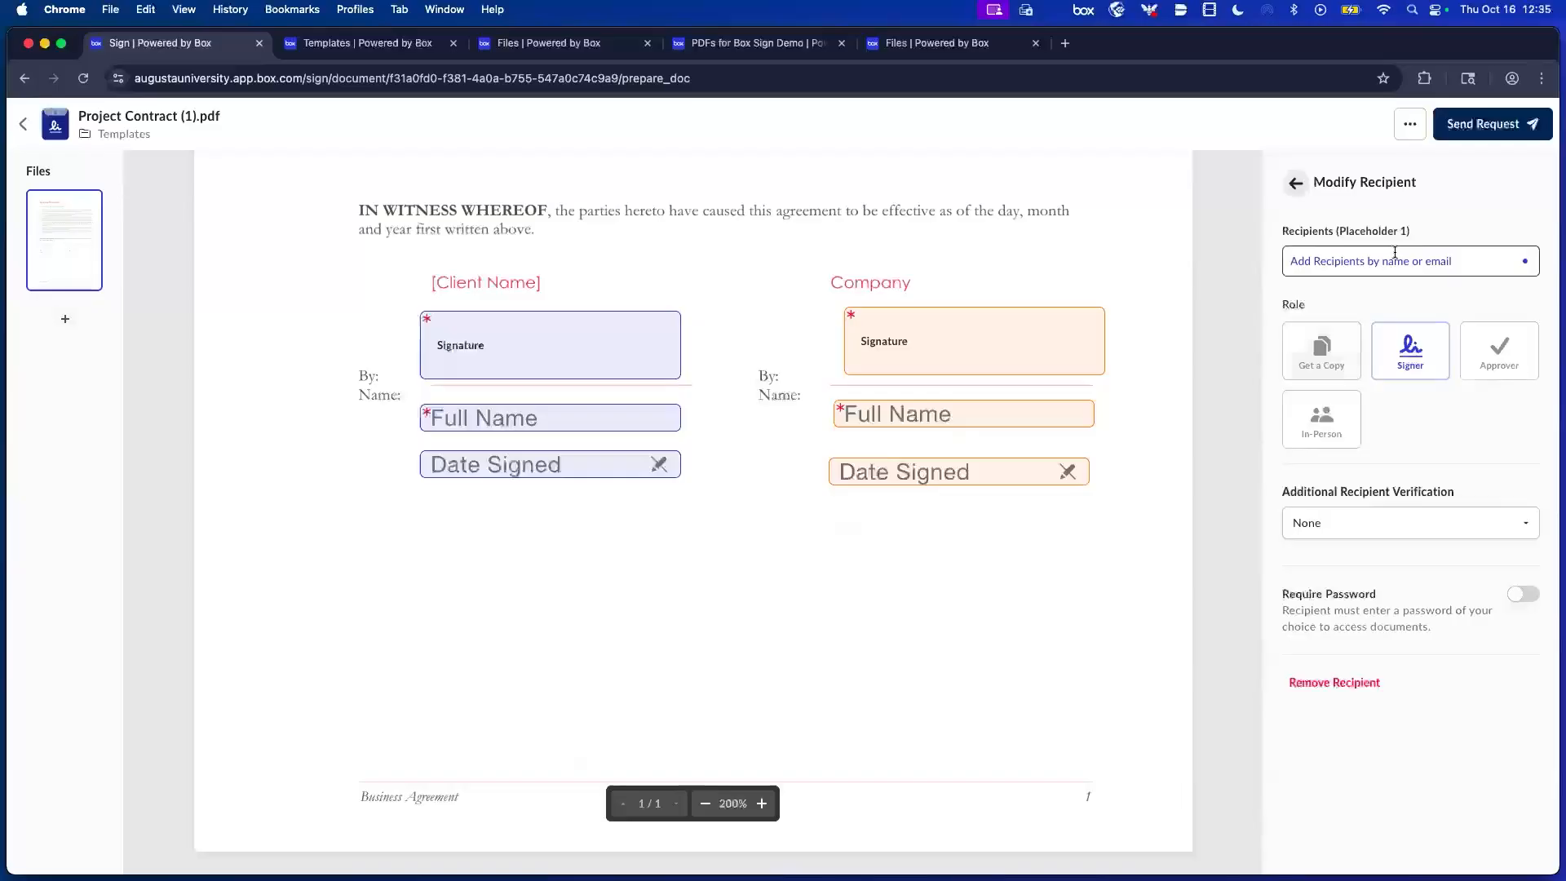
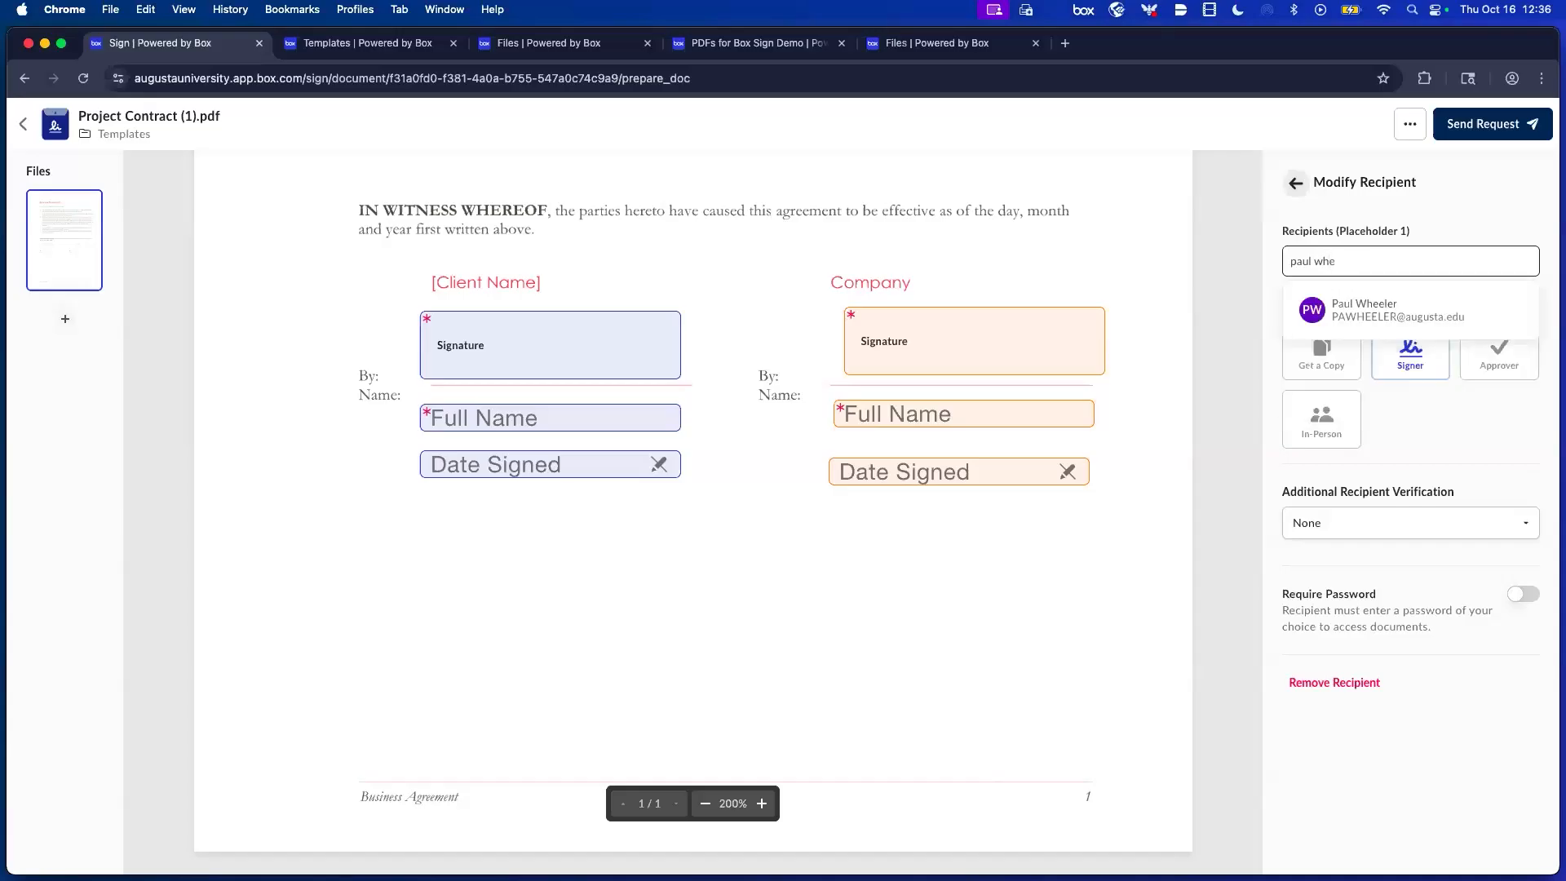
# Assign Placeholder 1 to a colleague picked from the directory suggestions, keeping the Signer role.
pyautogui.click(1369, 306)
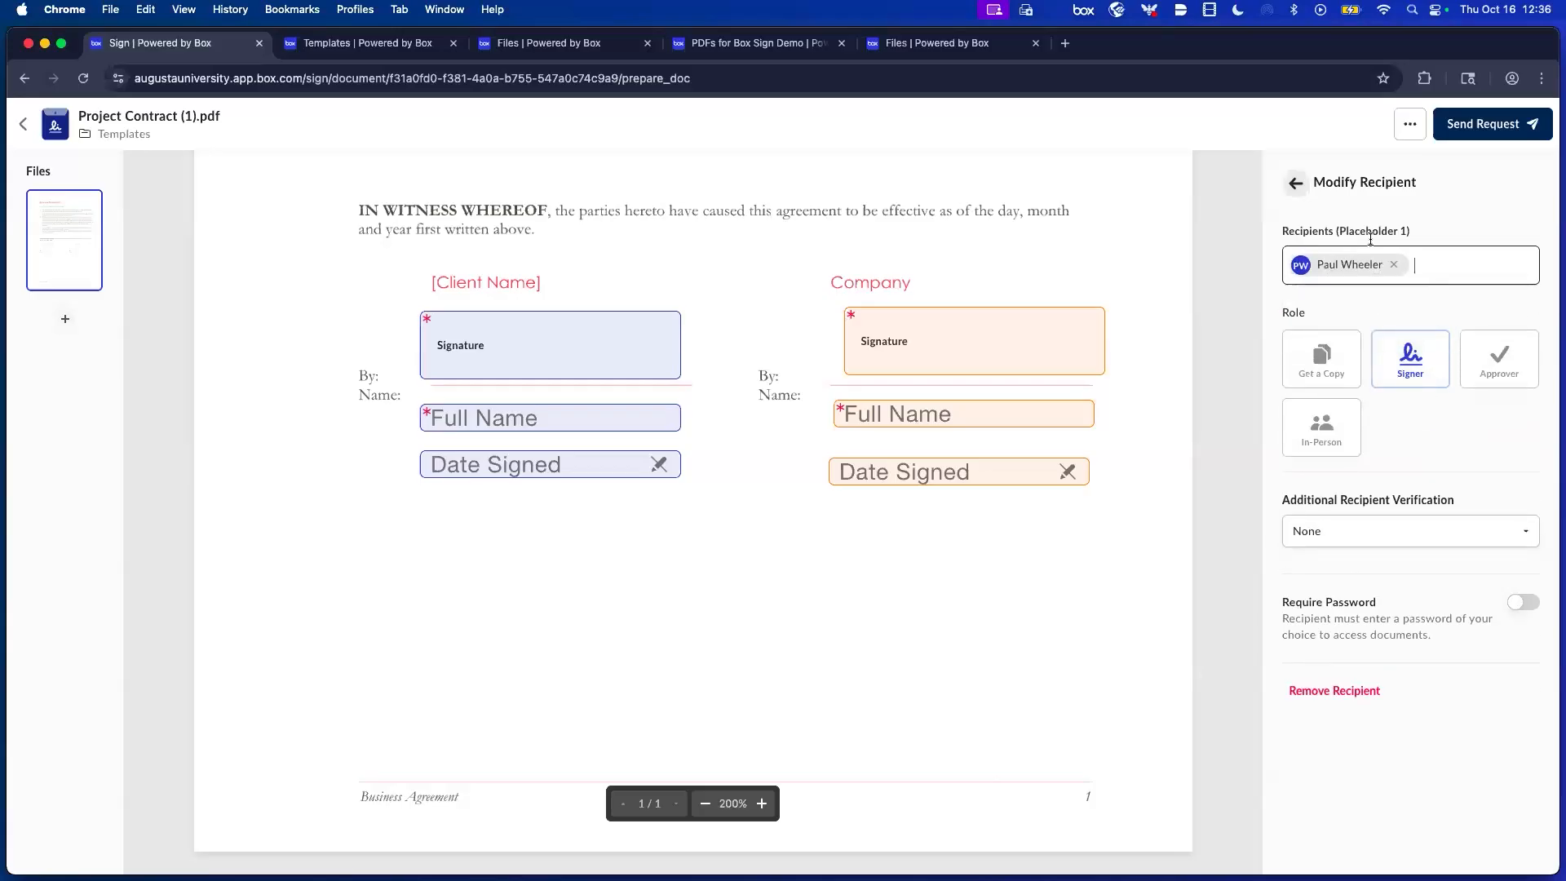
pyautogui.click(1297, 184)
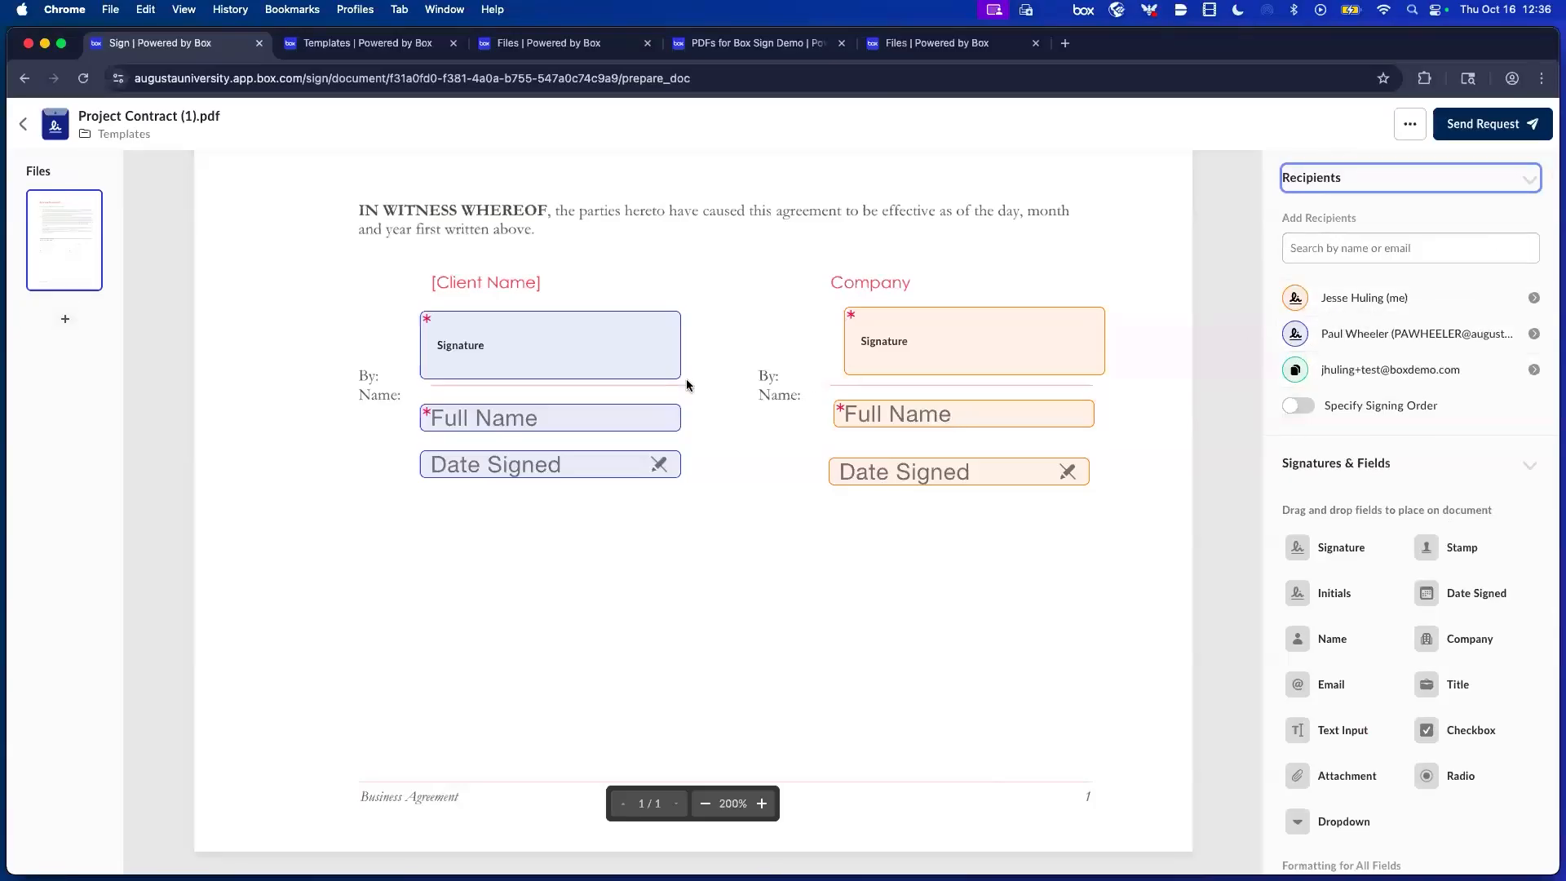
# Send the Project Contract (1).pdf request and return to the Templates folder.
pyautogui.click(1504, 129)
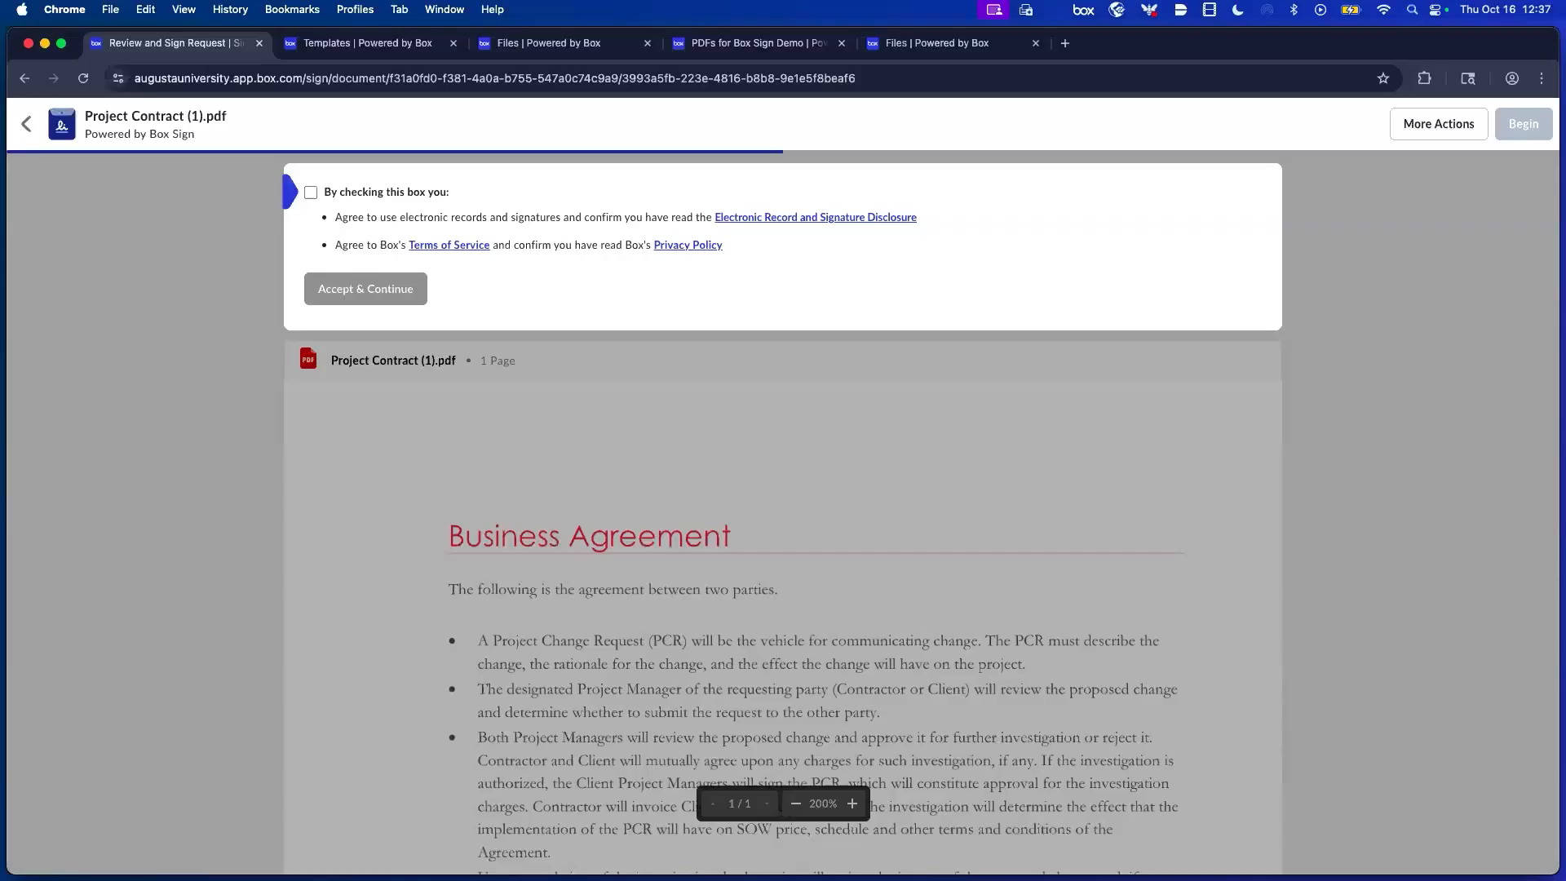
pyautogui.click(30, 121)
pyautogui.click(323, 46)
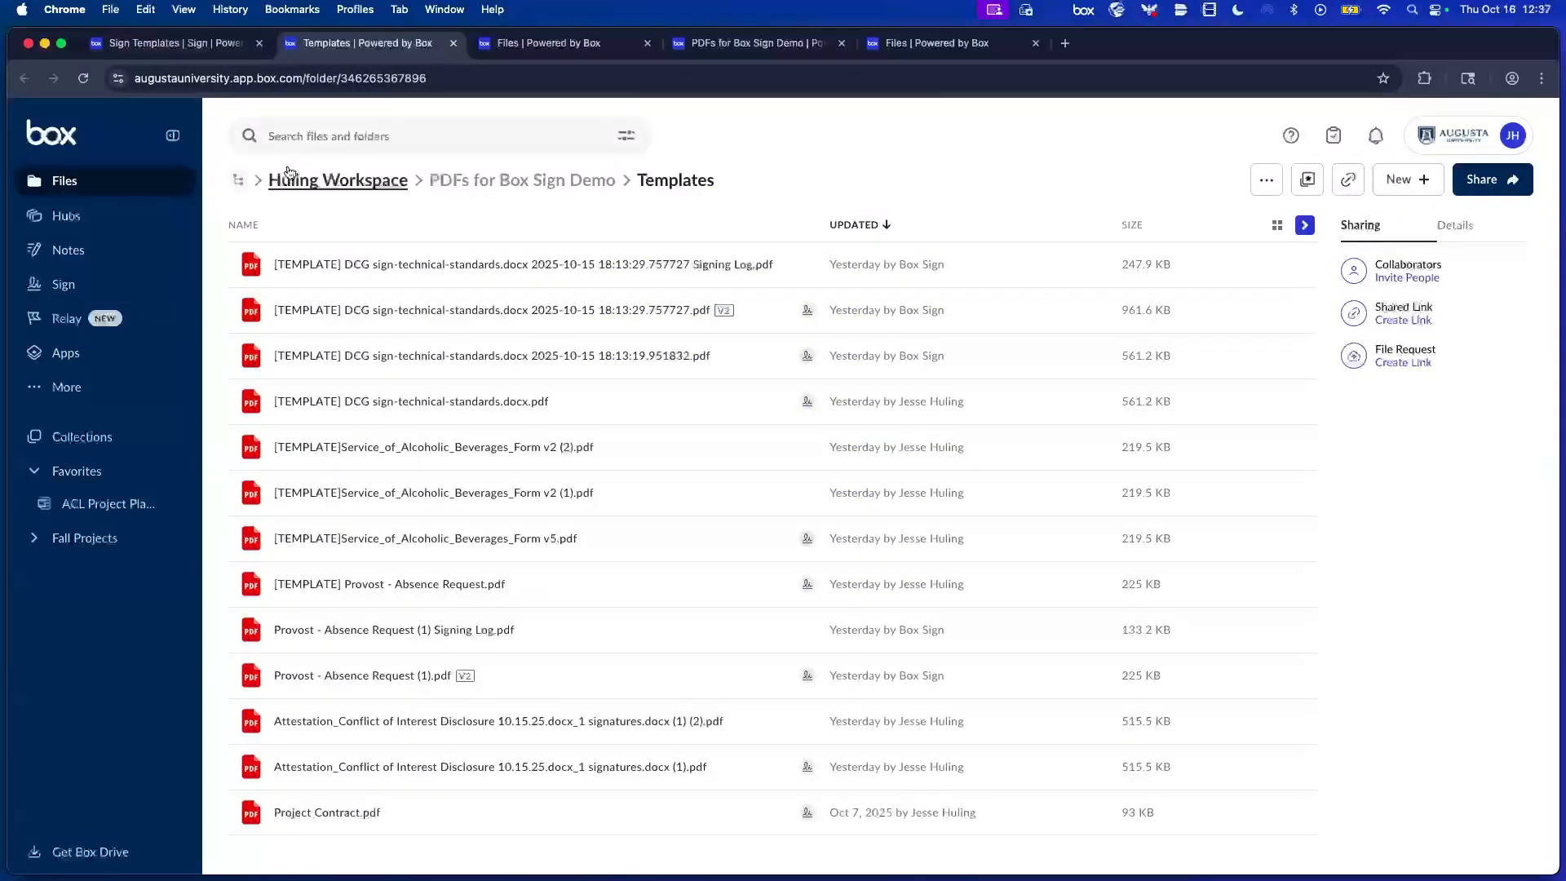
# Preview IMG_6741.jpg from workspace > Louis the Dog and show its Box Sign options.
pyautogui.click(288, 177)
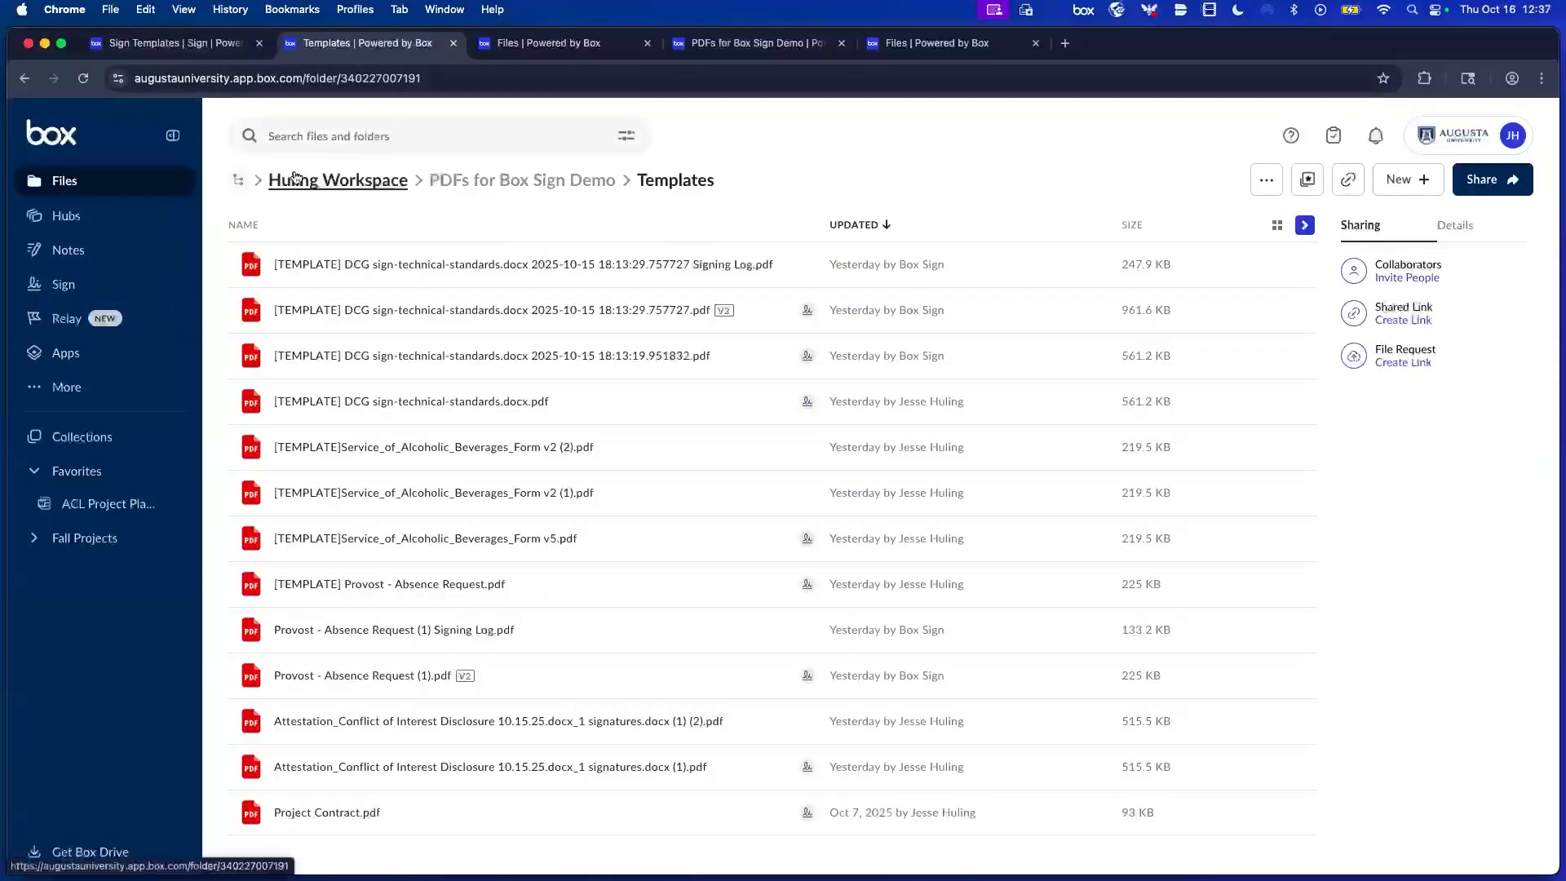
pyautogui.click(120, 179)
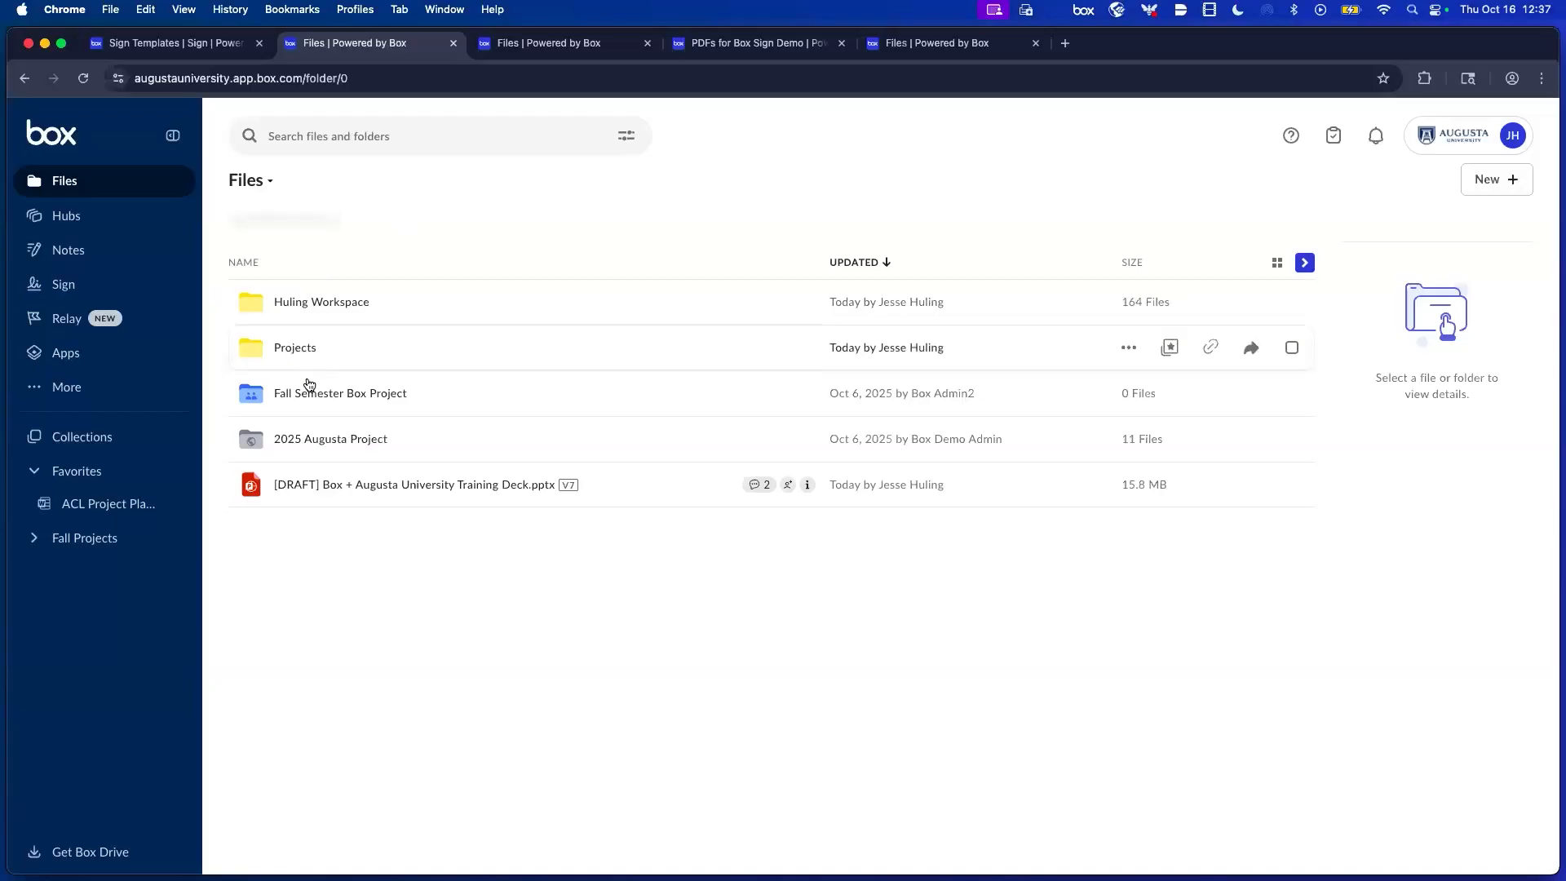
pyautogui.click(296, 301)
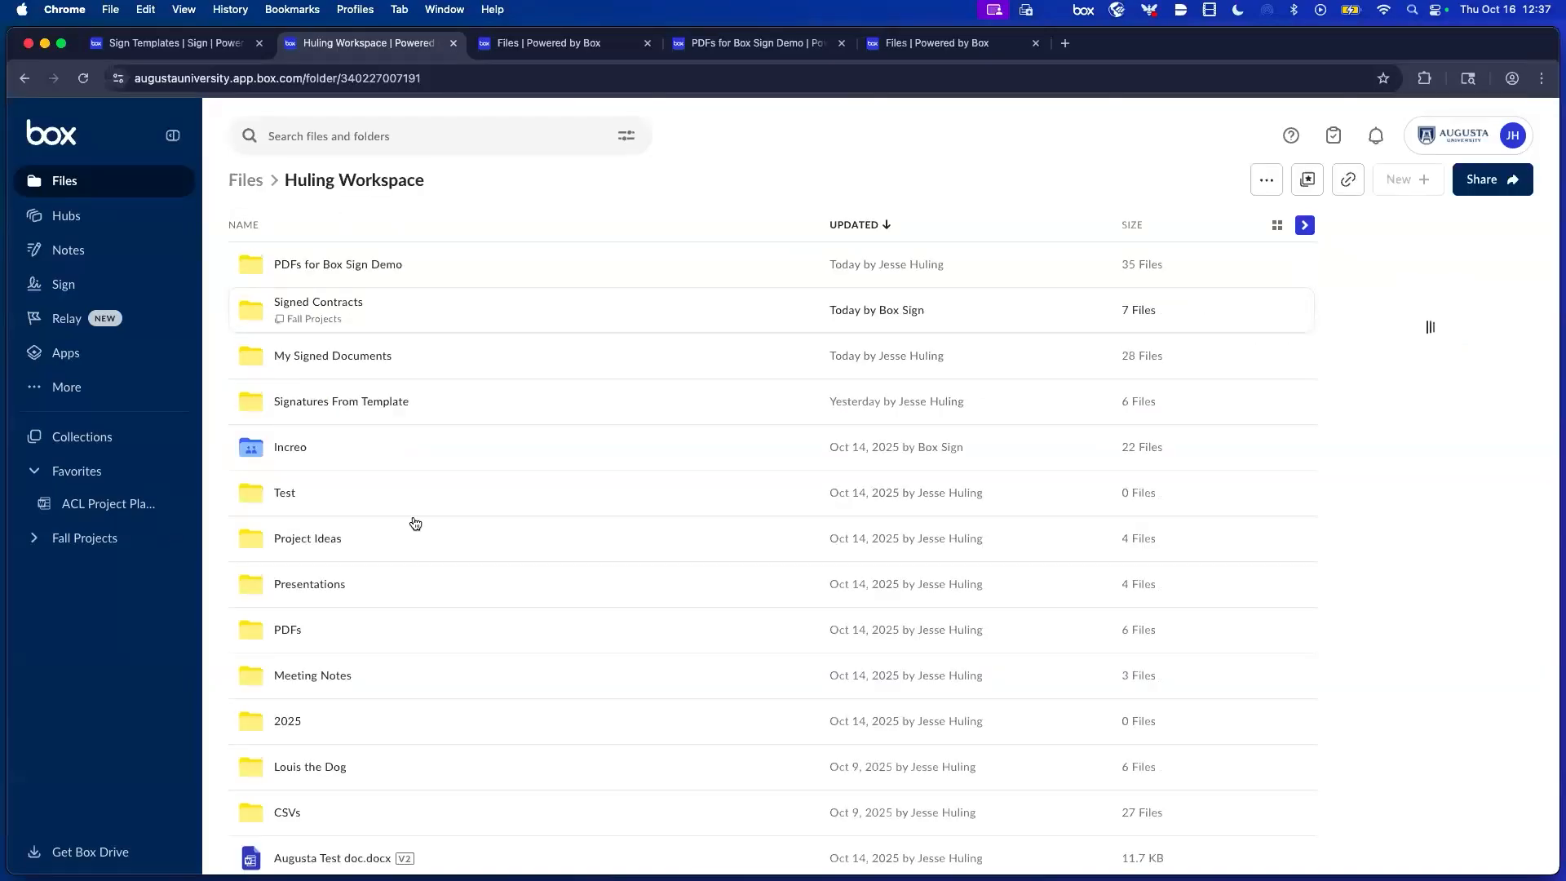
pyautogui.click(313, 781)
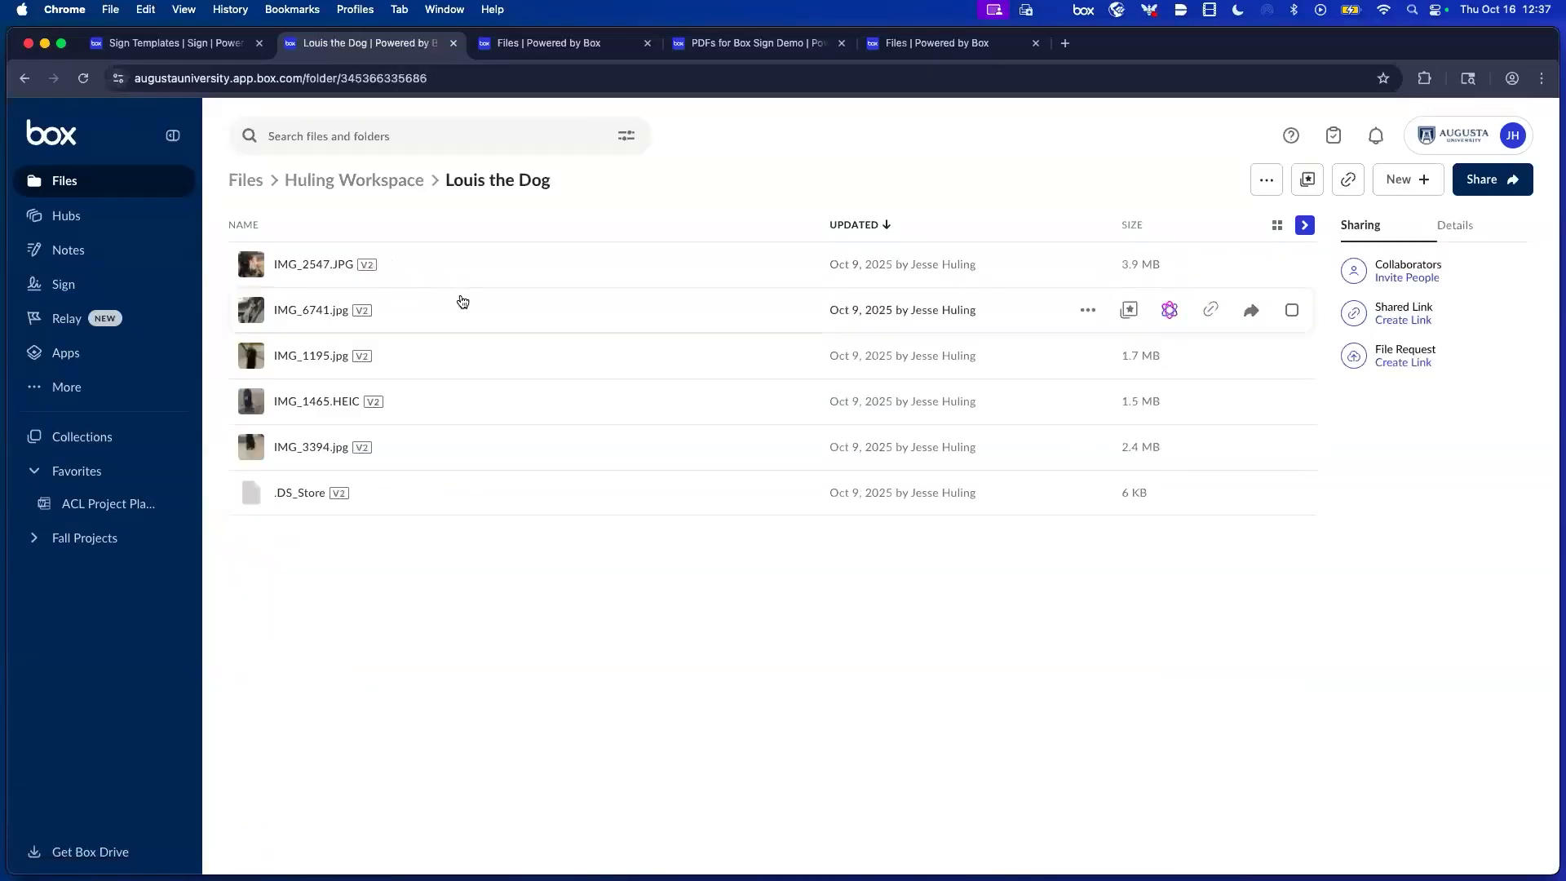
pyautogui.doubleClick(467, 312)
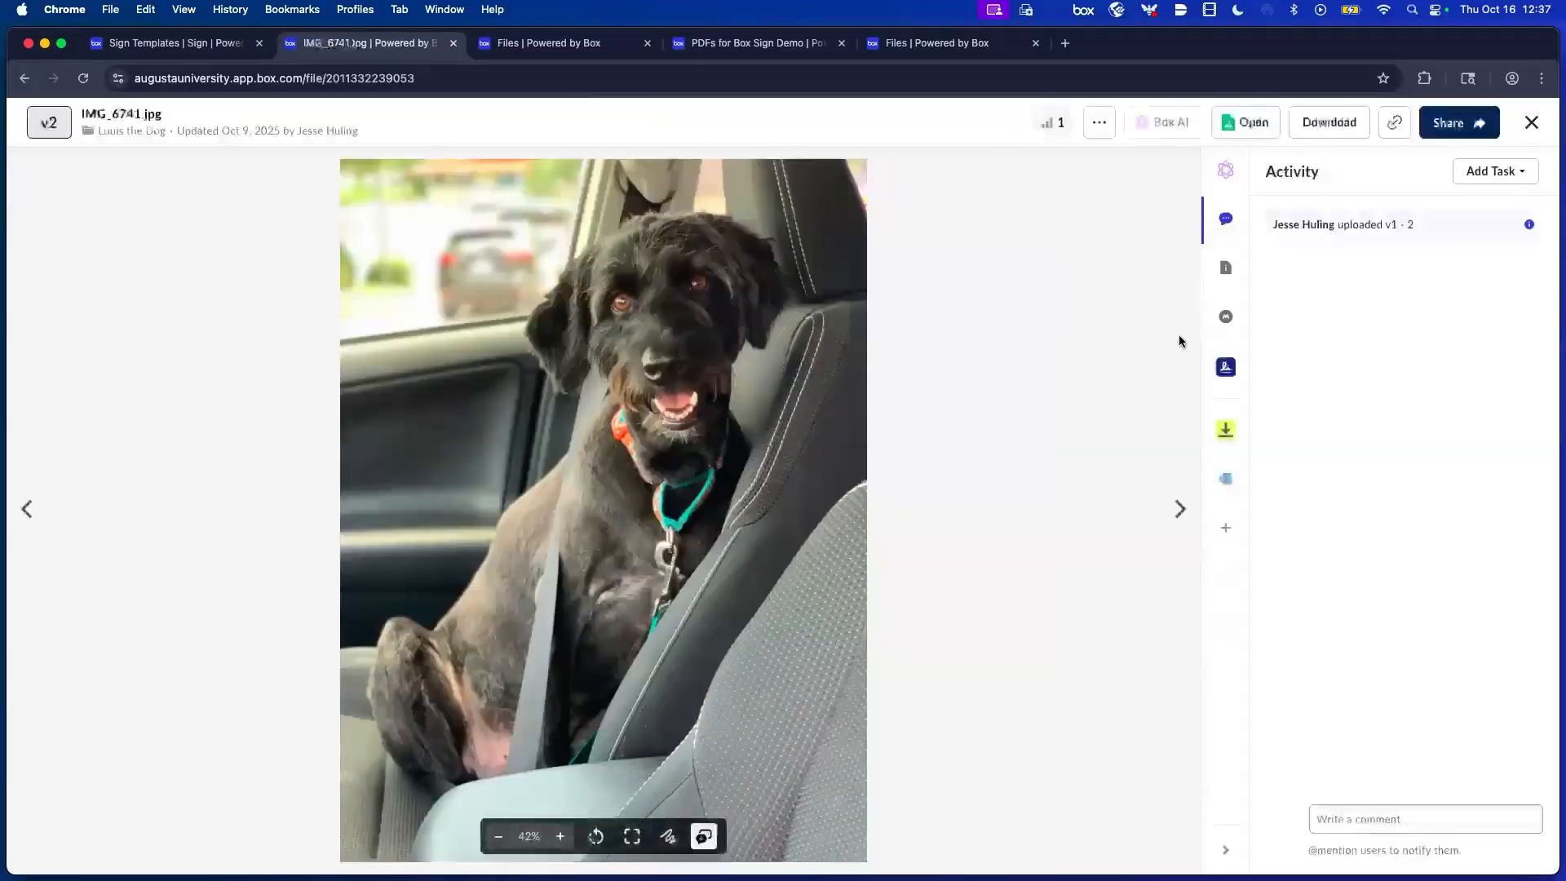
pyautogui.click(1224, 369)
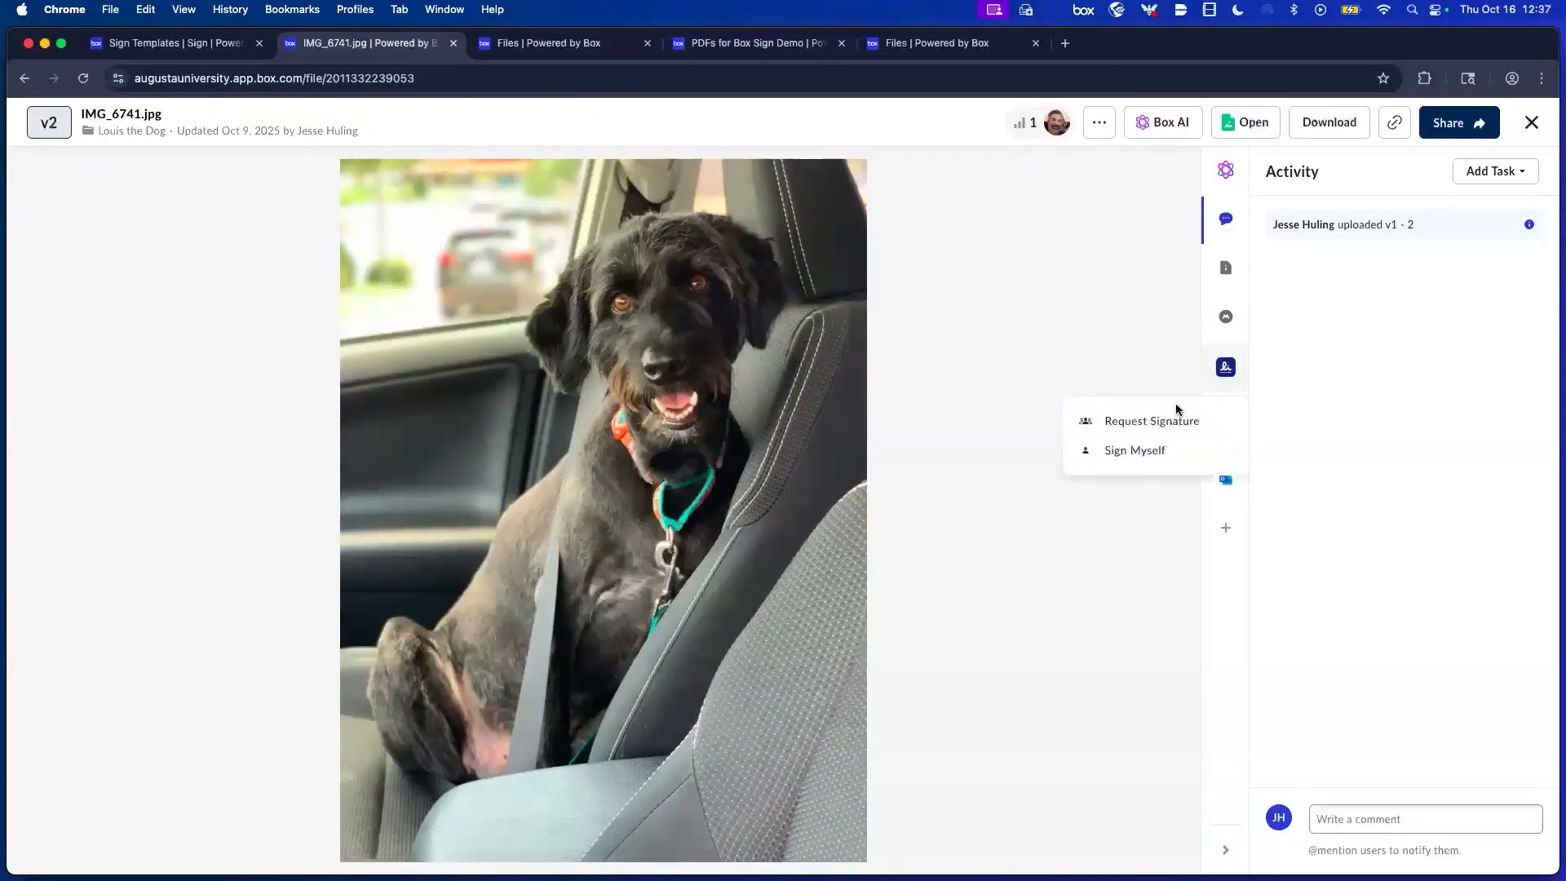
# Start a signature request for the photo and add the suggested colleague as recipient.
pyautogui.click(1157, 422)
pyautogui.click(1313, 248)
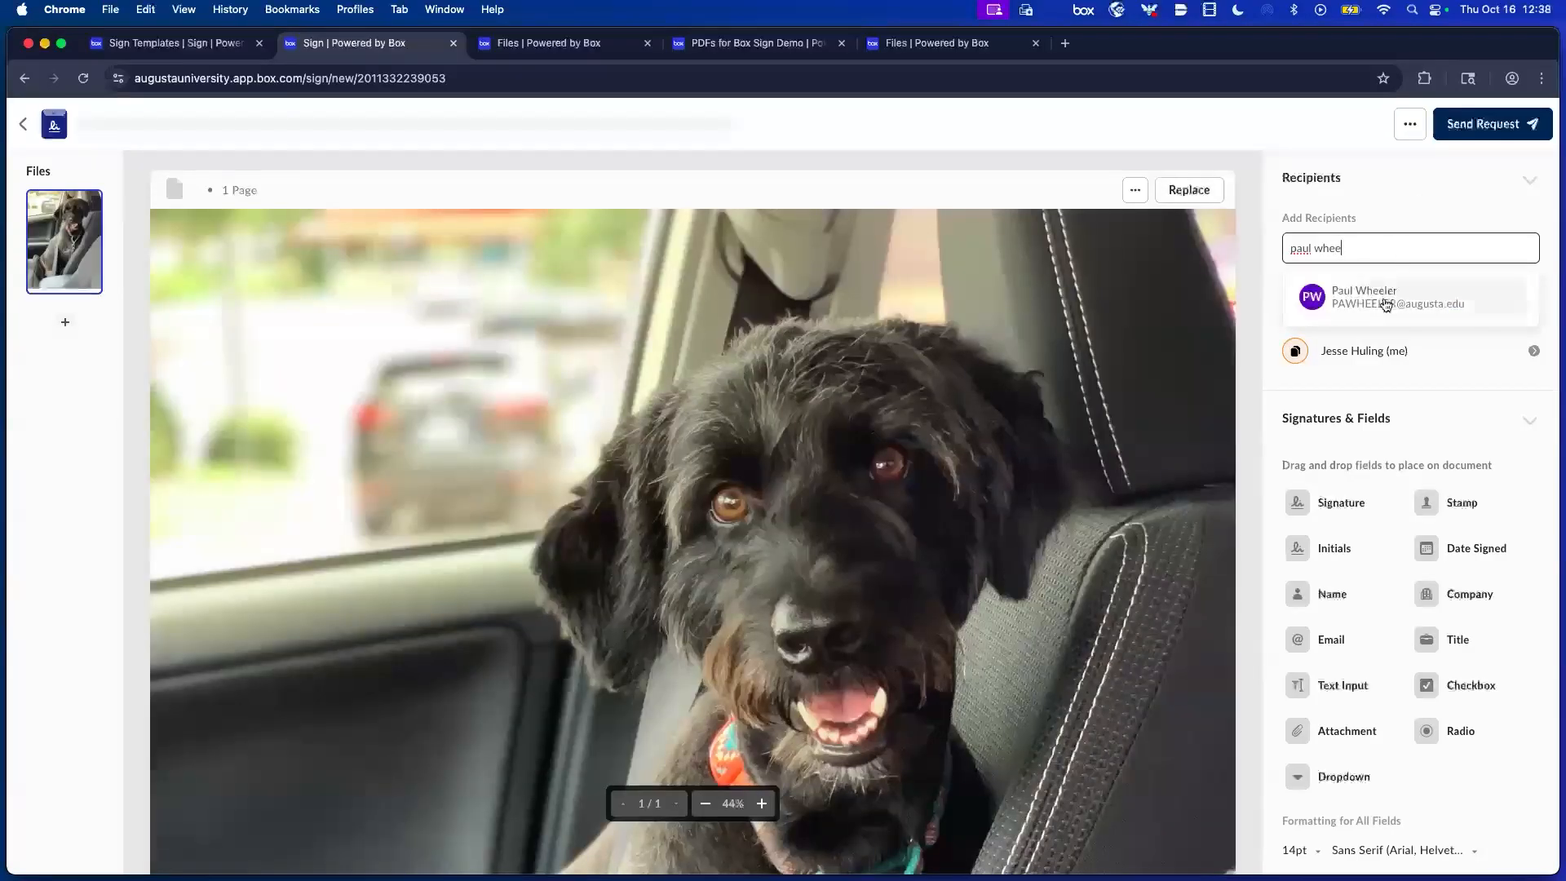
pyautogui.click(1384, 302)
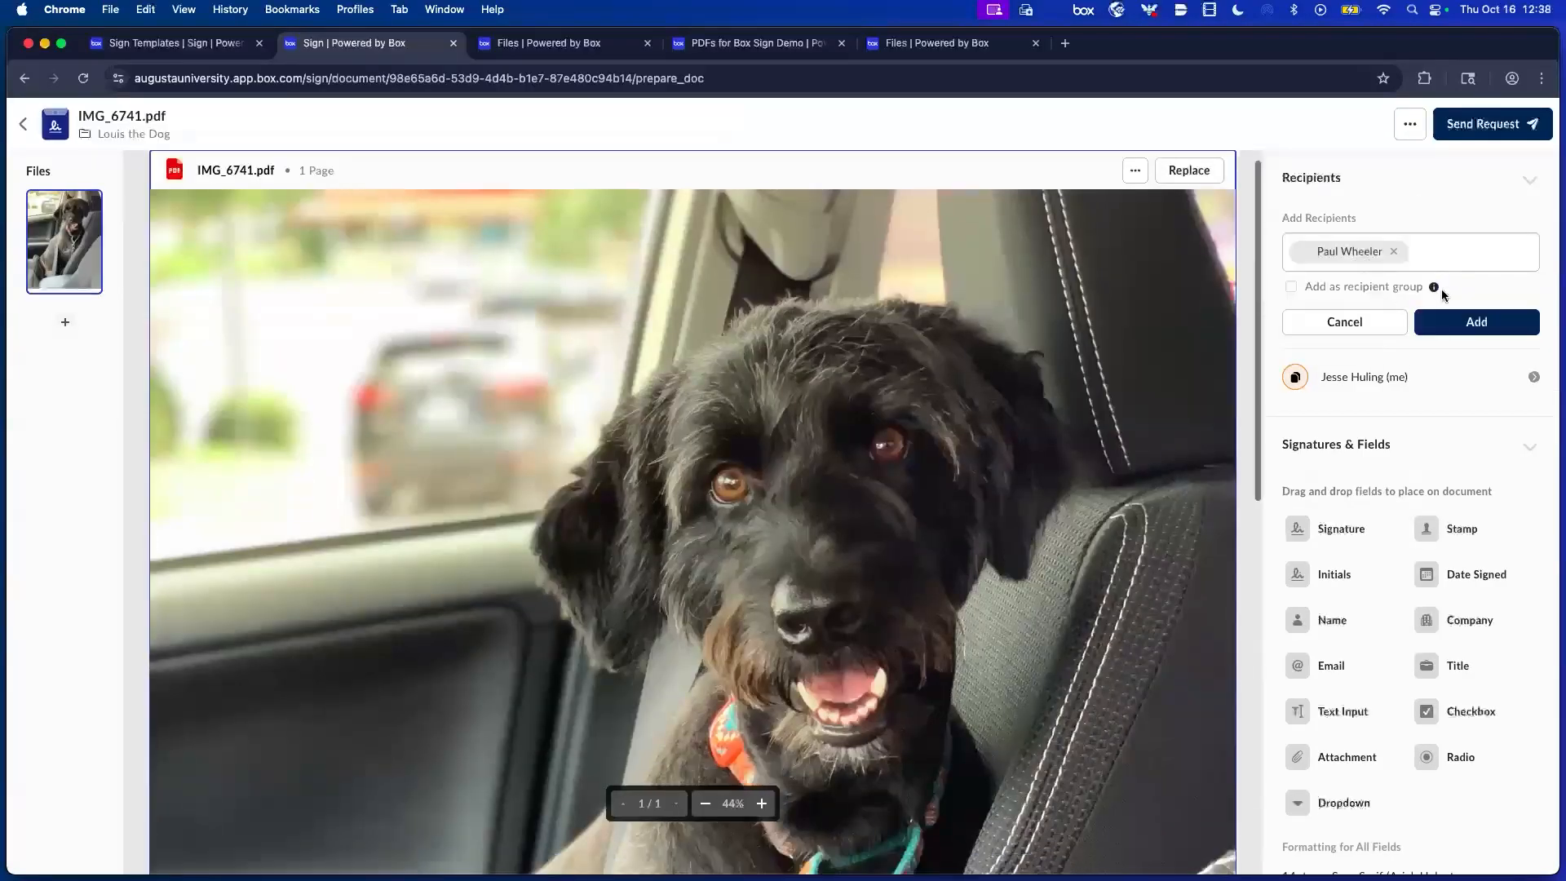
pyautogui.click(1457, 320)
# Place Signature and Date Signed fields at the photo's upper left and send the request.
pyautogui.moveTo(1332, 488)
pyautogui.mouseDown()
pyautogui.moveTo(490, 473)
pyautogui.moveTo(377, 397)
pyautogui.mouseUp()
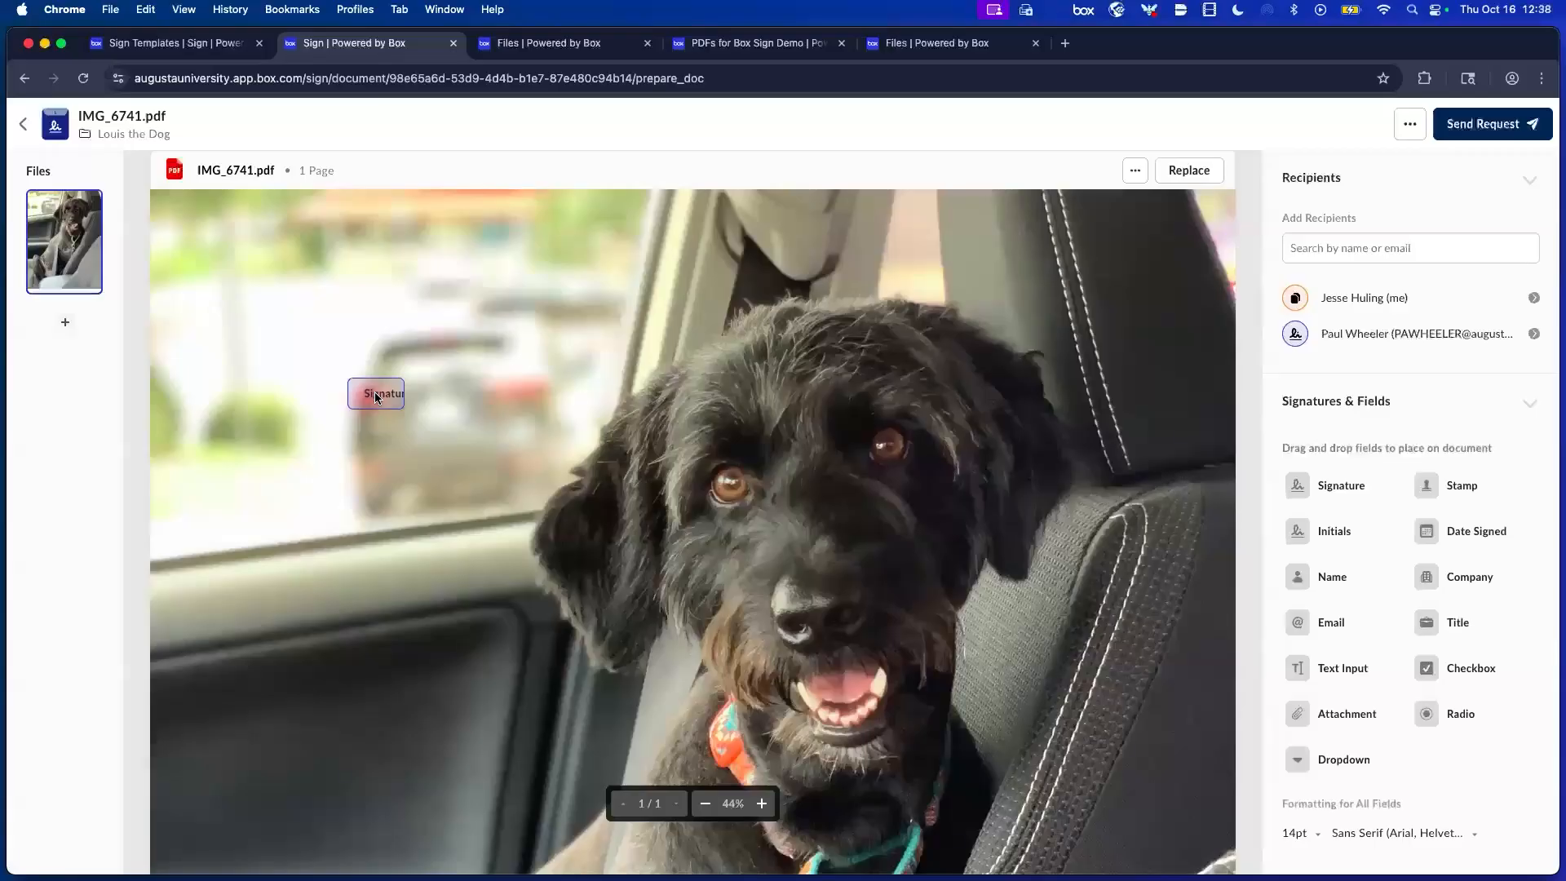
pyautogui.moveTo(1477, 532)
pyautogui.mouseDown()
pyautogui.moveTo(375, 522)
pyautogui.moveTo(386, 445)
pyautogui.mouseUp()
pyautogui.scroll(-2, 1143, 350)
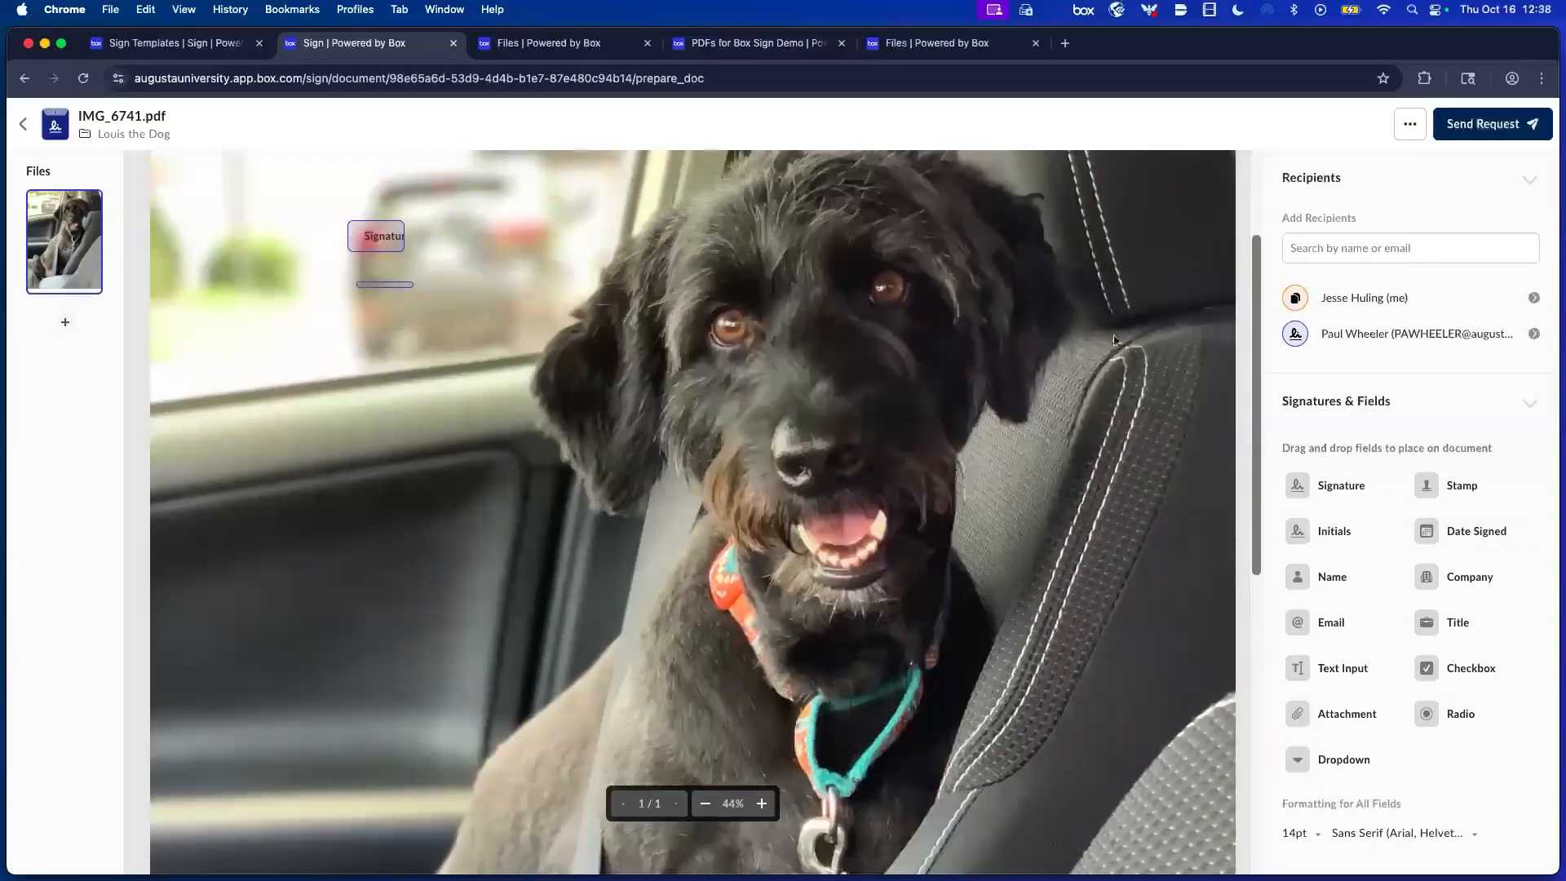
pyautogui.scroll(-5, 1115, 339)
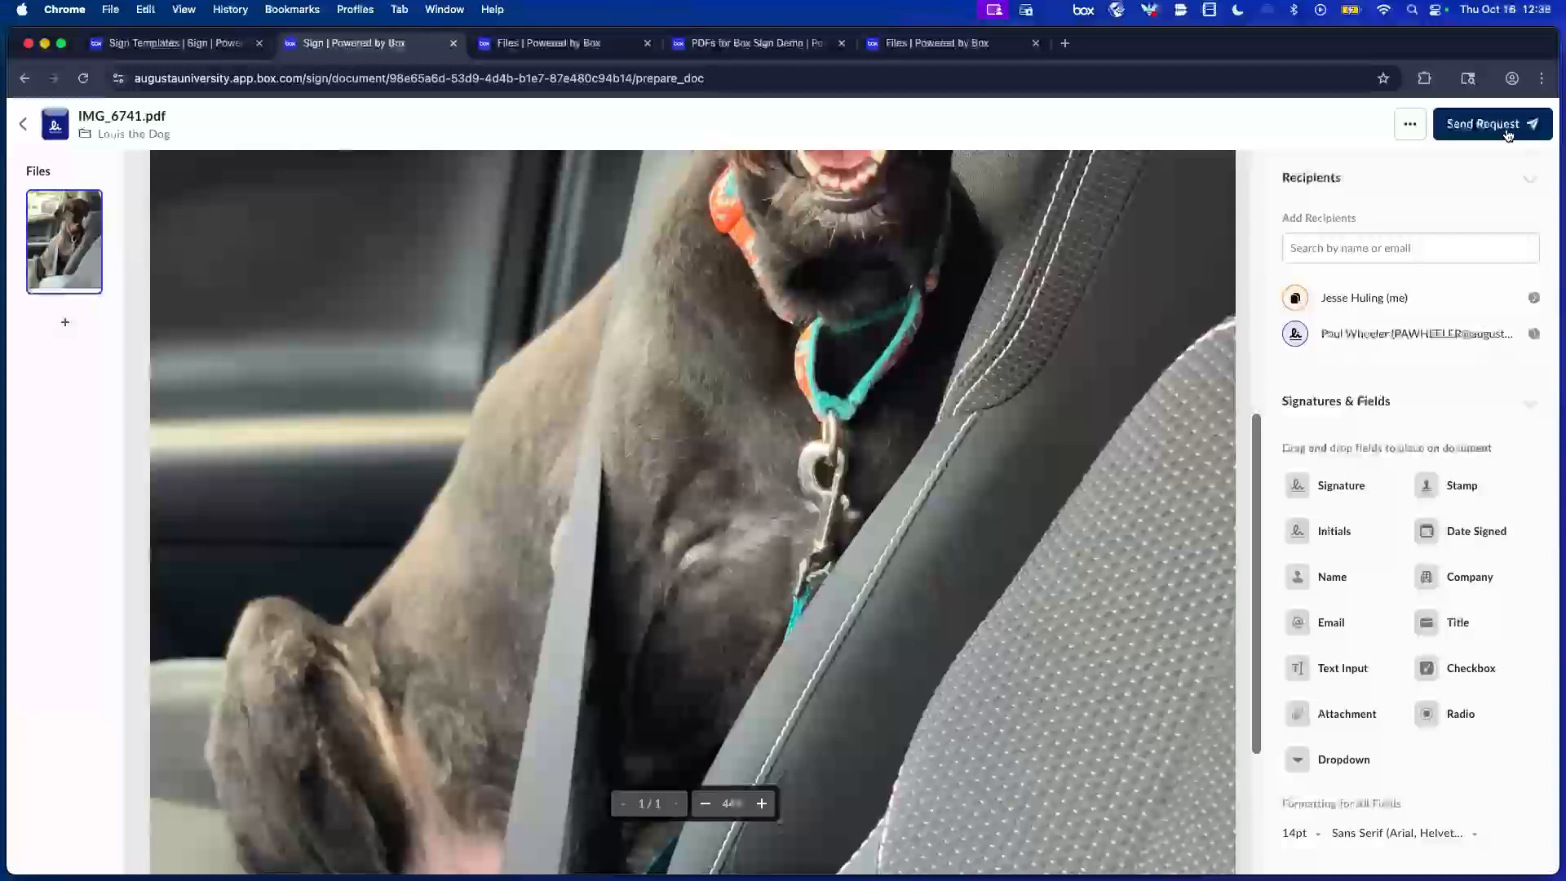
pyautogui.click(1507, 131)
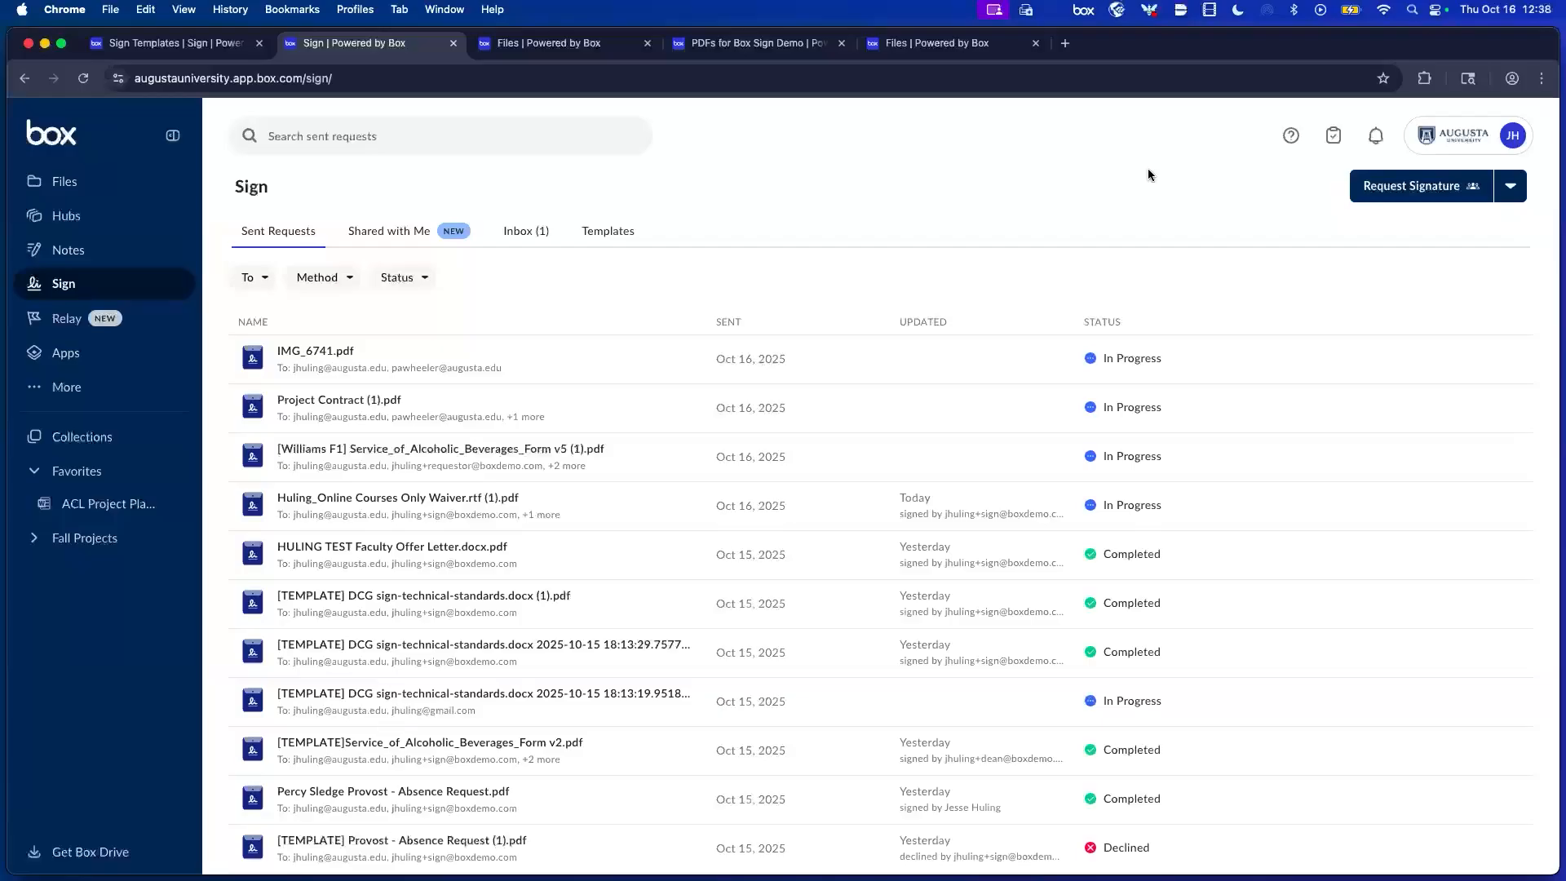
pyautogui.click(1424, 189)
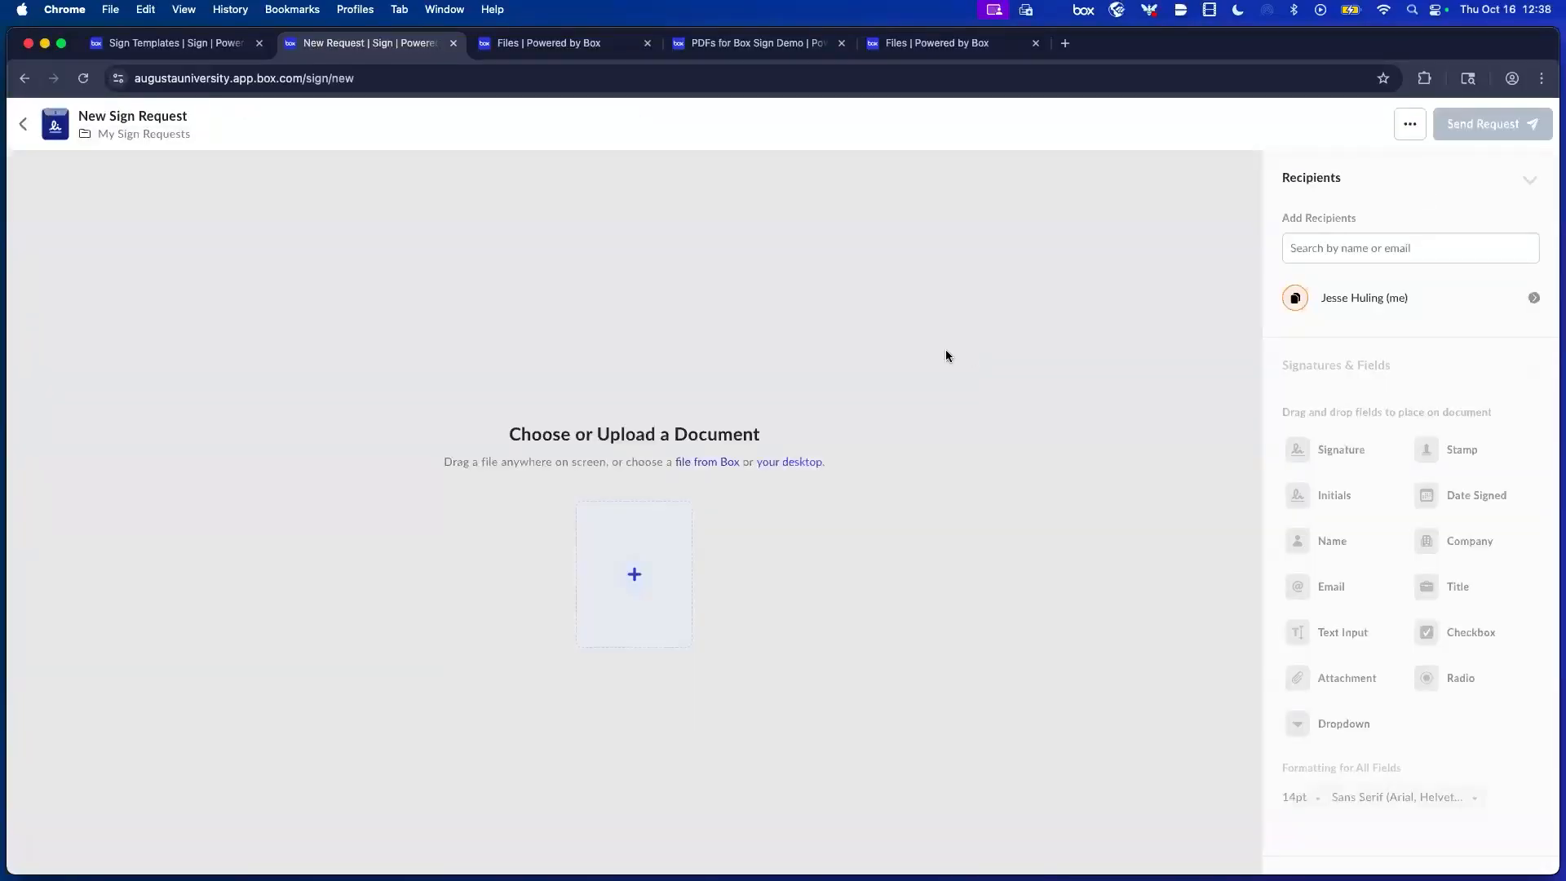
pyautogui.click(636, 576)
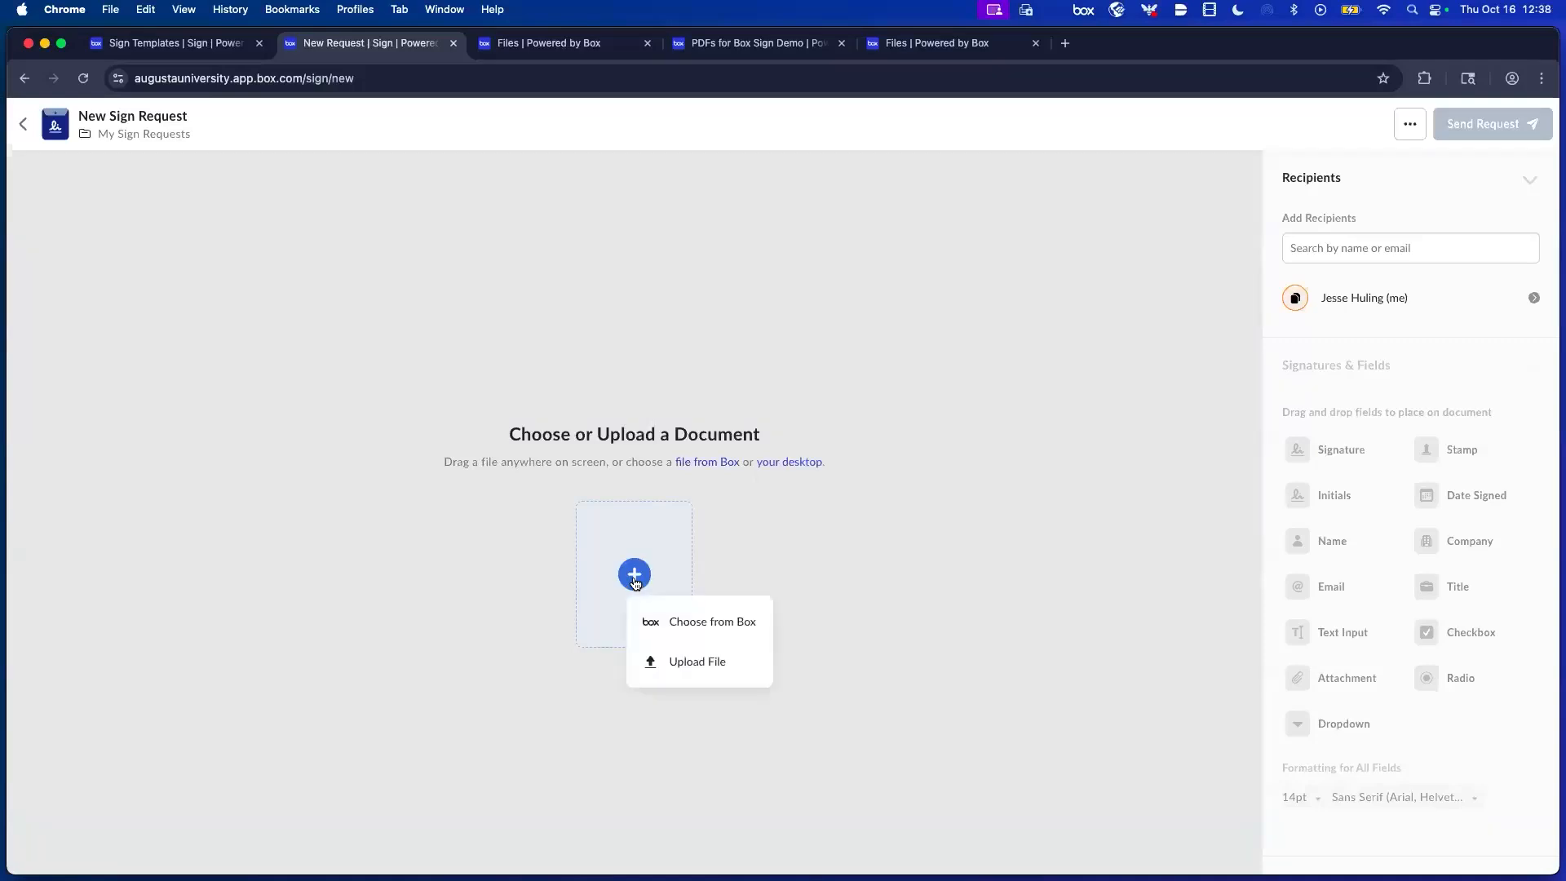
pyautogui.click(713, 622)
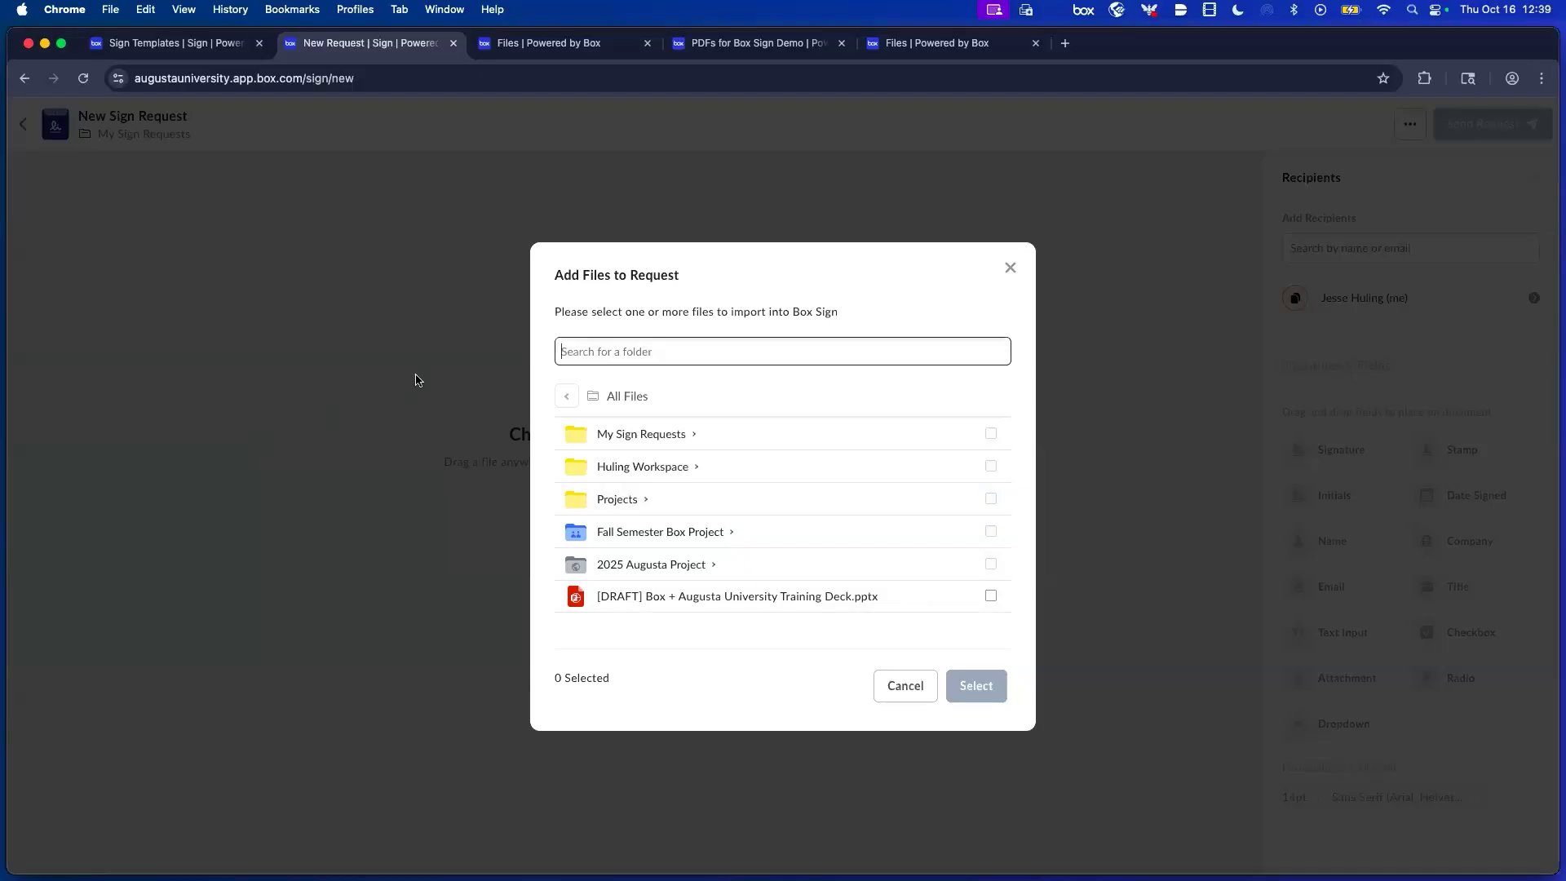
pyautogui.click(608, 476)
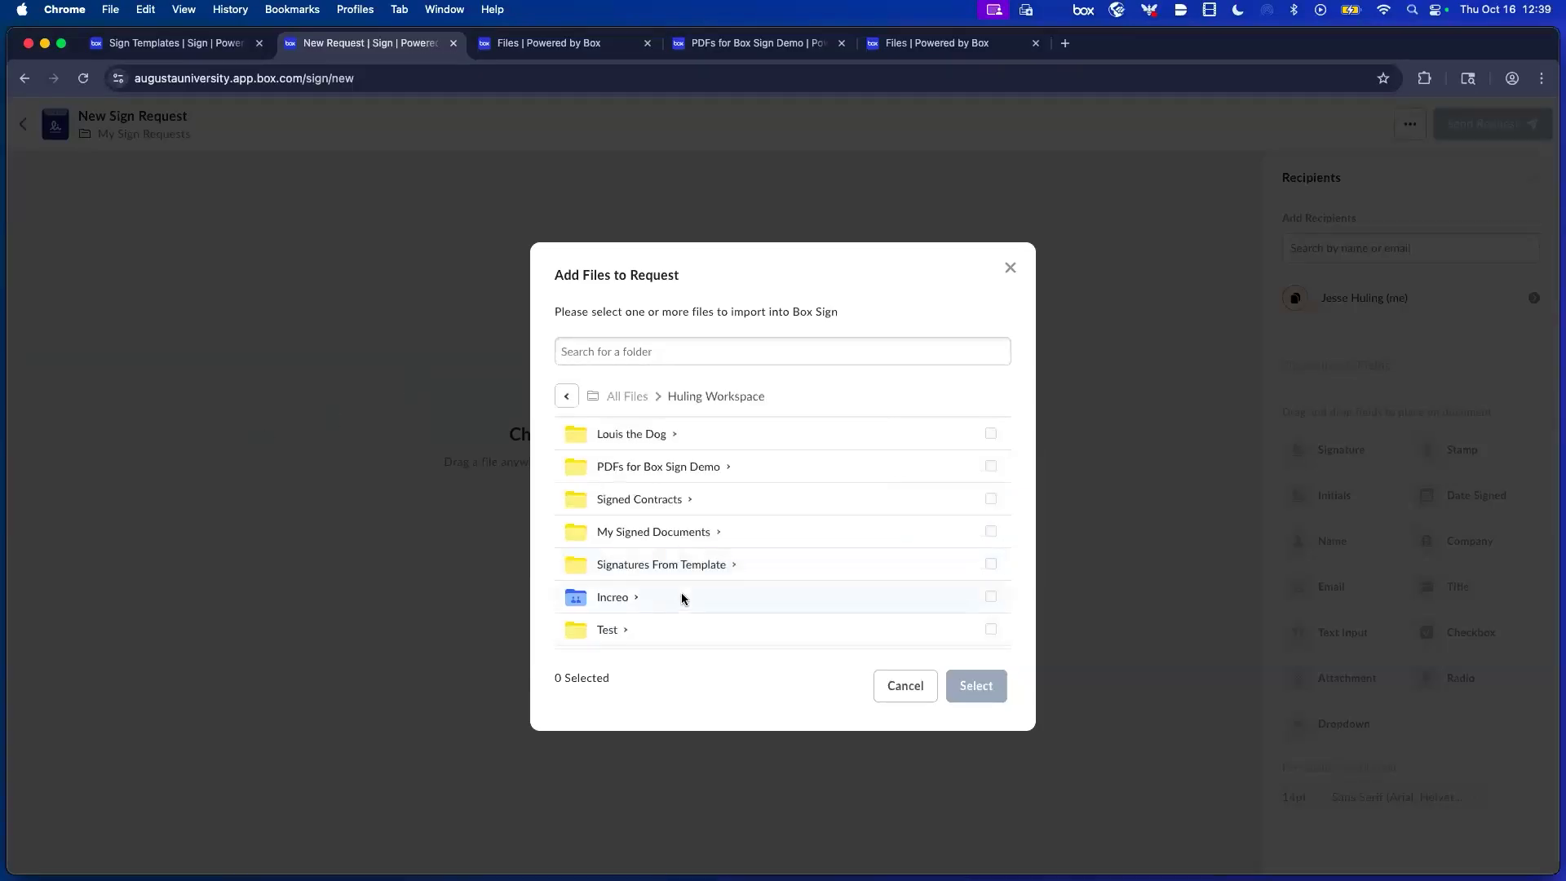
pyautogui.scroll(-3, 683, 624)
pyautogui.scroll(-2, 677, 612)
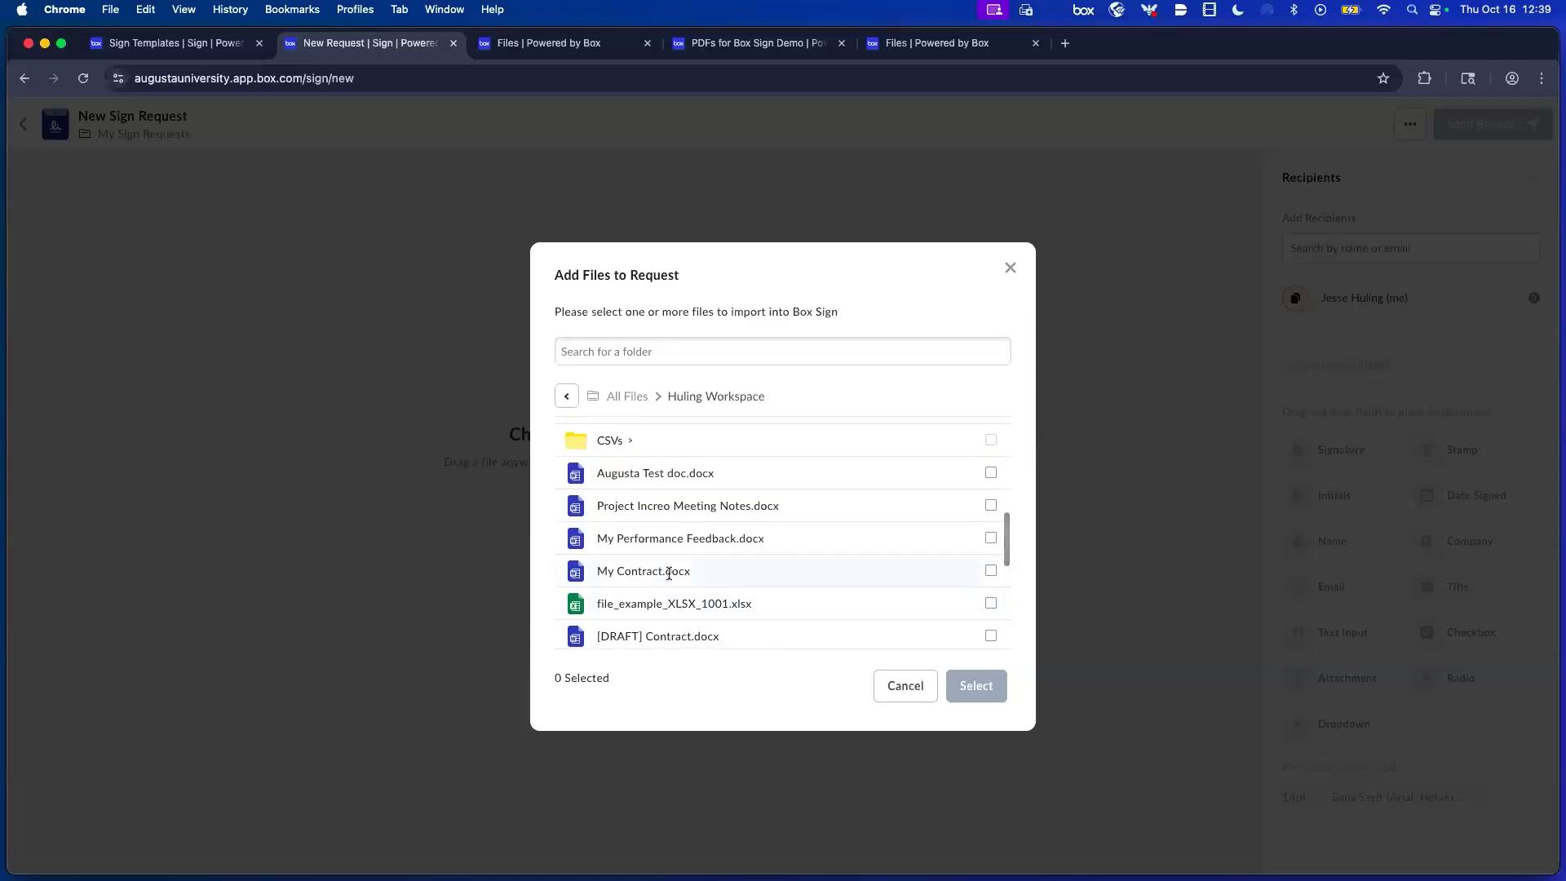
pyautogui.click(771, 571)
pyautogui.click(973, 690)
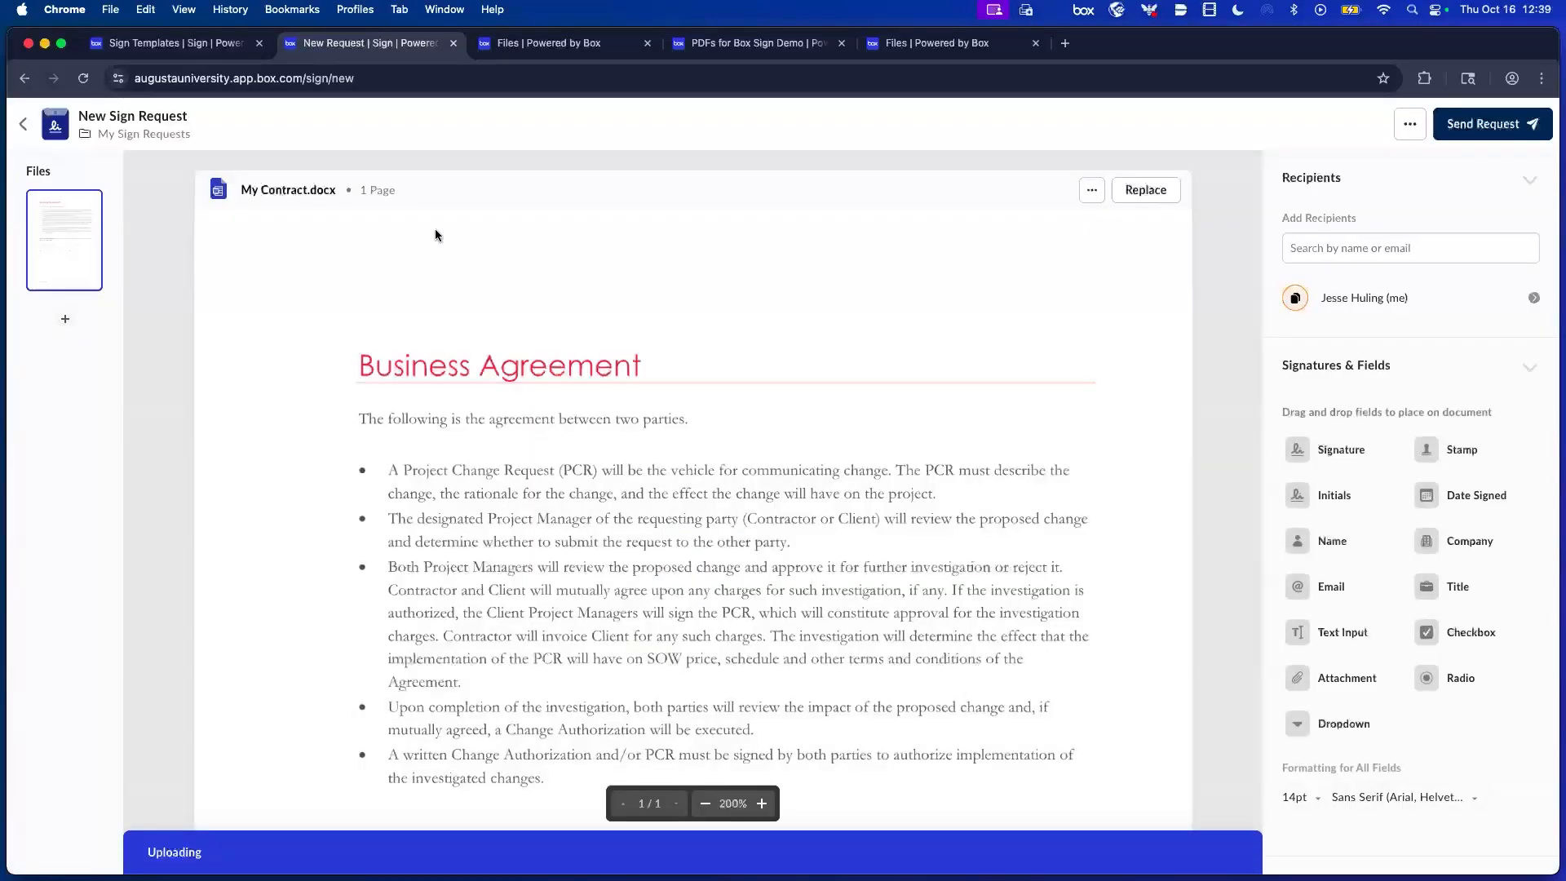
pyautogui.click(16, 124)
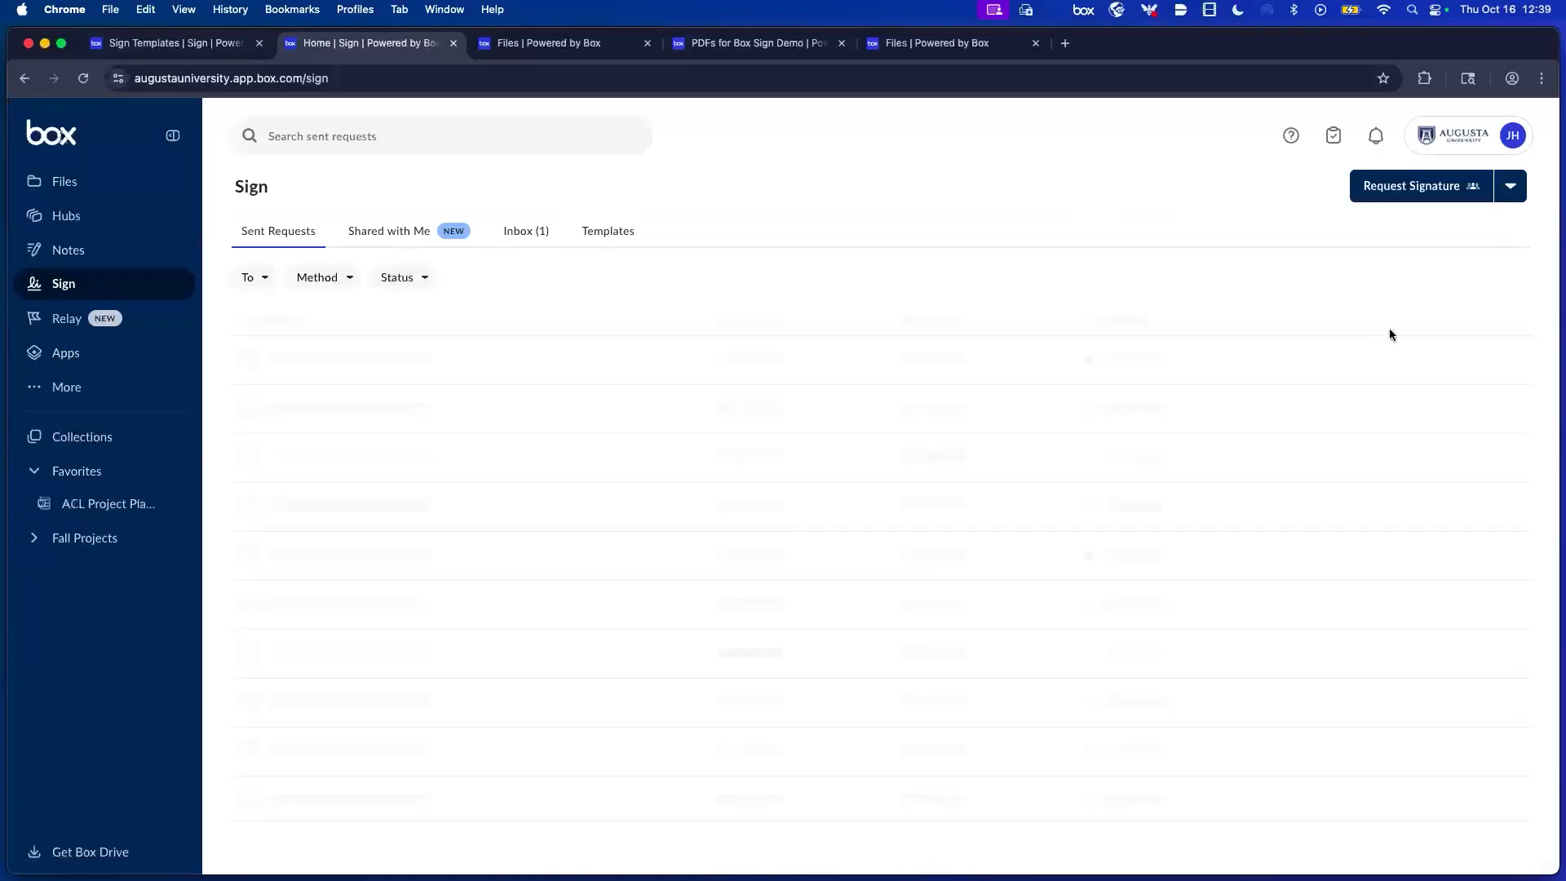
# Upload Upcoming Motion.docx from the Meeting Notes folder into a new signature request.
pyautogui.click(1412, 189)
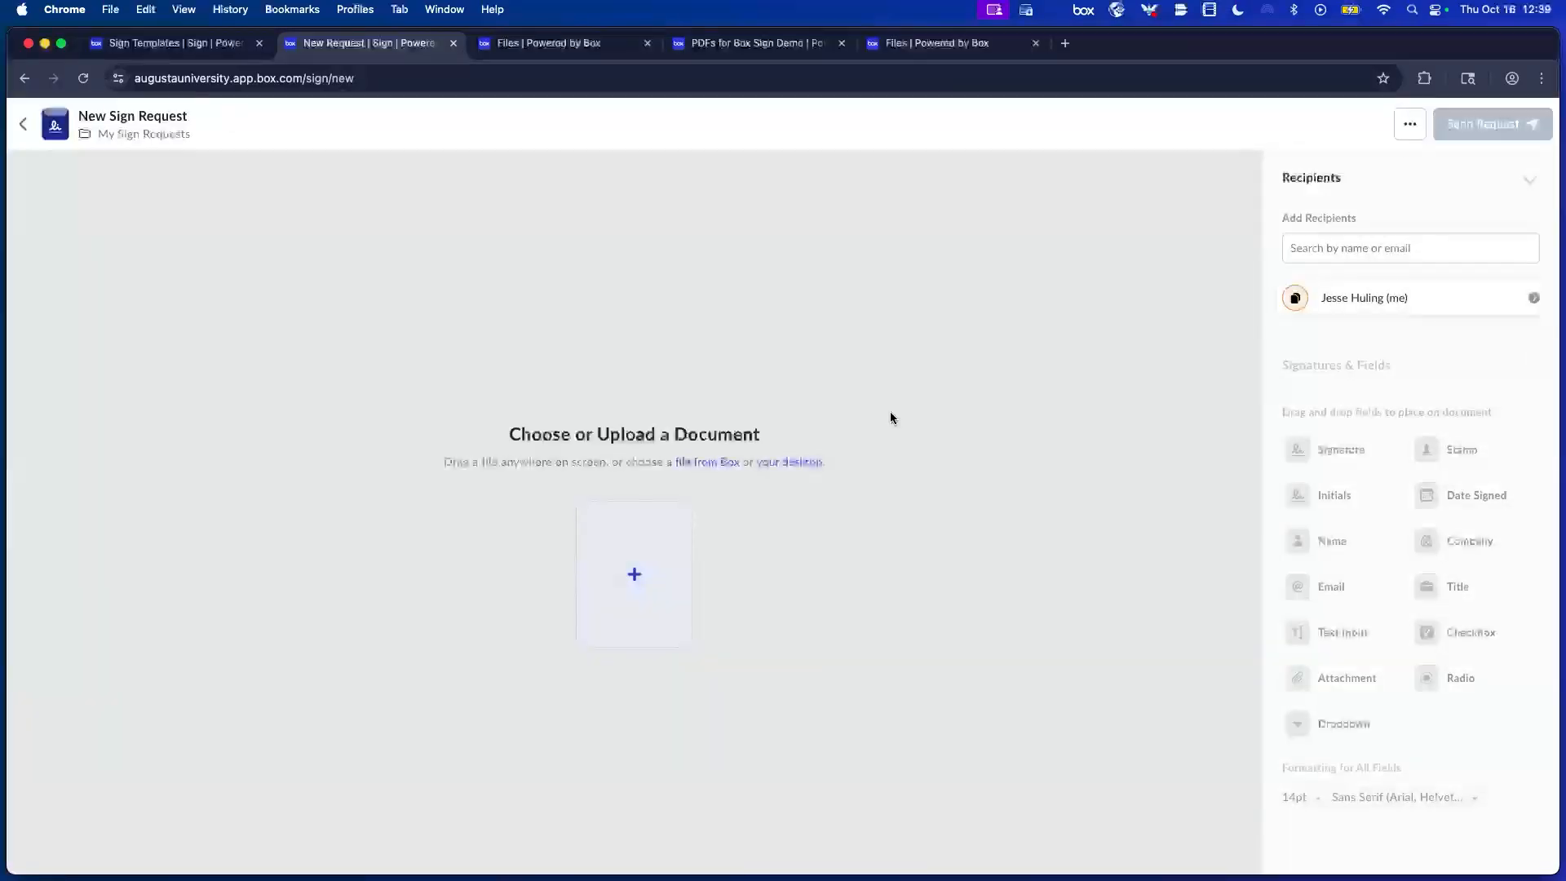
pyautogui.click(626, 578)
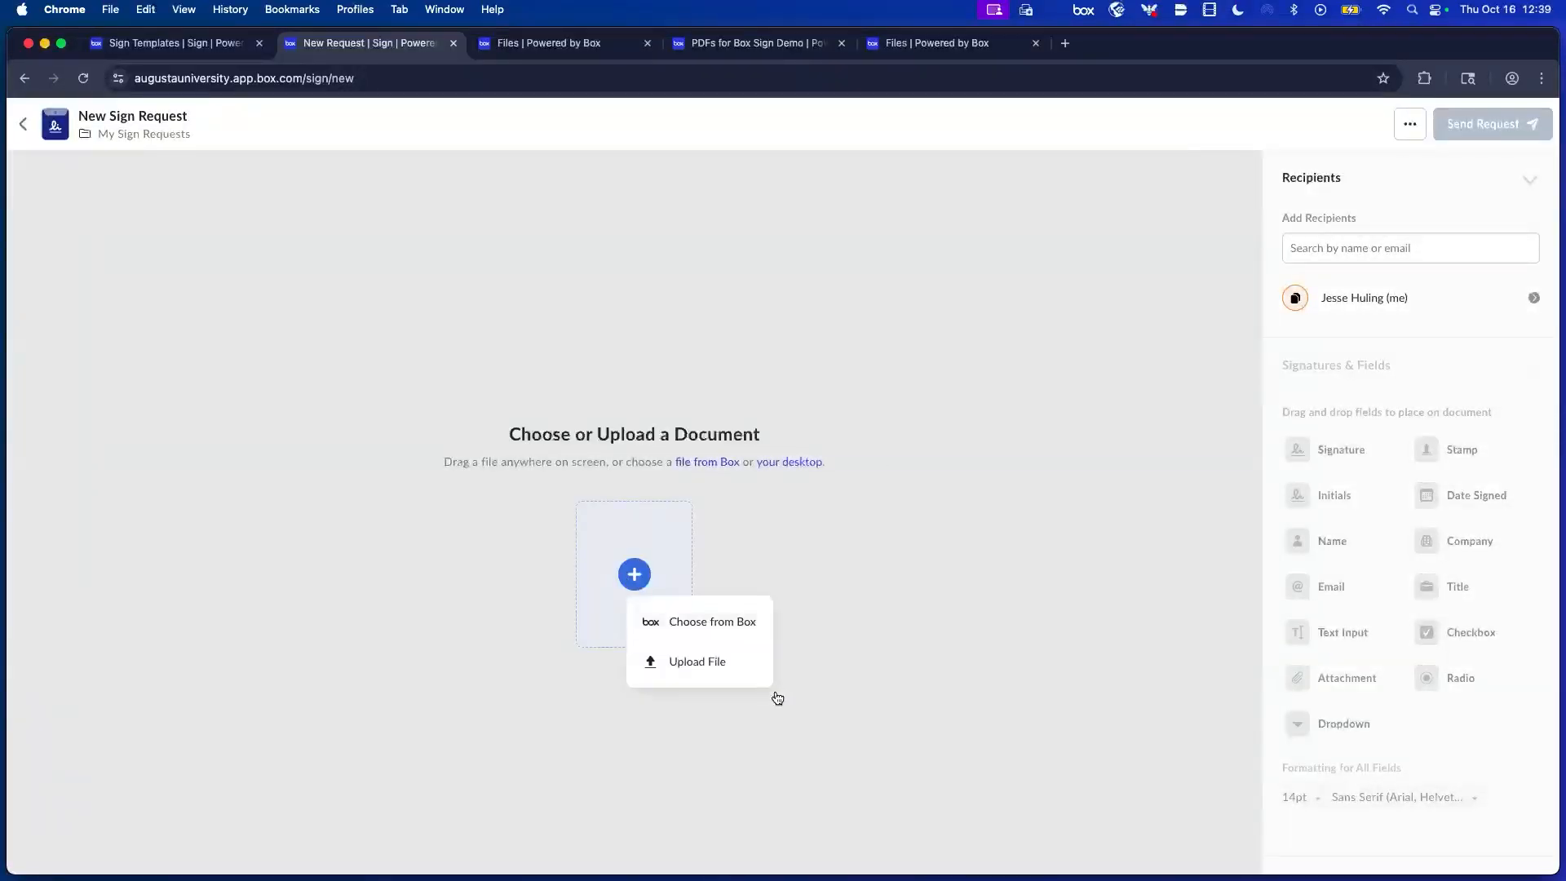
pyautogui.click(726, 669)
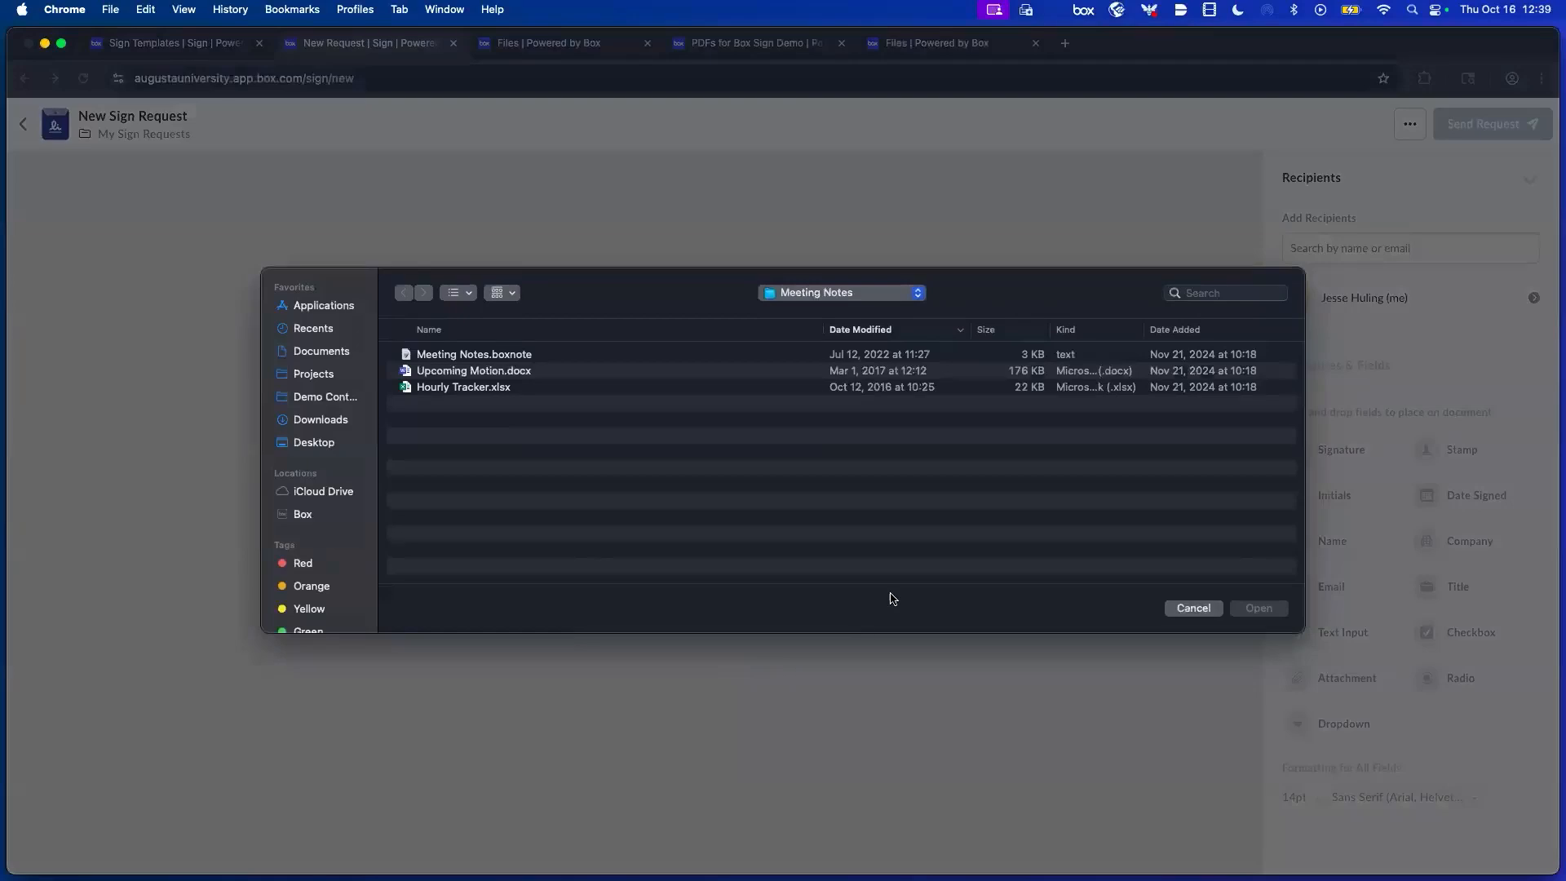
pyautogui.click(486, 358)
pyautogui.click(502, 375)
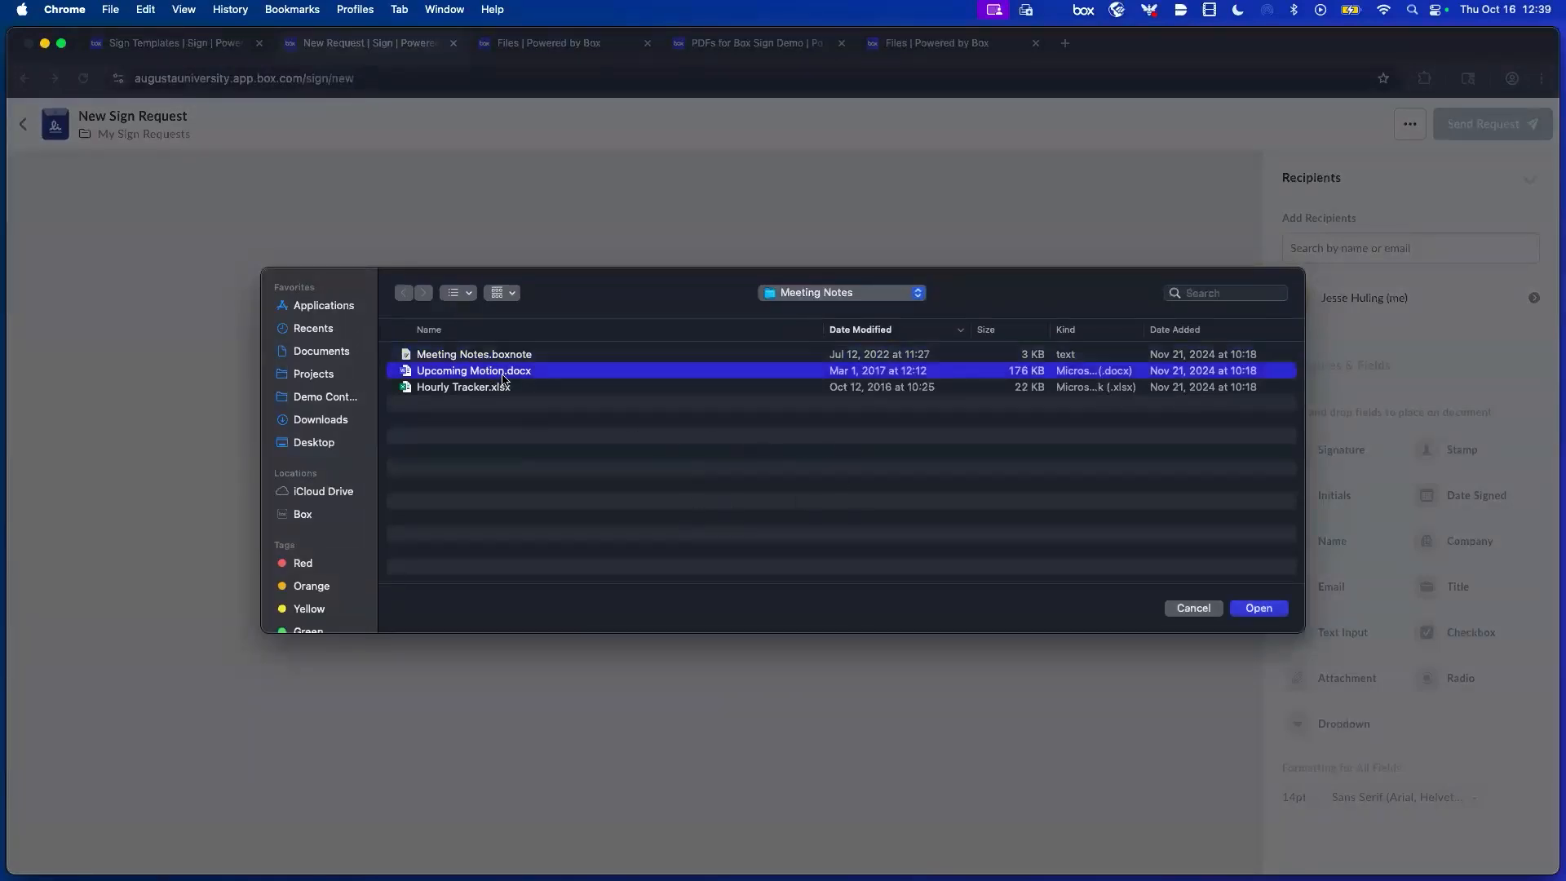
pyautogui.click(1280, 614)
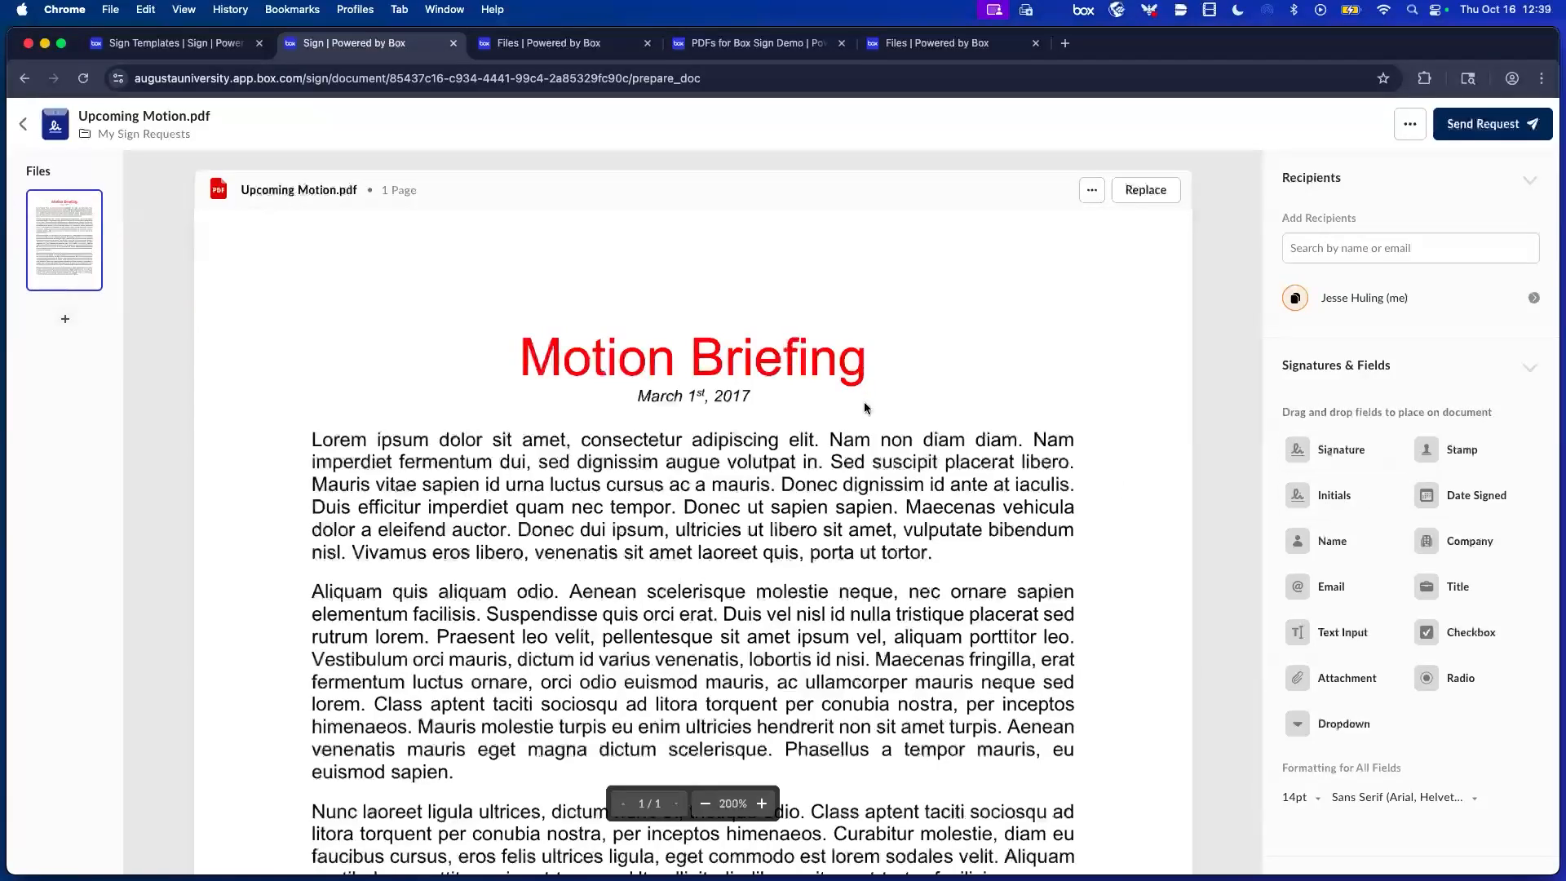
pyautogui.scroll(-7, 864, 402)
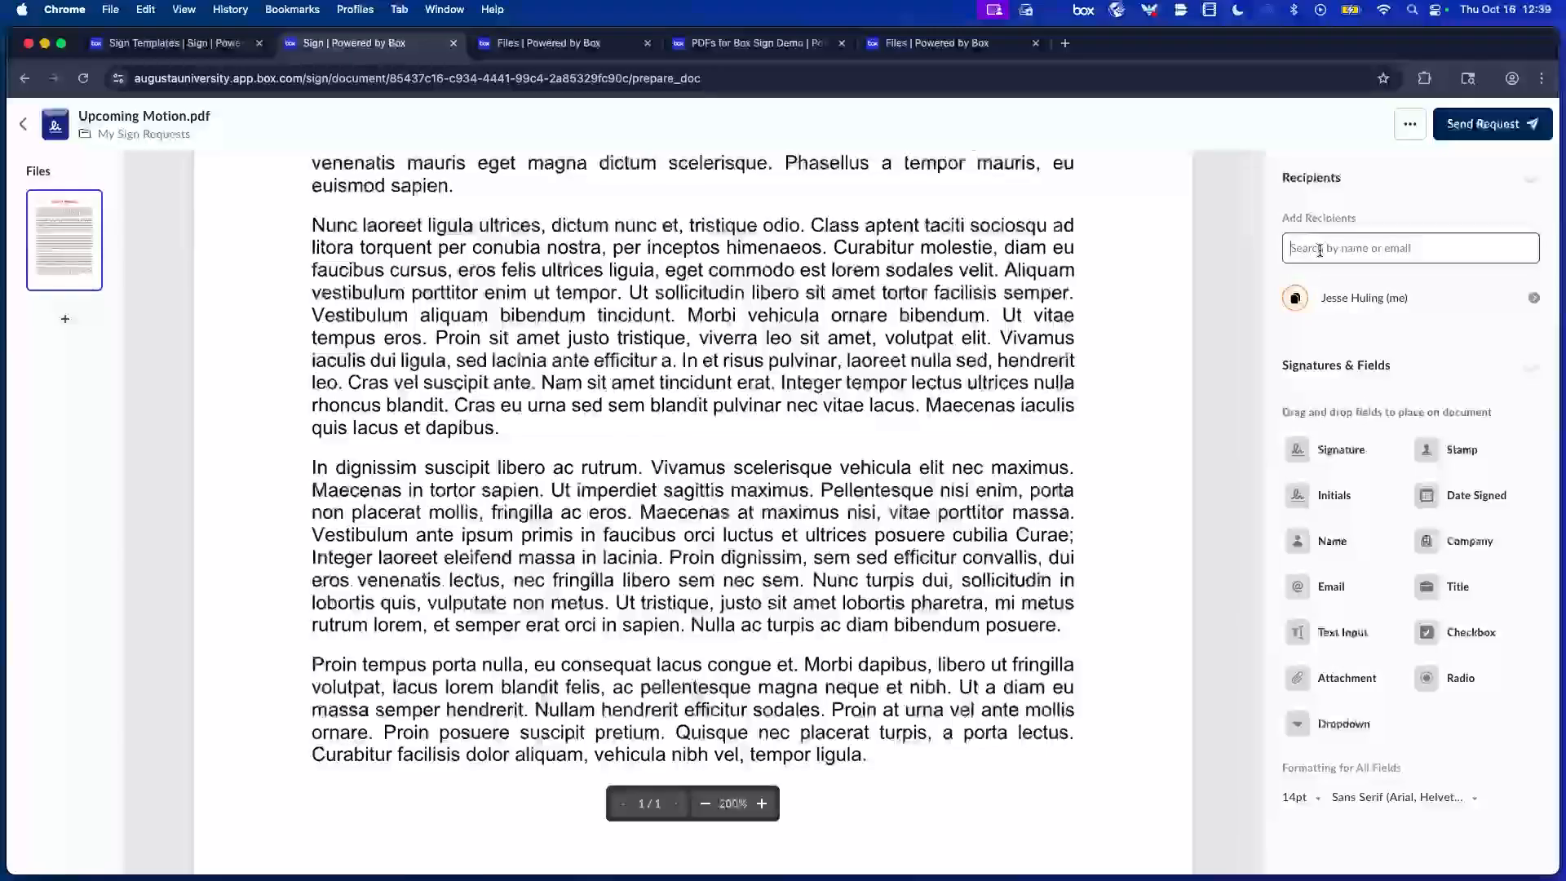
# Enter the first recipient's numbered demo e-mail address as a recipient.
pyautogui.click(1320, 249)
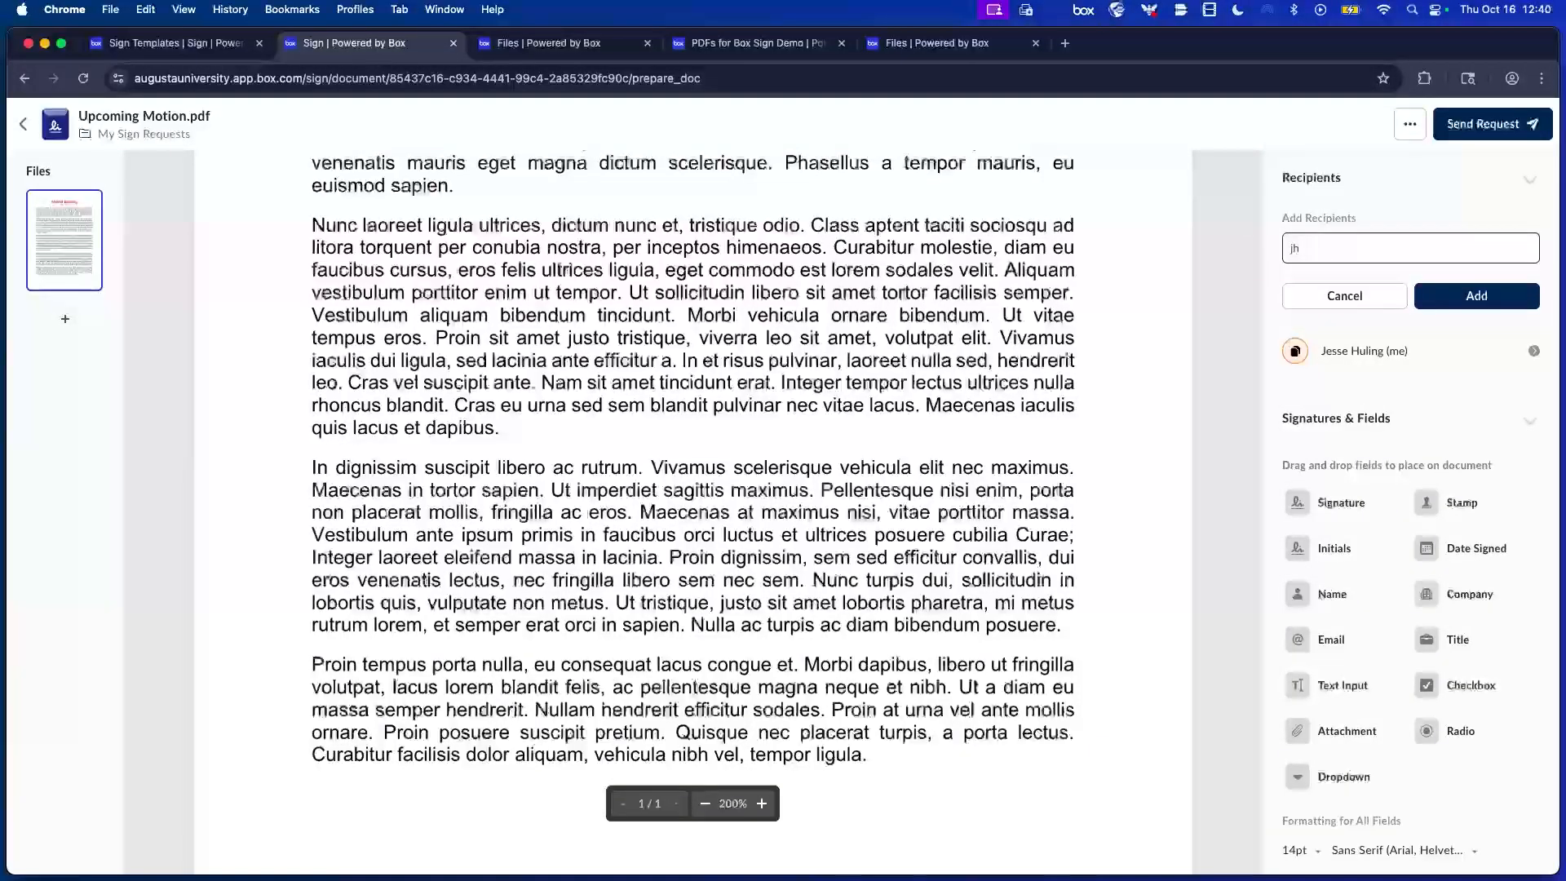
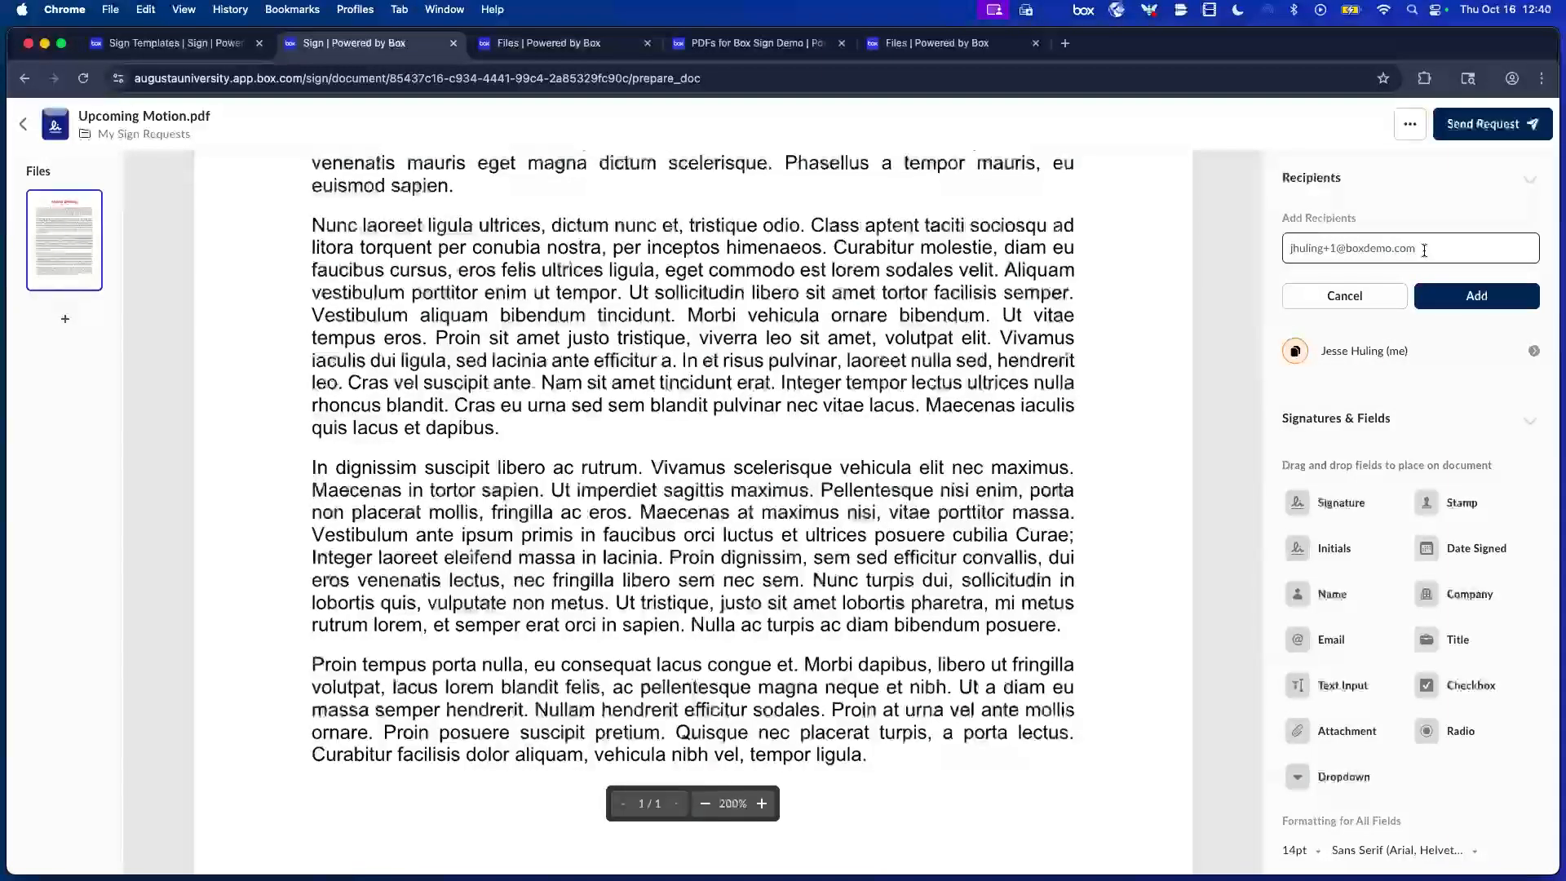
pyautogui.moveTo(1424, 251); pyautogui.dragTo(1338, 247)
pyautogui.click(1496, 303)
pyautogui.click(1491, 259)
pyautogui.write('@boxdemo.com')
pyautogui.press('super+a')
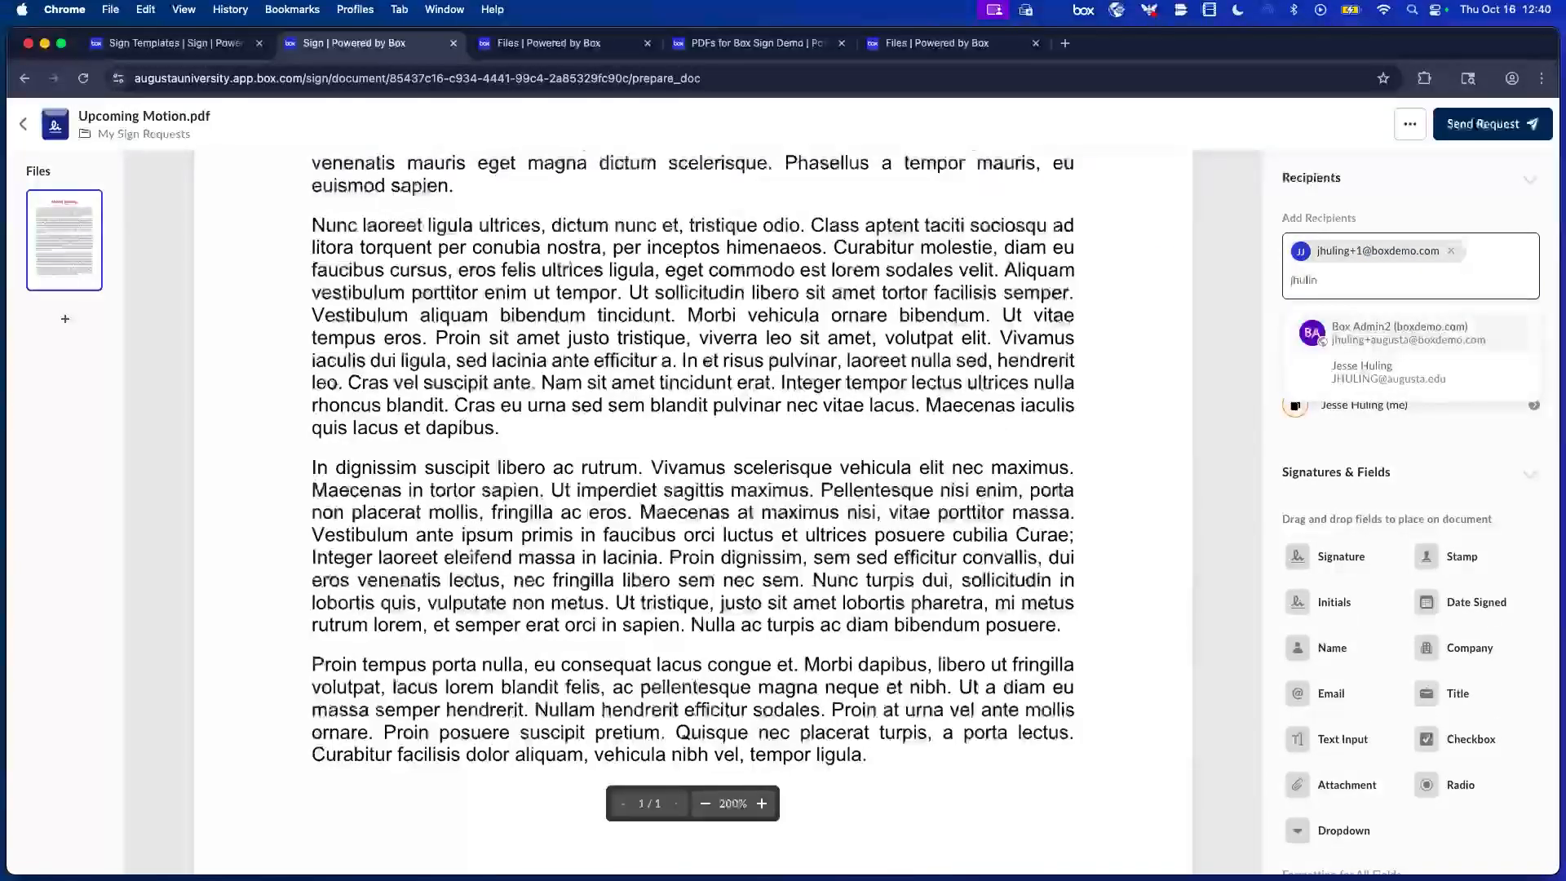
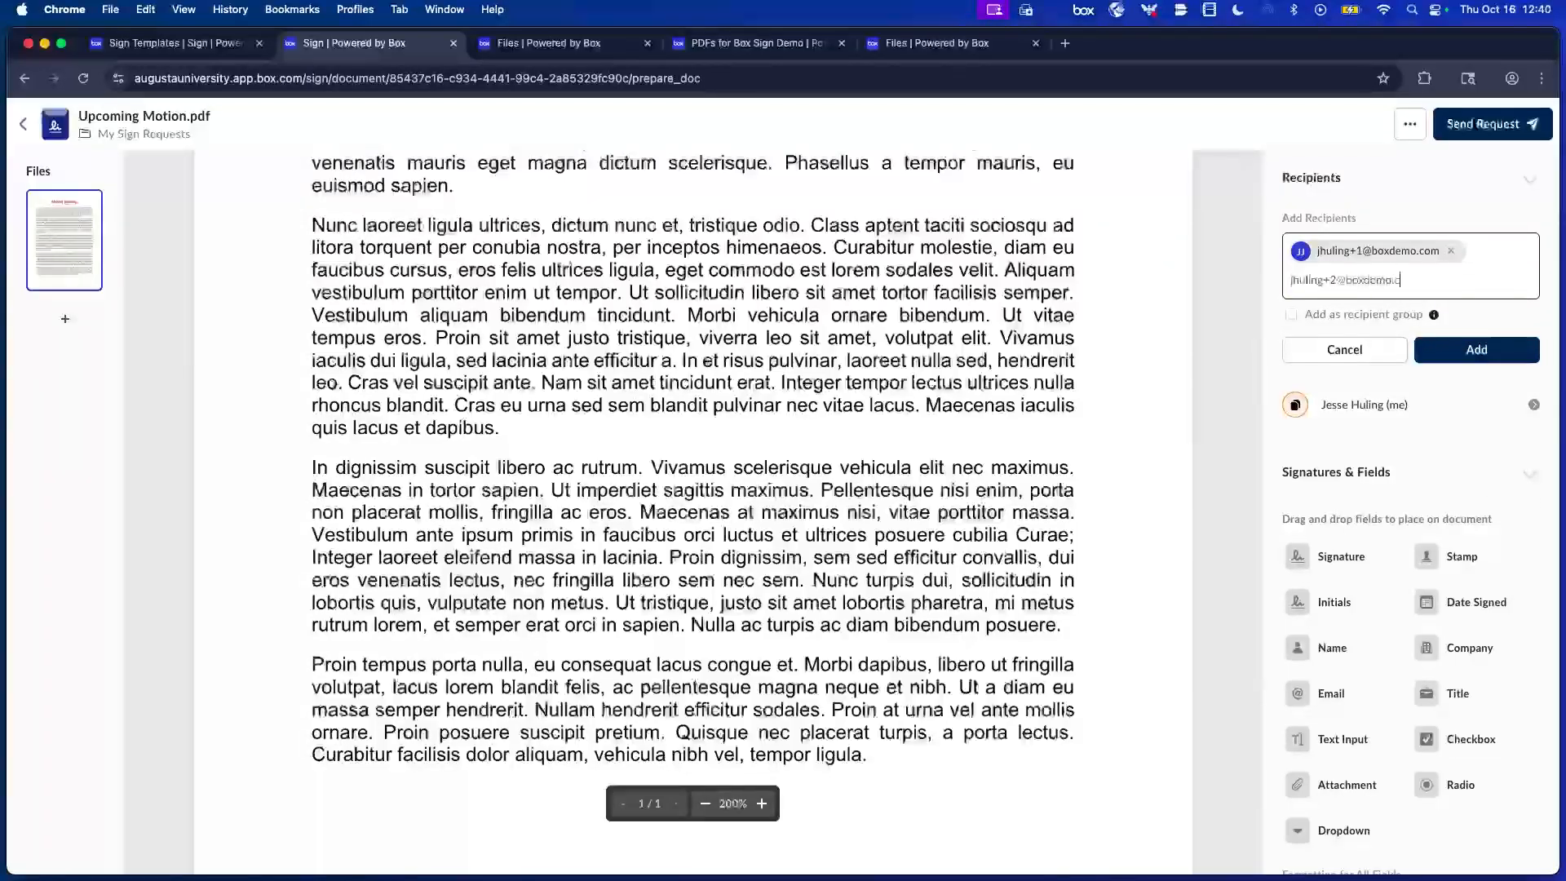
# Add the second and third recipients' e-mail addresses and turn on signing order.
pyautogui.press('Return')
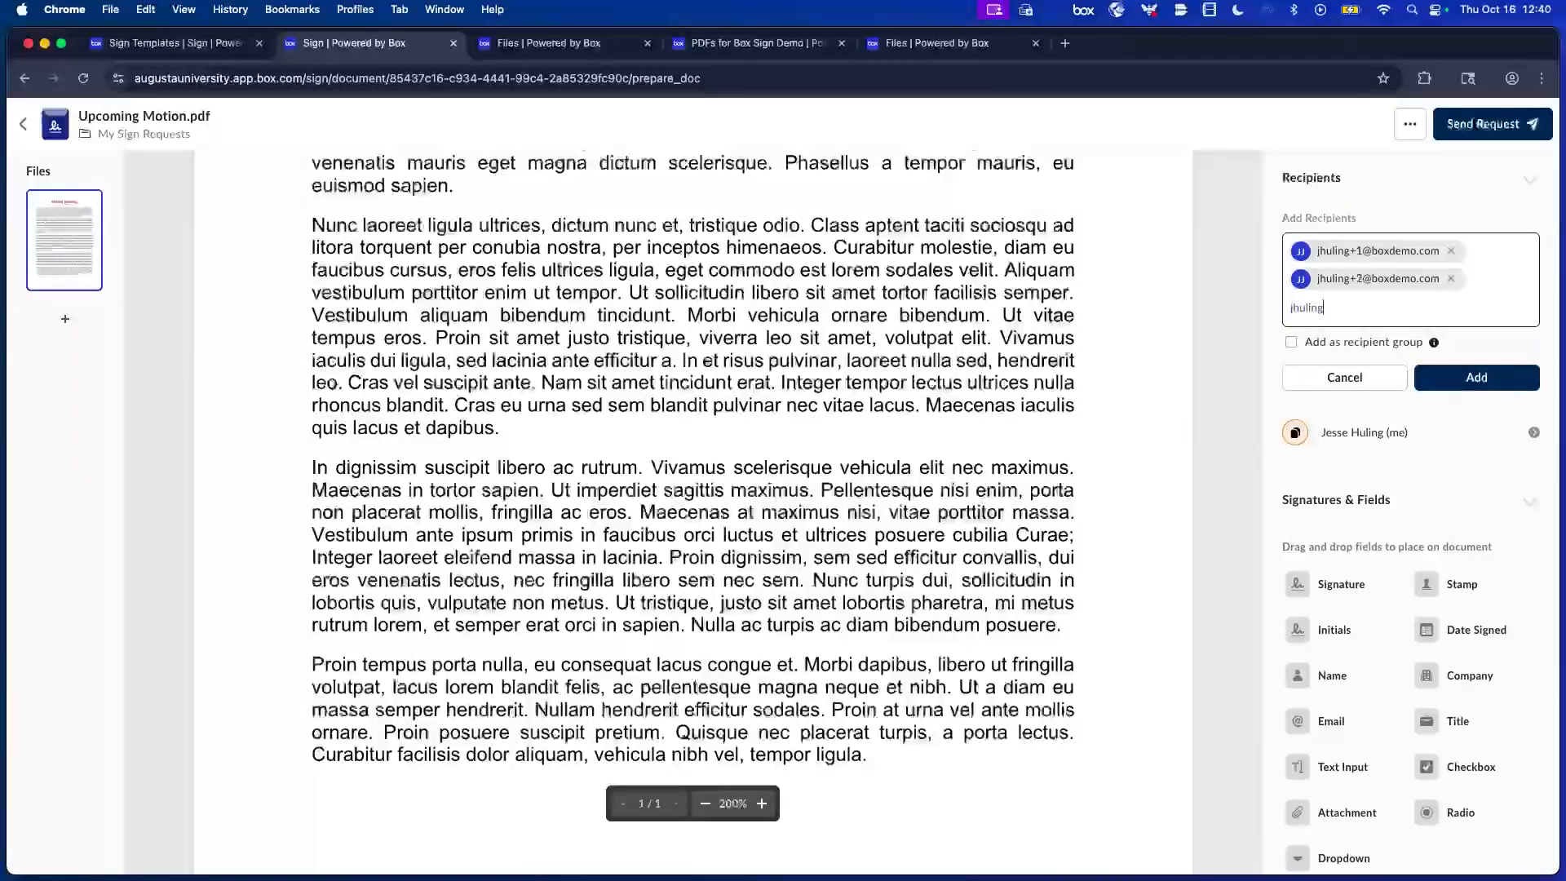
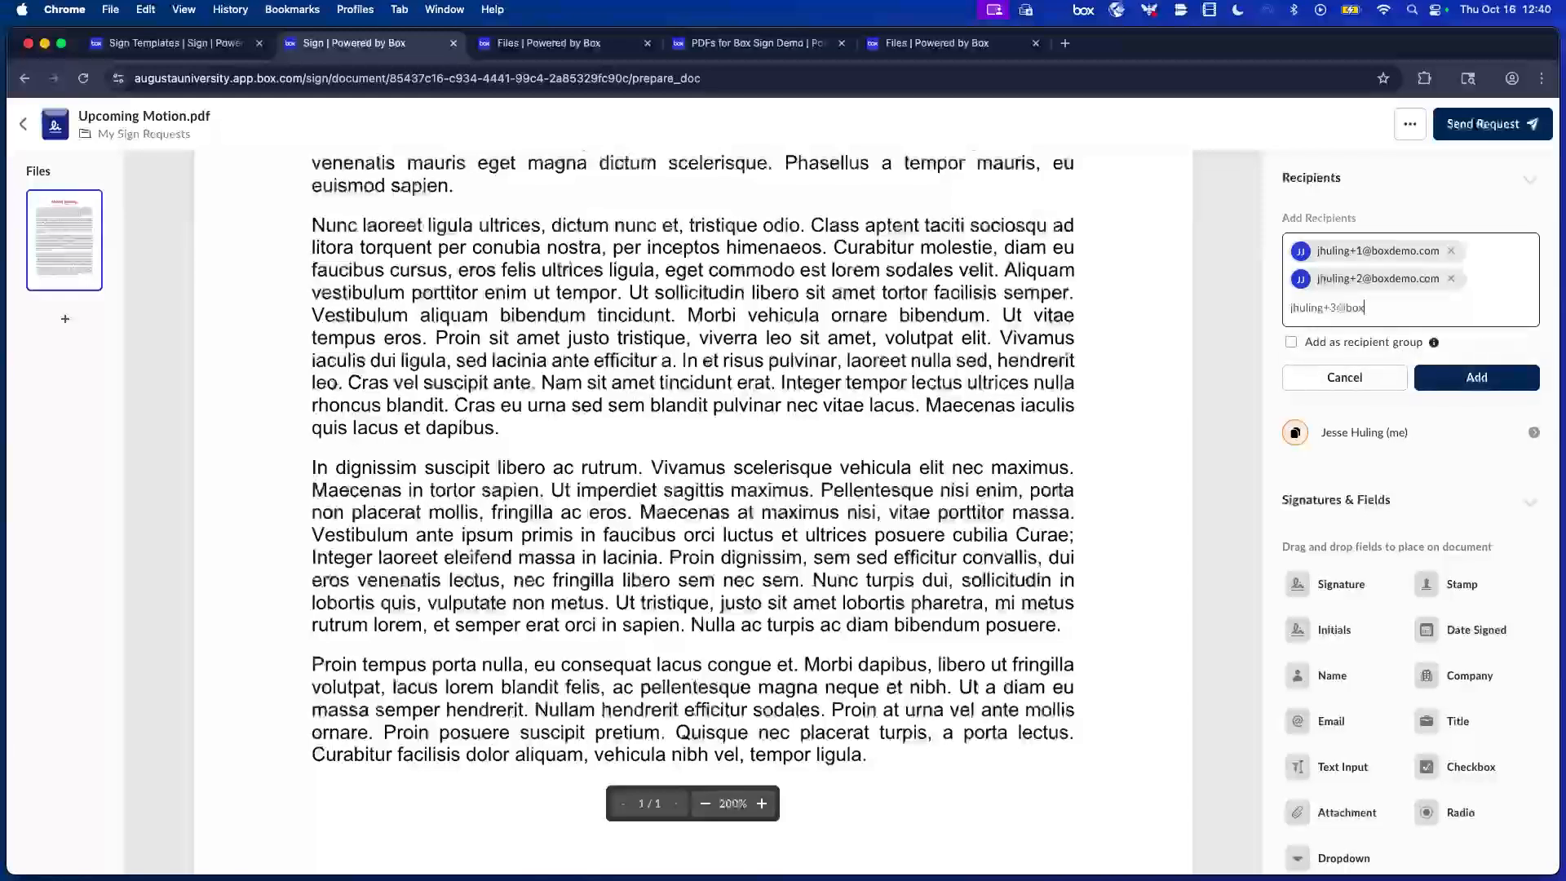
pyautogui.press('Return')
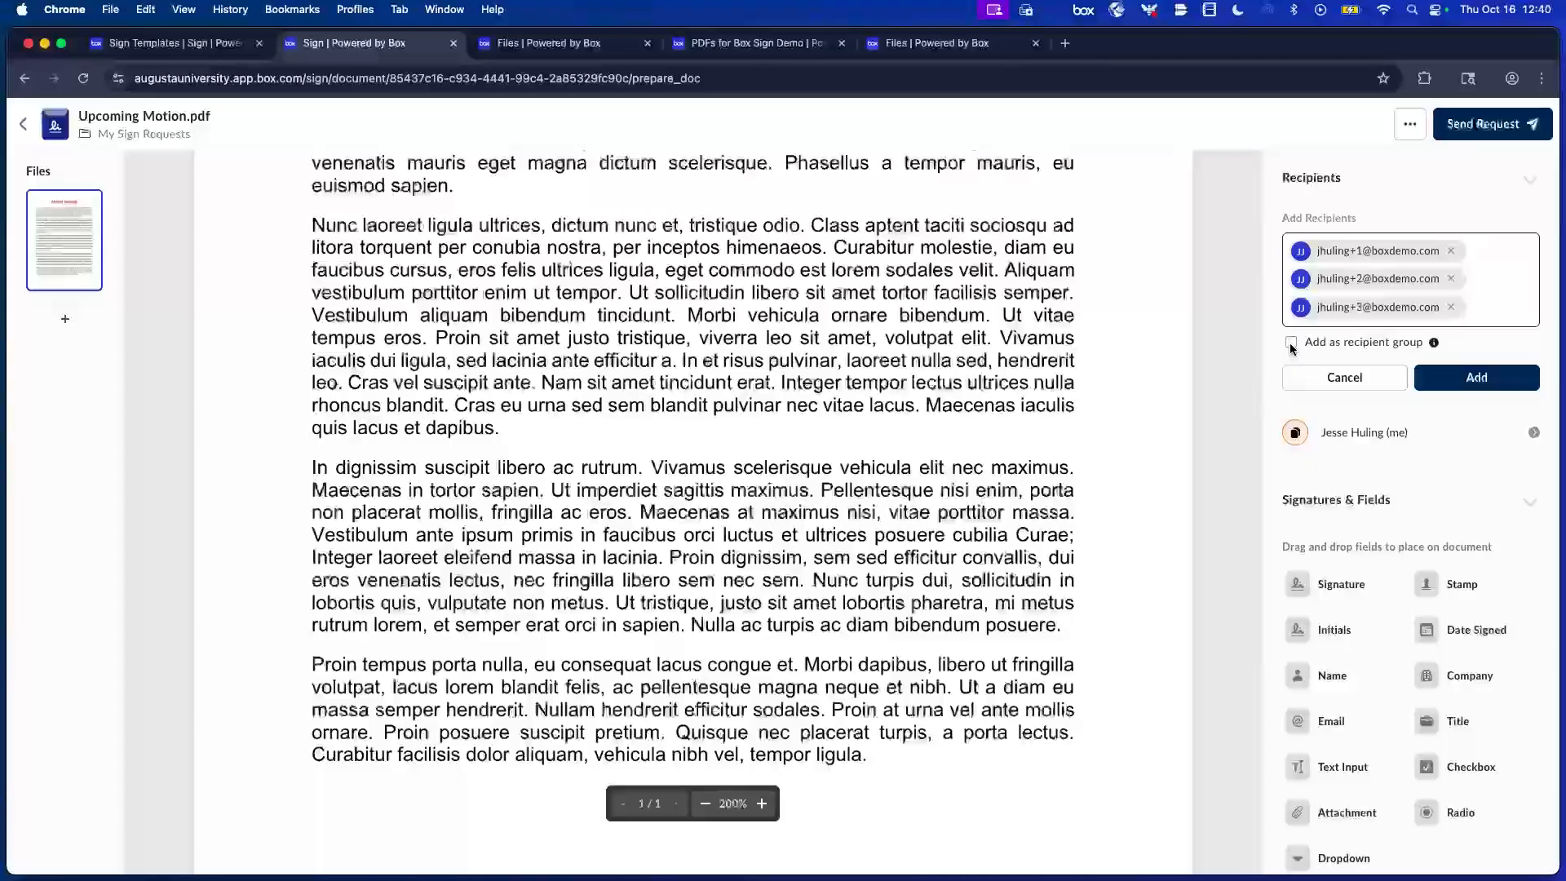
pyautogui.click(1491, 375)
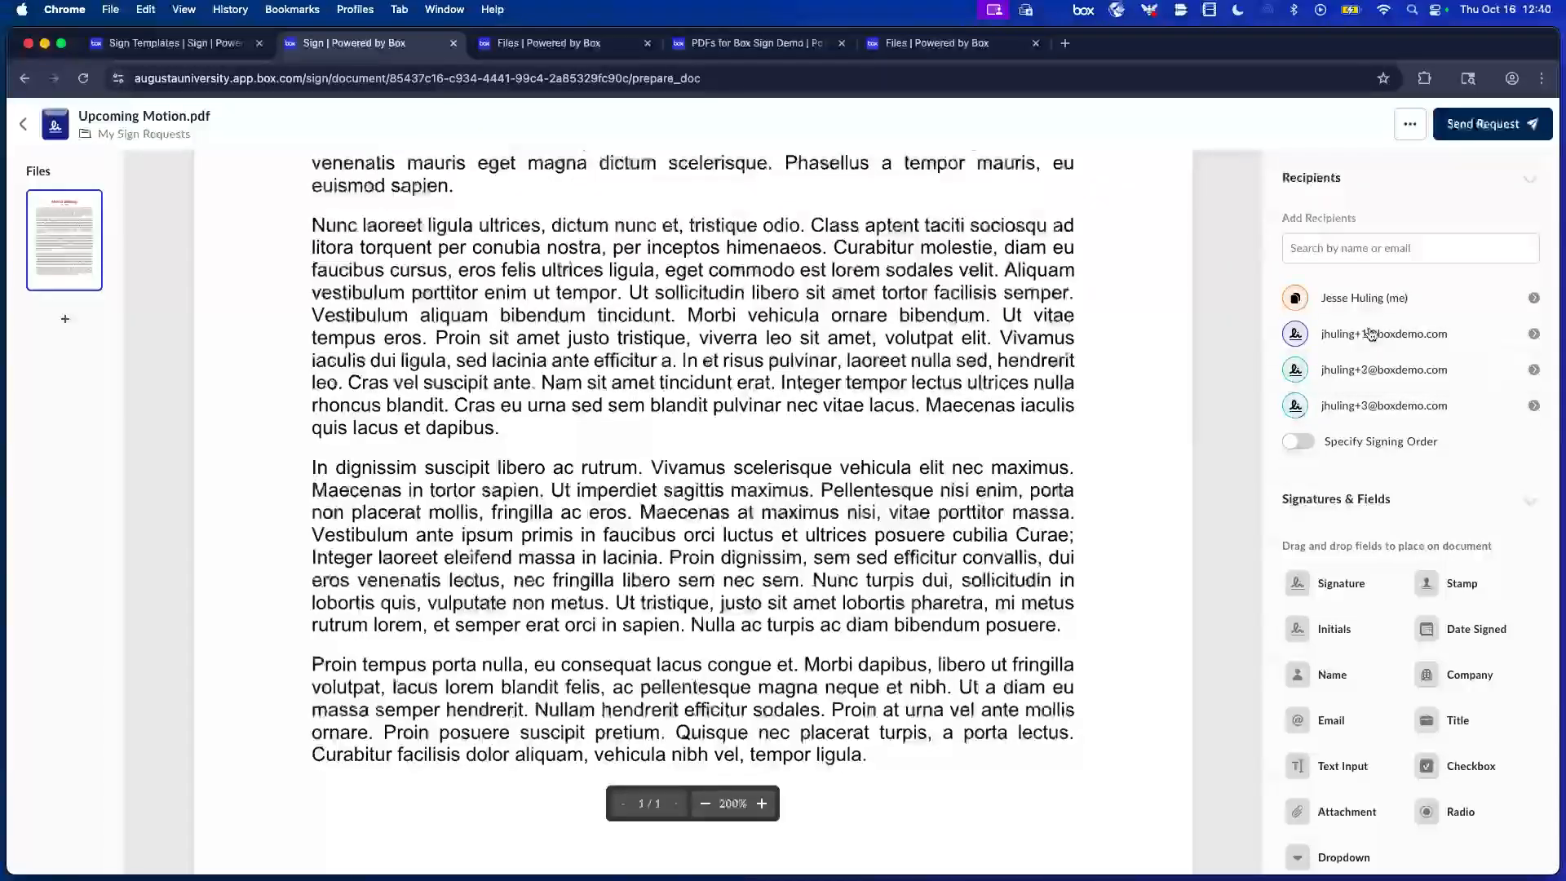
pyautogui.click(1295, 444)
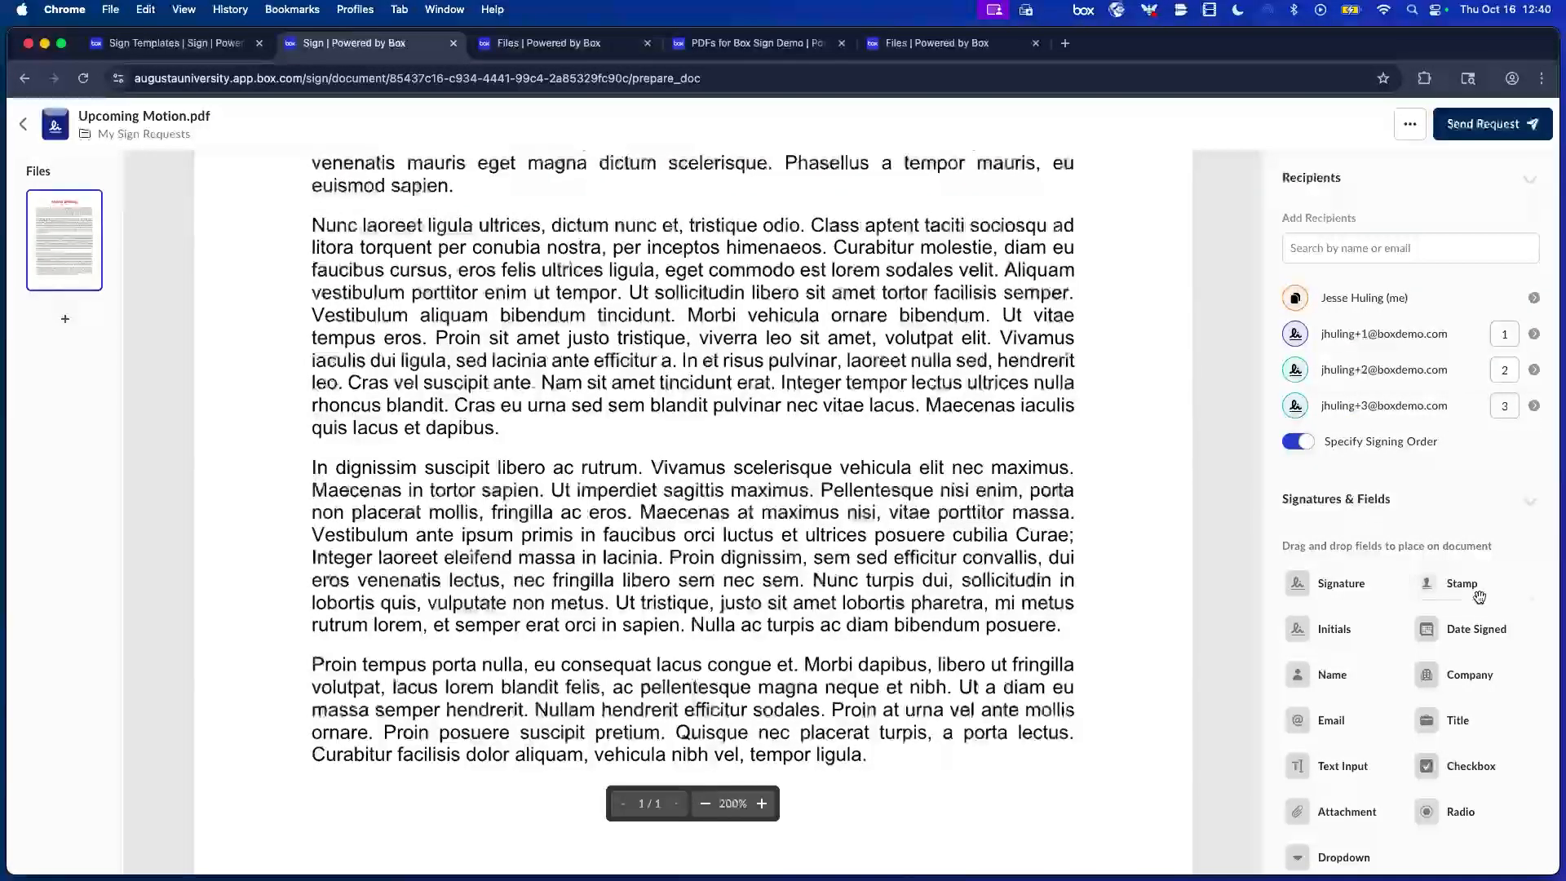
# Place an initials field on the page and assign it to the second recipient.
pyautogui.scroll(-1, 1453, 629)
pyautogui.moveTo(1338, 613); pyautogui.dragTo(1130, 665)
pyautogui.click(930, 632)
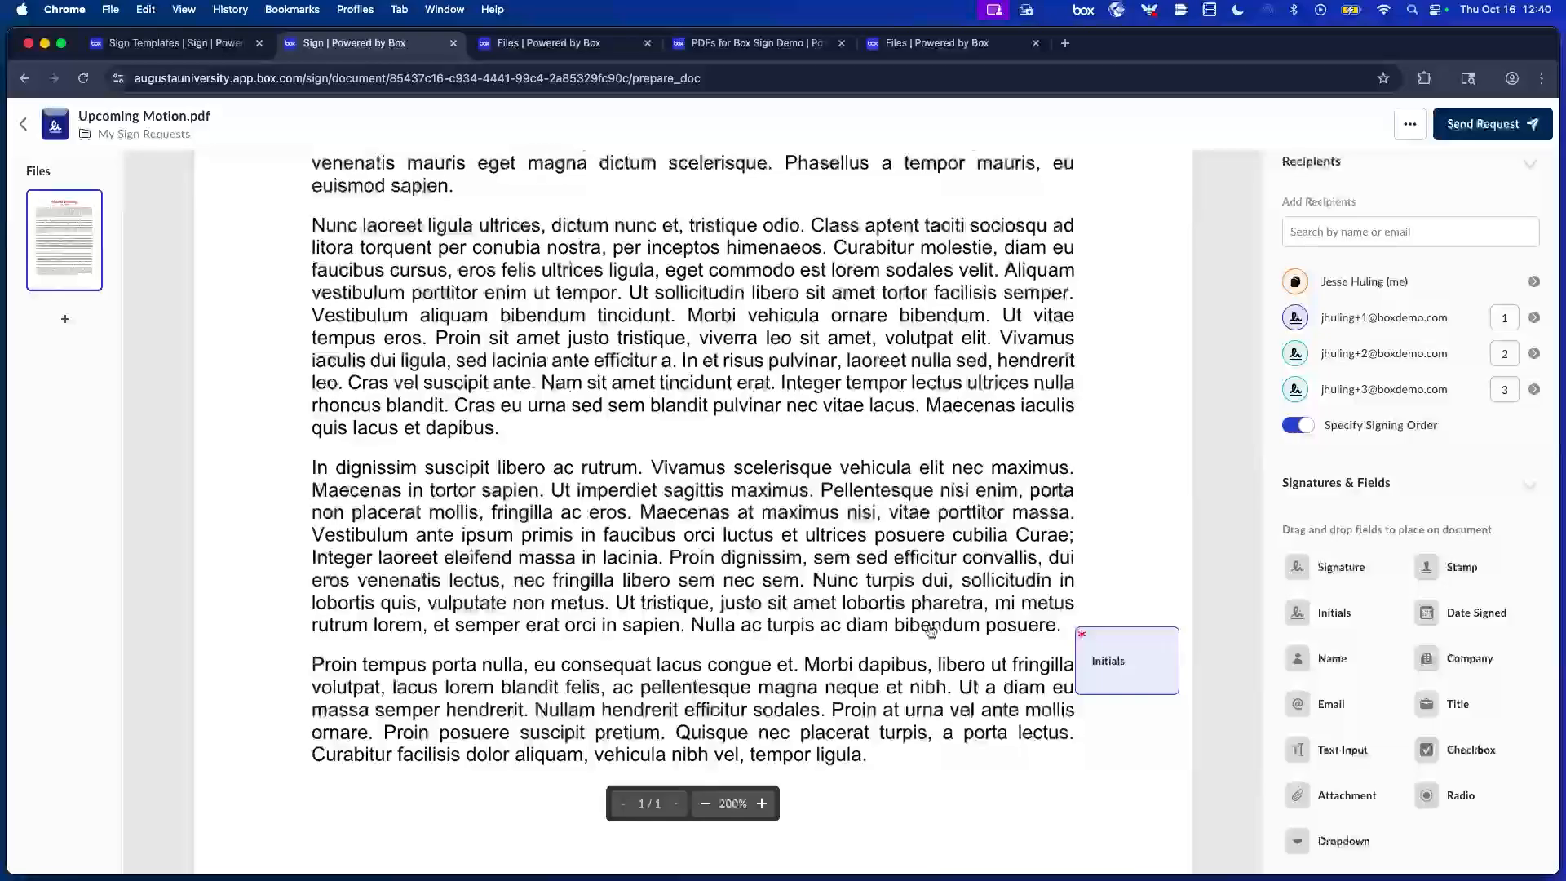
pyautogui.click(884, 754)
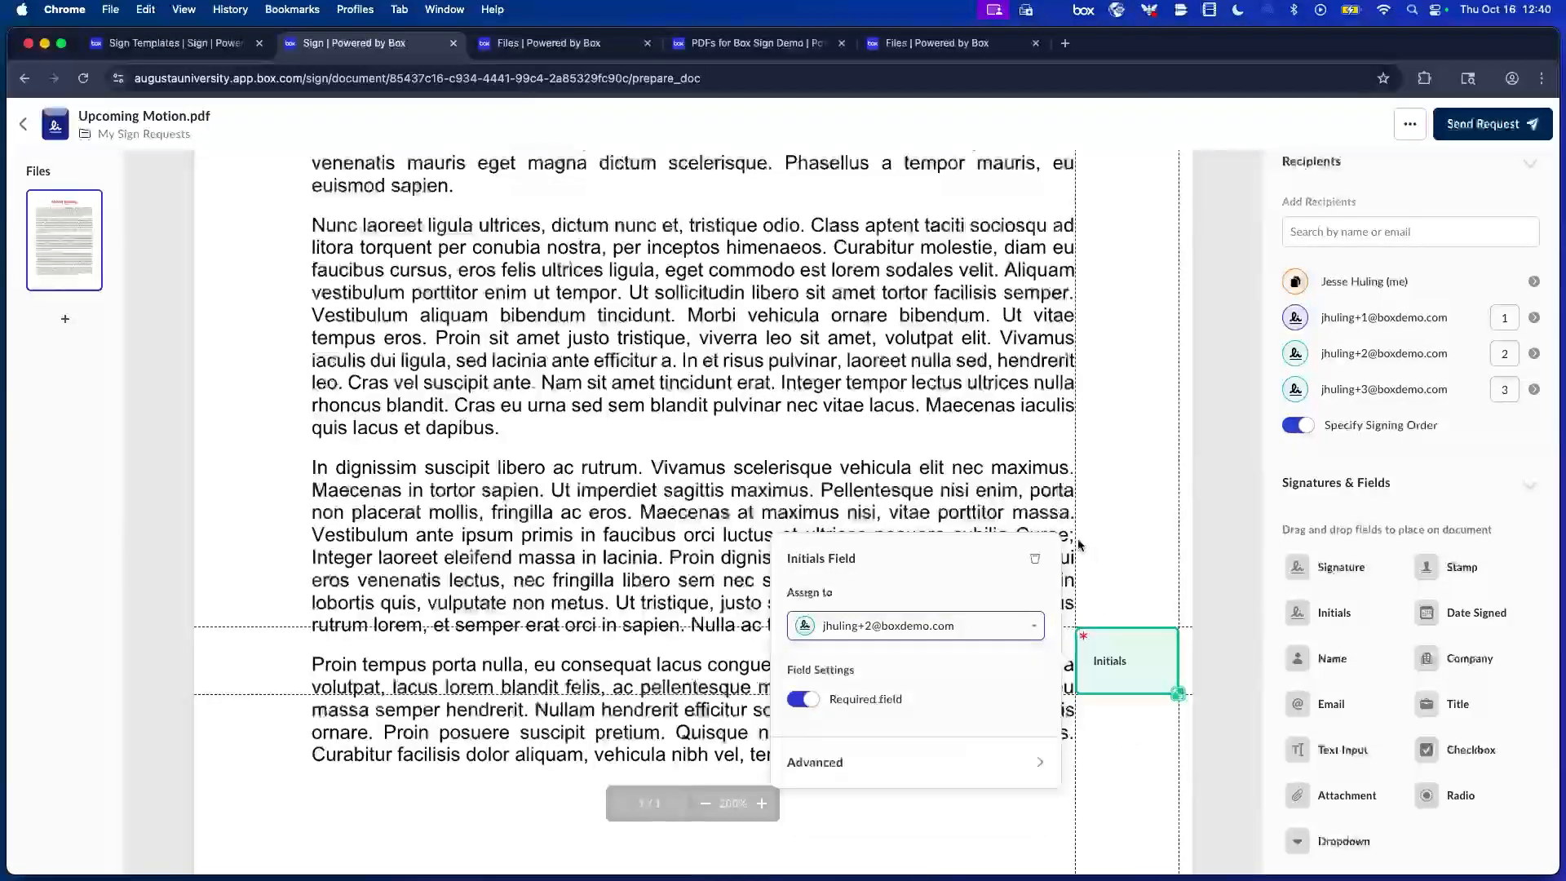
pyautogui.click(1393, 310)
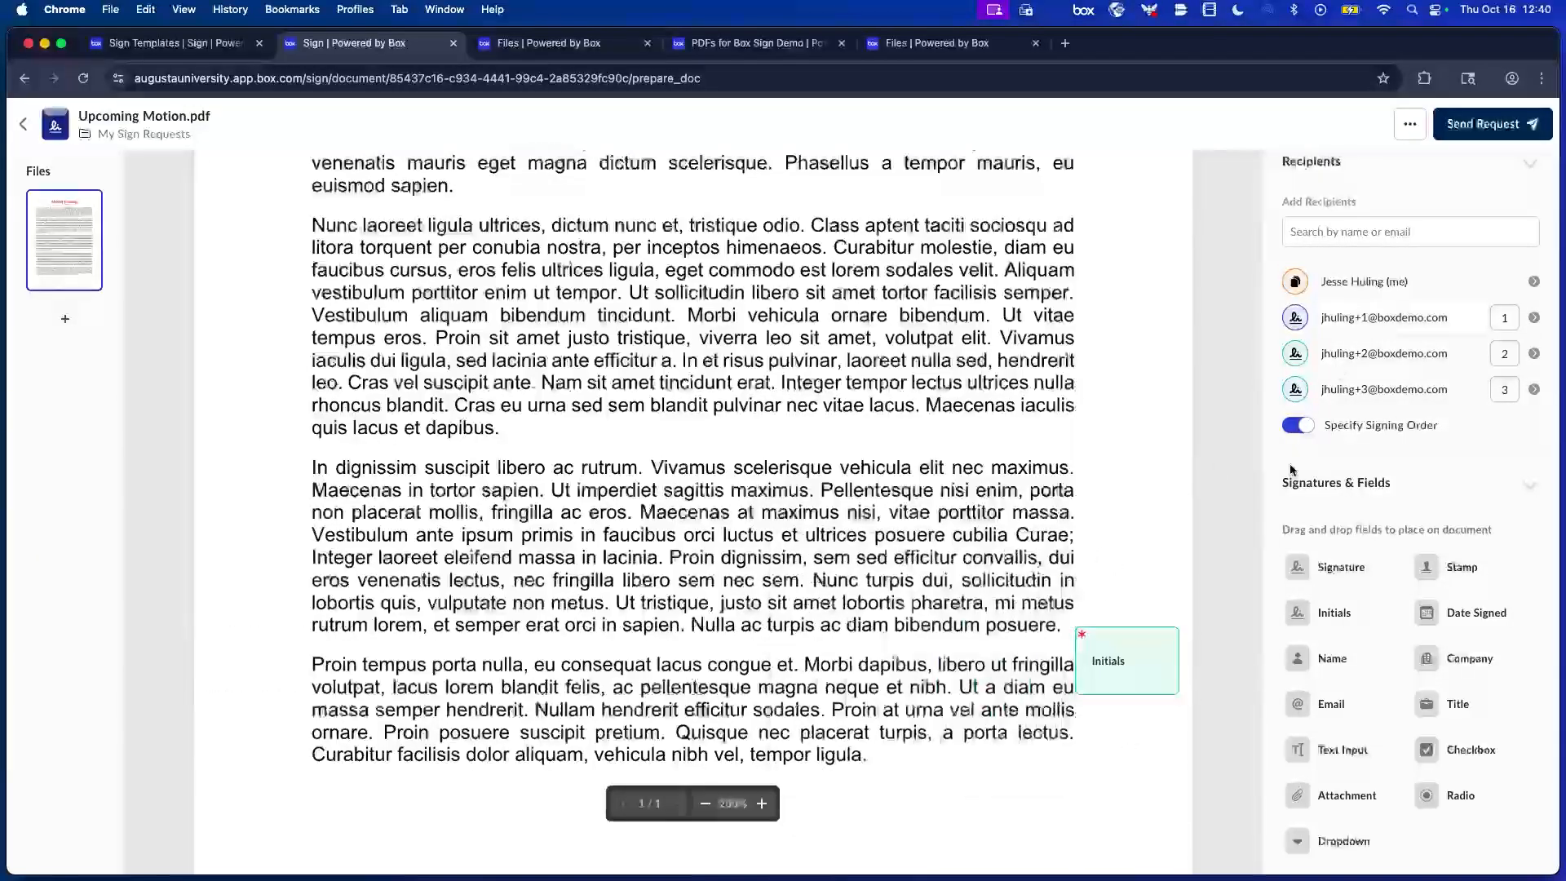
# Add a lower-left signature field and a bottom-centre attachment field, both for the first recipient.
pyautogui.scroll(-2, 1310, 472)
pyautogui.moveTo(1347, 514)
pyautogui.mouseDown()
pyautogui.moveTo(1011, 579)
pyautogui.moveTo(979, 445)
pyautogui.moveTo(906, 490)
pyautogui.moveTo(881, 538)
pyautogui.moveTo(948, 567)
pyautogui.moveTo(922, 542)
pyautogui.moveTo(620, 832)
pyautogui.mouseUp()
pyautogui.moveTo(433, 829); pyautogui.dragTo(389, 781)
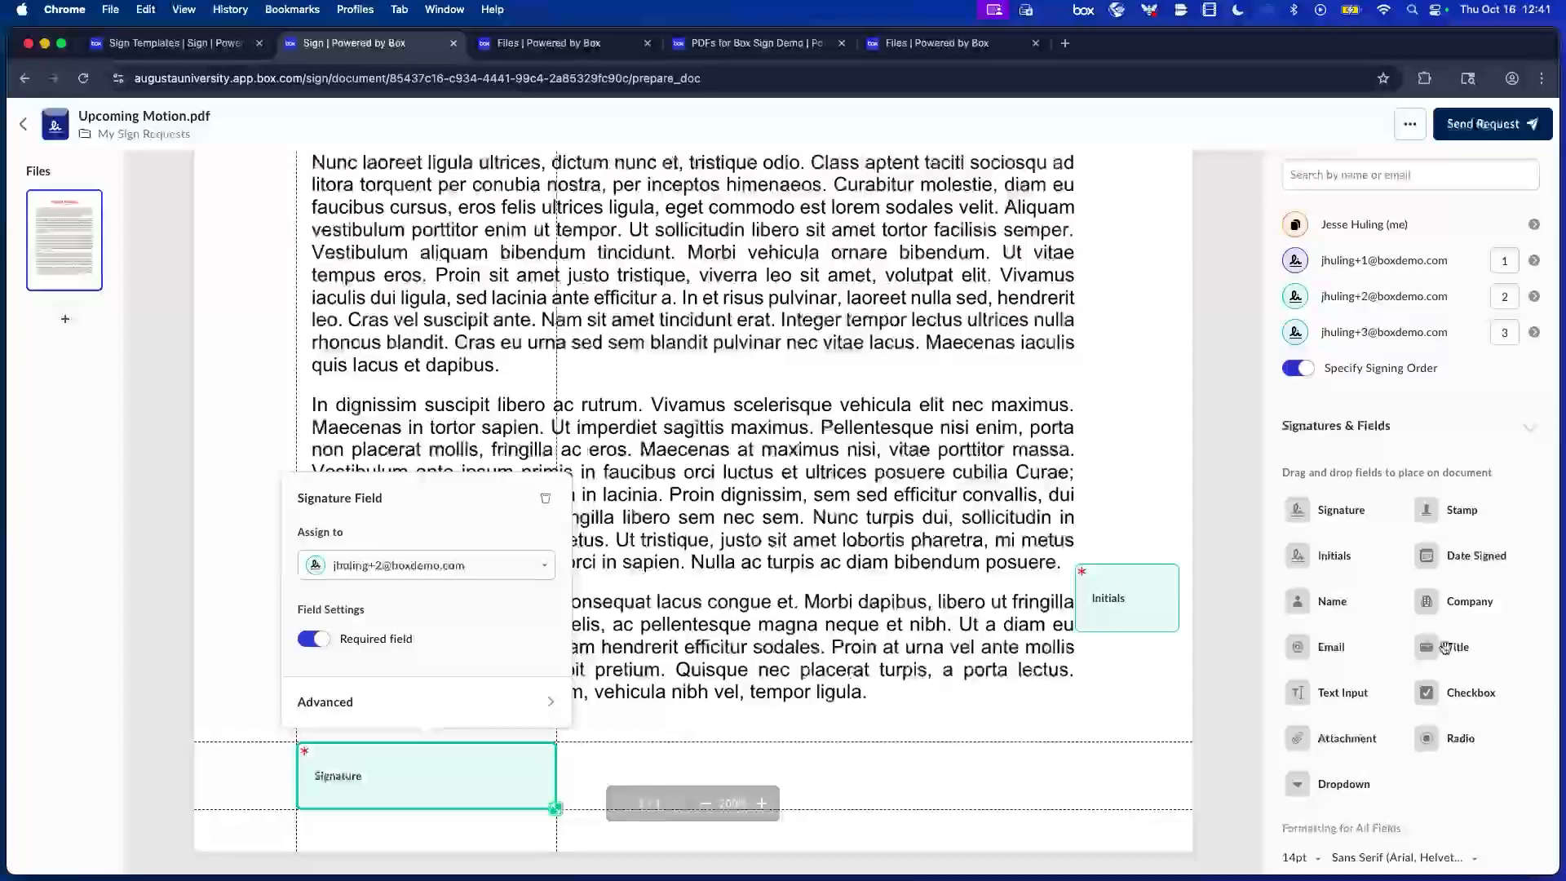
pyautogui.moveTo(1338, 734)
pyautogui.mouseDown()
pyautogui.moveTo(843, 780)
pyautogui.moveTo(862, 758)
pyautogui.mouseUp()
pyautogui.moveTo(810, 769); pyautogui.dragTo(749, 782)
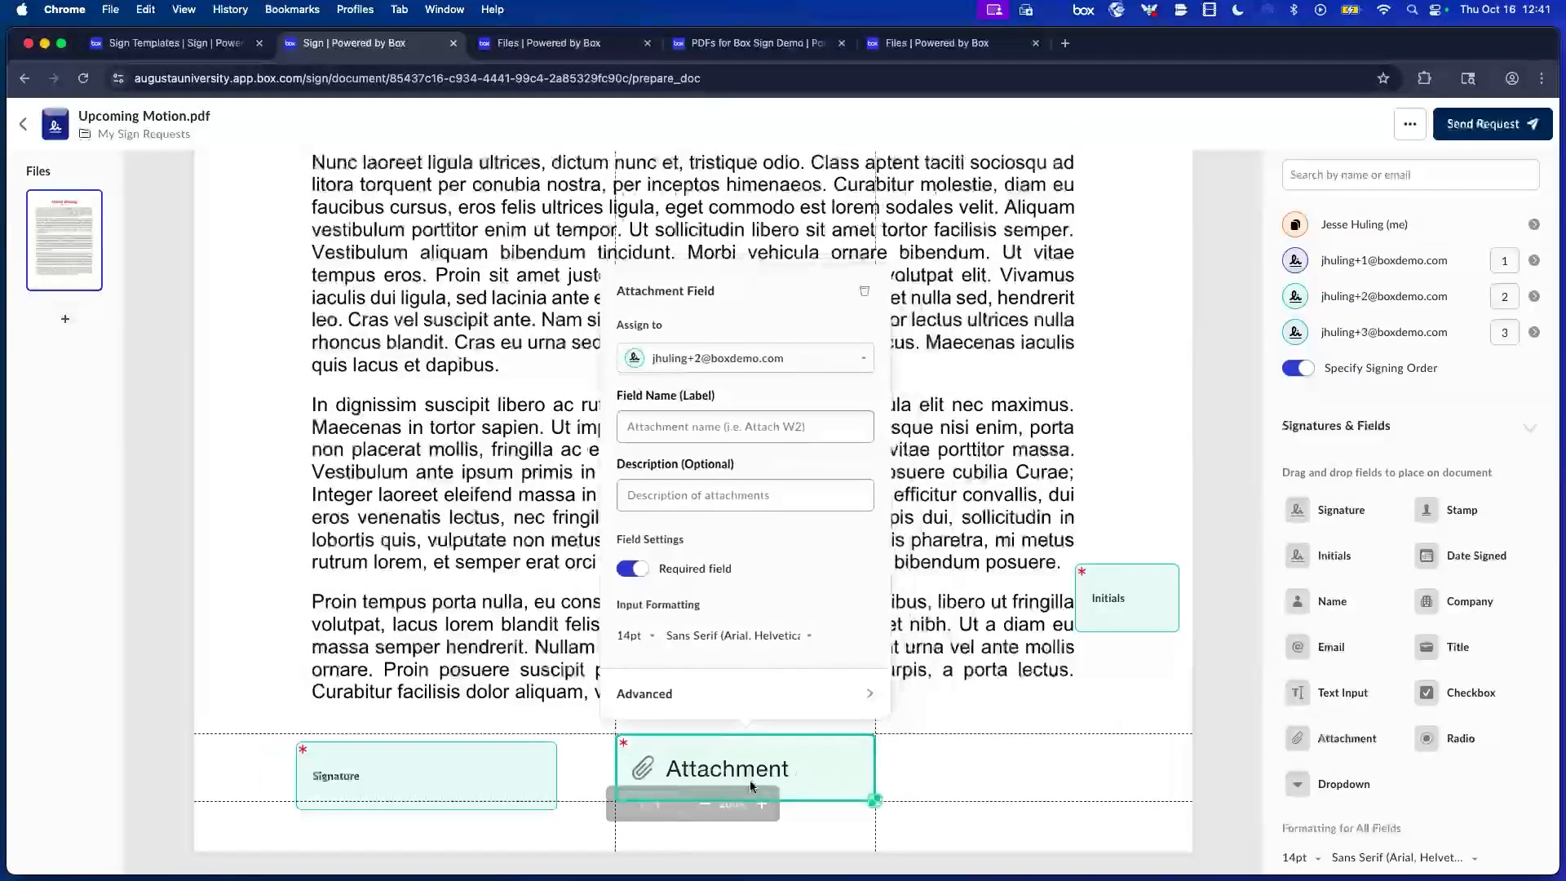
pyautogui.click(718, 363)
pyautogui.click(718, 448)
pyautogui.click(510, 765)
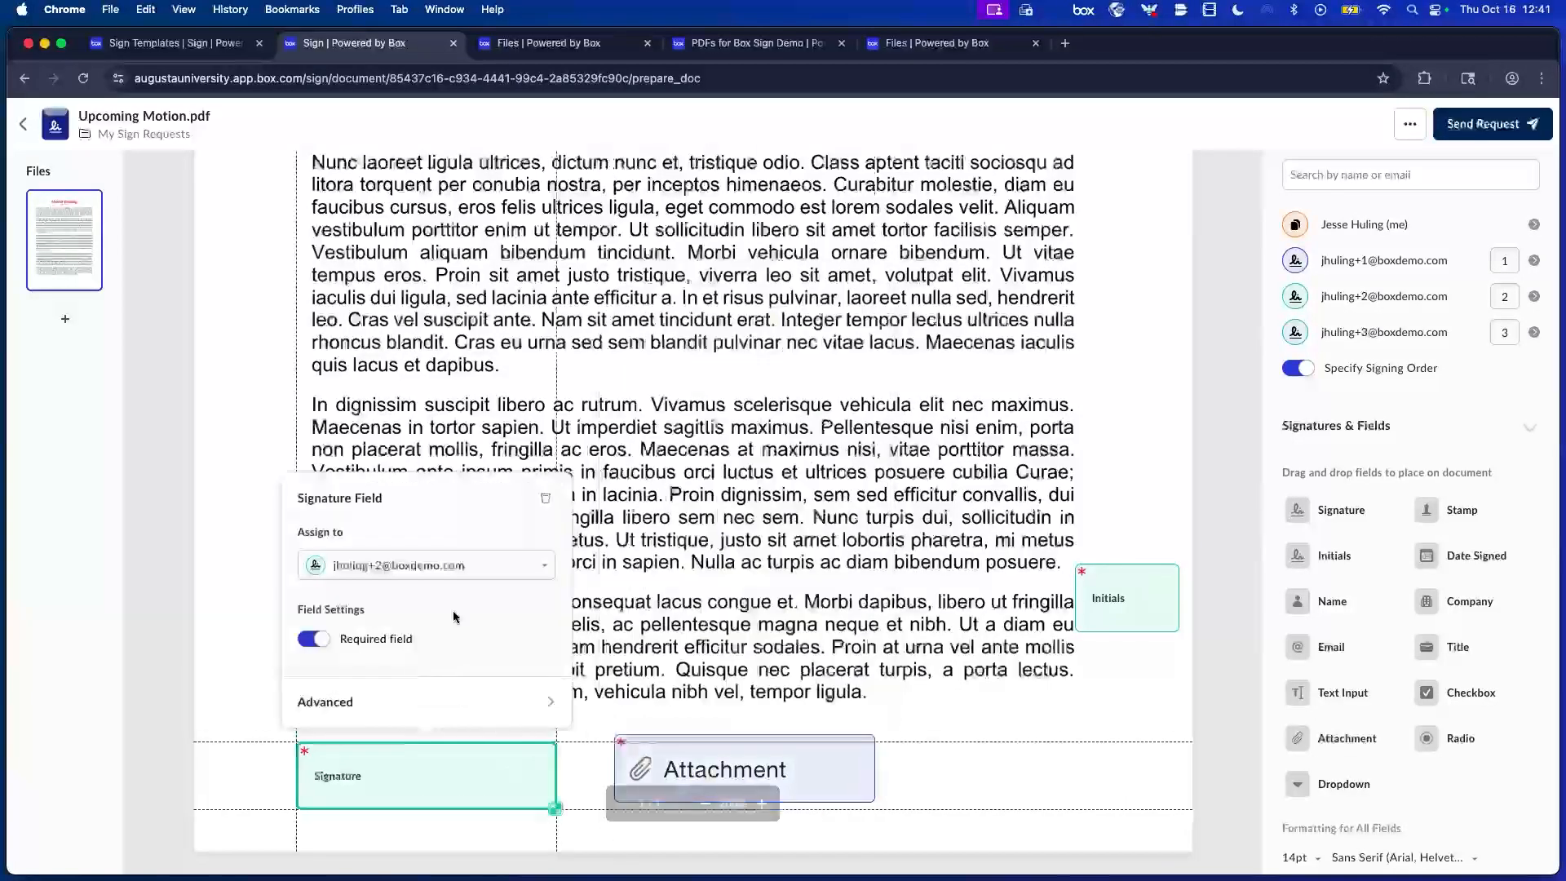
pyautogui.click(416, 567)
pyautogui.click(381, 656)
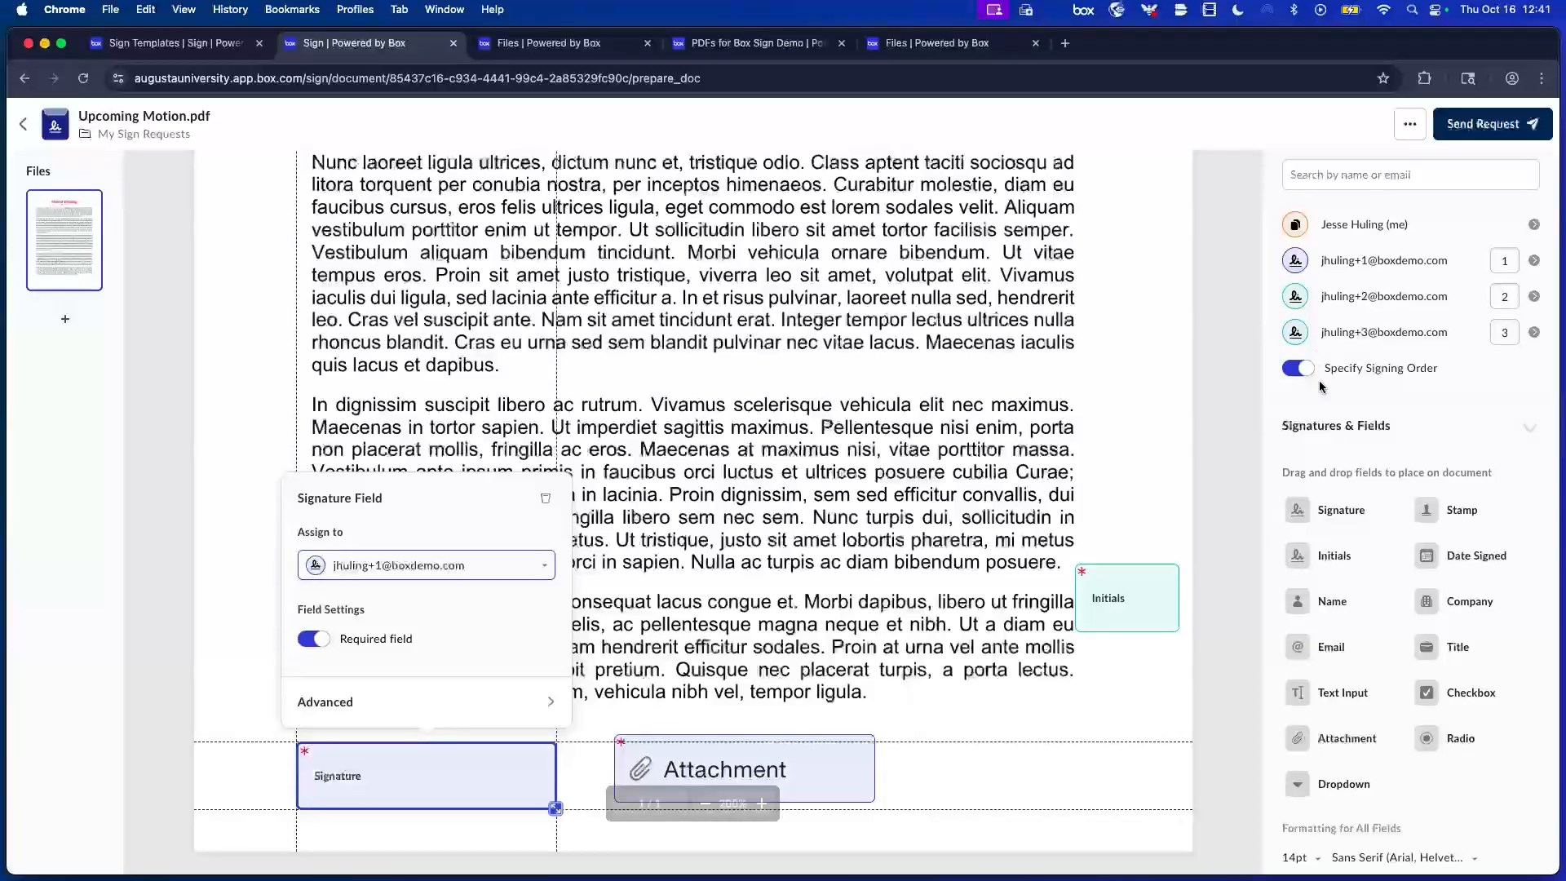
# Add a bottom-right signature field for the third recipient as signer 3, then send.
pyautogui.moveTo(1127, 680); pyautogui.dragTo(1037, 755)
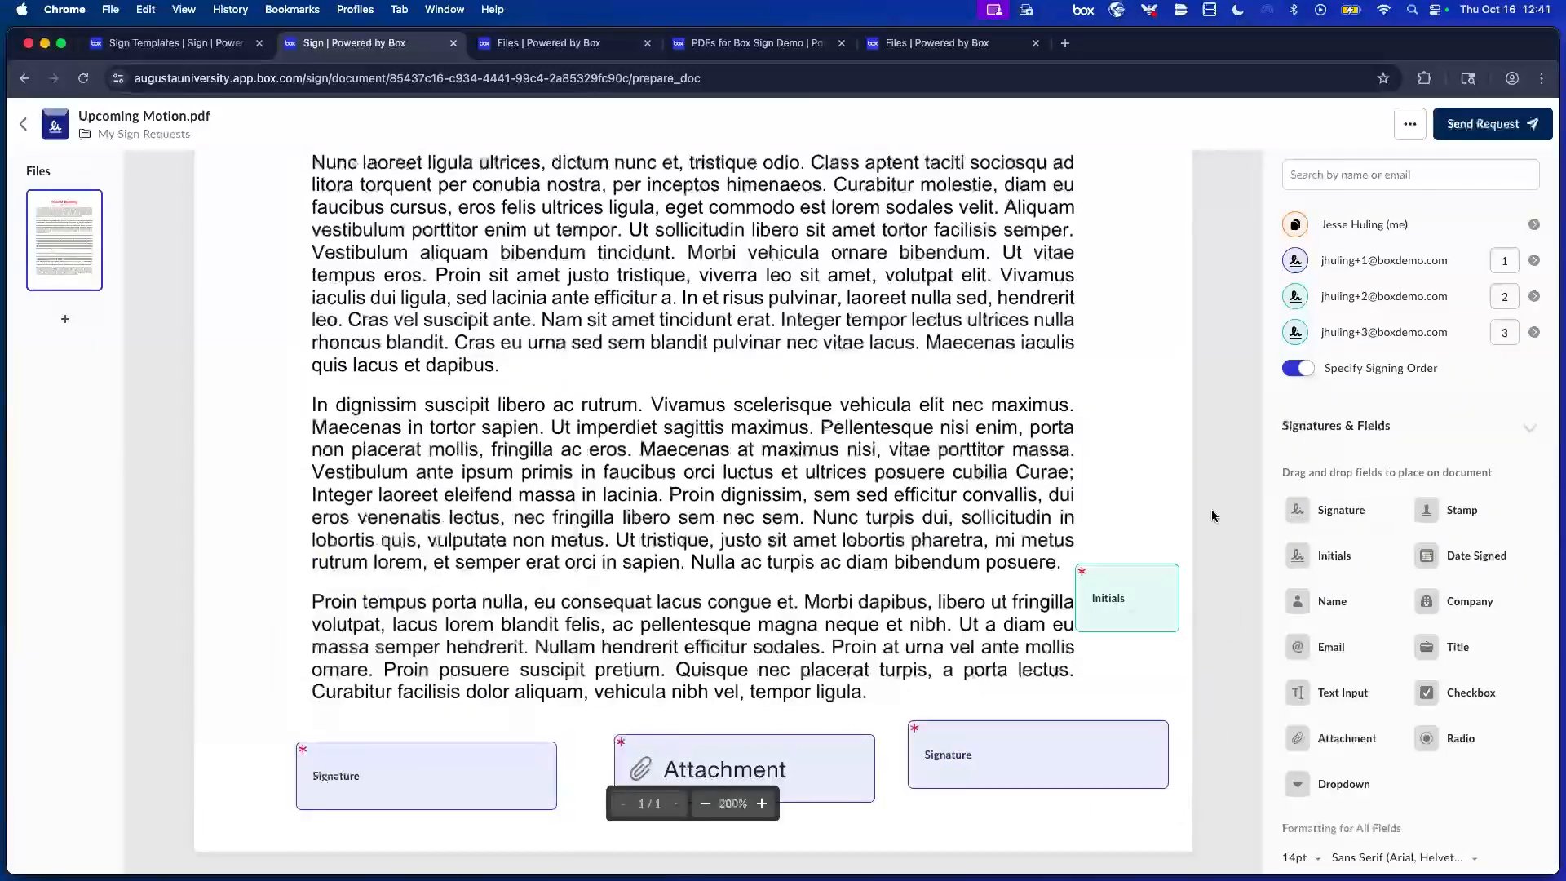
pyautogui.click(1505, 330)
pyautogui.write('3')
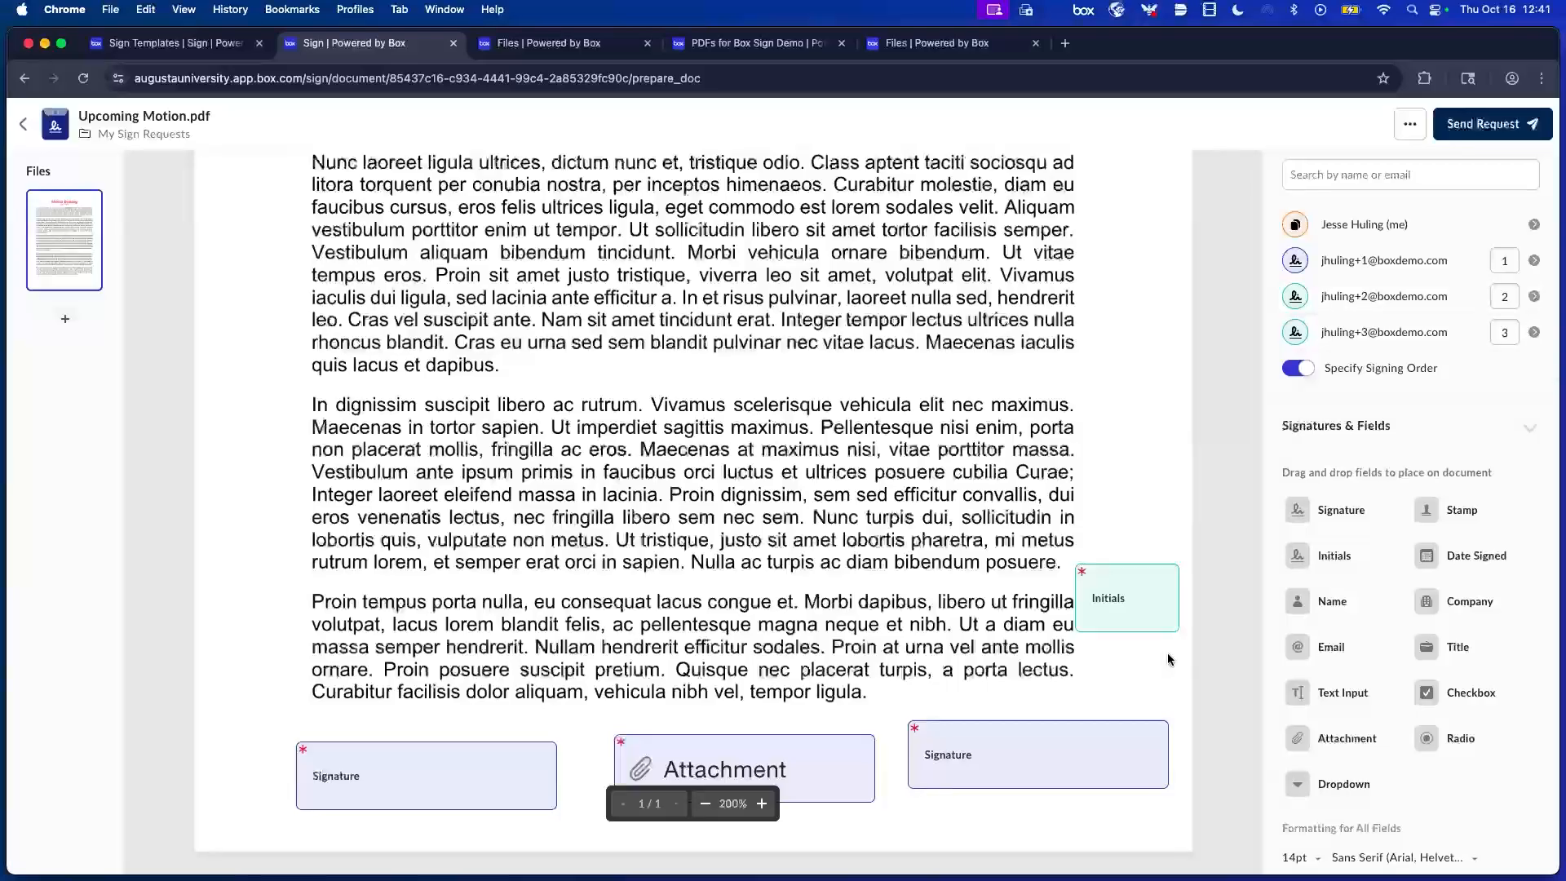
pyautogui.click(1126, 749)
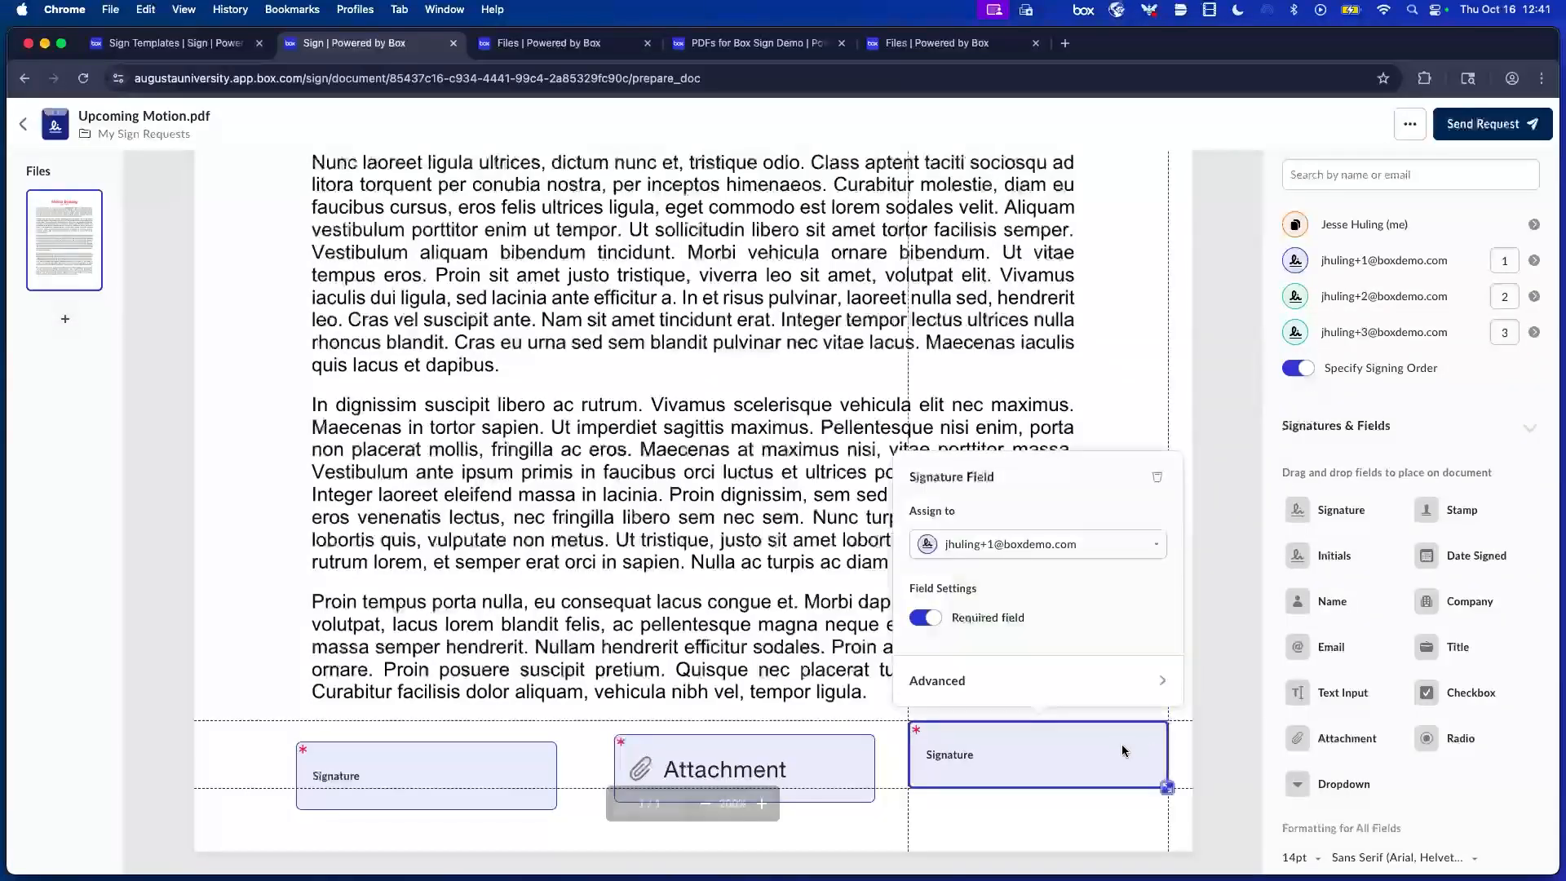
pyautogui.click(1036, 545)
pyautogui.click(1011, 713)
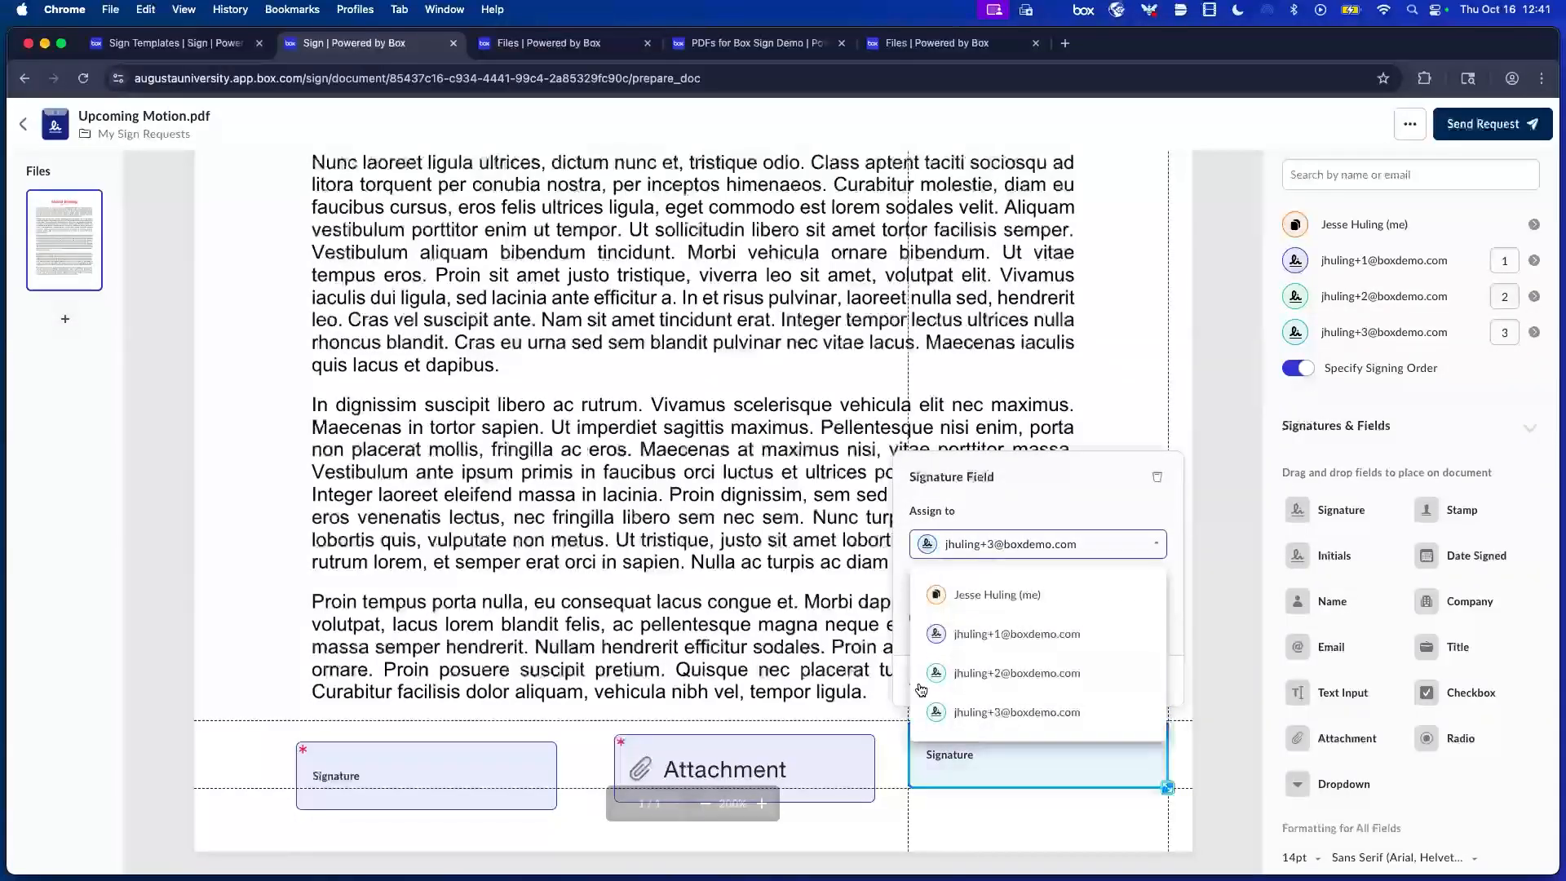
pyautogui.click(842, 676)
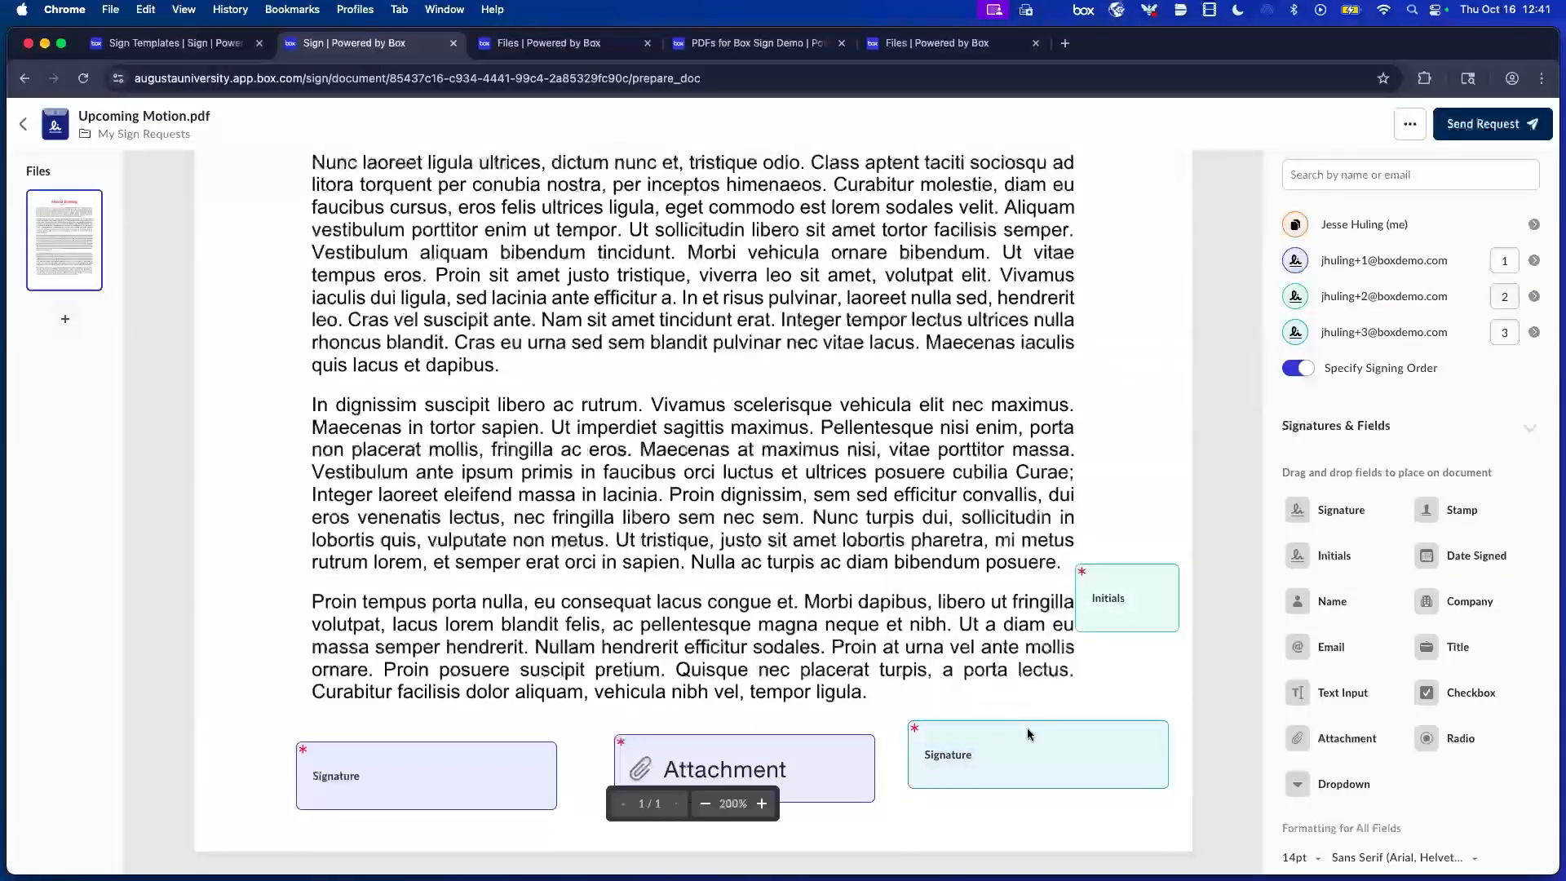
pyautogui.click(1495, 124)
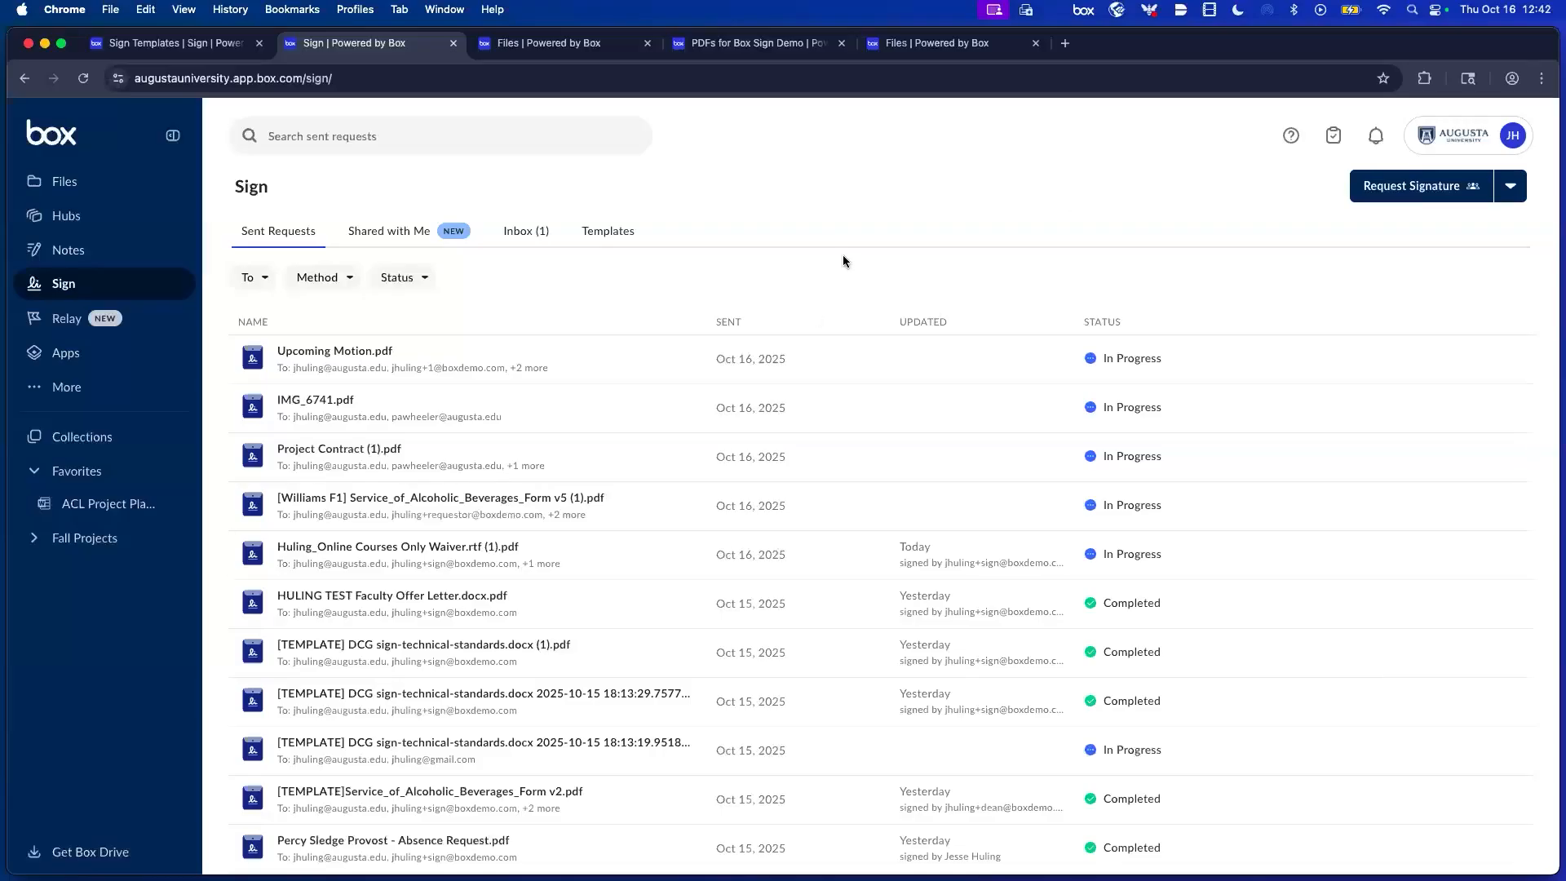
# Start a new sign request and drag in the Conflict of Interest Attestation PDF from Finder.
pyautogui.click(1421, 195)
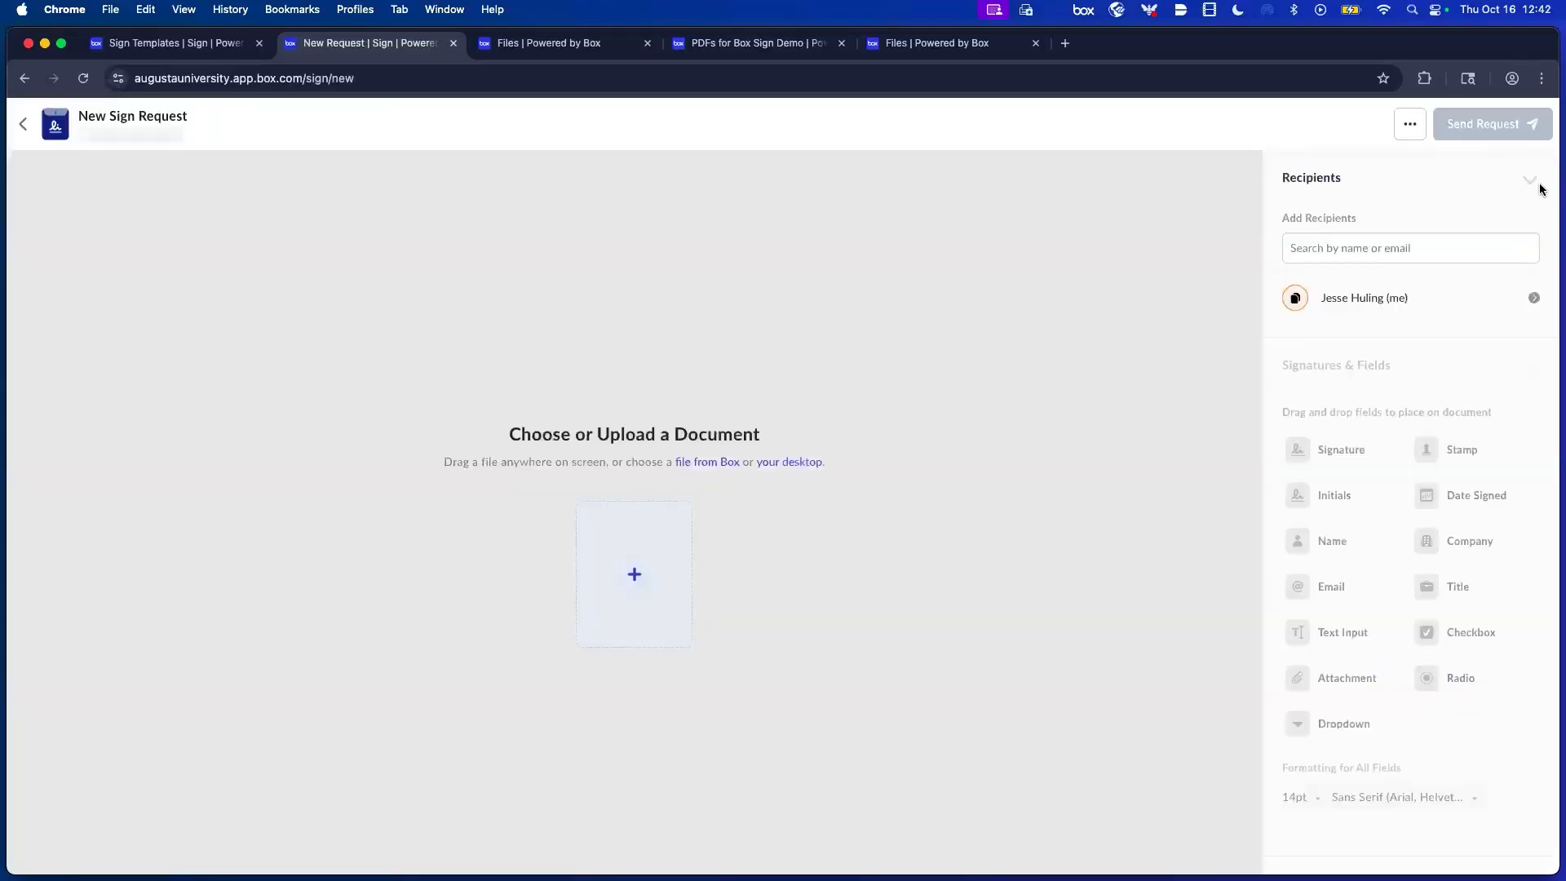
pyautogui.press('super+Tab')
pyautogui.press('super+Tab')
pyautogui.press('super+shift+Tab')
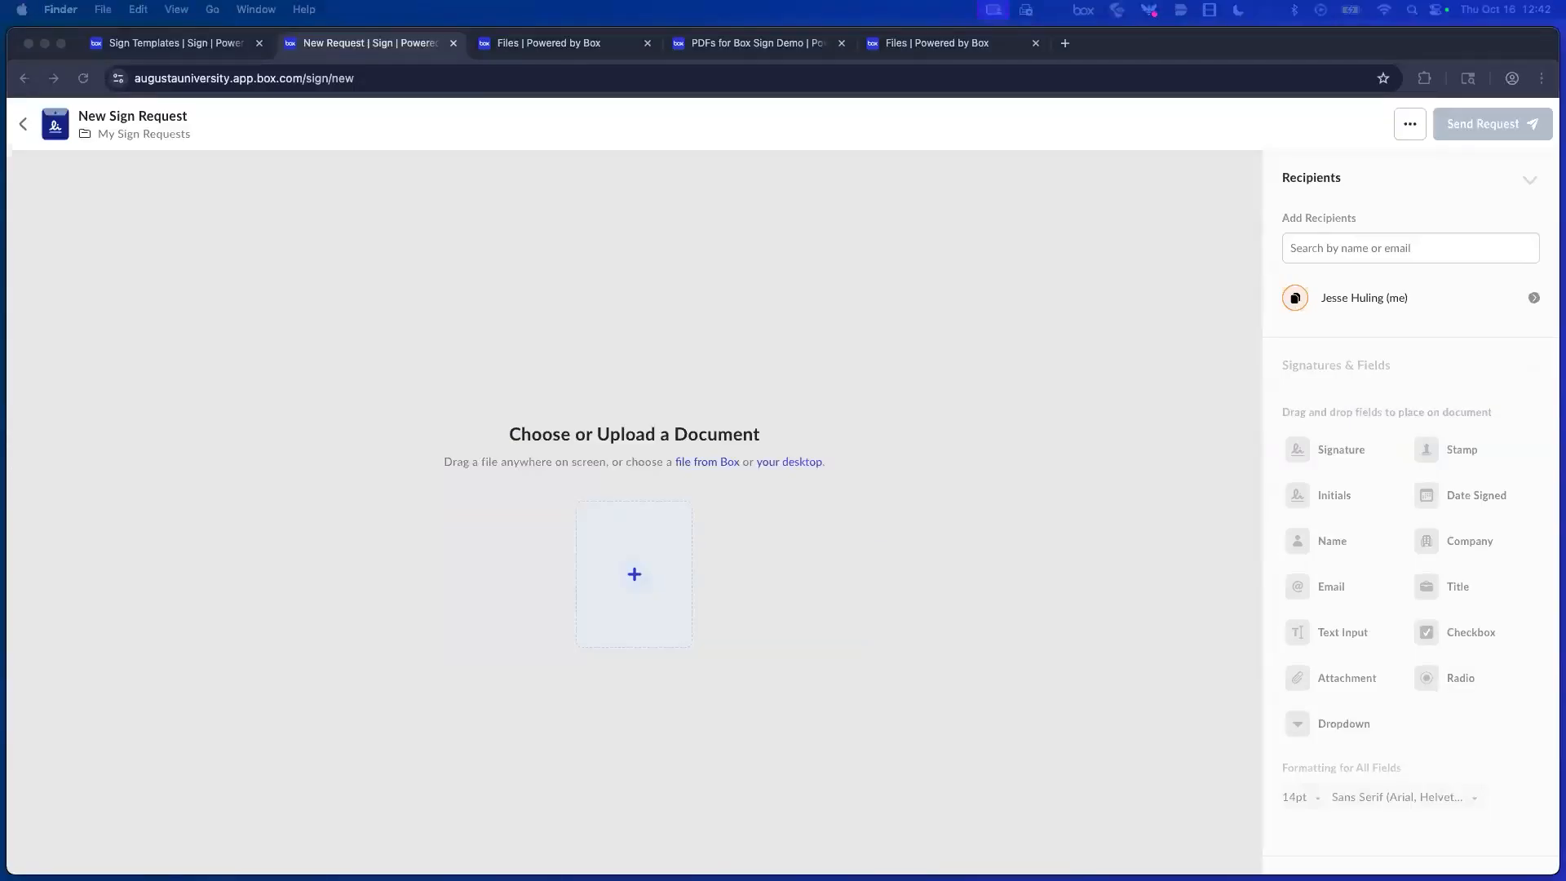
pyautogui.moveTo(1143, 808); pyautogui.dragTo(575, 545)
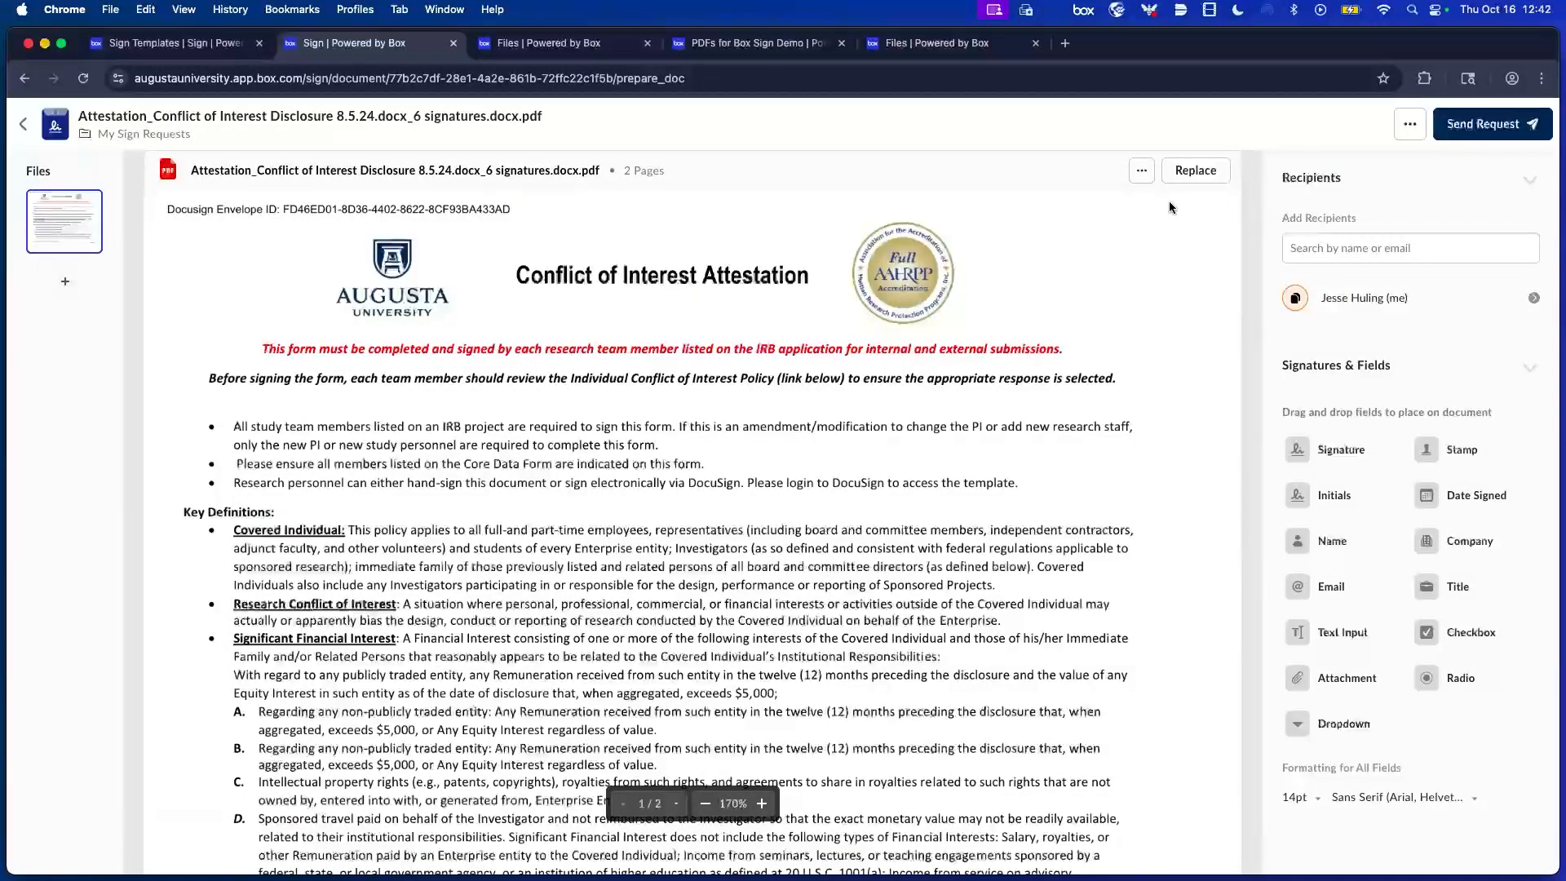
# Set the sender's recipient role to Approver with Box Login as additional verification.
pyautogui.click(1534, 298)
pyautogui.click(1474, 346)
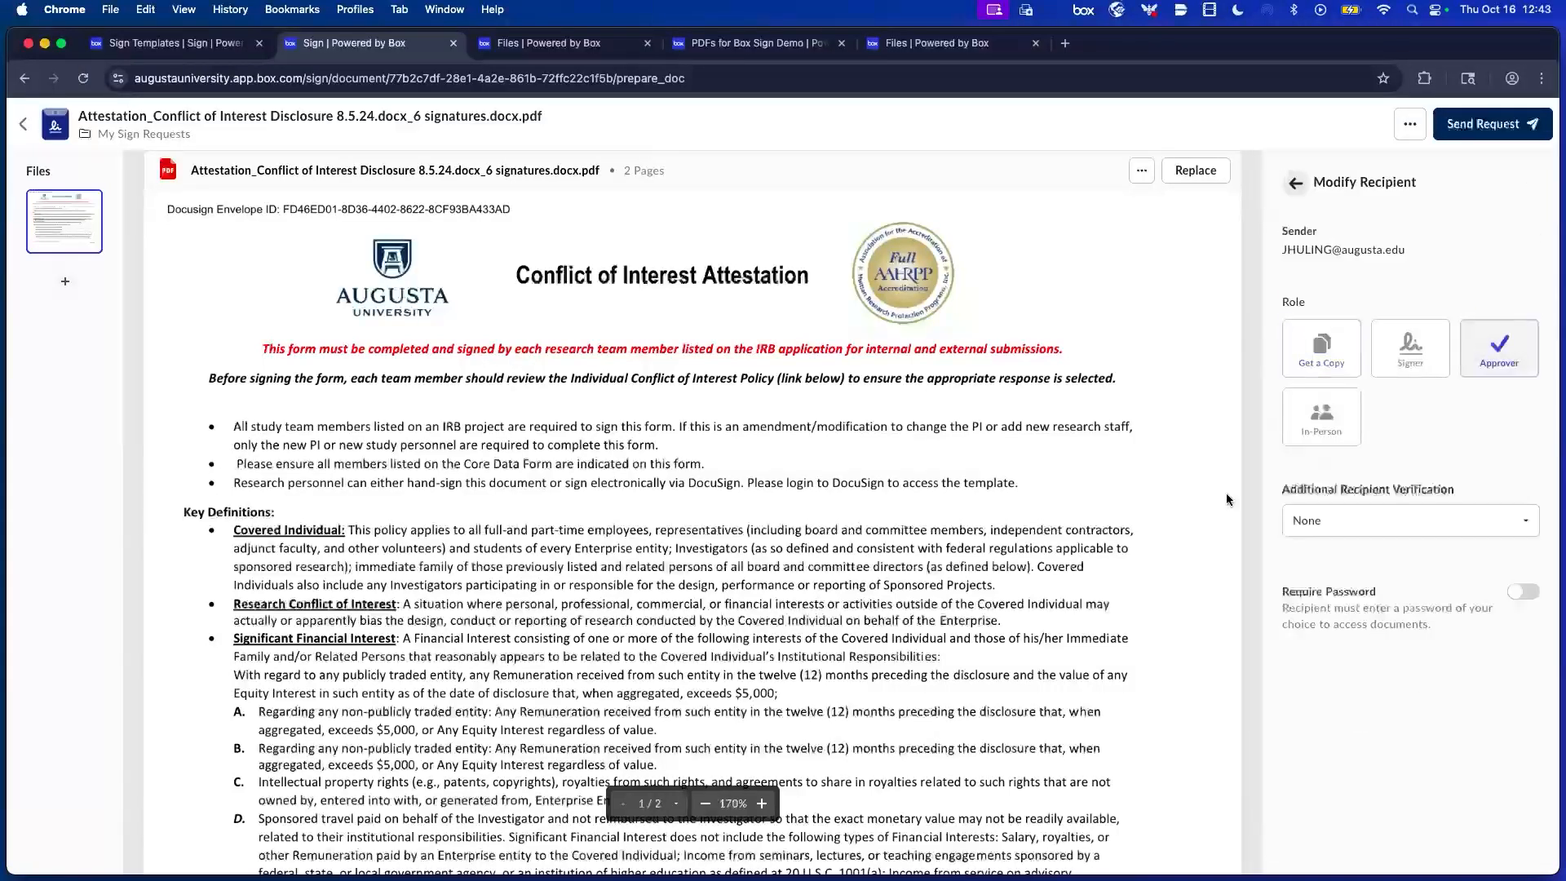
pyautogui.click(1325, 528)
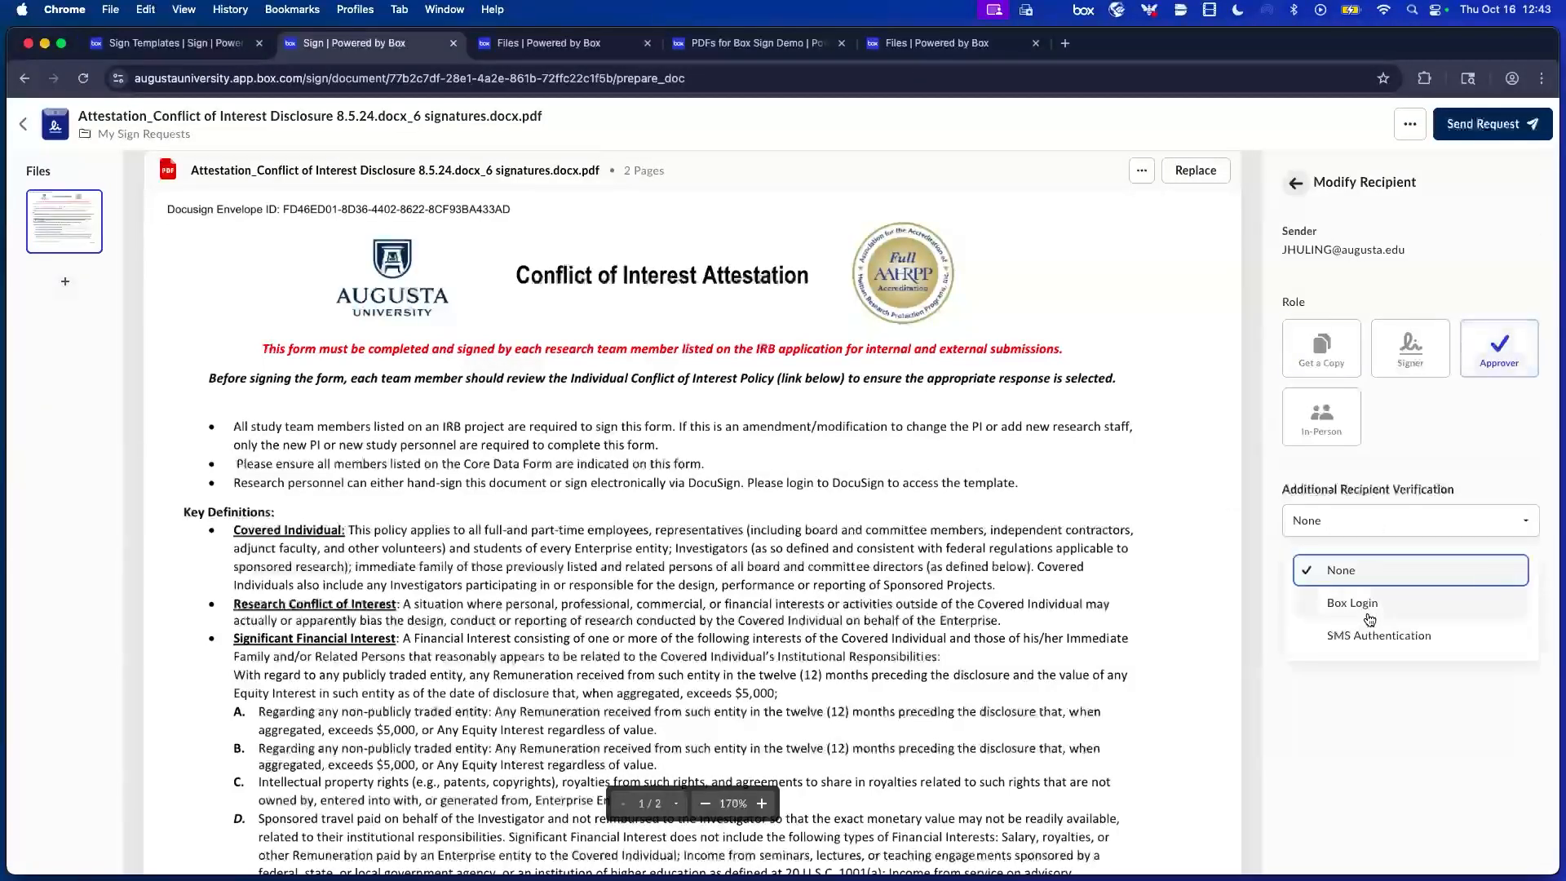
pyautogui.click(1368, 605)
pyautogui.click(1452, 571)
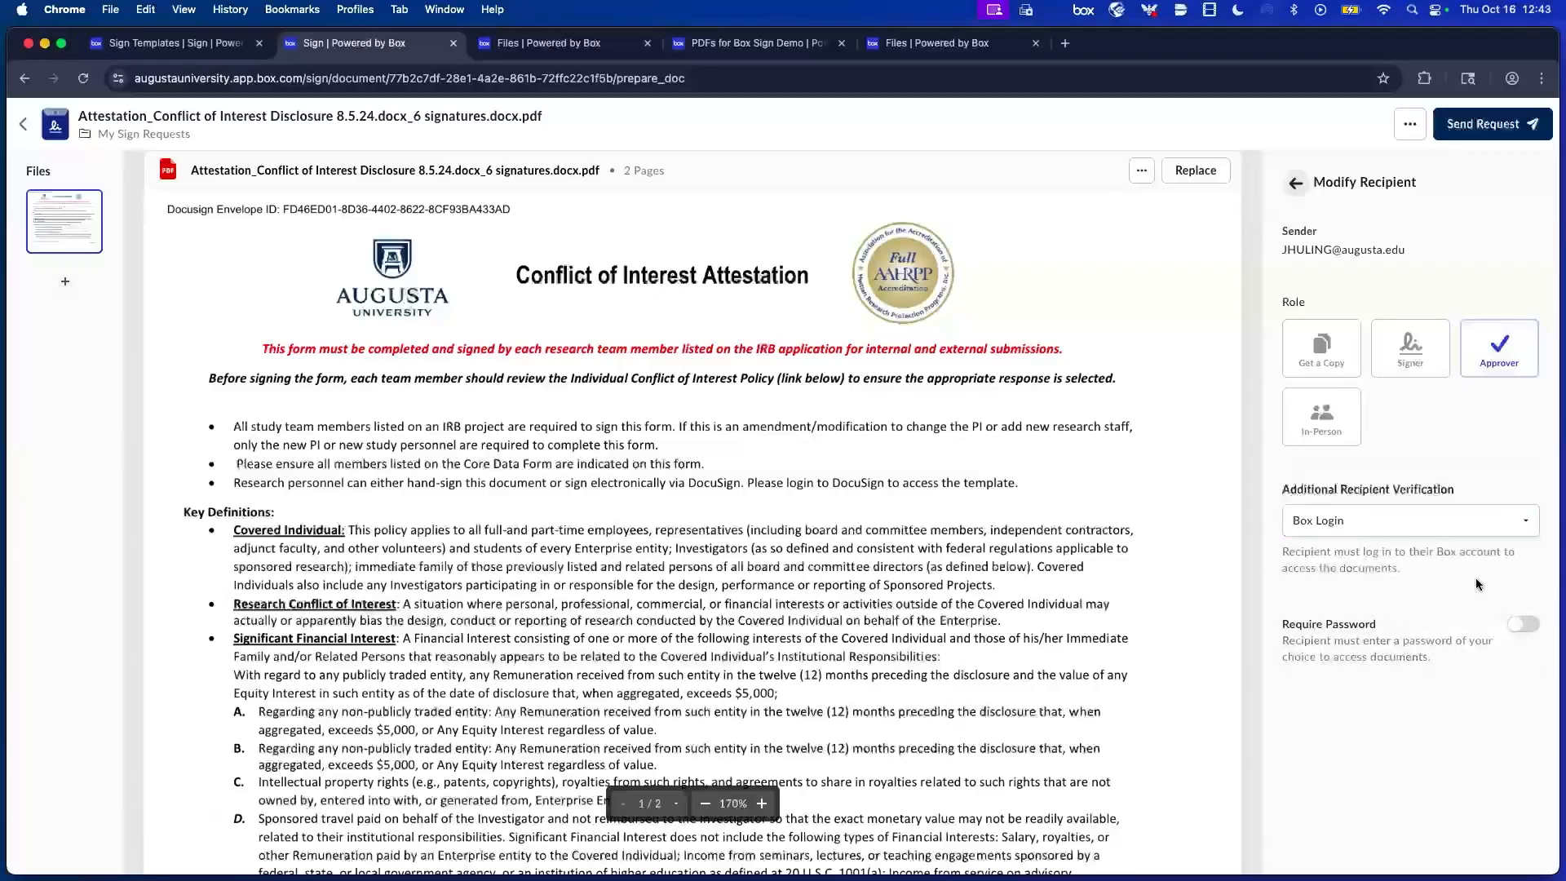
pyautogui.click(1488, 526)
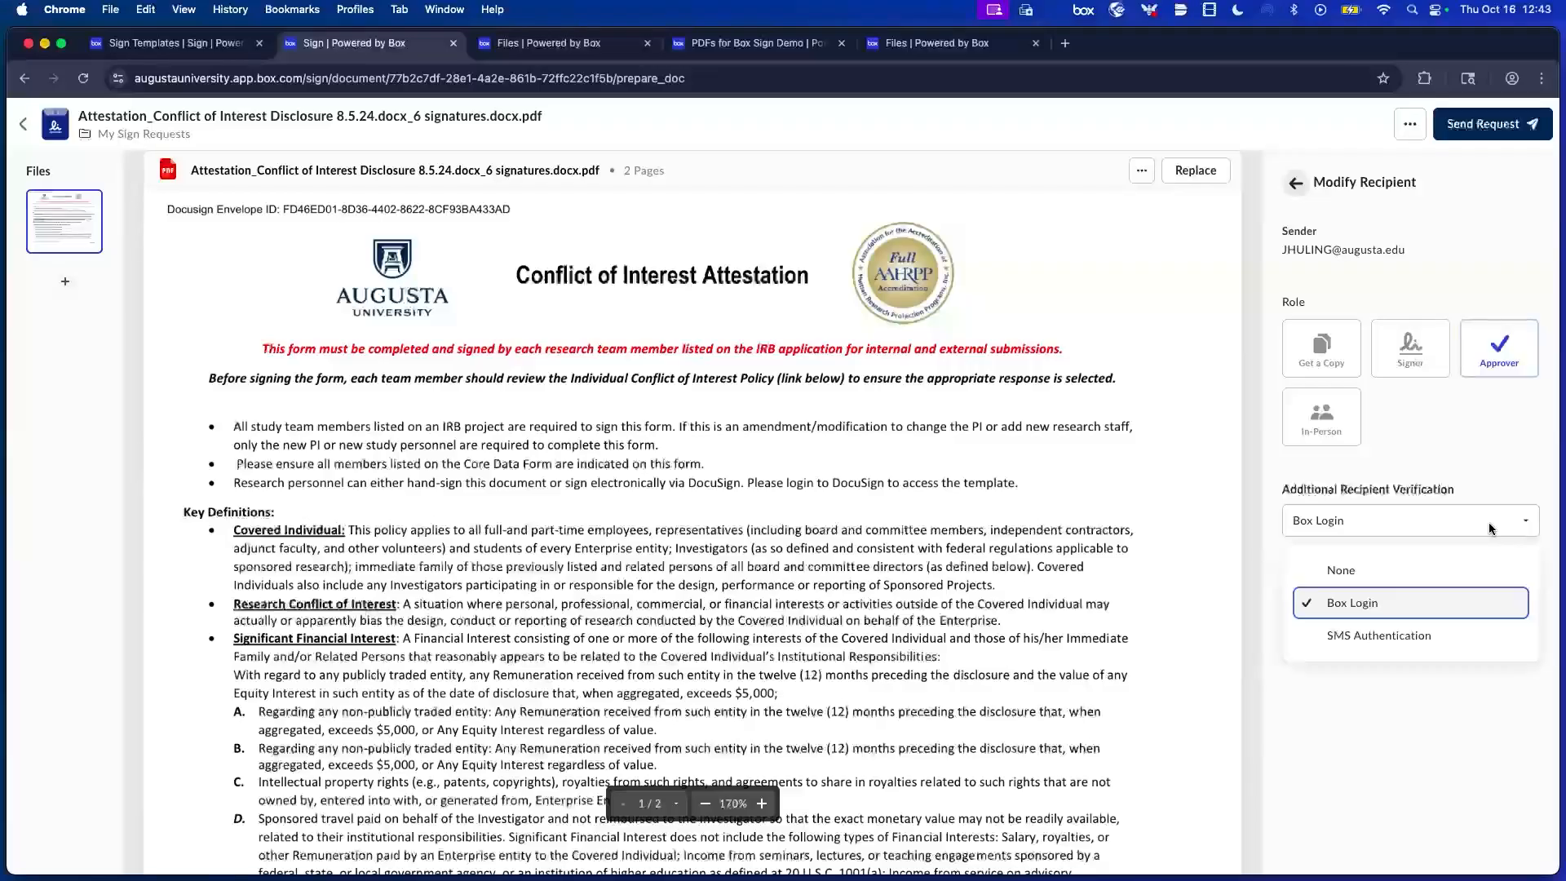
pyautogui.click(1468, 461)
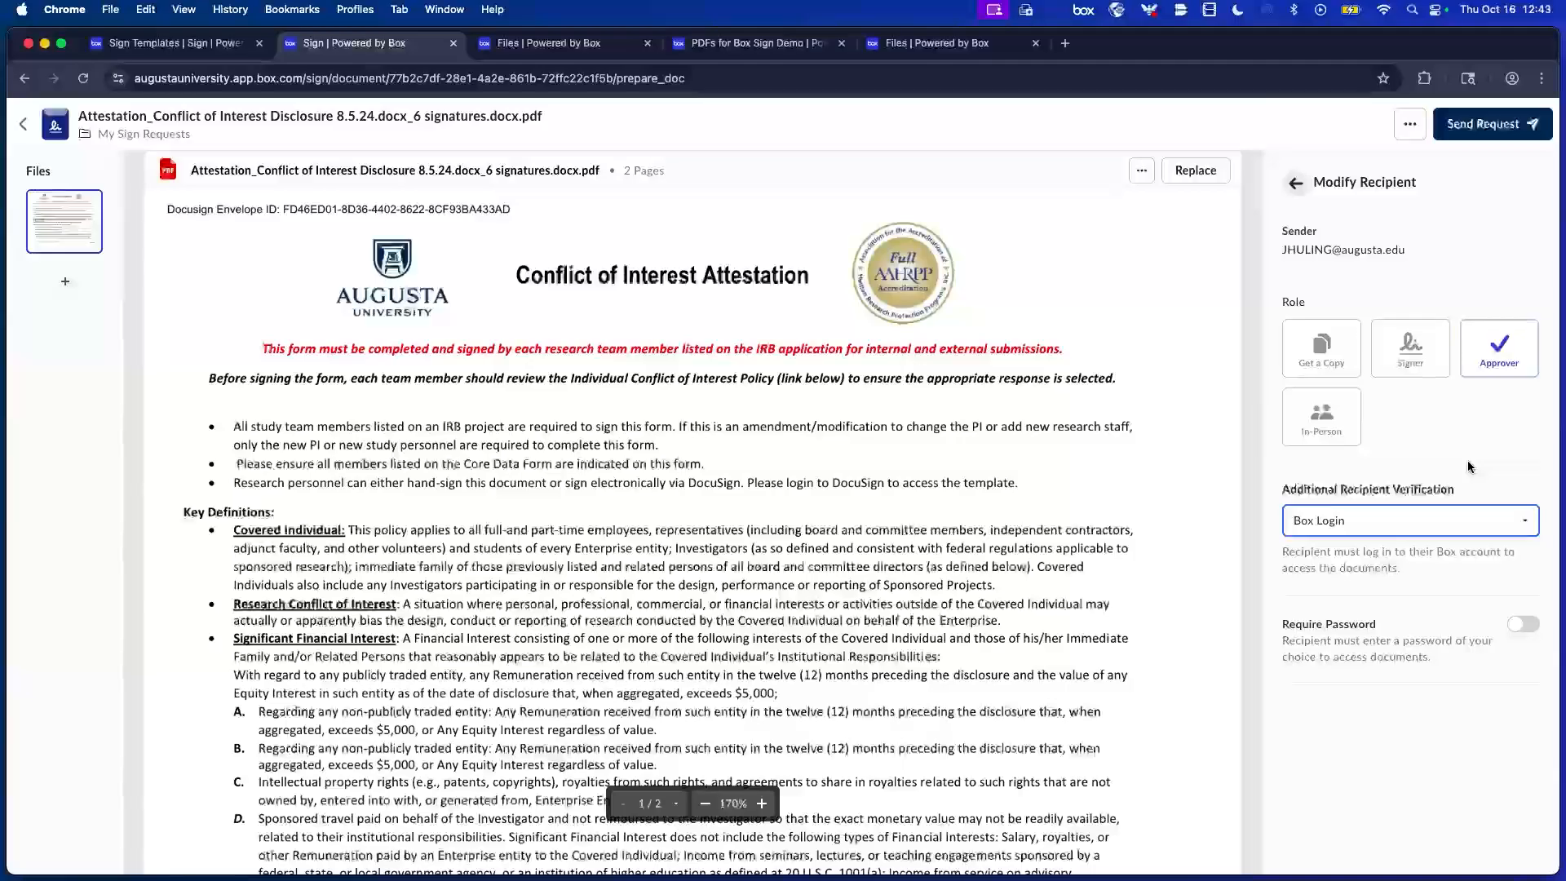
pyautogui.click(1407, 342)
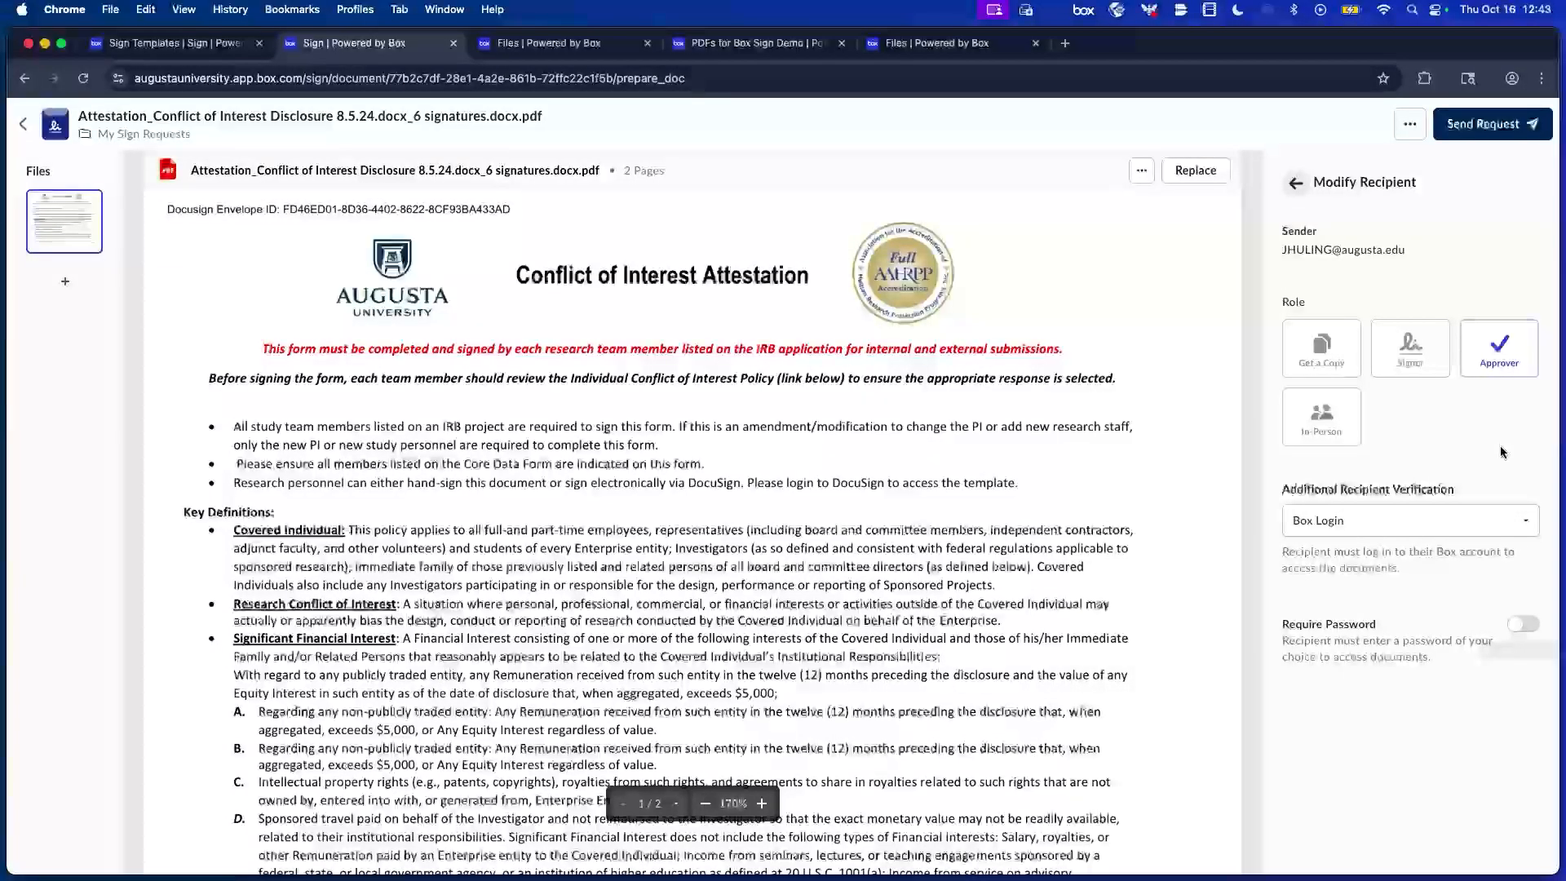
# Make the recipient a Signer with SMS Authentication (United States +1) and Require Password on.
pyautogui.click(1418, 363)
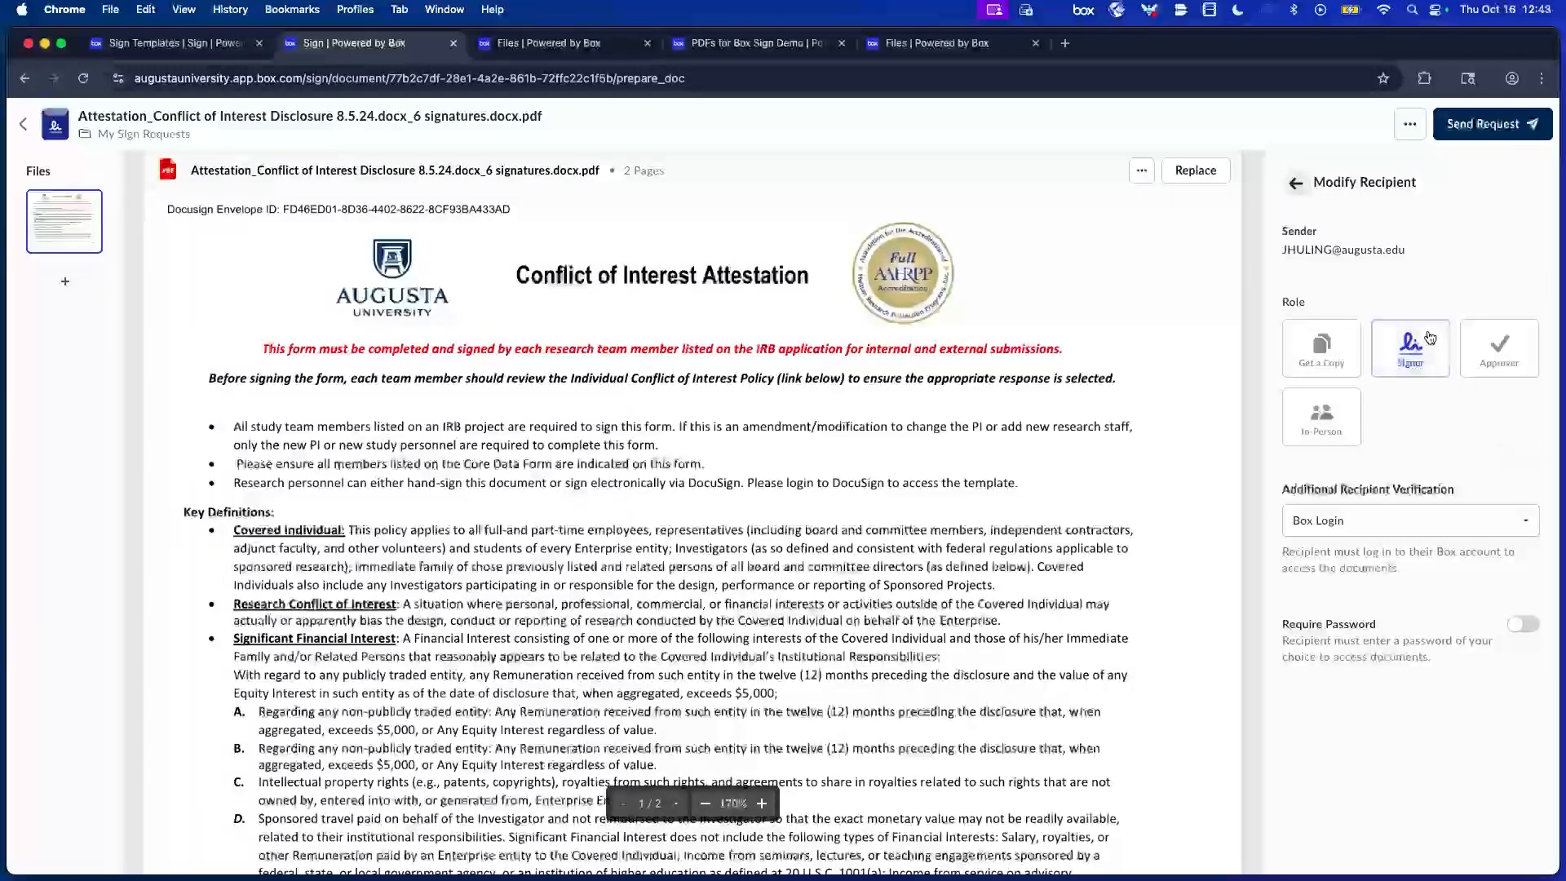
pyautogui.click(1452, 514)
pyautogui.click(1455, 518)
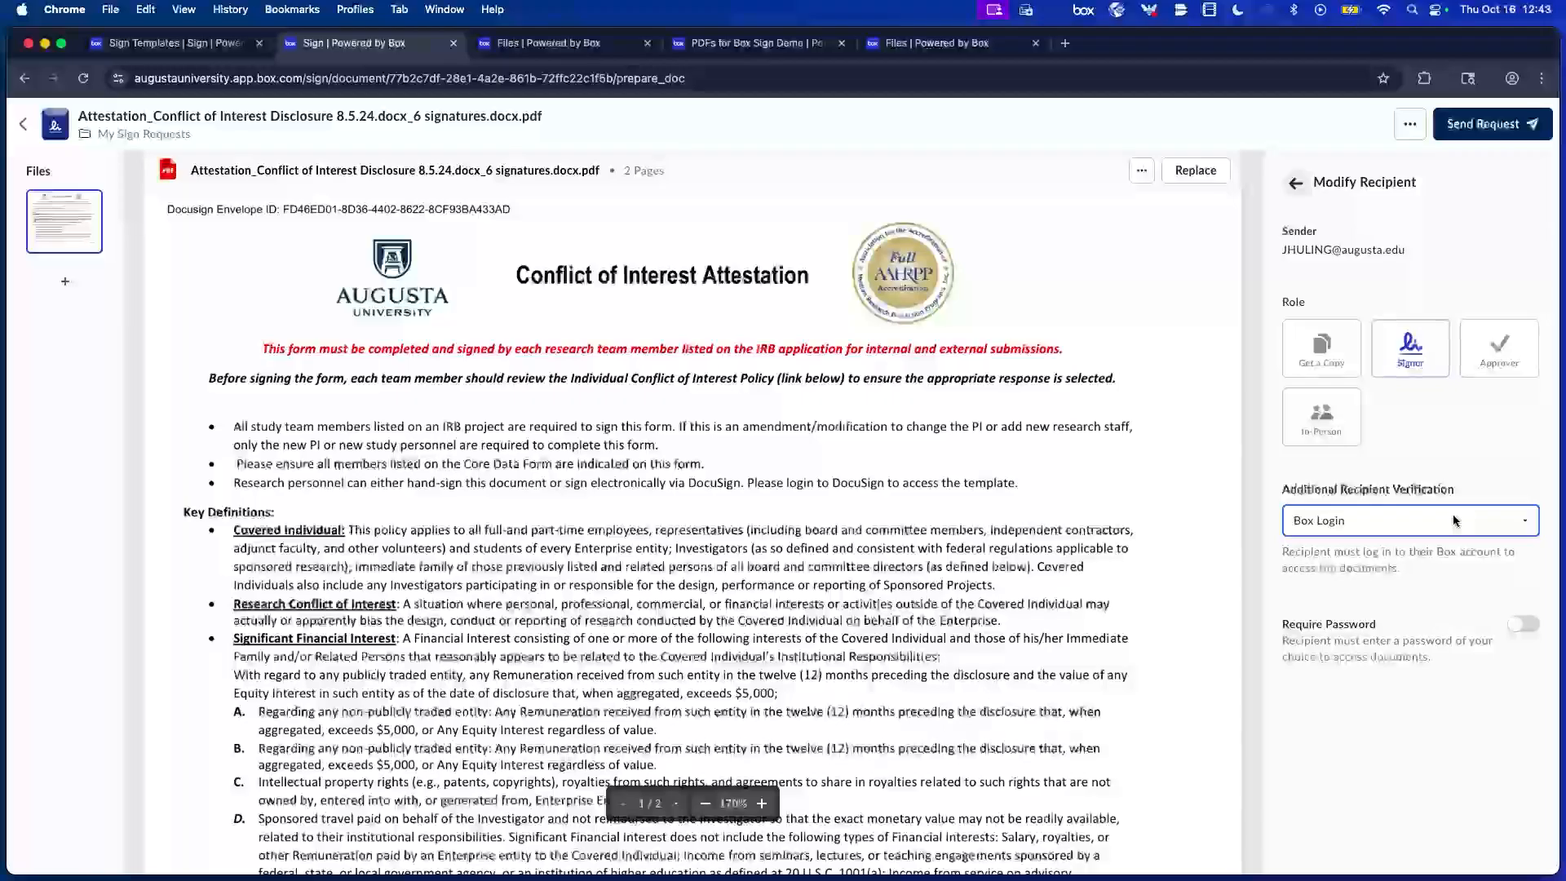
pyautogui.click(1457, 520)
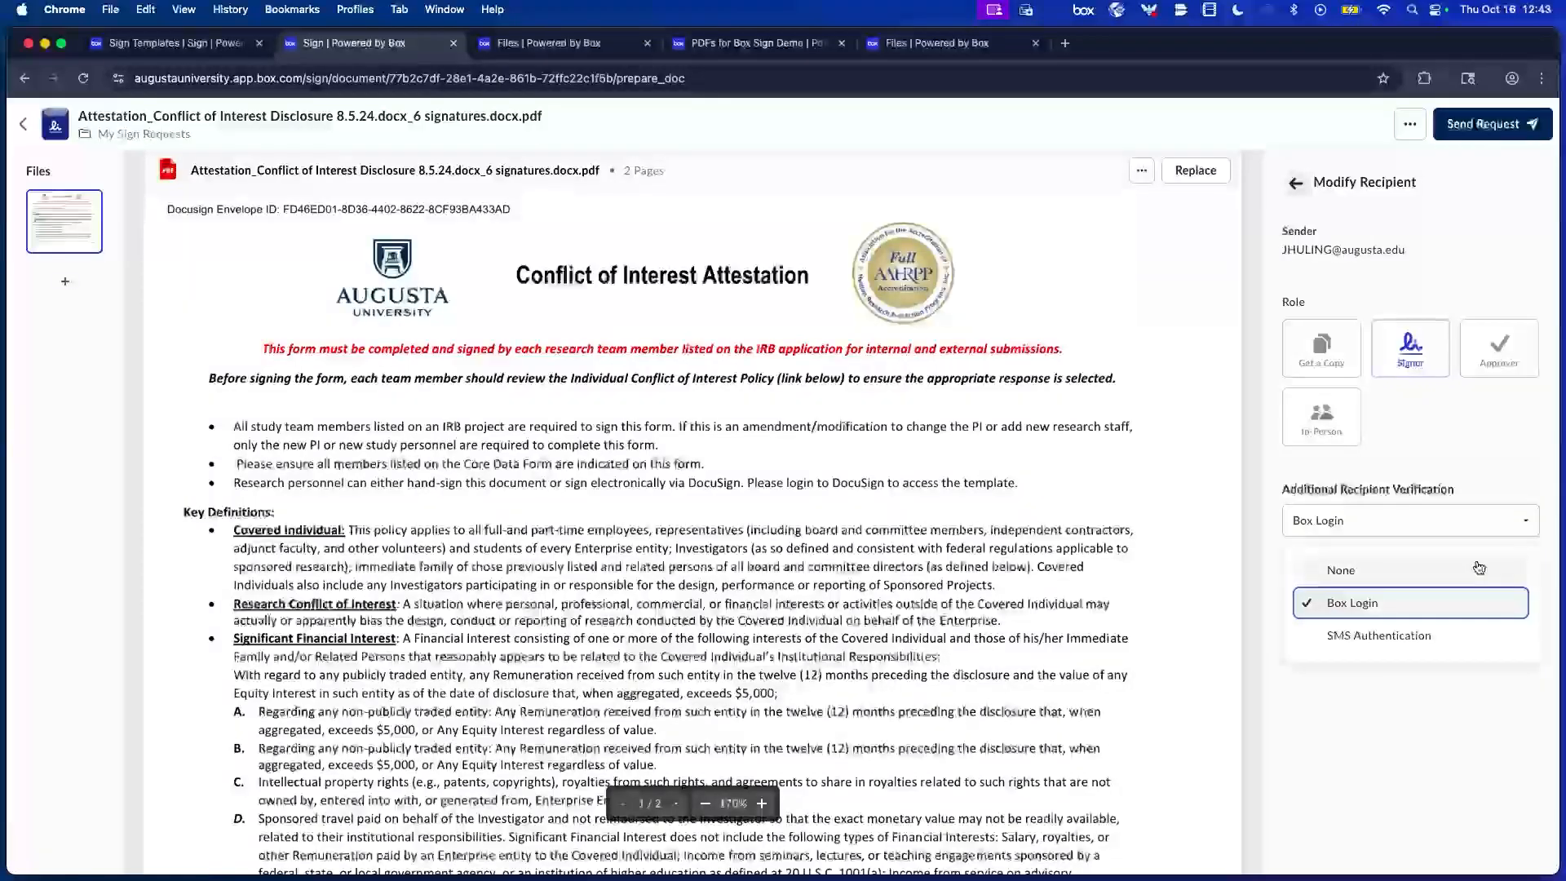
pyautogui.click(1370, 644)
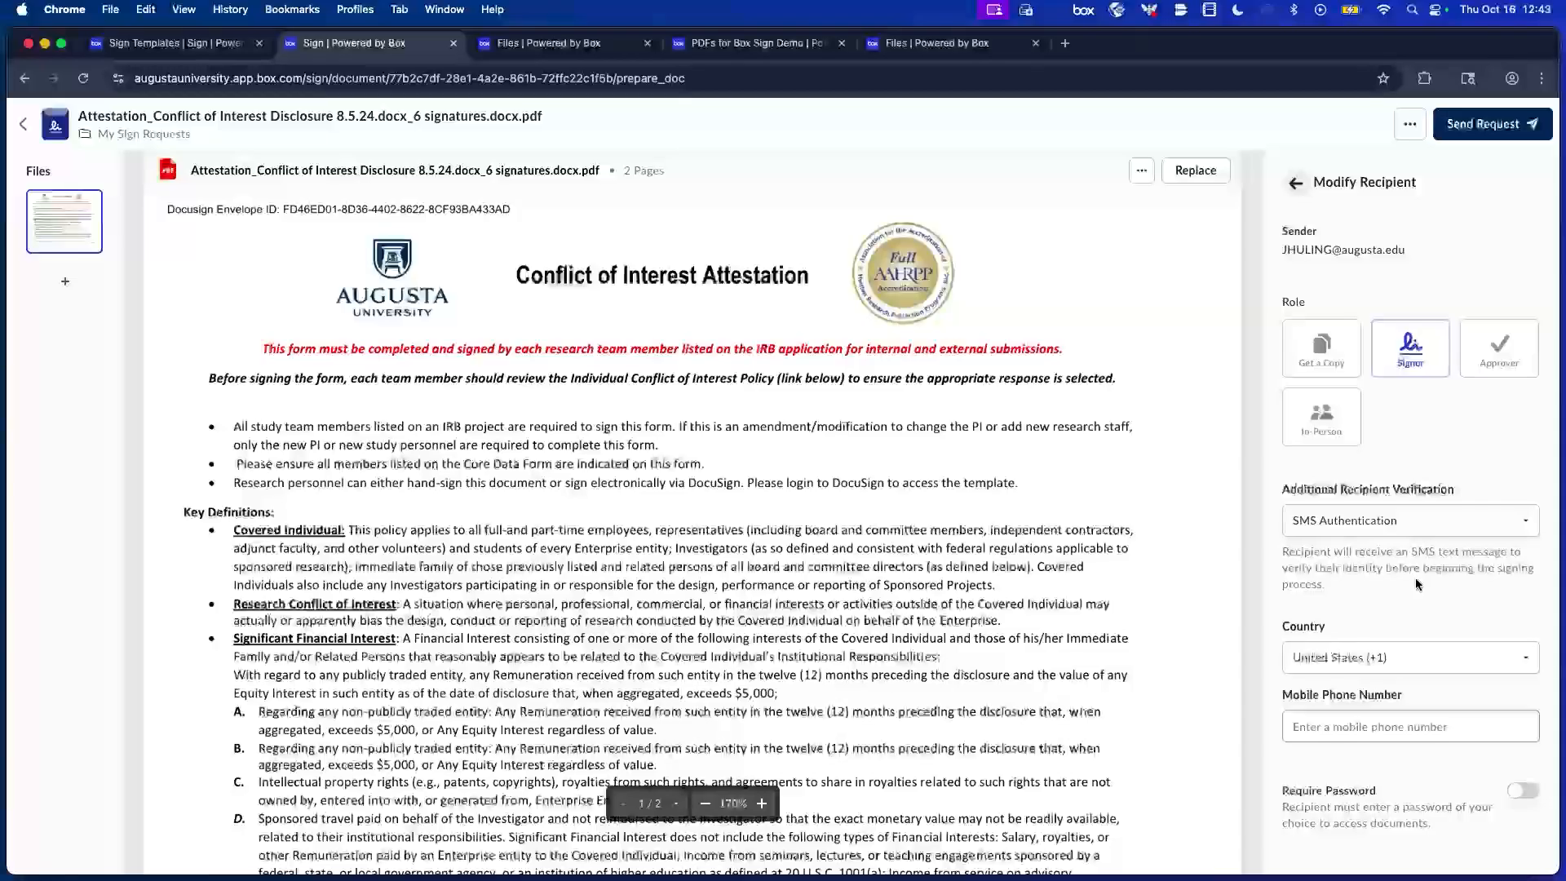
pyautogui.scroll(-1, 1418, 578)
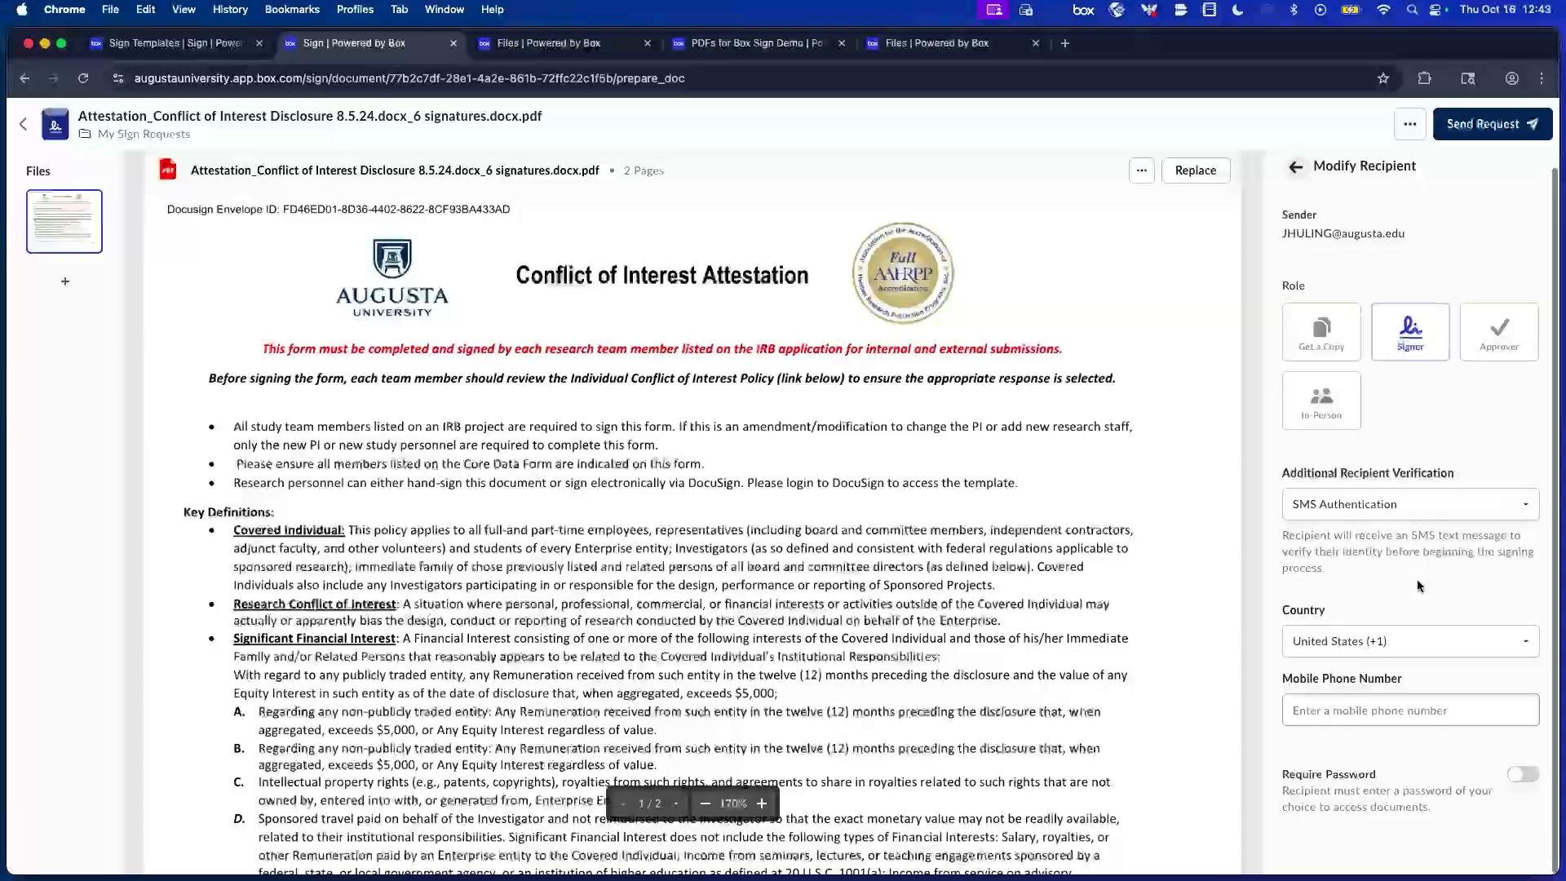
pyautogui.click(1516, 777)
pyautogui.scroll(-2, 1475, 781)
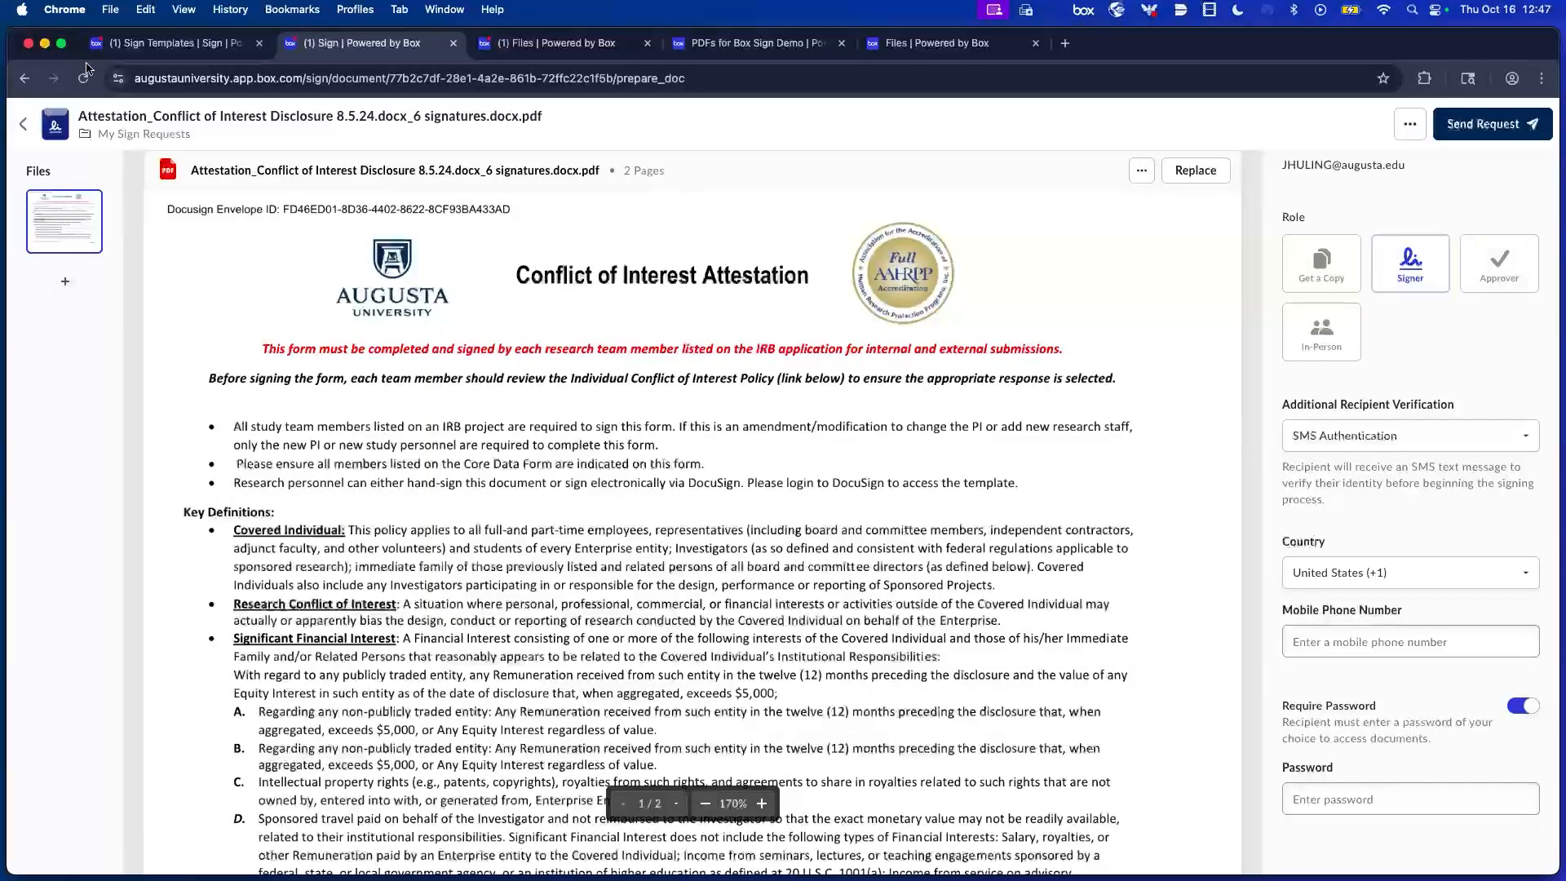
# Leave the Conflict of Interest request setup and return to Sign's Sent Requests.
pyautogui.click(22, 124)
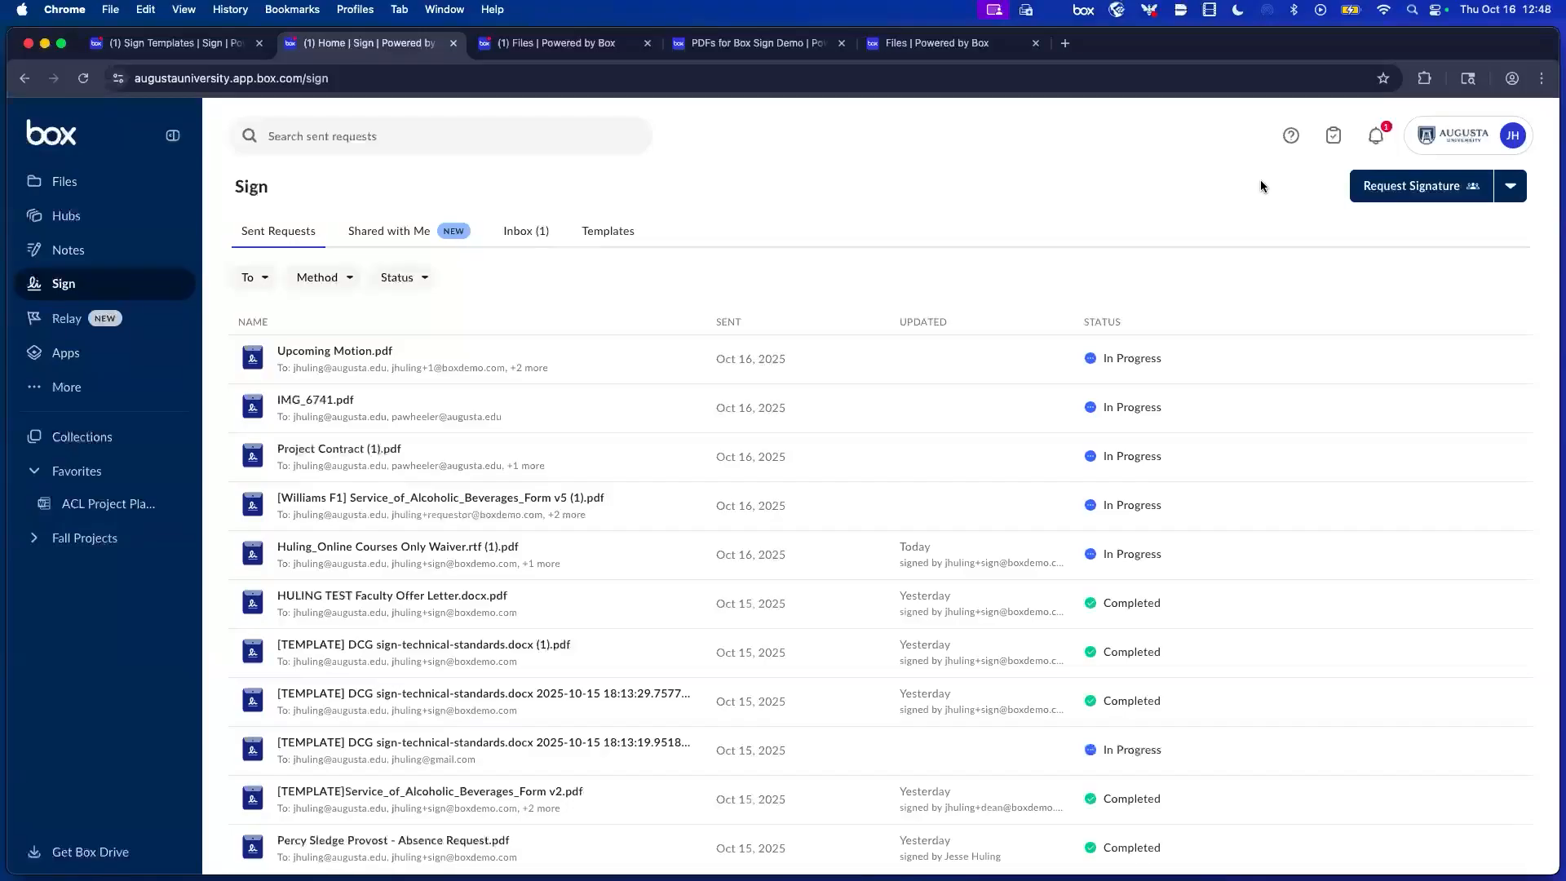
# Choose Revise Request for the Attestation_Conflict of Interest row in Sent Requests.
pyautogui.scroll(-2, 908, 421)
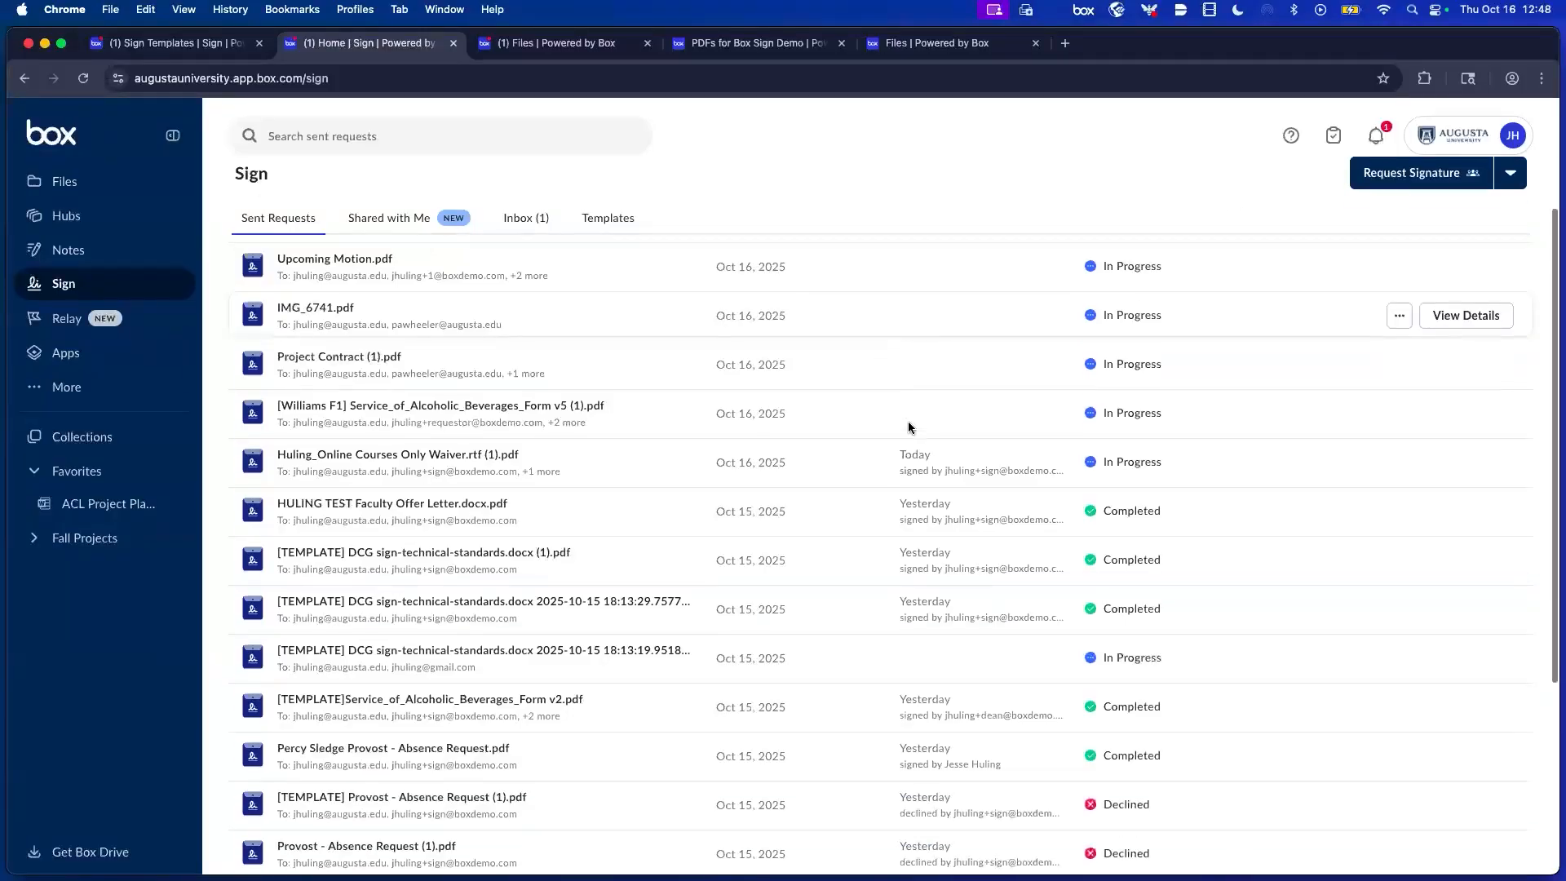
pyautogui.scroll(2, 908, 420)
pyautogui.scroll(-5, 908, 422)
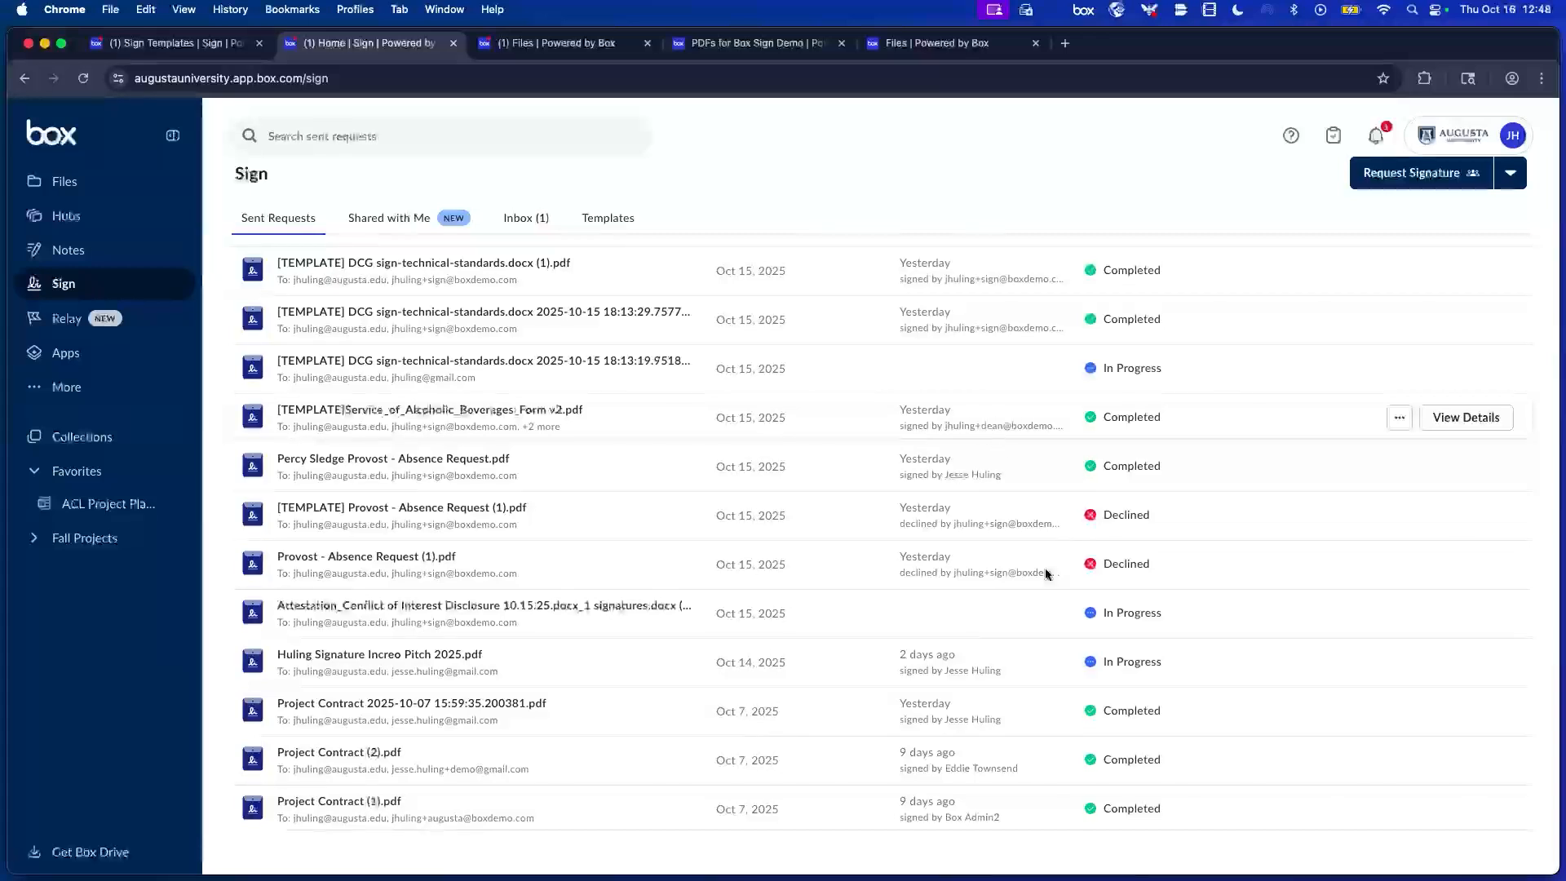
pyautogui.scroll(1, 1157, 682)
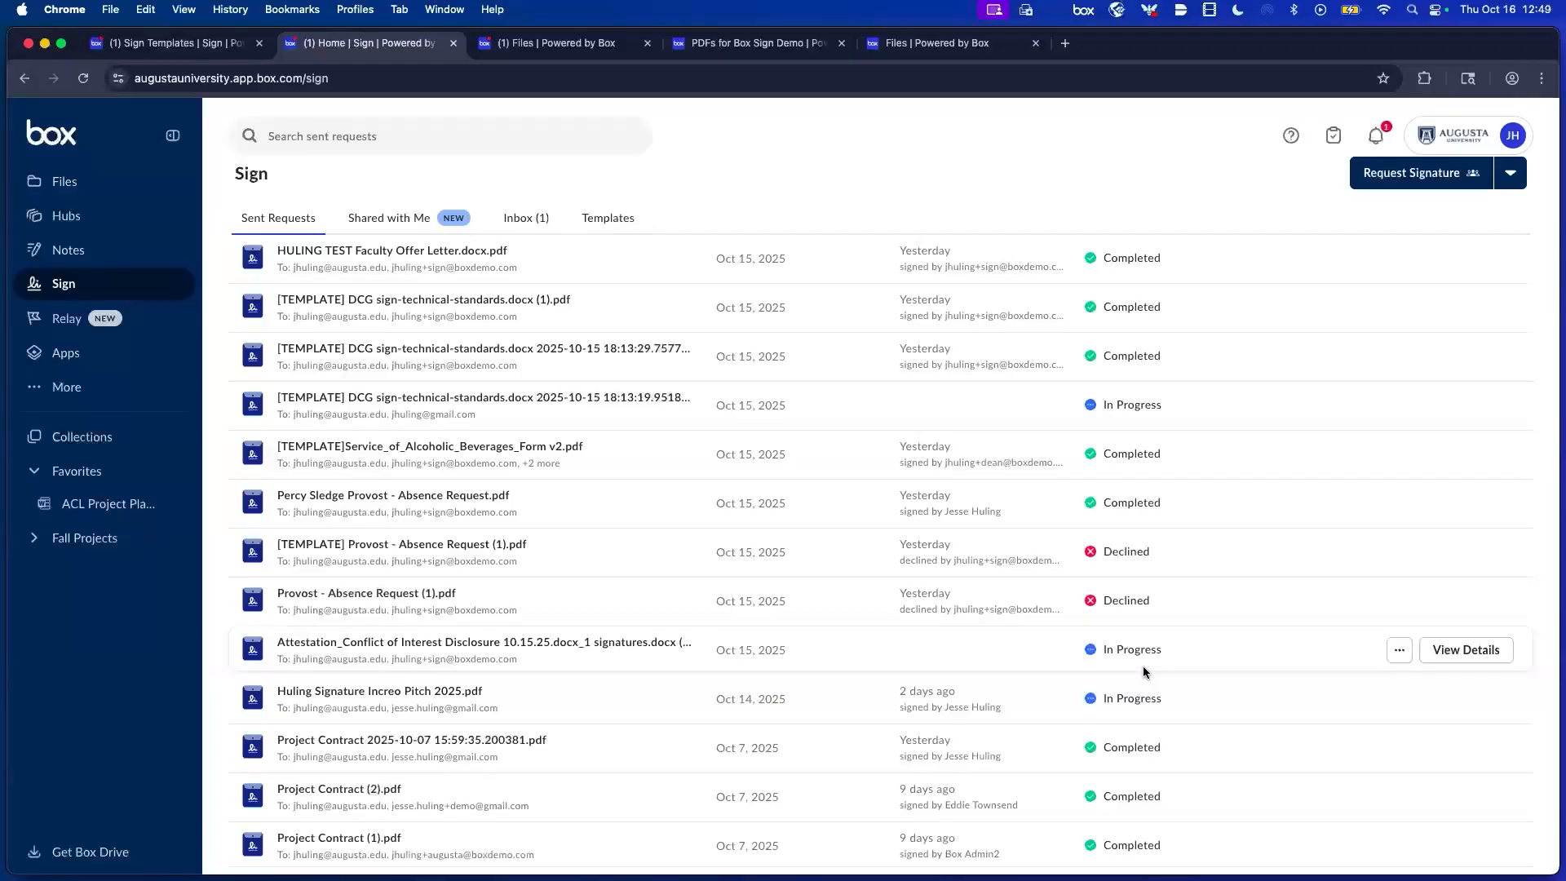
pyautogui.click(1398, 647)
pyautogui.click(1310, 520)
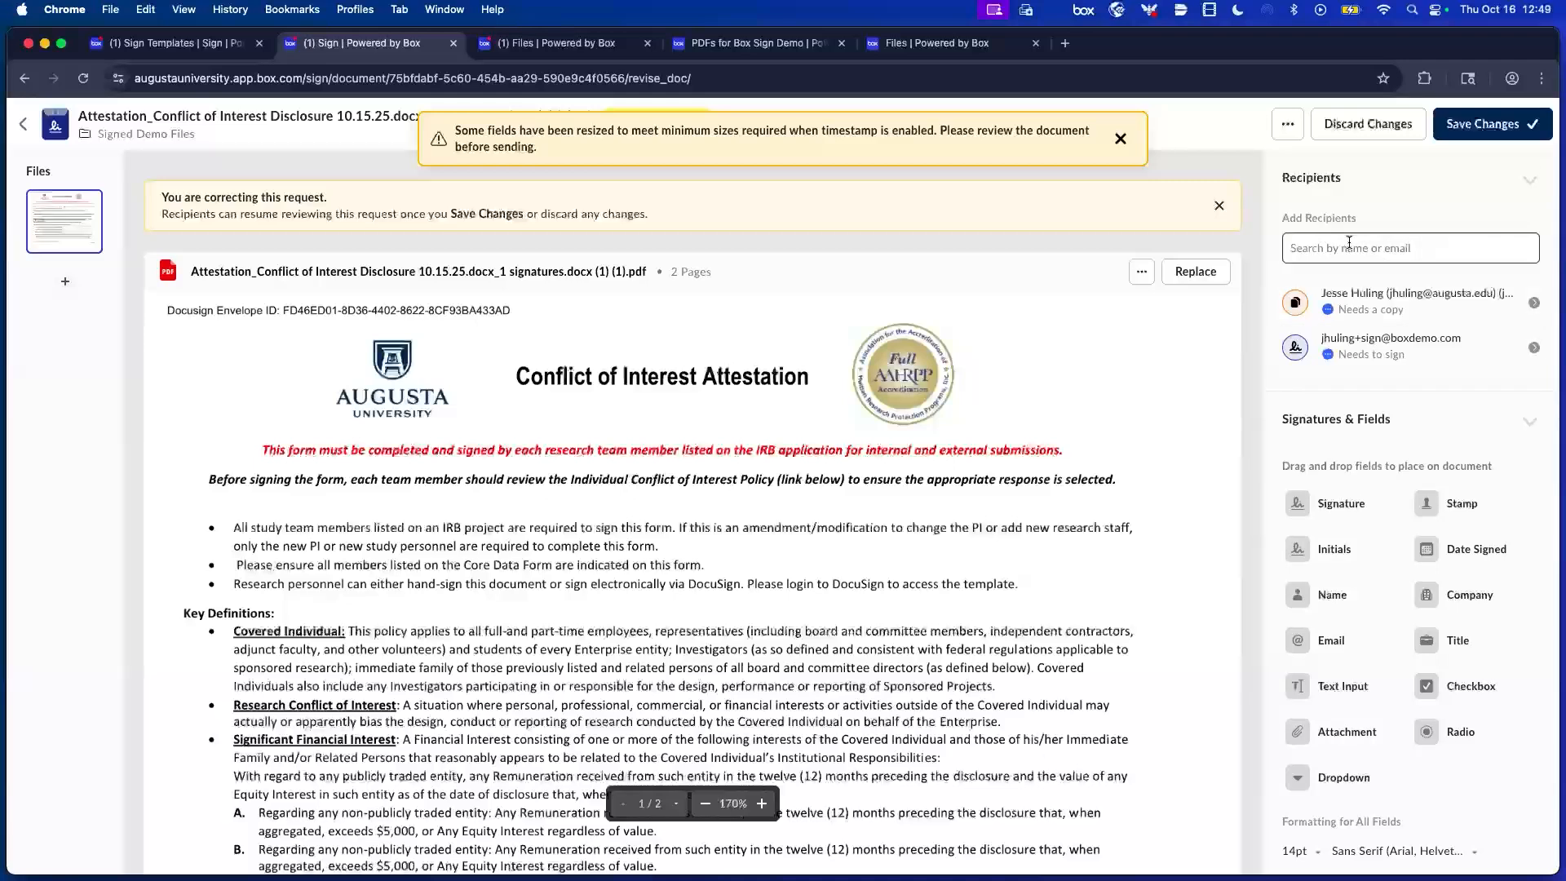
pyautogui.click(1534, 348)
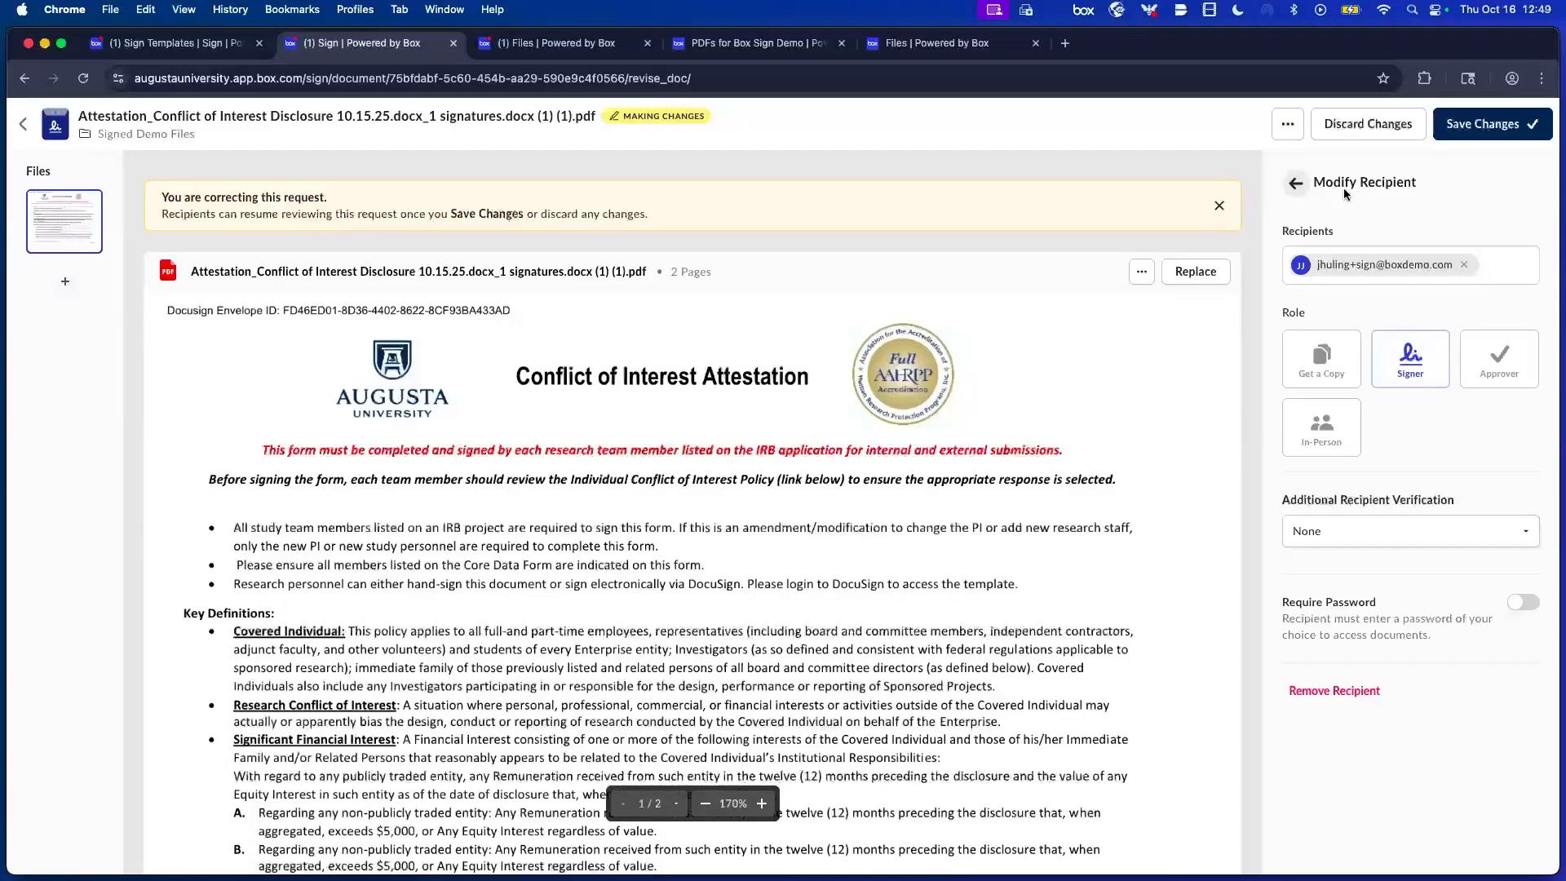
pyautogui.click(1297, 184)
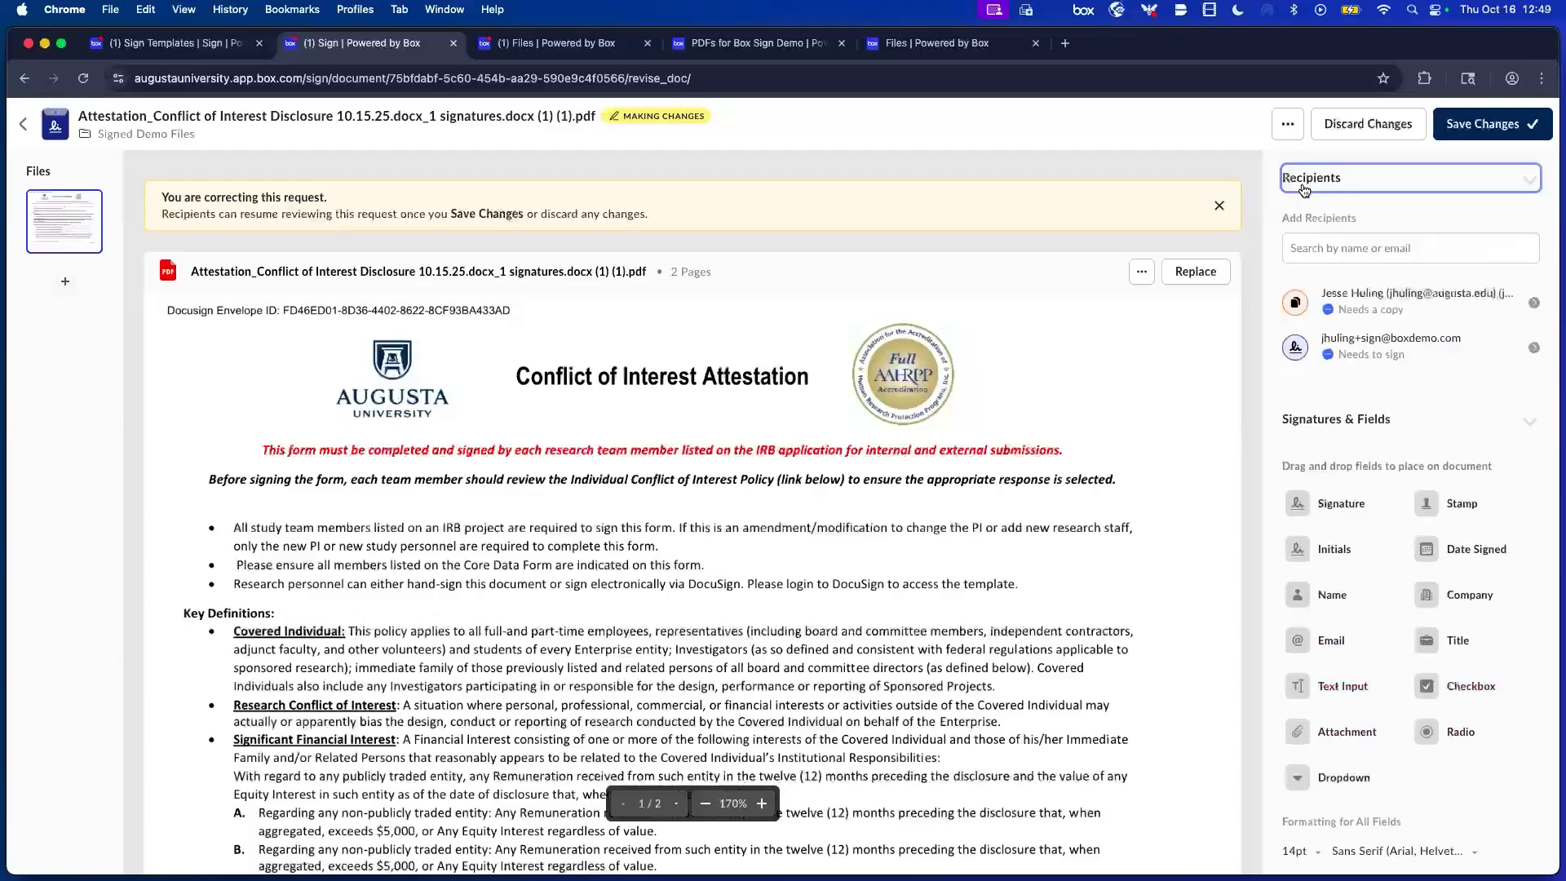
pyautogui.click(1329, 129)
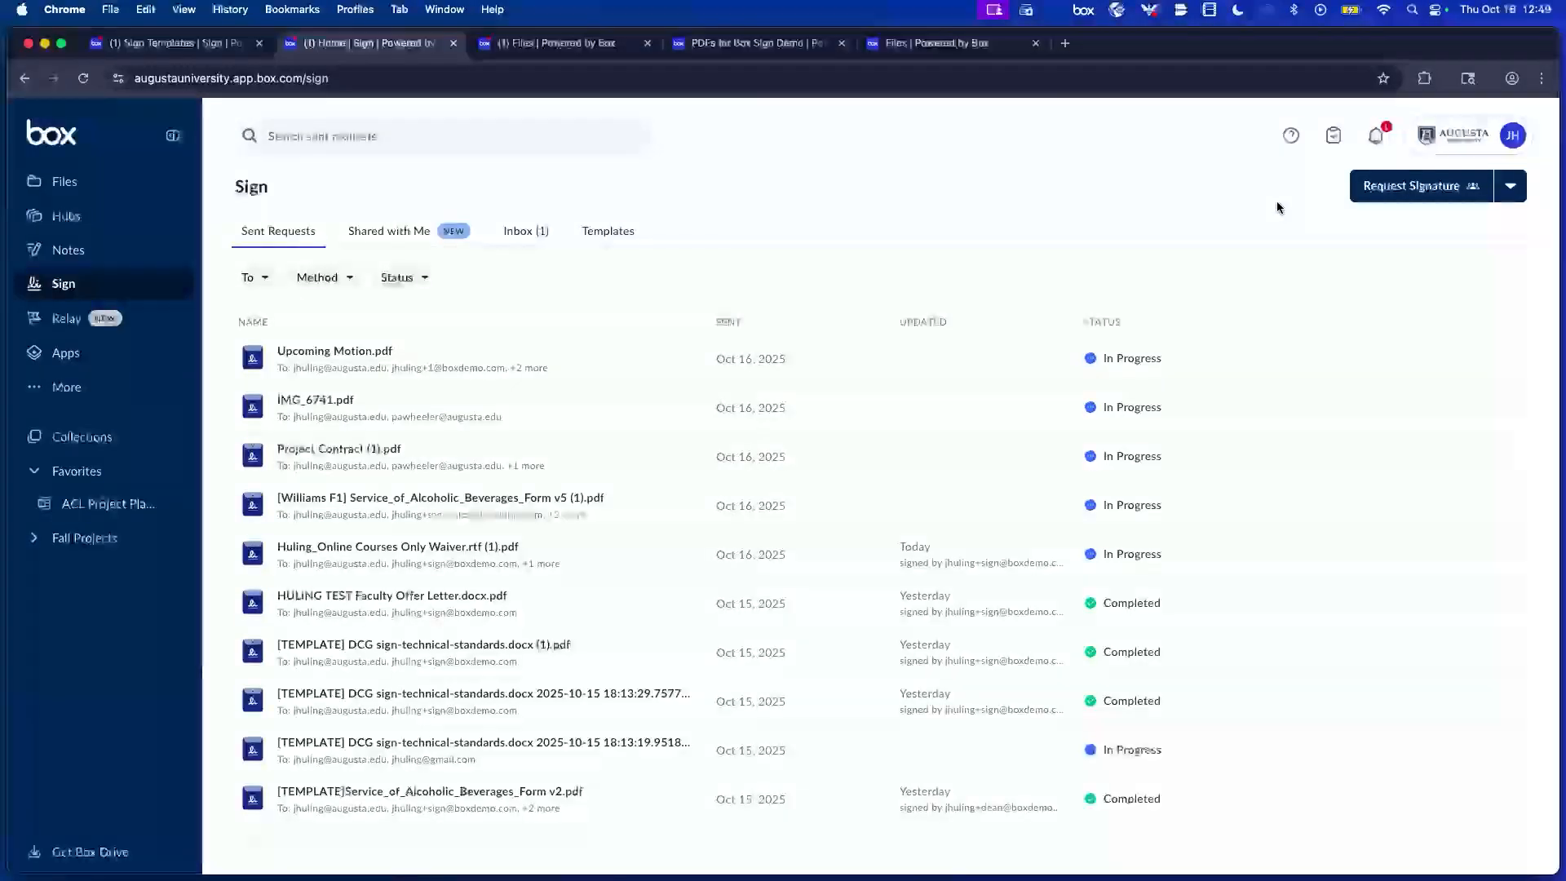
# Open and then dismiss the actions menu for the Upcoming Motion.pdf request.
pyautogui.moveTo(1133, 361)
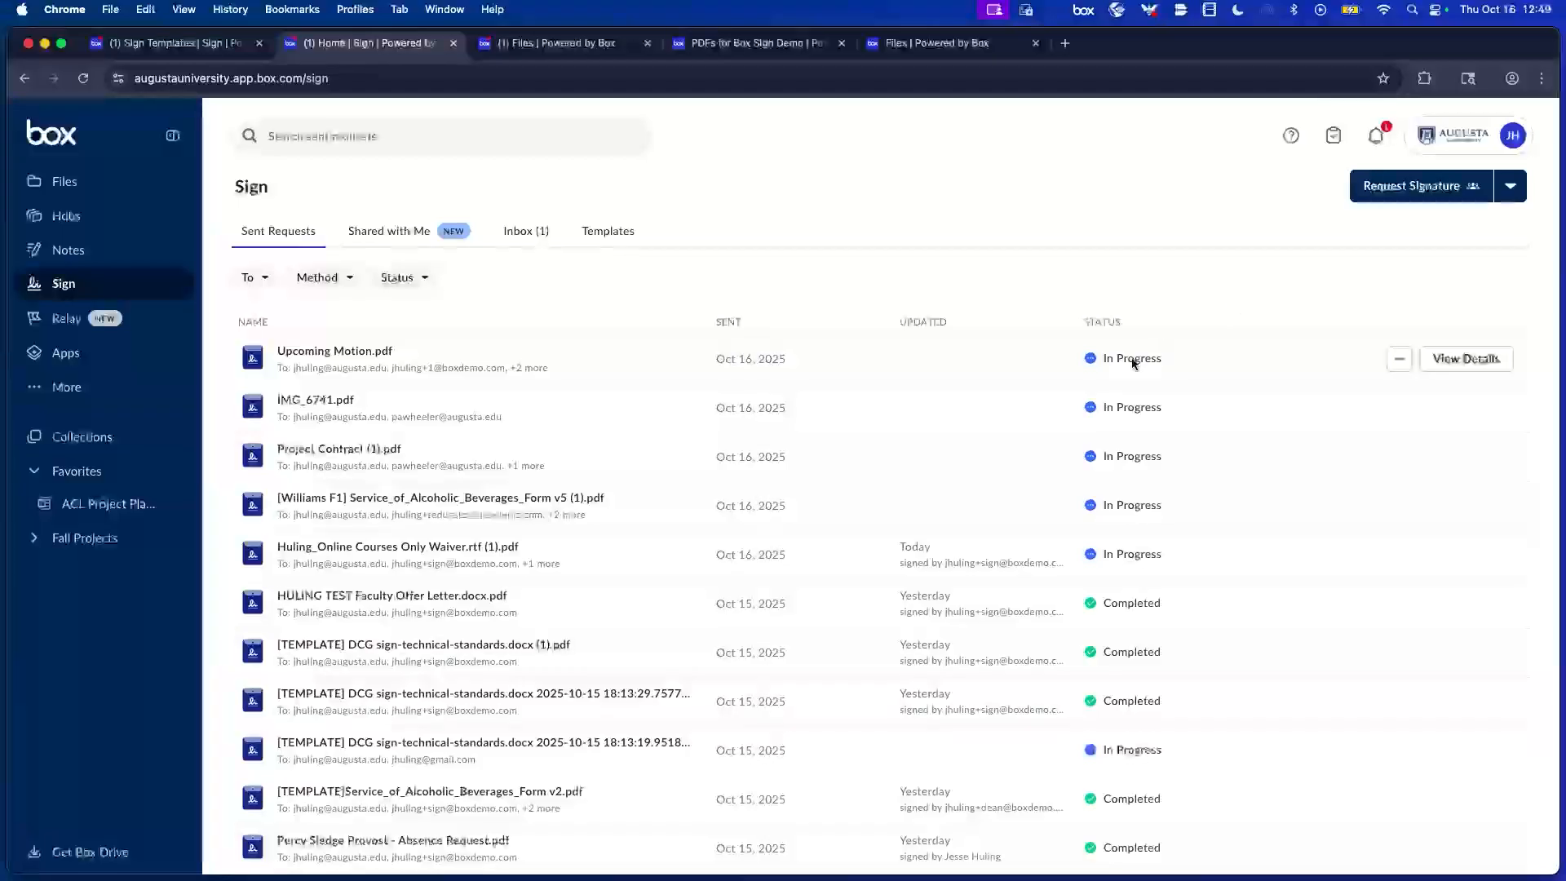
pyautogui.click(1397, 361)
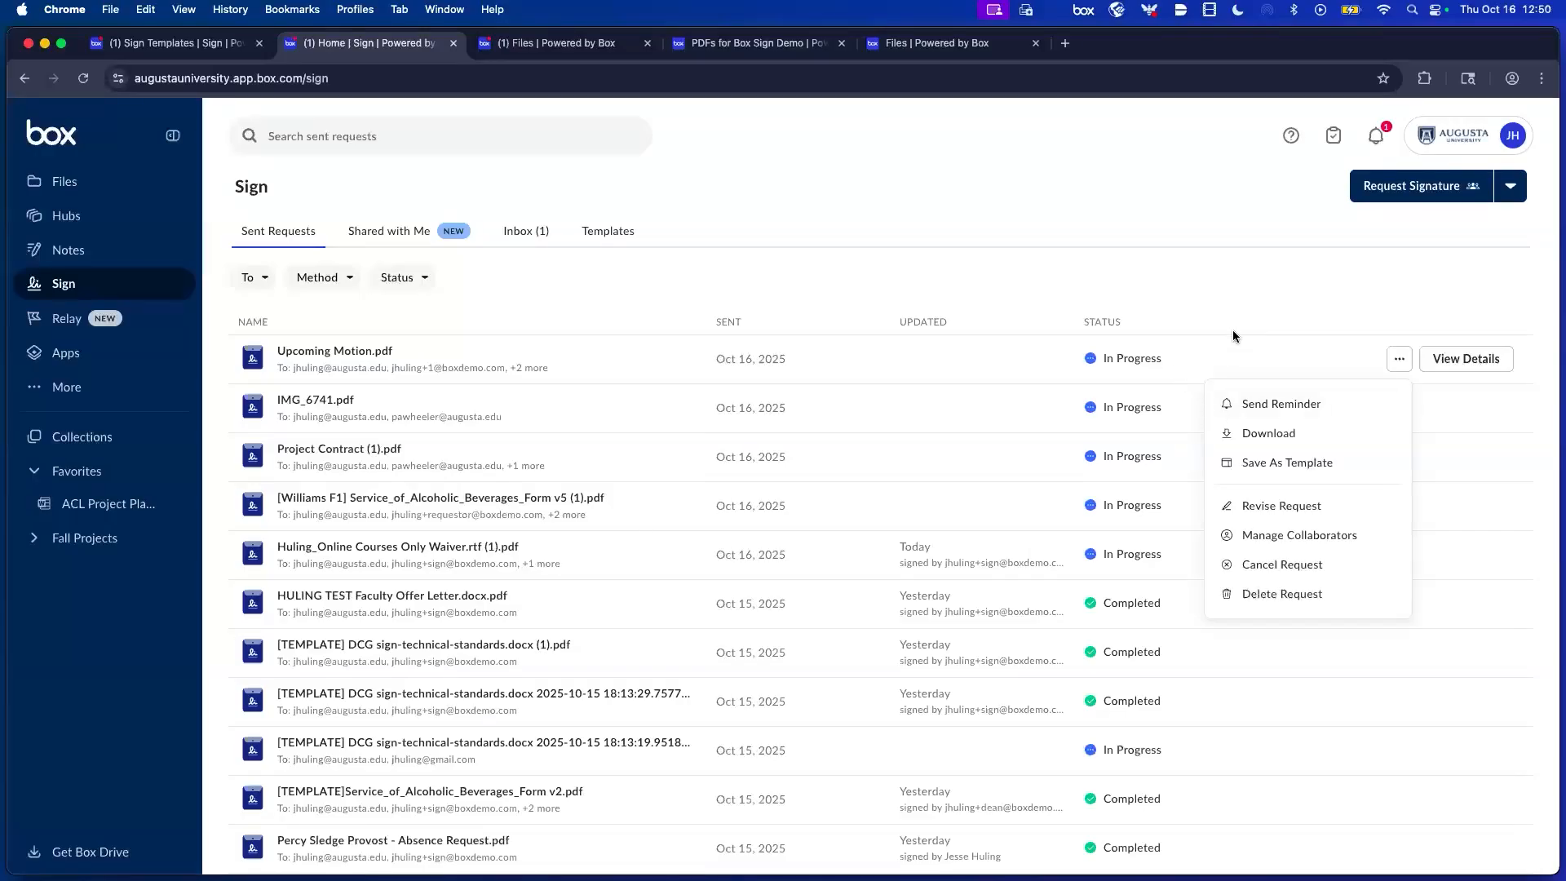
pyautogui.click(1257, 334)
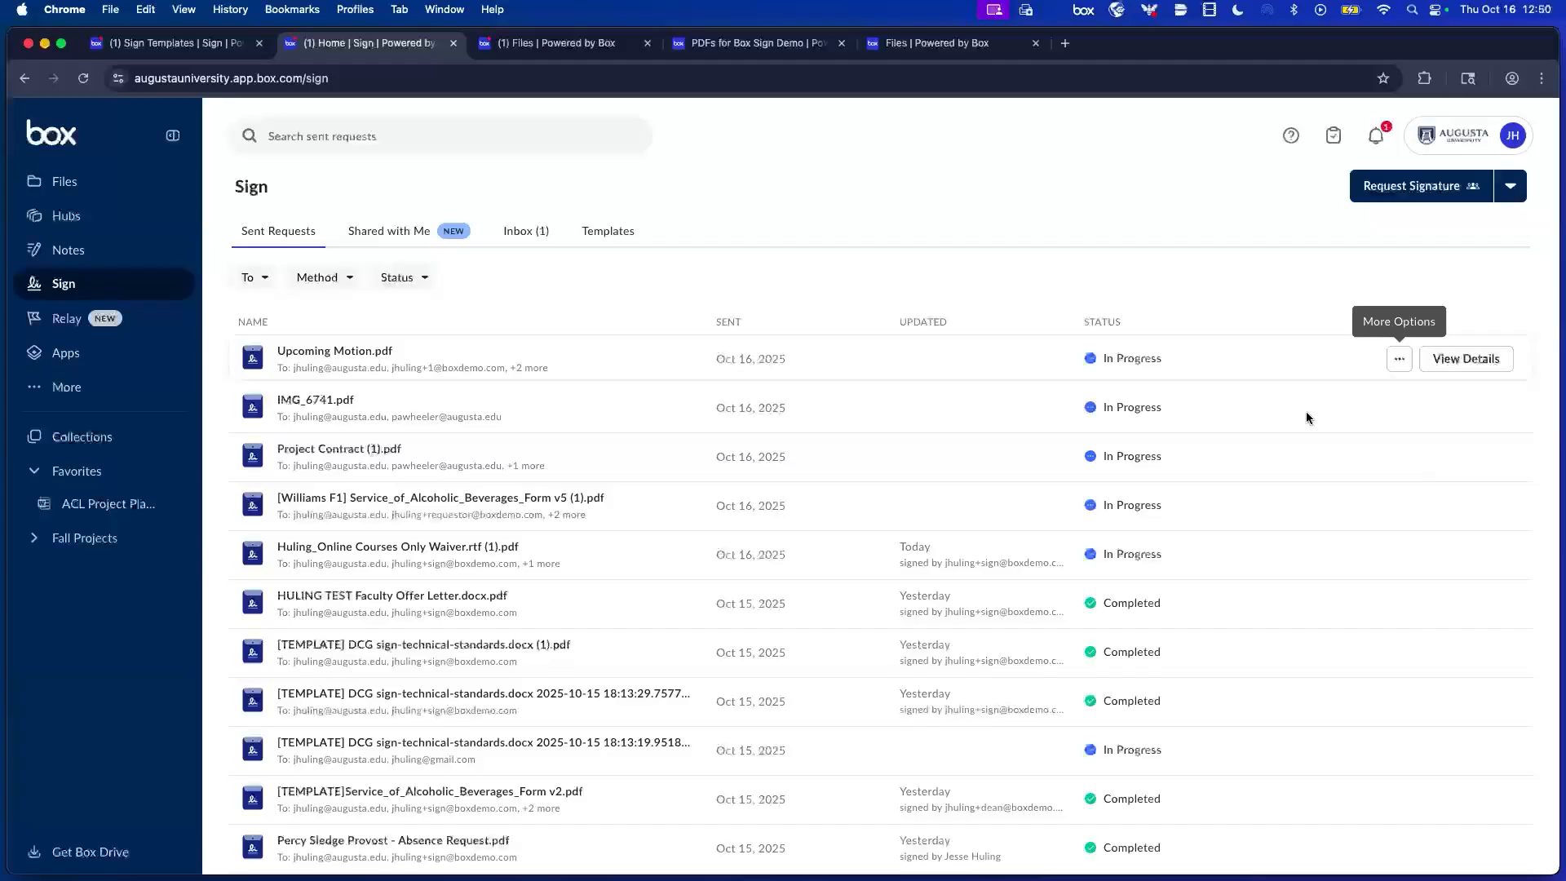
# Switch the Sign page from sent requests to the Templates list.
pyautogui.rightClick(824, 234)
pyautogui.click(613, 228)
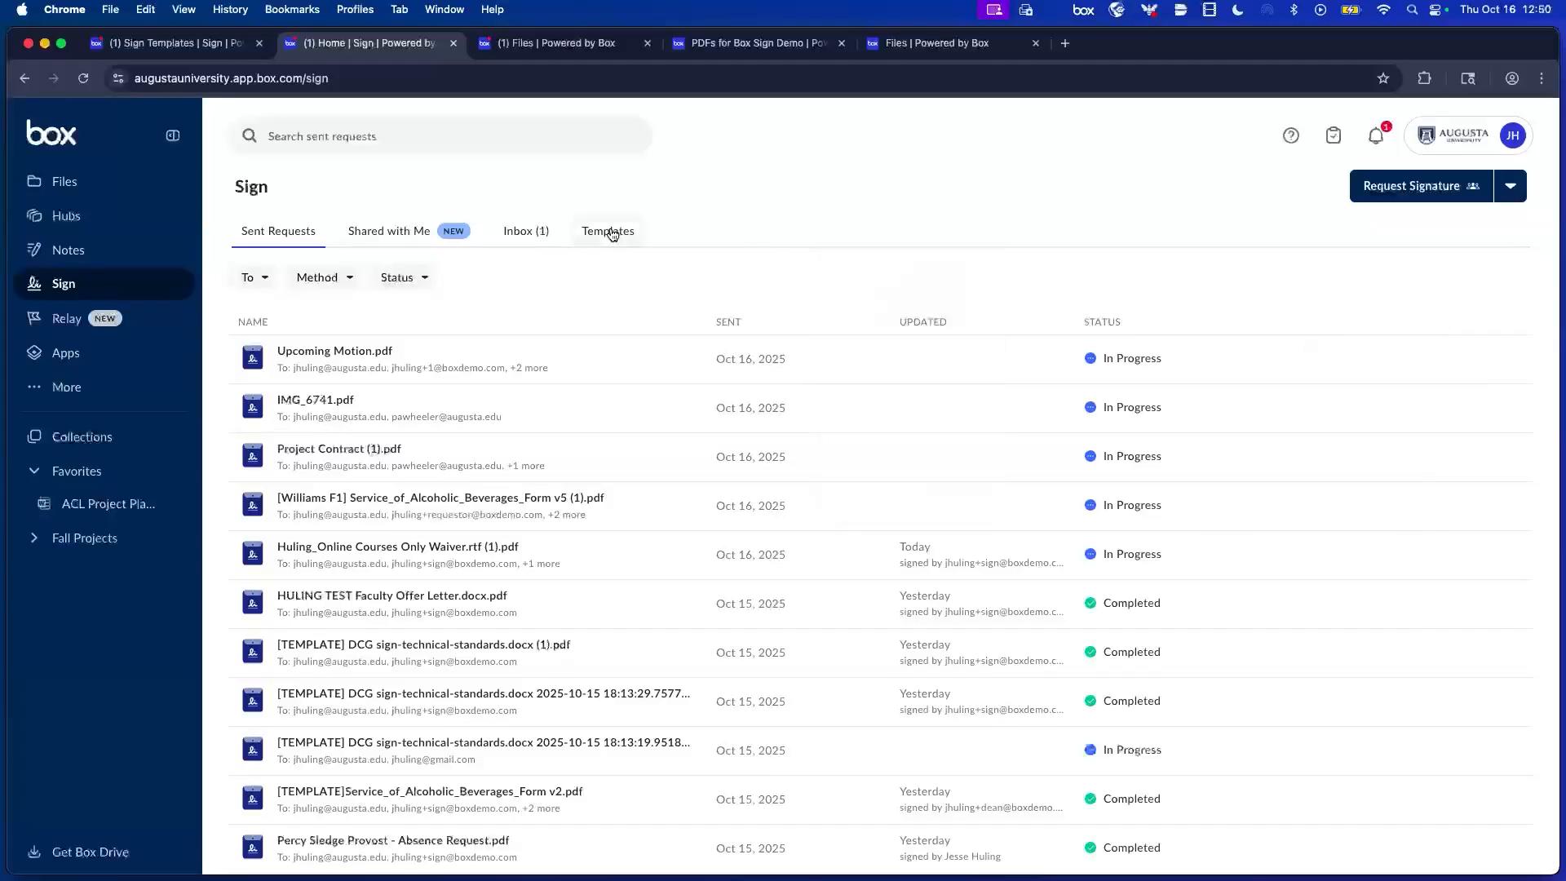
pyautogui.click(610, 231)
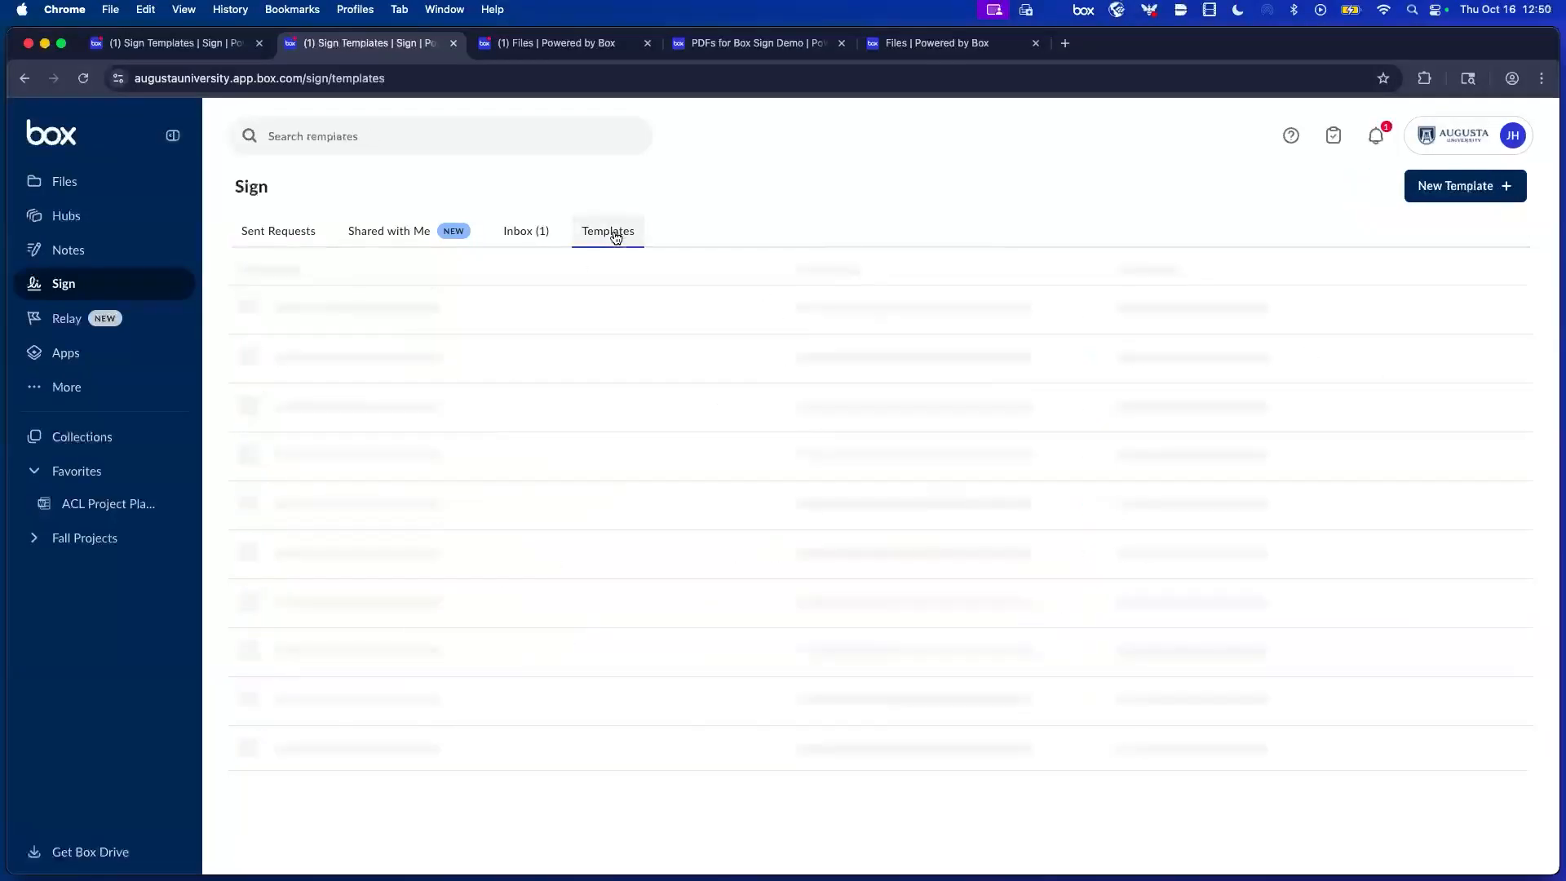
# Copy the DCG sign-technical-standards template's Ready-Sign Link and paste it into a new Incognito window.
pyautogui.click(1396, 366)
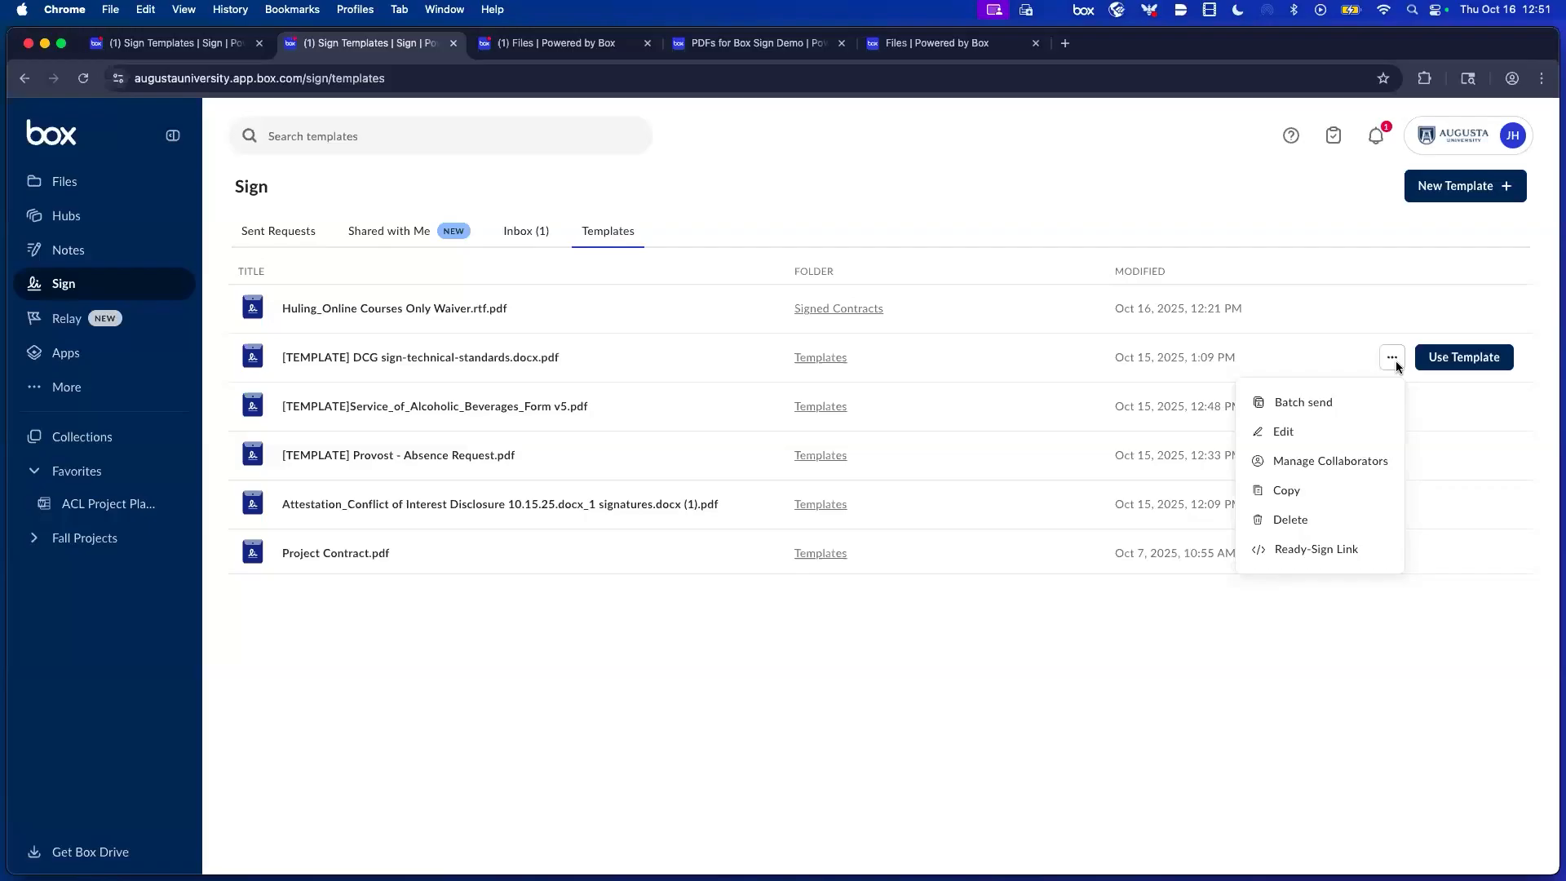
pyautogui.click(1289, 207)
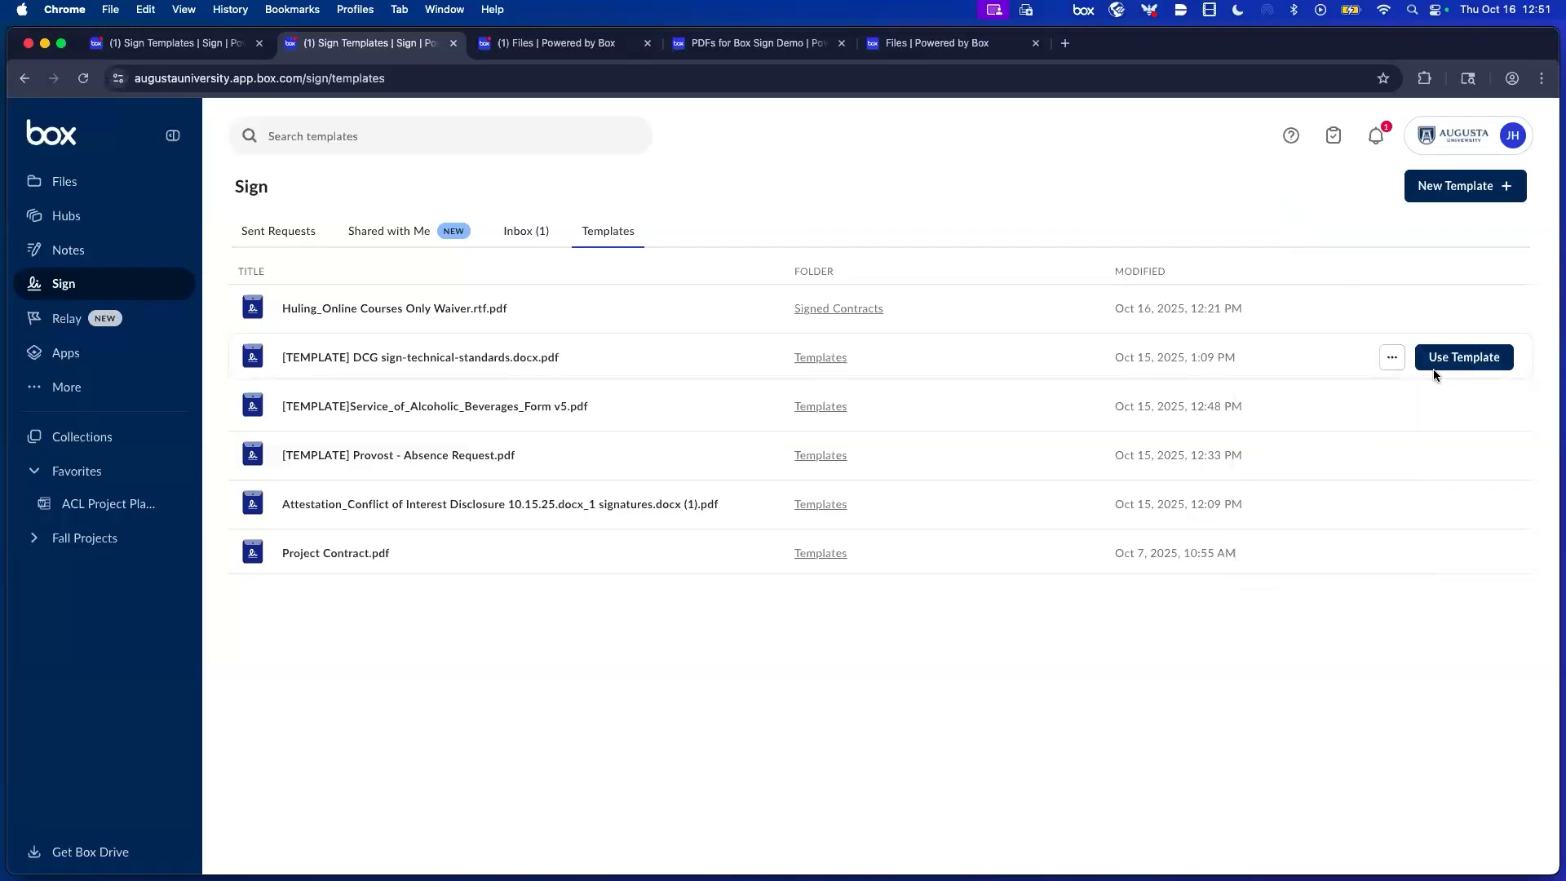
pyautogui.click(1397, 359)
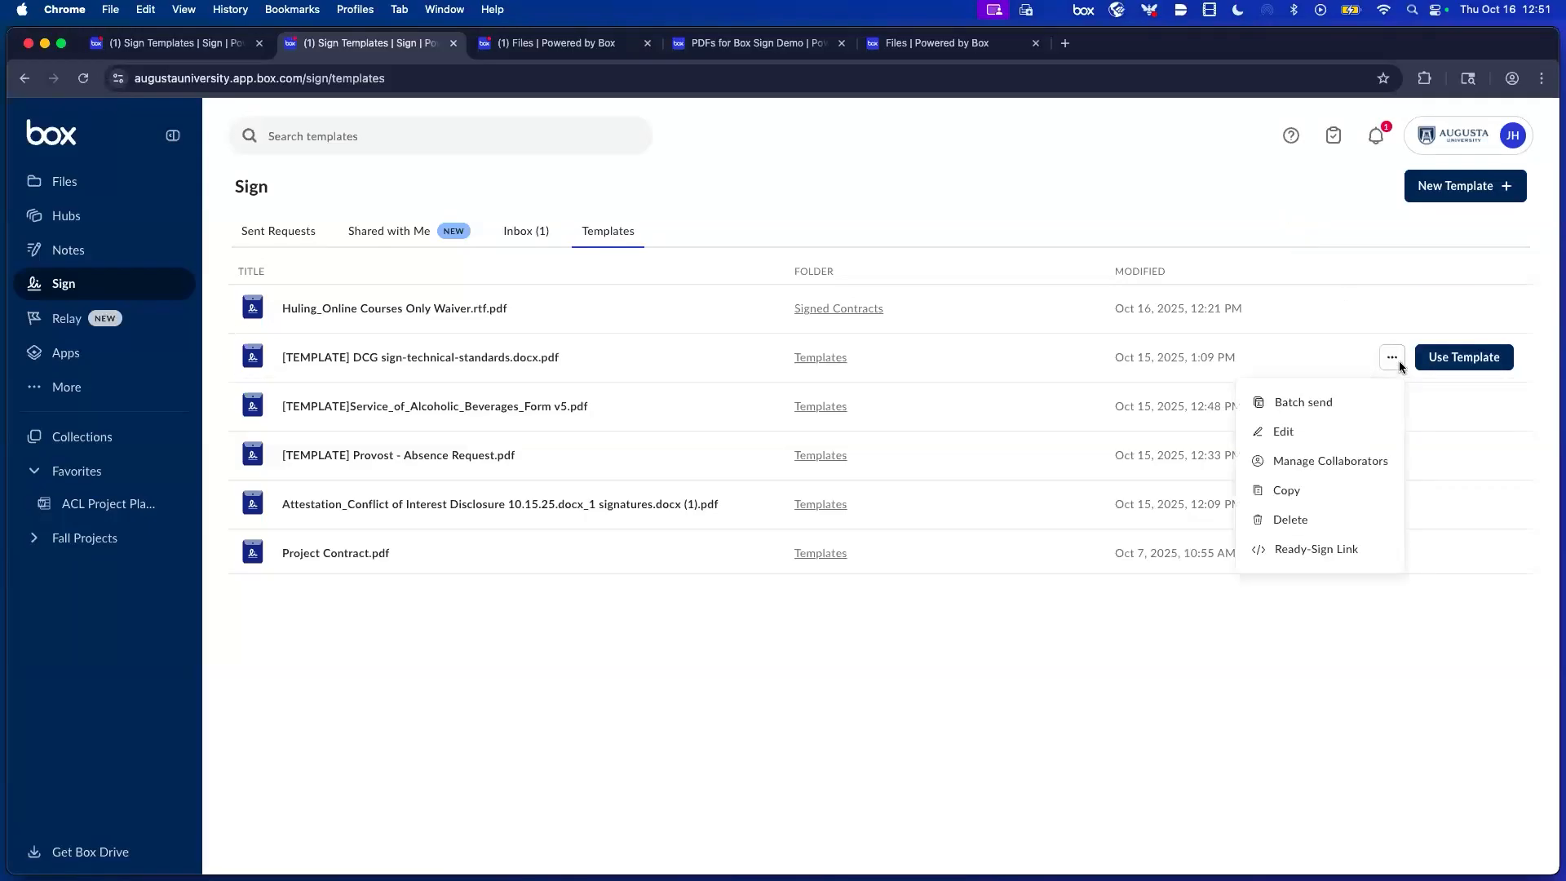
pyautogui.click(1330, 552)
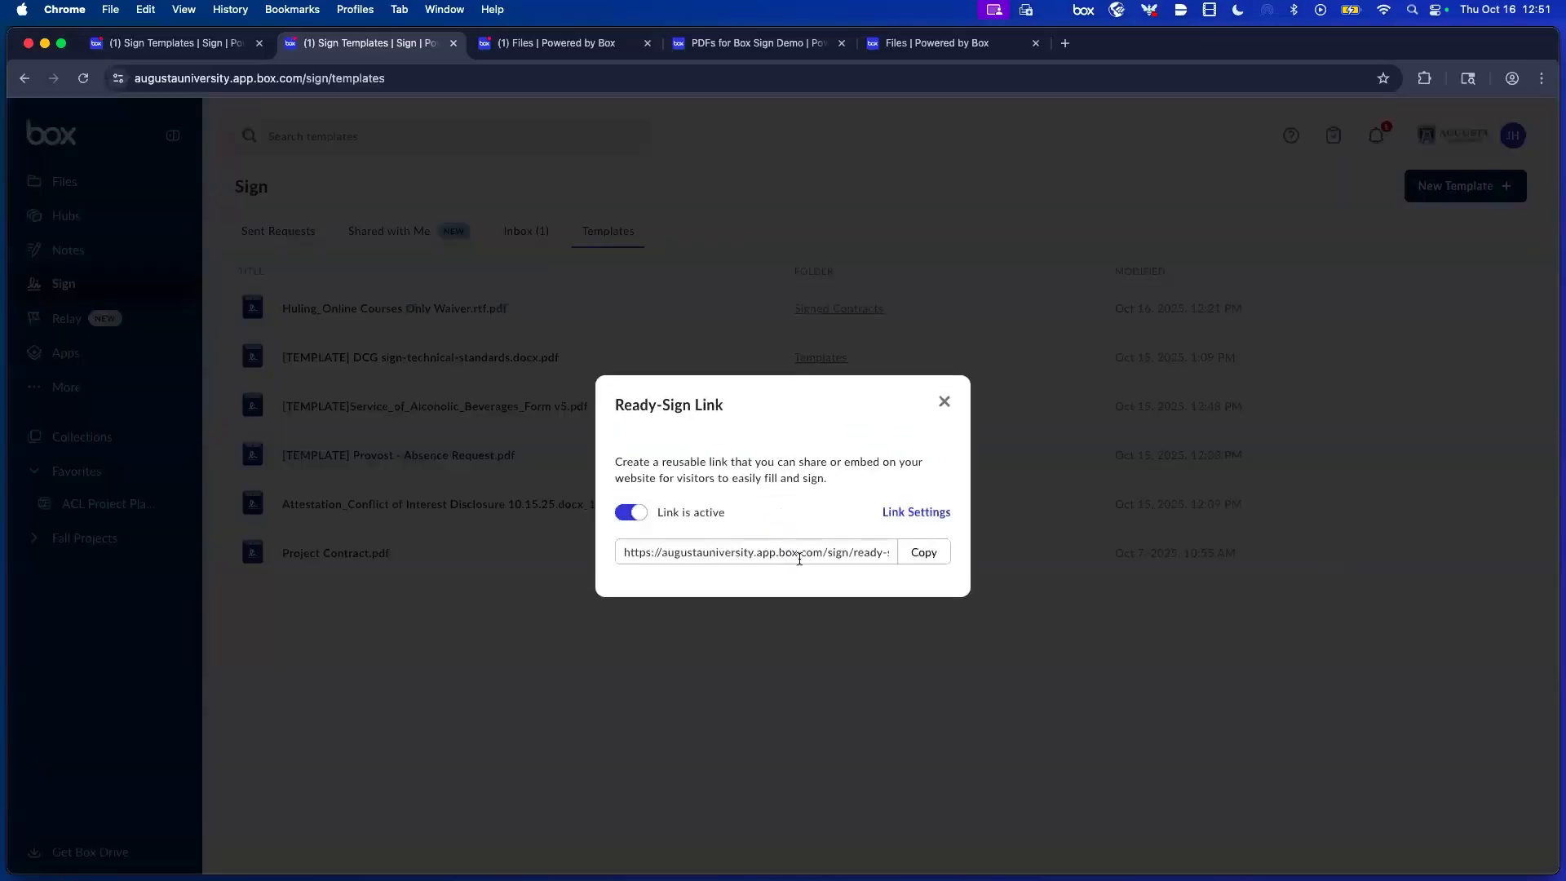
pyautogui.click(924, 553)
pyautogui.press('super+shift+n')
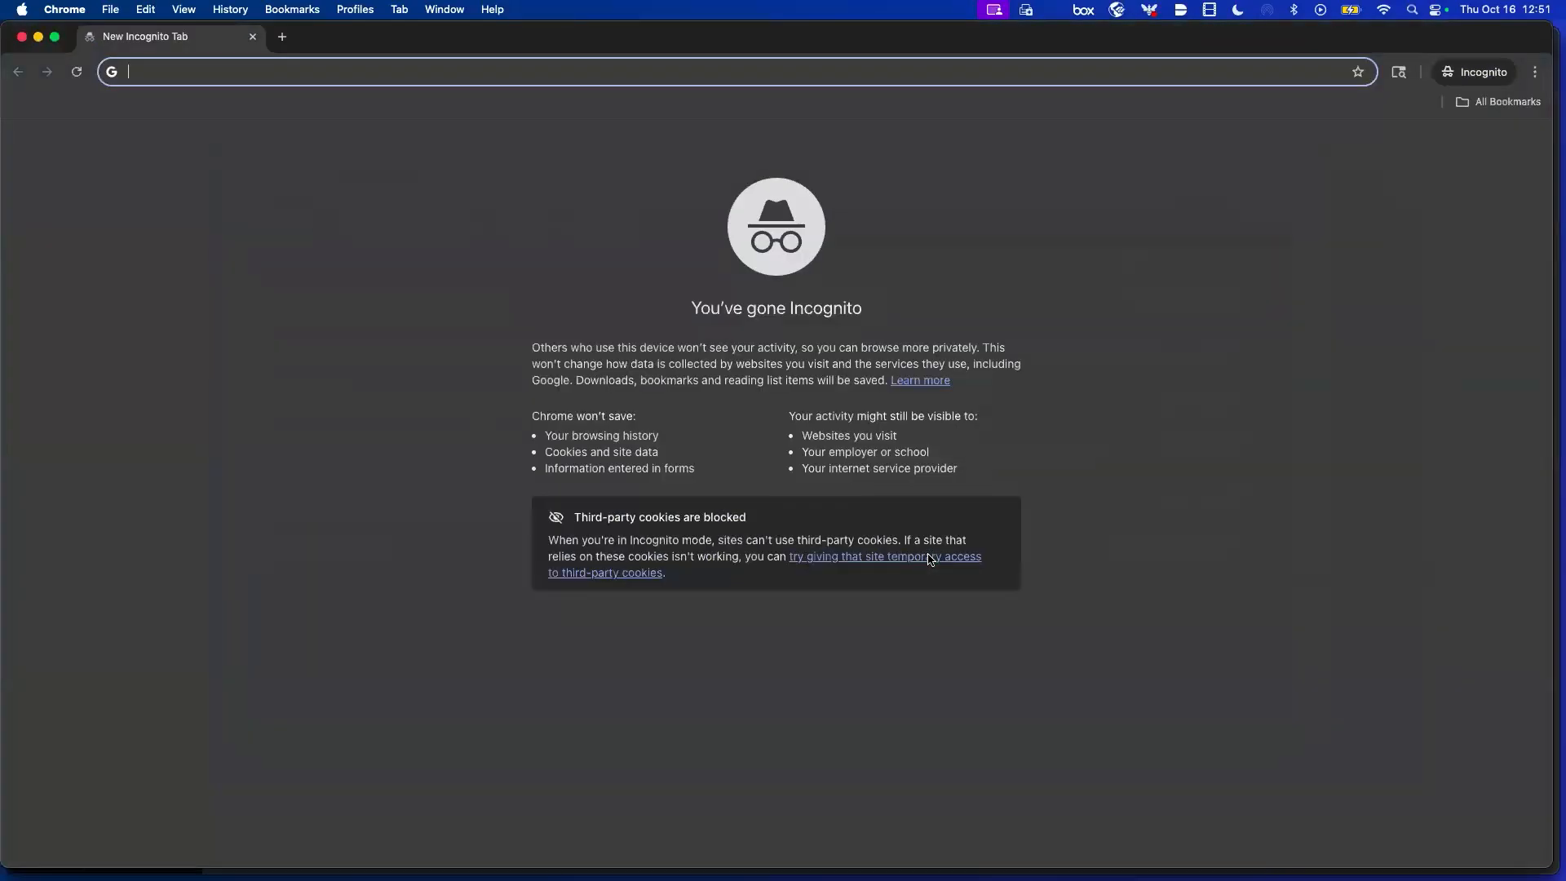
pyautogui.press('super+v')
# Load the ready-sign link and submit the signer's email address to begin signing.
pyautogui.press('Return')
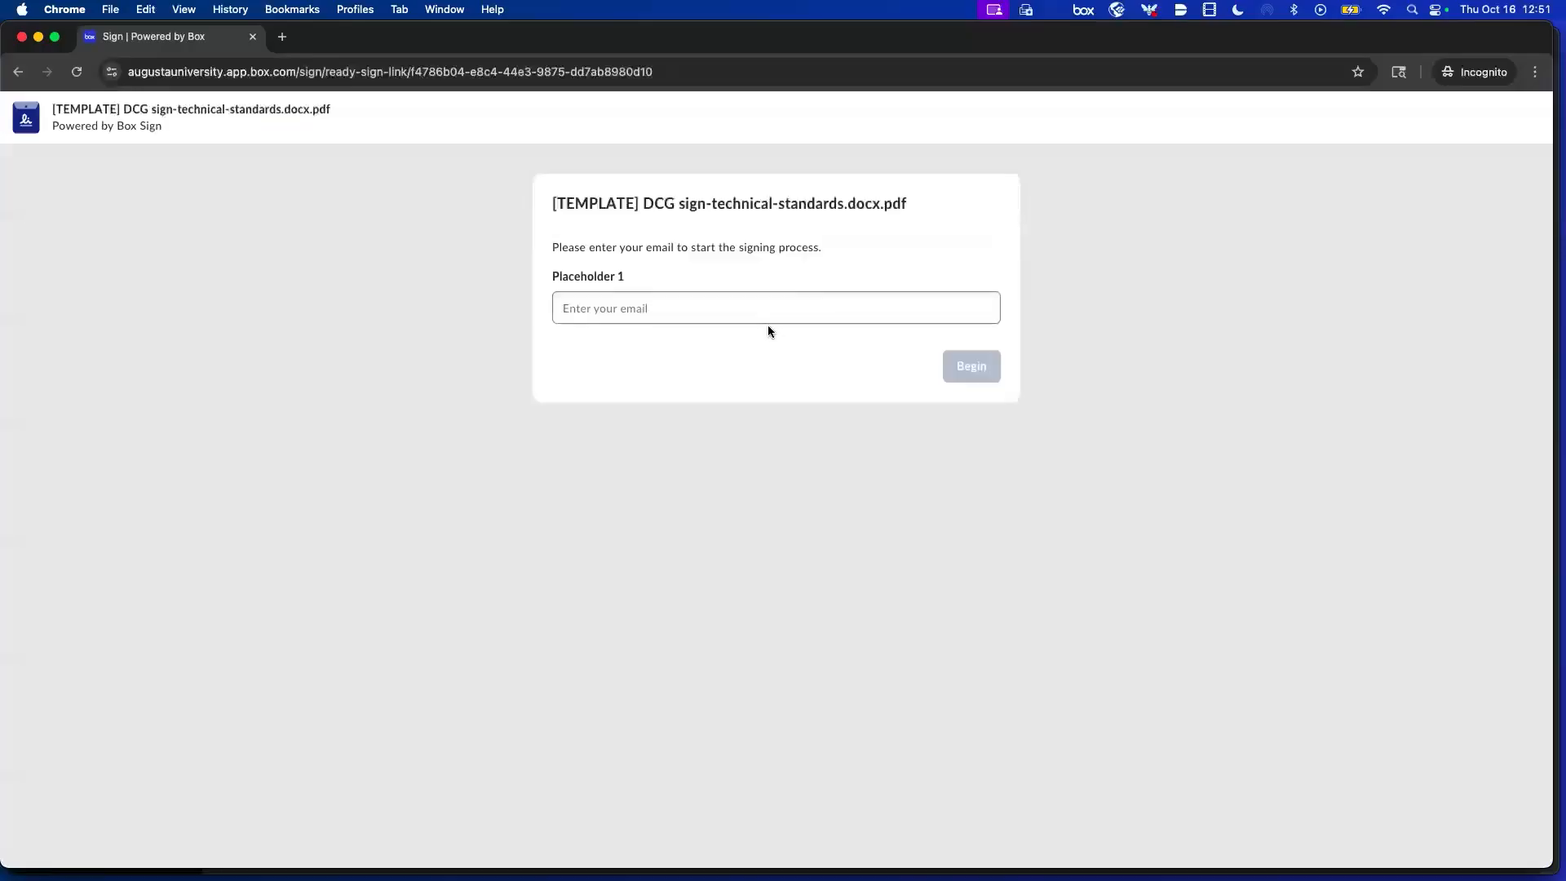
pyautogui.click(764, 310)
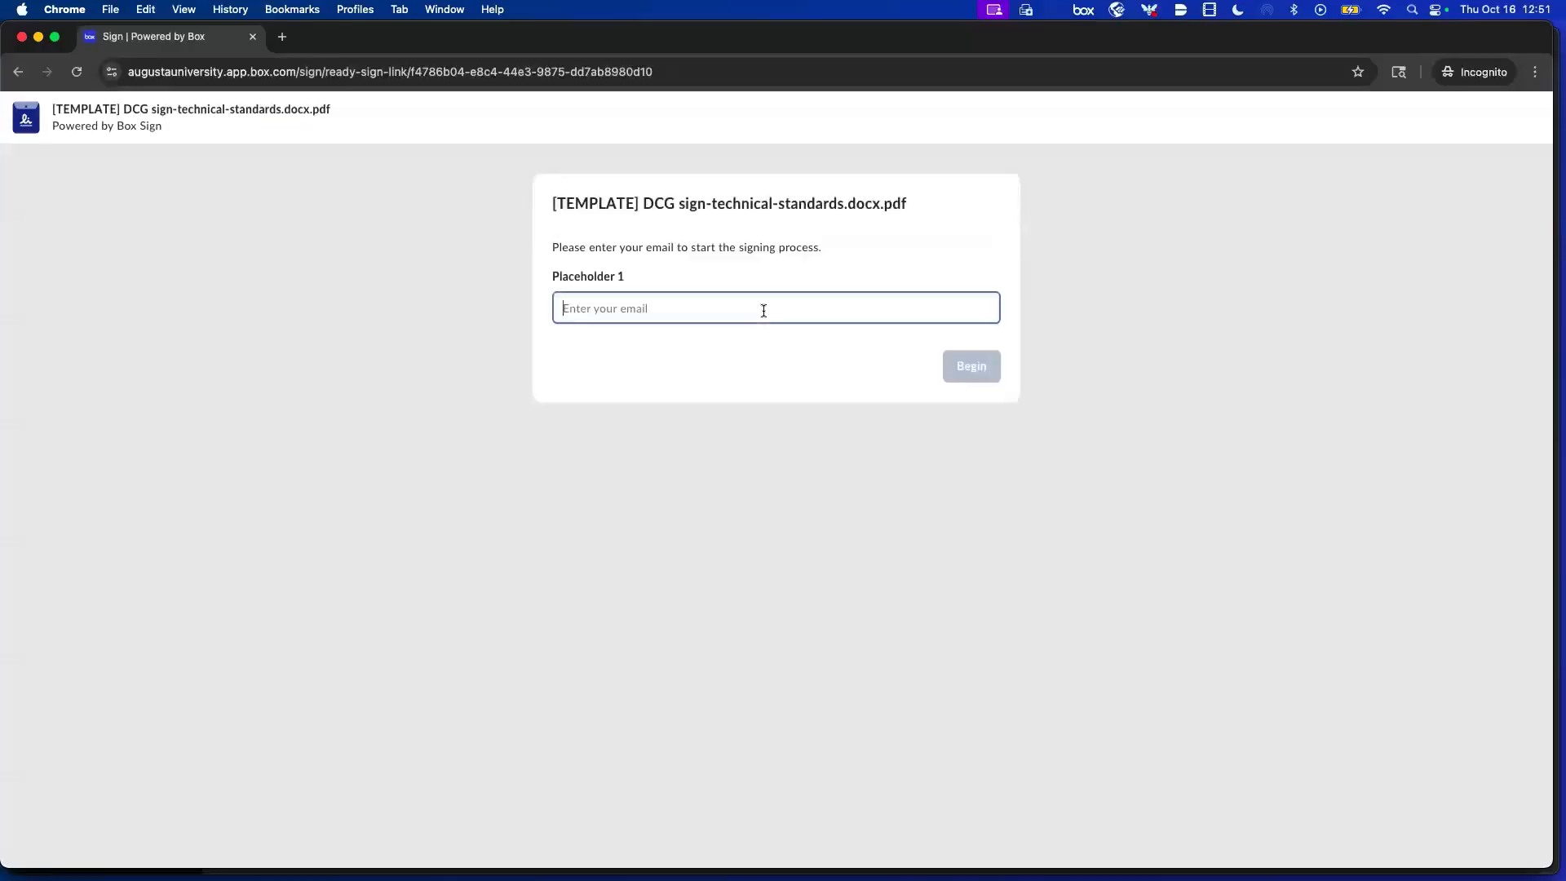
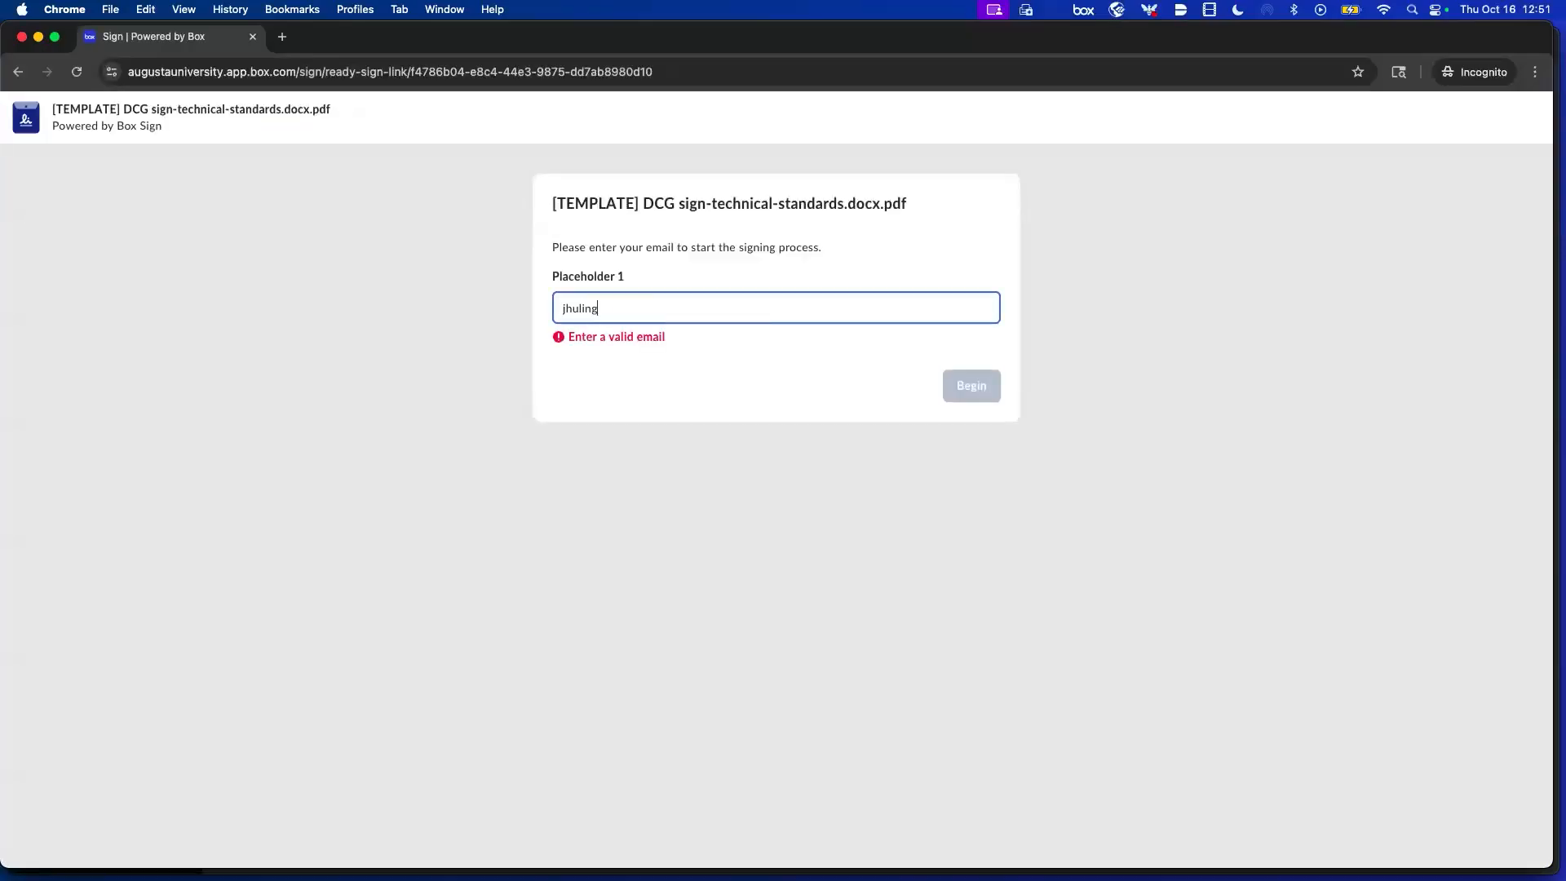
pyautogui.write('com')
pyautogui.press('Return')
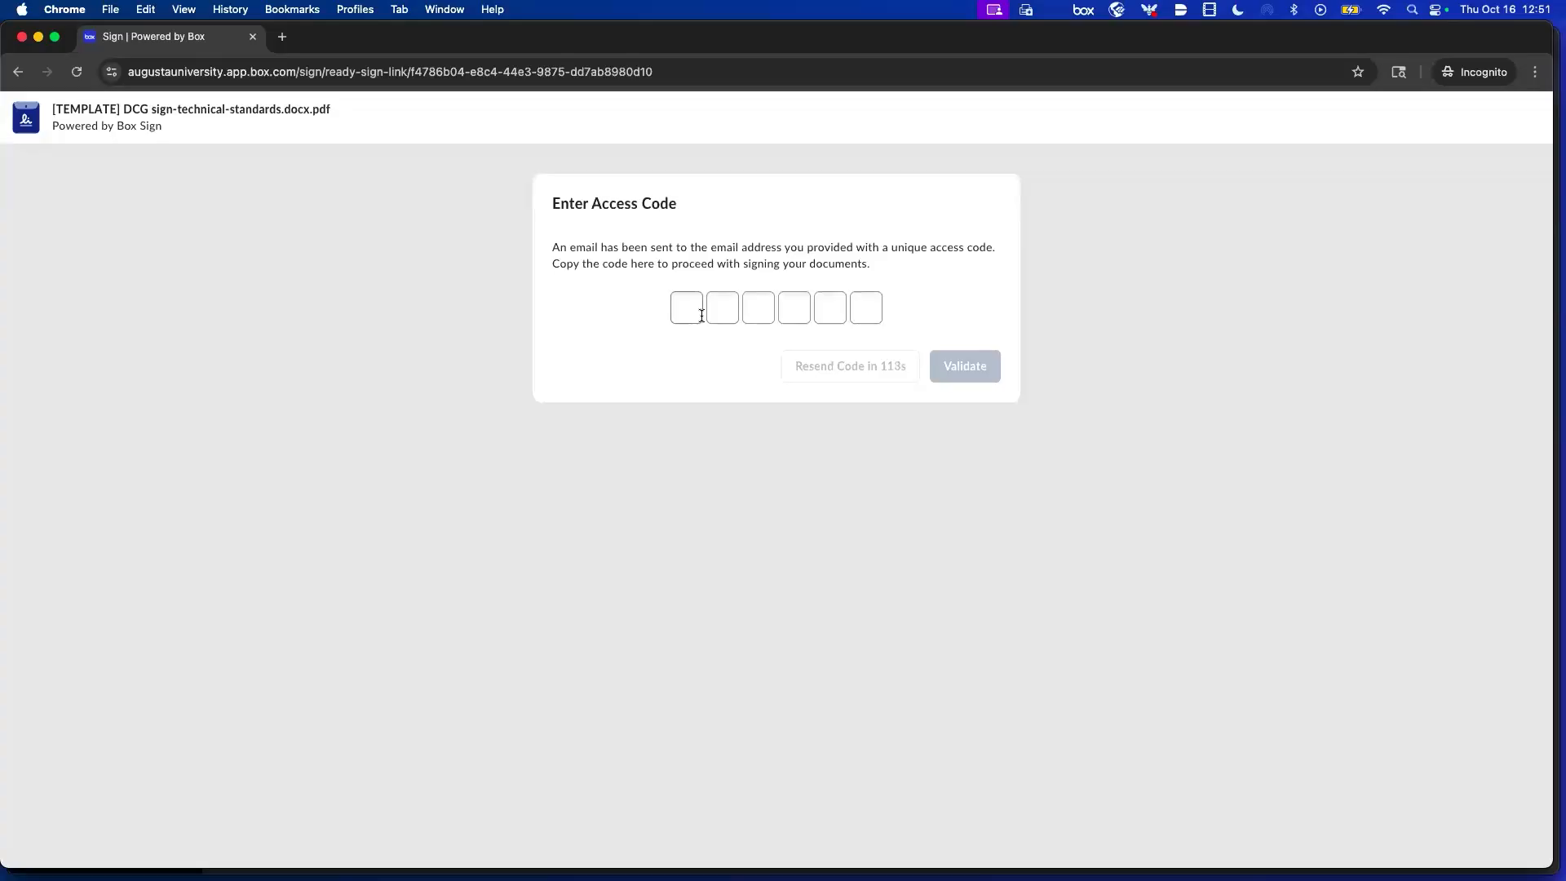
# Close the Incognito test window and the Ready-Sign Link dialog.
pyautogui.click(22, 37)
pyautogui.click(944, 402)
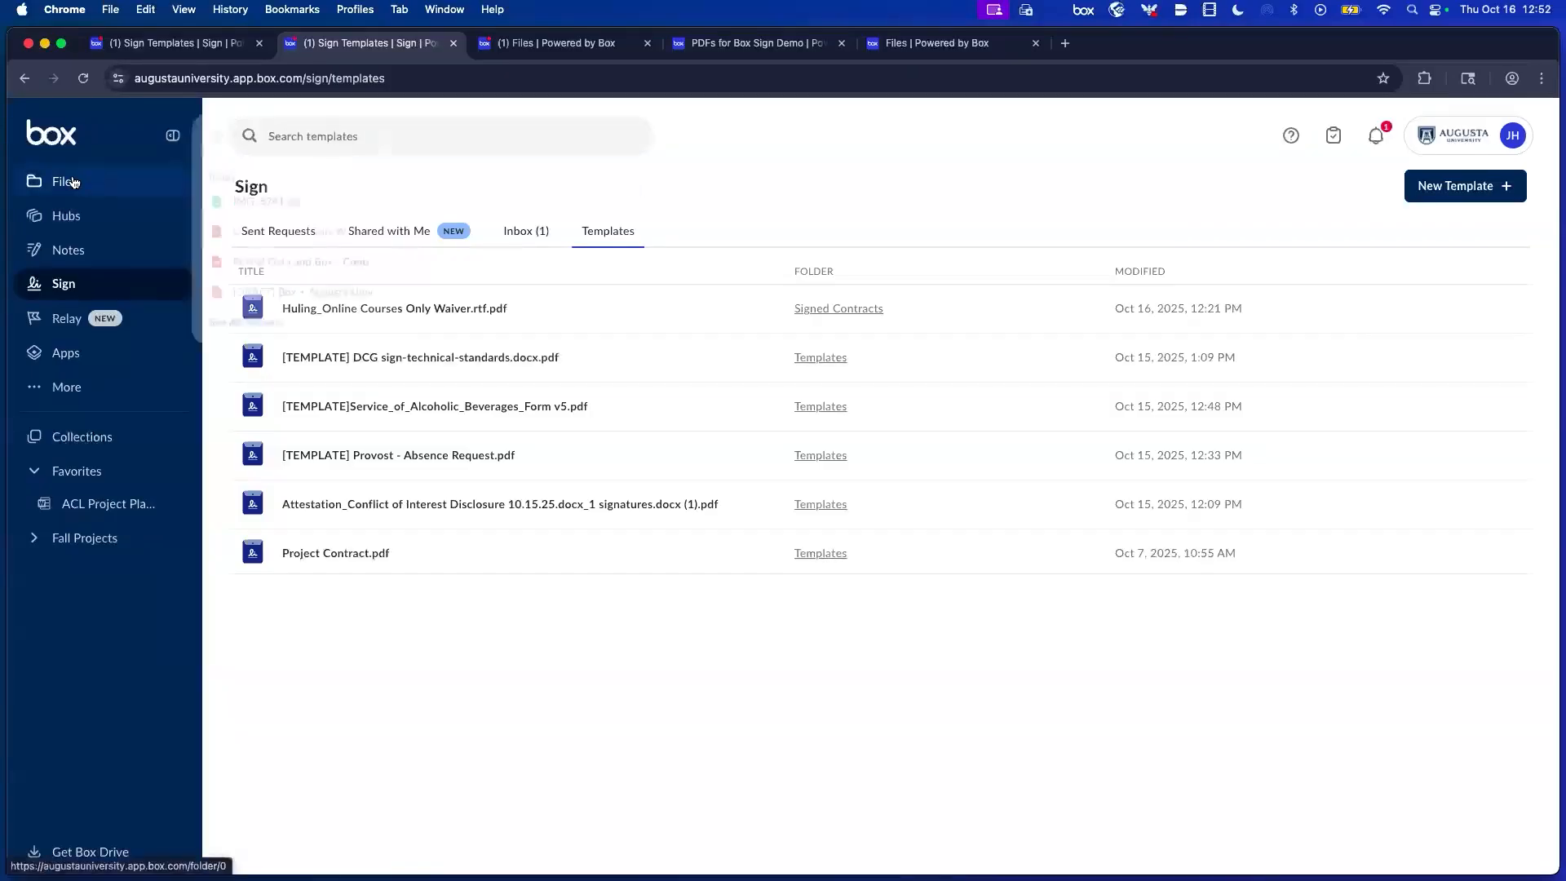
pyautogui.moveTo(74, 182)
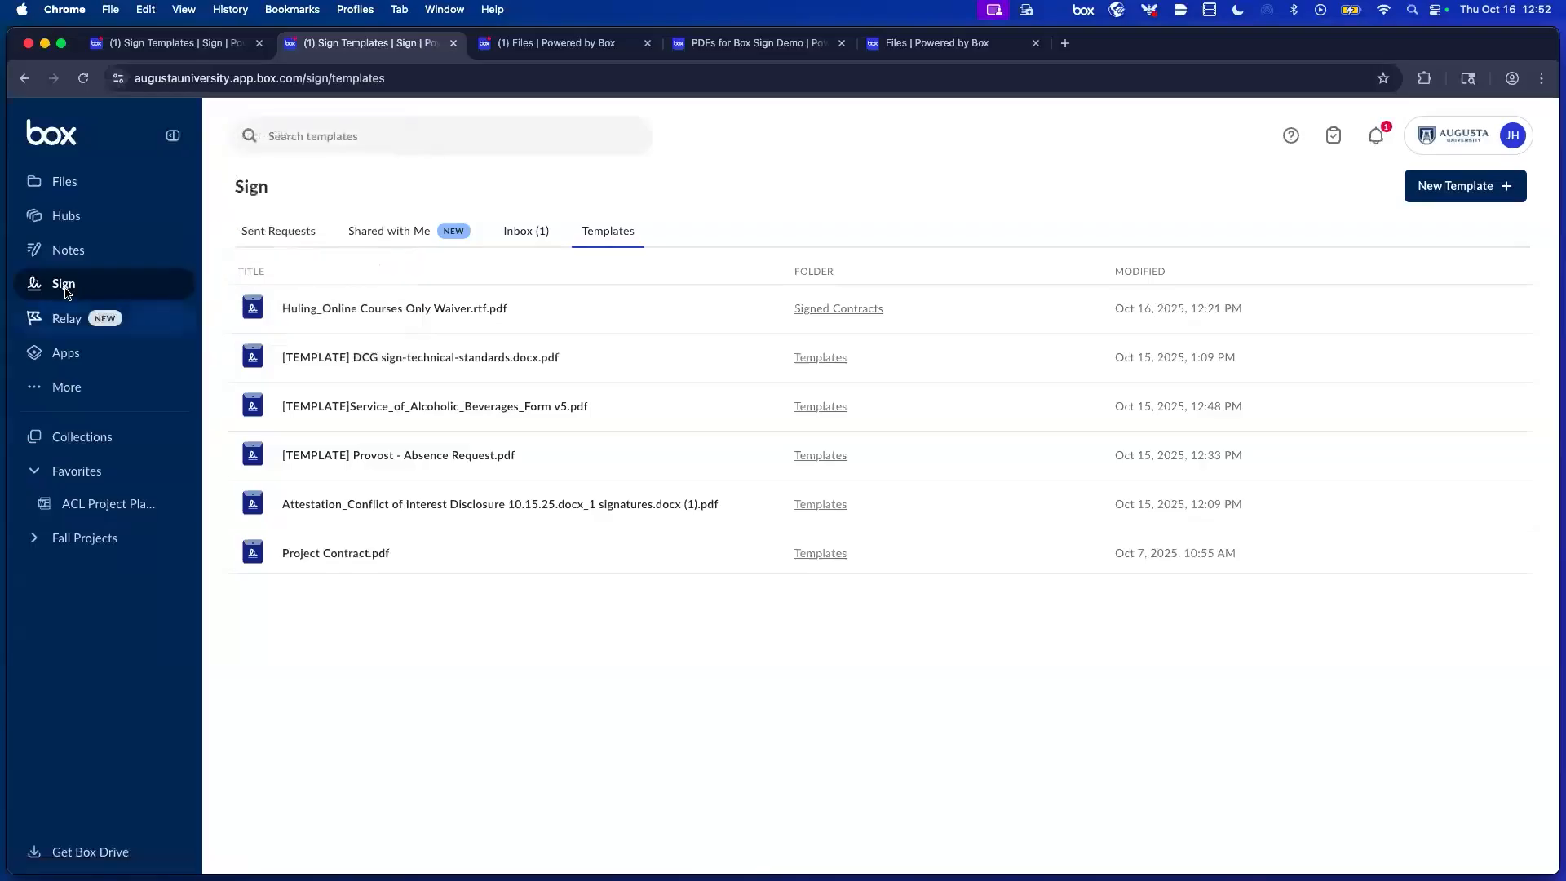
# Return to sent requests and view details of the HULING TEST Faculty Offer Letter request.
pyautogui.click(273, 230)
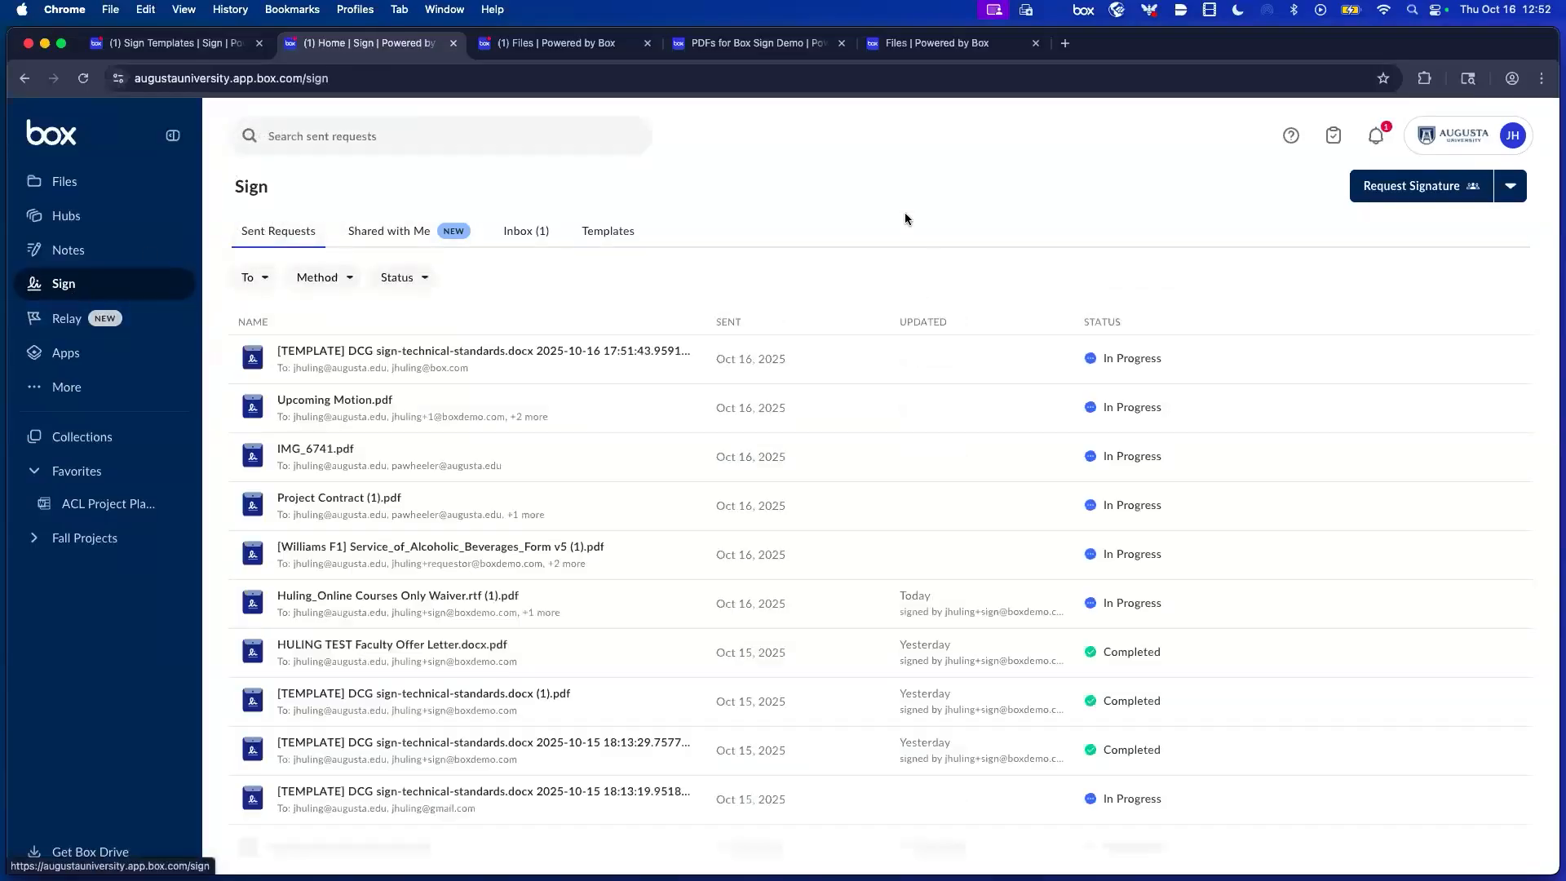
pyautogui.scroll(-2, 1093, 294)
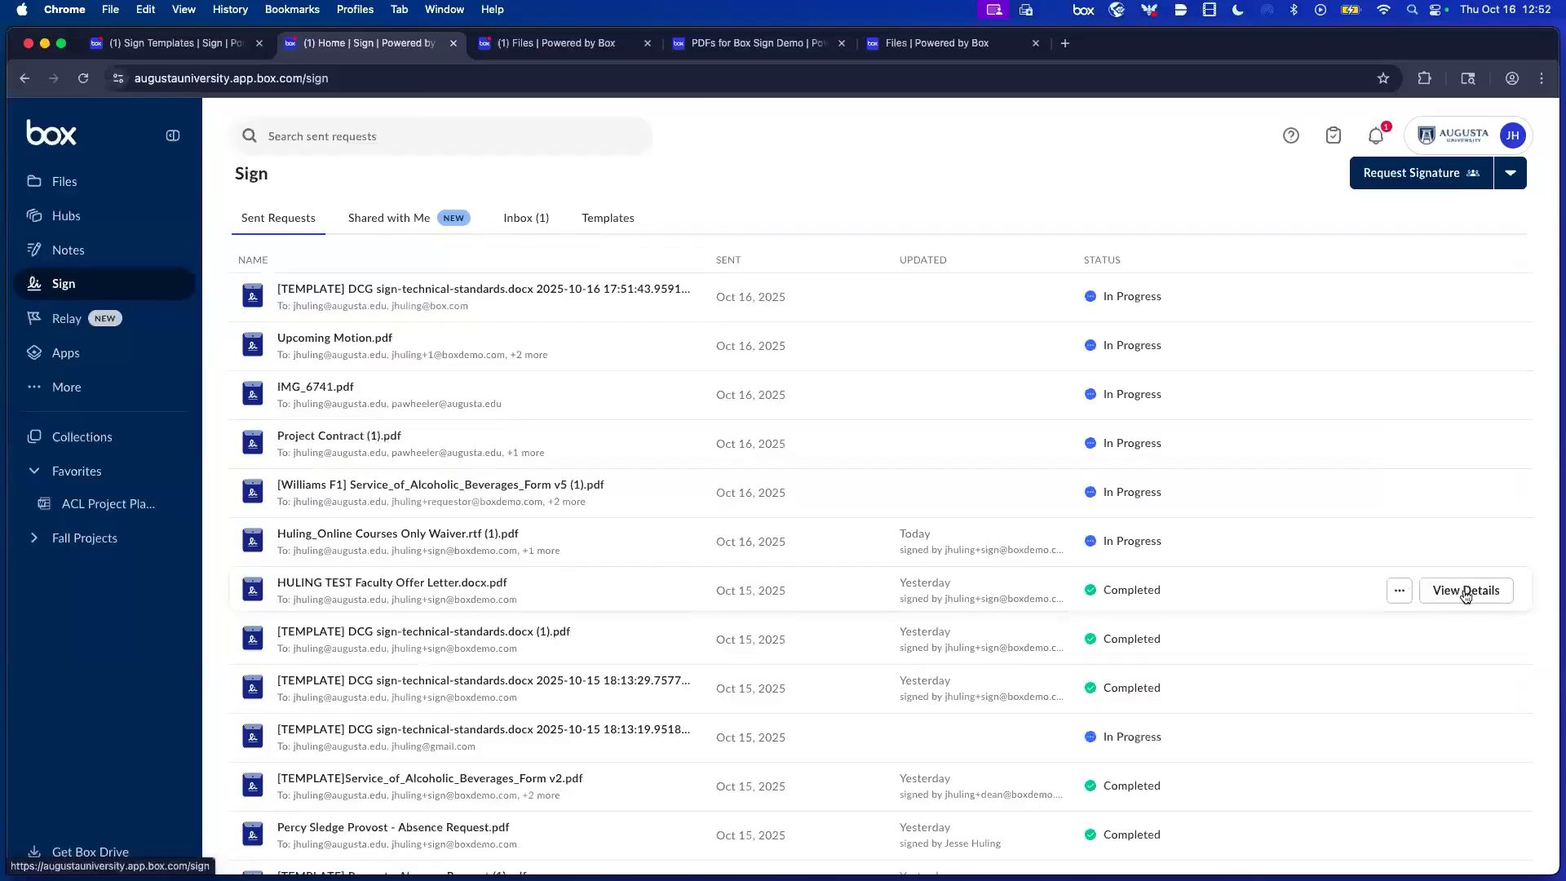
pyautogui.click(1462, 590)
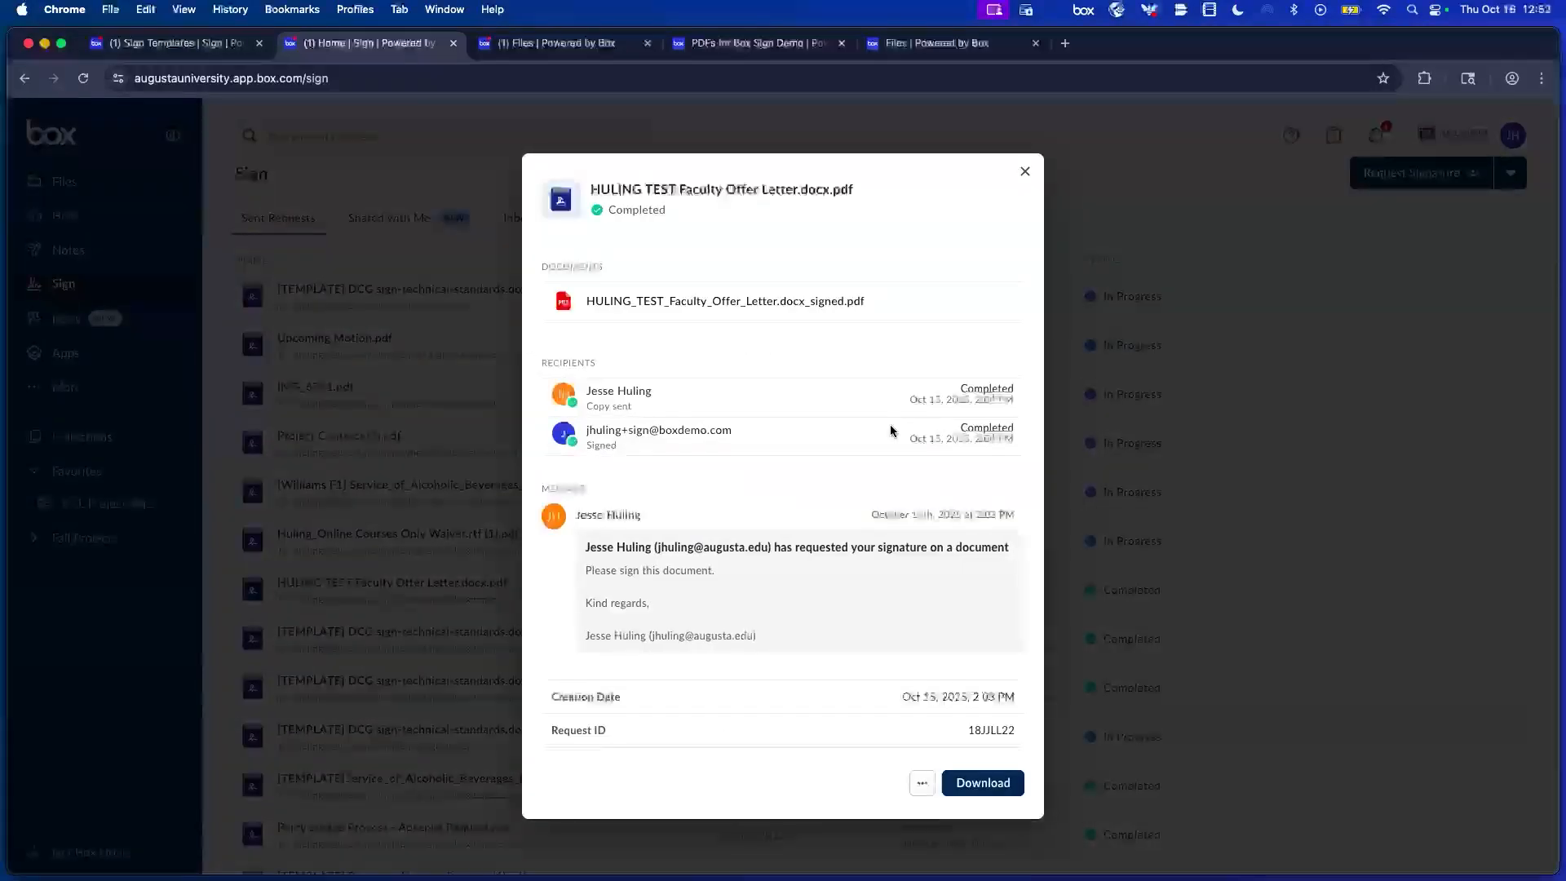
# Open the signed HULING TEST Faculty Offer Letter PDF and go to its containing folder.
pyautogui.click(732, 312)
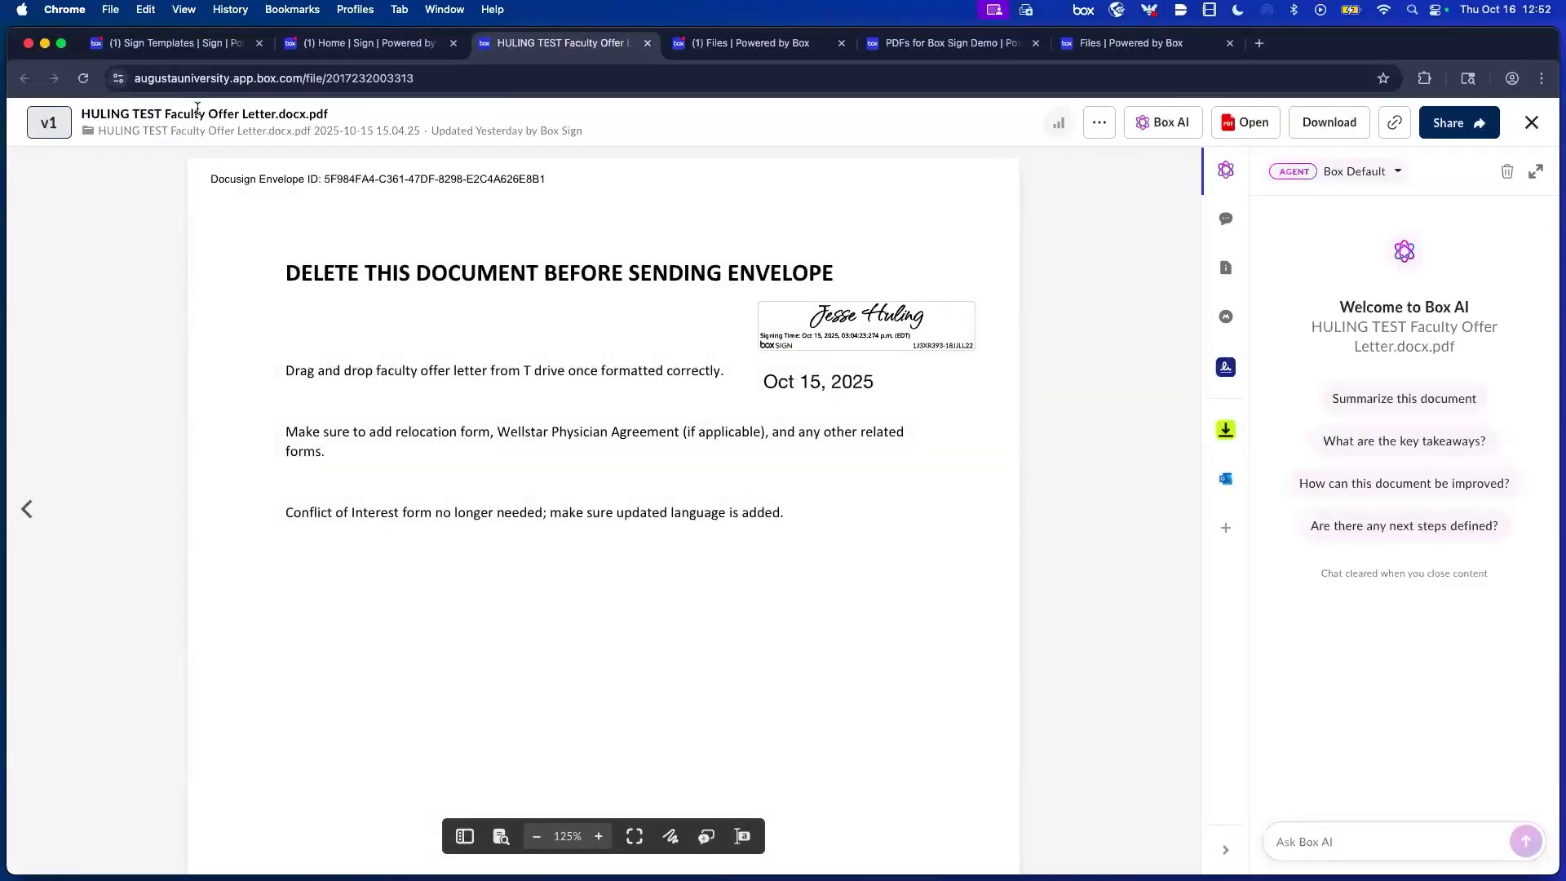
pyautogui.click(145, 140)
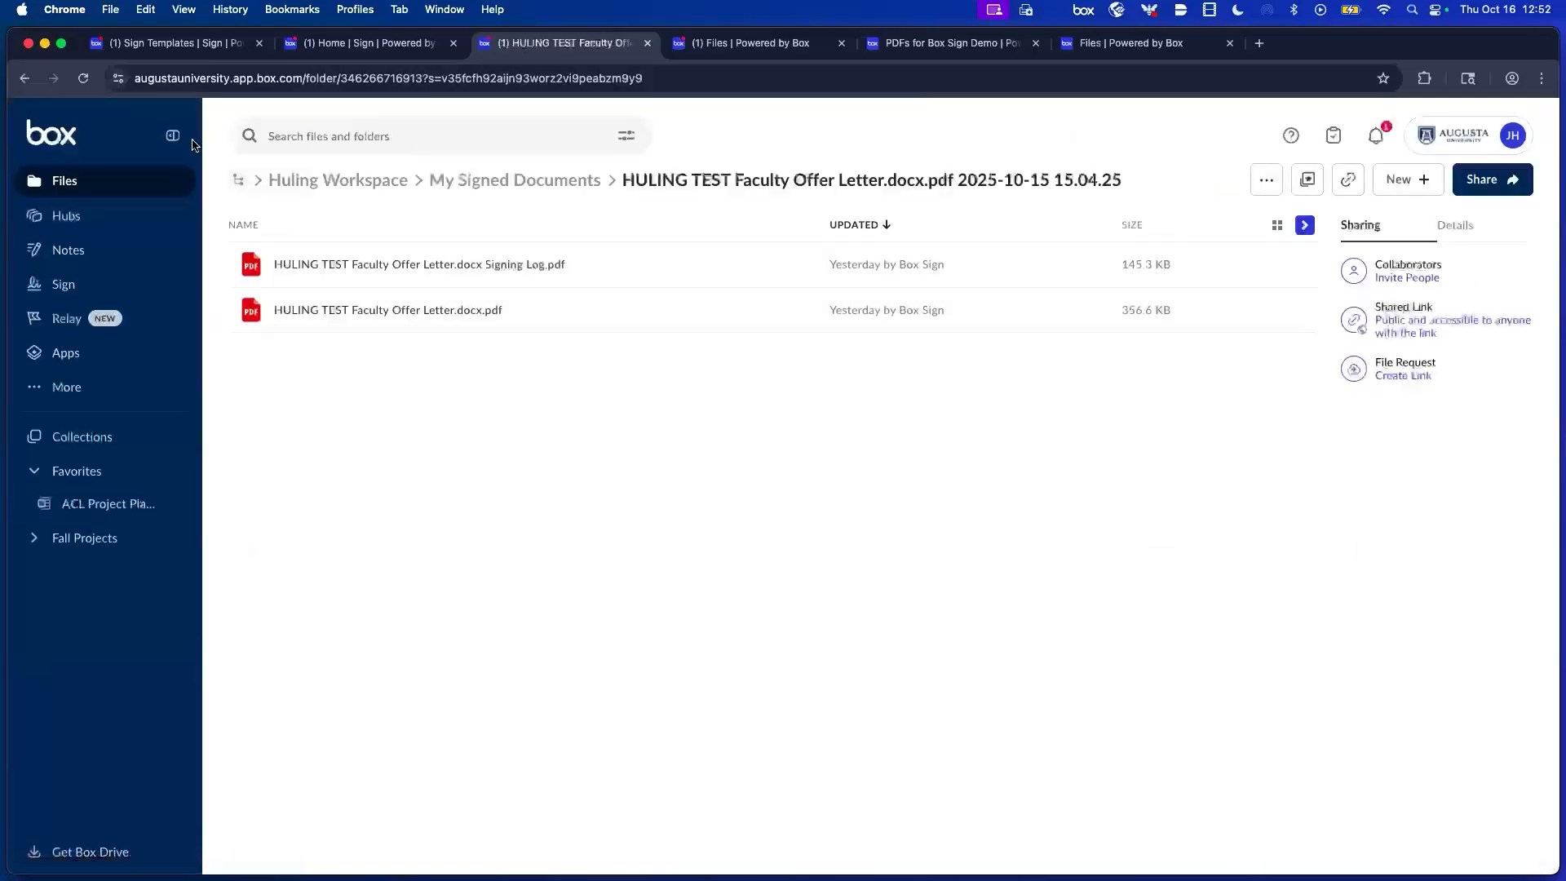
pyautogui.click(453, 268)
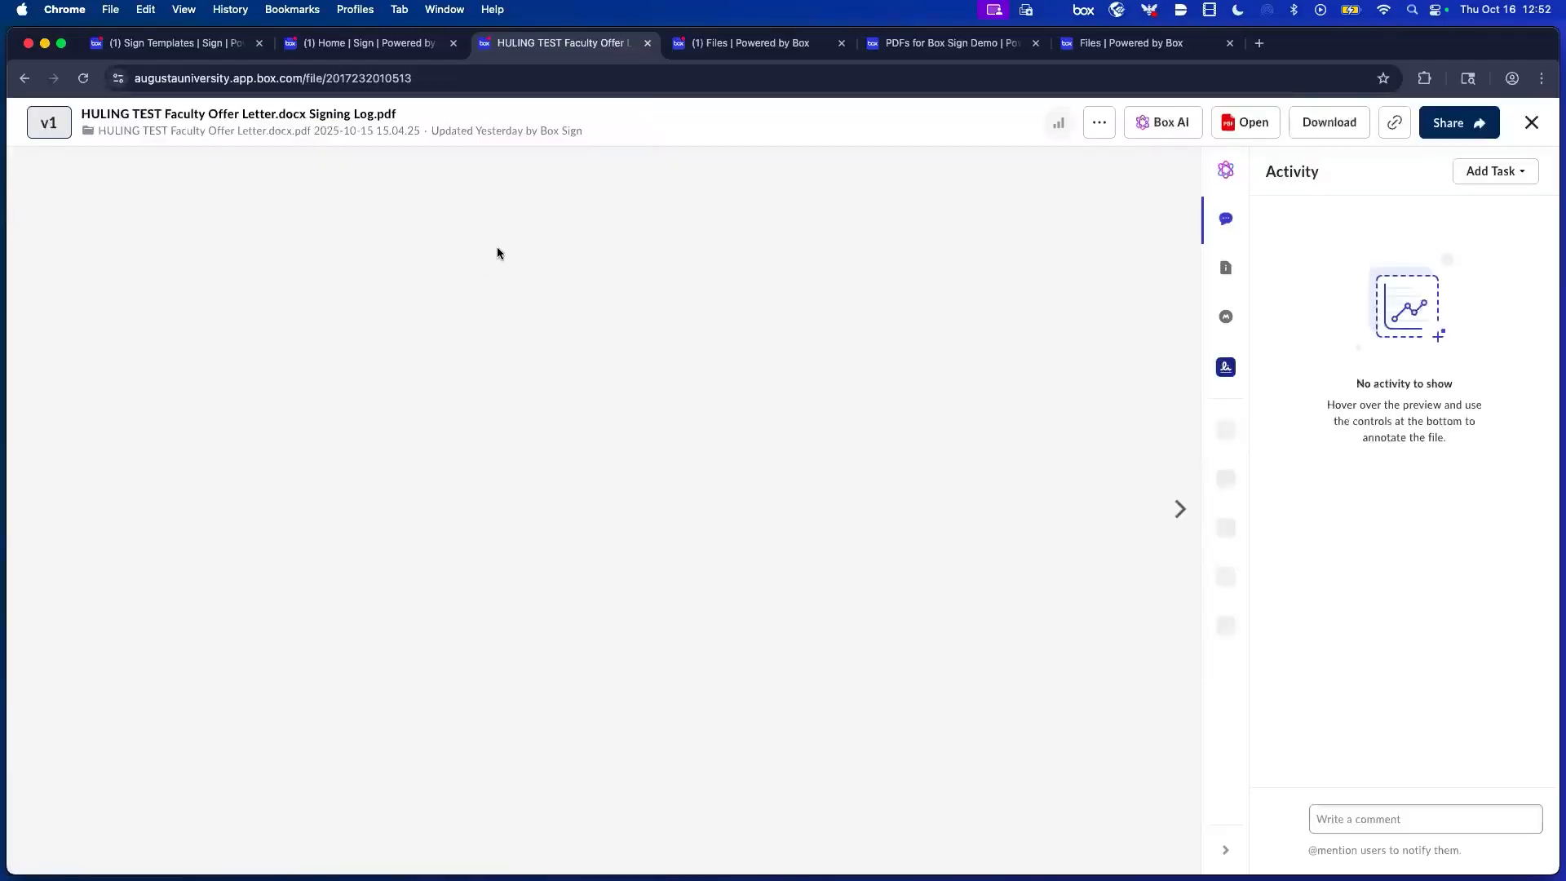
pyautogui.scroll(-1, 512, 218)
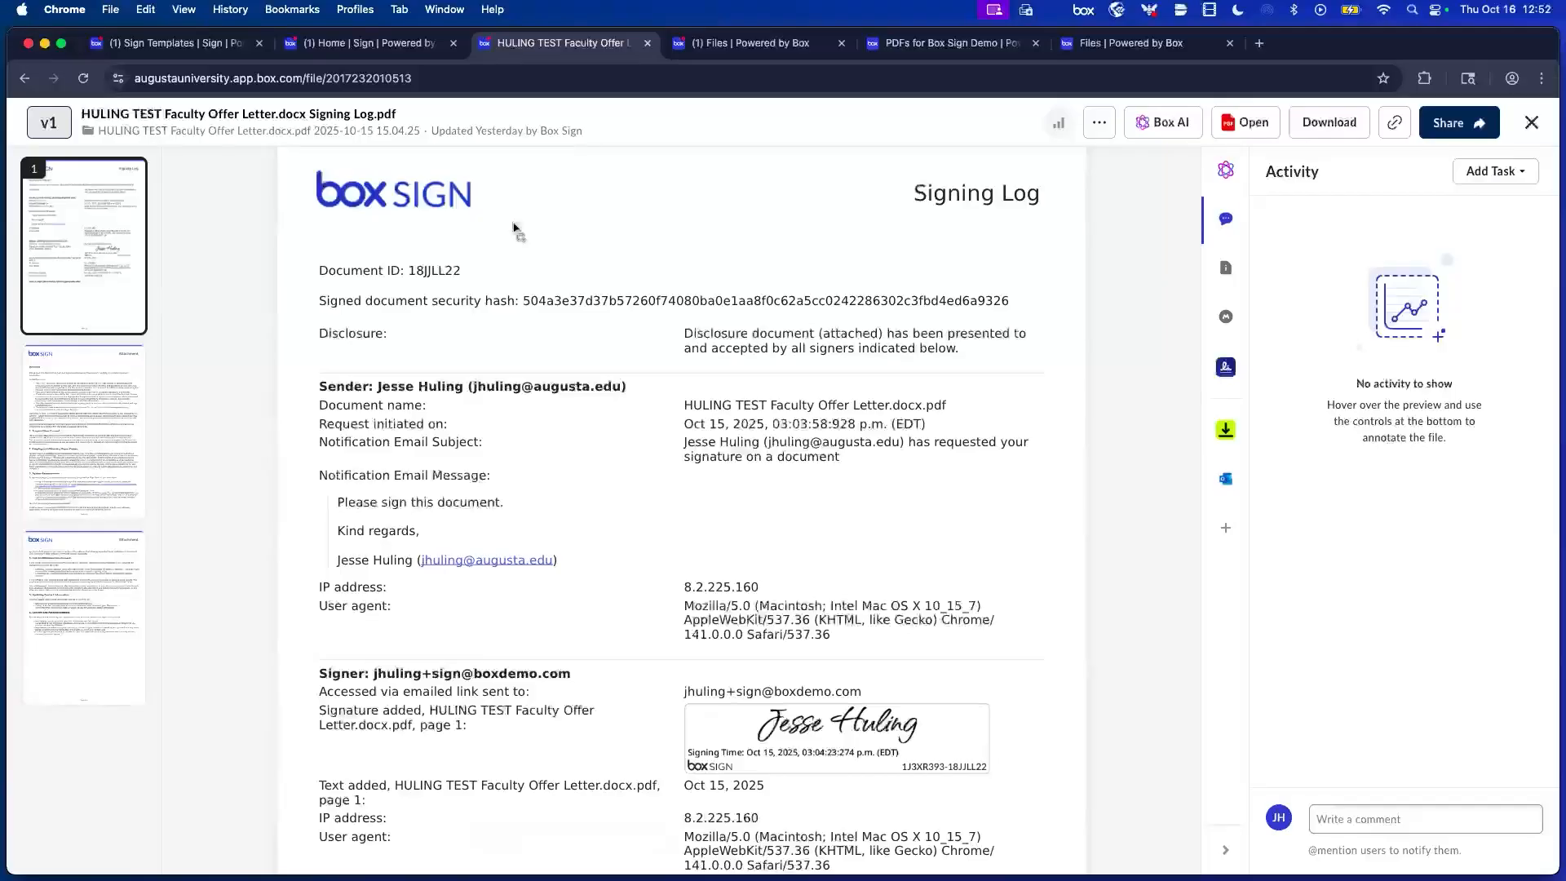
pyautogui.scroll(-5, 514, 229)
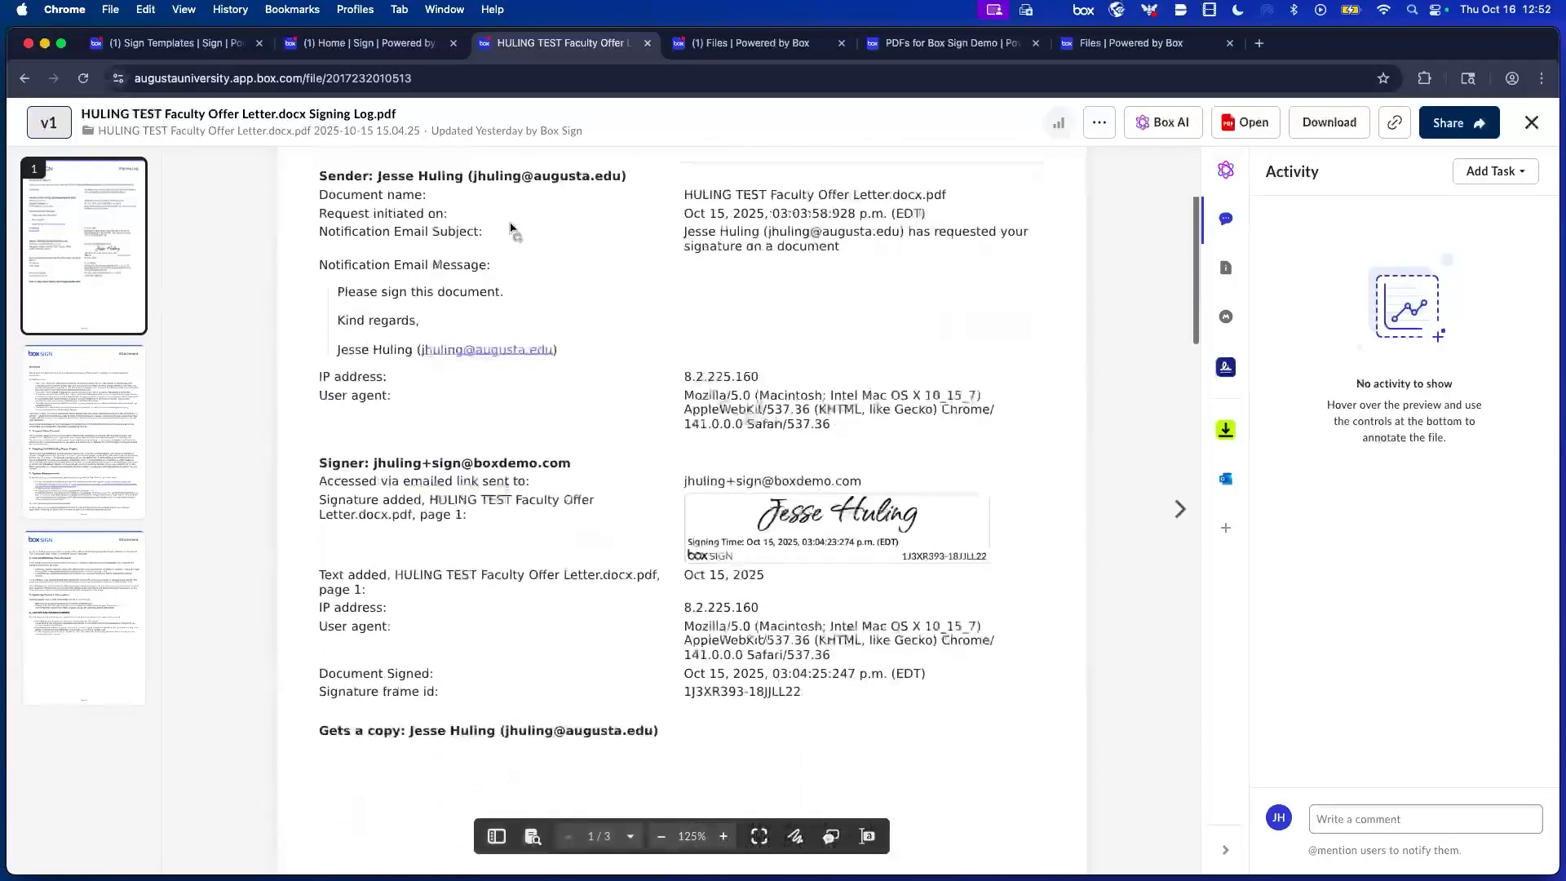
pyautogui.scroll(-1, 516, 232)
pyautogui.scroll(-3, 516, 229)
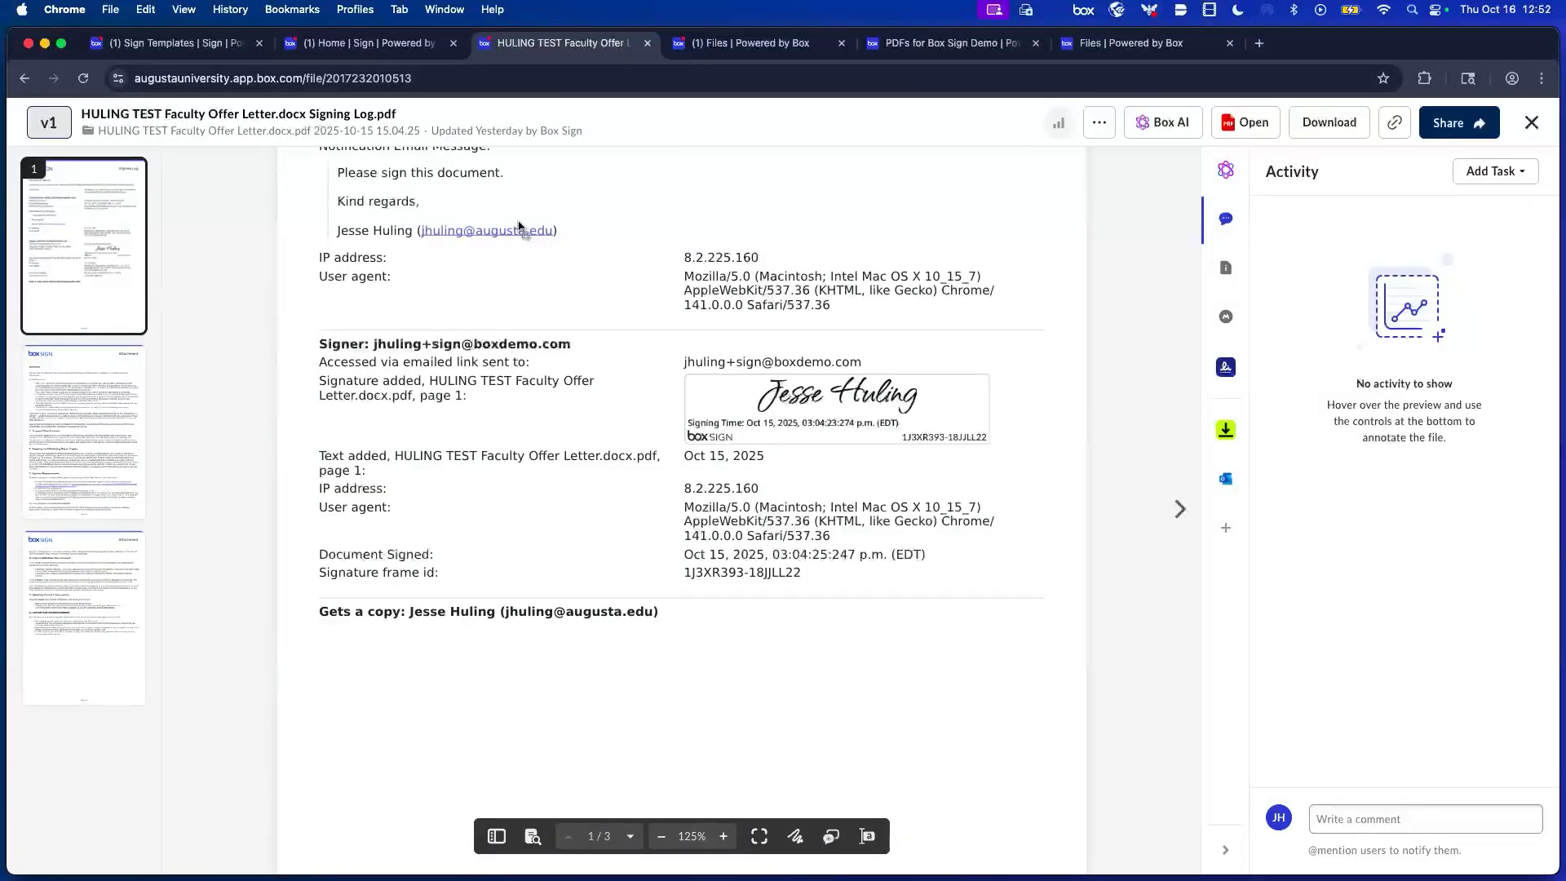
pyautogui.scroll(-15, 518, 227)
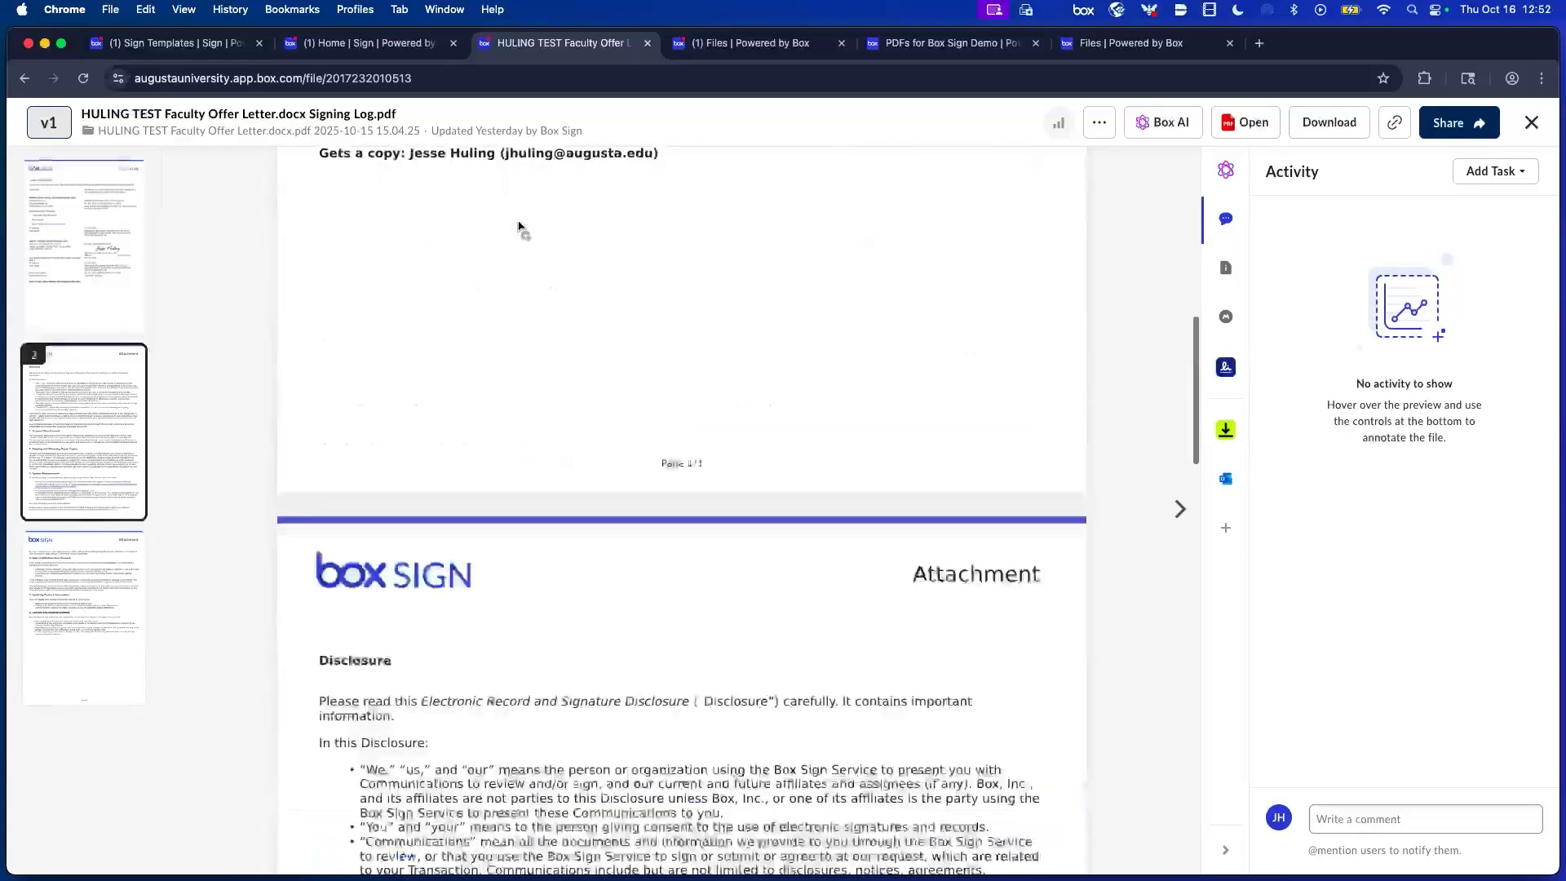
pyautogui.scroll(-5, 519, 227)
pyautogui.scroll(12, 519, 226)
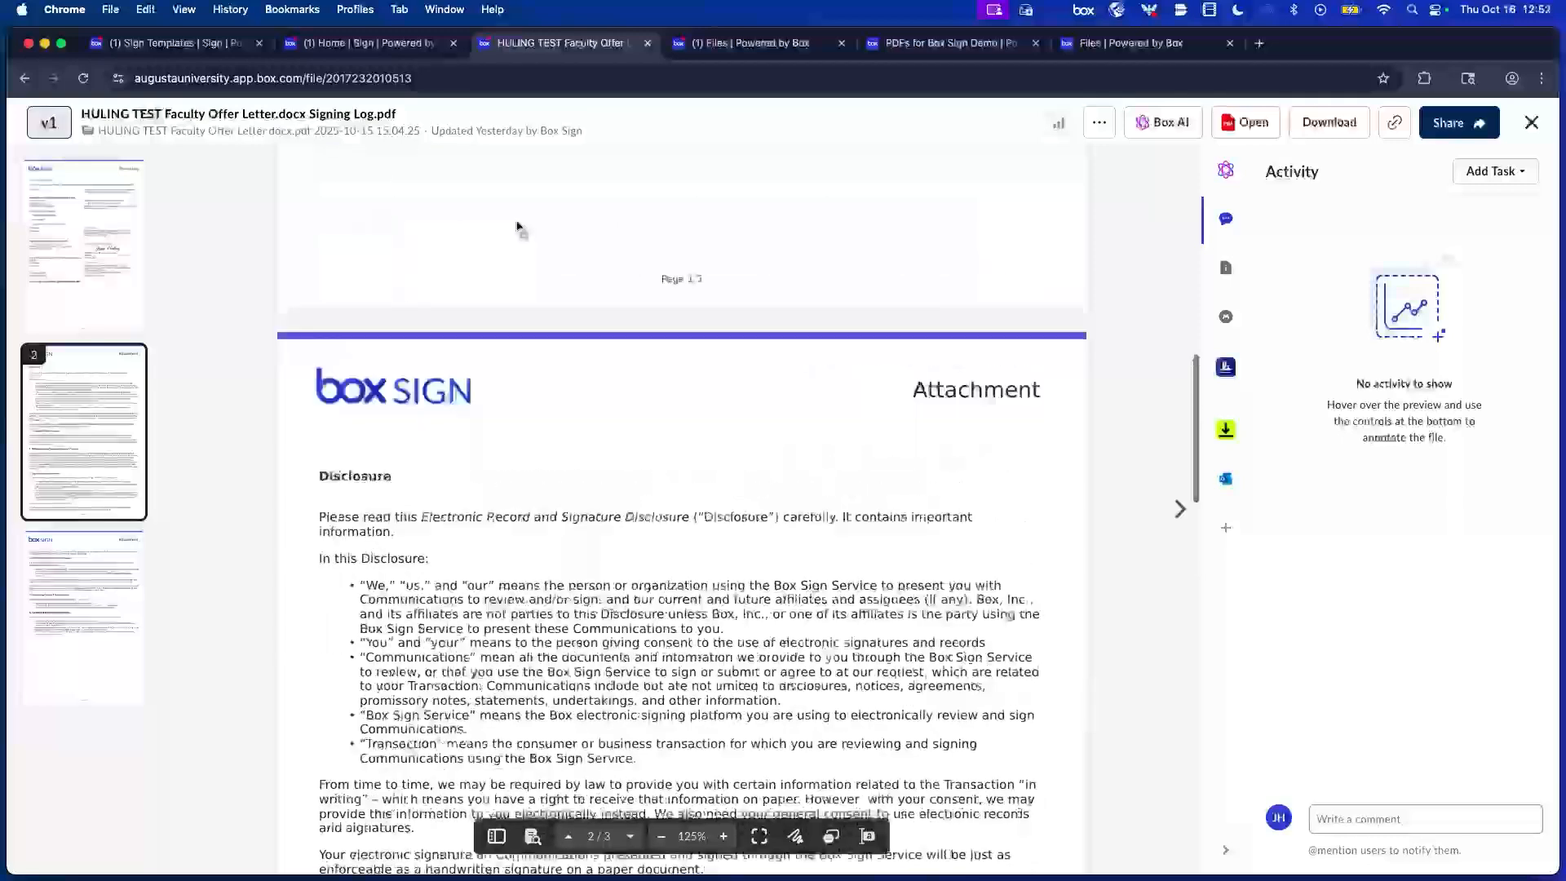
pyautogui.scroll(4, 519, 227)
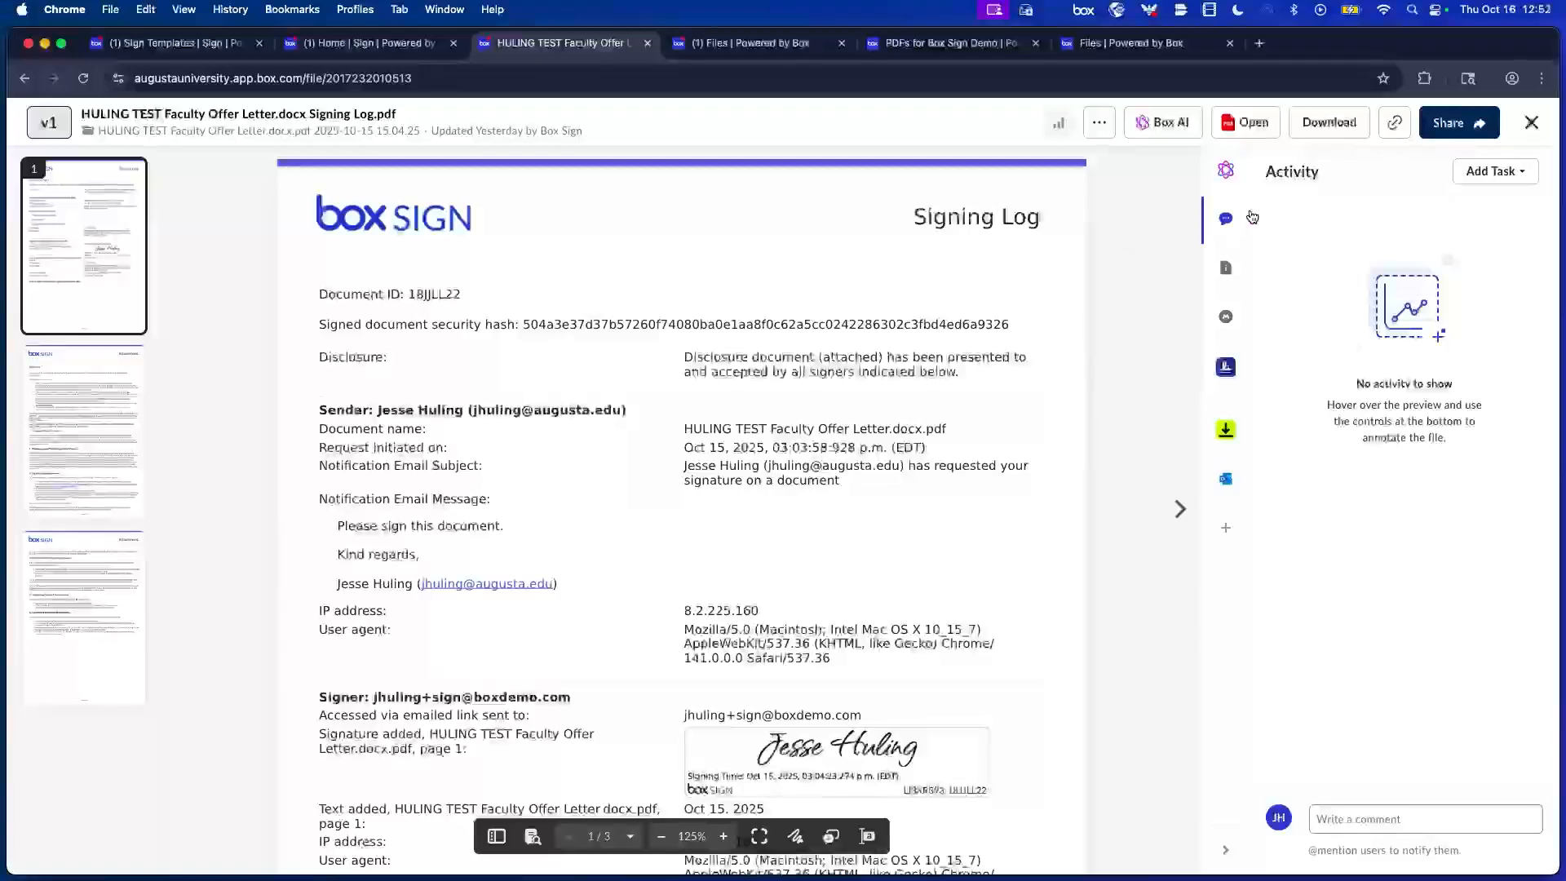
pyautogui.click(1533, 127)
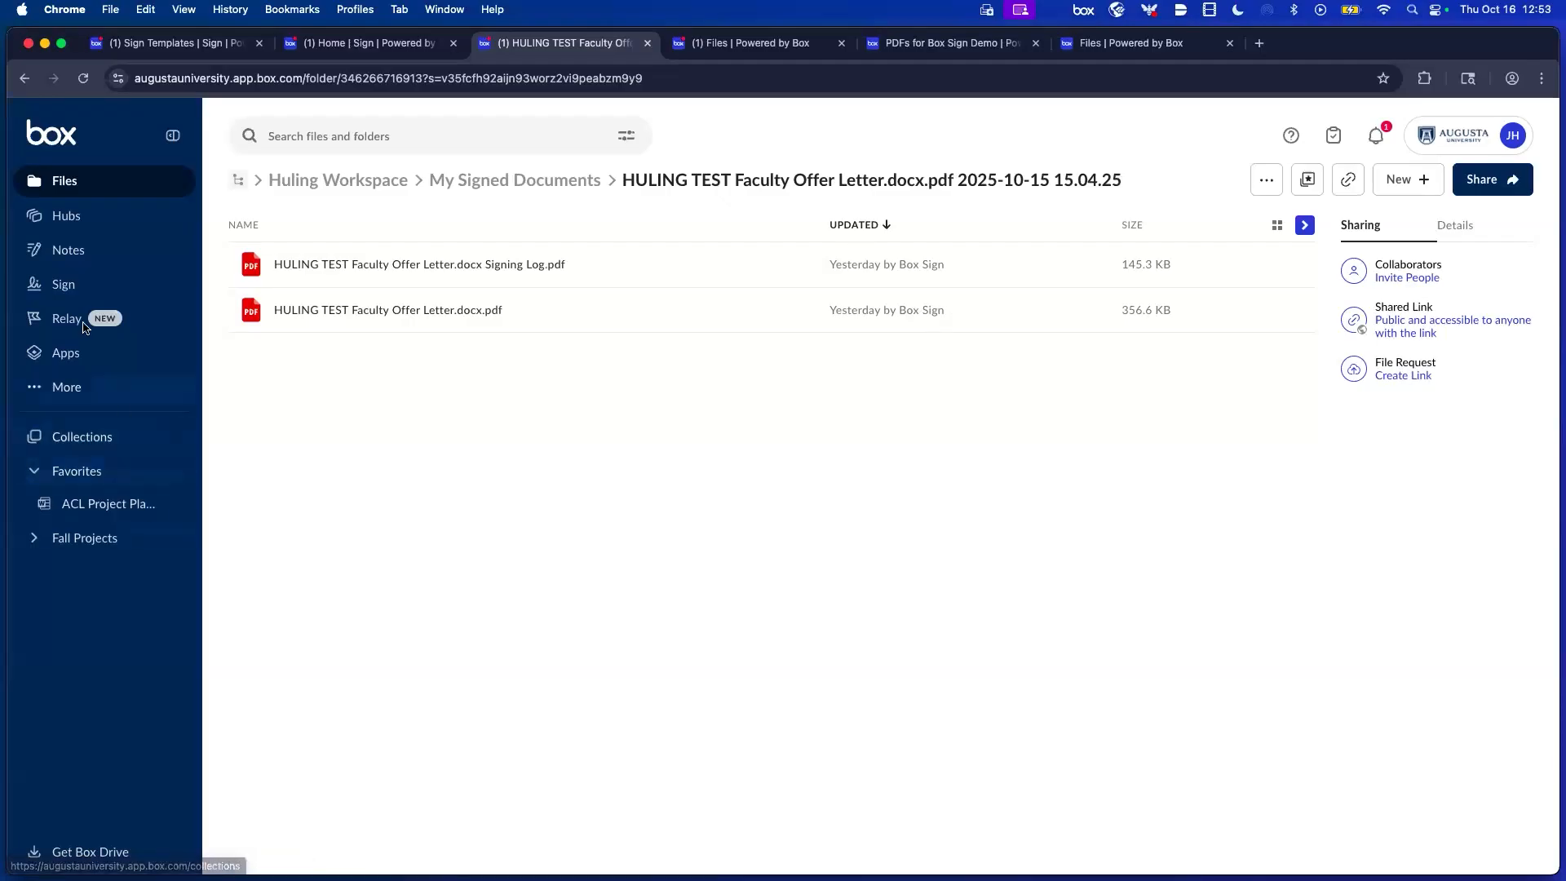
# Return to sent requests, read through the notifications list, then close it.
pyautogui.click(63, 287)
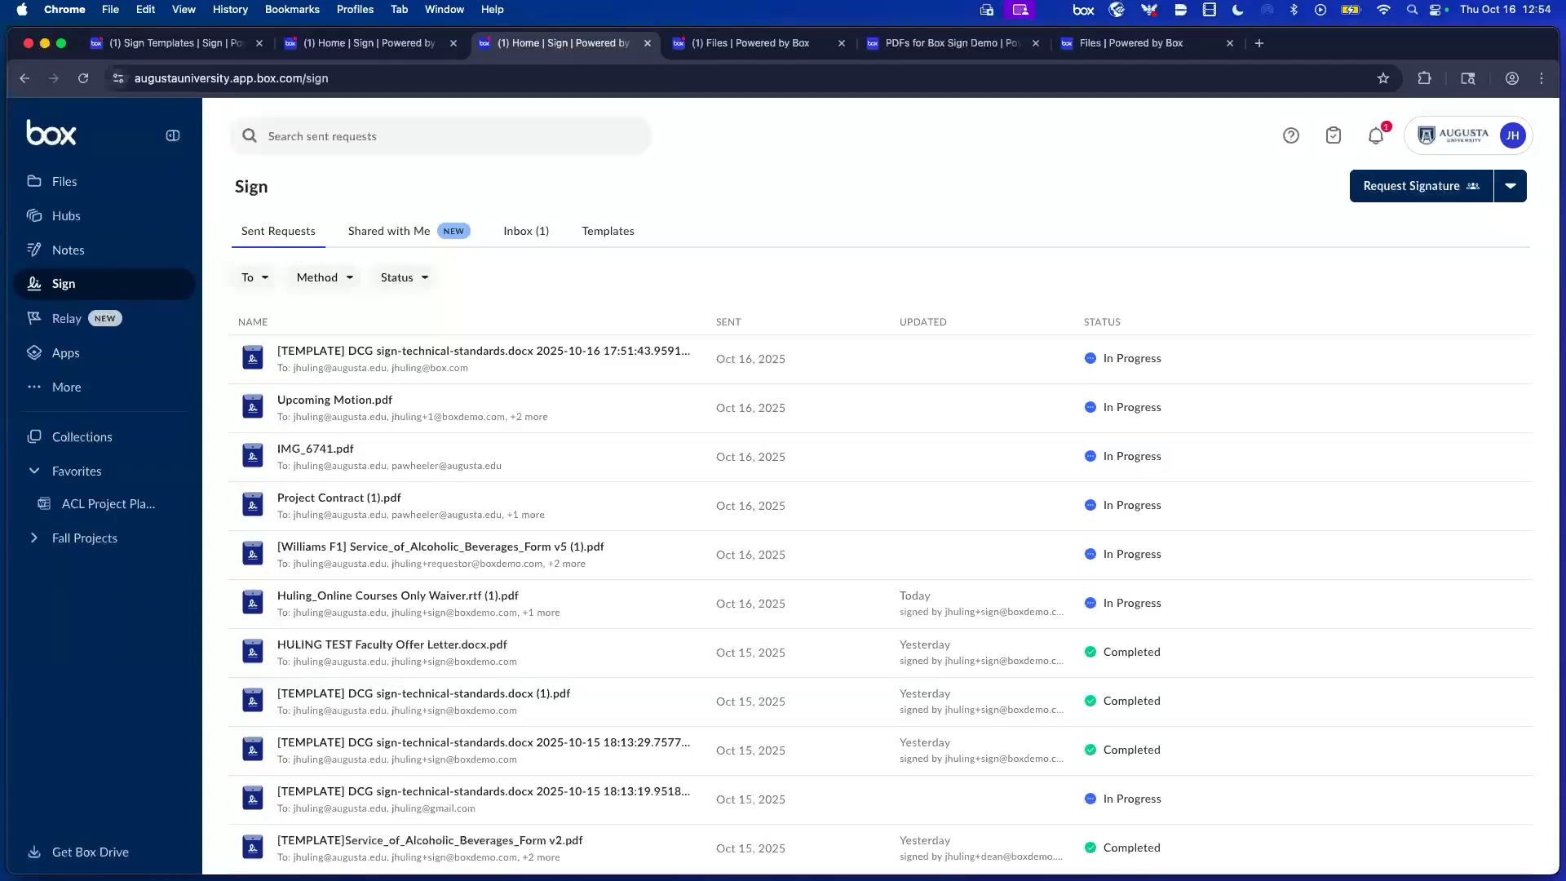
pyautogui.click(1377, 139)
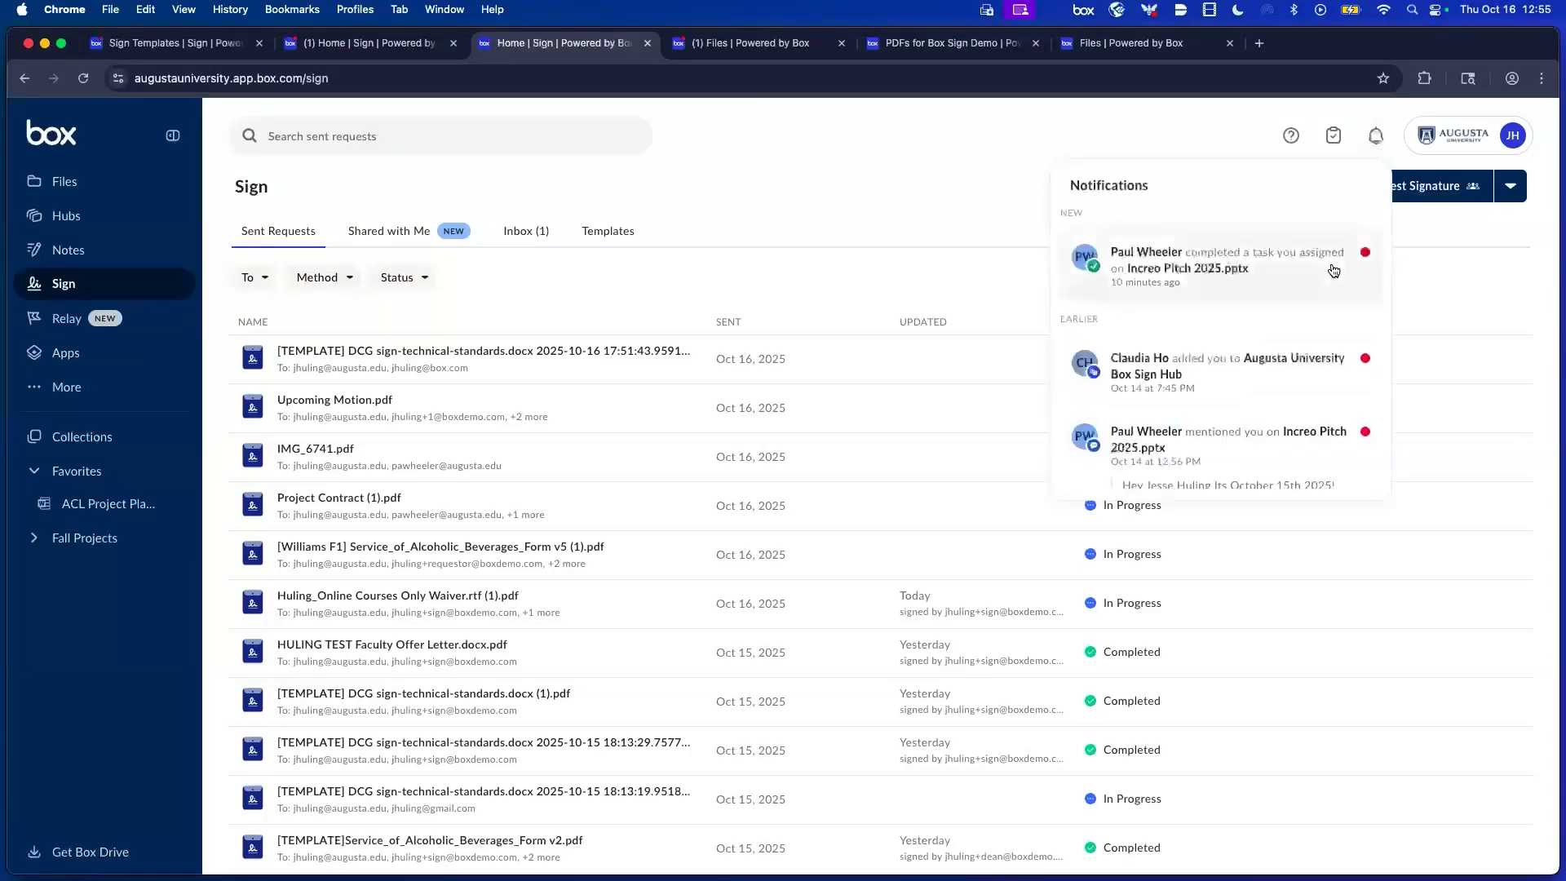
pyautogui.scroll(-4, 1334, 274)
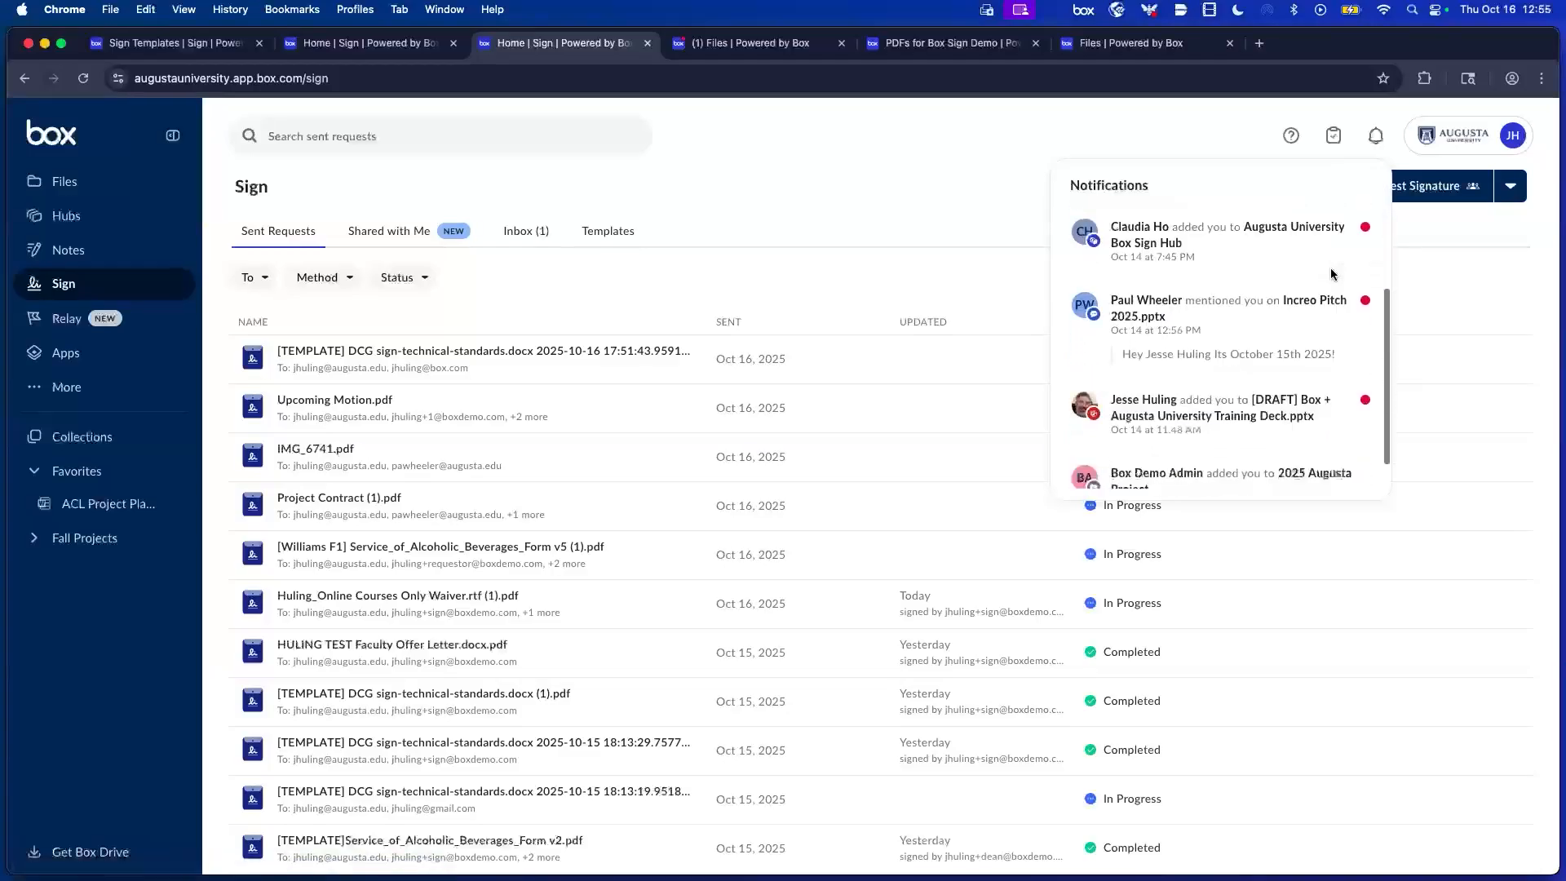
pyautogui.scroll(5, 1334, 275)
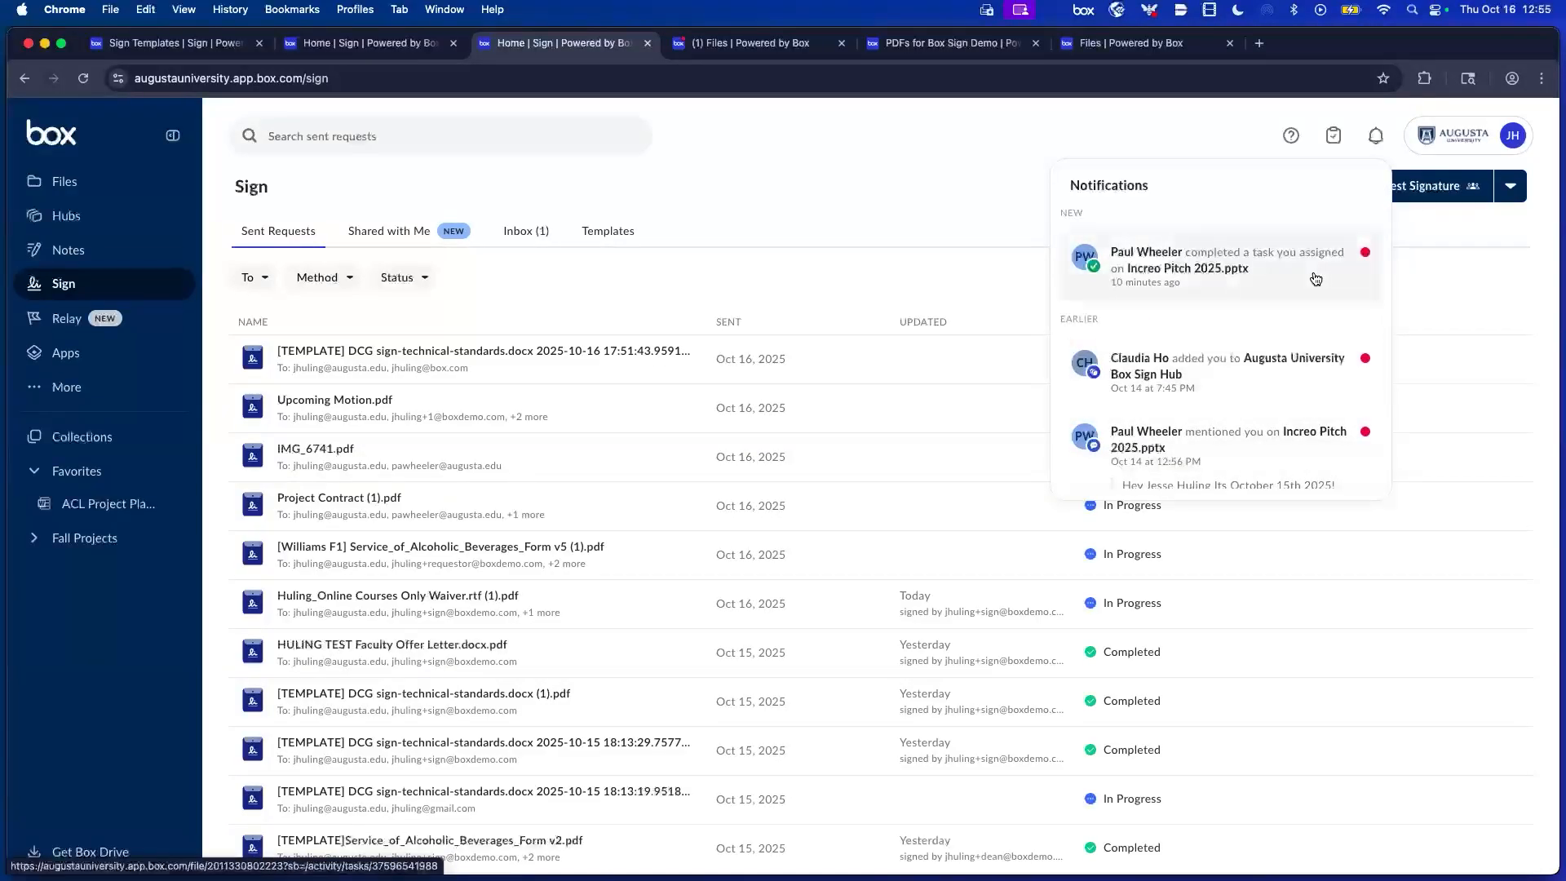
pyautogui.click(990, 154)
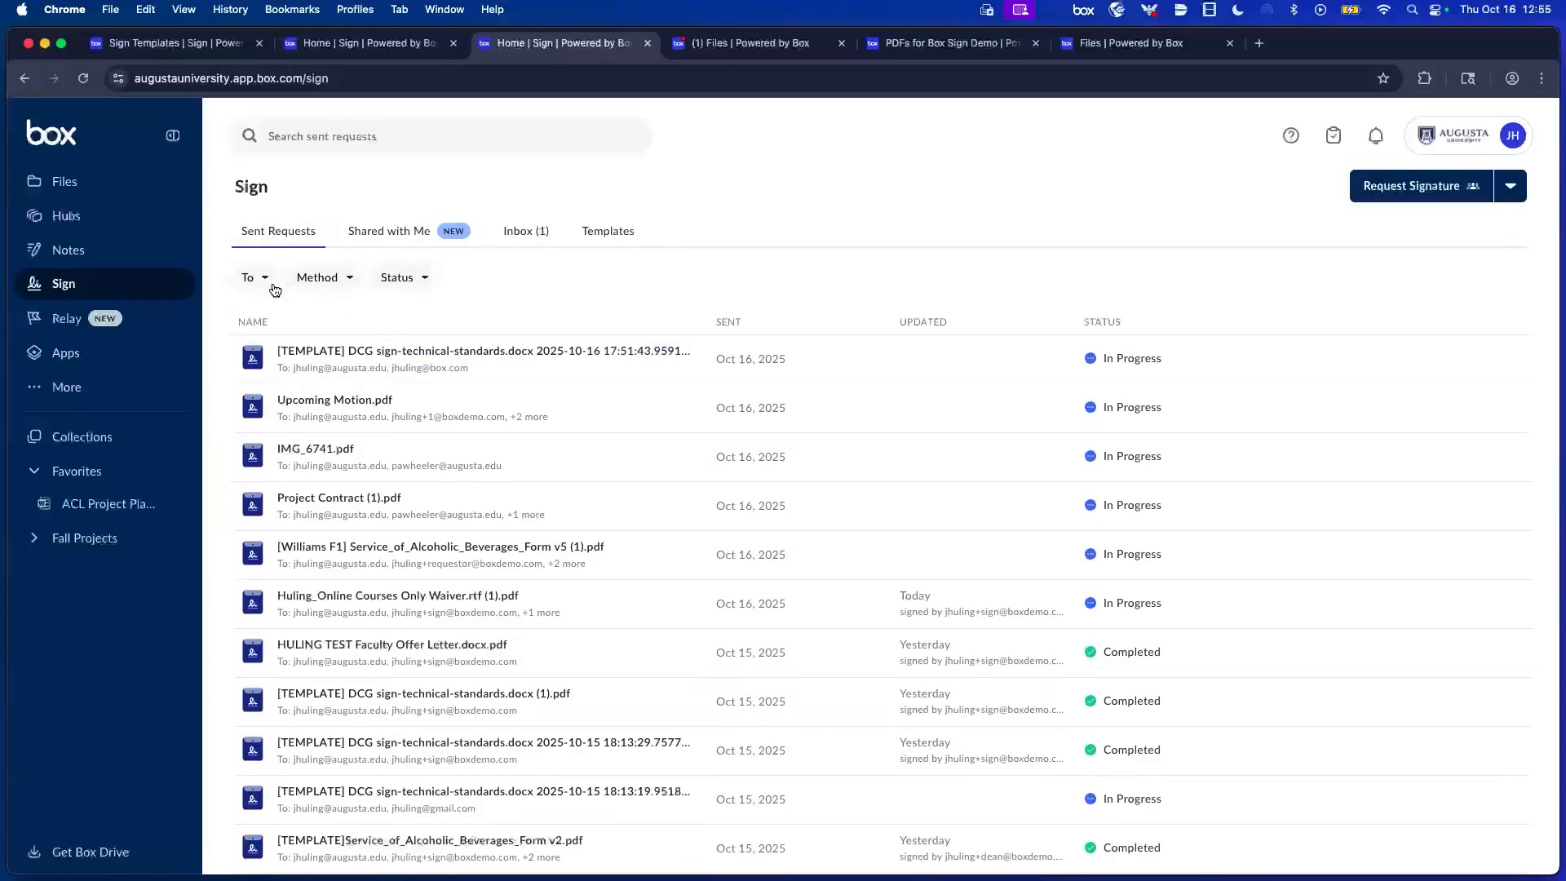
# Filter sent requests to Declined status, showing the two Provost absence requests, then open Templates.
pyautogui.click(265, 279)
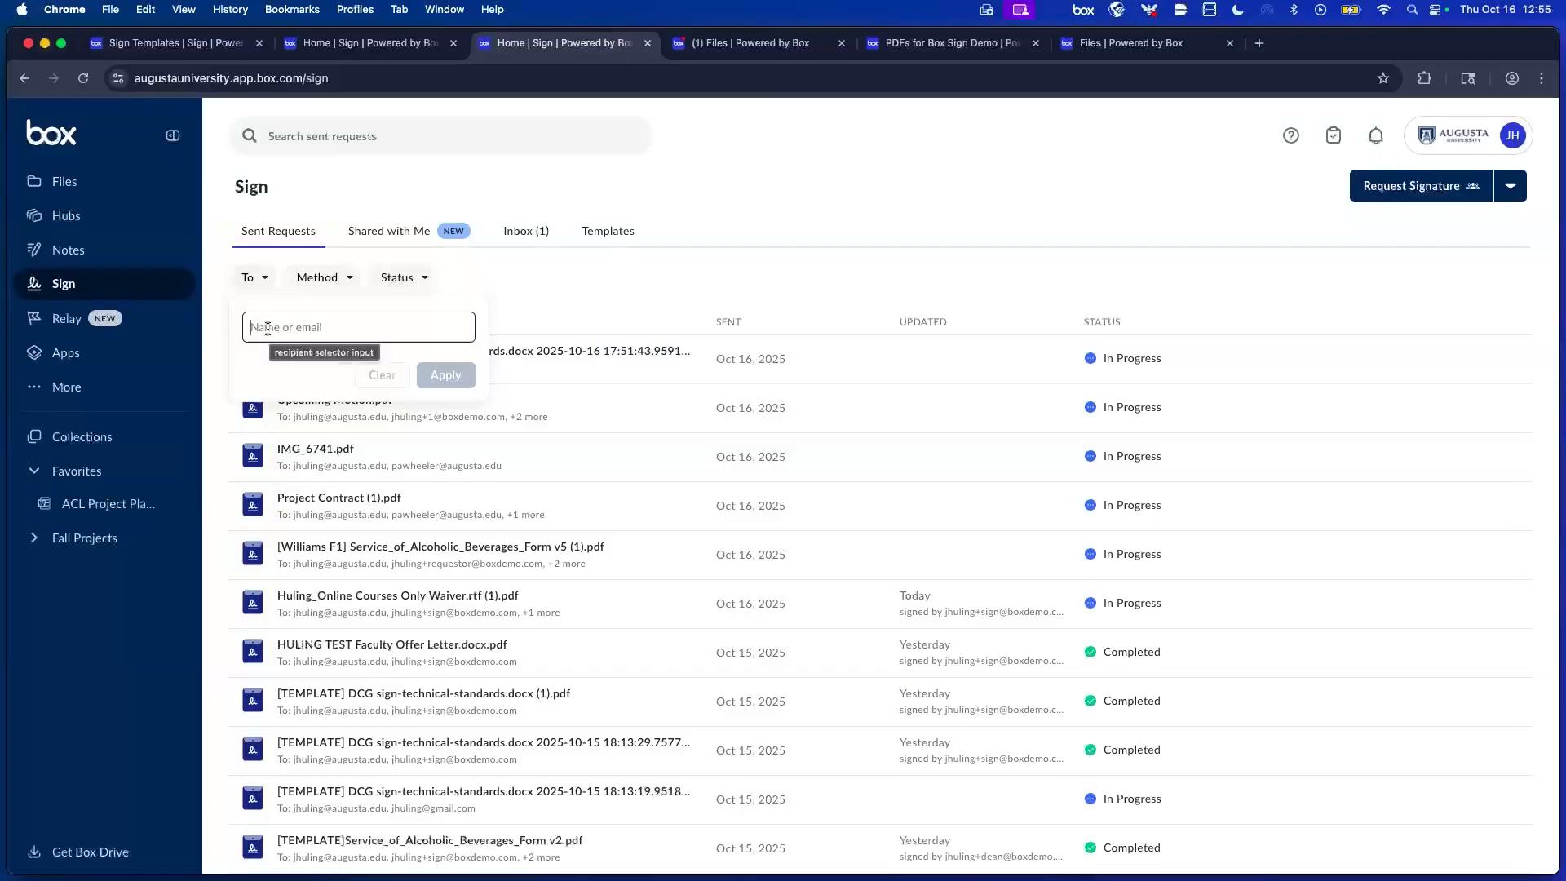
pyautogui.click(338, 278)
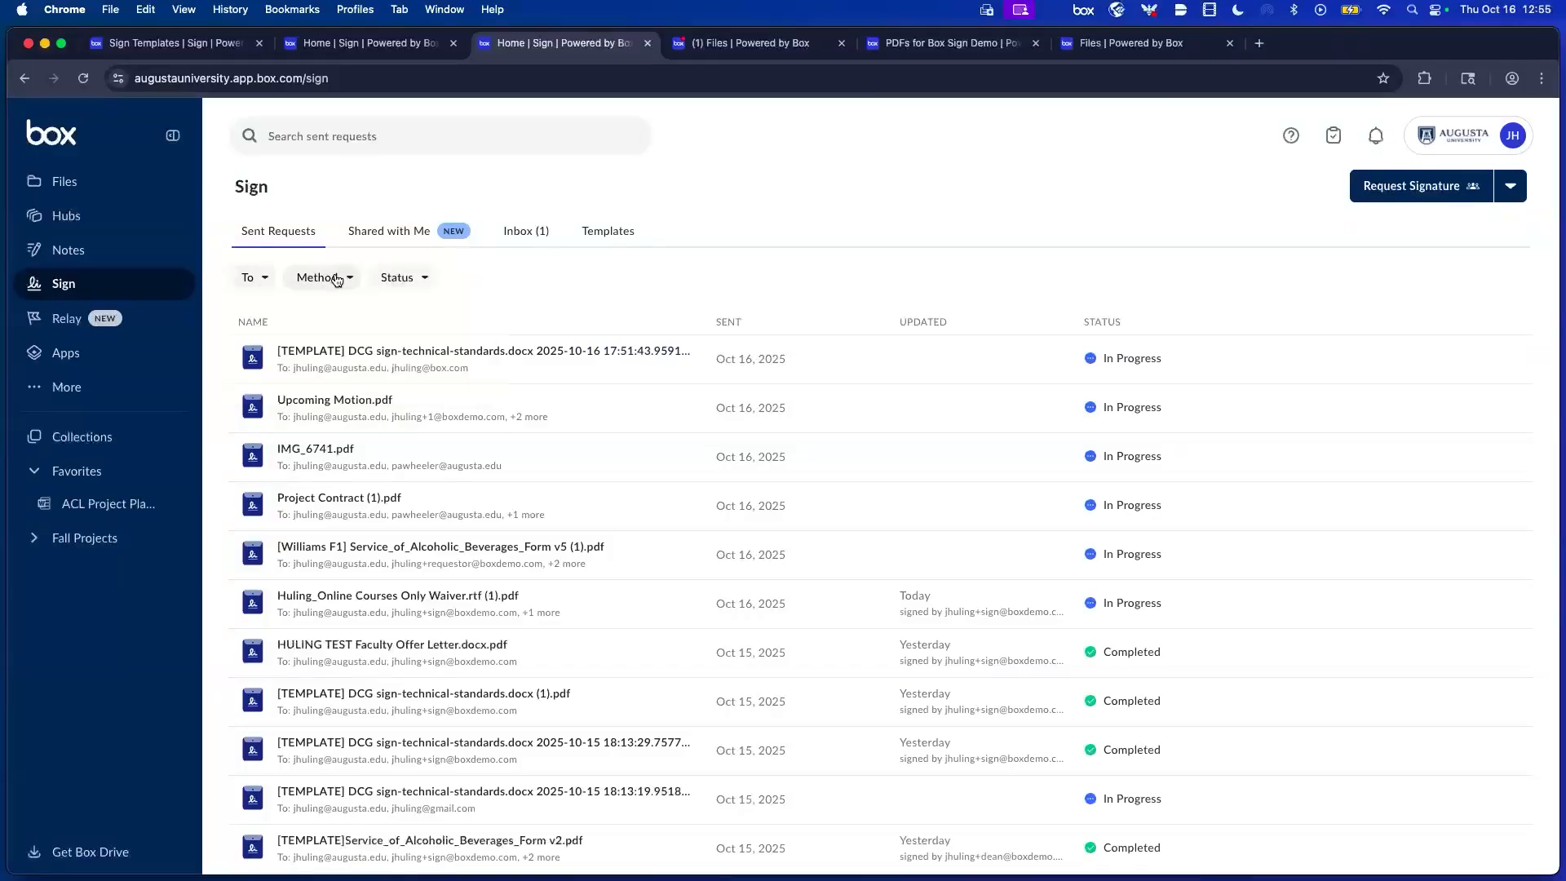
pyautogui.click(413, 280)
pyautogui.click(415, 279)
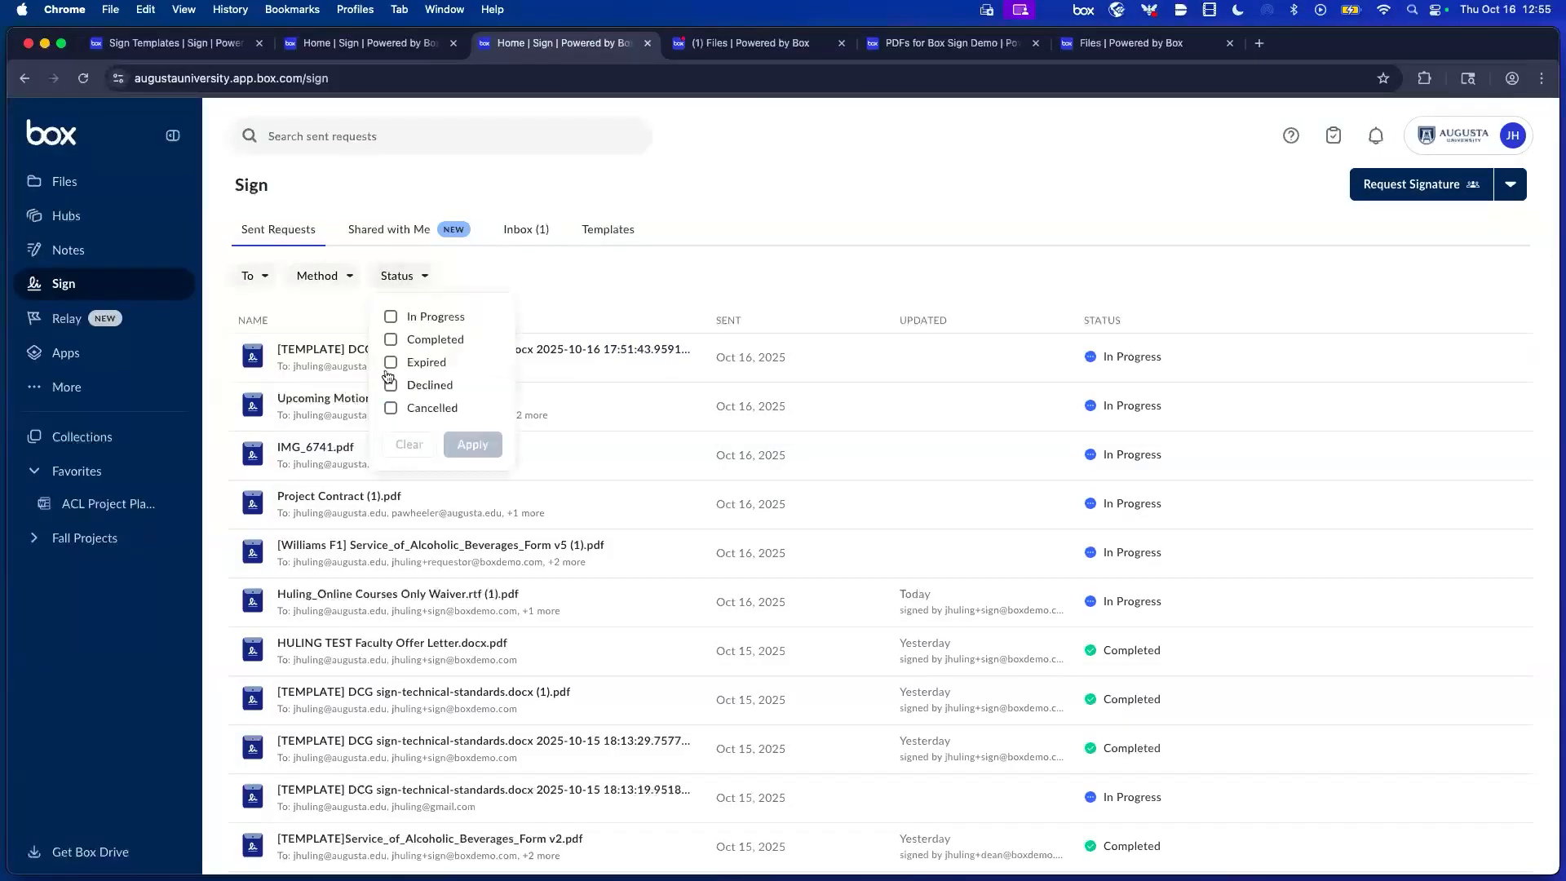
pyautogui.click(399, 394)
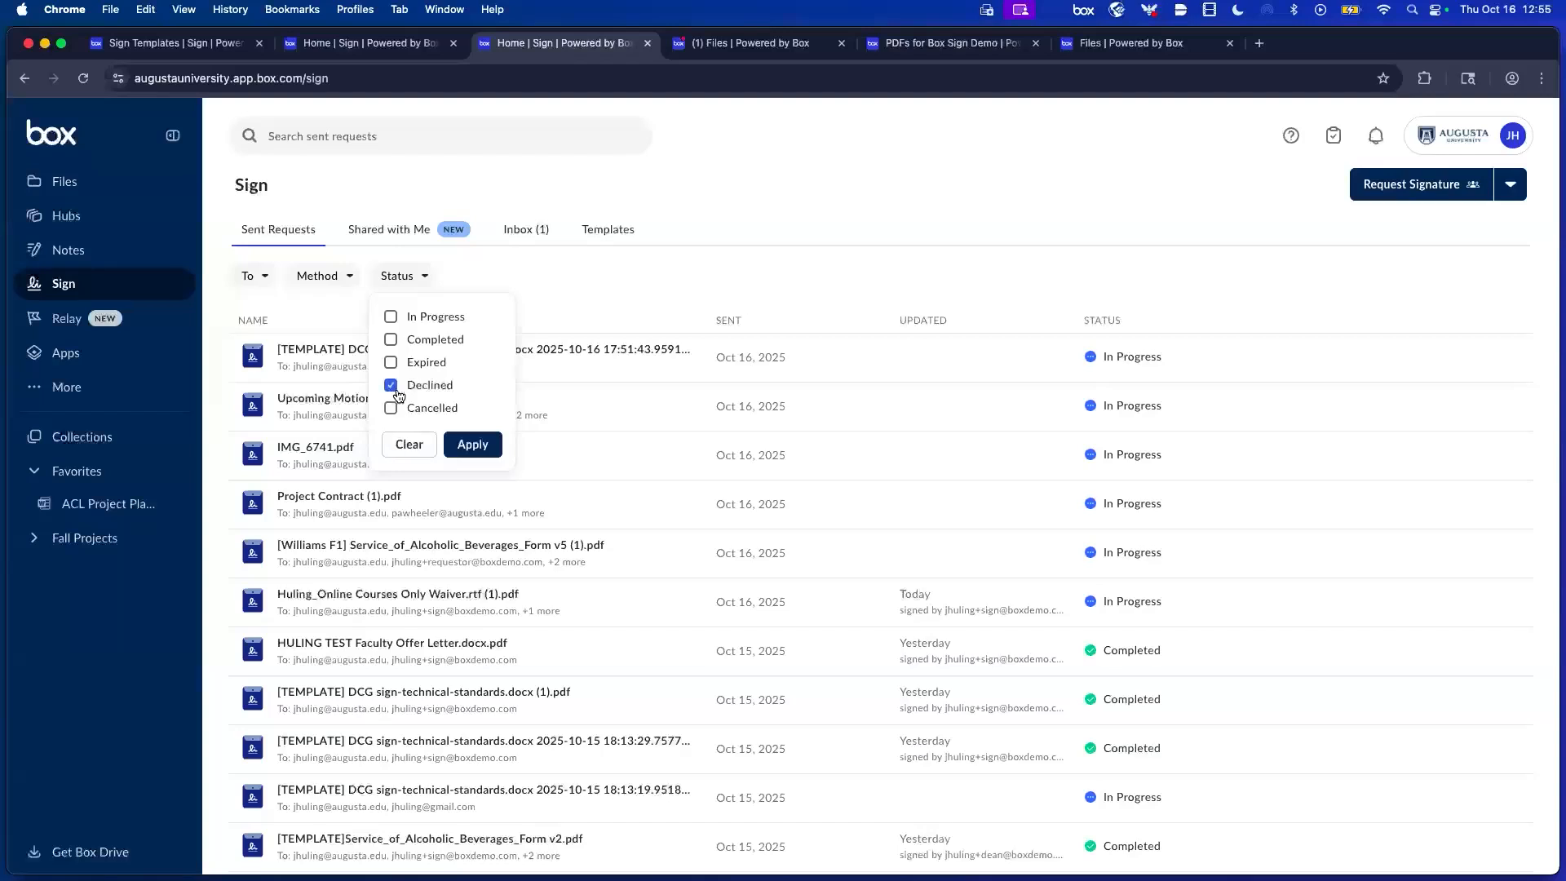
pyautogui.click(490, 449)
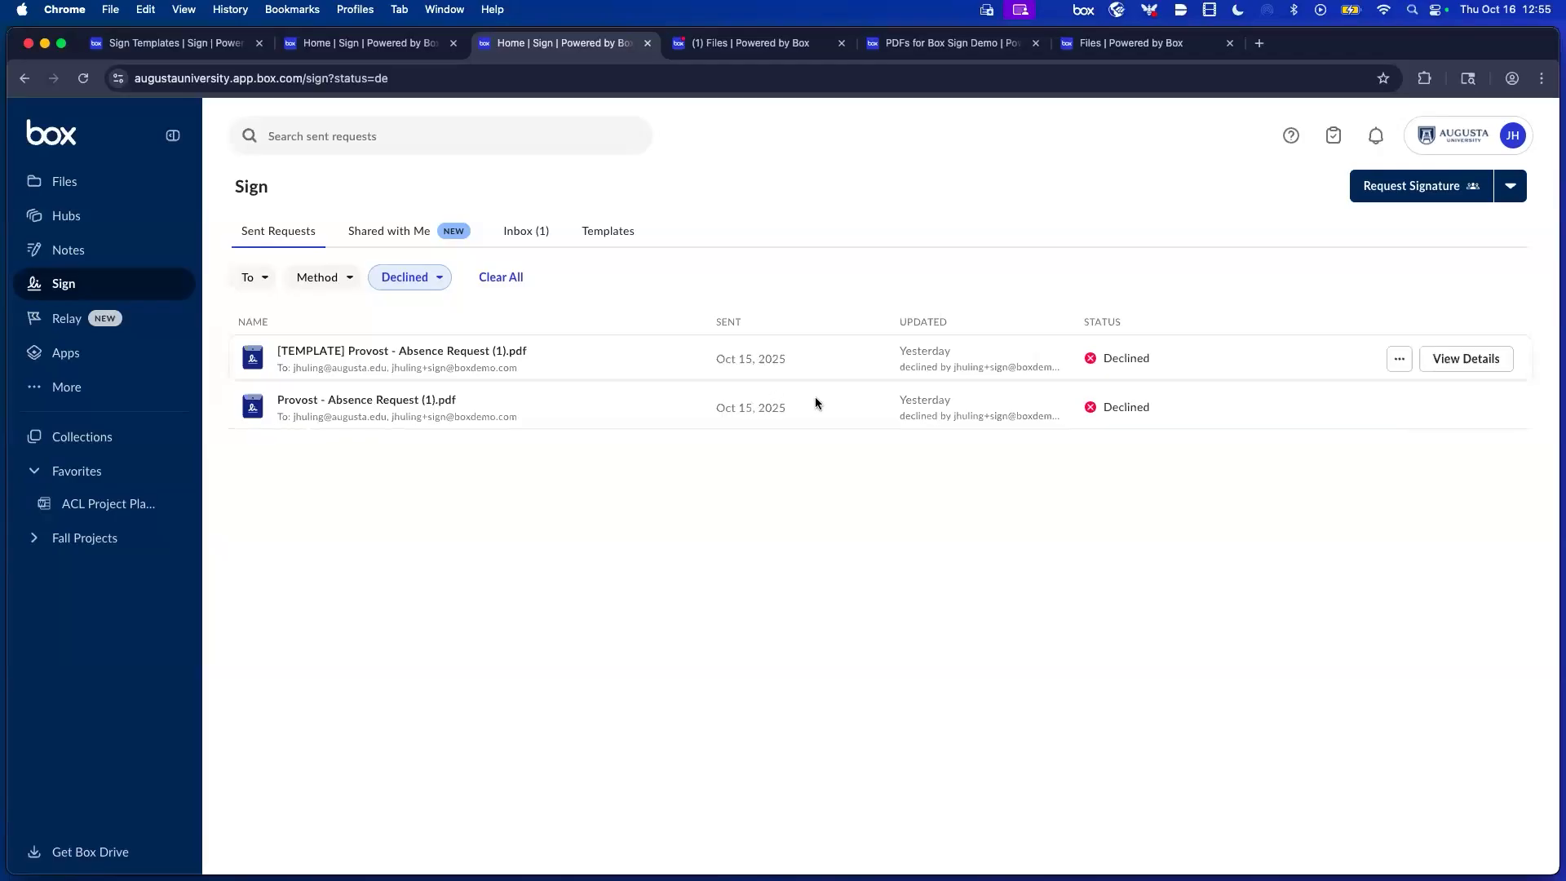
pyautogui.click(598, 235)
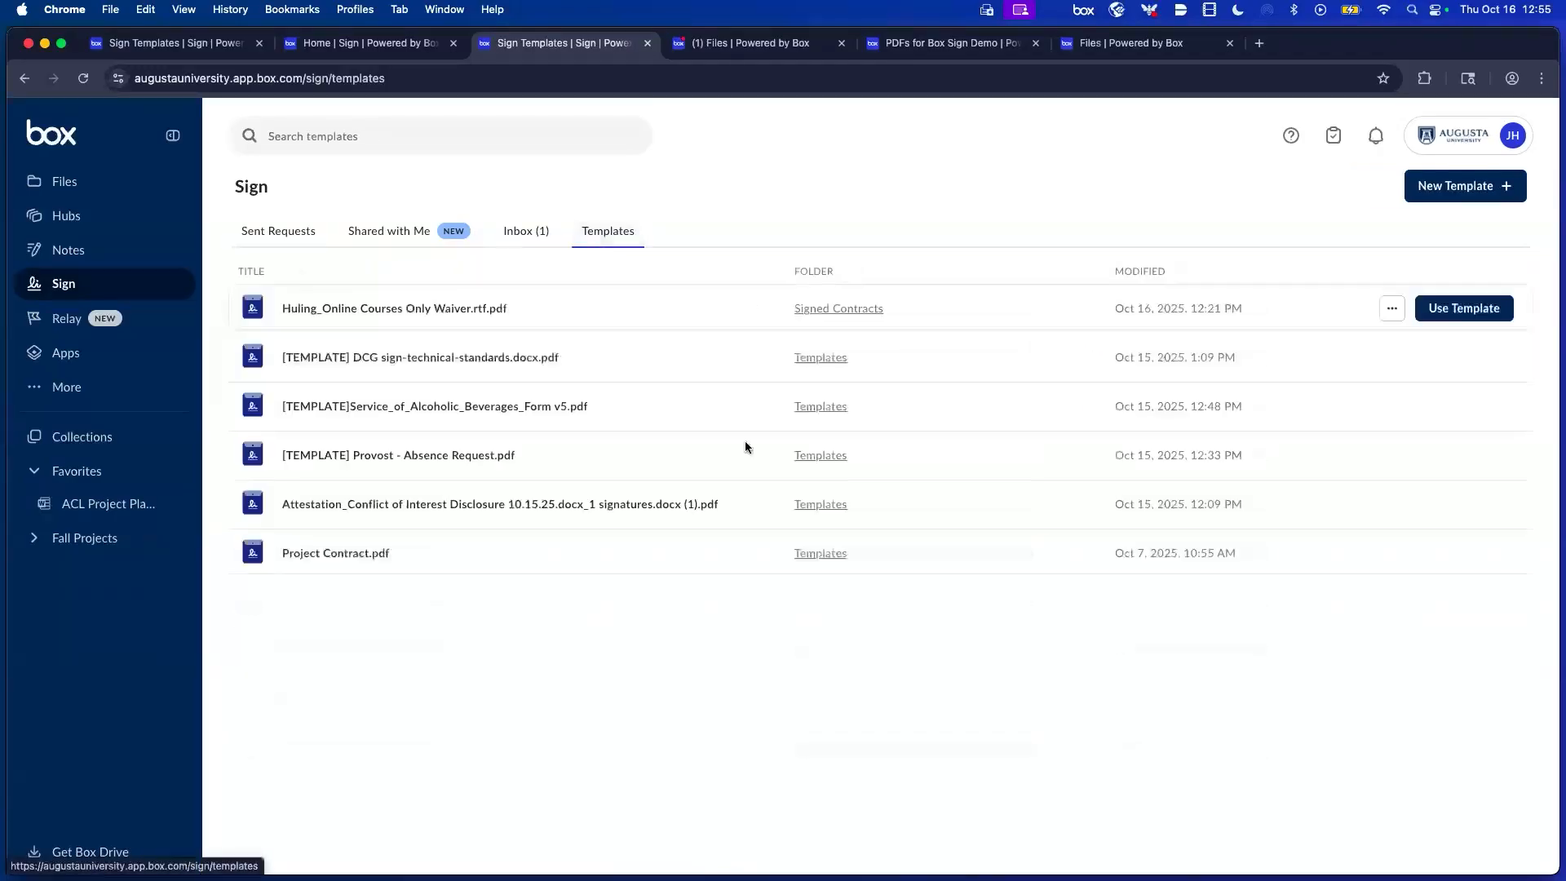
# Open the DCG technical-standards template in the editor, then exit it discarding changes.
pyautogui.click(1399, 359)
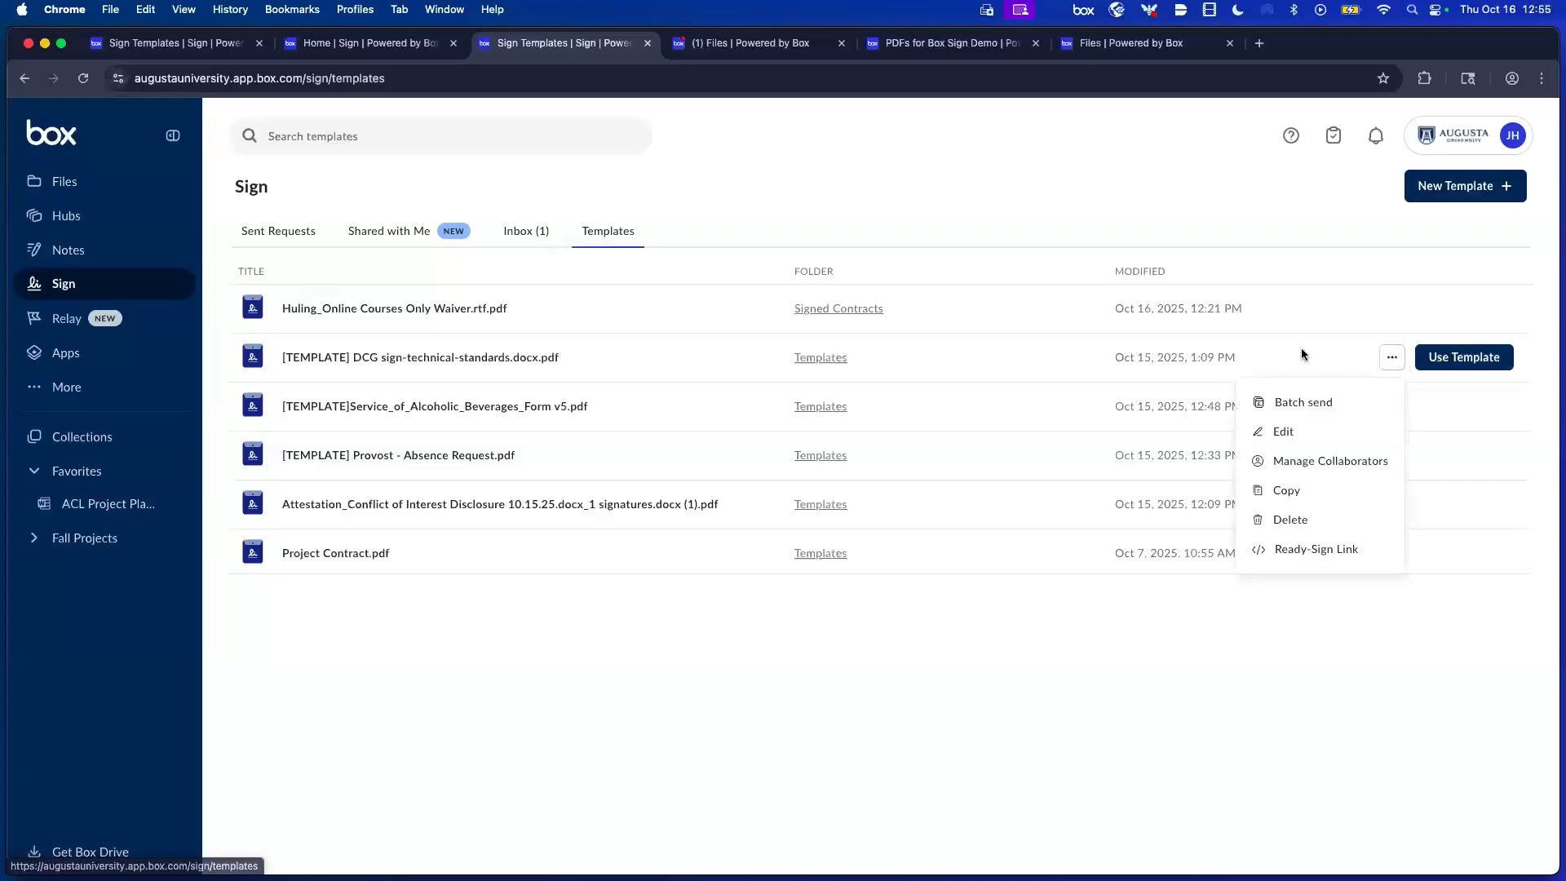
pyautogui.click(1279, 433)
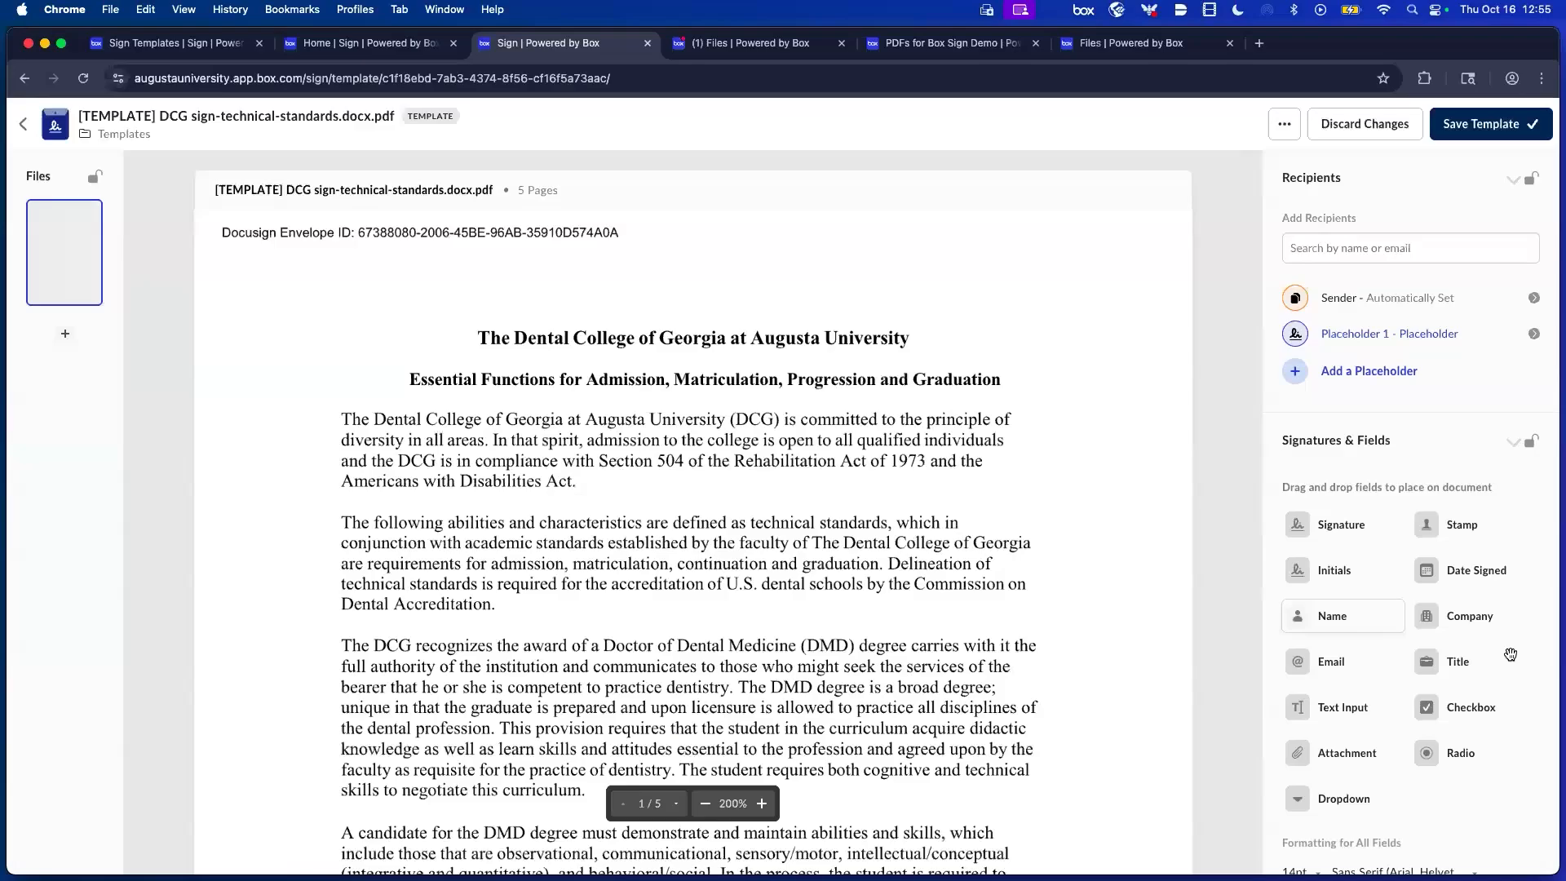
pyautogui.scroll(-5, 1511, 654)
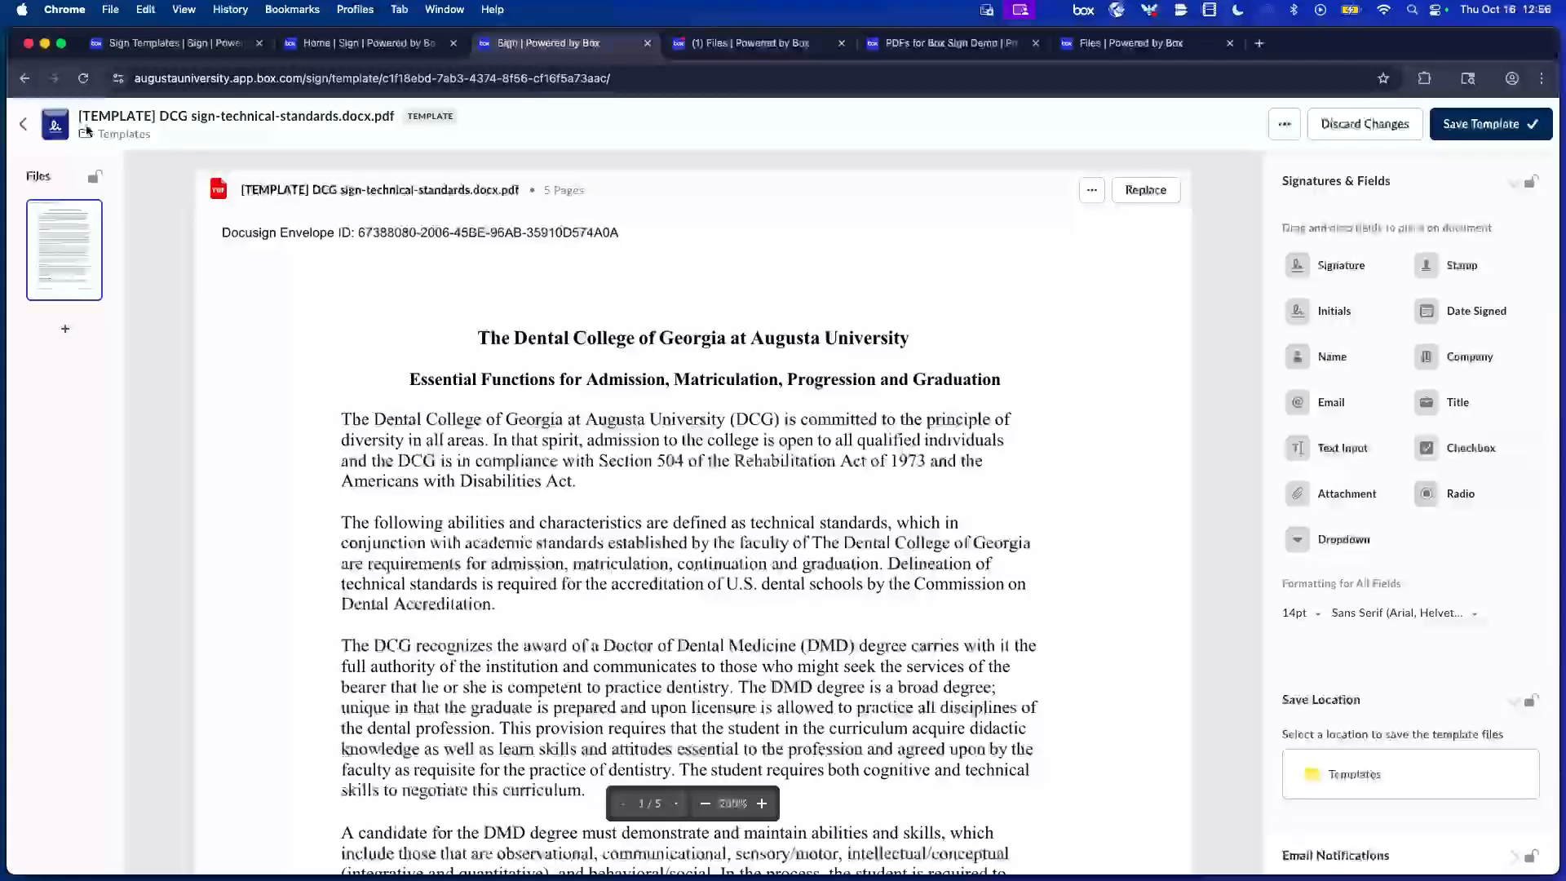
pyautogui.click(25, 125)
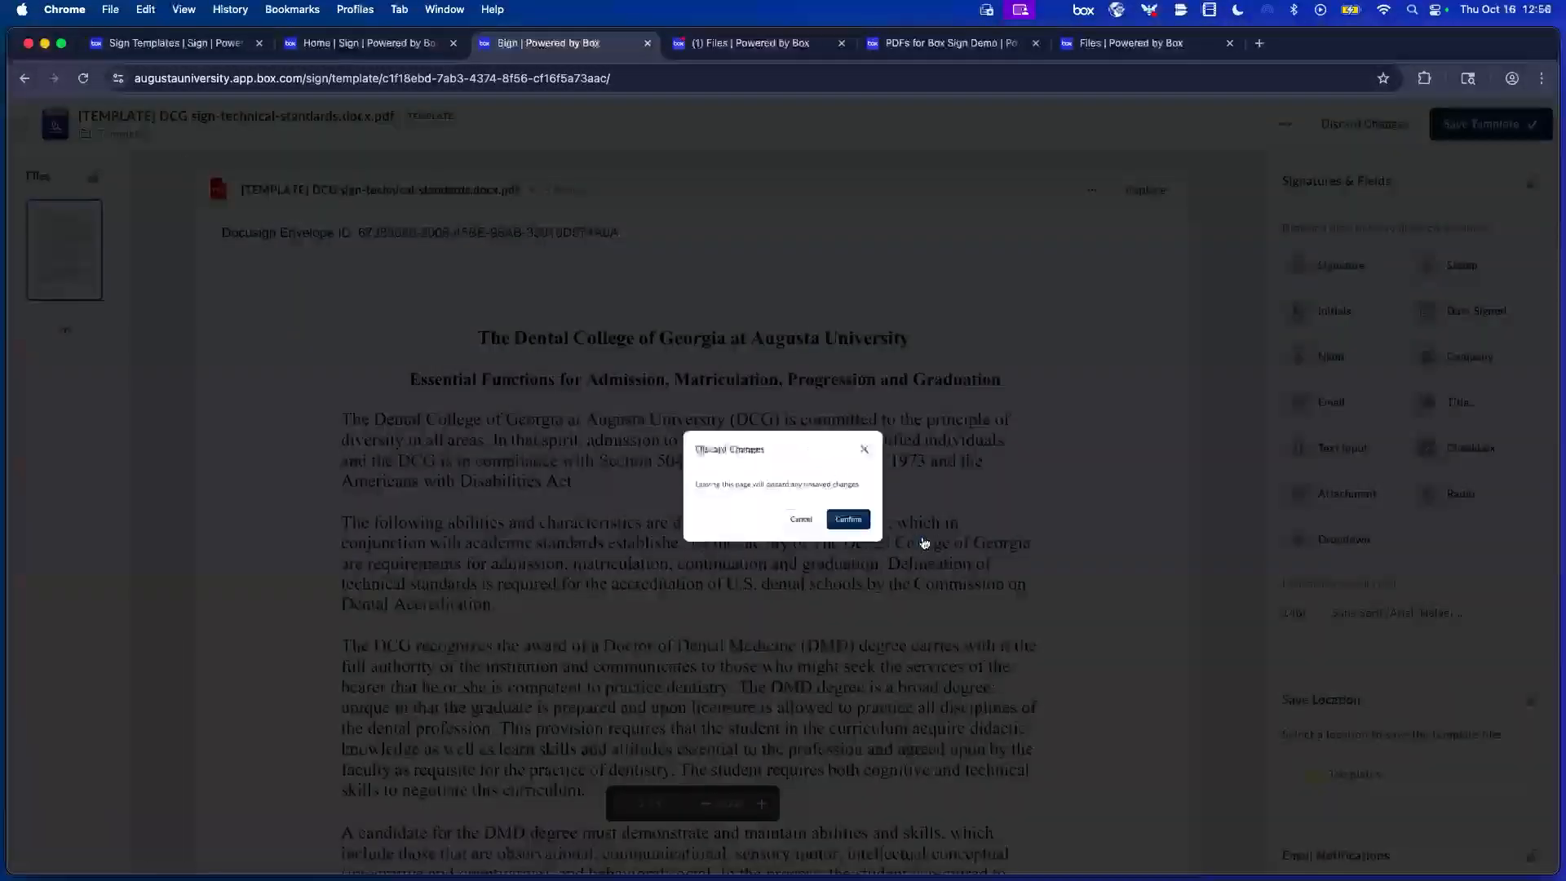
pyautogui.click(890, 540)
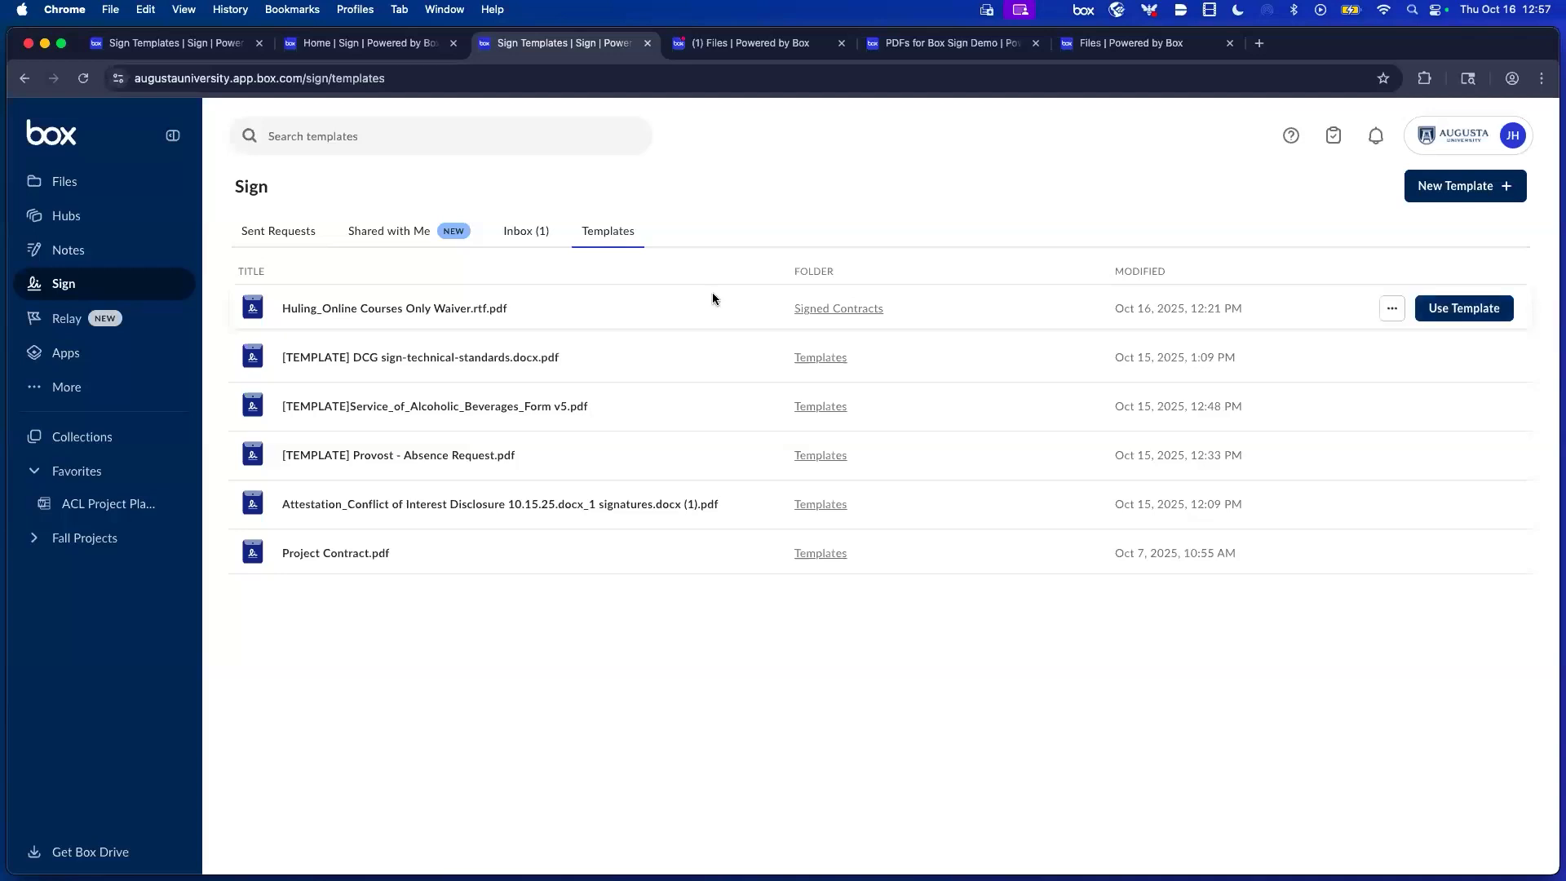
# Open the Huling_Online Courses Only Waiver template for editing and scroll through its fields.
pyautogui.click(1392, 308)
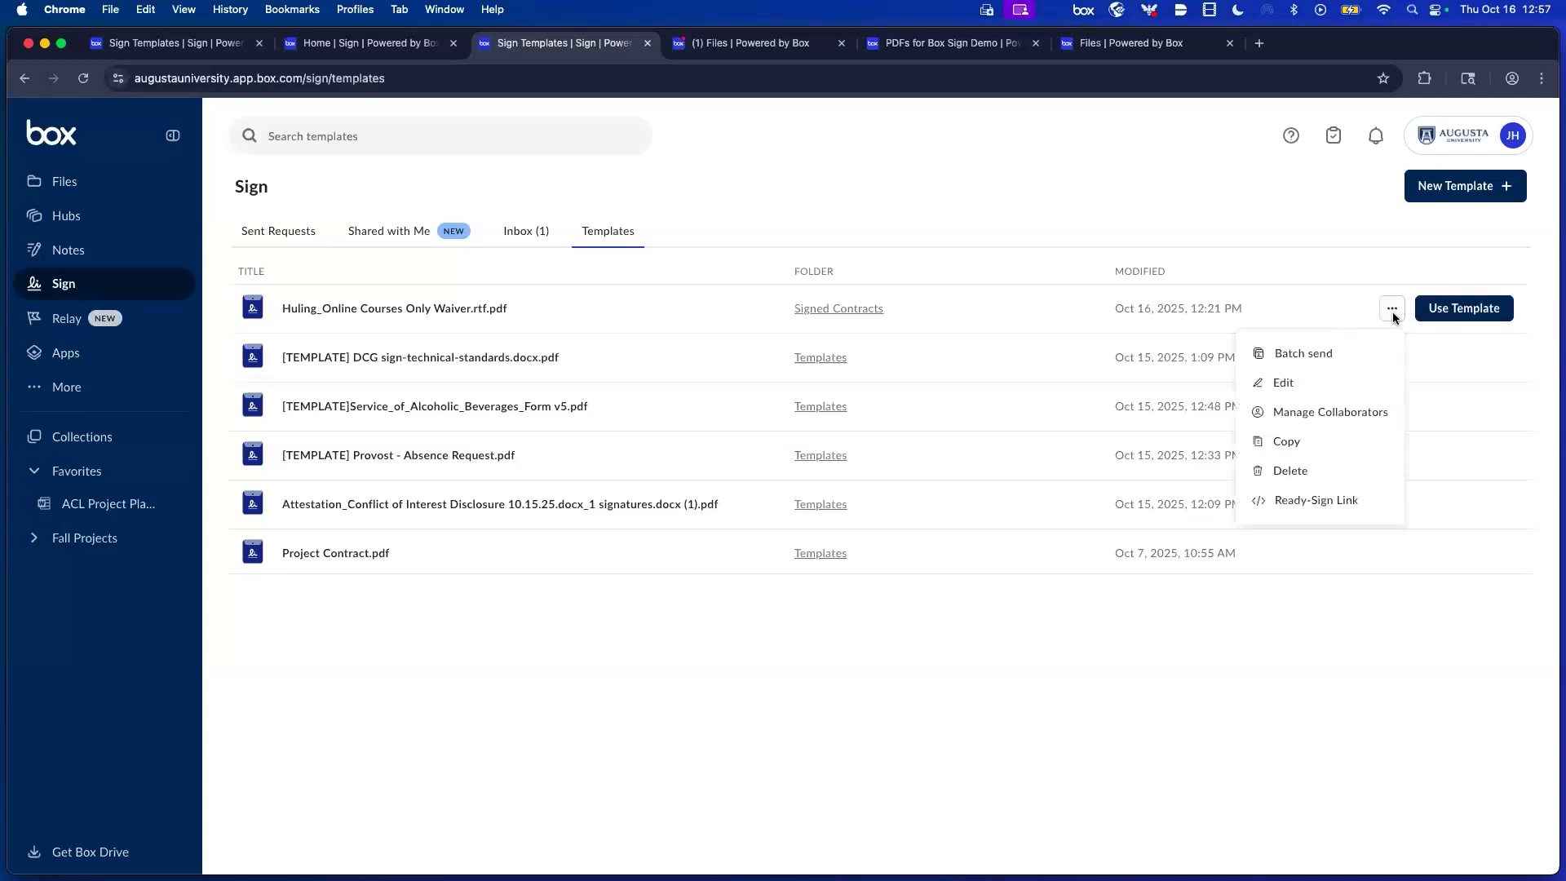
pyautogui.click(1275, 393)
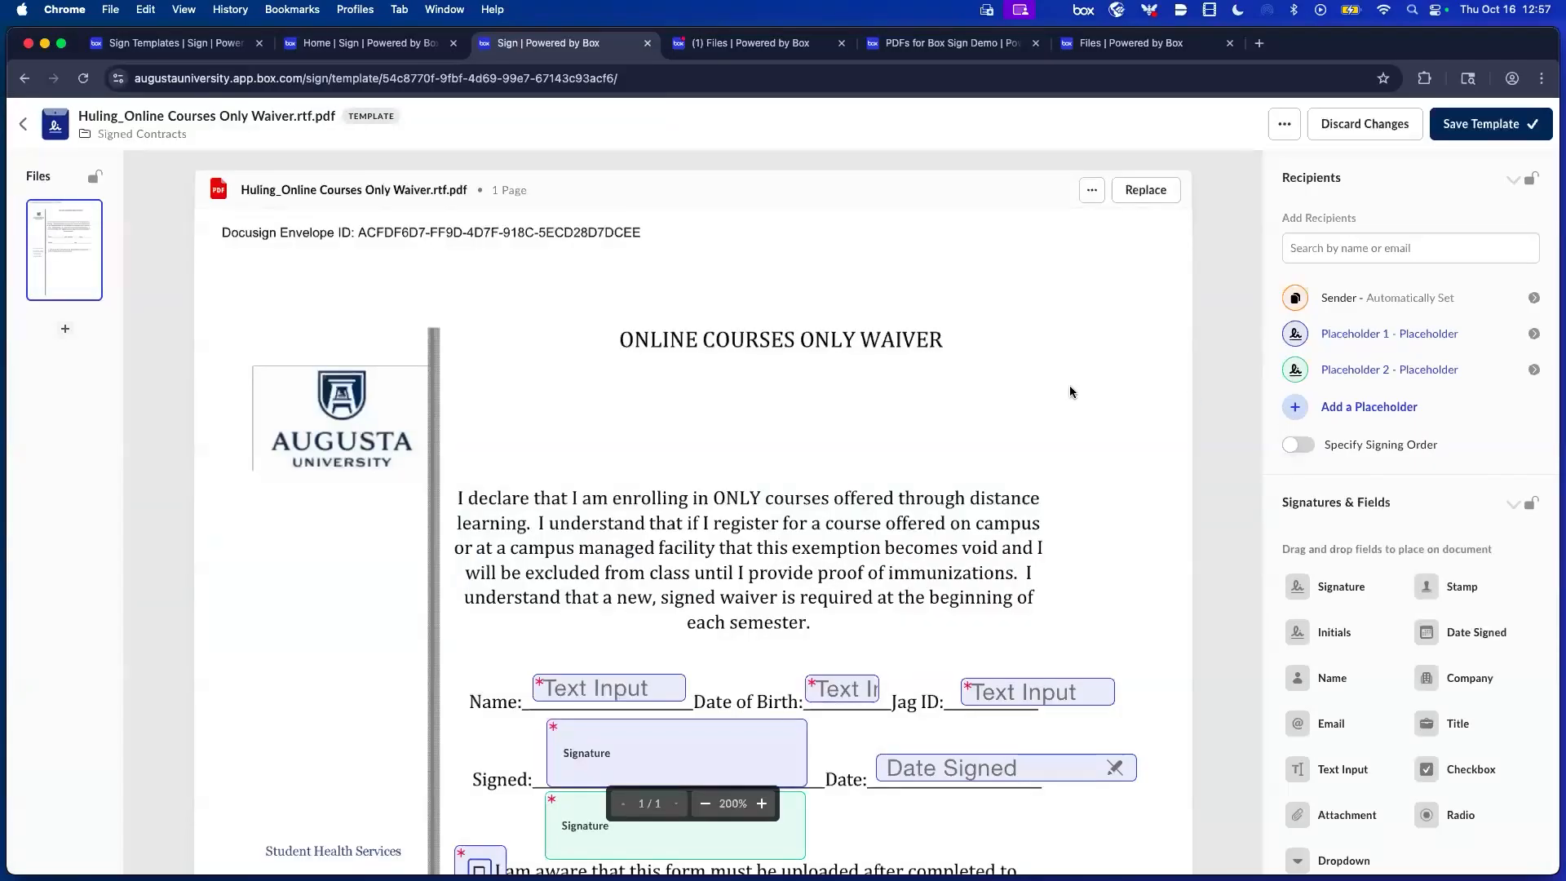
pyautogui.scroll(-3, 1070, 390)
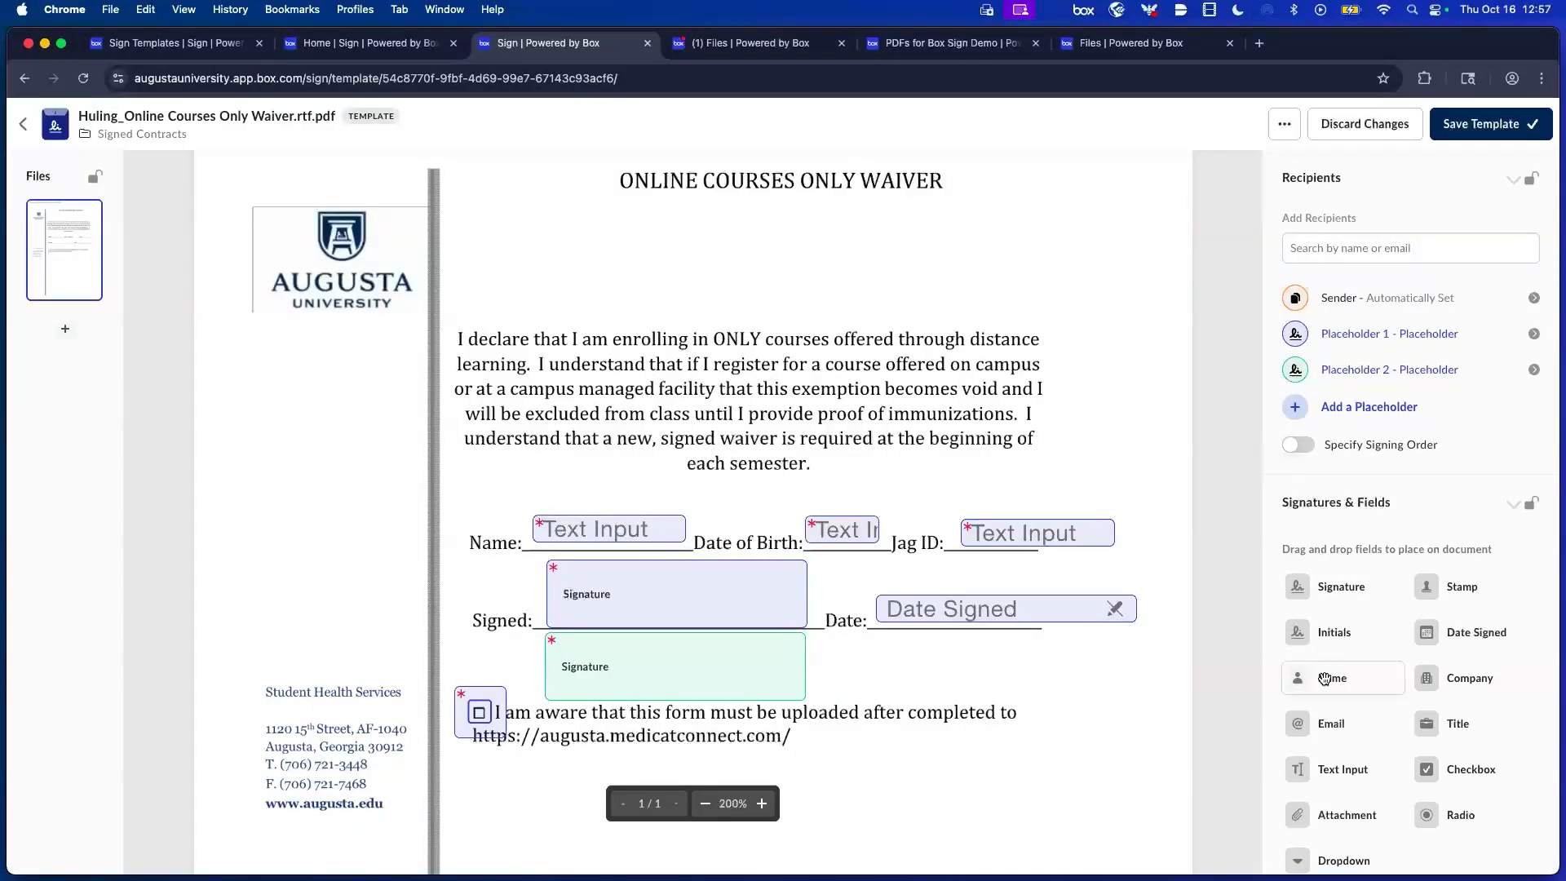
pyautogui.scroll(-3, 1124, 739)
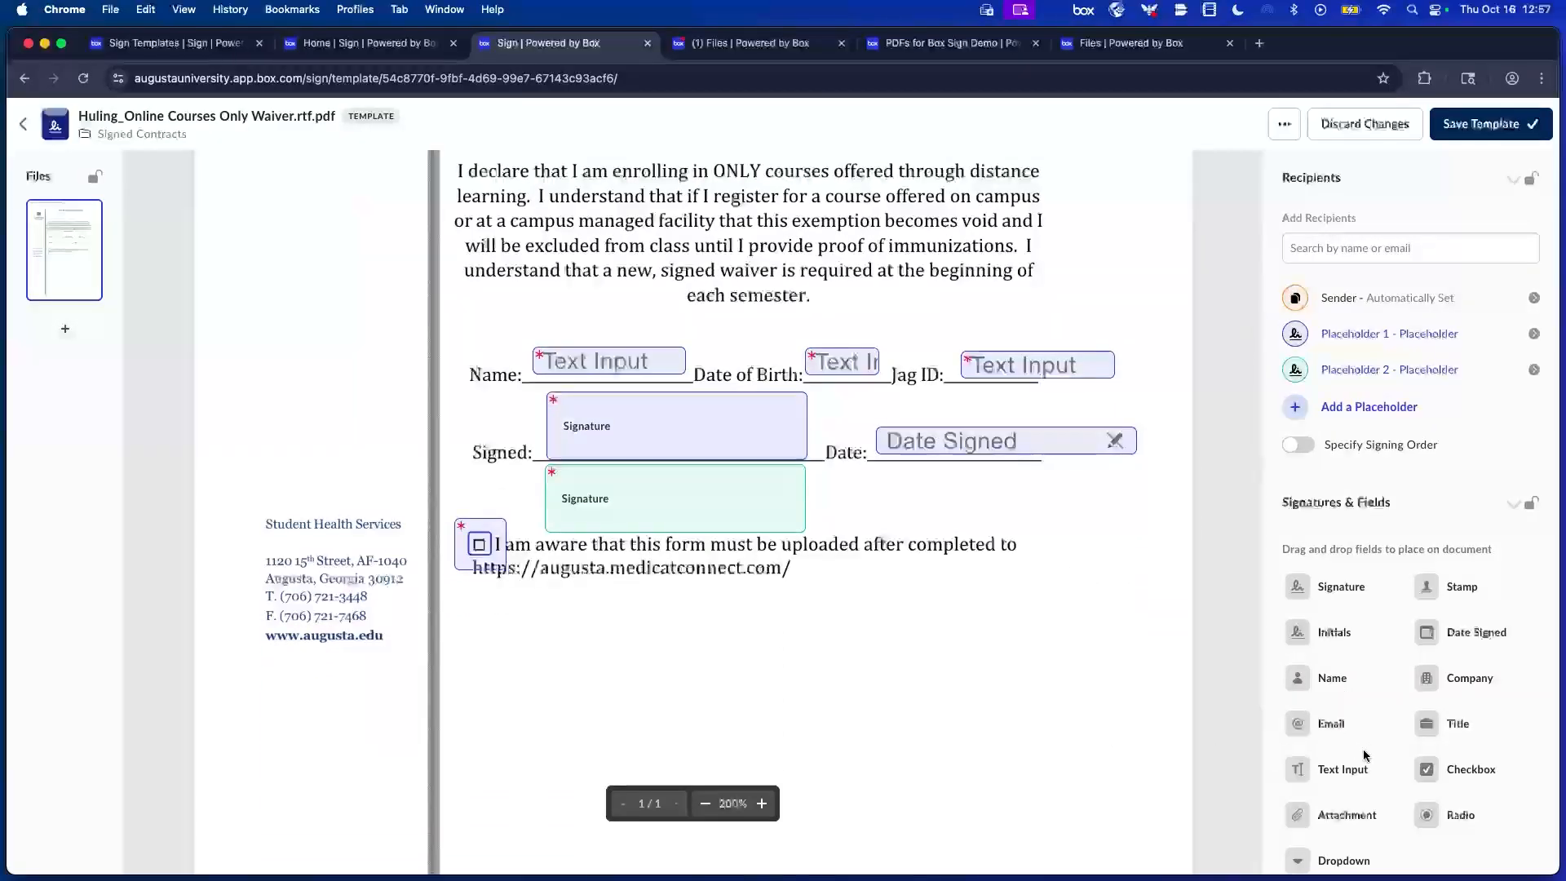
# Place a Text Input field below the medicatconnect URL line and name it 'Last name'.
pyautogui.moveTo(1353, 771); pyautogui.dragTo(949, 633)
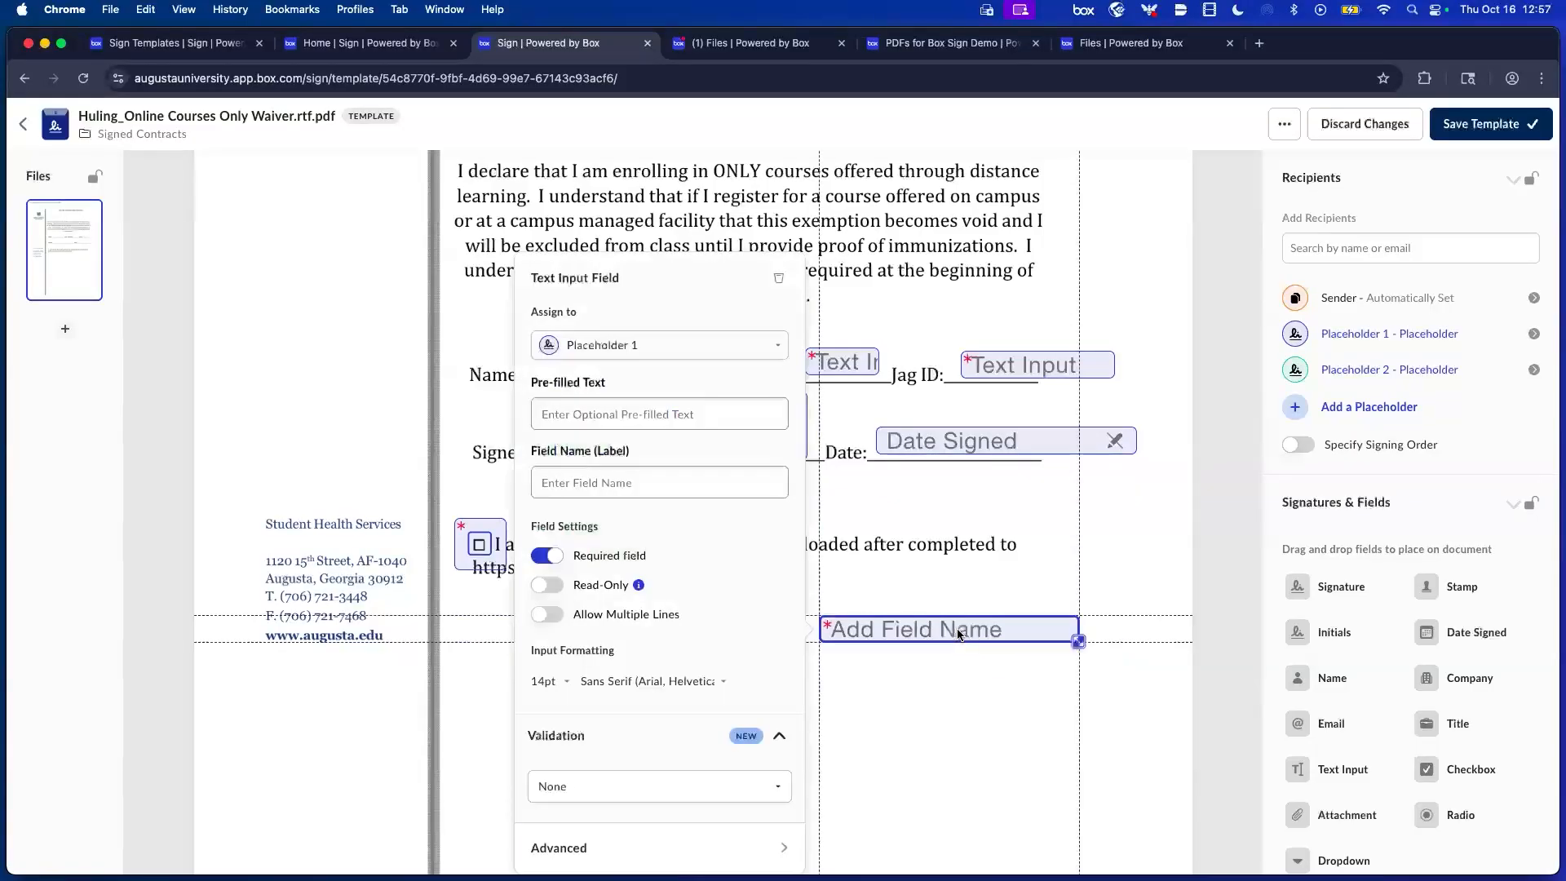
pyautogui.click(611, 483)
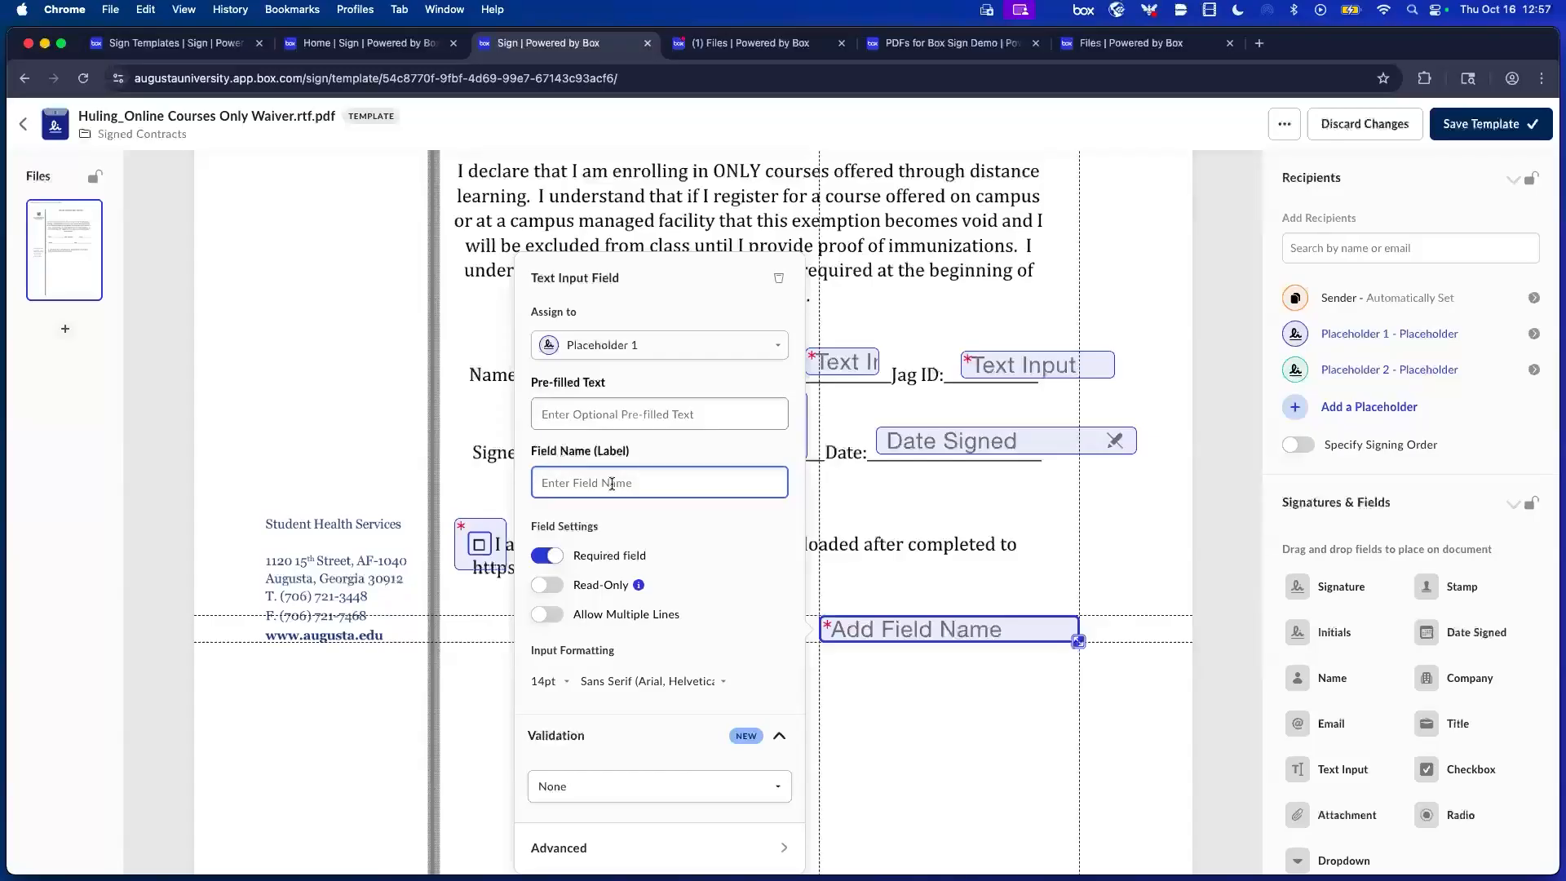
pyautogui.write('Last')
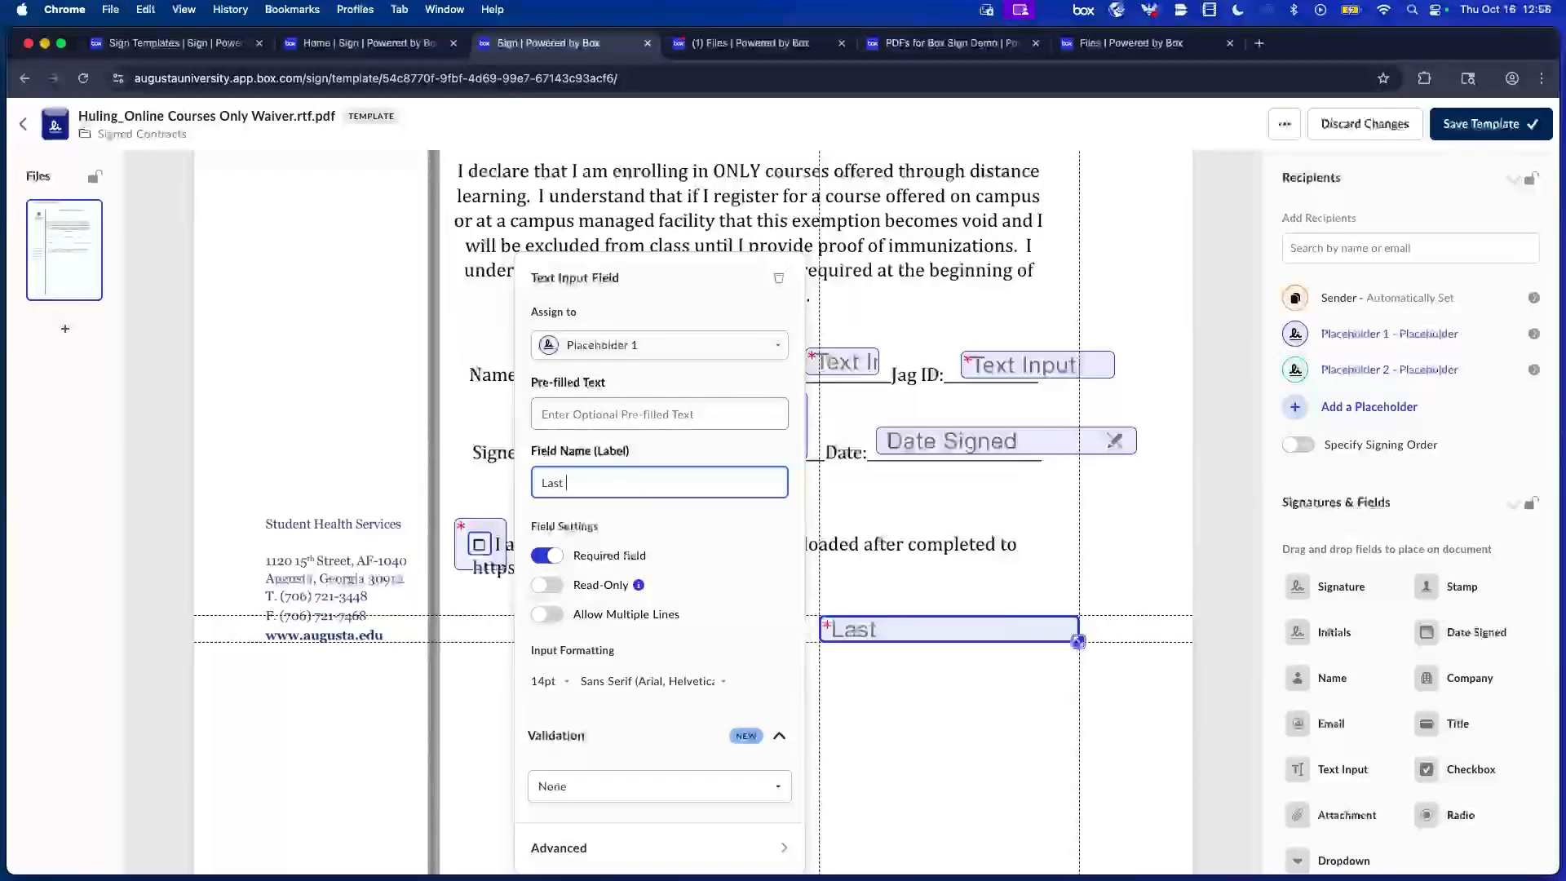
pyautogui.write(' =Na')
pyautogui.press('BackSpace')
pyautogui.press('BackSpace')
pyautogui.press('BackSpace')
pyautogui.press('BackSpace')
pyautogui.write('nam')
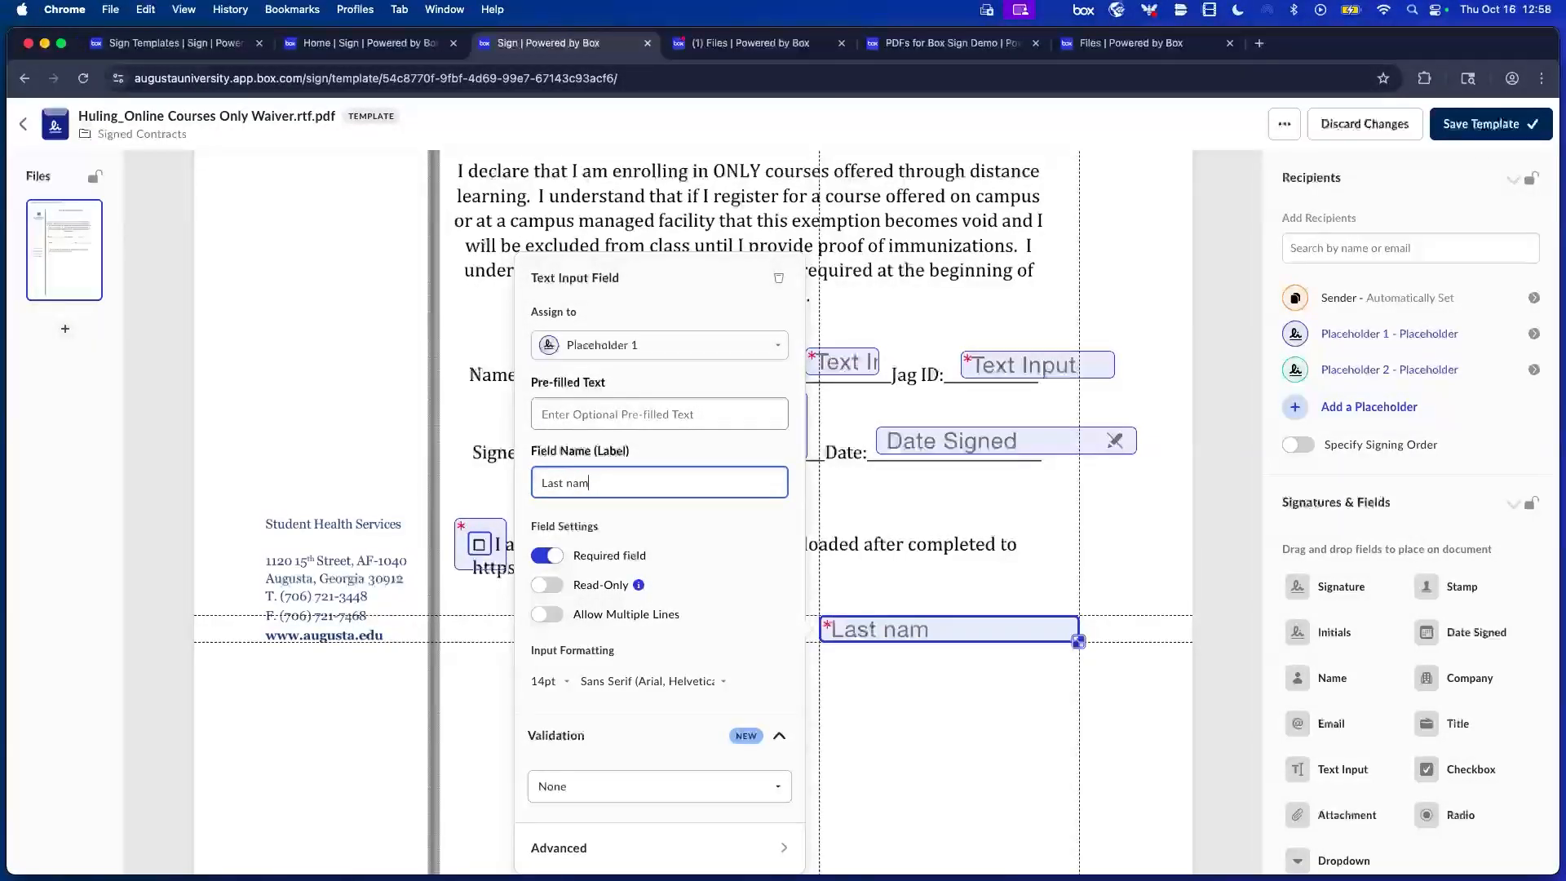
pyautogui.write('e')
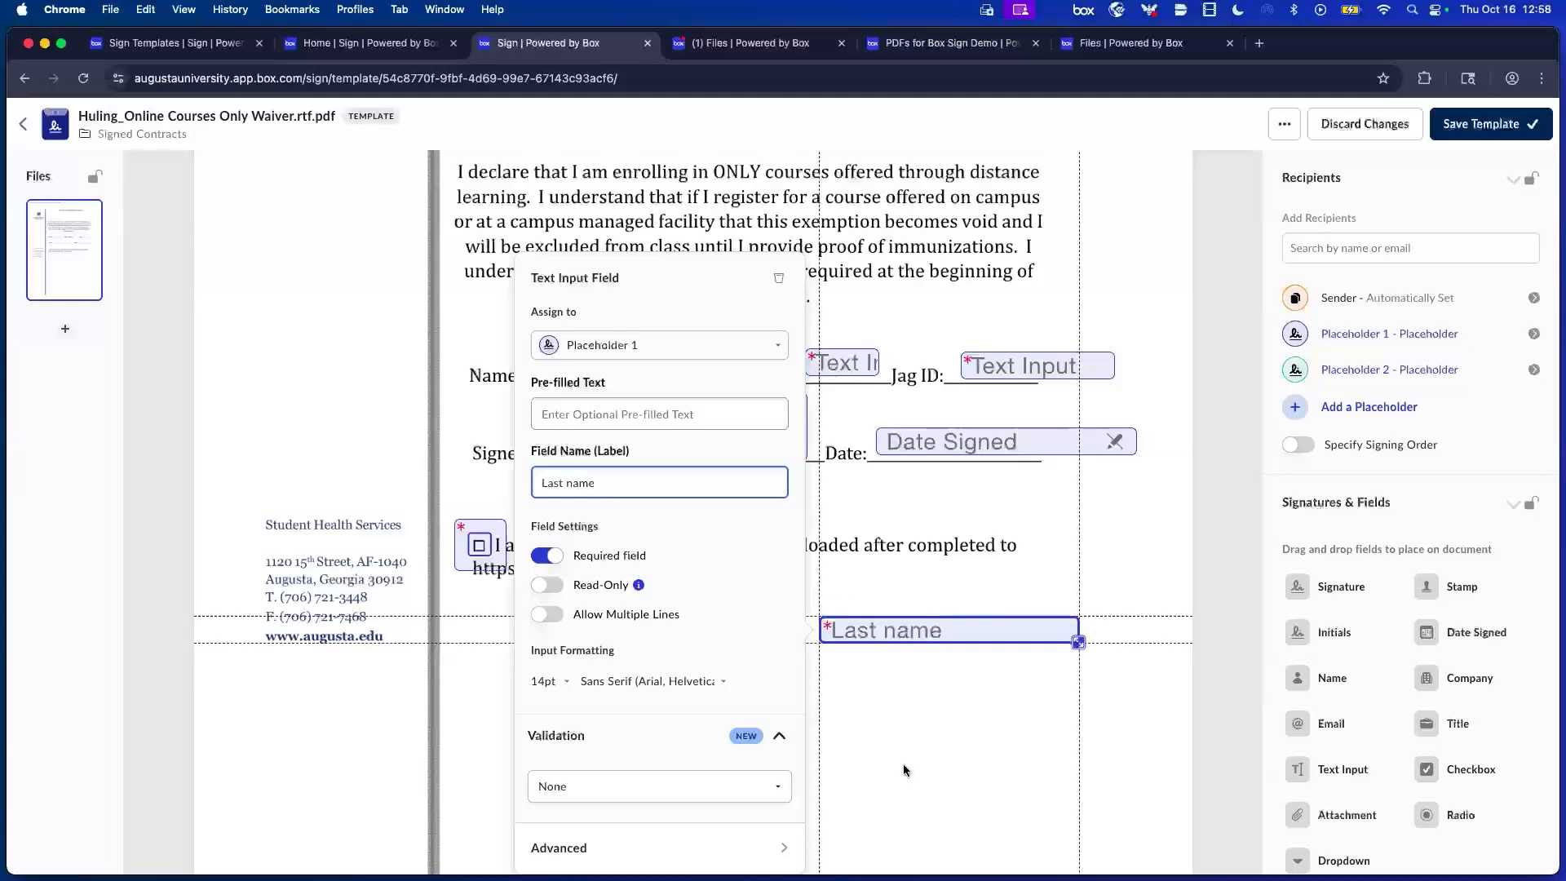
pyautogui.click(914, 610)
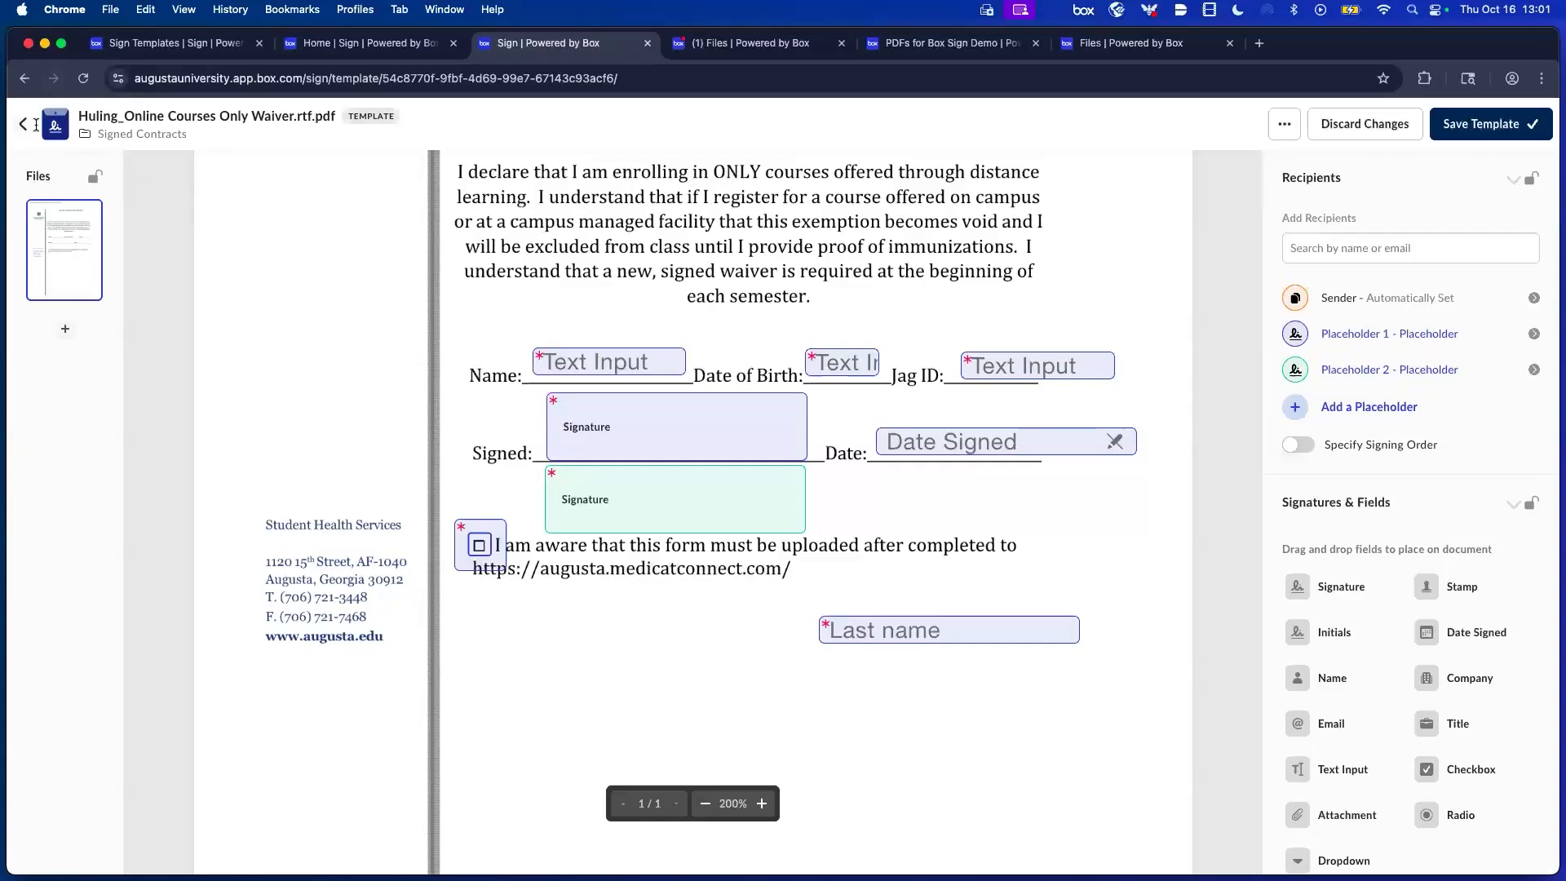
# Switch to the Sign Templates tab to view the list of saved templates.
pyautogui.click(187, 51)
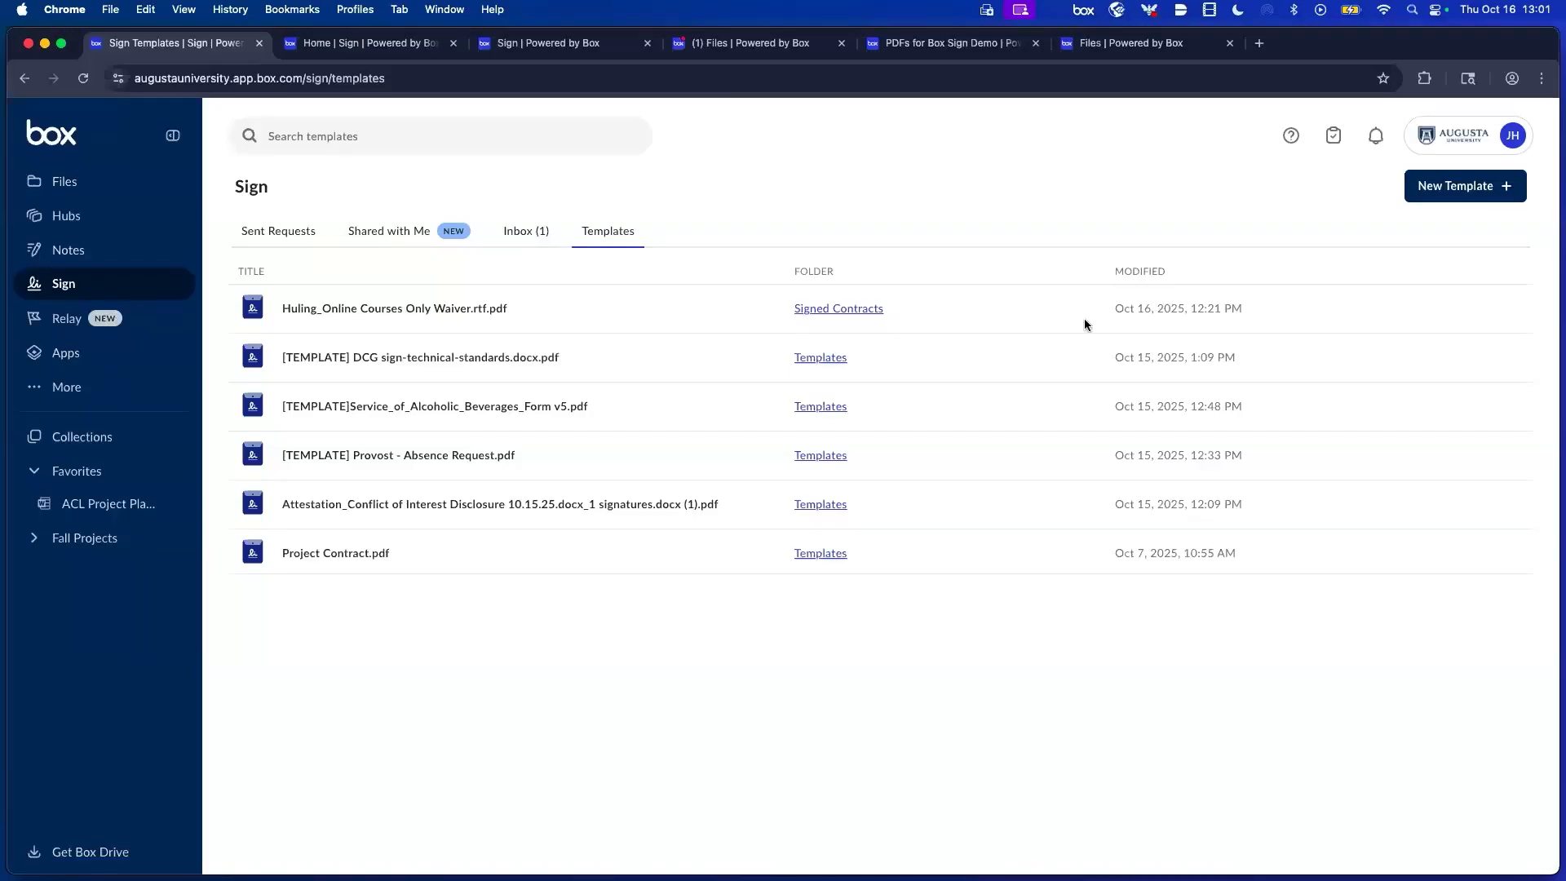
# Load the Box Pulse feedback forum at pulse.box.com in a new browser tab.
pyautogui.press('super+w')
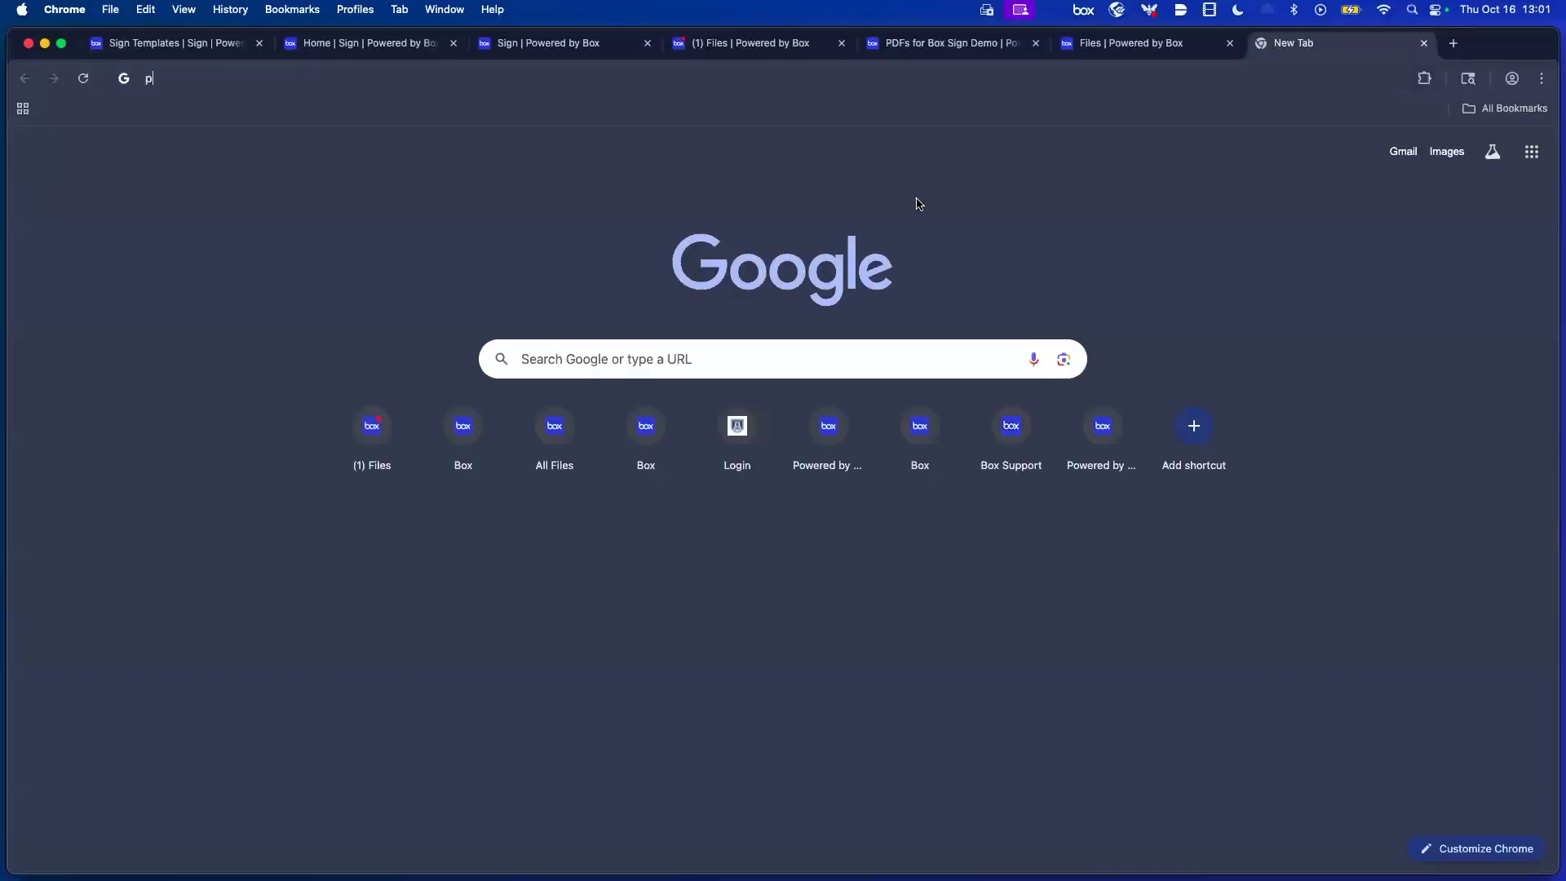
pyautogui.write('pulse.box.com')
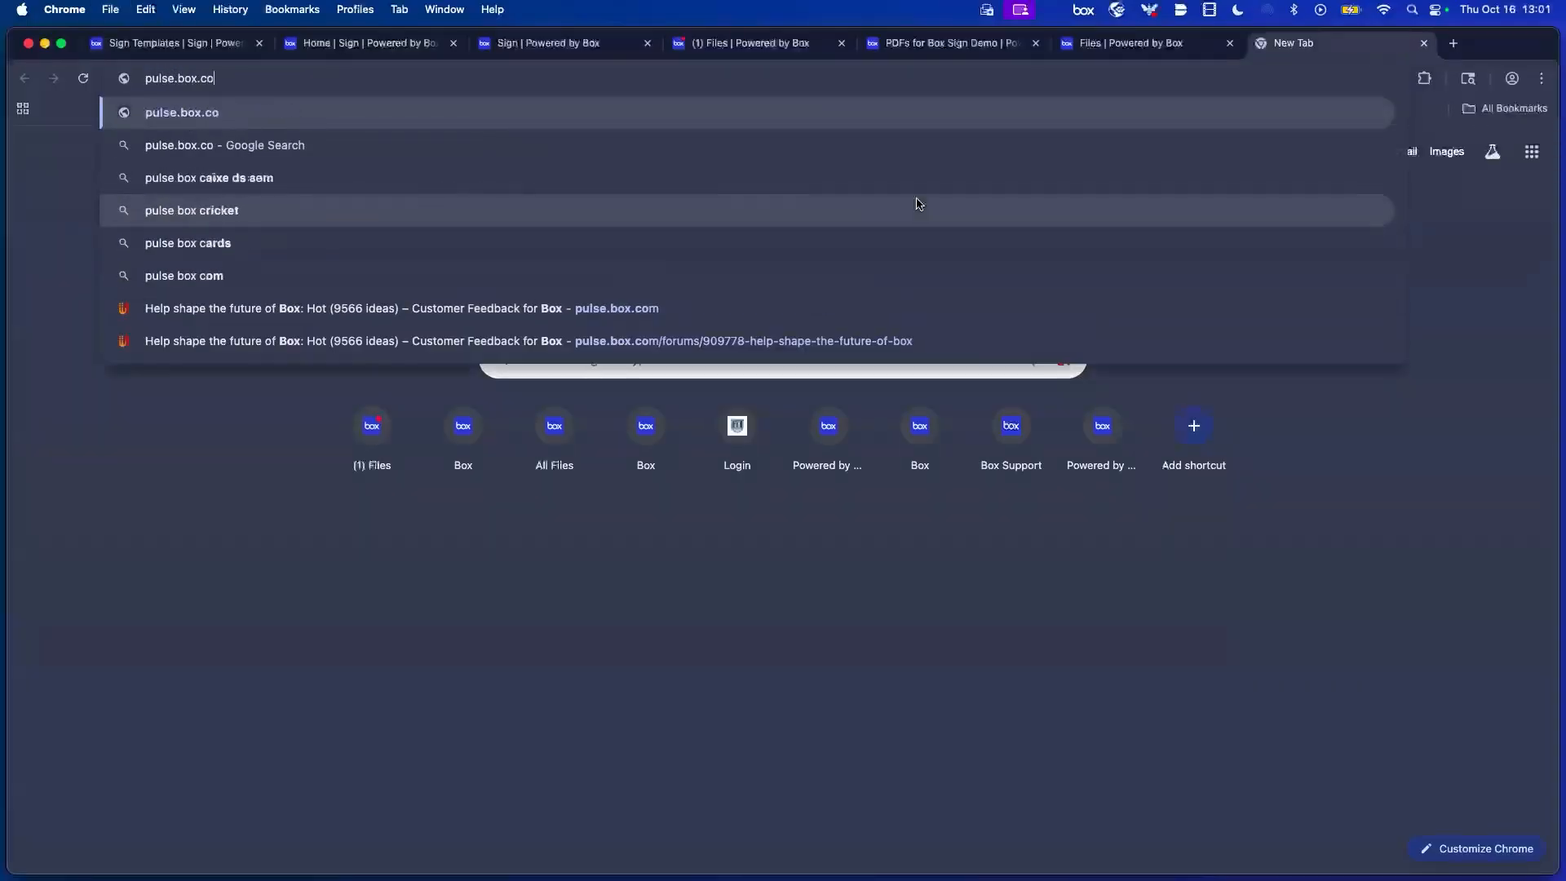
pyautogui.press('Return')
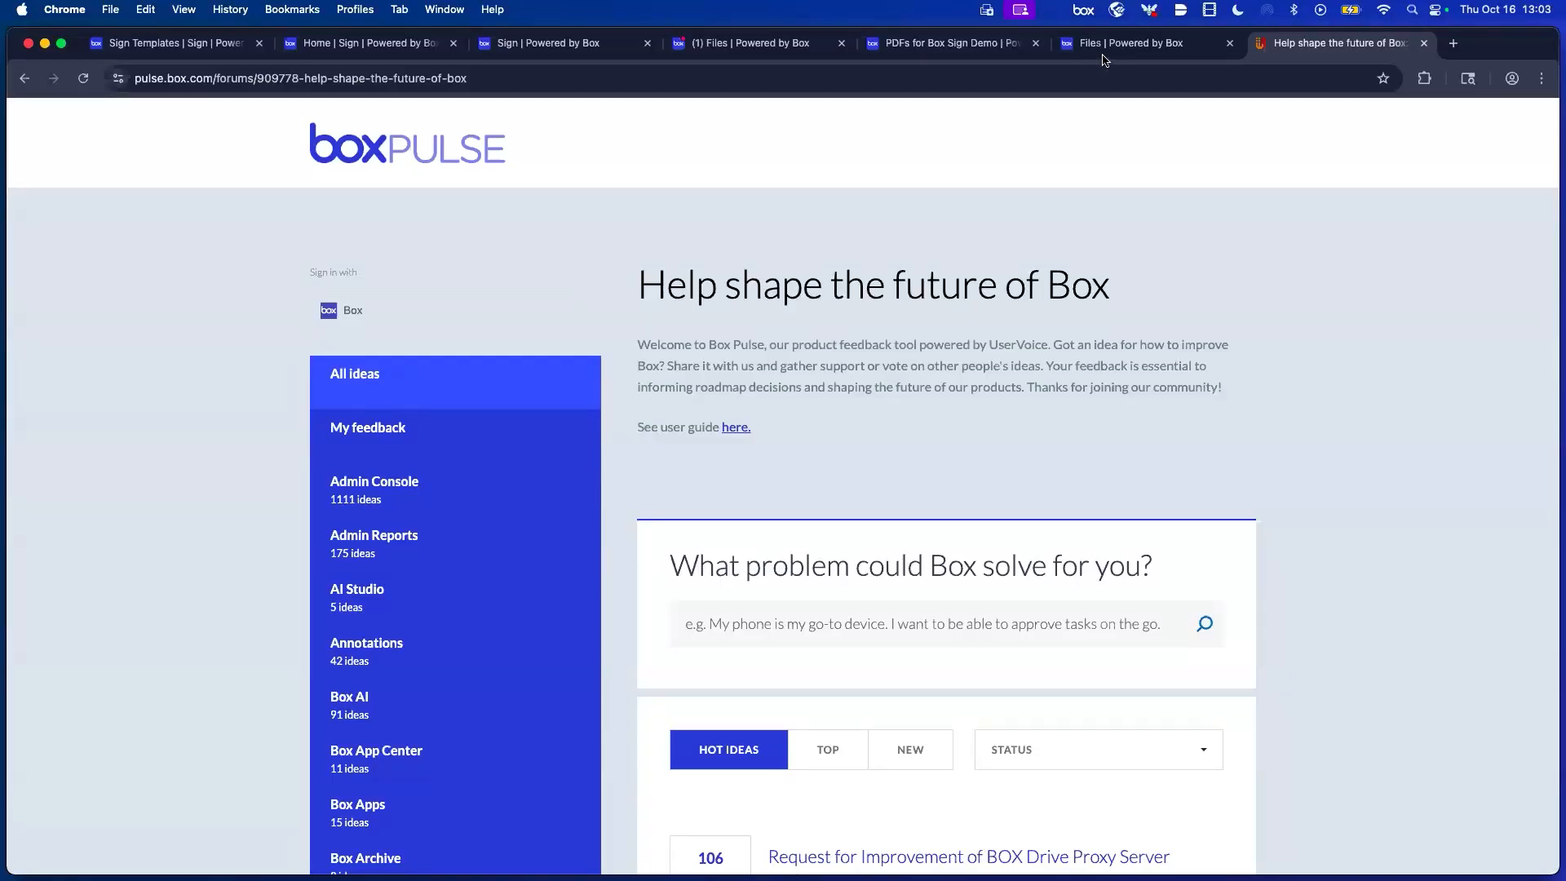
# Browse the feature ideas on the Box Pulse forum.
pyautogui.press('super+2')
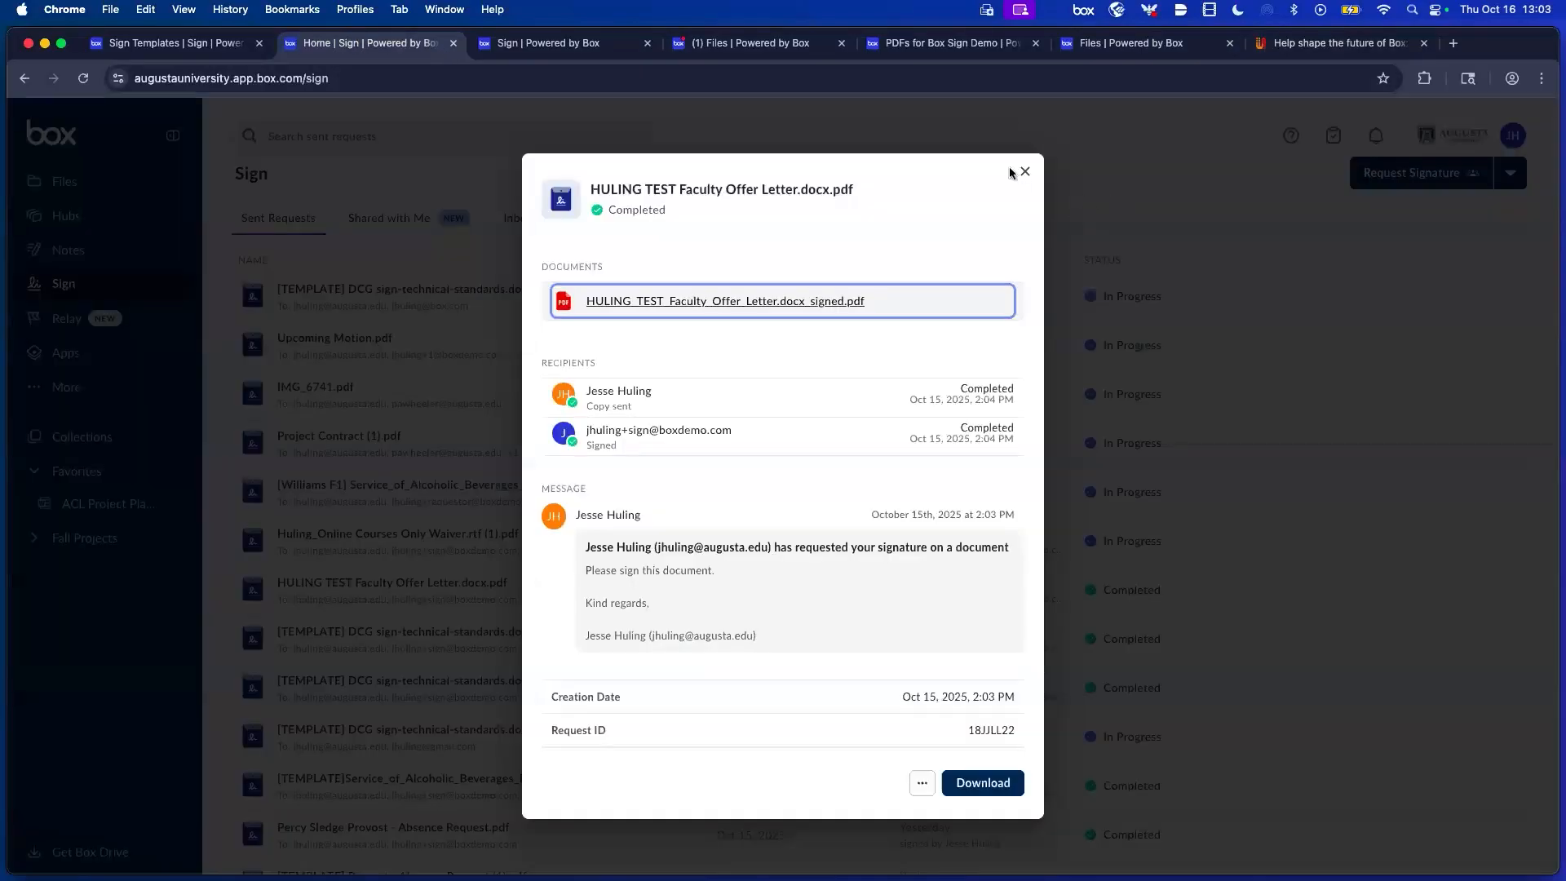
pyautogui.click(1308, 45)
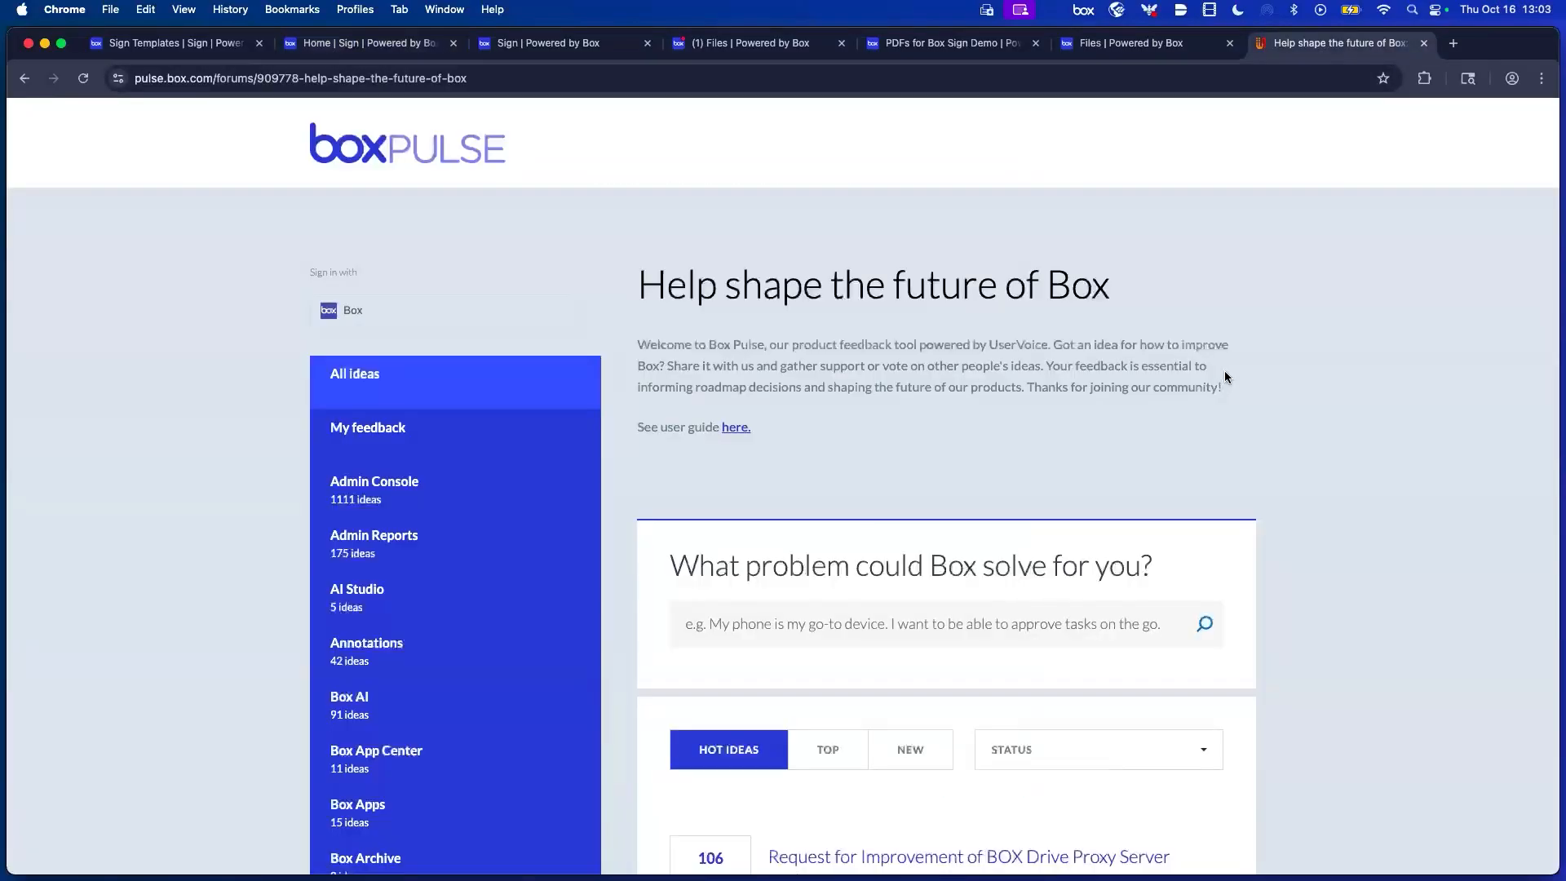
pyautogui.scroll(-5, 1225, 371)
pyautogui.scroll(-3, 1226, 368)
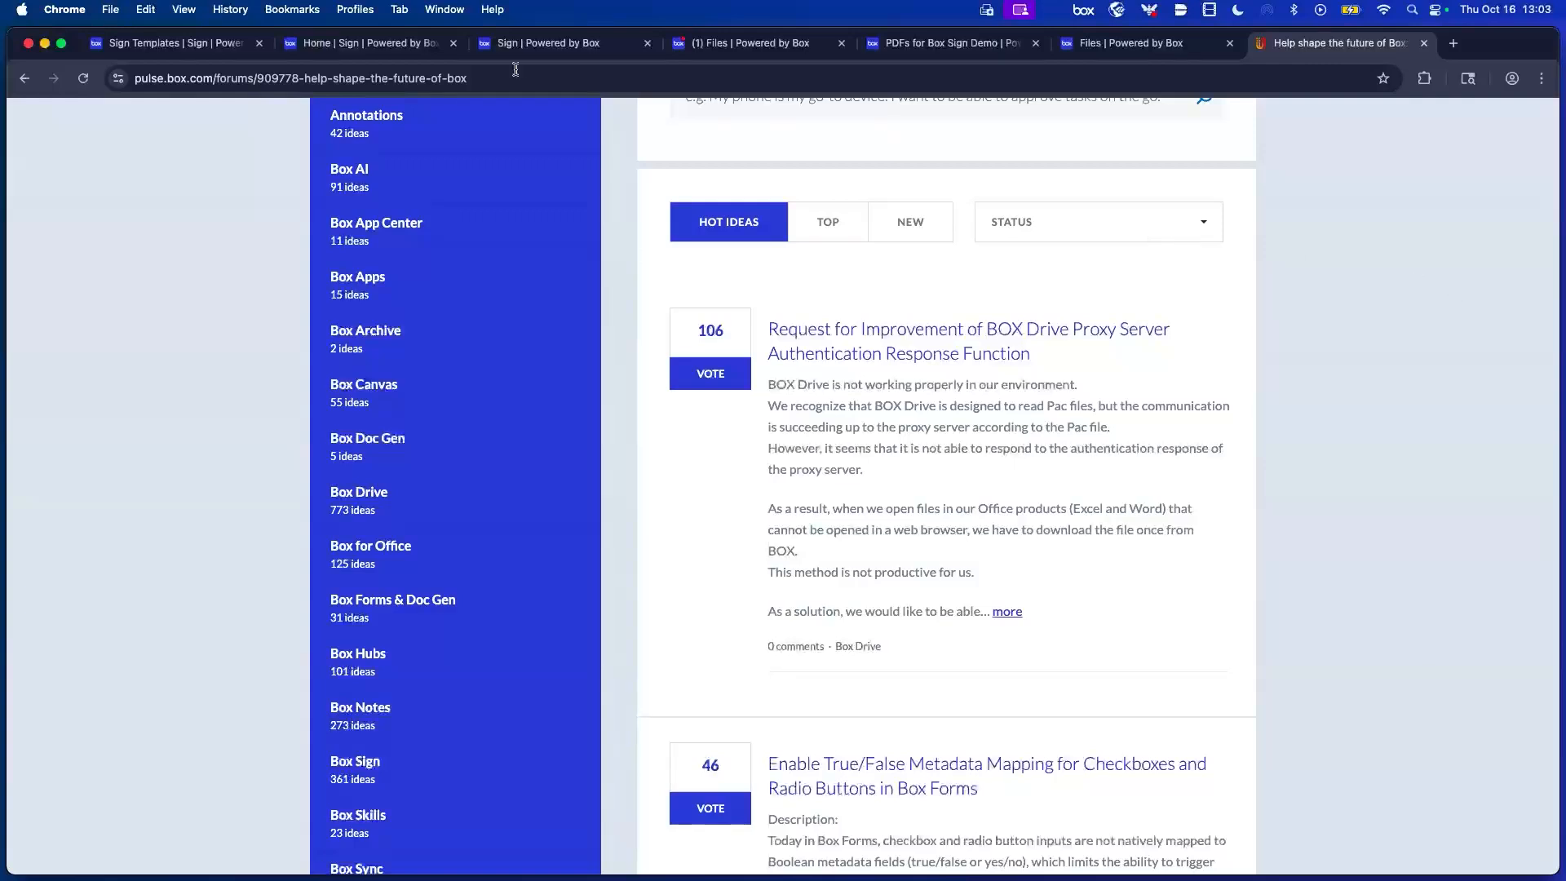
# Close the completed Sign request's details and go to the top-level Files listing.
pyautogui.click(409, 45)
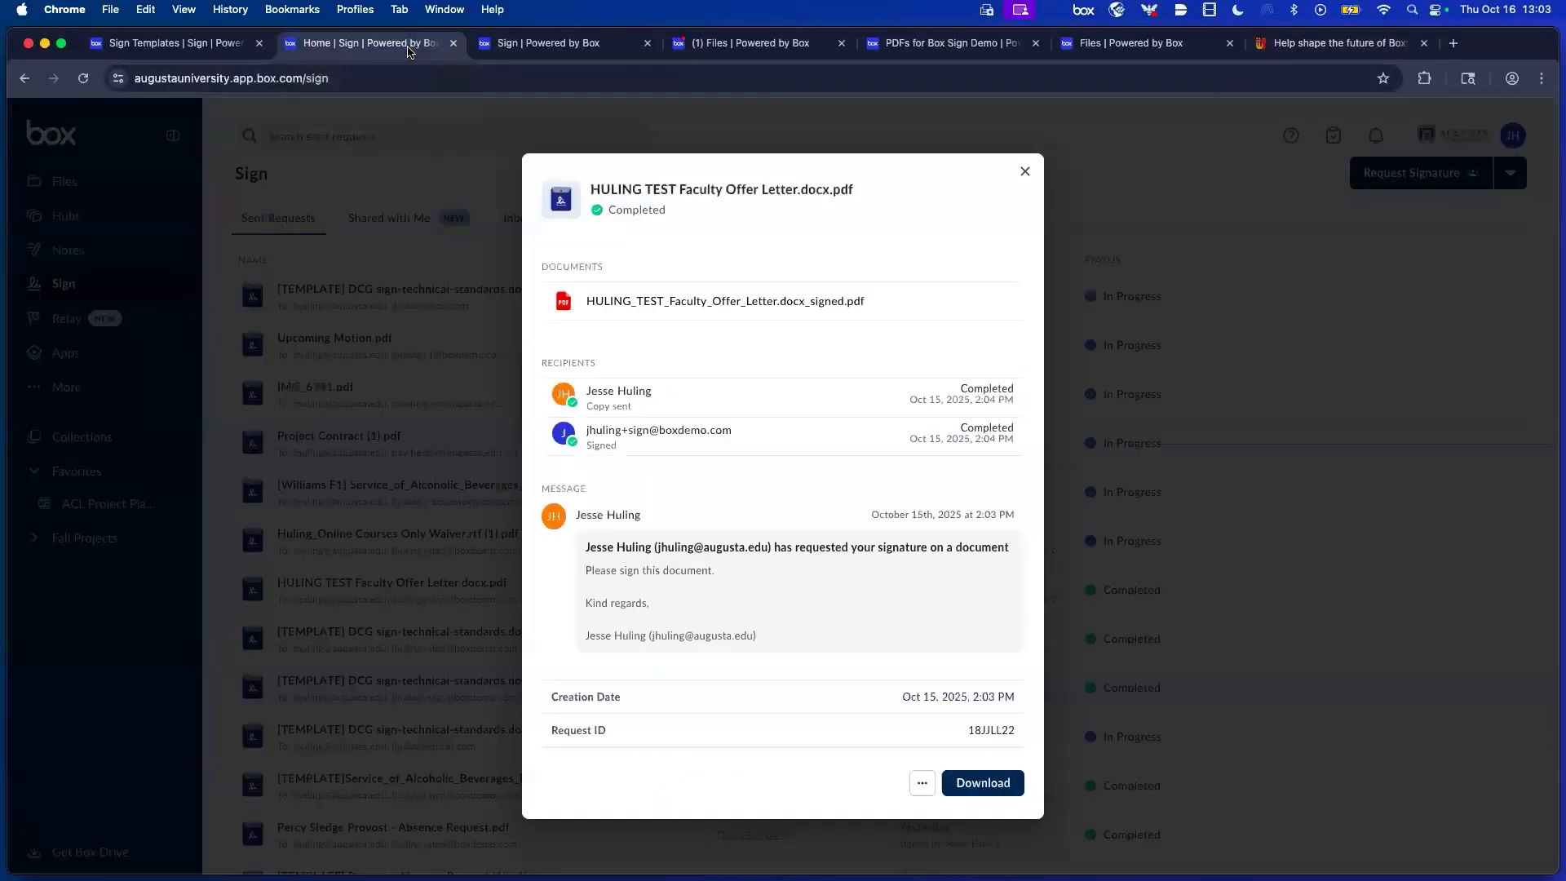
pyautogui.click(1025, 173)
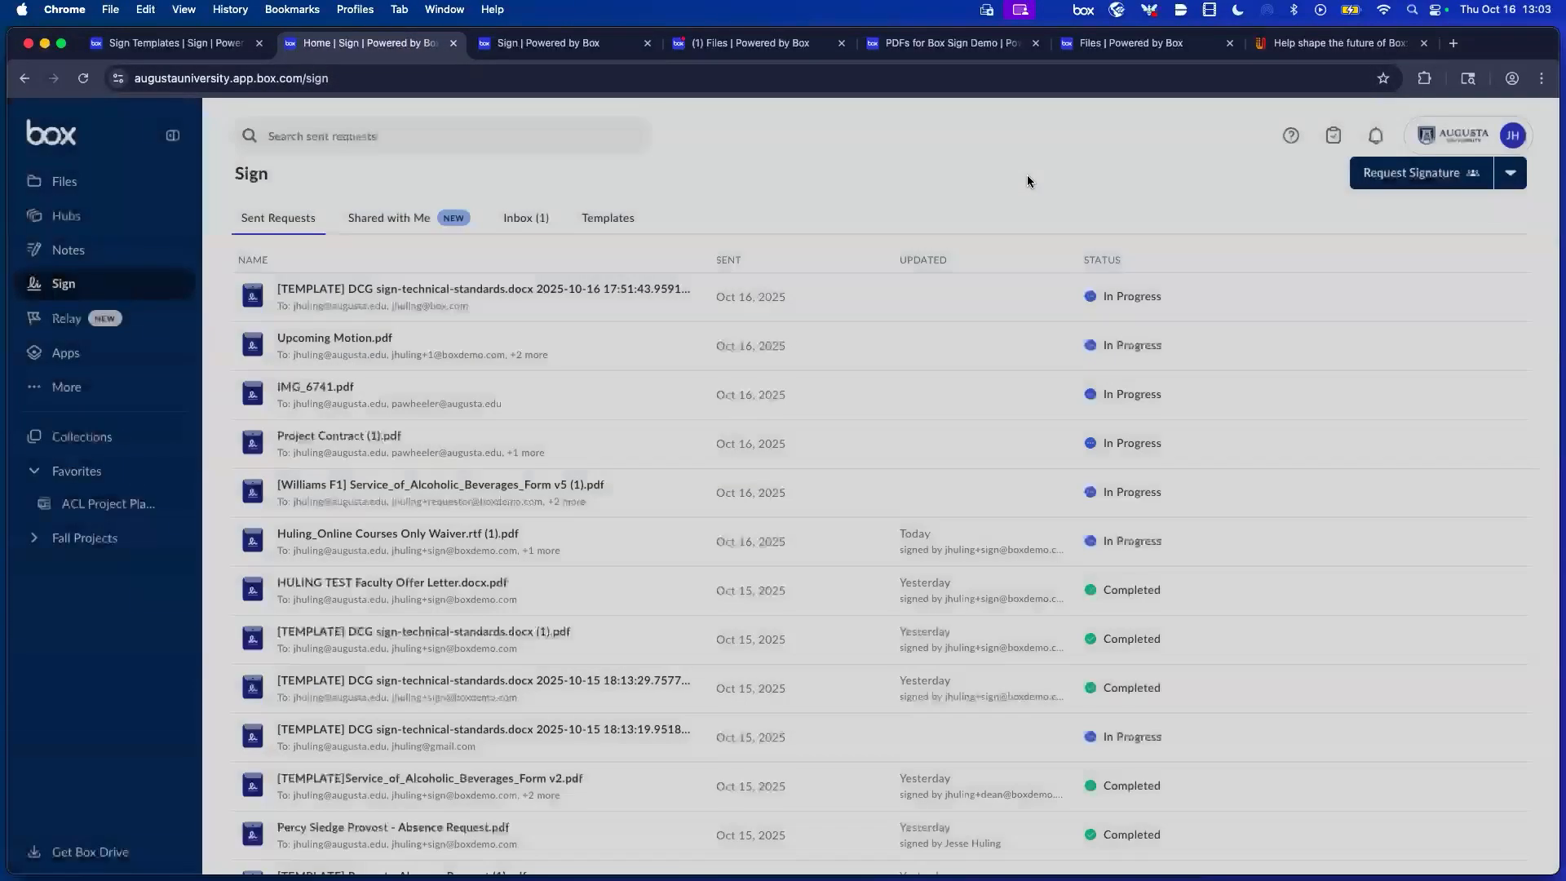
pyautogui.moveTo(103, 187)
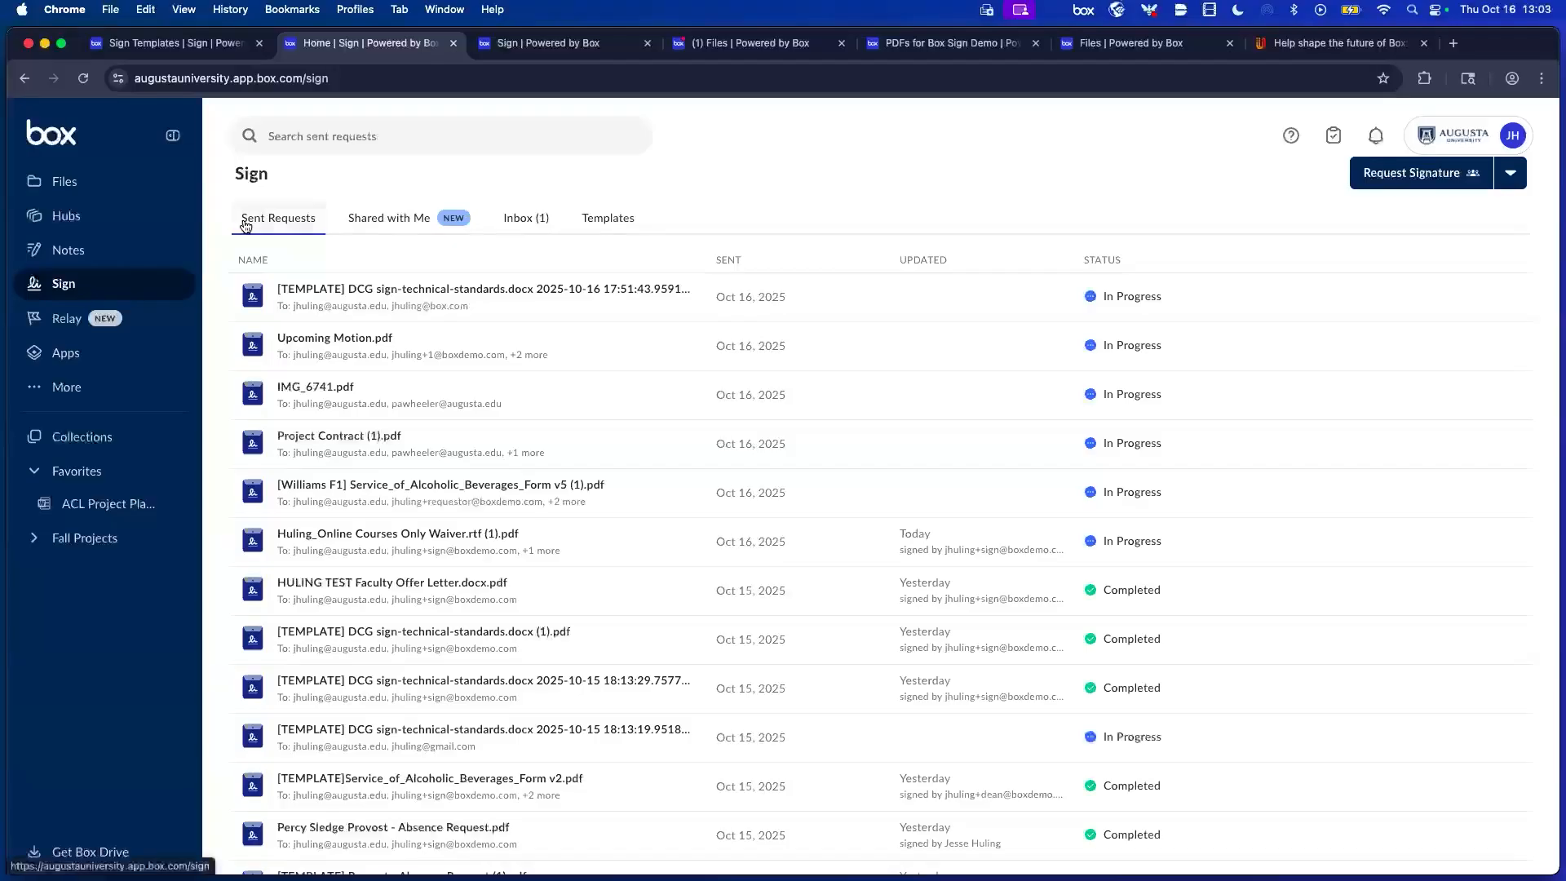
pyautogui.click(25, 183)
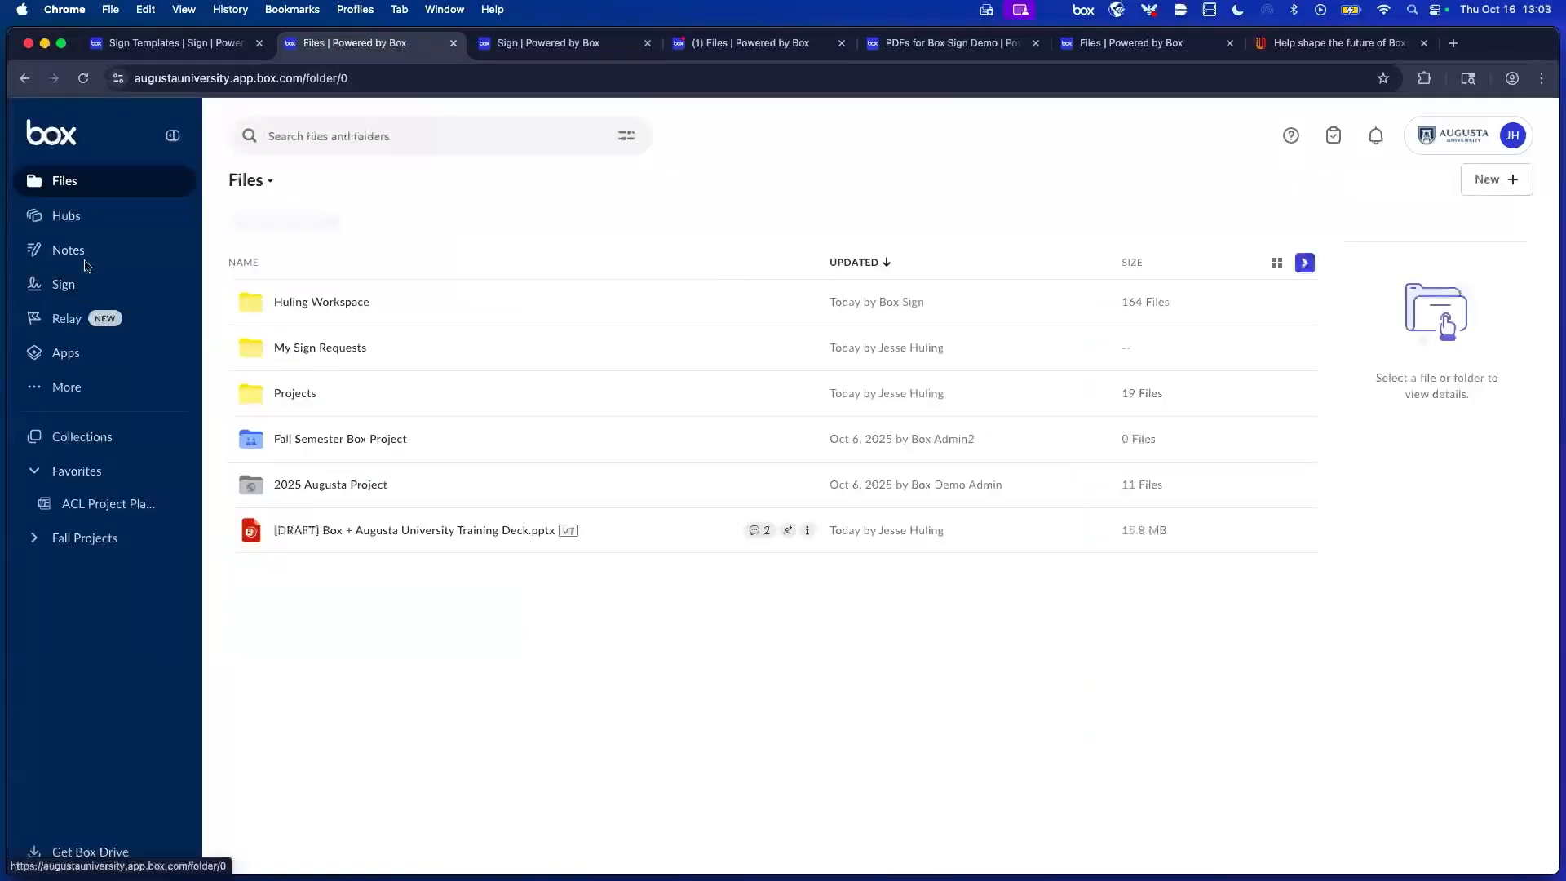
# Preview ACL Contract.docx from Projects > ACL and show its signing options.
pyautogui.click(309, 394)
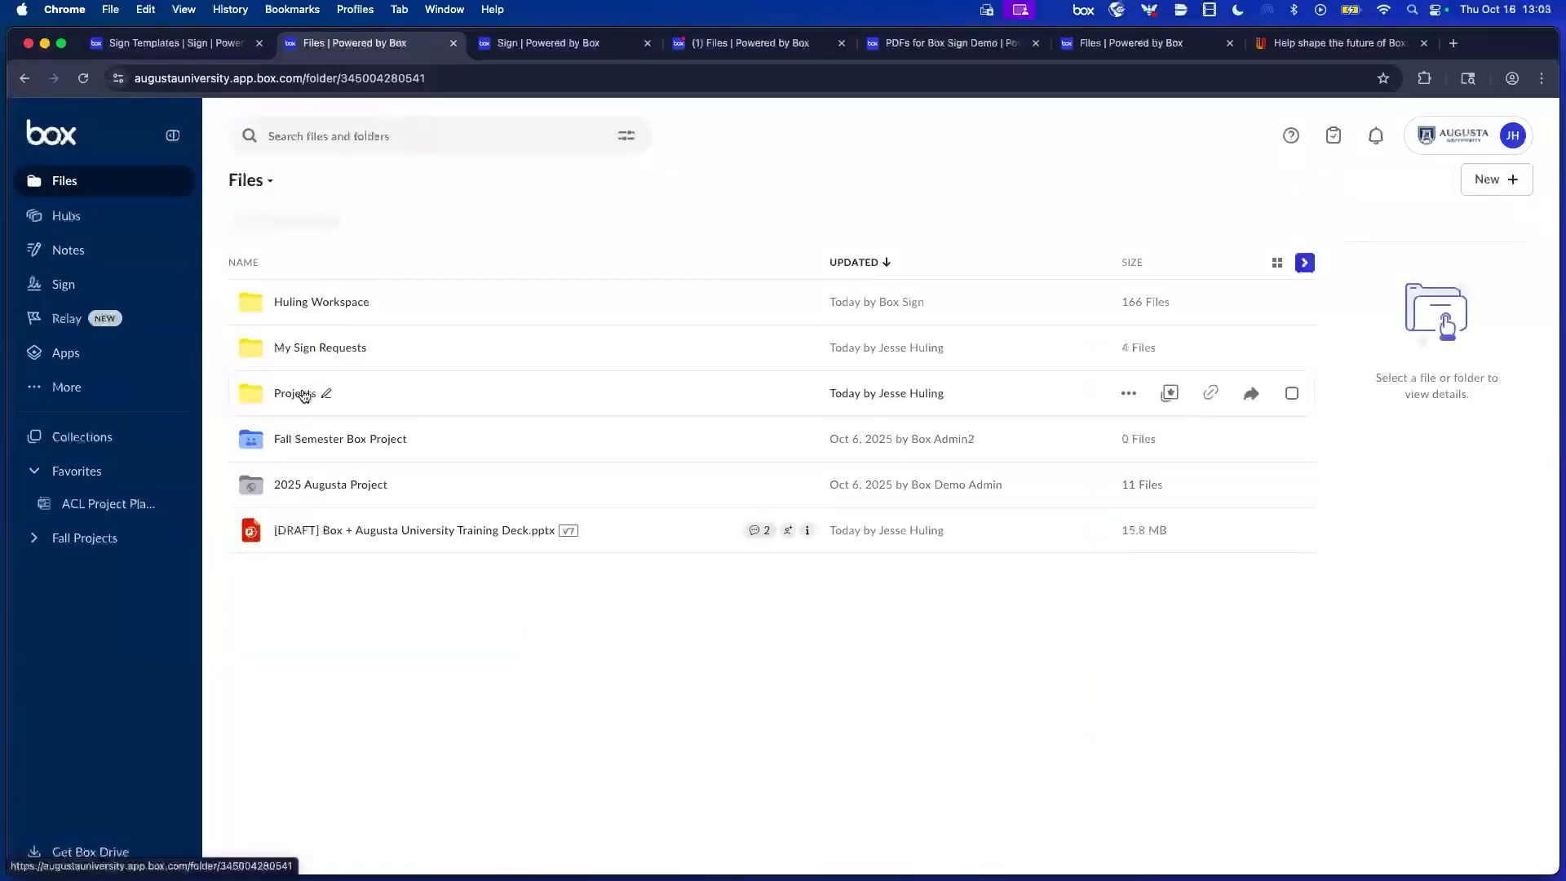
pyautogui.click(295, 404)
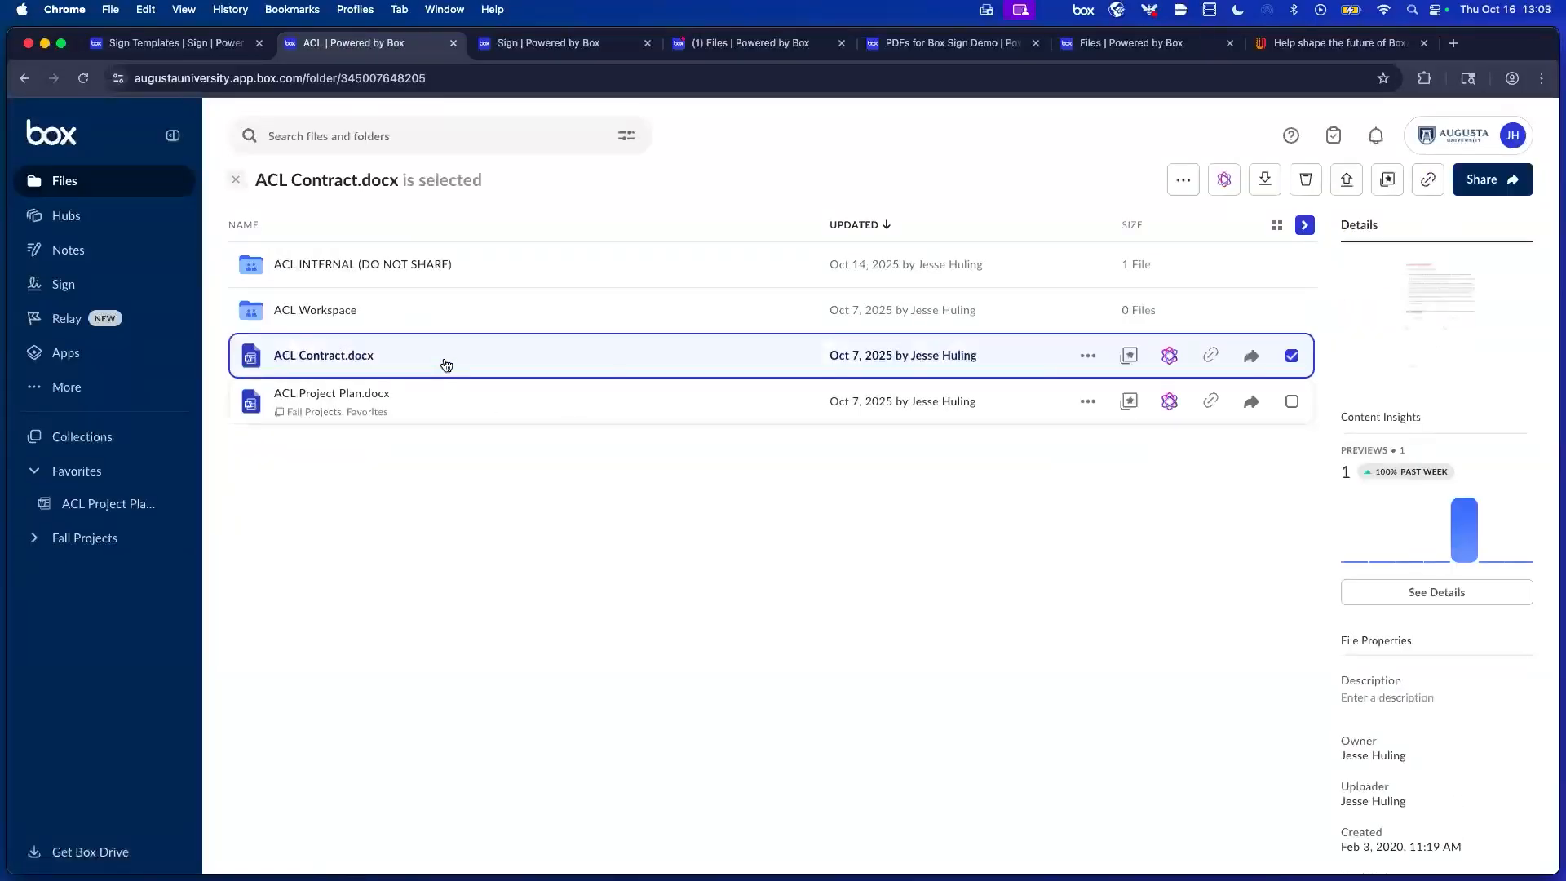
pyautogui.click(446, 364)
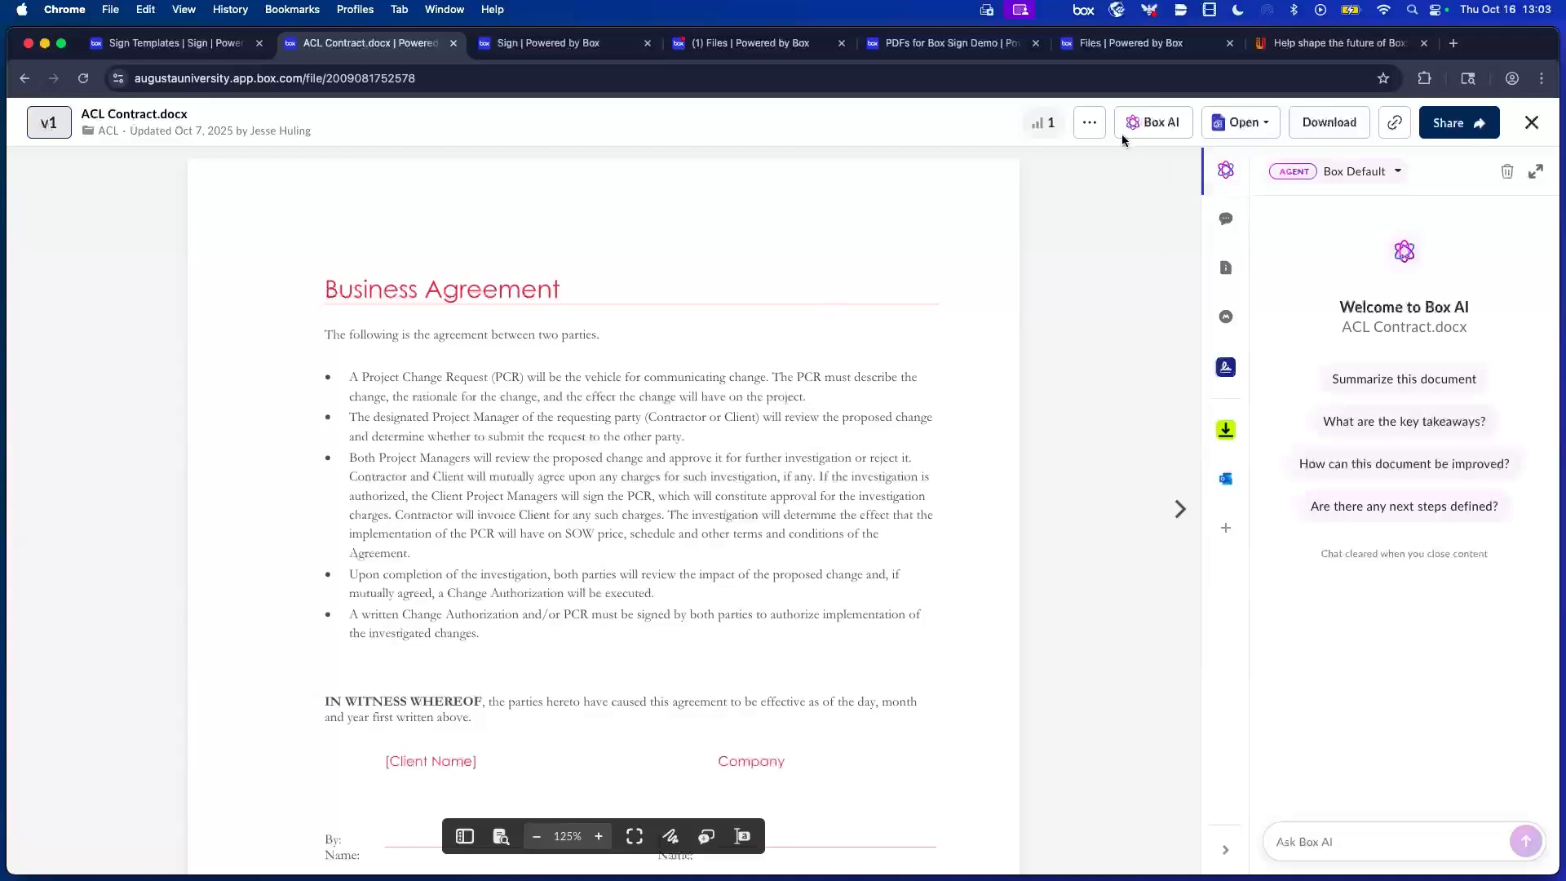
pyautogui.click(1257, 131)
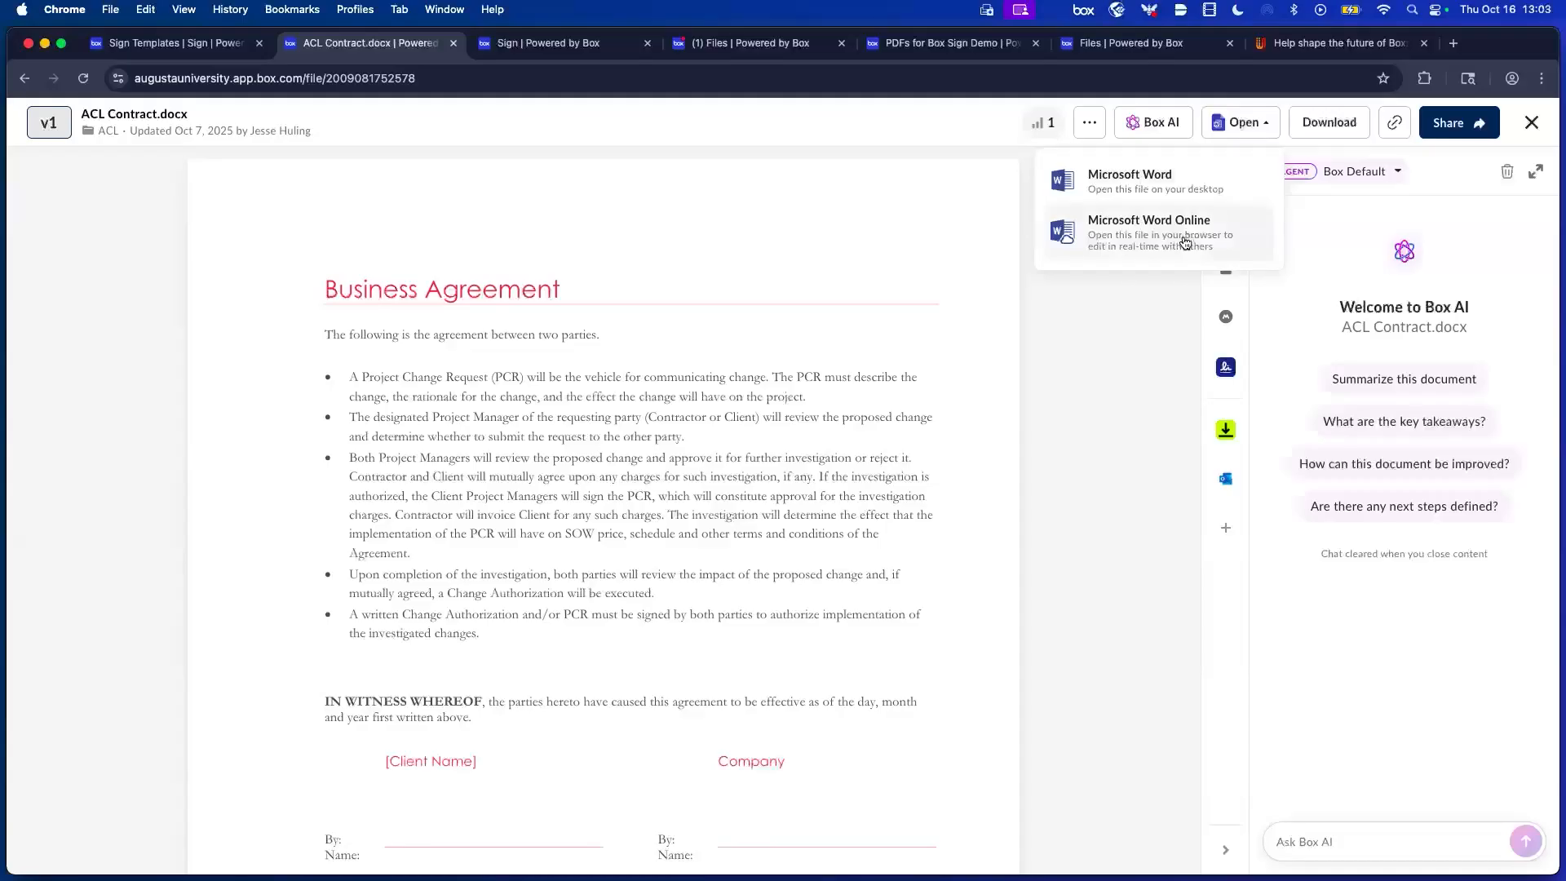
pyautogui.click(1127, 416)
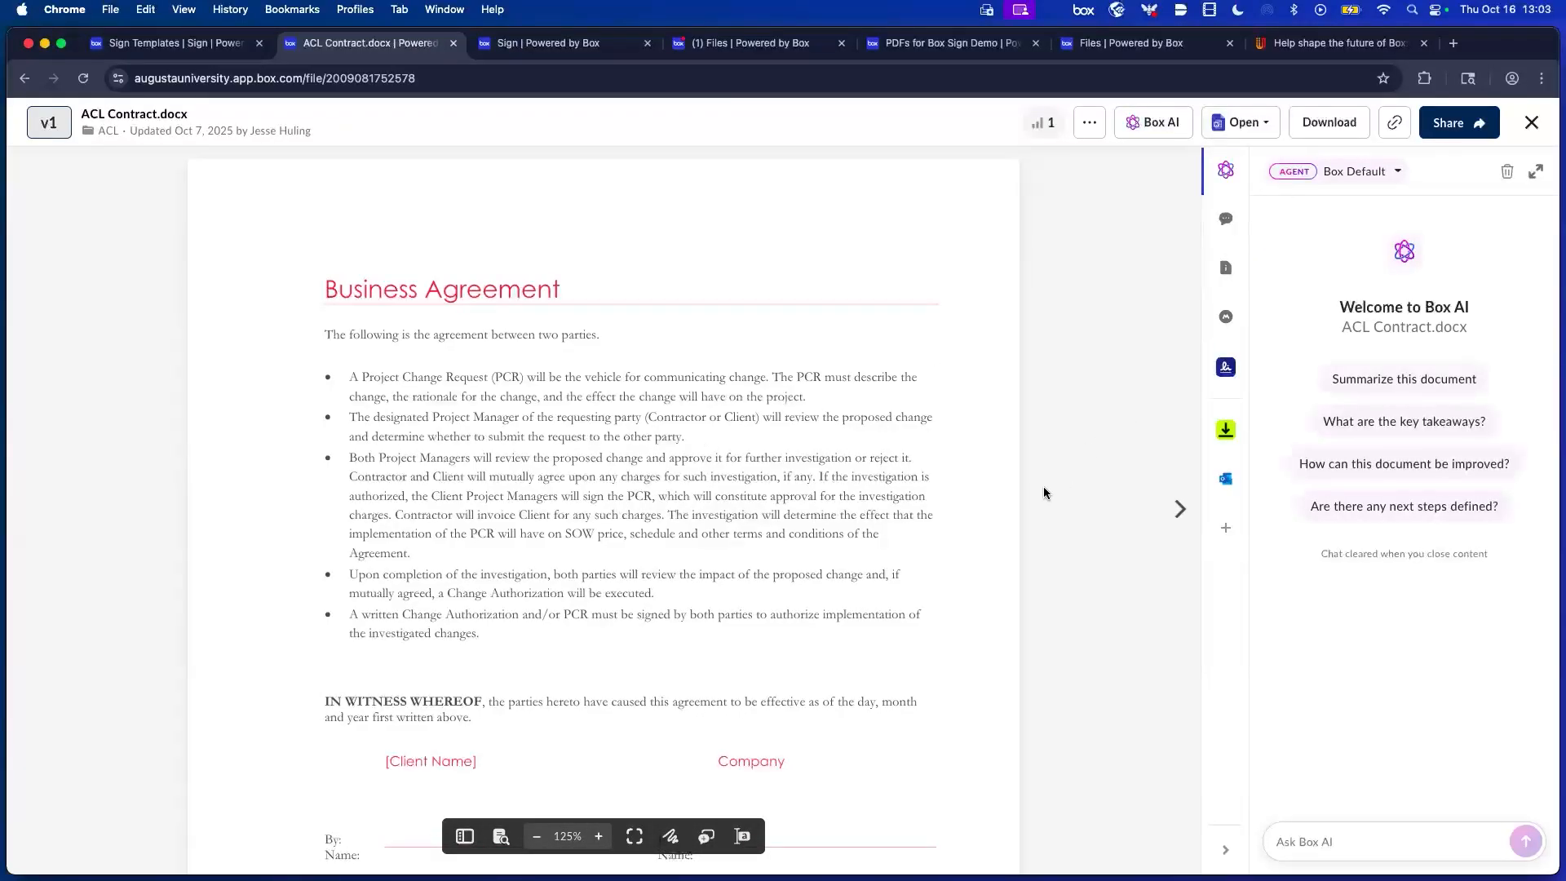
pyautogui.click(1226, 368)
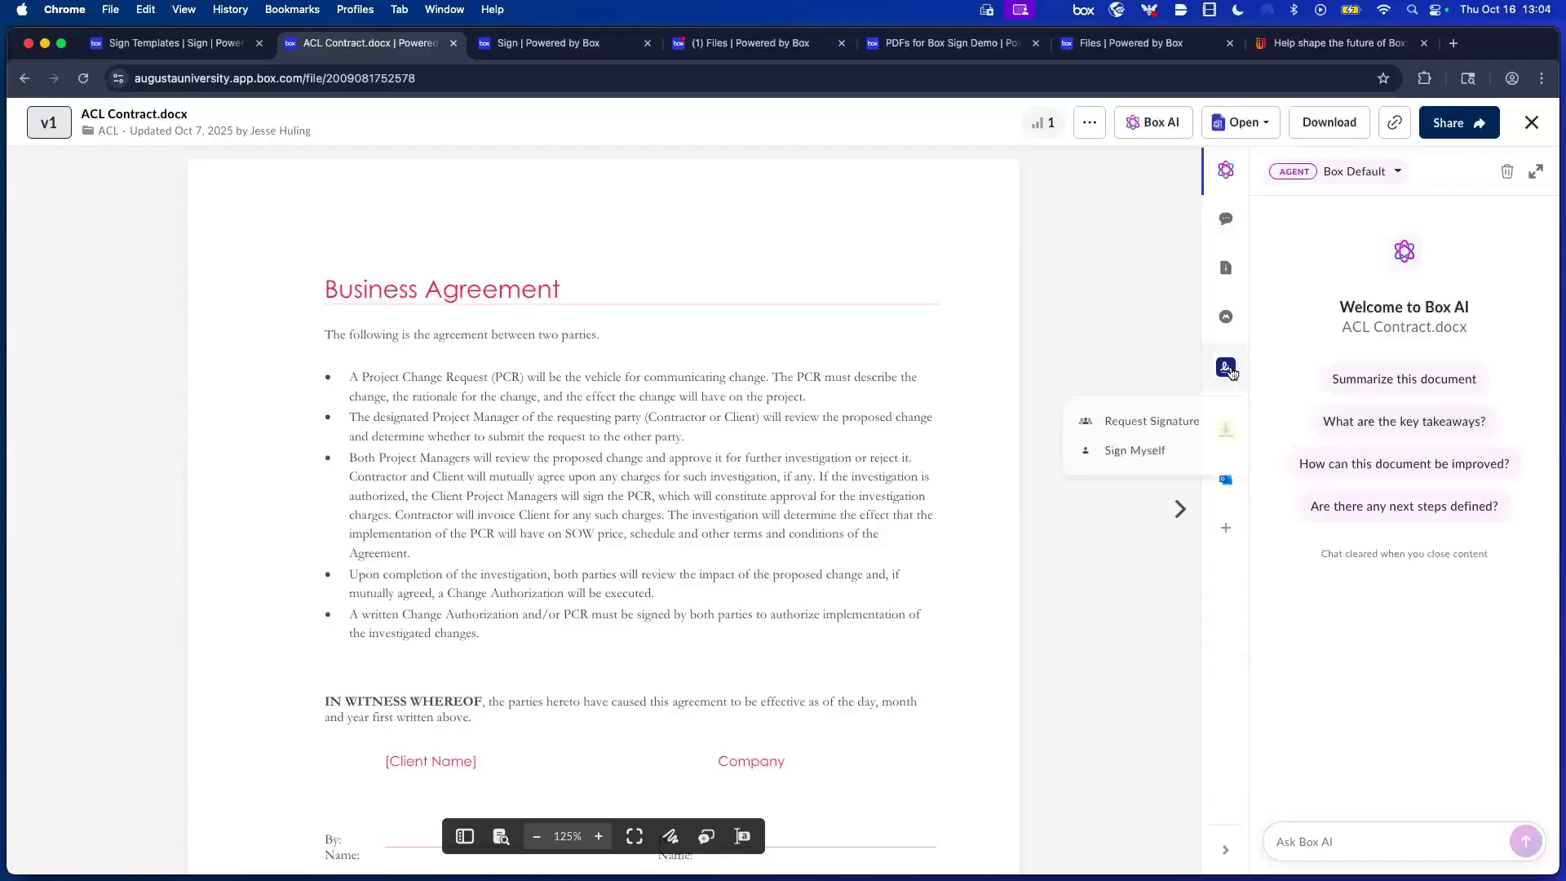
# Start a signature request for the contract, keeping ACL as the save location.
pyautogui.click(1152, 420)
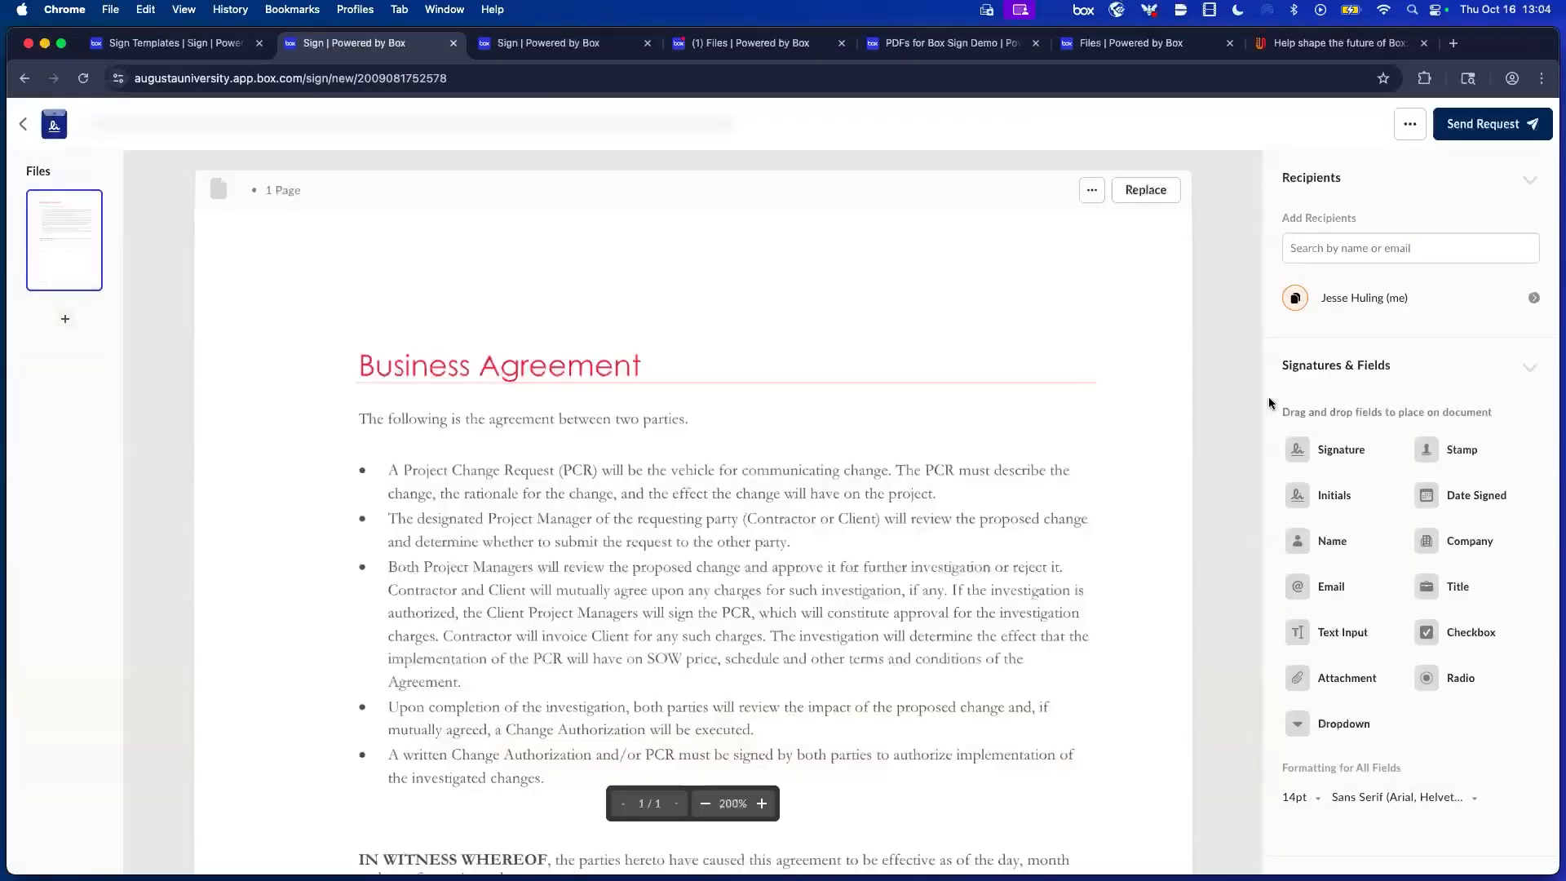
pyautogui.scroll(-1, 1437, 418)
pyautogui.scroll(-5, 1437, 418)
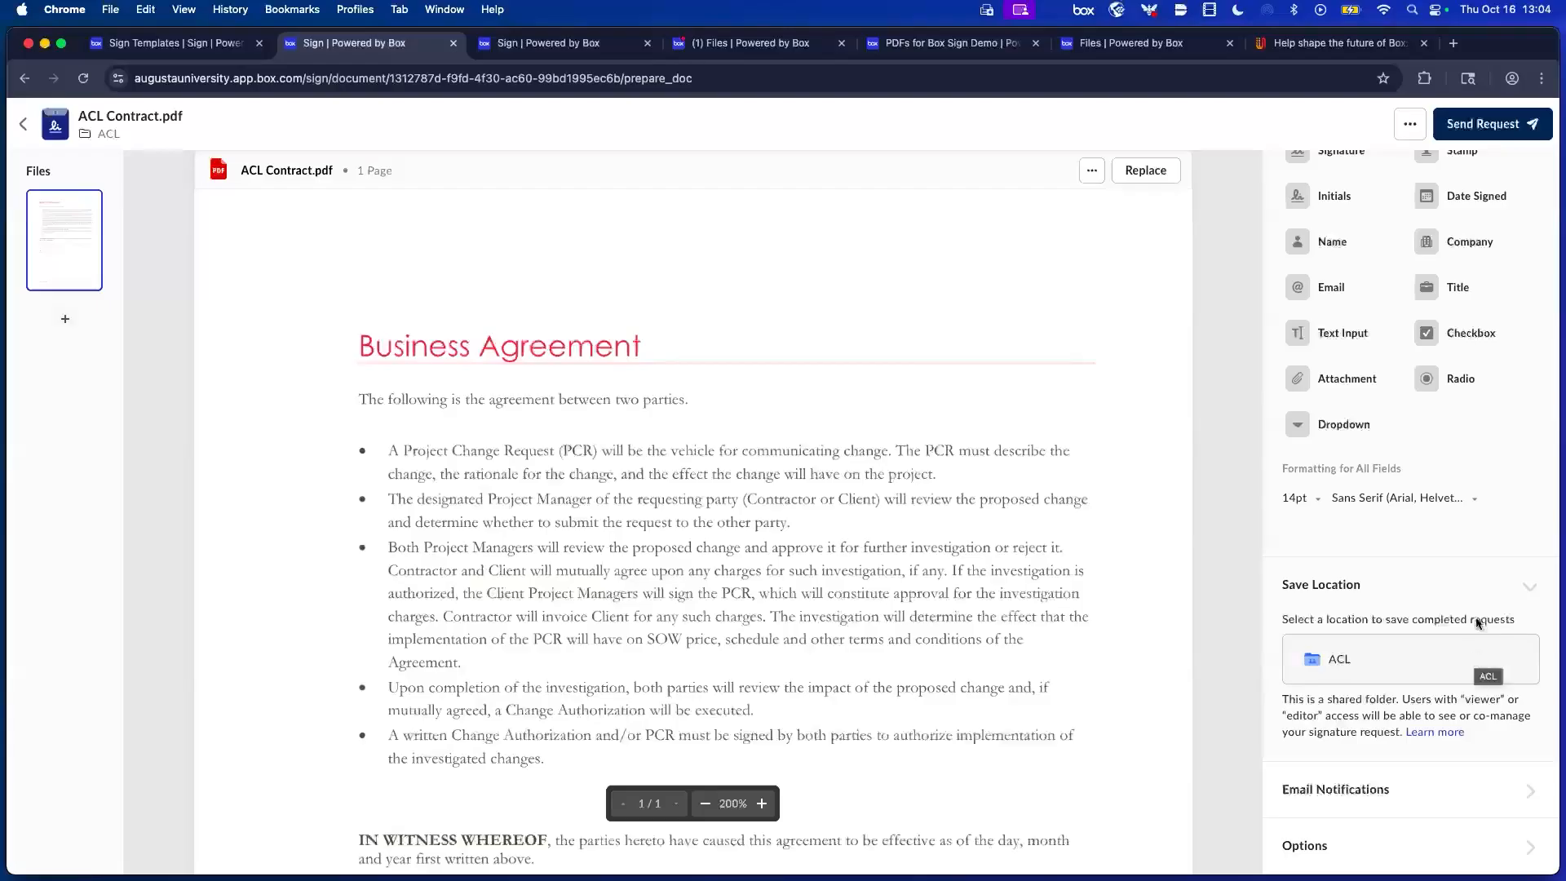
pyautogui.click(1339, 663)
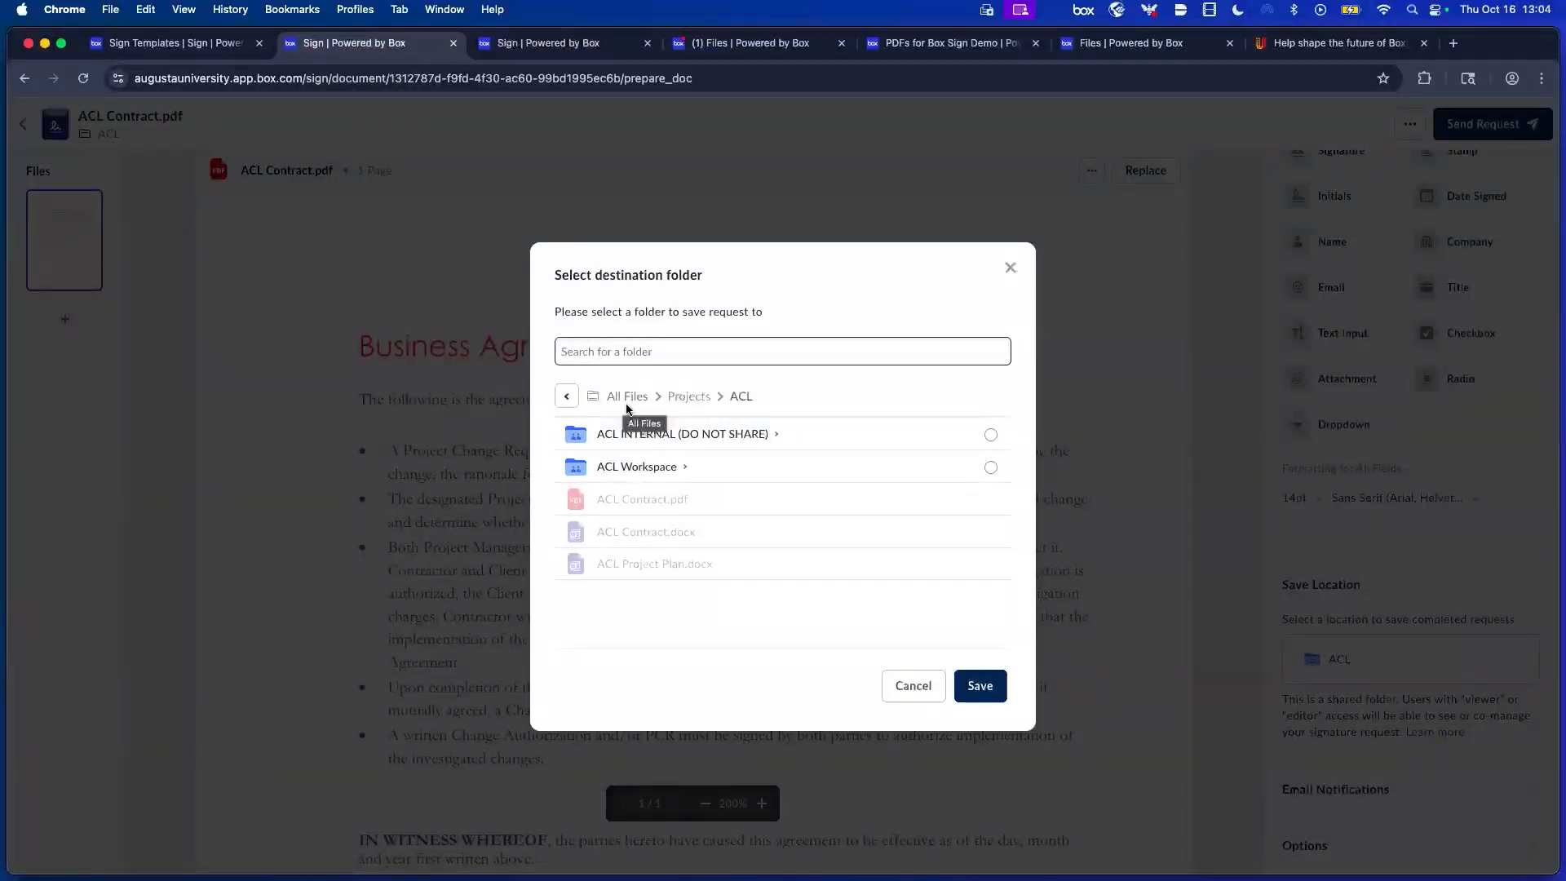
pyautogui.click(988, 692)
# Place a Signature field above the document title and make the sender a Signer.
pyautogui.scroll(5, 1277, 318)
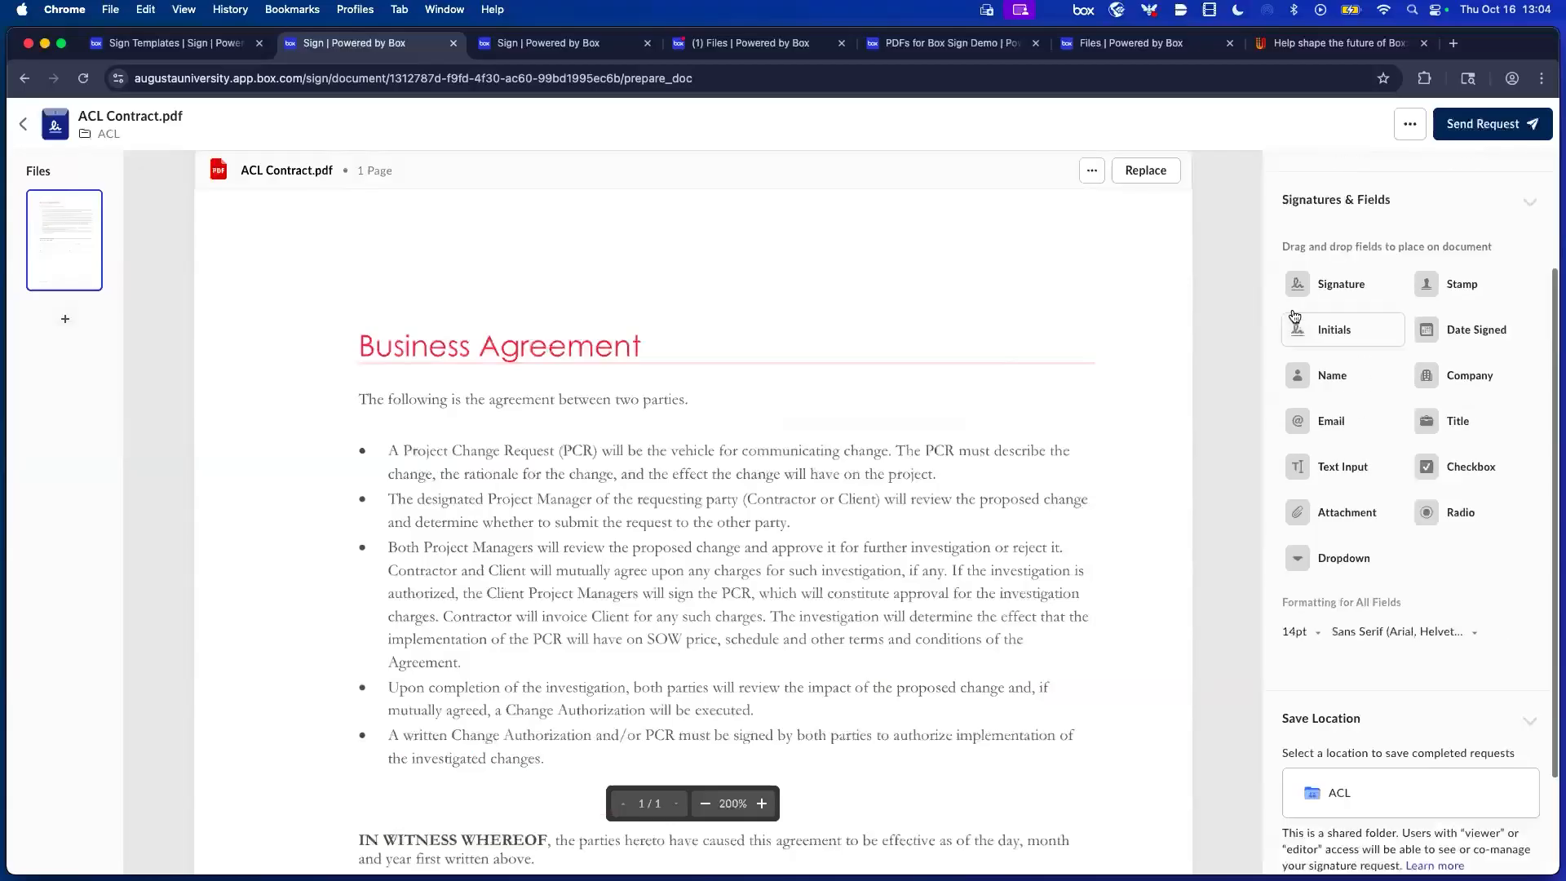
pyautogui.moveTo(1332, 541)
pyautogui.mouseDown()
pyautogui.moveTo(1029, 318)
pyautogui.moveTo(1268, 499)
pyautogui.moveTo(1432, 532)
pyautogui.mouseUp()
pyautogui.moveTo(1332, 447); pyautogui.dragTo(871, 288)
pyautogui.click(1381, 312)
pyautogui.click(855, 313)
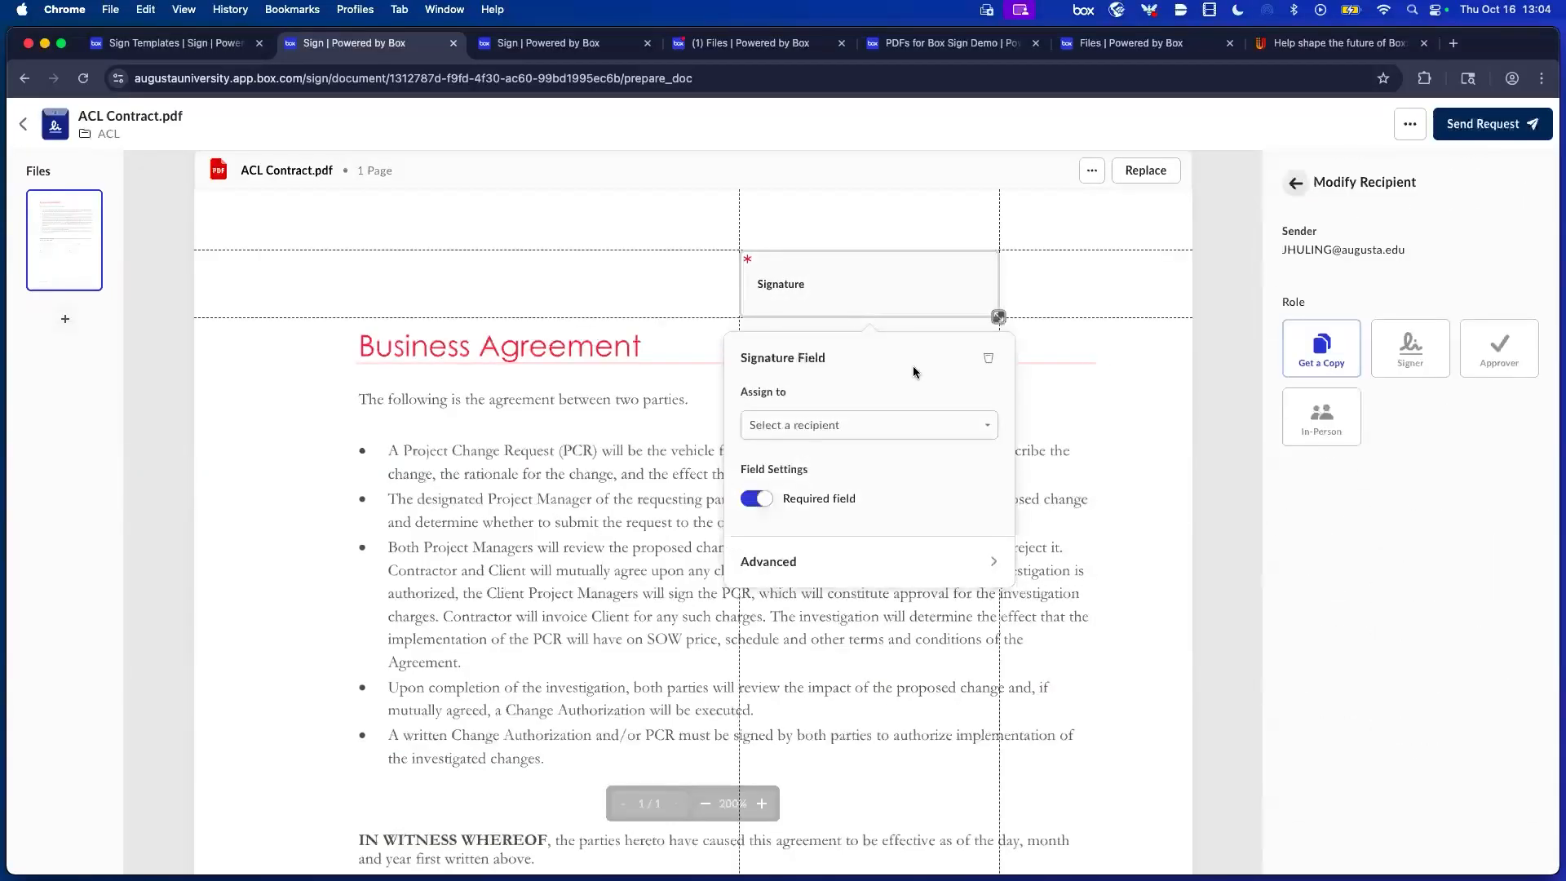
pyautogui.click(1412, 365)
# Assign the Signature field to yourself and send the request.
pyautogui.click(907, 292)
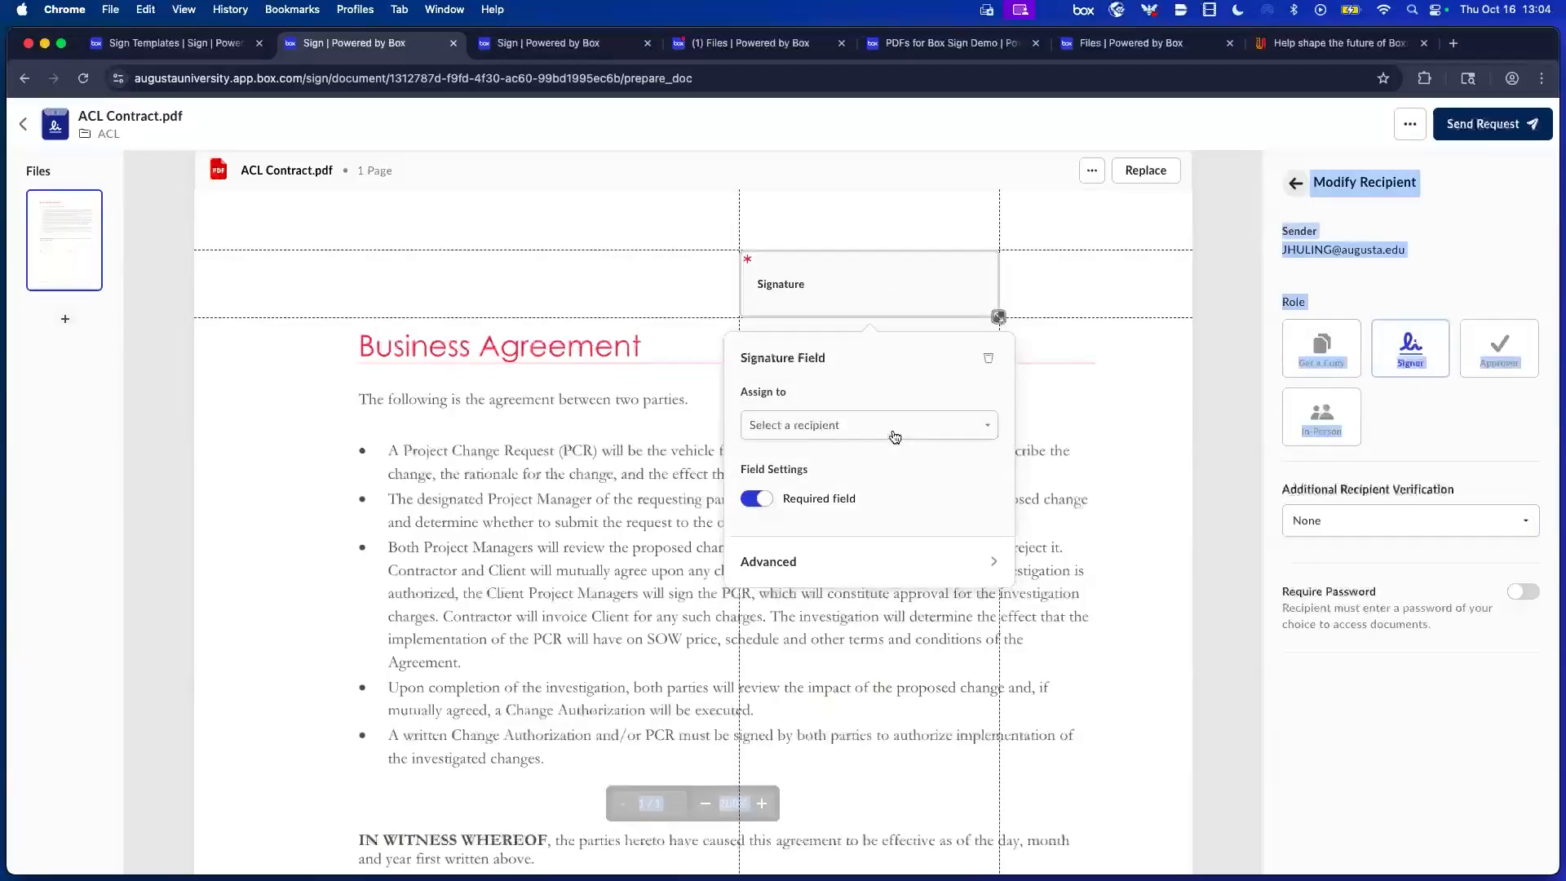
pyautogui.click(892, 438)
pyautogui.click(854, 476)
pyautogui.click(1192, 431)
pyautogui.click(1483, 124)
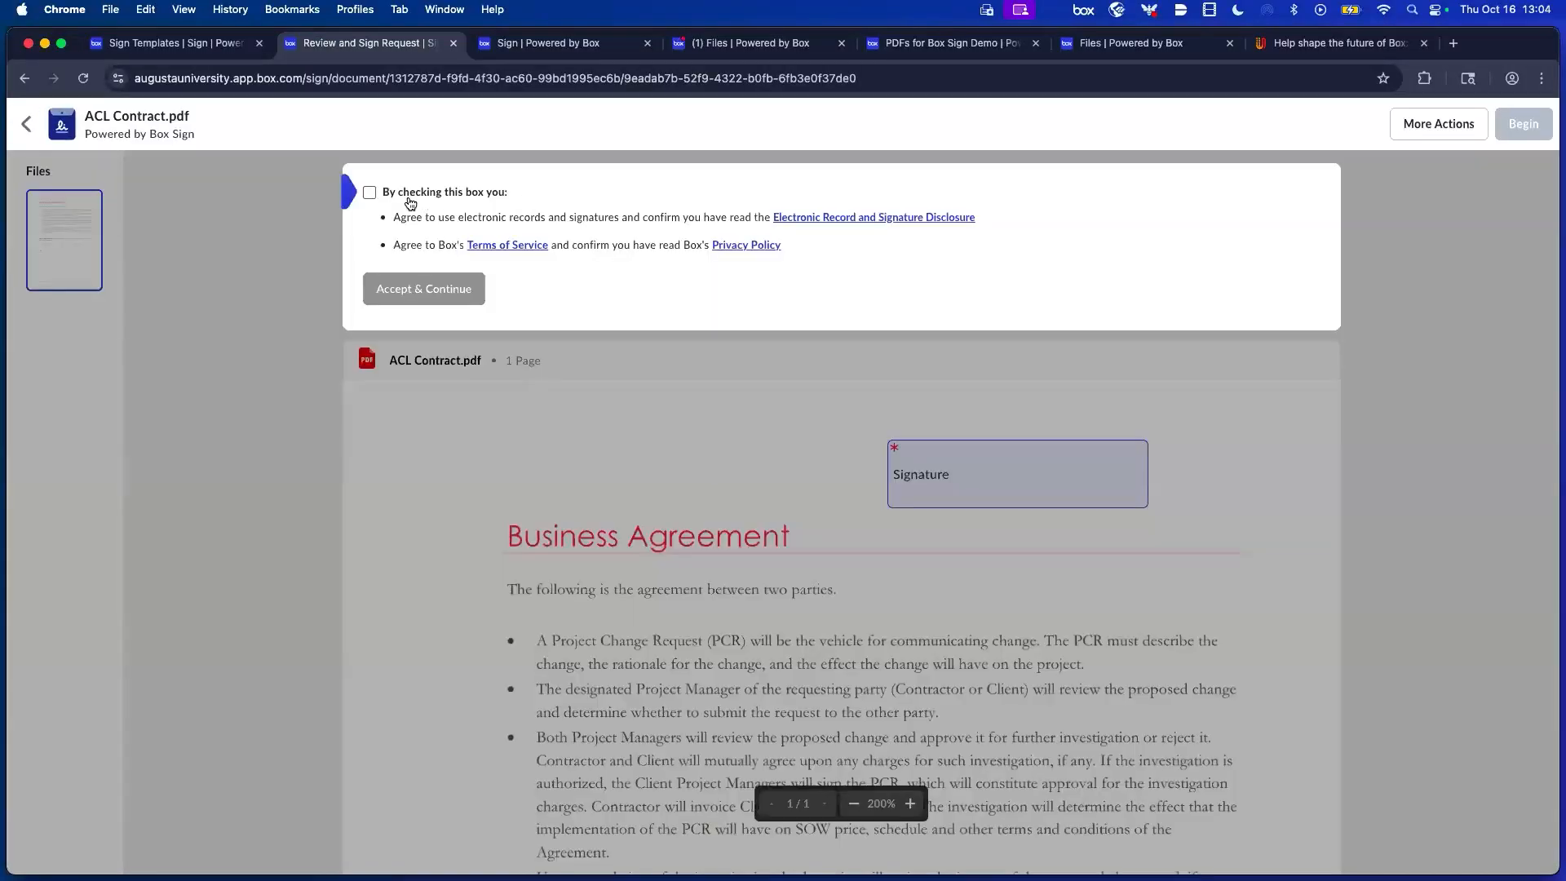
# Accept the e-signing consent, adopt the saved signature into the field, and finish signing.
pyautogui.click(369, 193)
pyautogui.click(457, 303)
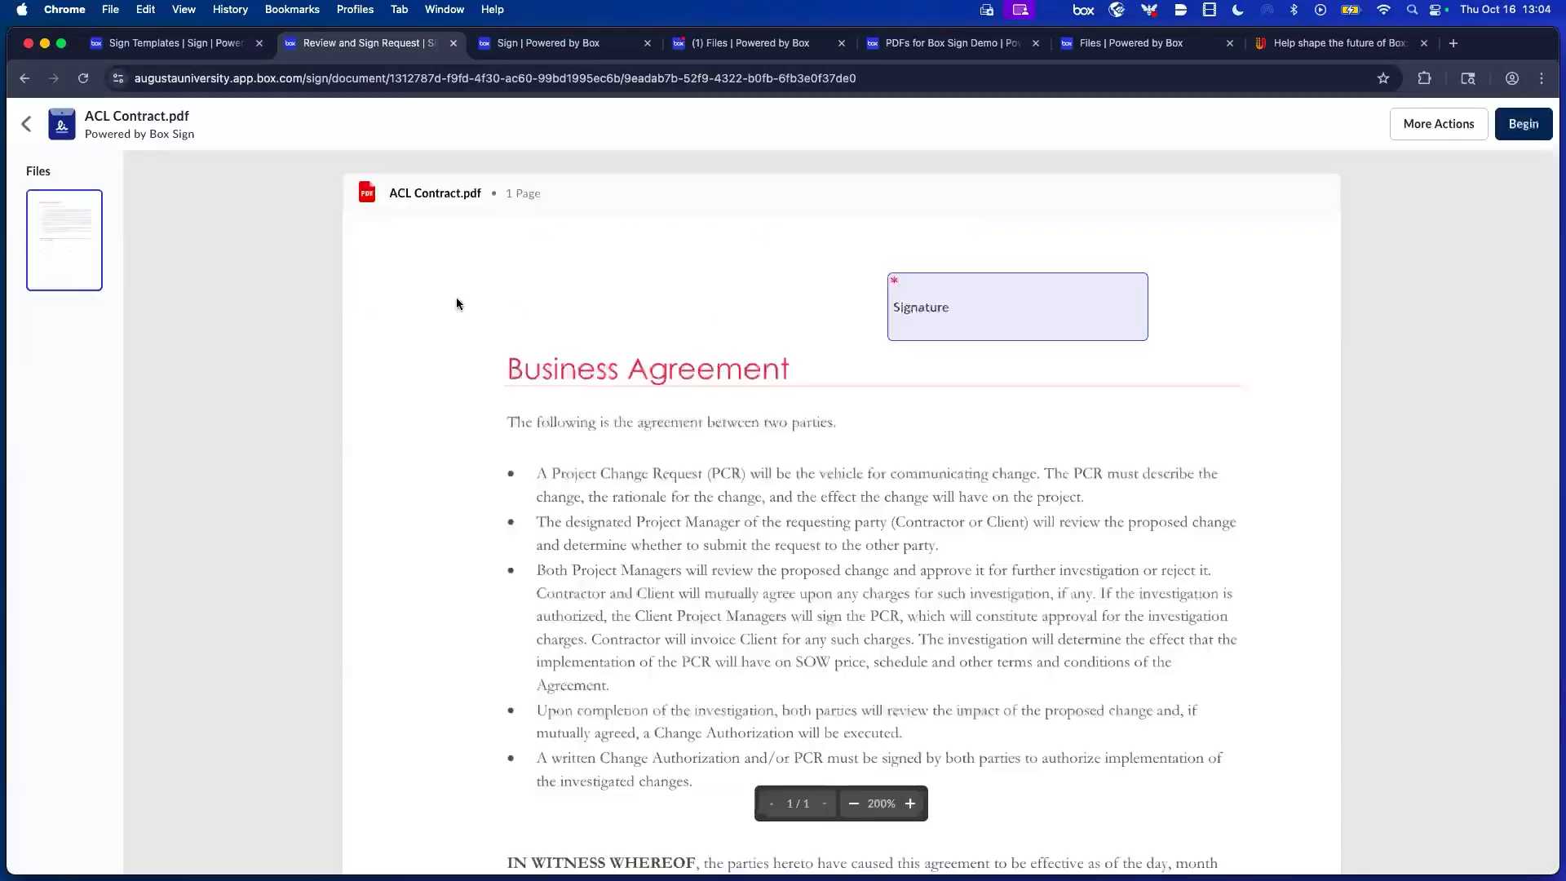
pyautogui.click(952, 323)
pyautogui.click(989, 560)
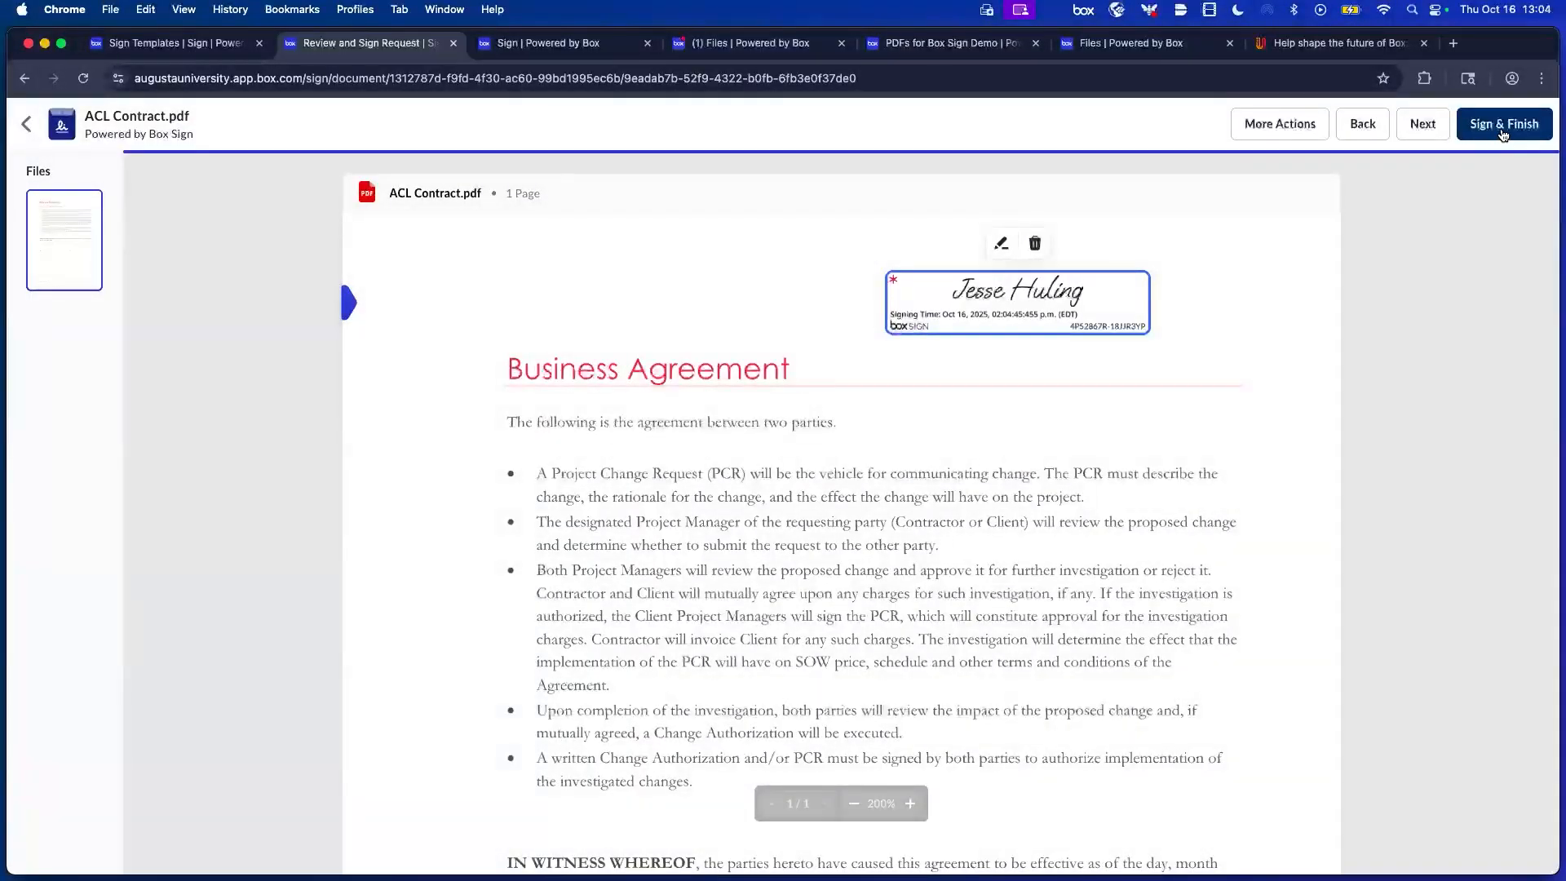
pyautogui.click(1501, 134)
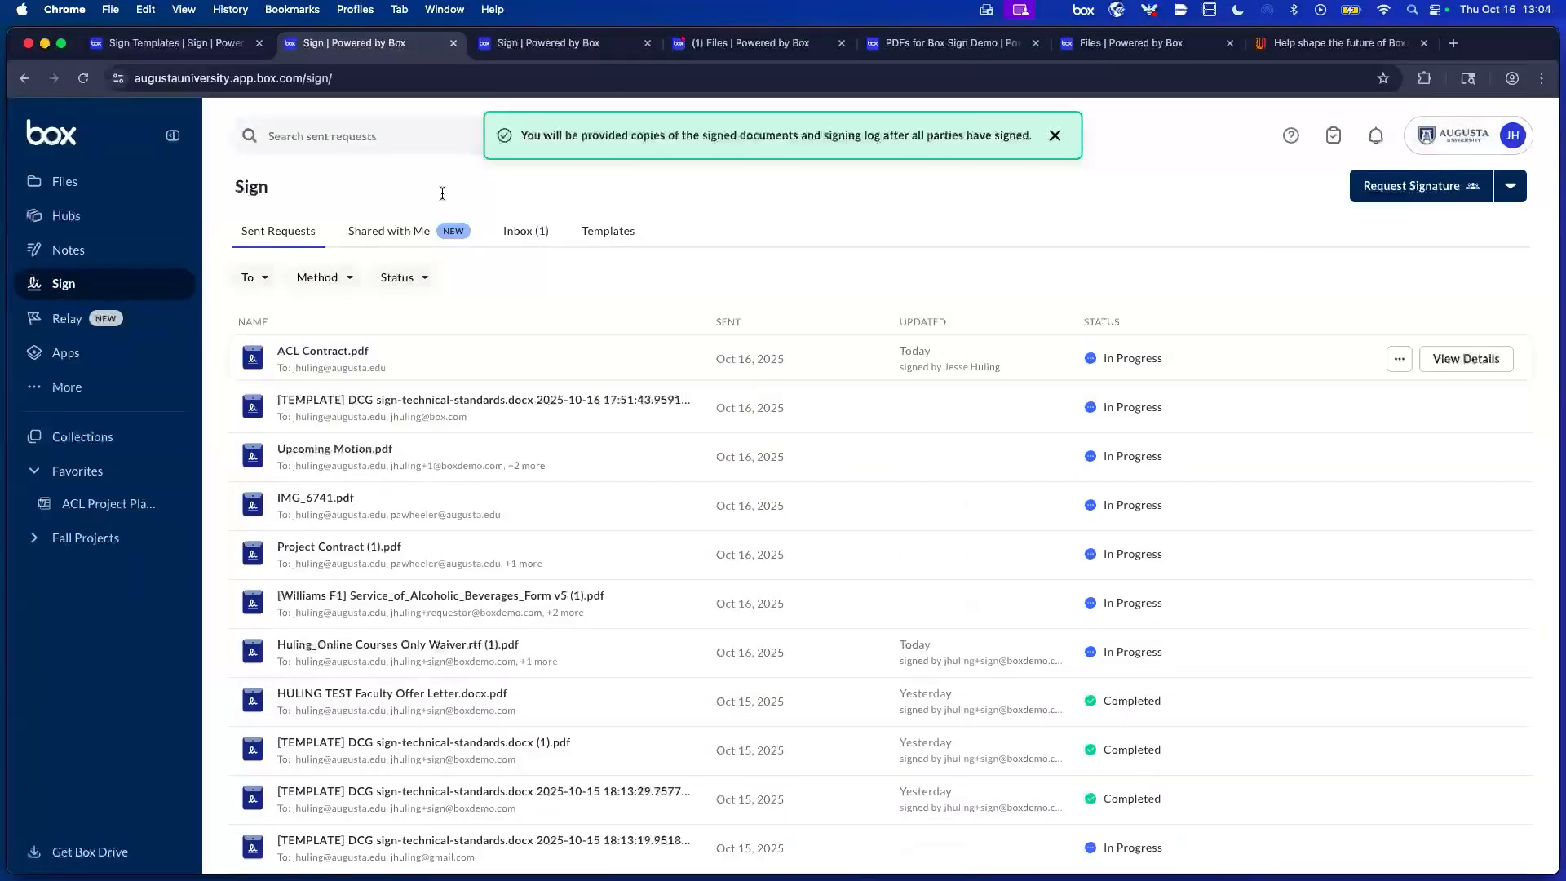
pyautogui.click(79, 184)
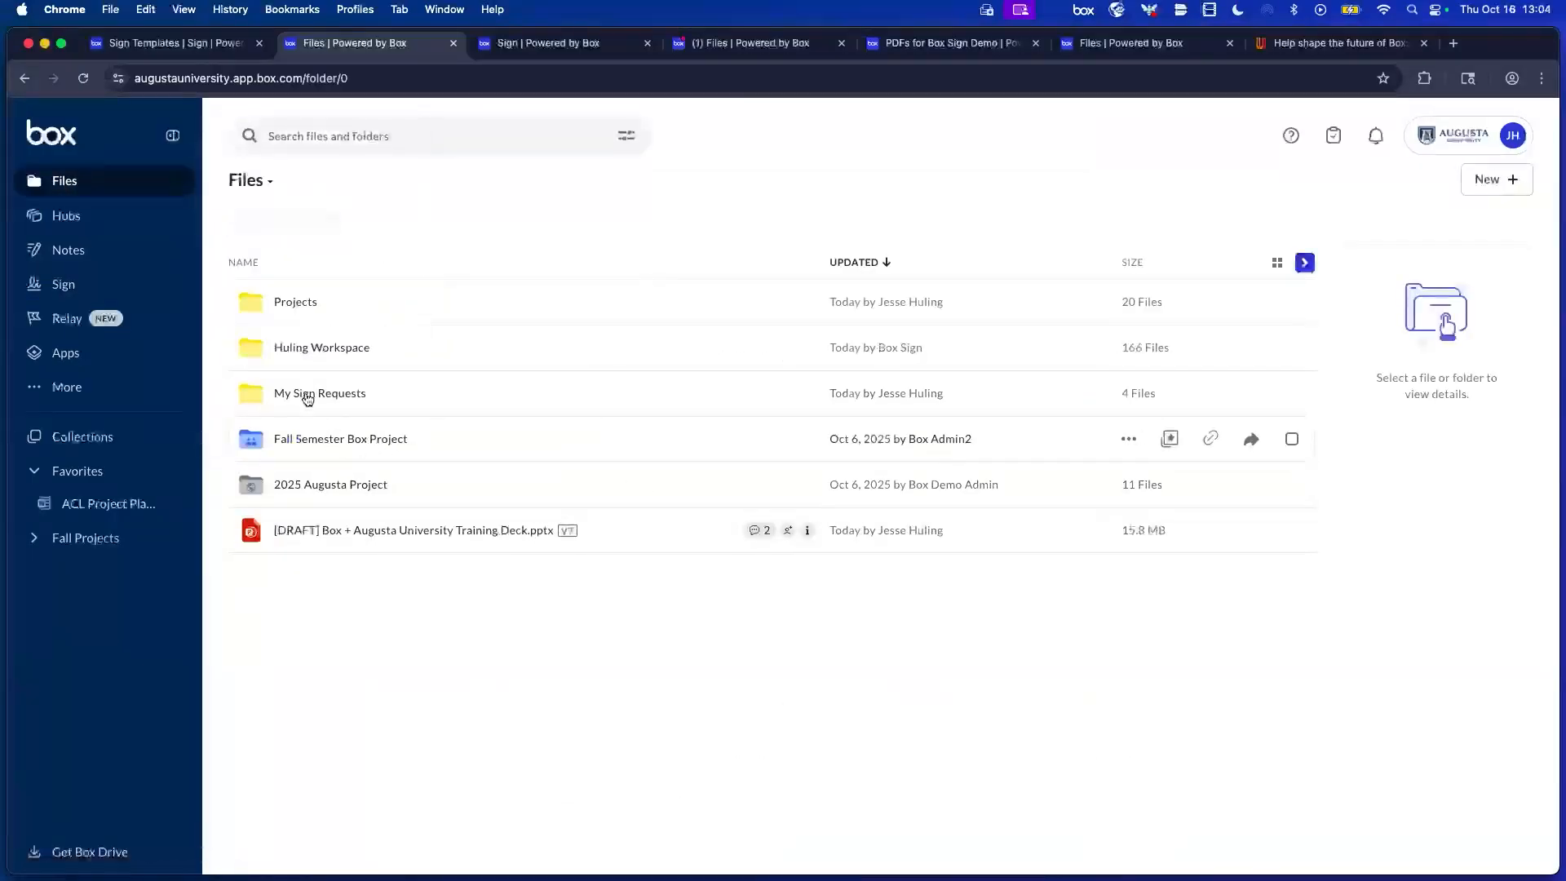
pyautogui.click(294, 303)
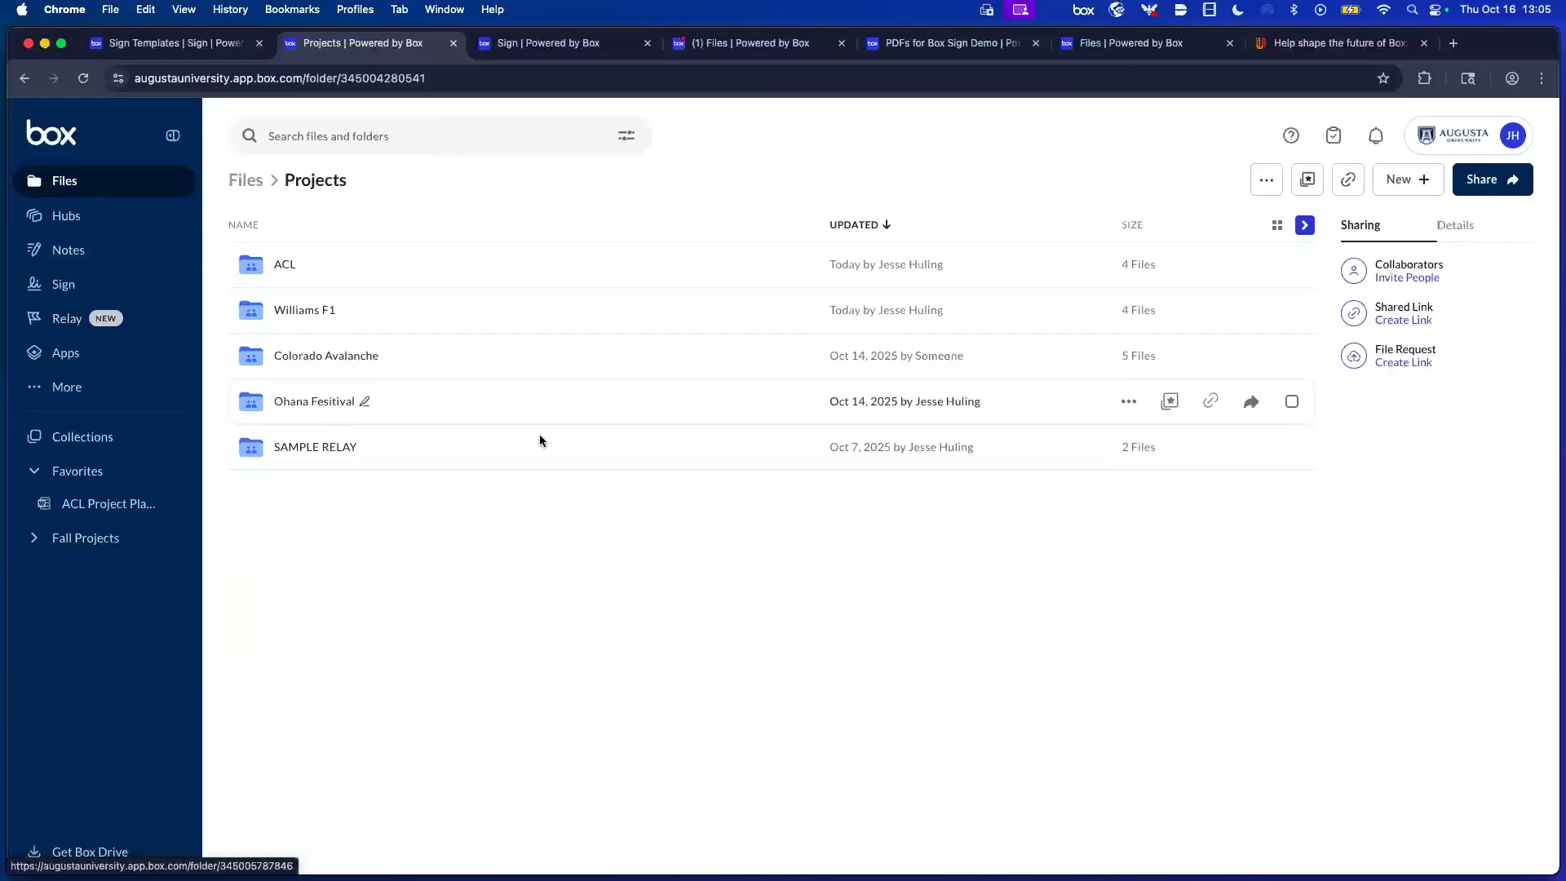
pyautogui.click(271, 268)
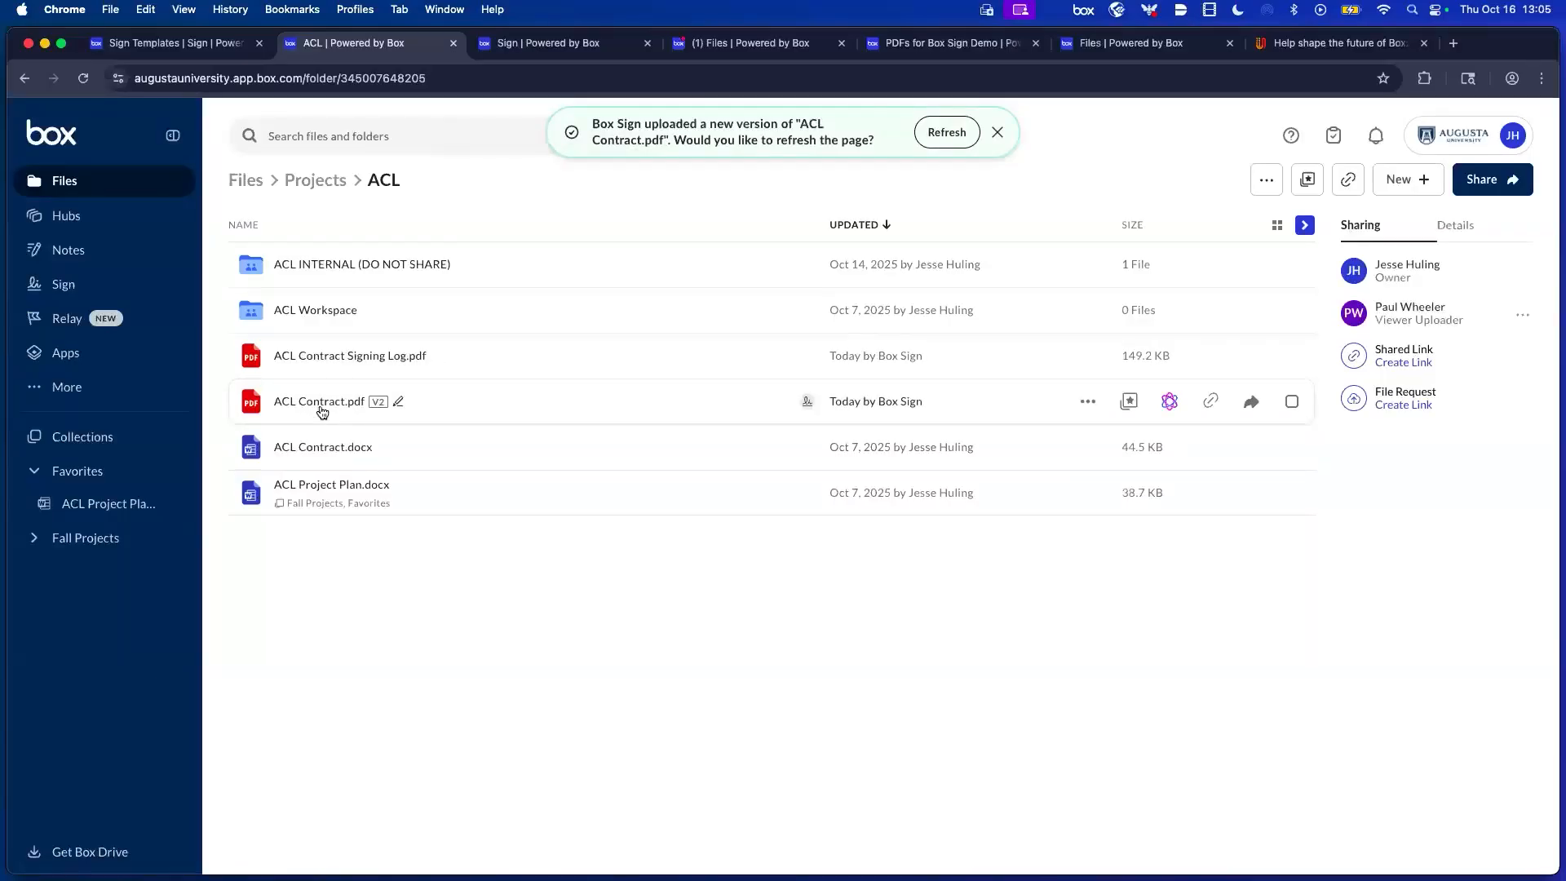
pyautogui.moveTo(243, 416)
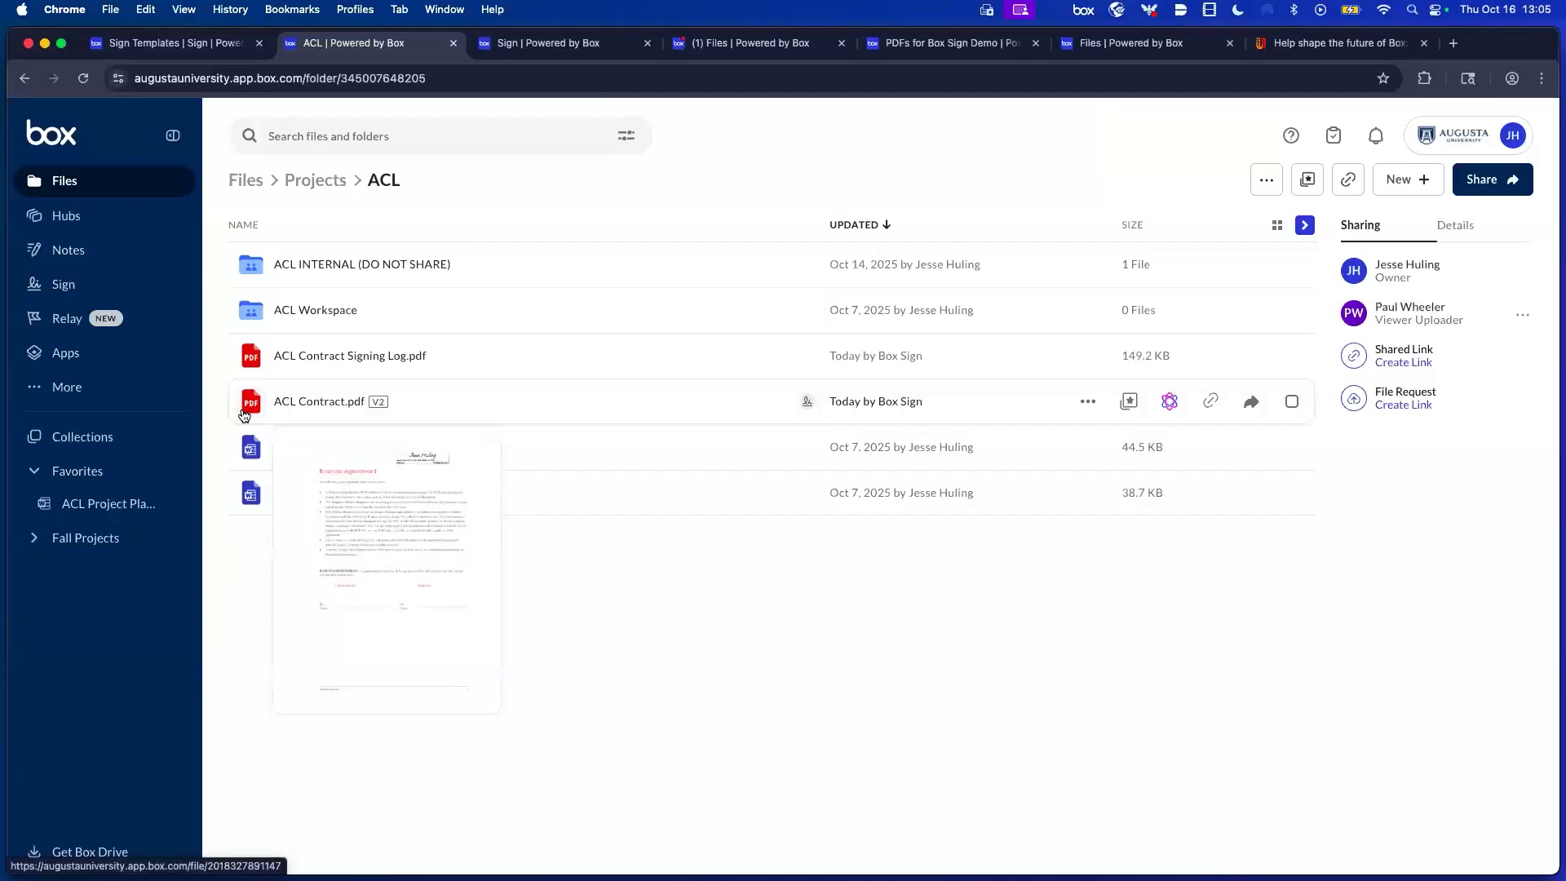
pyautogui.moveTo(251, 357)
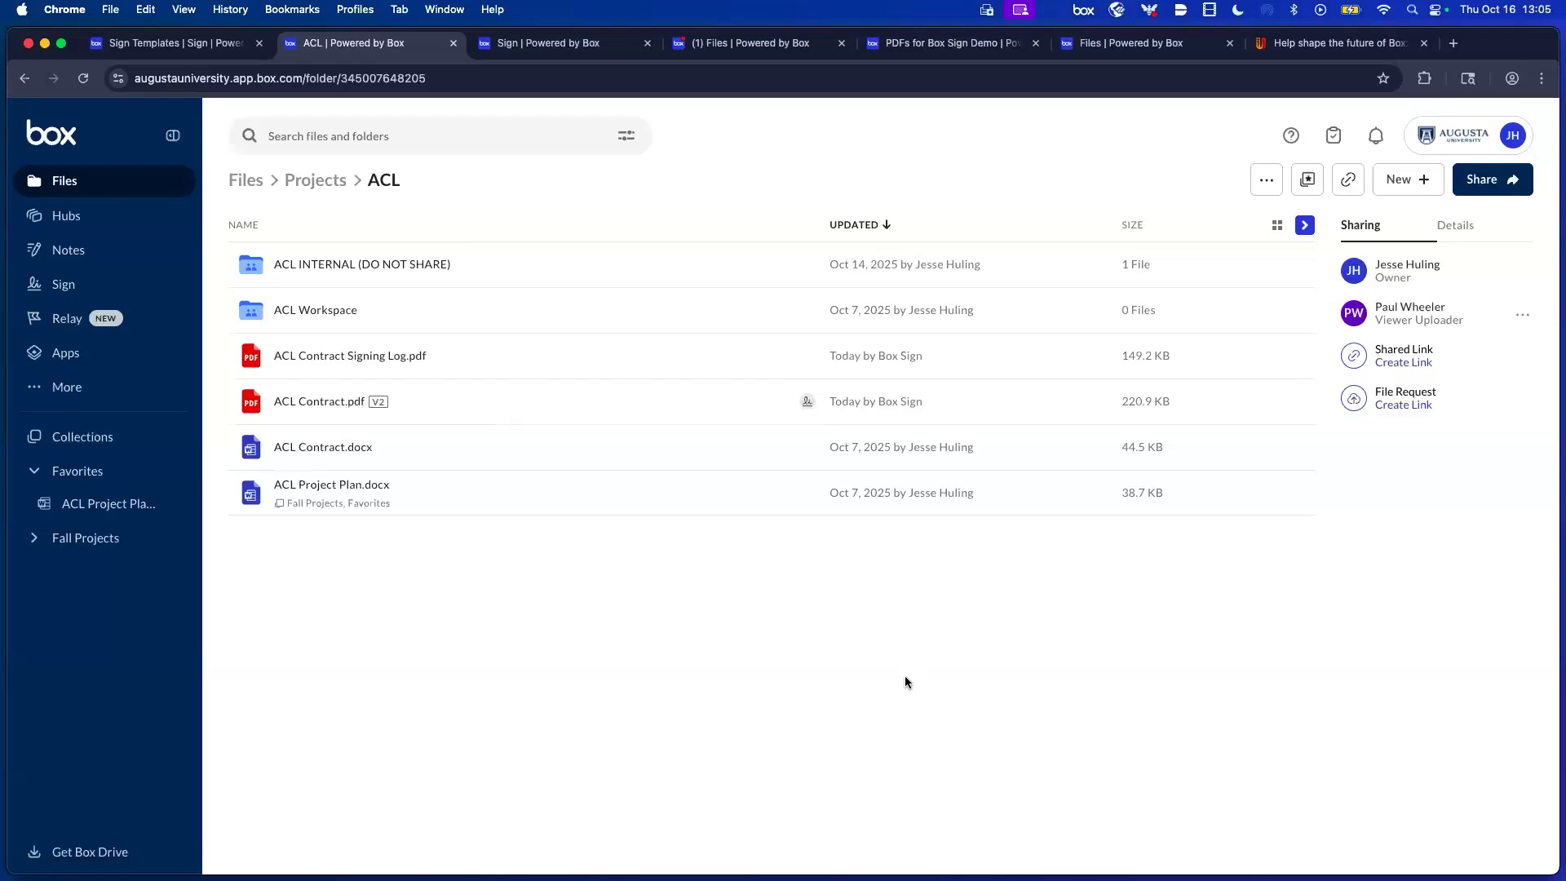
pyautogui.moveTo(807, 407)
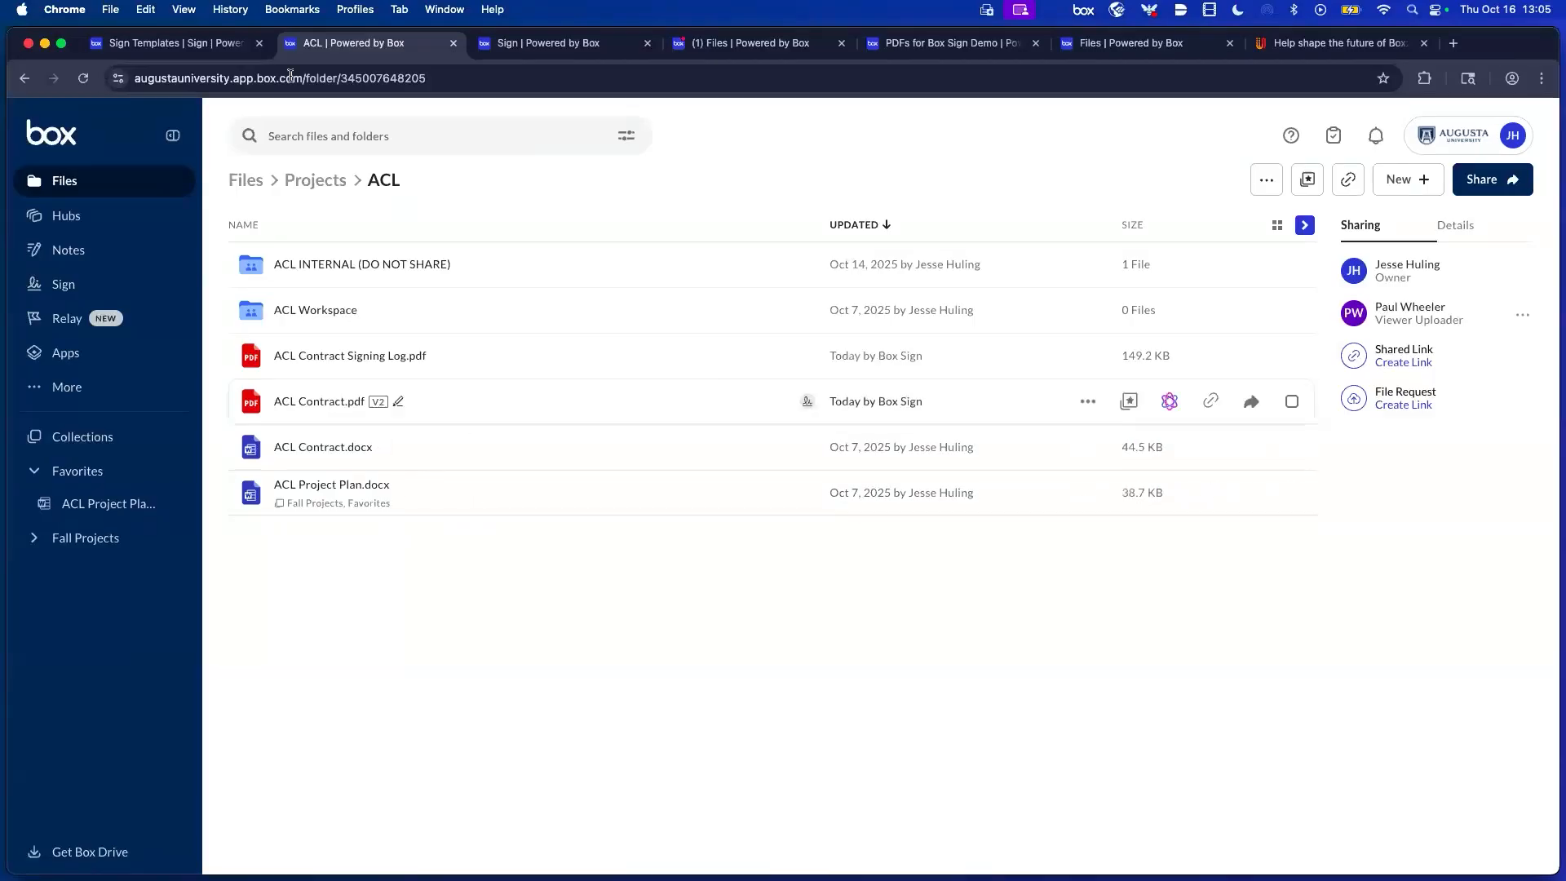
# Create a folder named 'Augusta U' in Projects, open it, and return to Projects.
pyautogui.click(335, 181)
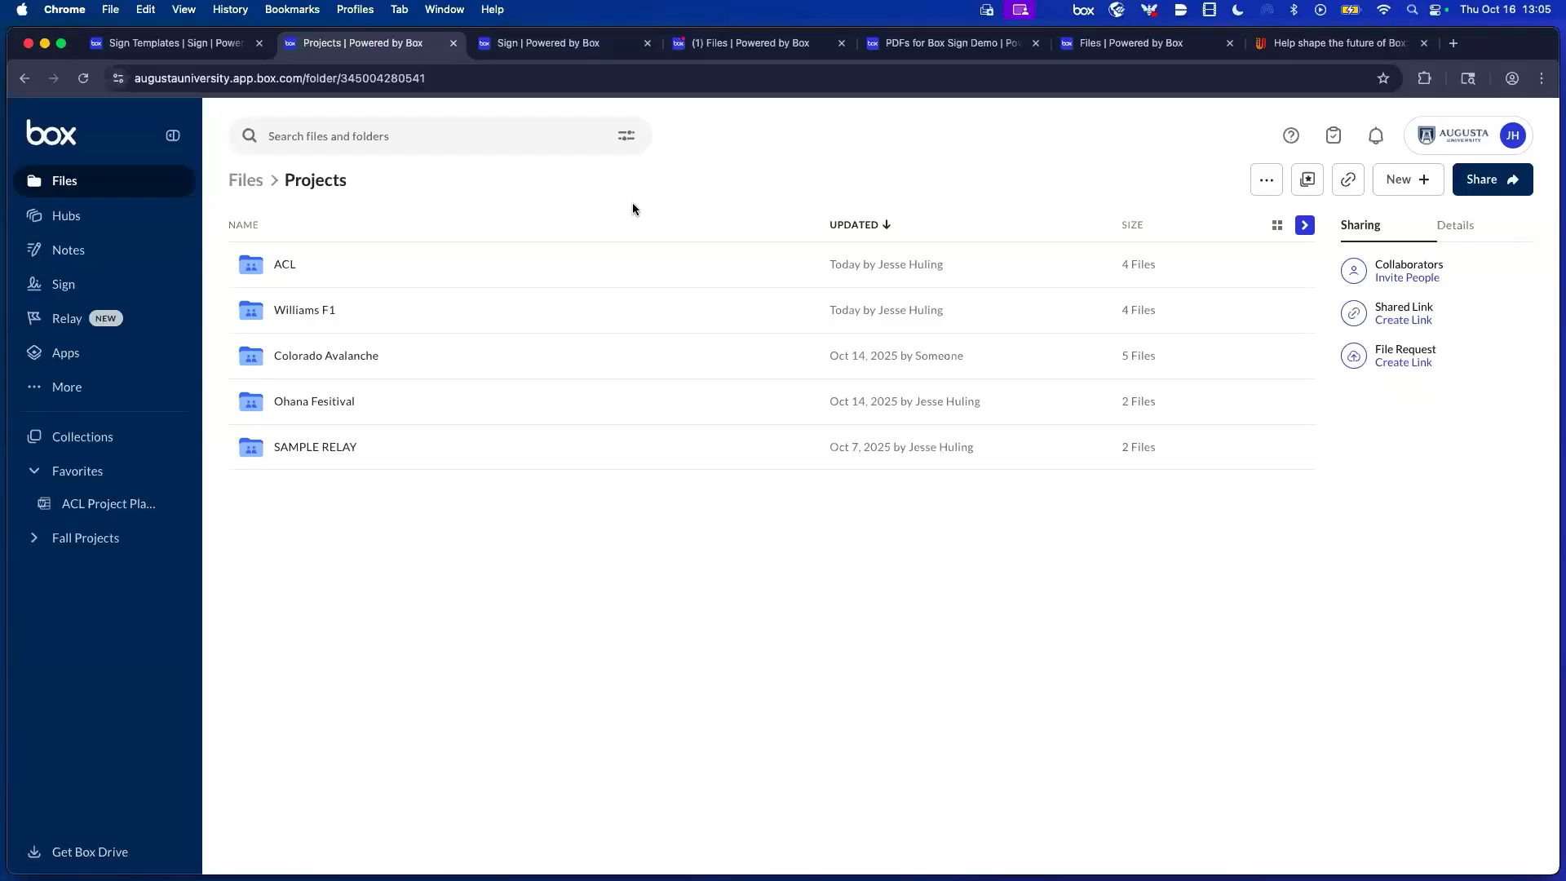
pyautogui.press('n')
pyautogui.write('Augusta U')
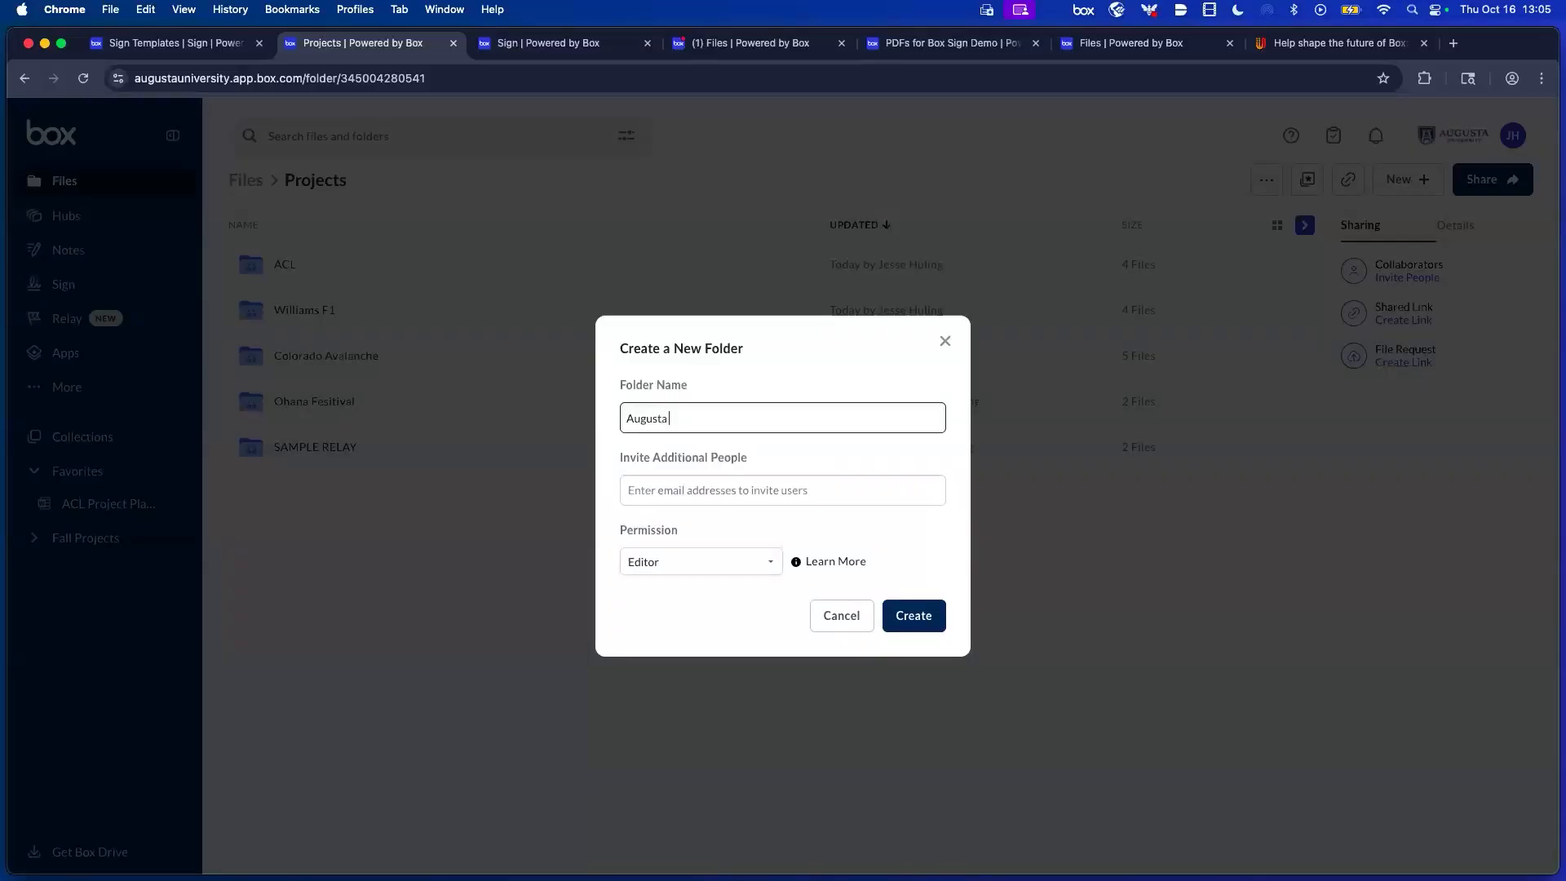
pyautogui.click(917, 621)
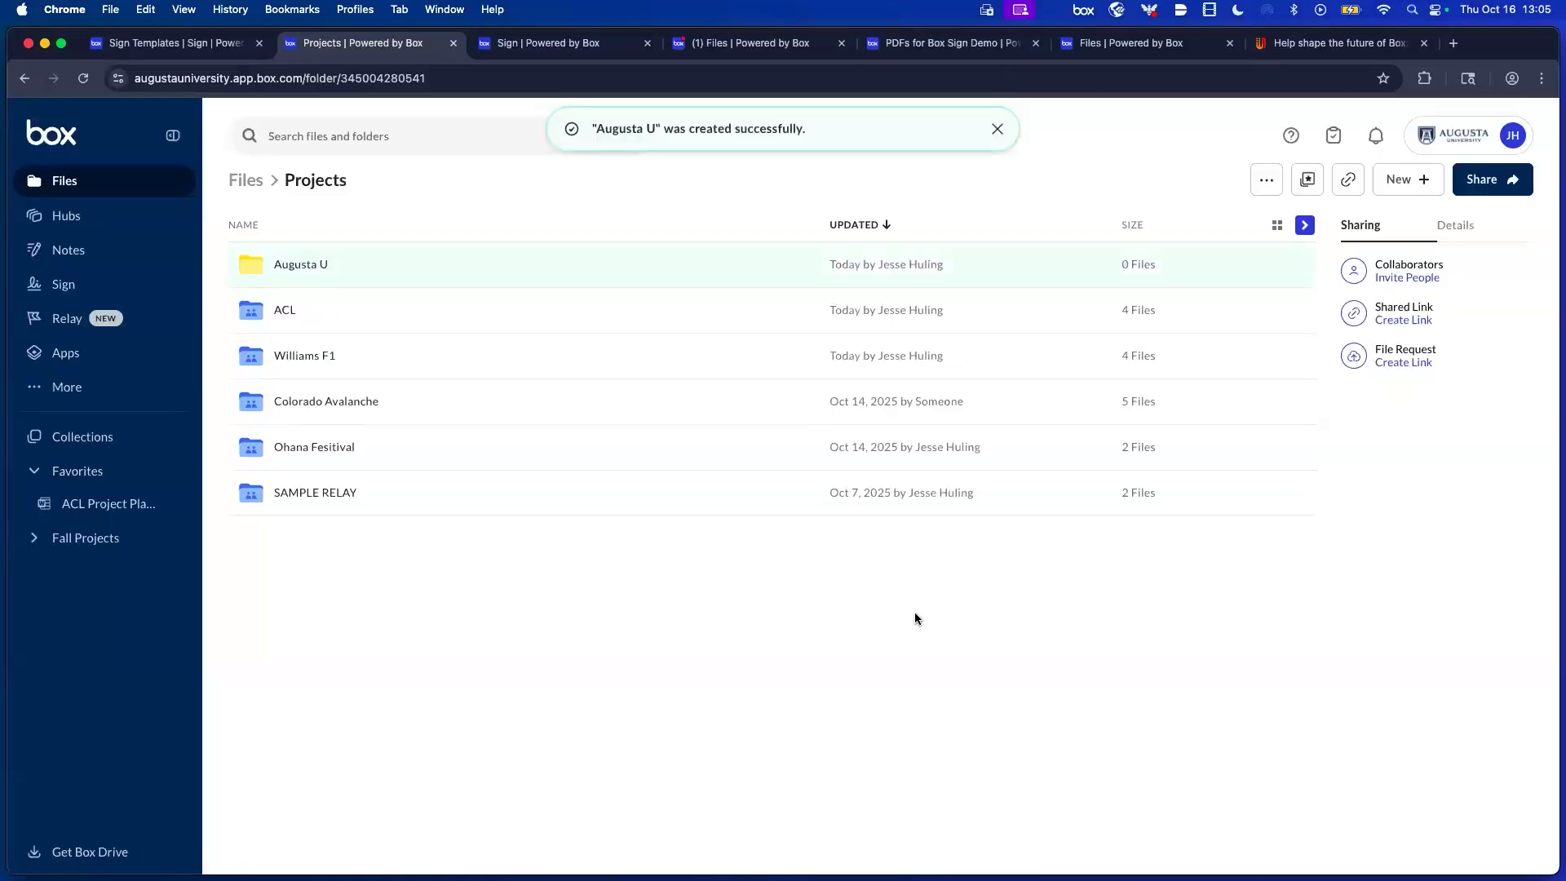
pyautogui.click(291, 274)
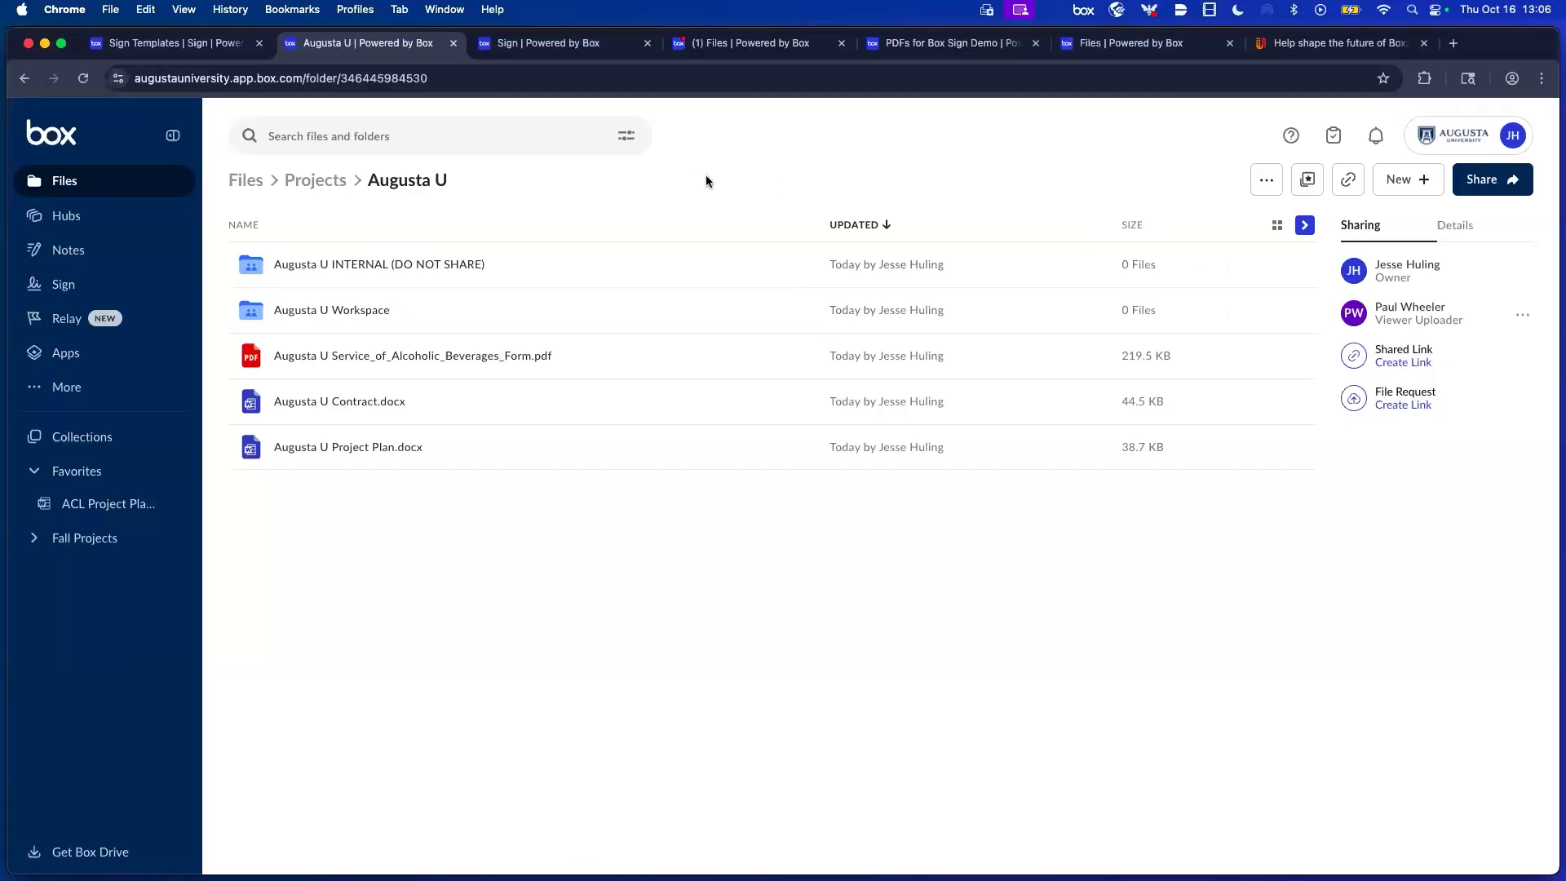
pyautogui.press('super+bracketleft')
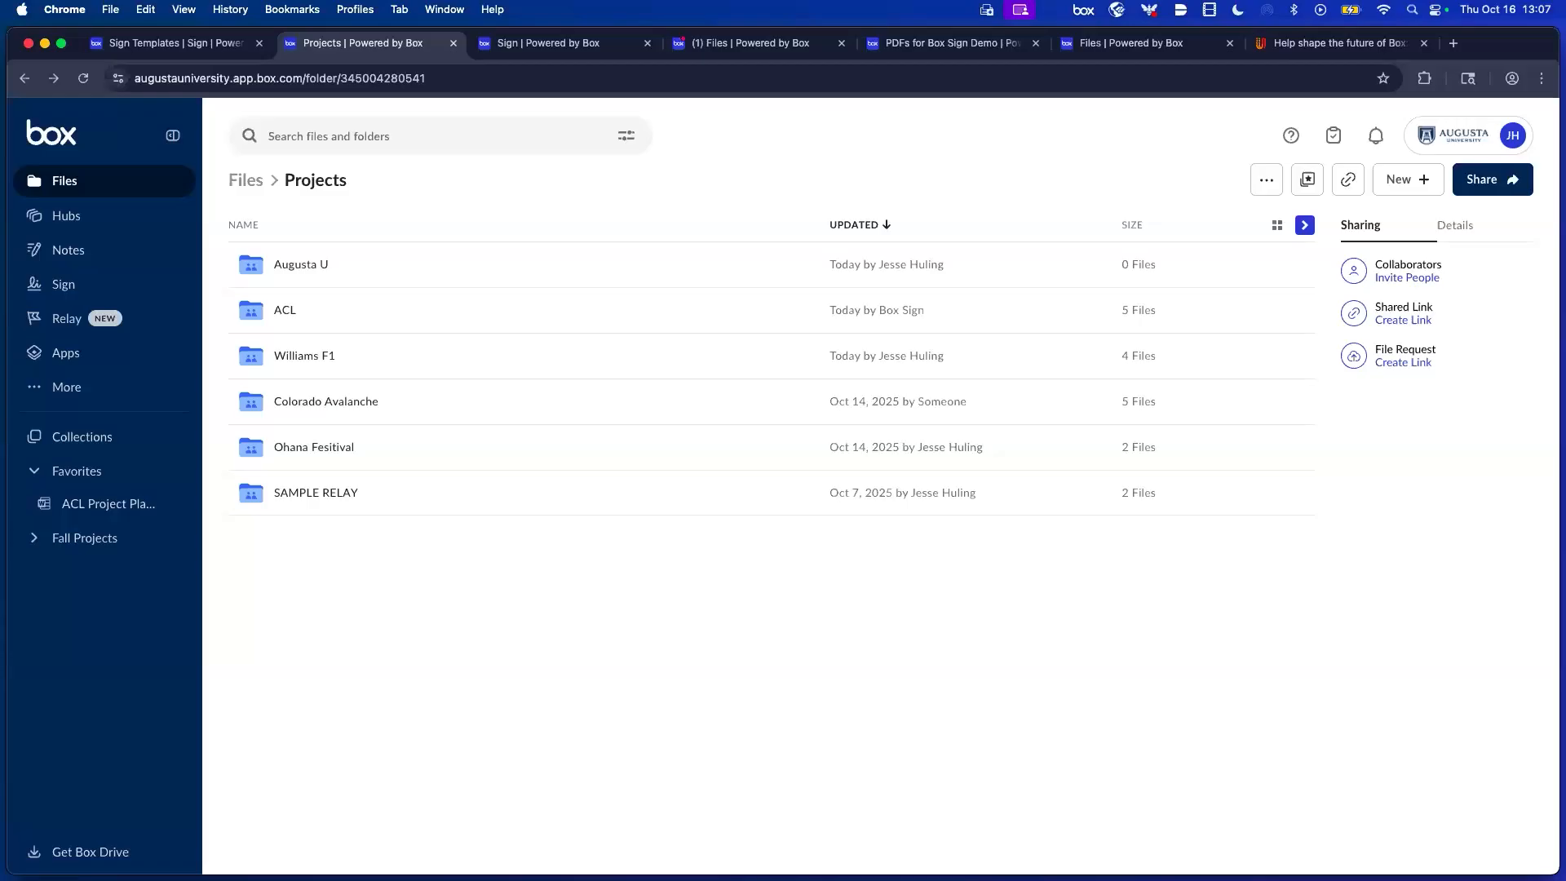
pyautogui.moveTo(1253, 349); pyautogui.dragTo(855, 8)
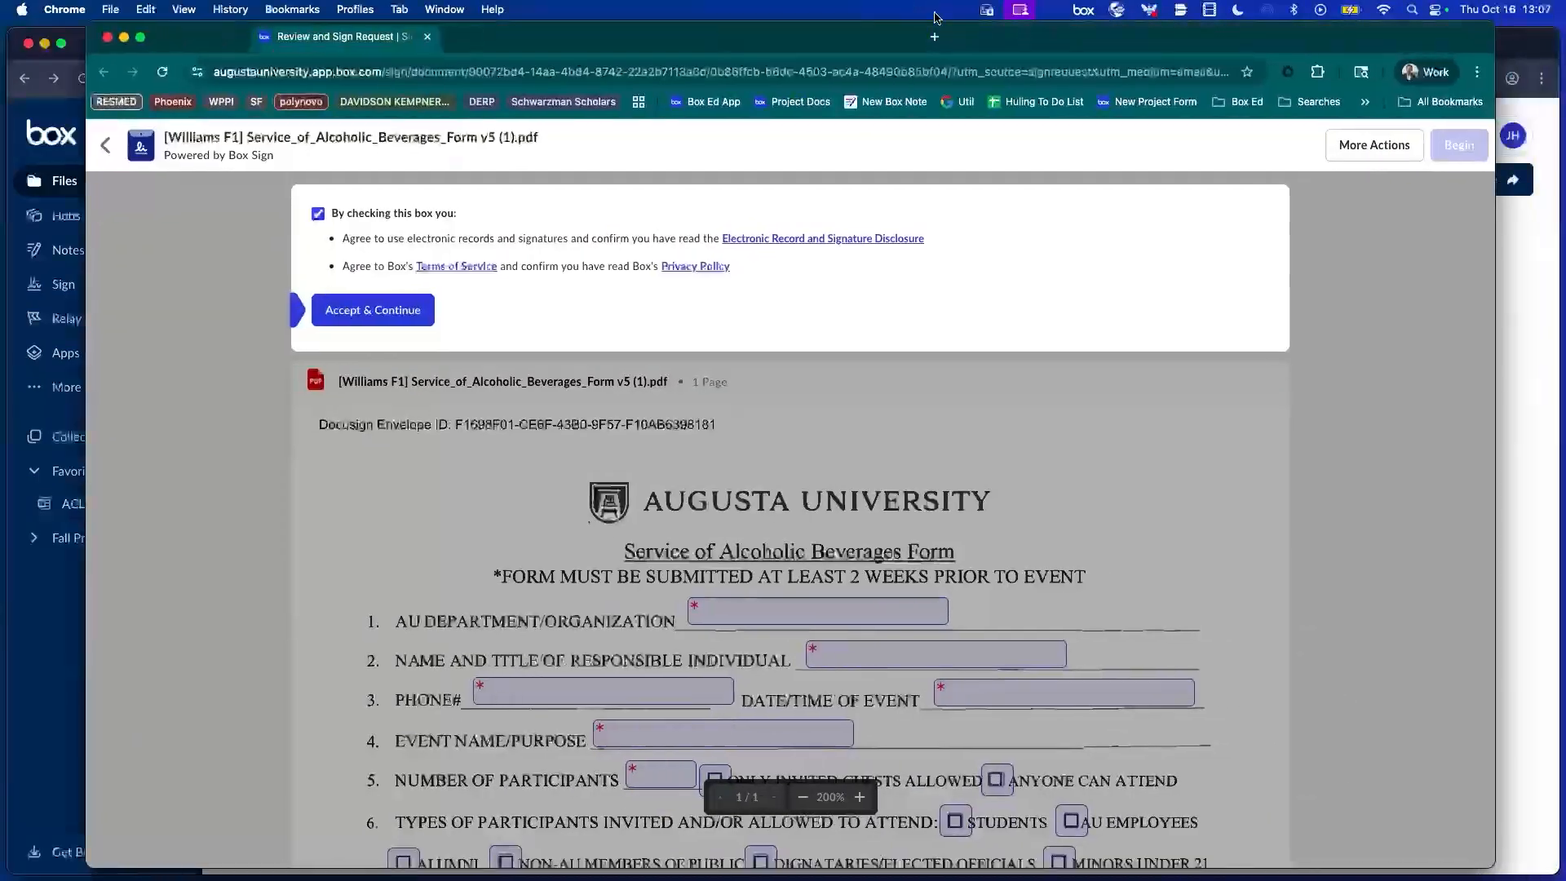
# Accept the electronic-records terms on the Williams F1 form, then move the signing window aside and open Augusta U.
pyautogui.click(380, 314)
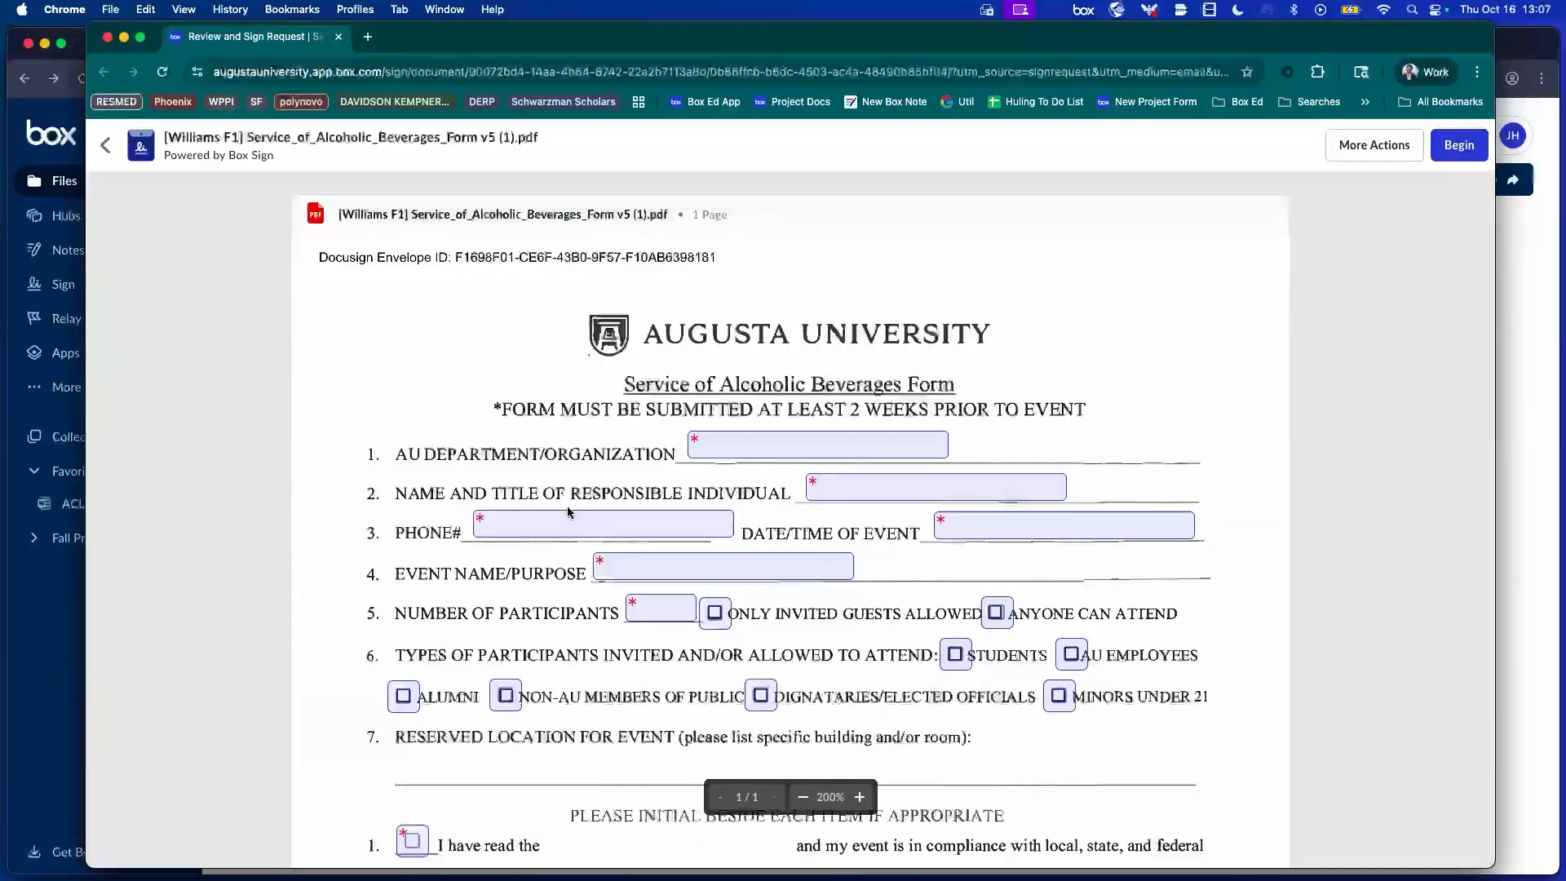
pyautogui.scroll(-3, 568, 511)
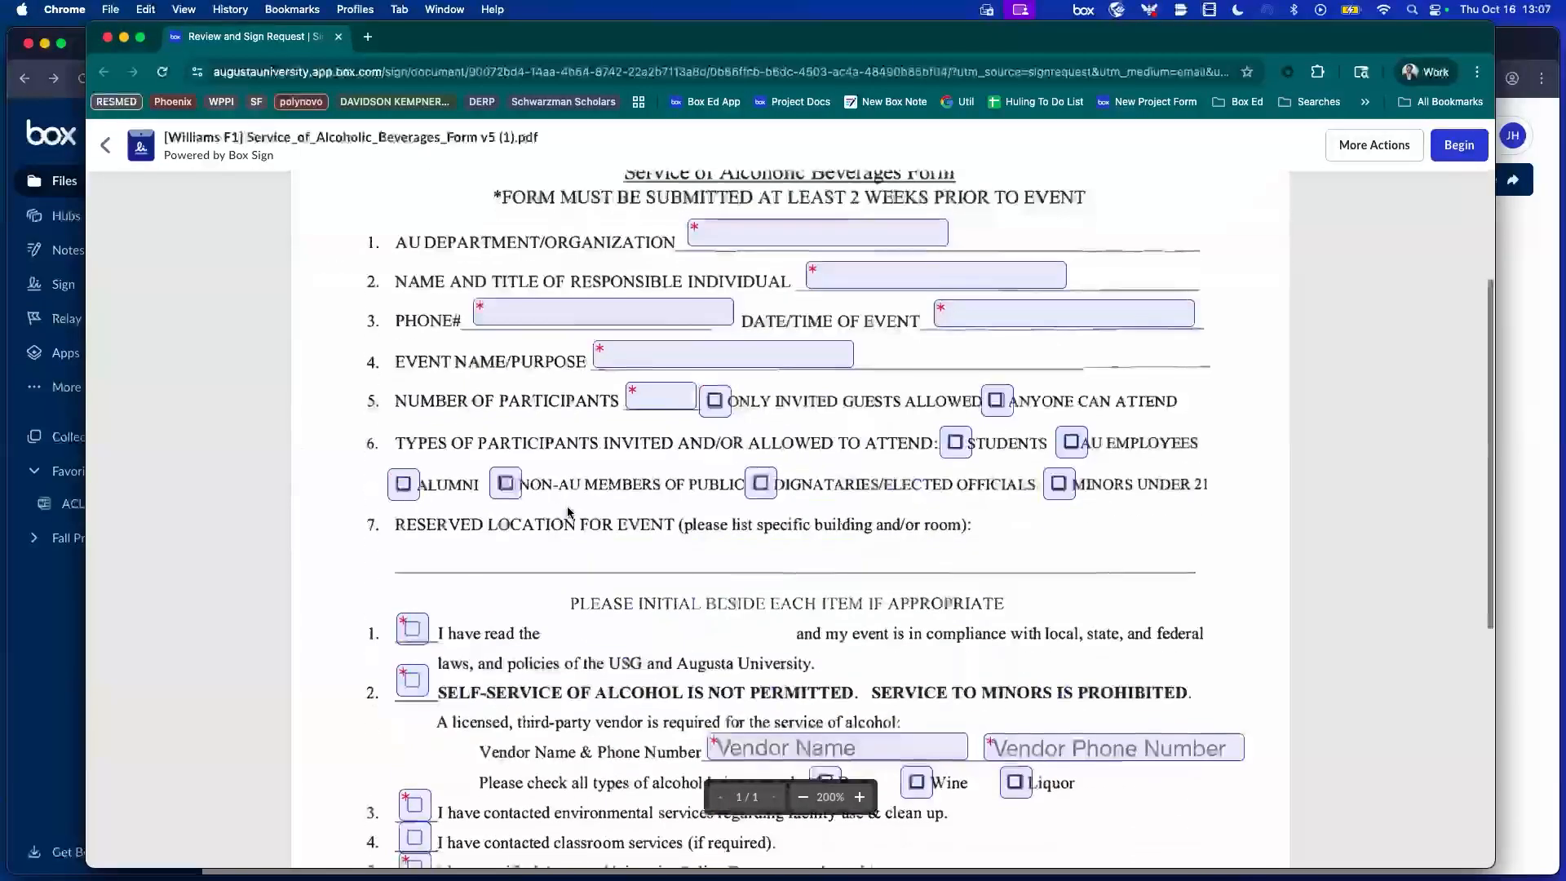
pyautogui.click(527, 313)
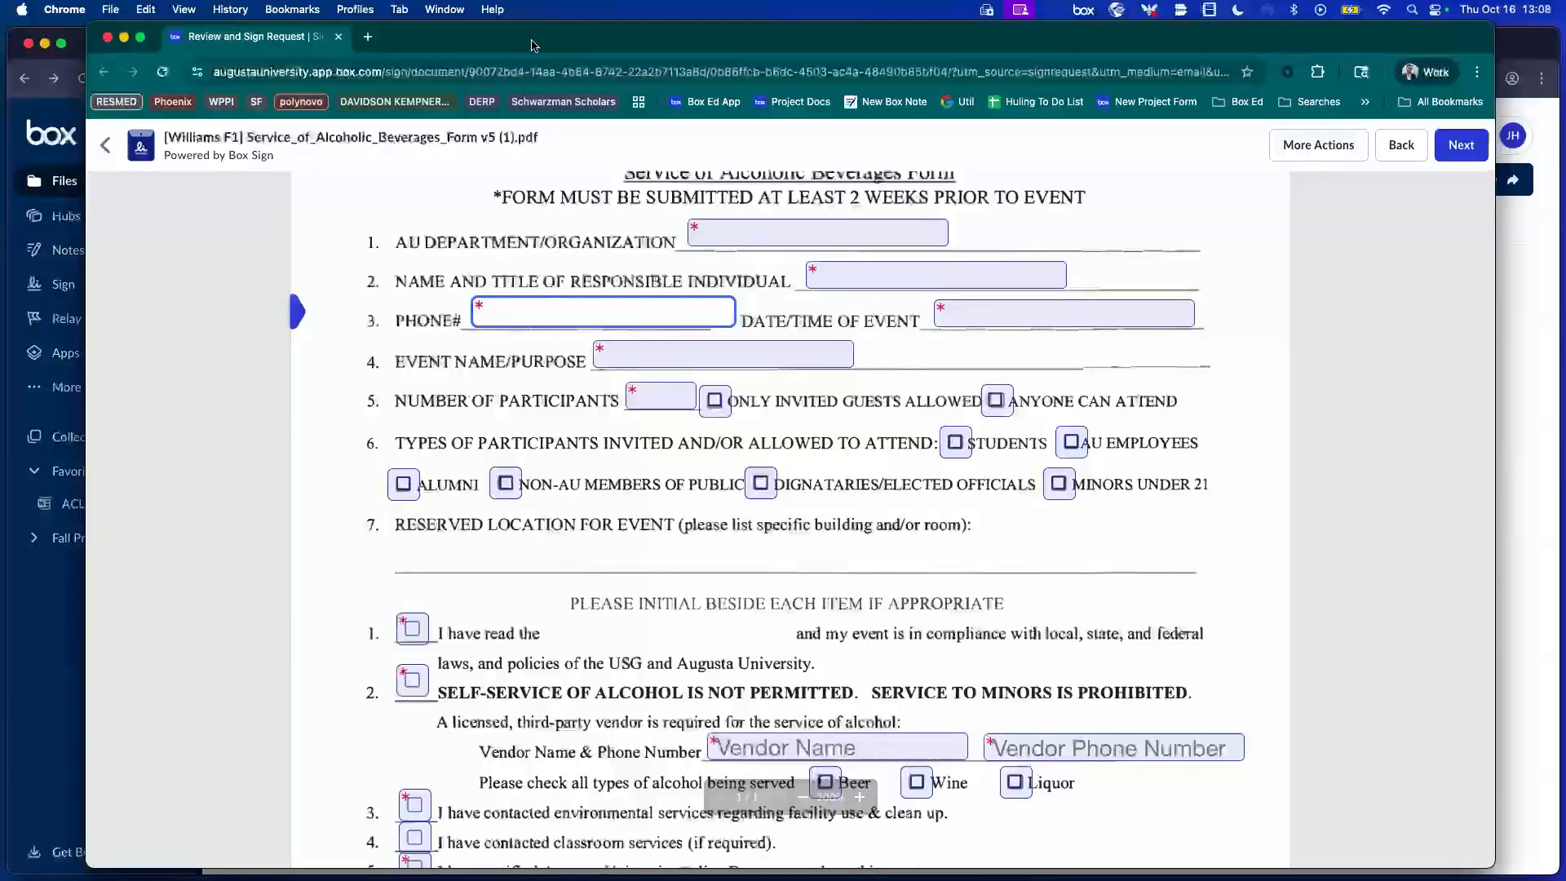
pyautogui.scroll(-4, 686, 390)
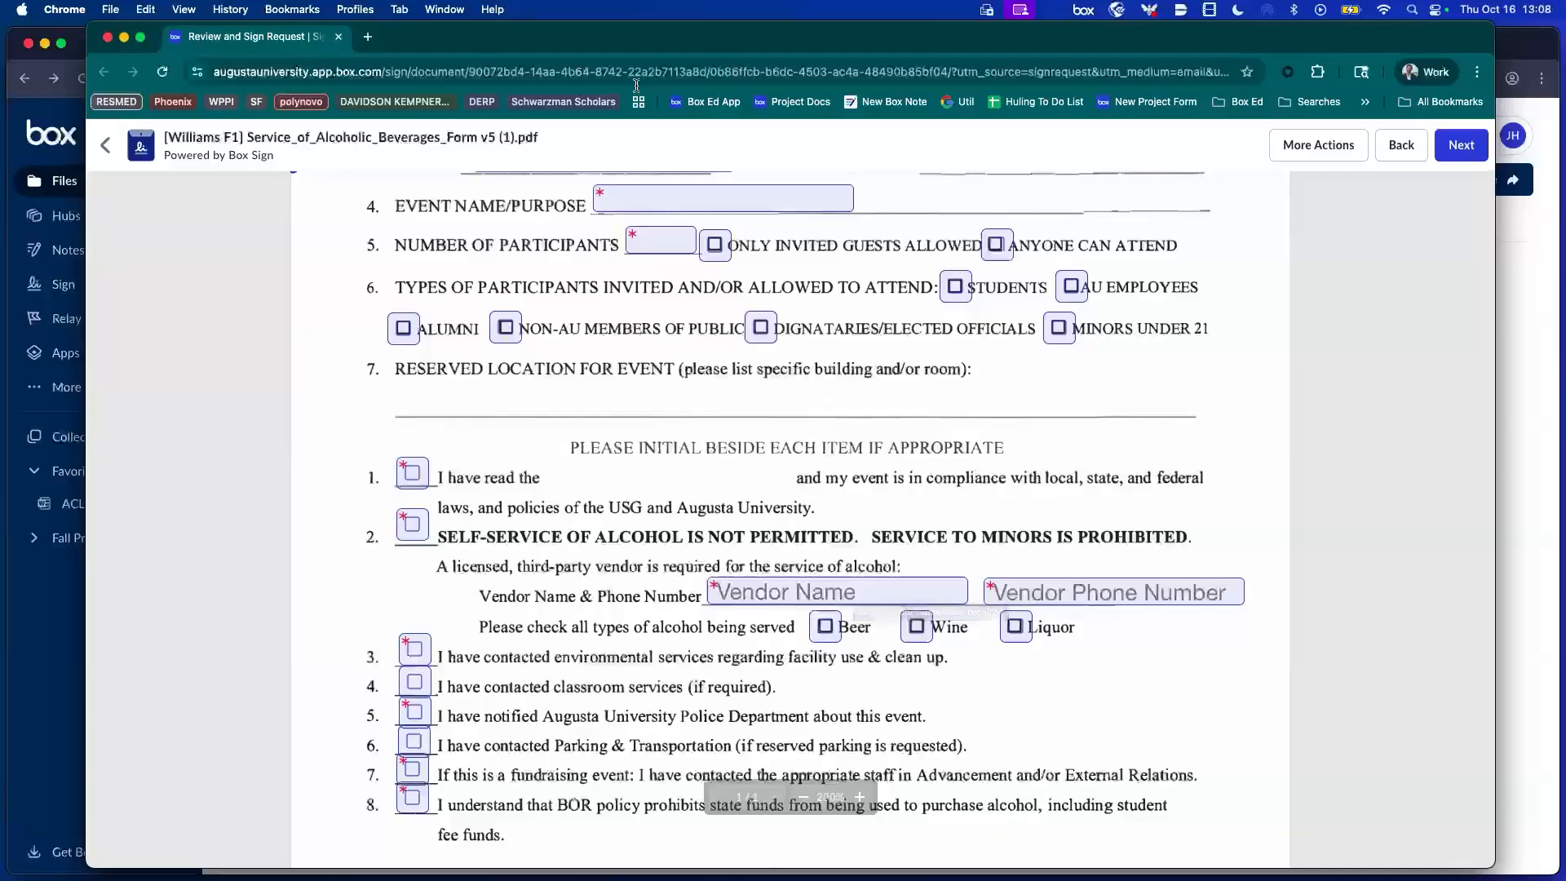
pyautogui.moveTo(634, 49); pyautogui.dragTo(1565, 196)
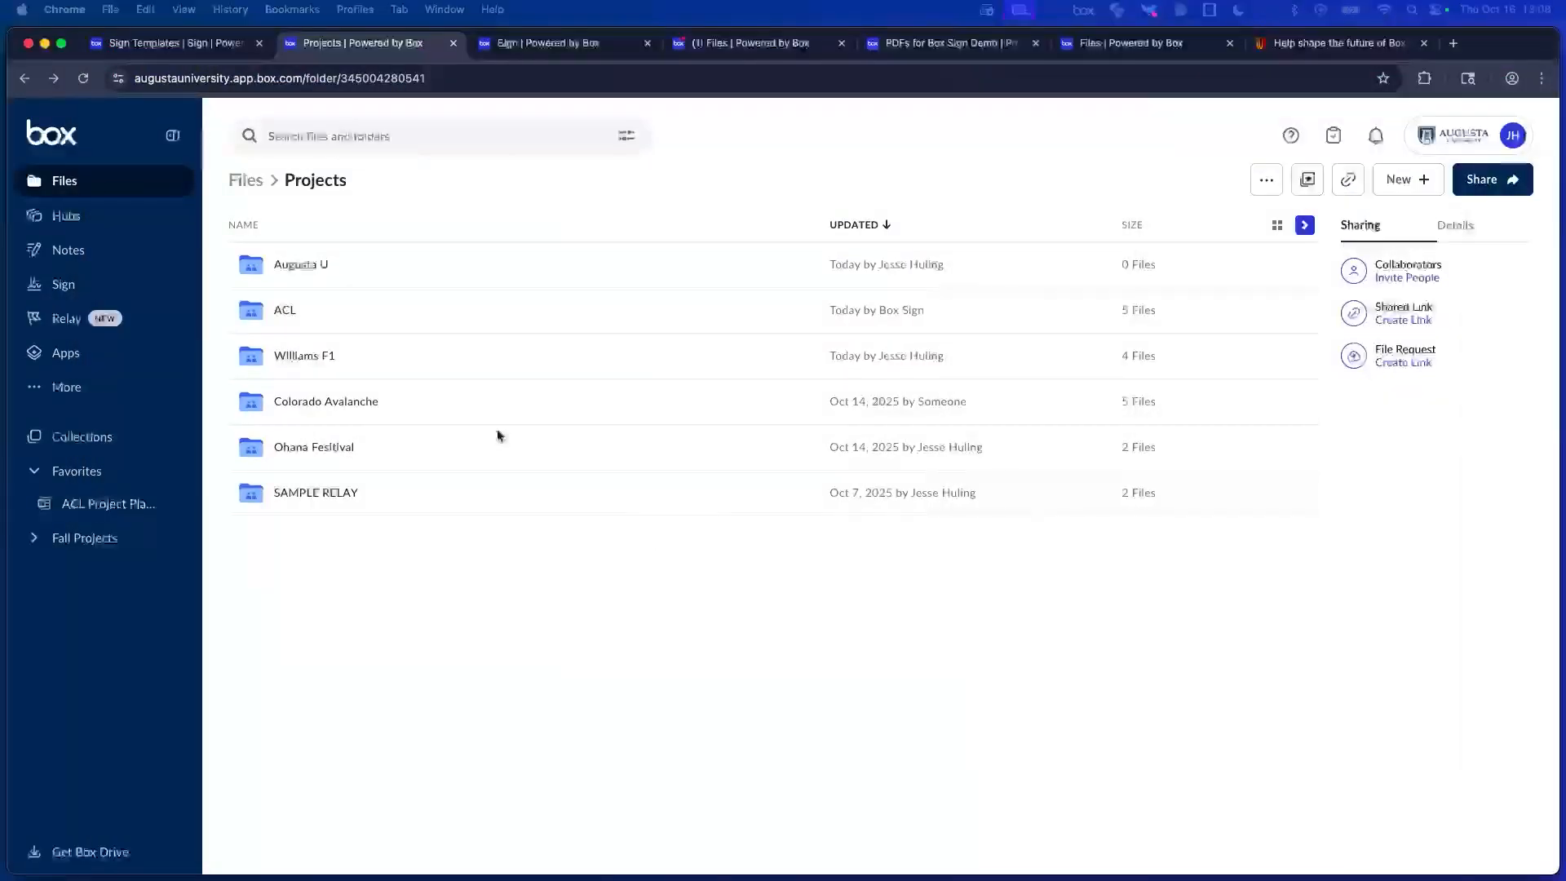
pyautogui.click(306, 267)
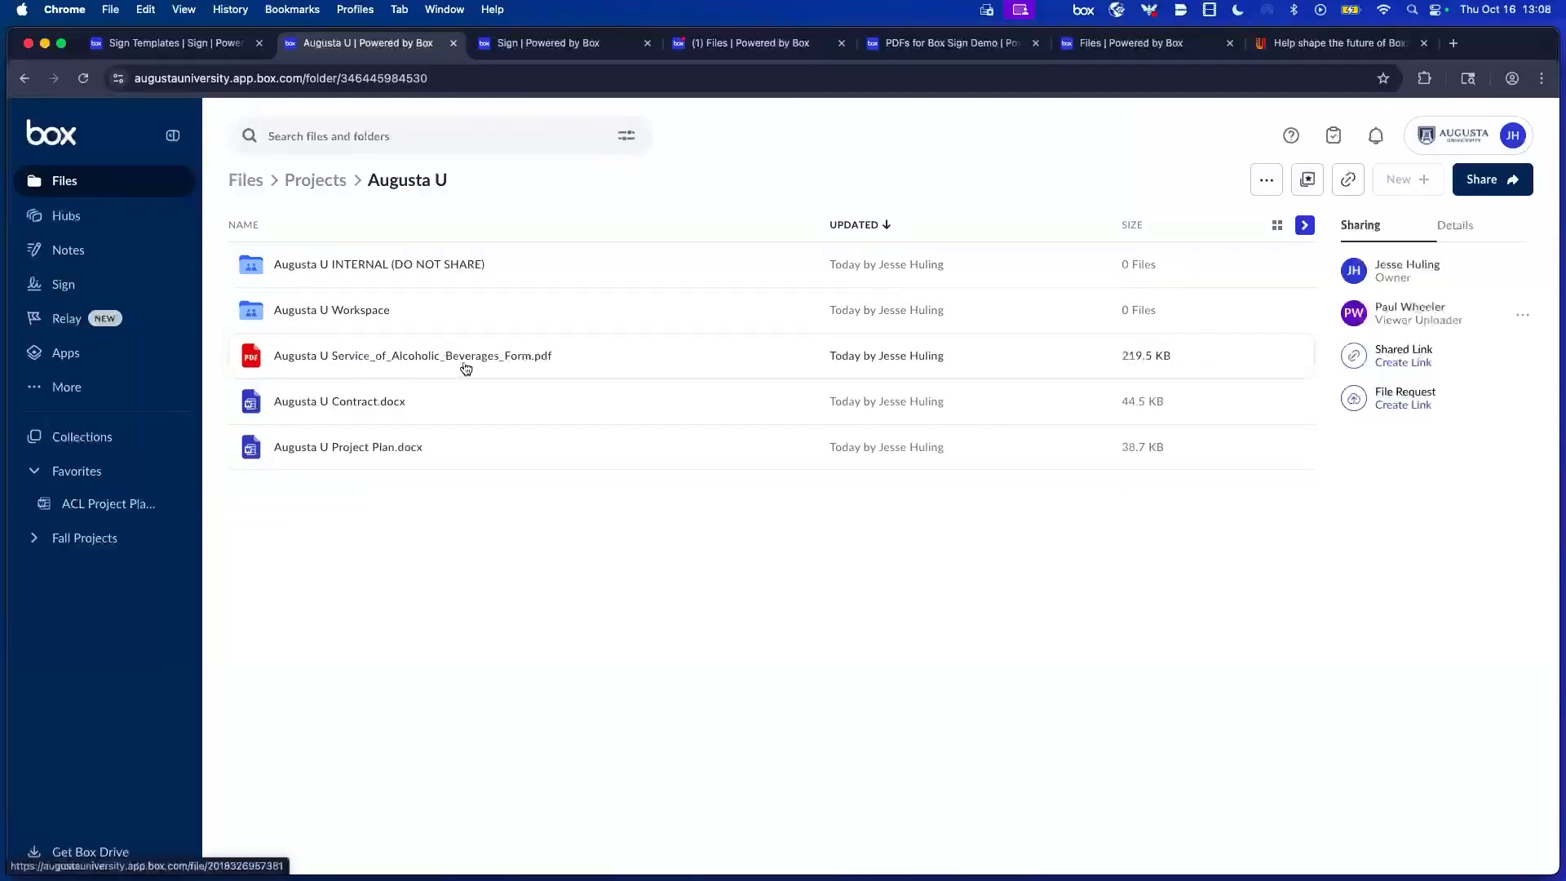
# Preview the Augusta U alcoholic beverages form and start a request for others' signatures.
pyautogui.doubleClick(629, 358)
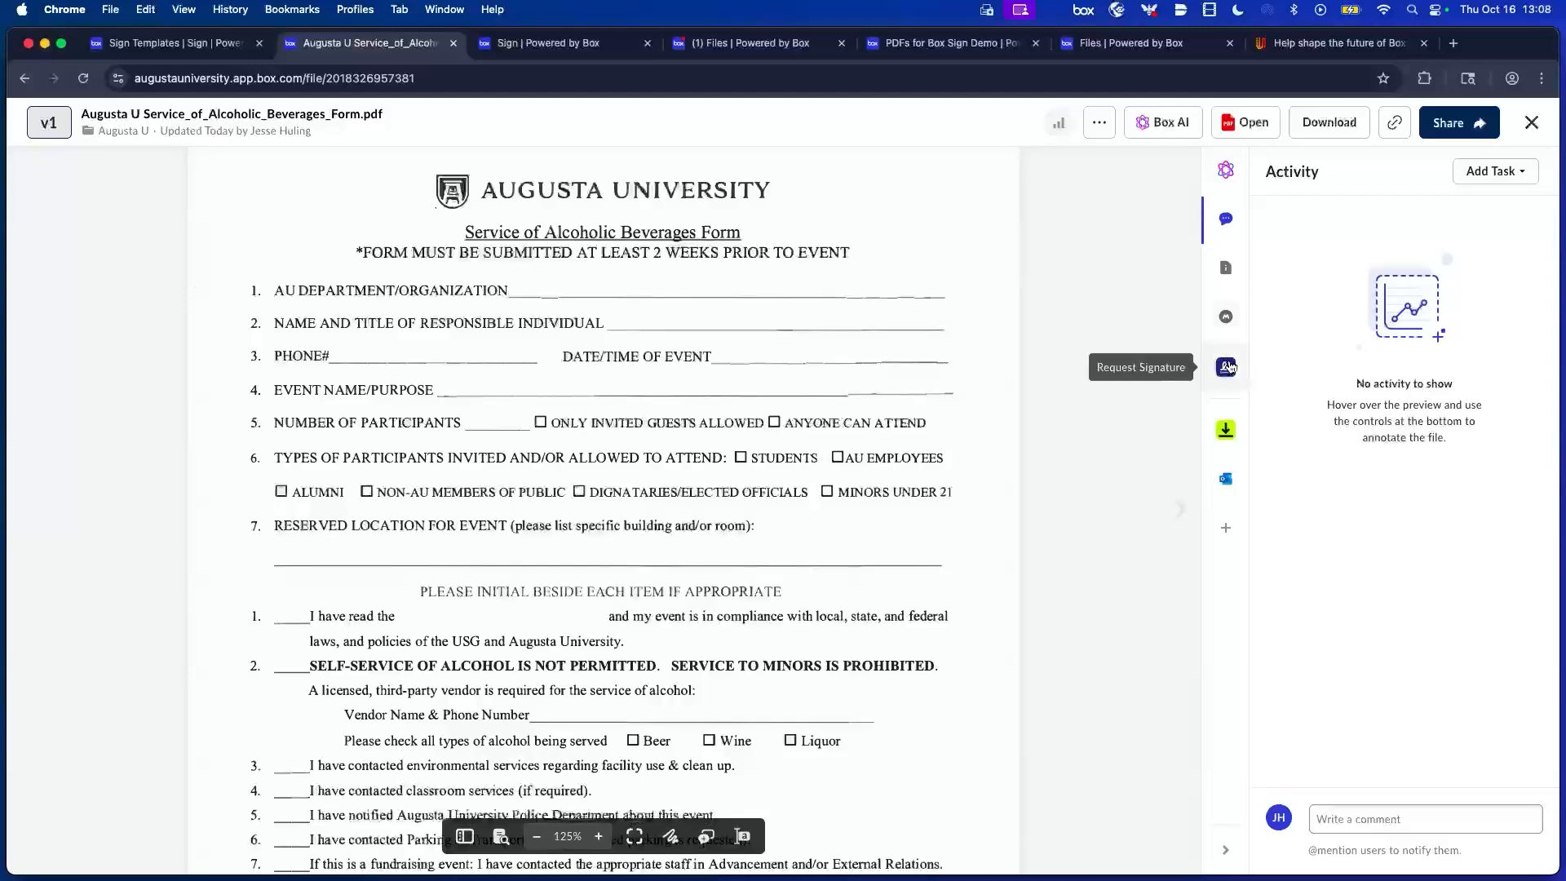
pyautogui.click(1230, 367)
pyautogui.click(1150, 419)
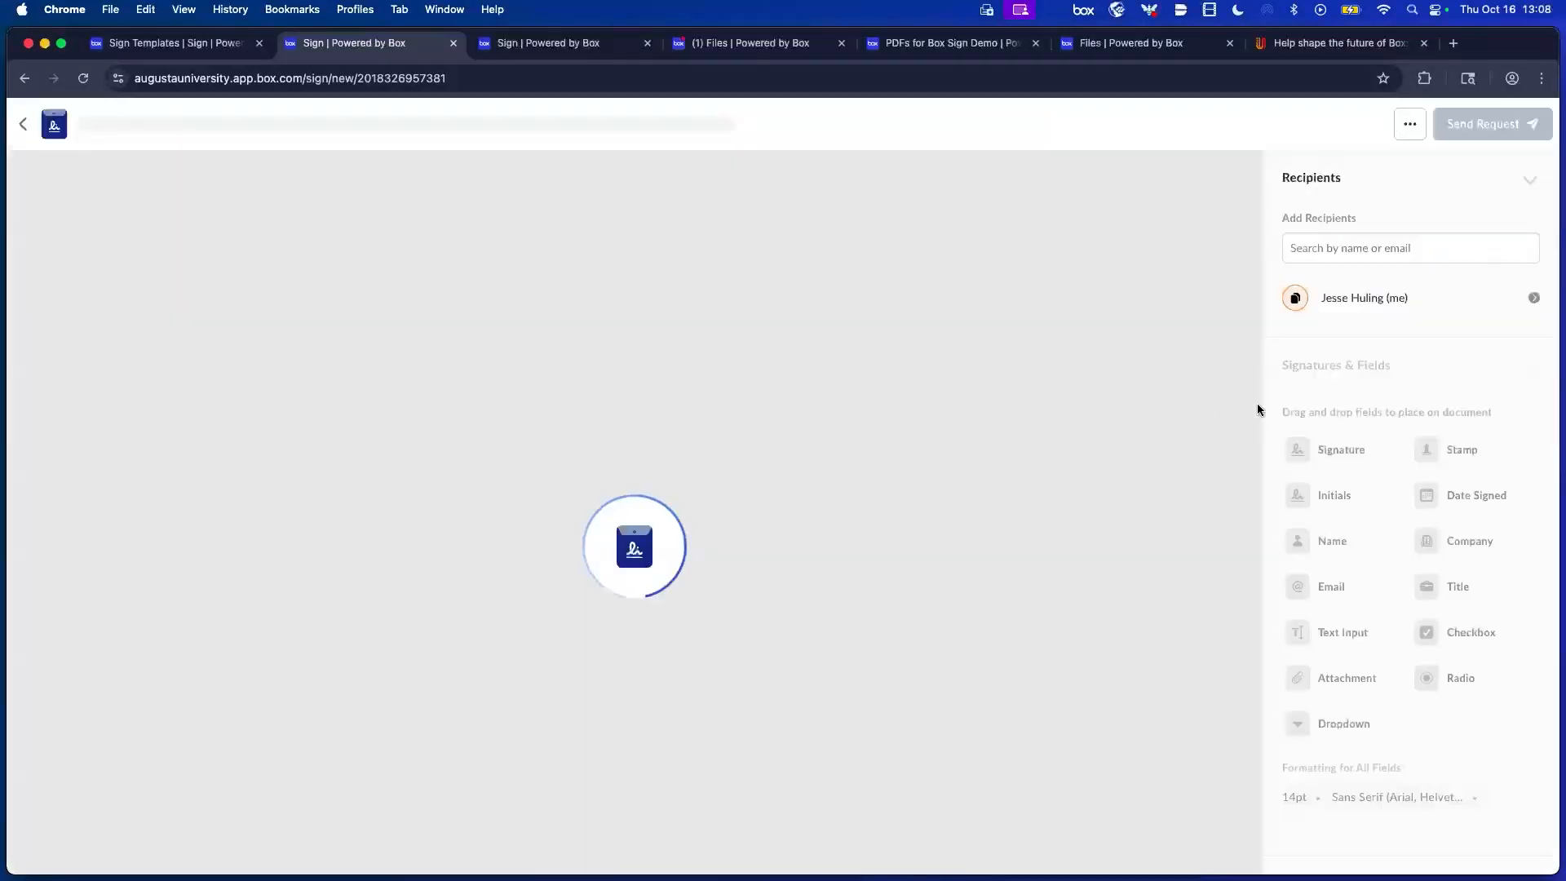
pyautogui.scroll(-4, 1360, 451)
pyautogui.scroll(1, 1355, 433)
# Place a Text Input field at the page's top right named 'Comments', then close the request tab.
pyautogui.moveTo(1345, 381); pyautogui.dragTo(986, 248)
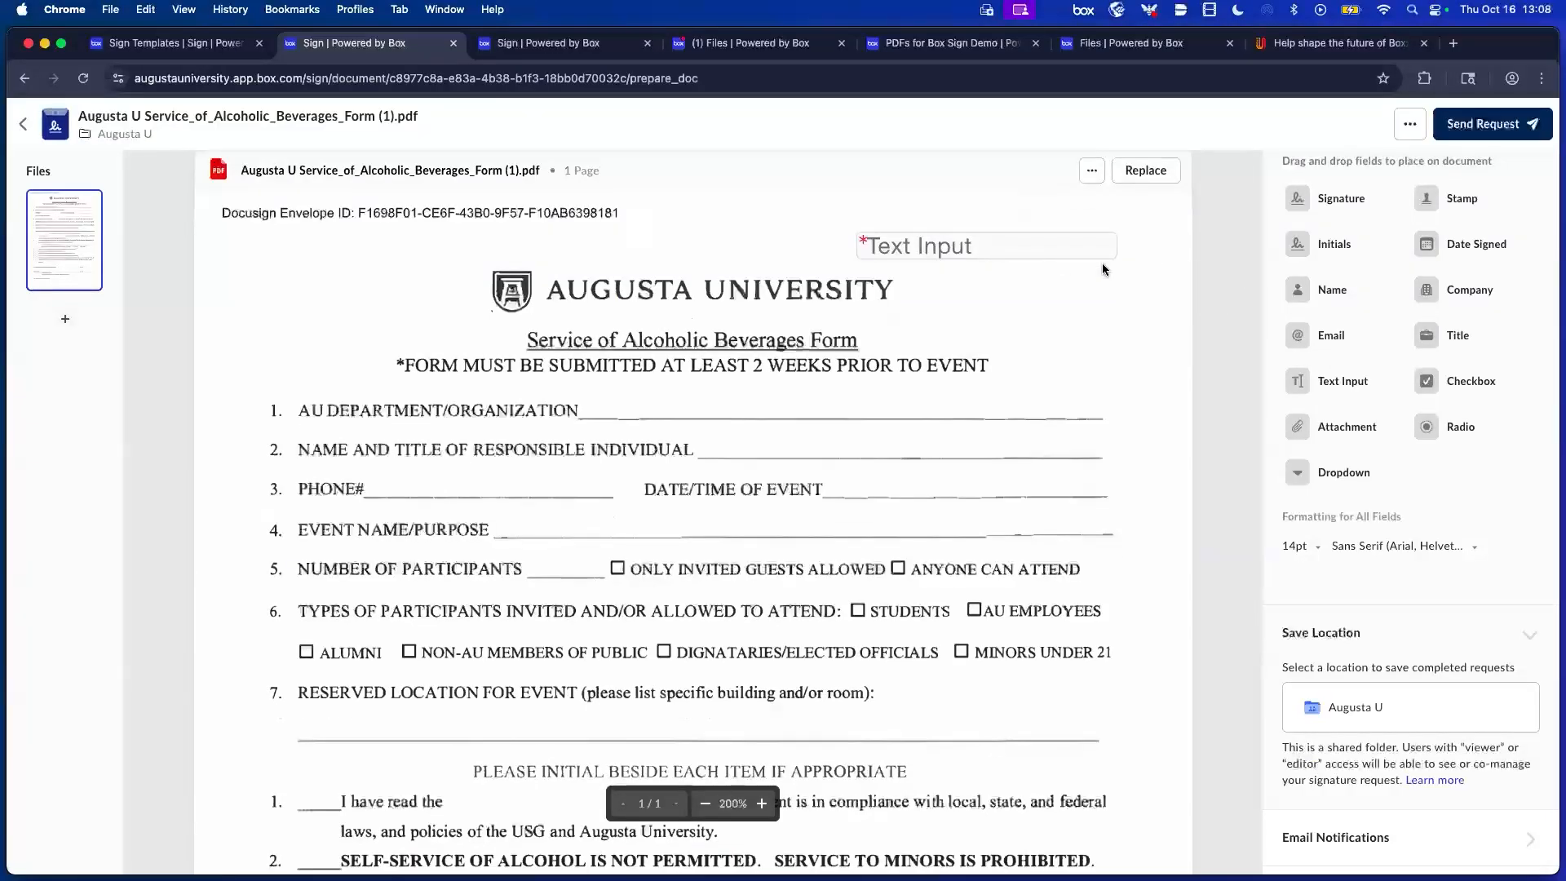
pyautogui.click(1001, 250)
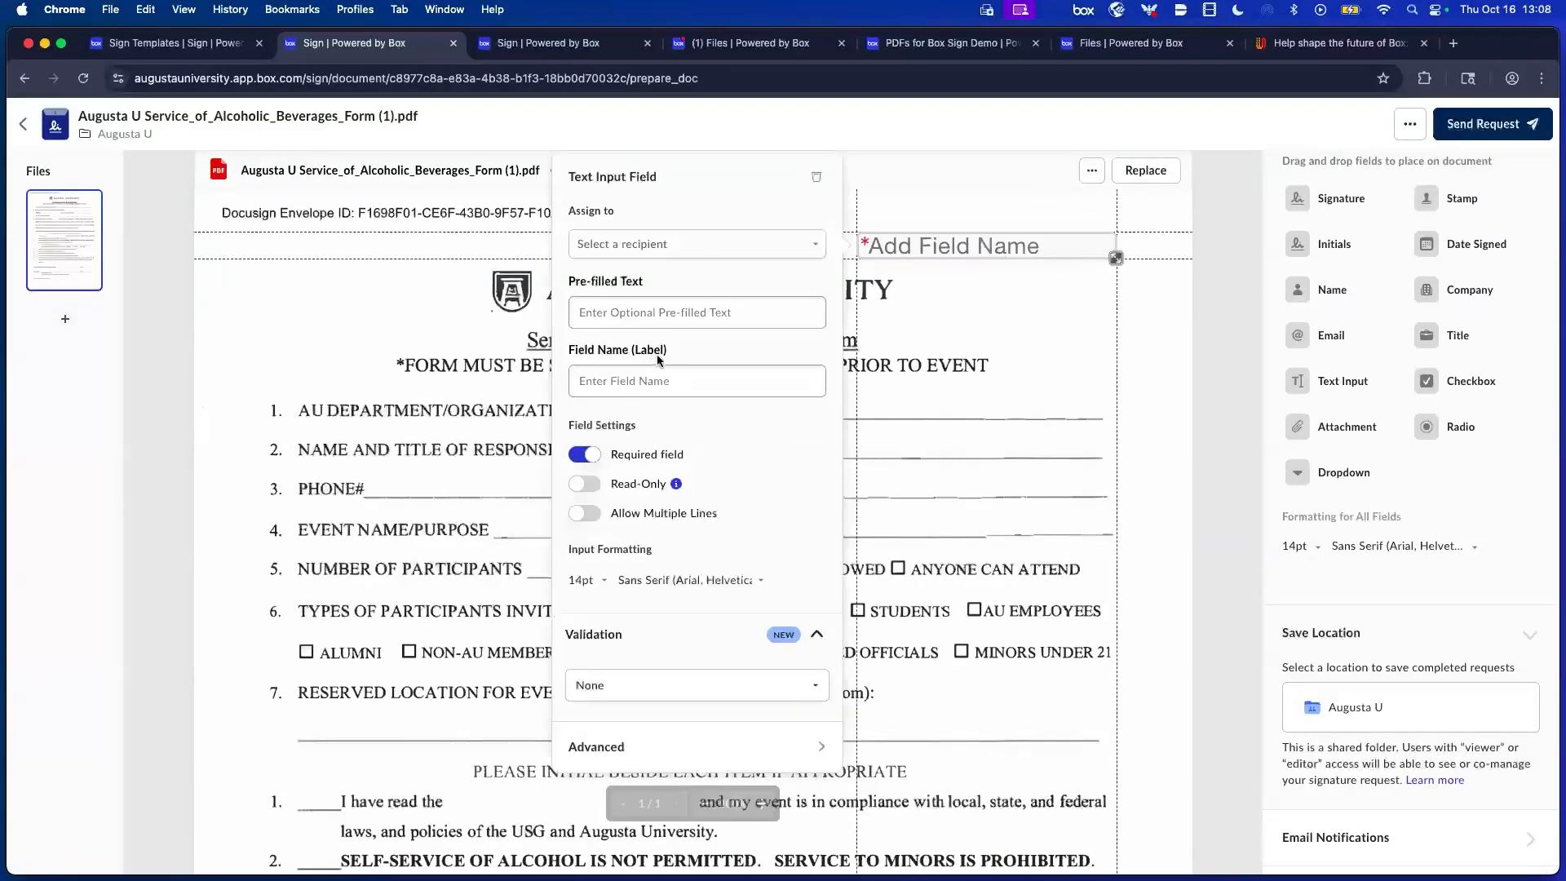
pyautogui.click(656, 381)
pyautogui.write('Co')
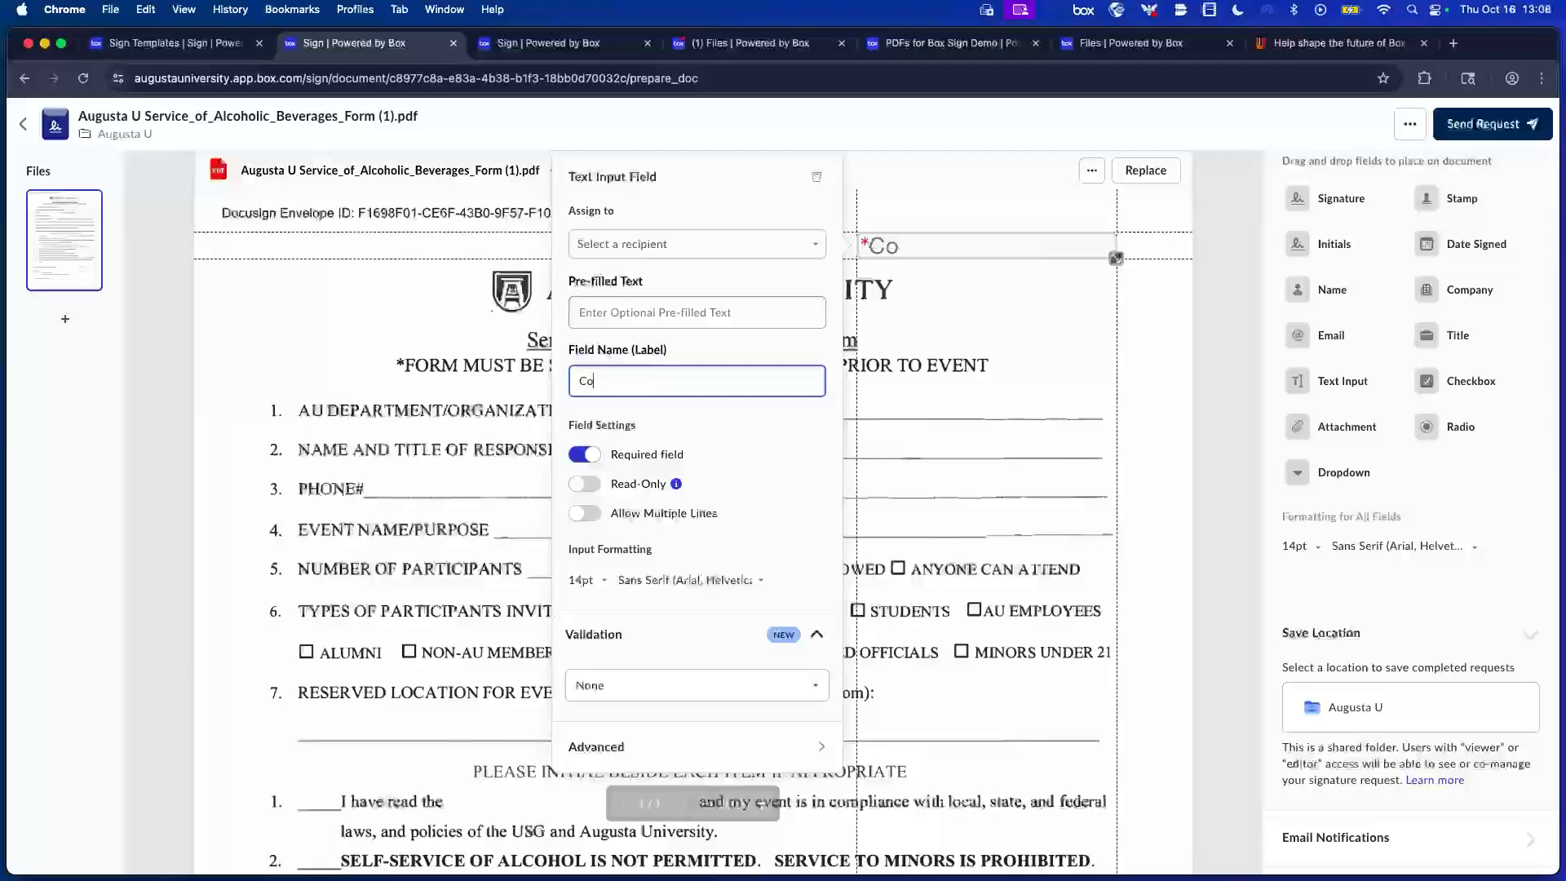
pyautogui.write('mments')
pyautogui.click(1040, 315)
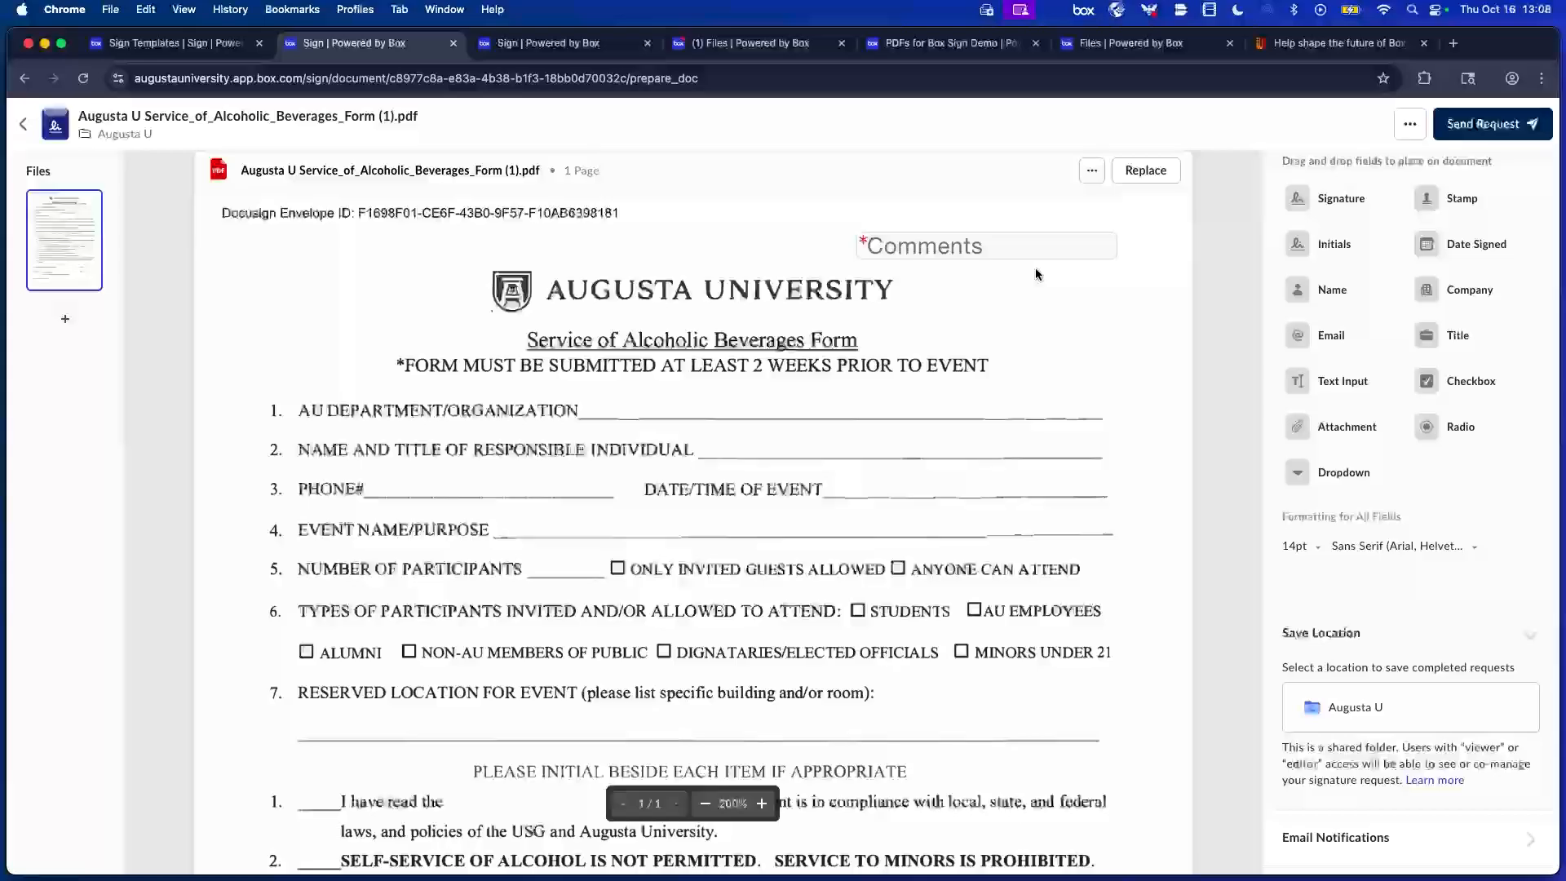
pyautogui.click(953, 242)
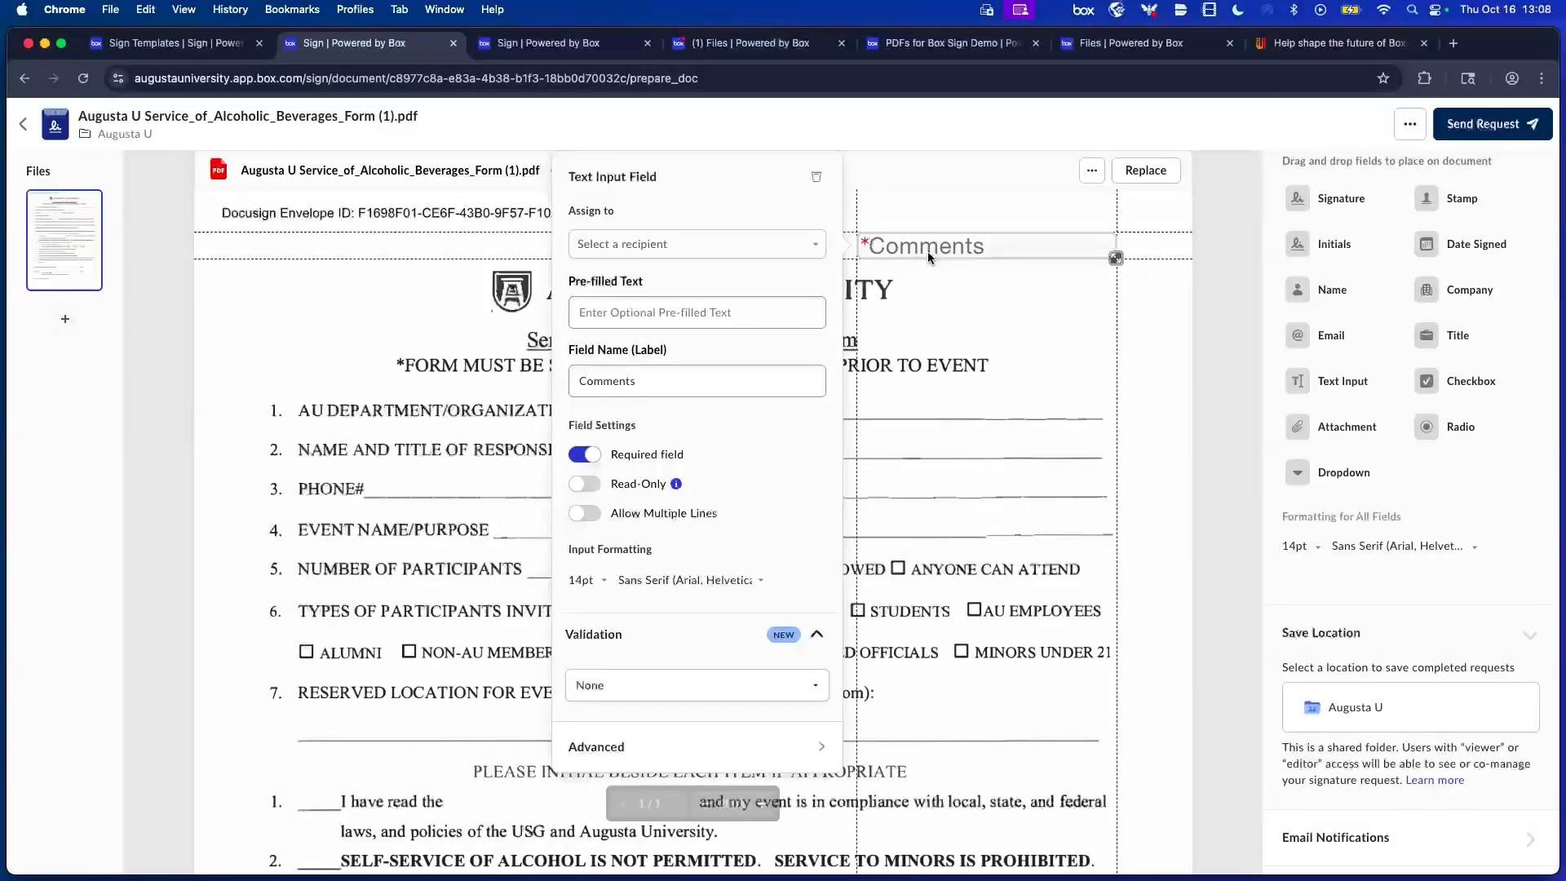
pyautogui.click(1052, 338)
pyautogui.click(878, 246)
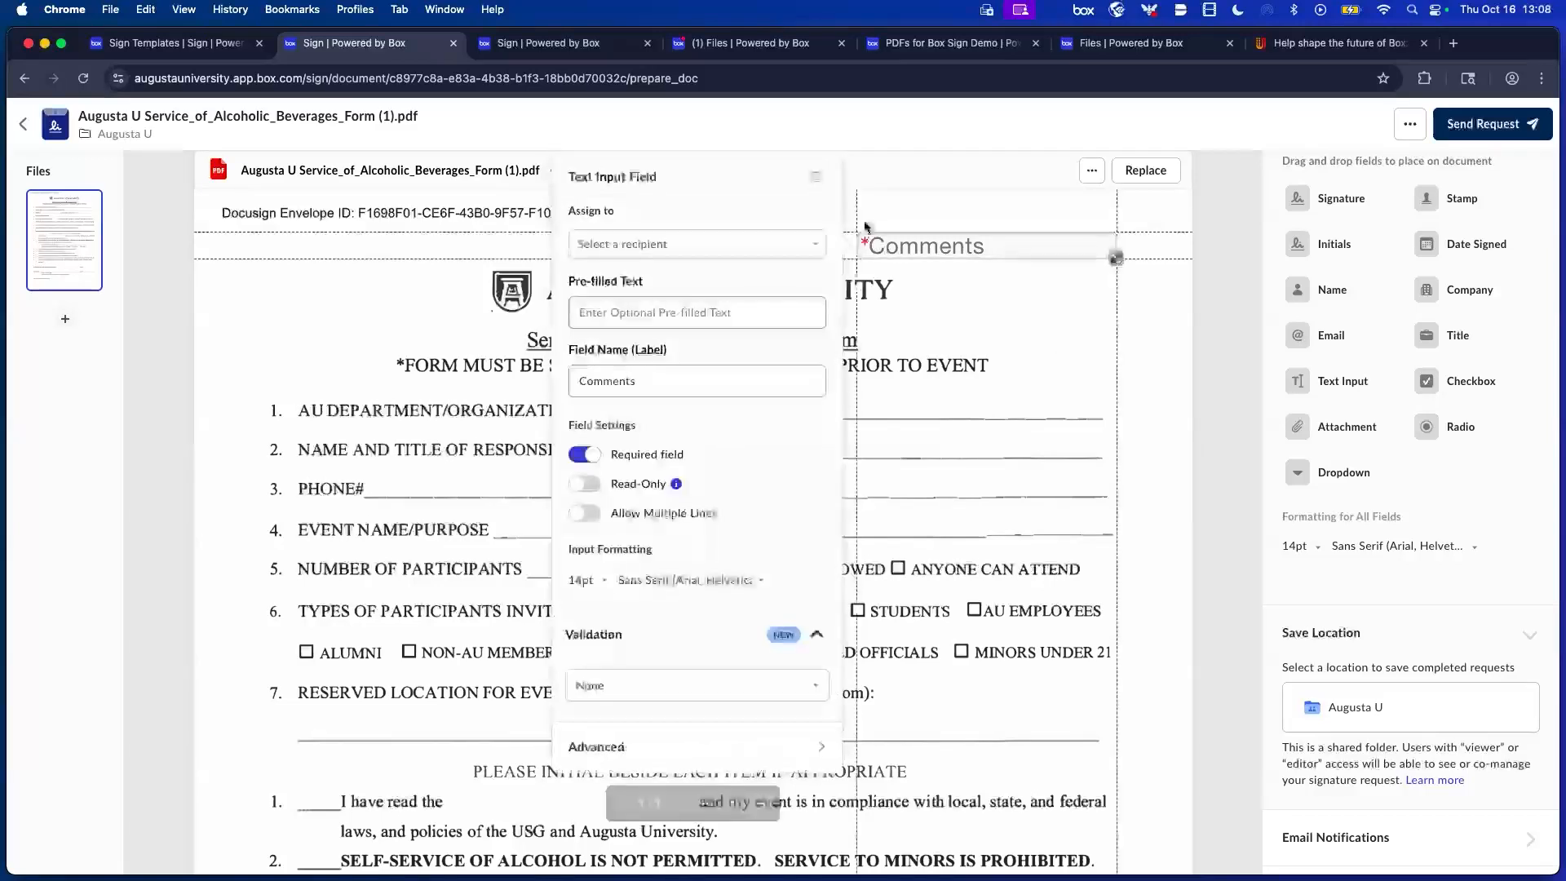
pyautogui.press('super+w')
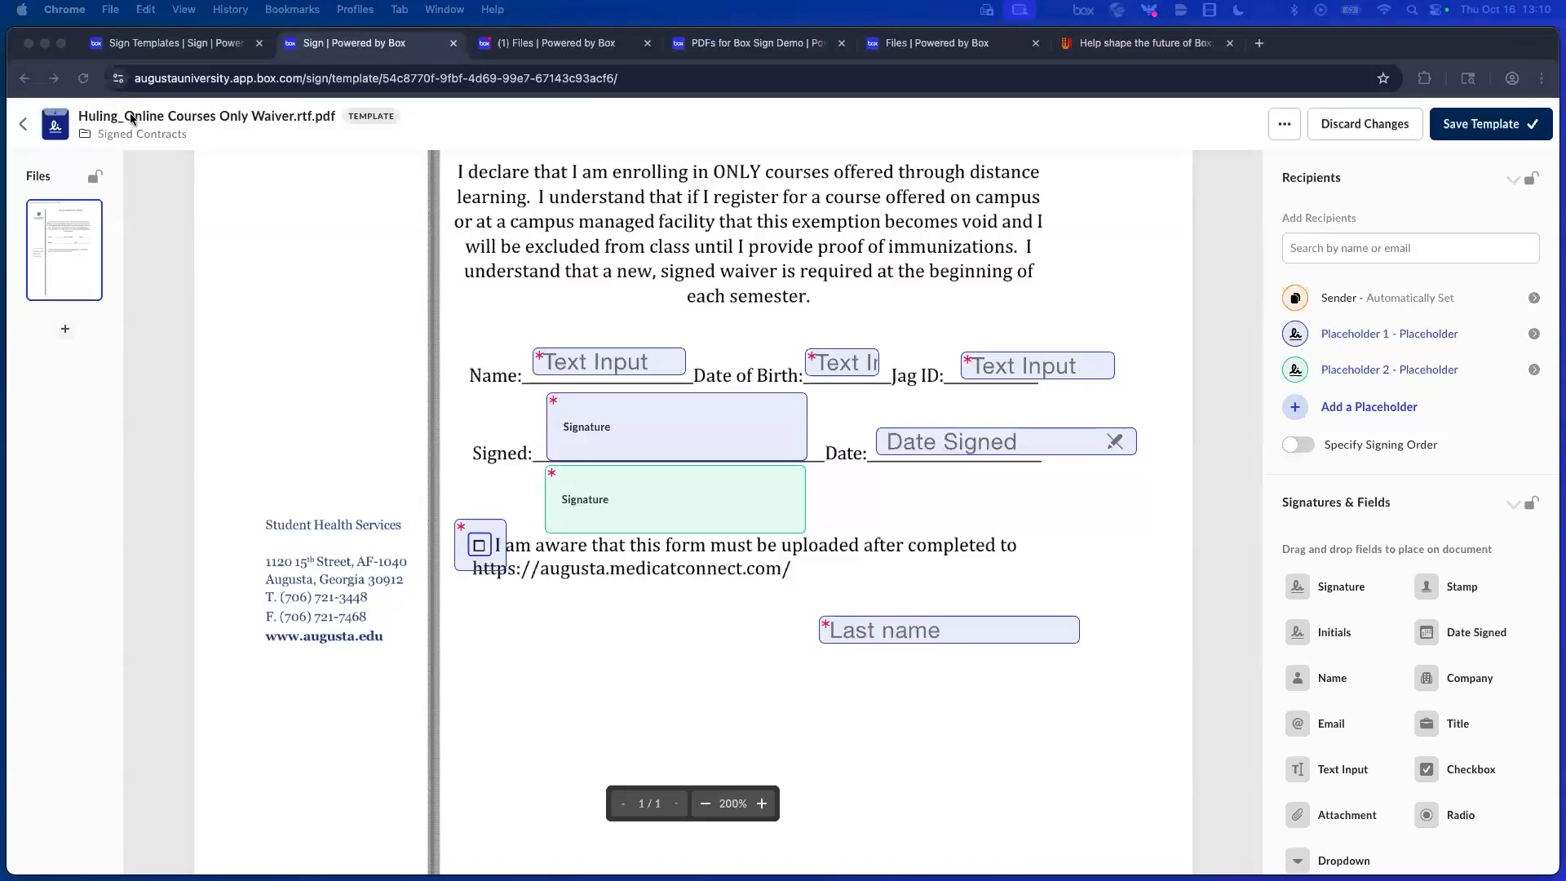
# Reposition the Name text field onto the waiver's Name line.
pyautogui.click(369, 259)
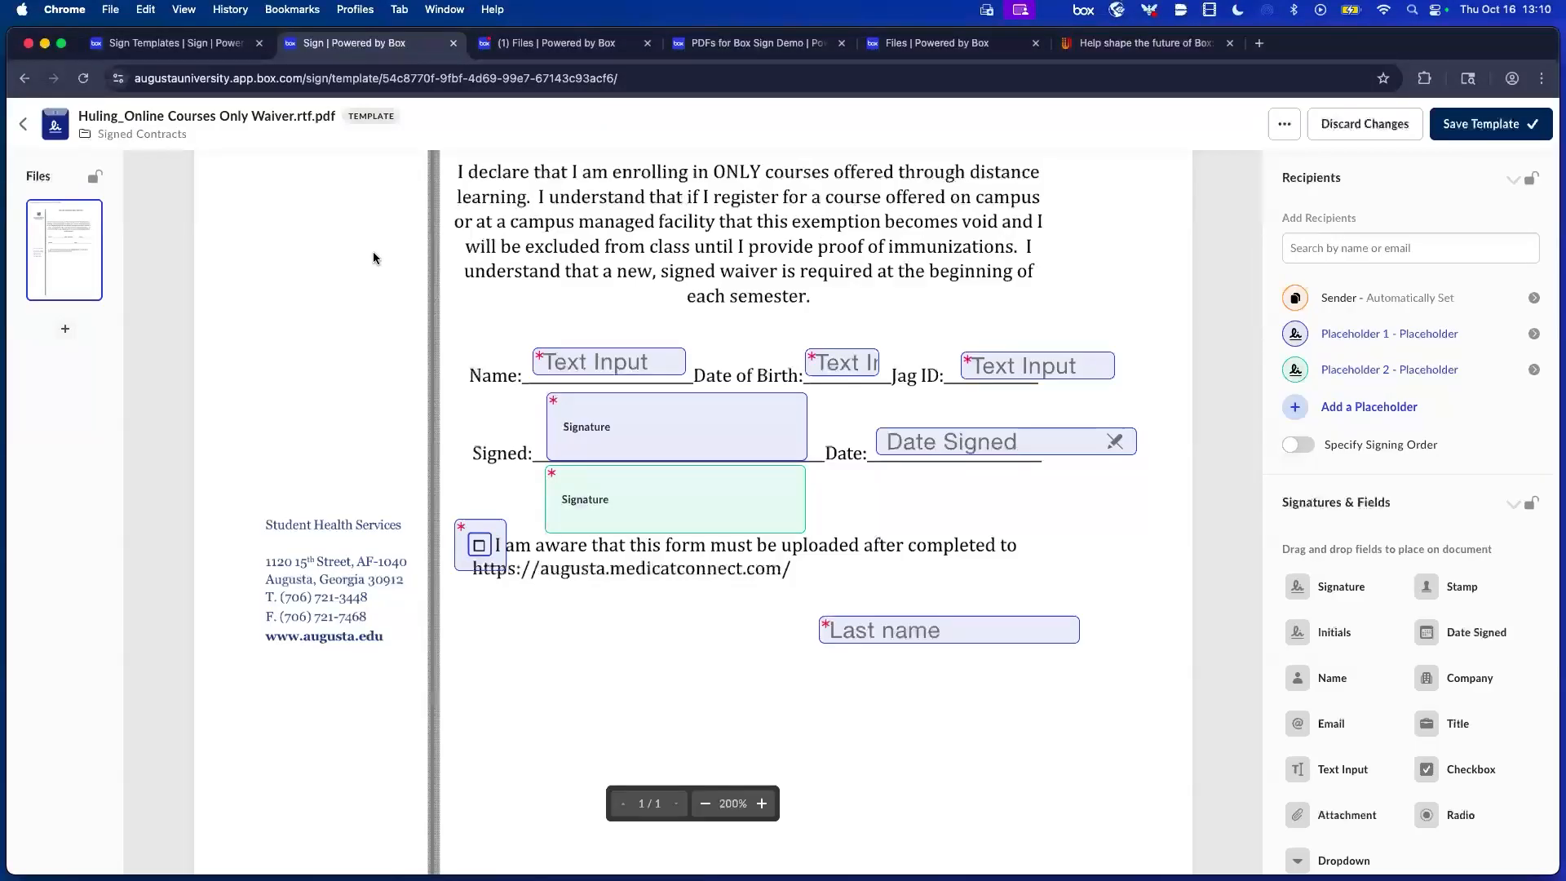
pyautogui.click(690, 428)
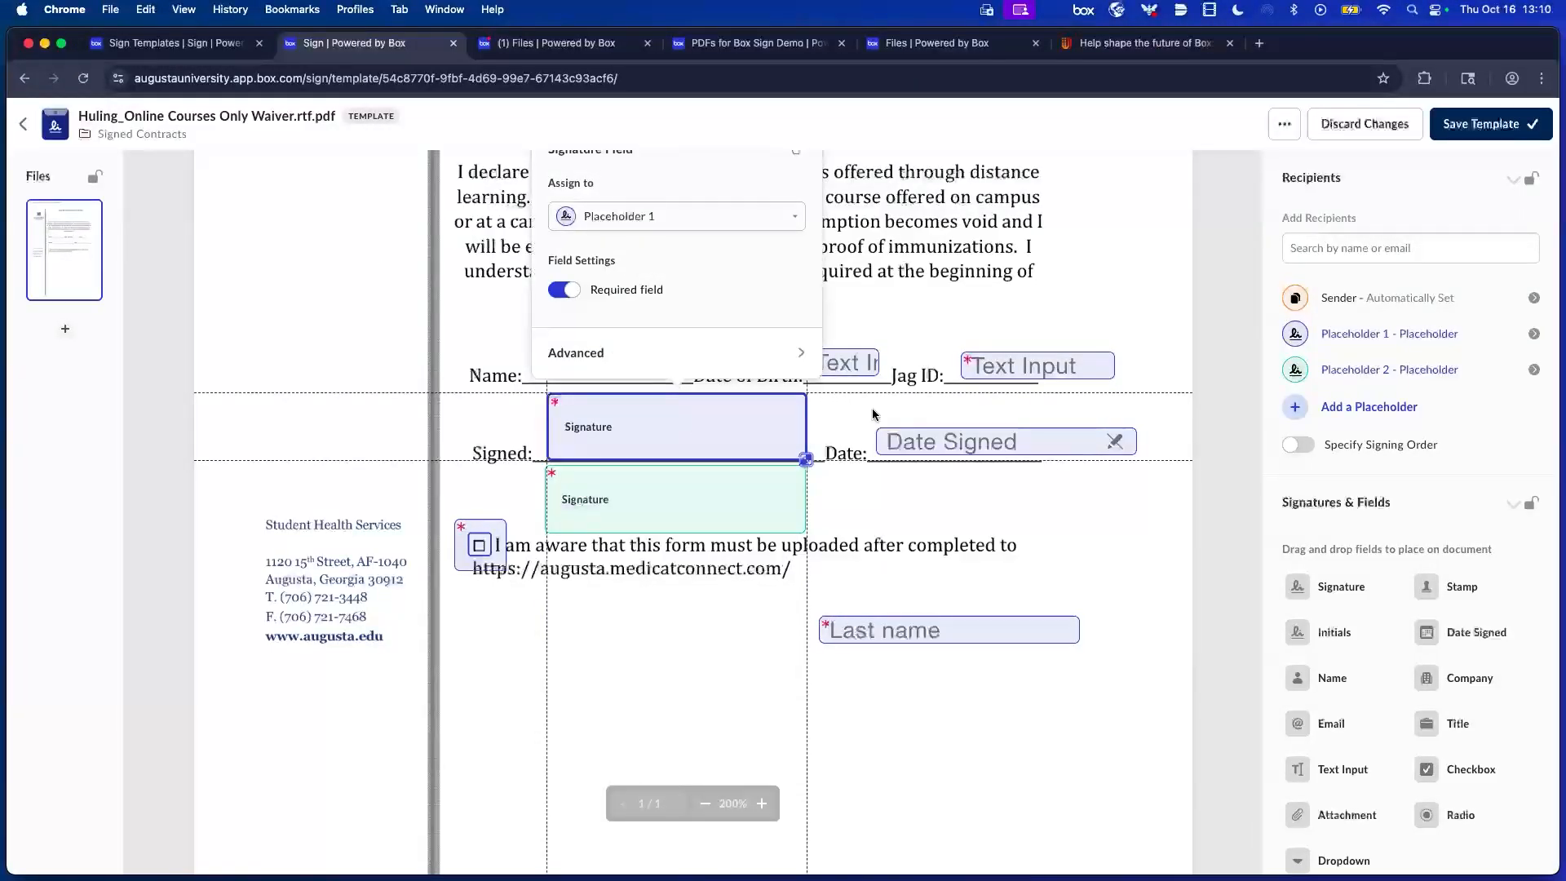
pyautogui.click(922, 483)
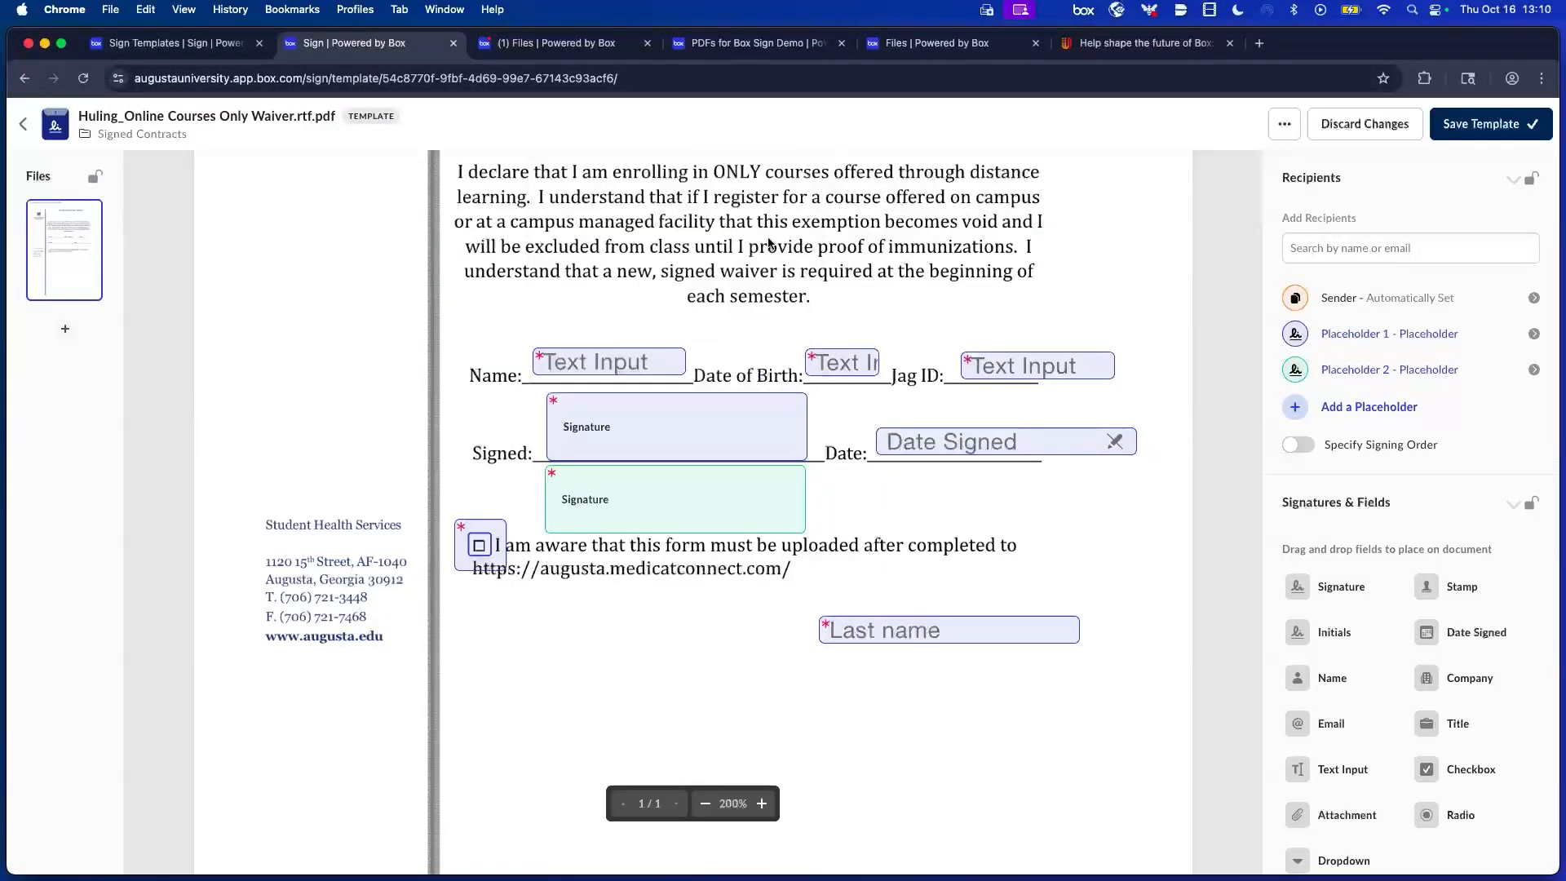
pyautogui.click(684, 368)
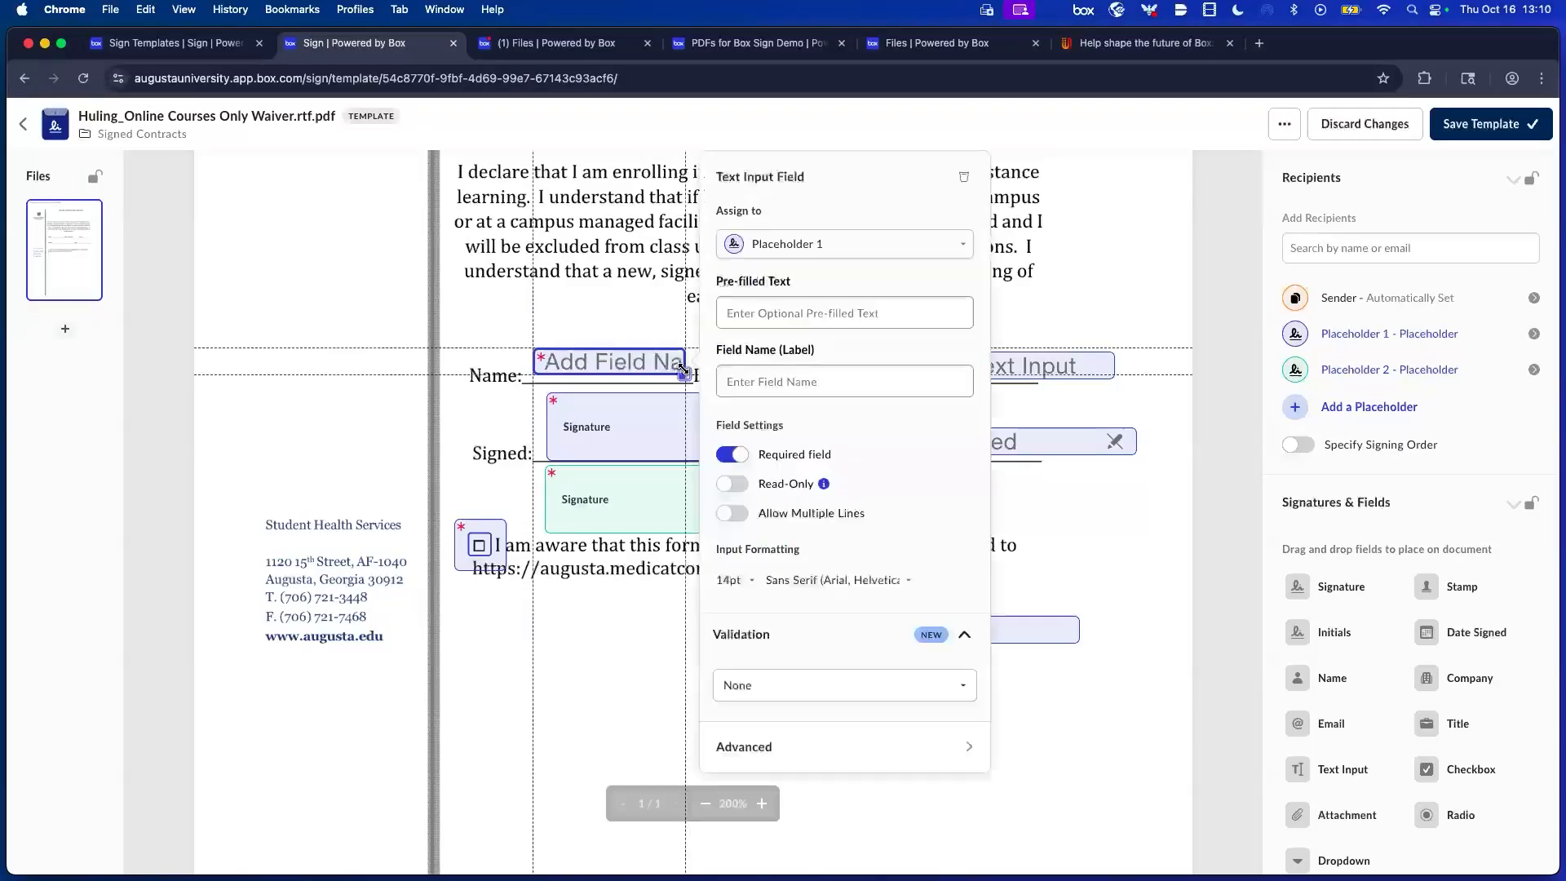
pyautogui.click(673, 378)
pyautogui.click(665, 368)
pyautogui.moveTo(684, 374); pyautogui.dragTo(658, 361)
pyautogui.moveTo(698, 380); pyautogui.dragTo(787, 363)
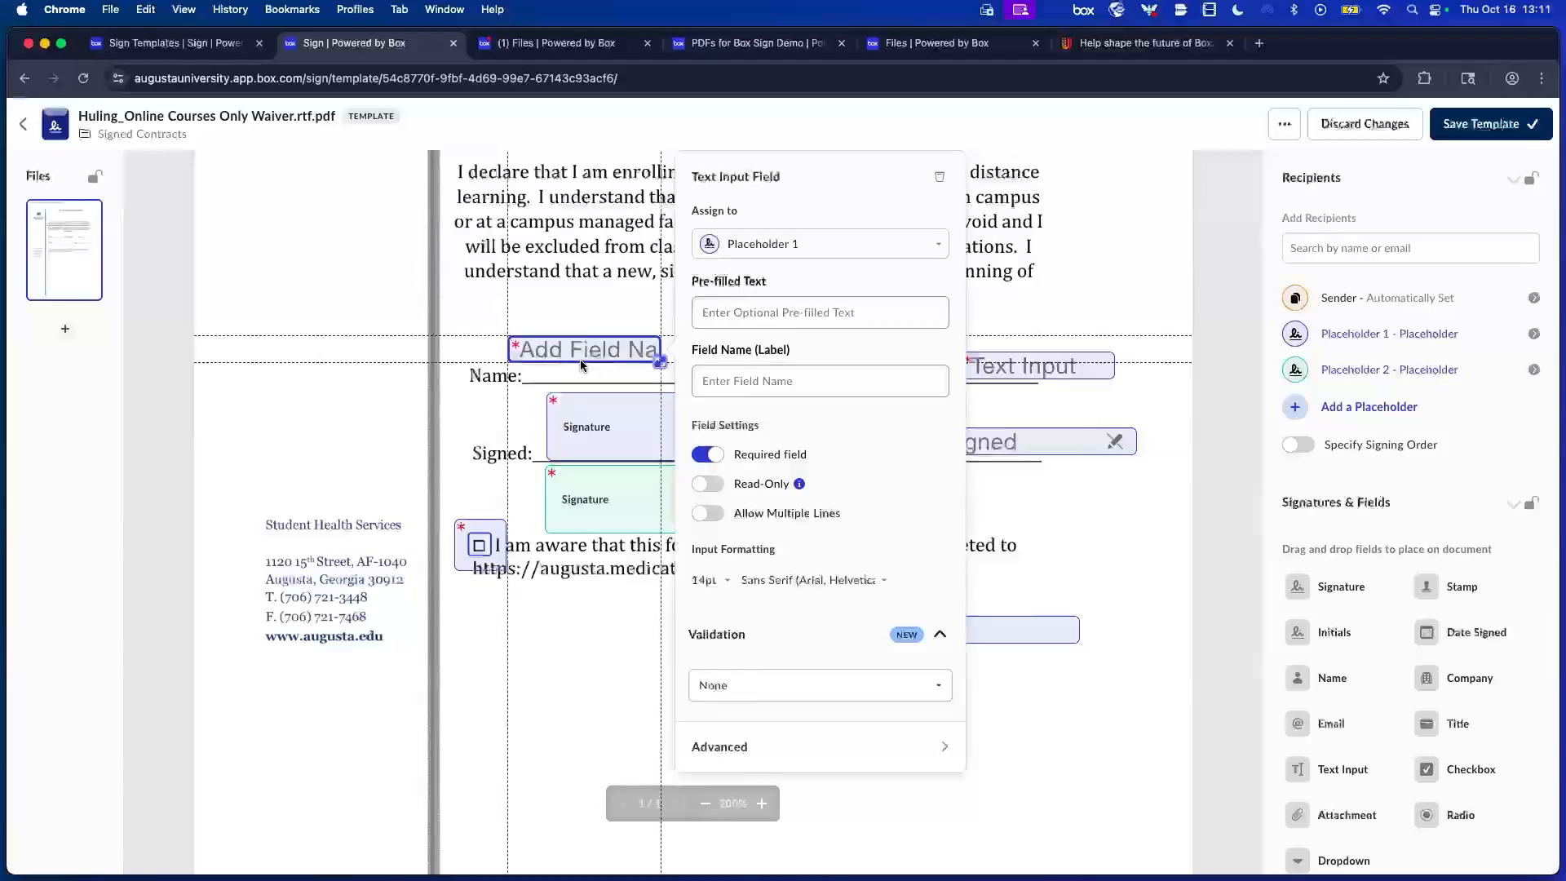
pyautogui.moveTo(580, 359); pyautogui.dragTo(604, 374)
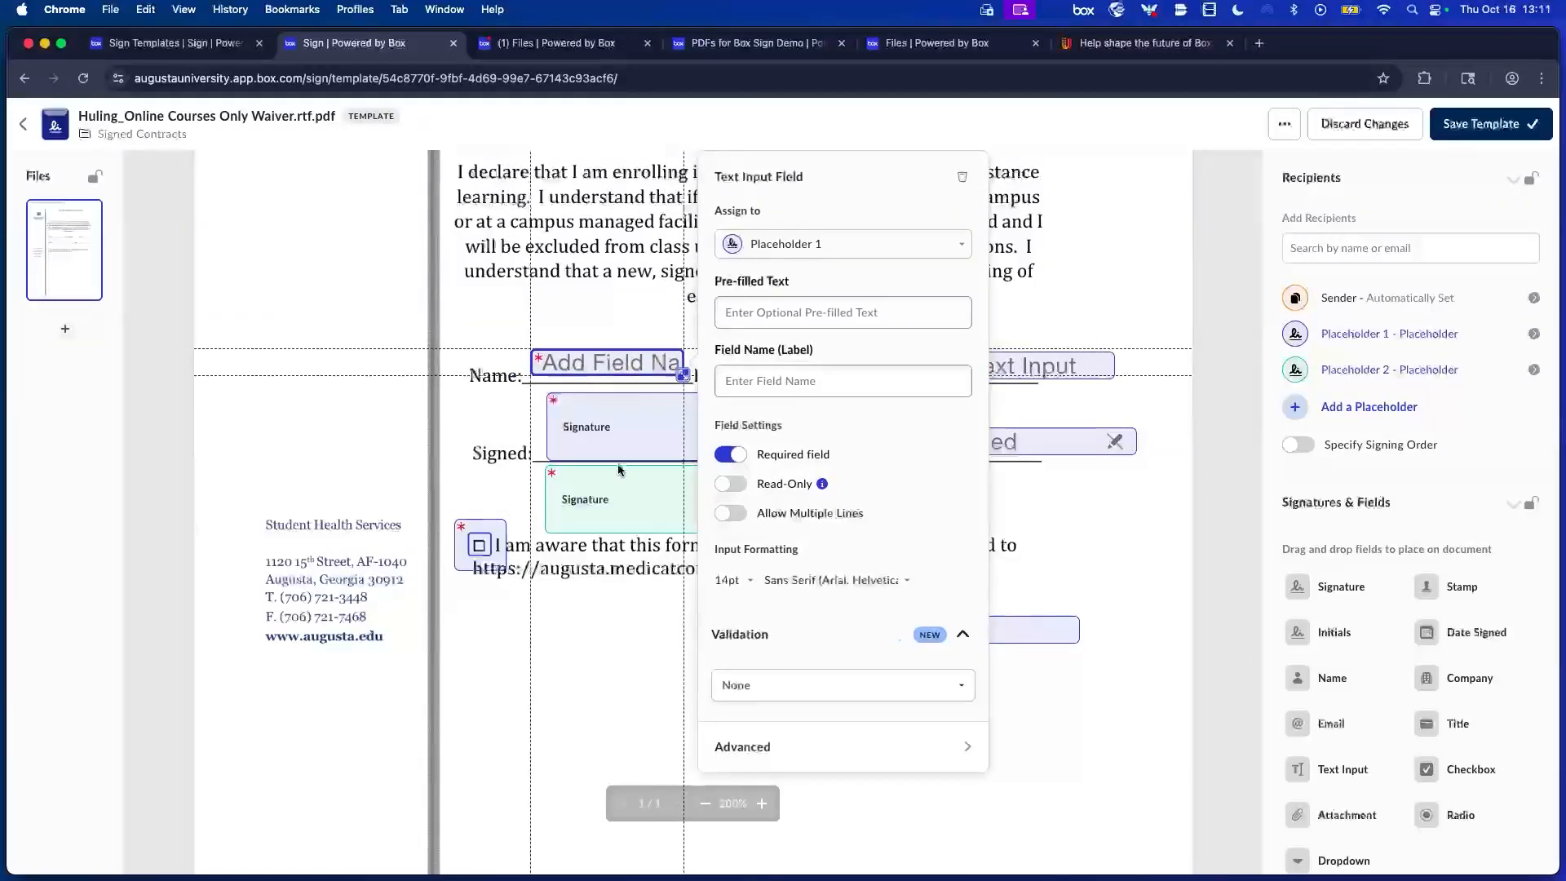
# Resize the upper signature field to fit the Signed line and save the template.
pyautogui.click(637, 441)
pyautogui.moveTo(644, 462)
pyautogui.mouseDown()
pyautogui.moveTo(646, 413)
pyautogui.moveTo(650, 490)
pyautogui.moveTo(653, 420)
pyautogui.moveTo(698, 440)
pyautogui.mouseUp()
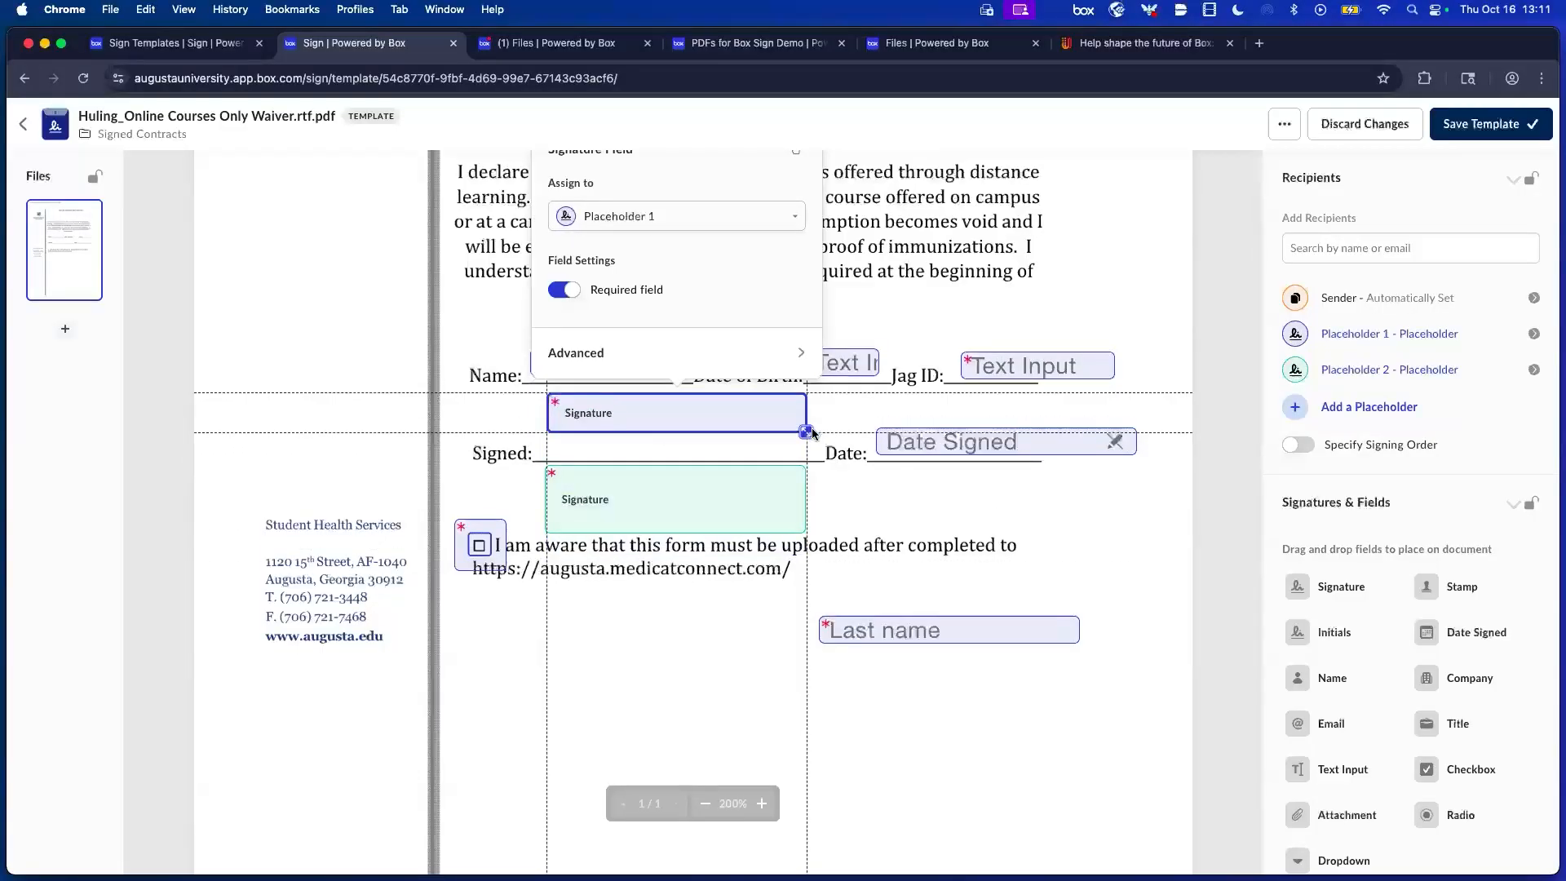
pyautogui.moveTo(808, 431)
pyautogui.mouseDown()
pyautogui.moveTo(616, 430)
pyautogui.moveTo(706, 435)
pyautogui.mouseUp()
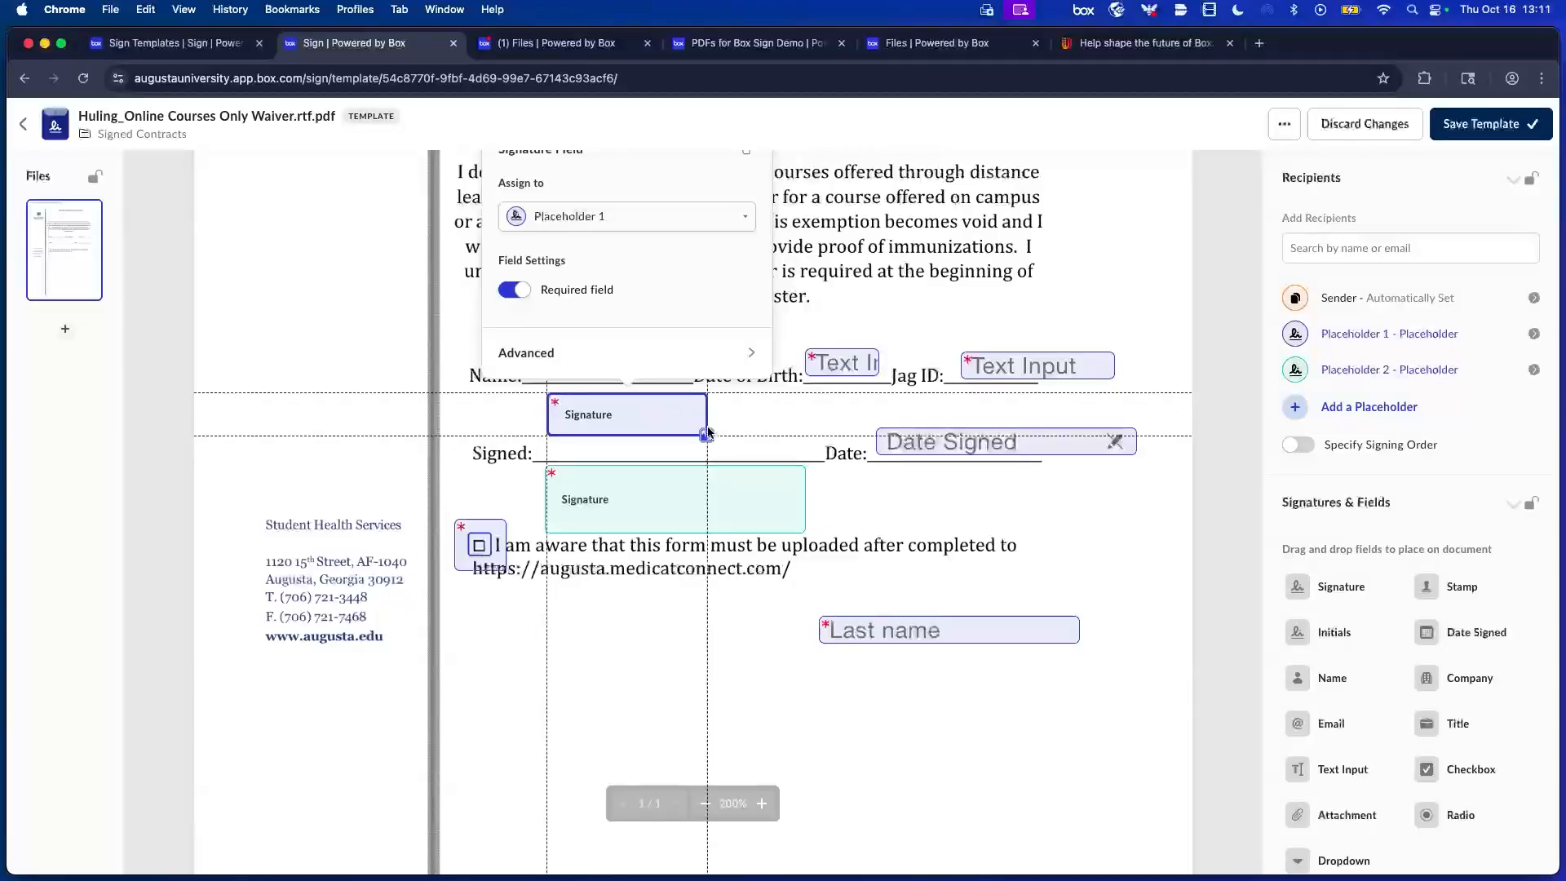
pyautogui.moveTo(705, 434)
pyautogui.mouseDown()
pyautogui.moveTo(664, 415)
pyautogui.moveTo(745, 445)
pyautogui.moveTo(574, 392)
pyautogui.moveTo(696, 430)
pyautogui.moveTo(612, 439)
pyautogui.moveTo(804, 468)
pyautogui.mouseUp()
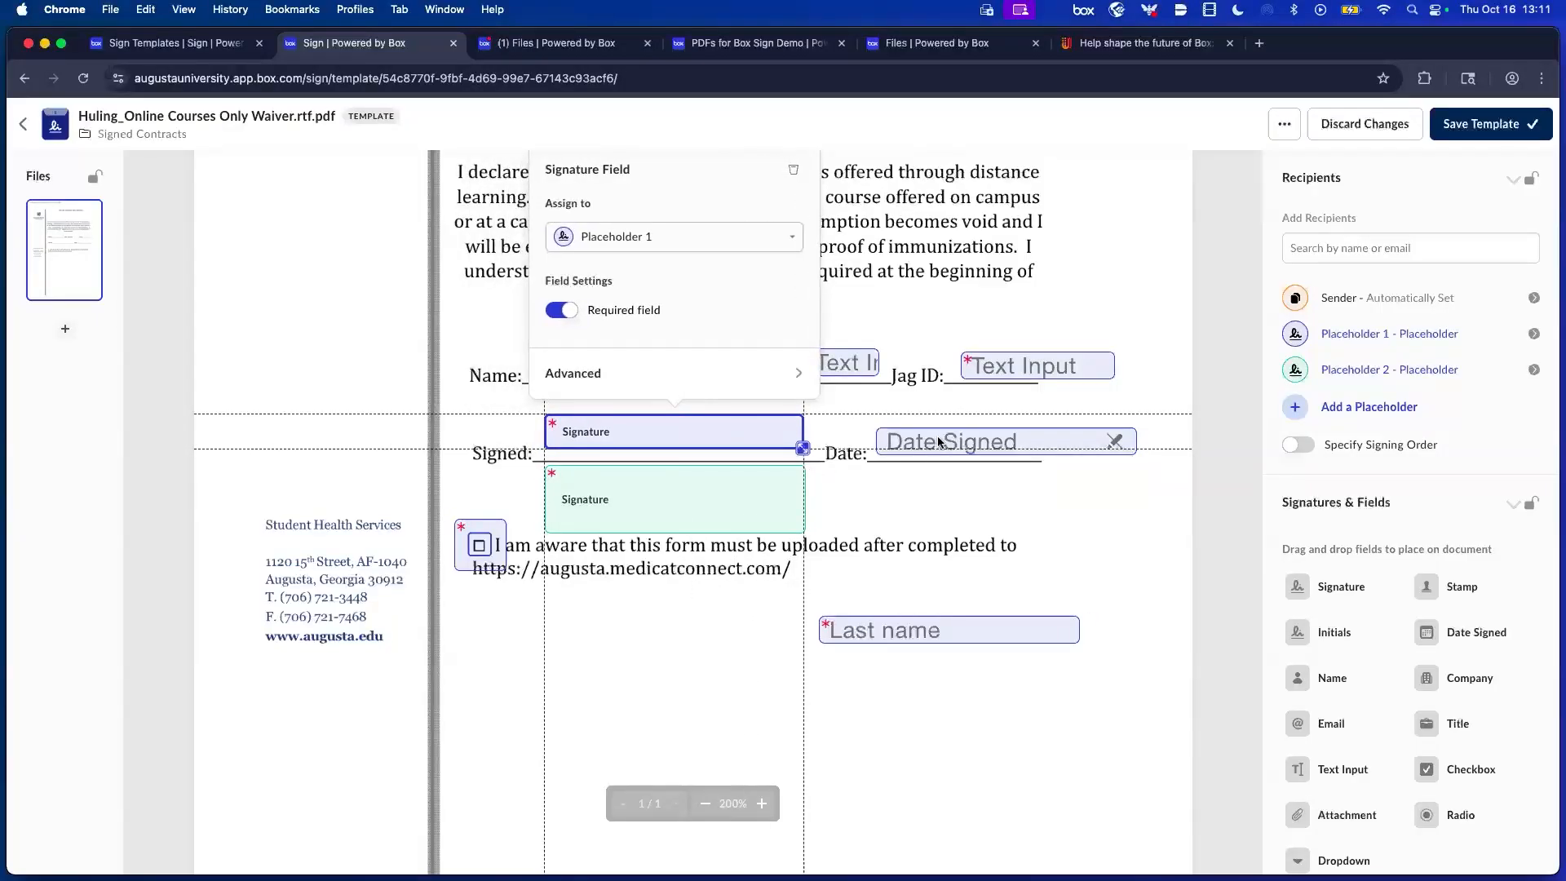
pyautogui.scroll(5, 933, 429)
pyautogui.scroll(-3, 971, 442)
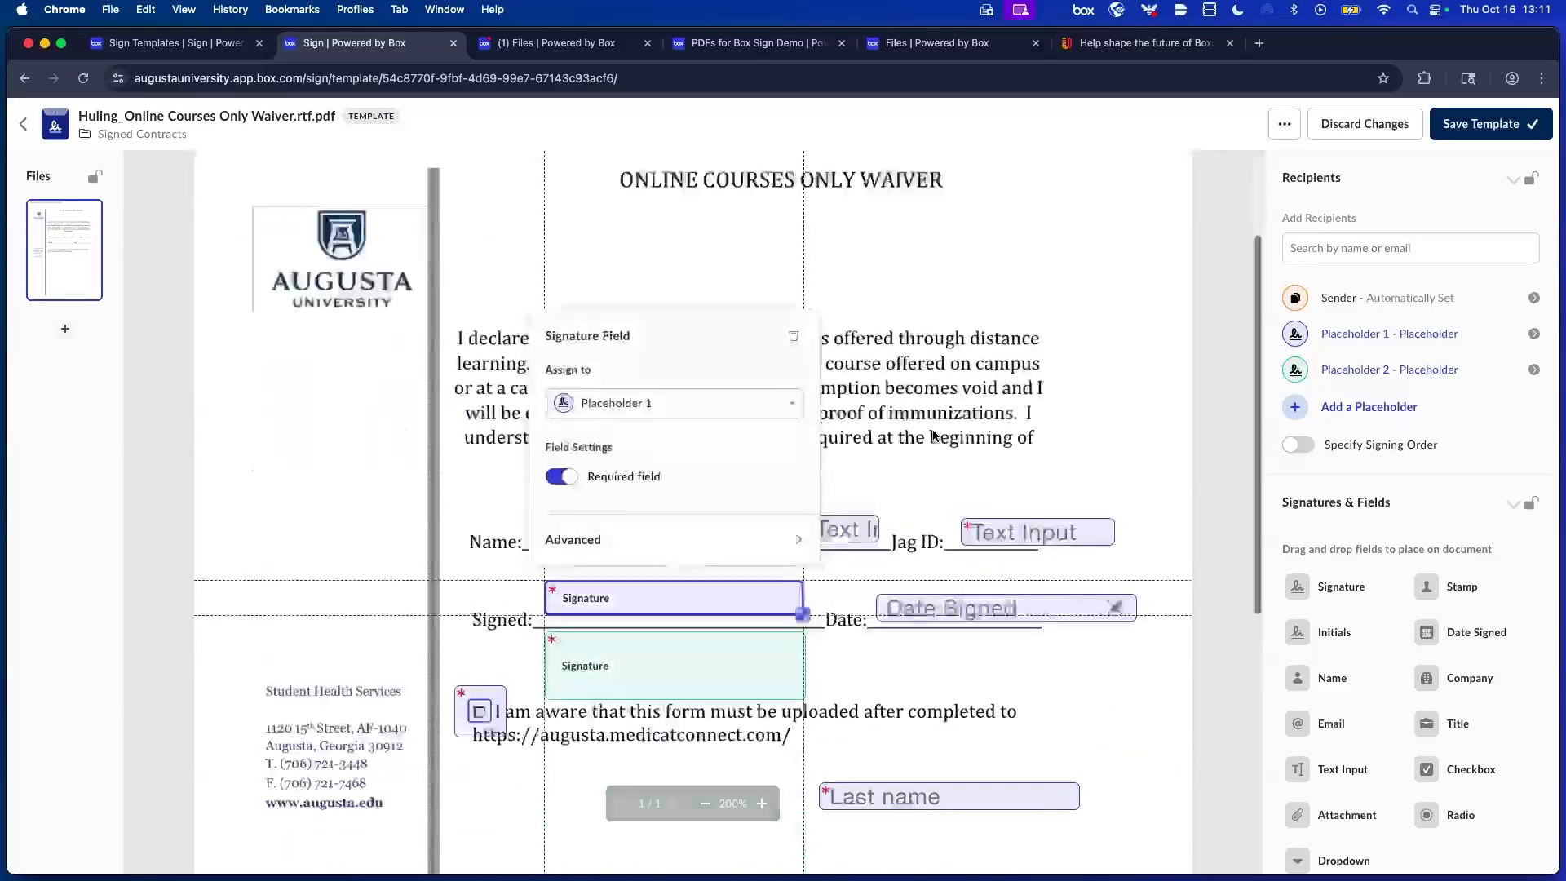
pyautogui.click(1473, 131)
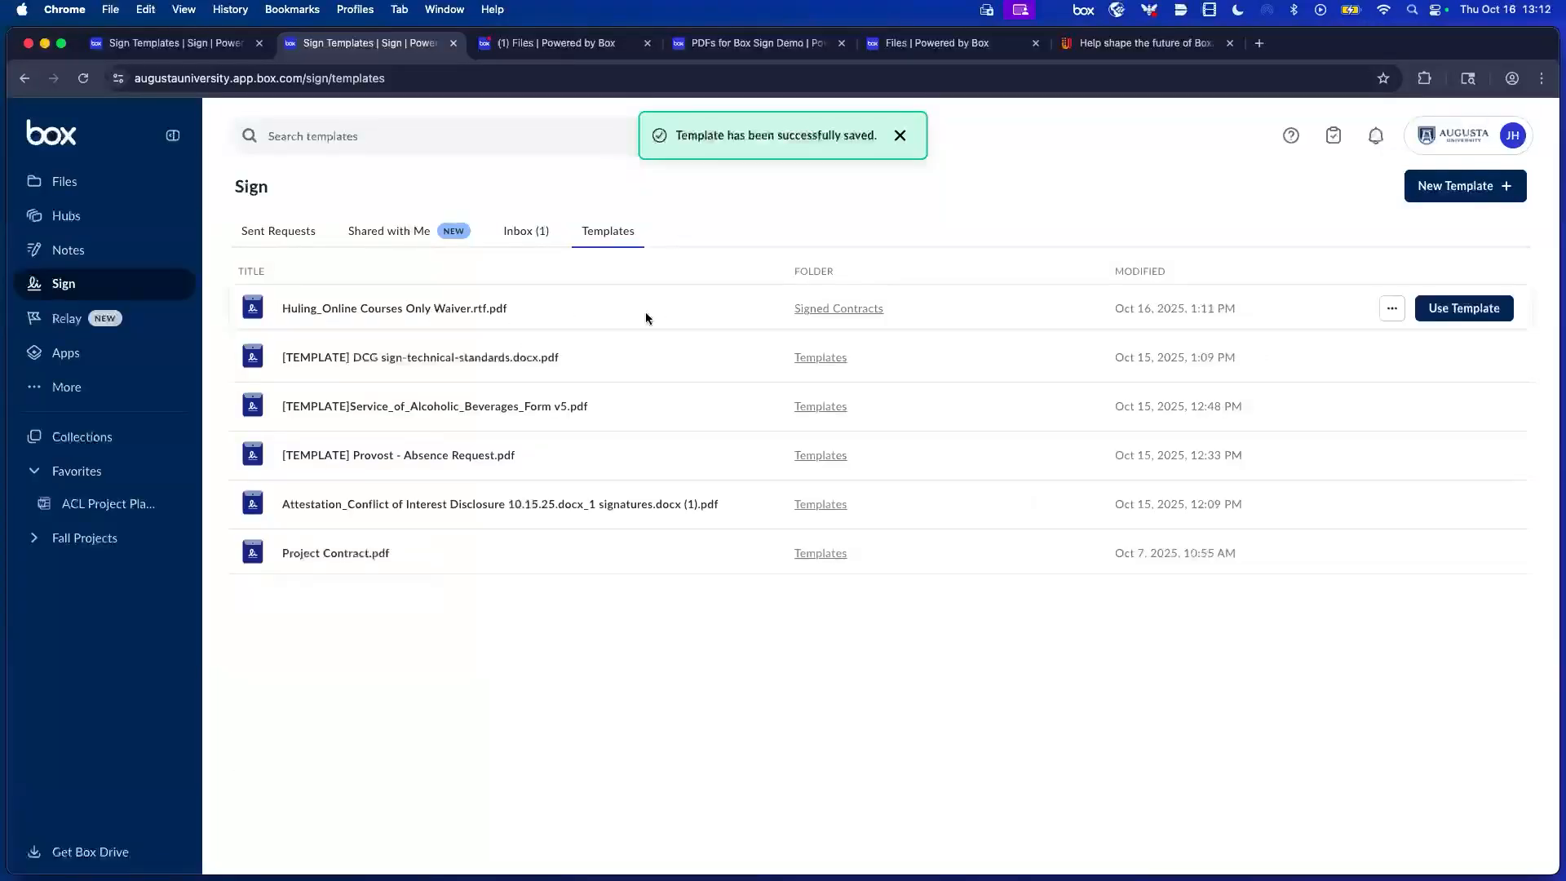
# Start a new signature request from the Online Courses Only Waiver template.
pyautogui.click(1391, 310)
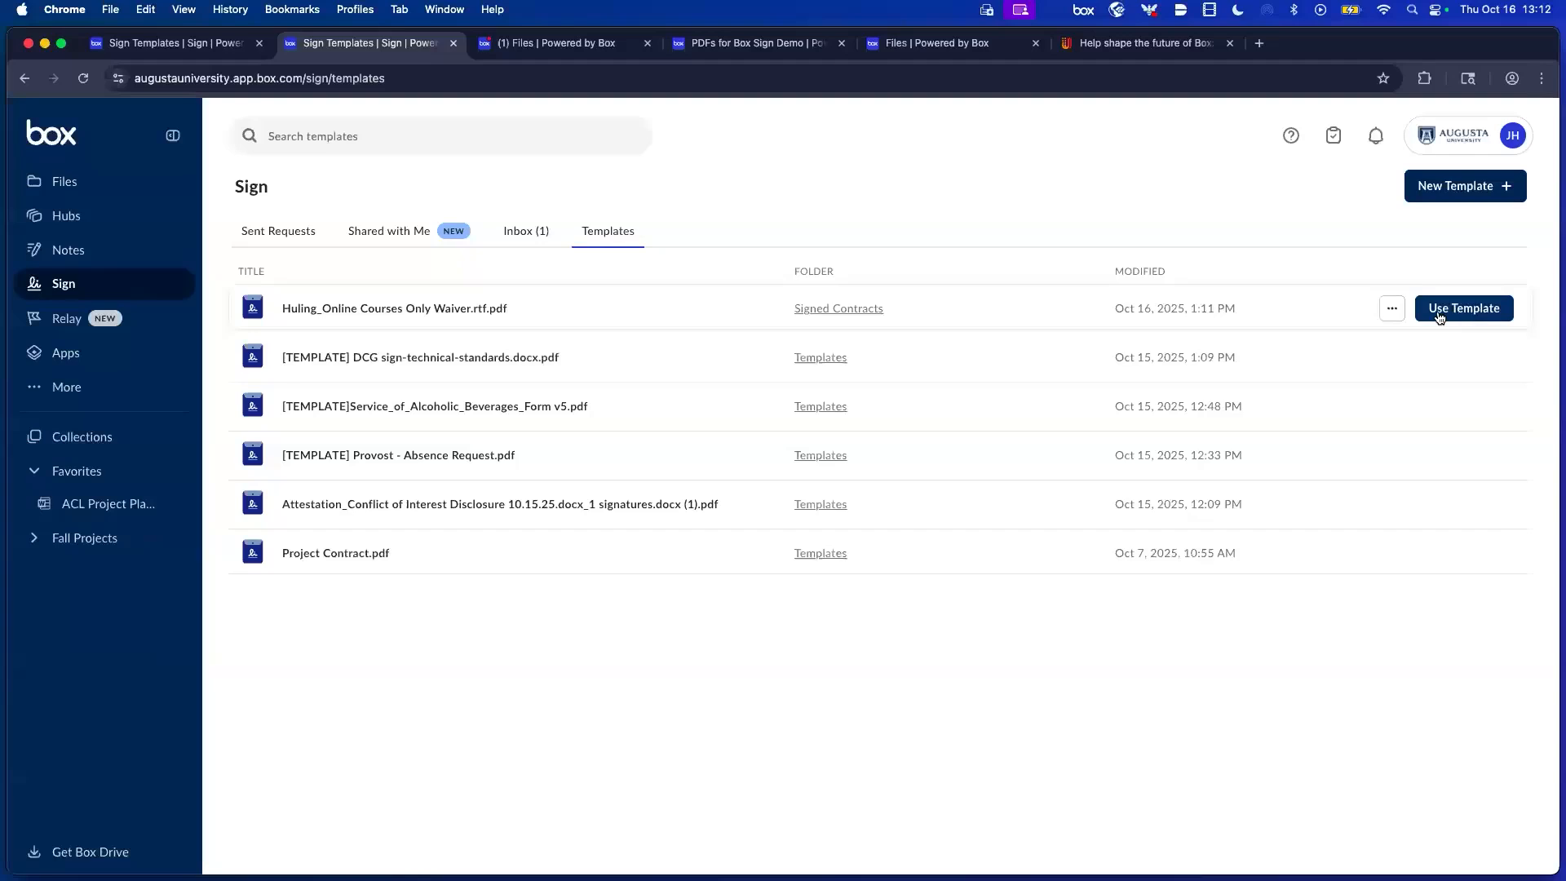
pyautogui.click(1440, 308)
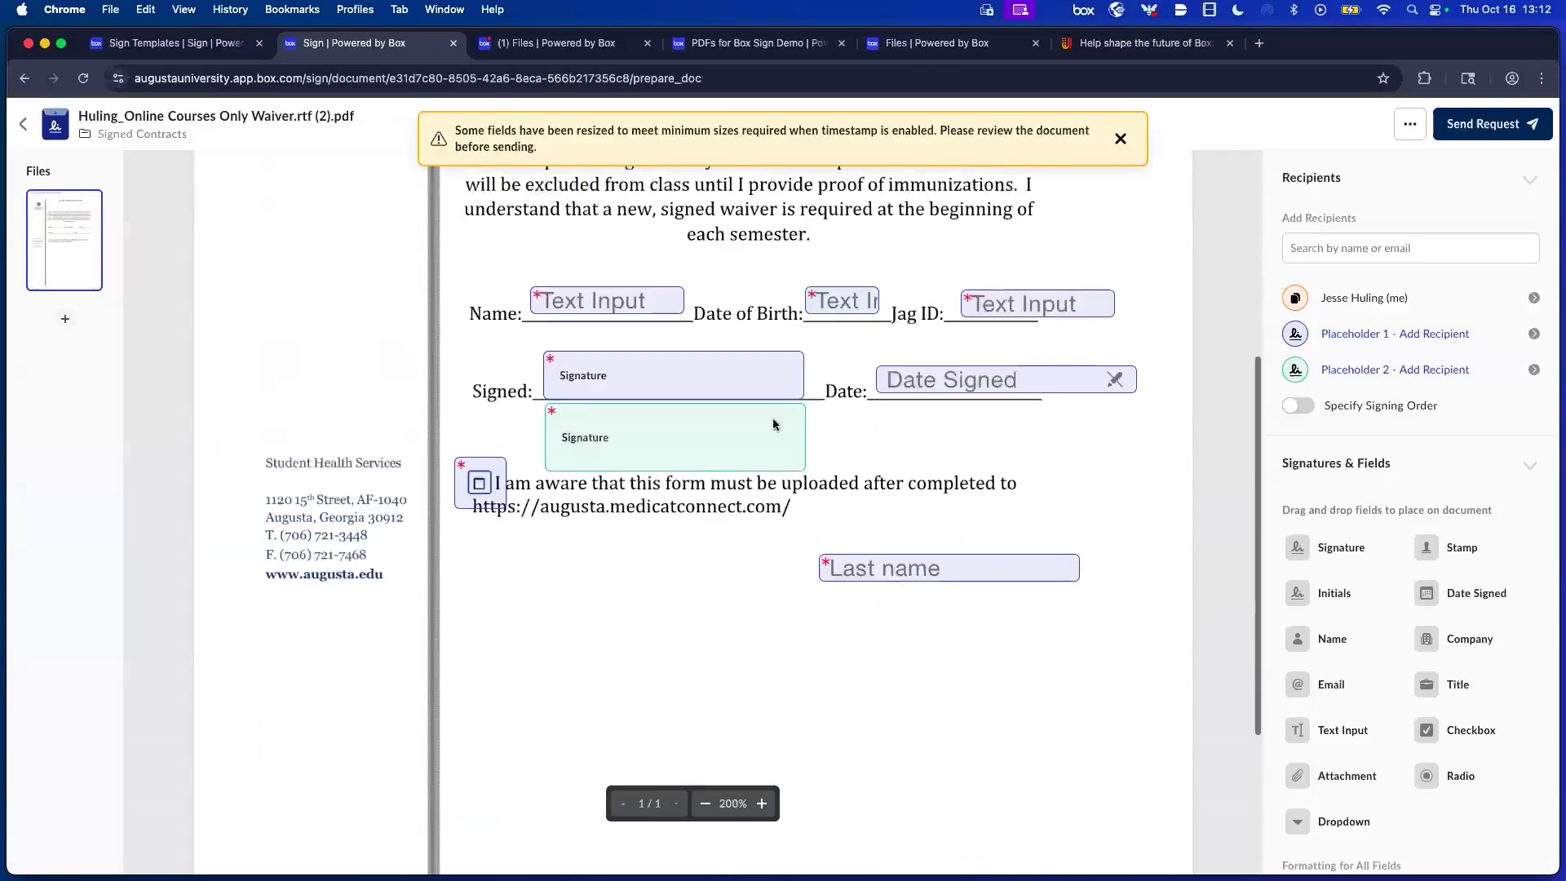
# Assign the green signature field to yourself, then attempt to send the request.
pyautogui.click(725, 447)
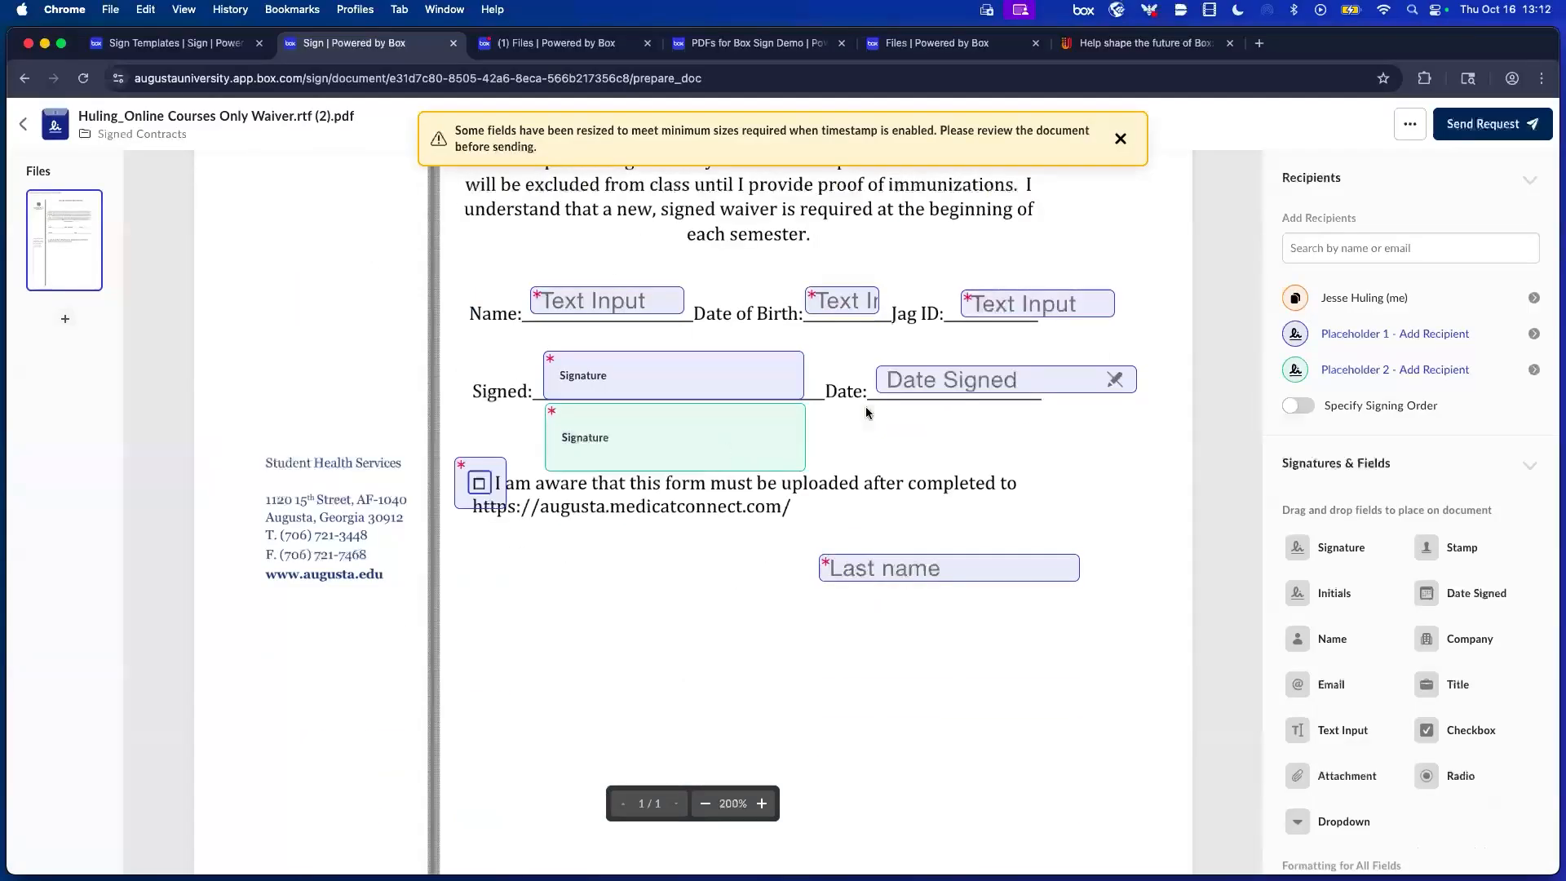
pyautogui.click(1295, 298)
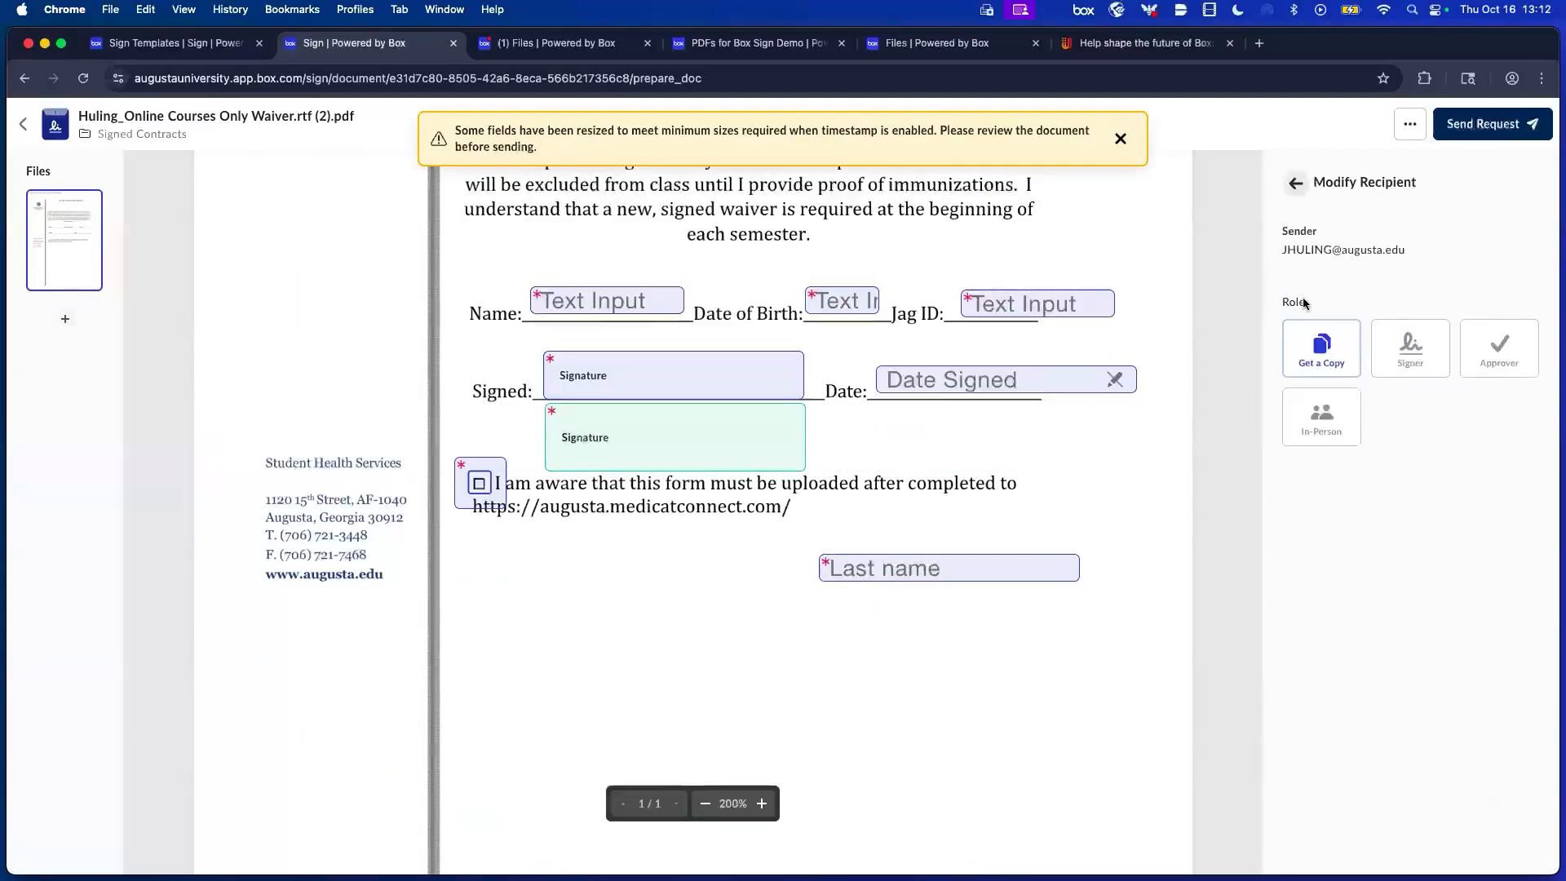
pyautogui.click(657, 438)
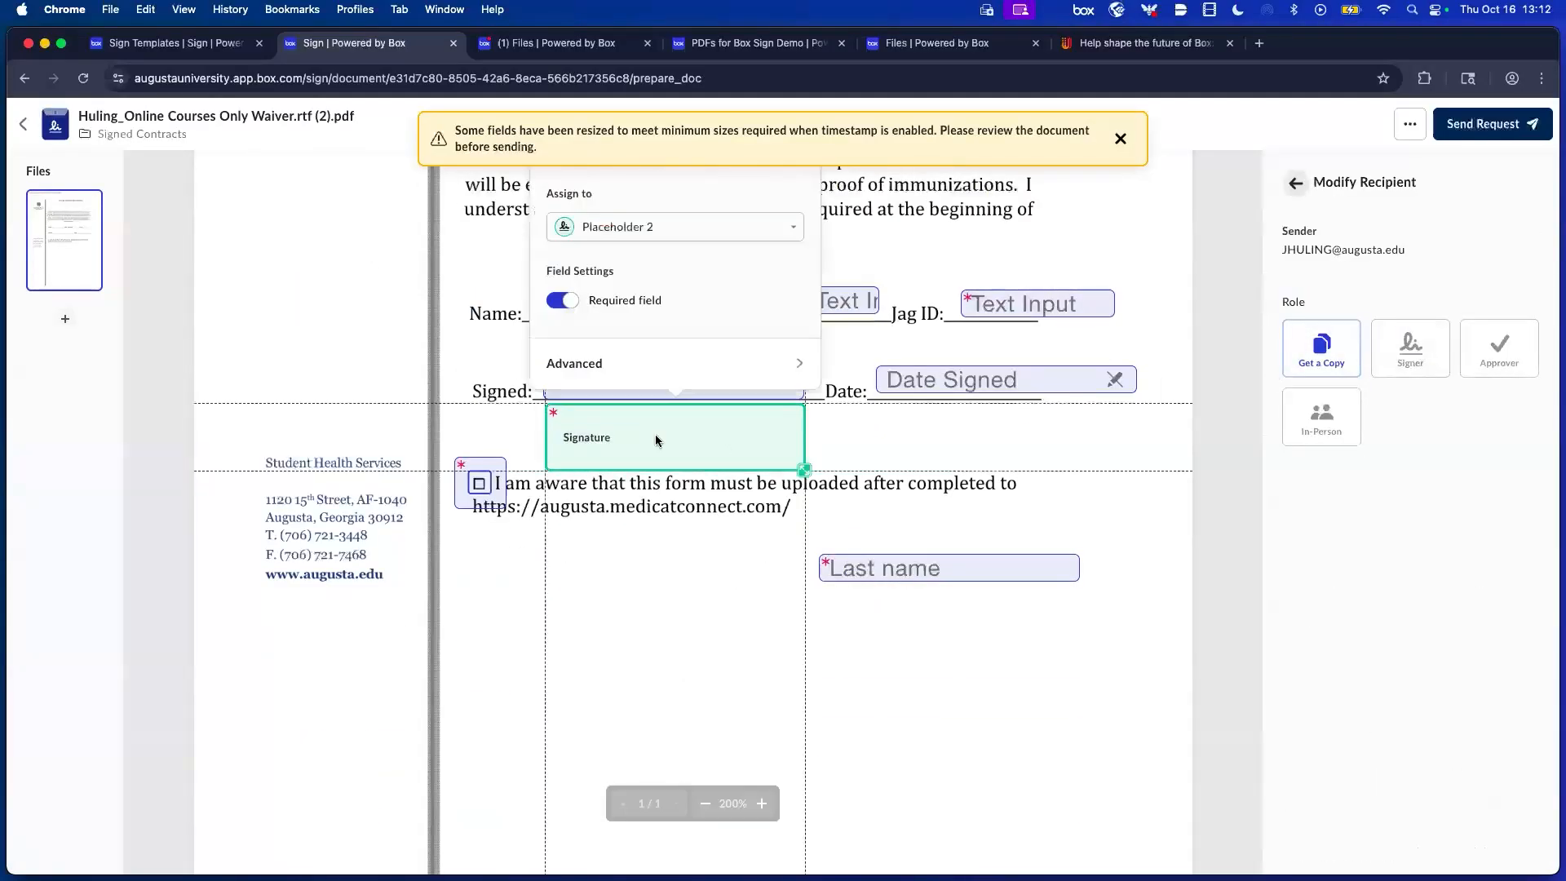
pyautogui.click(602, 233)
pyautogui.click(611, 272)
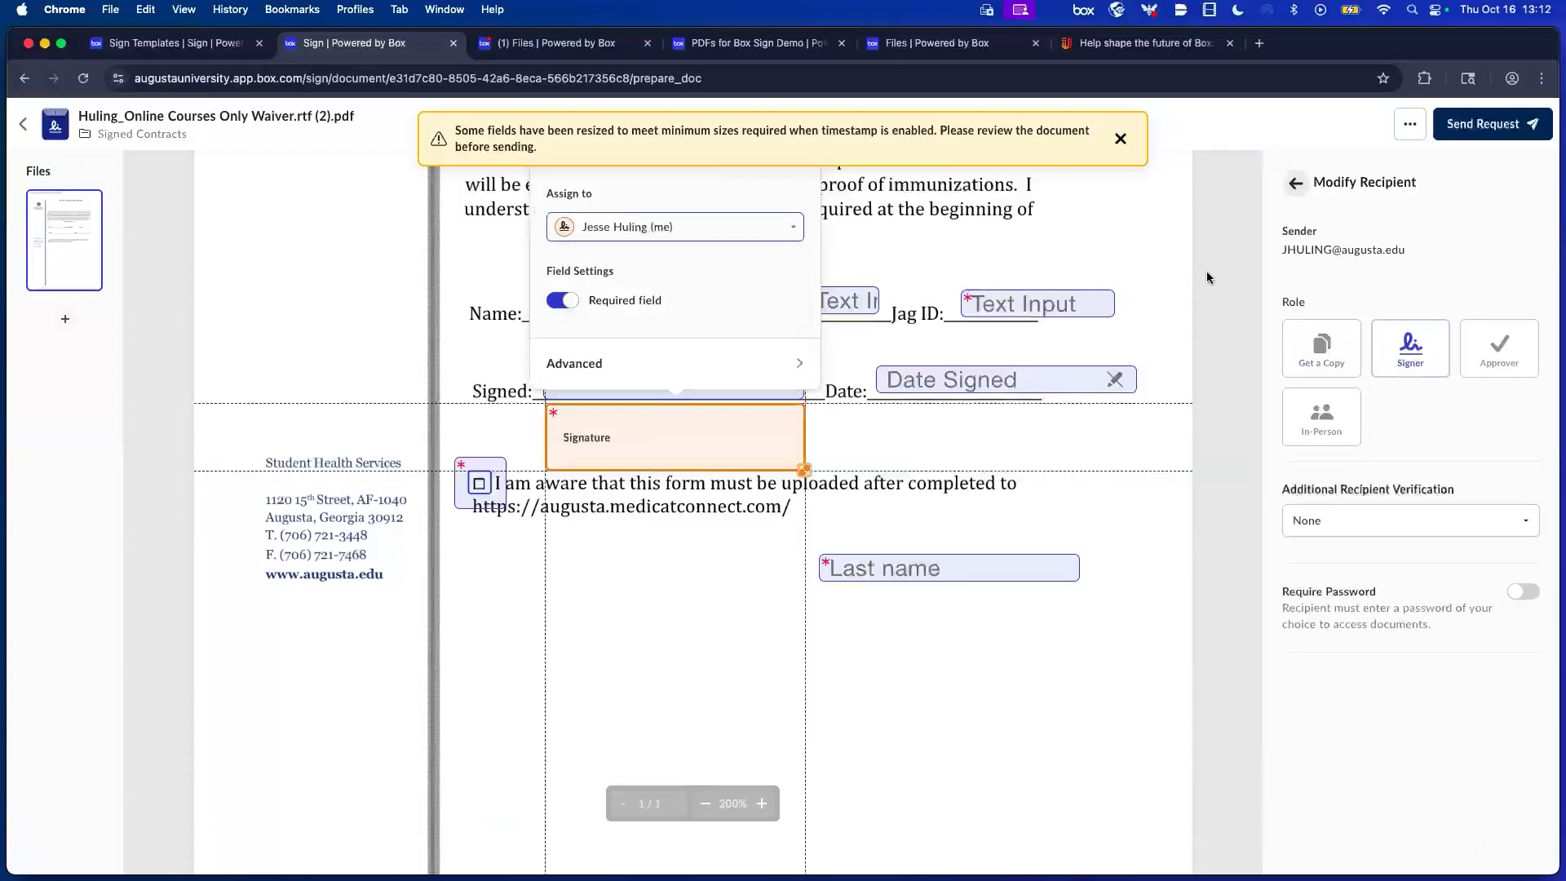
pyautogui.click(1296, 184)
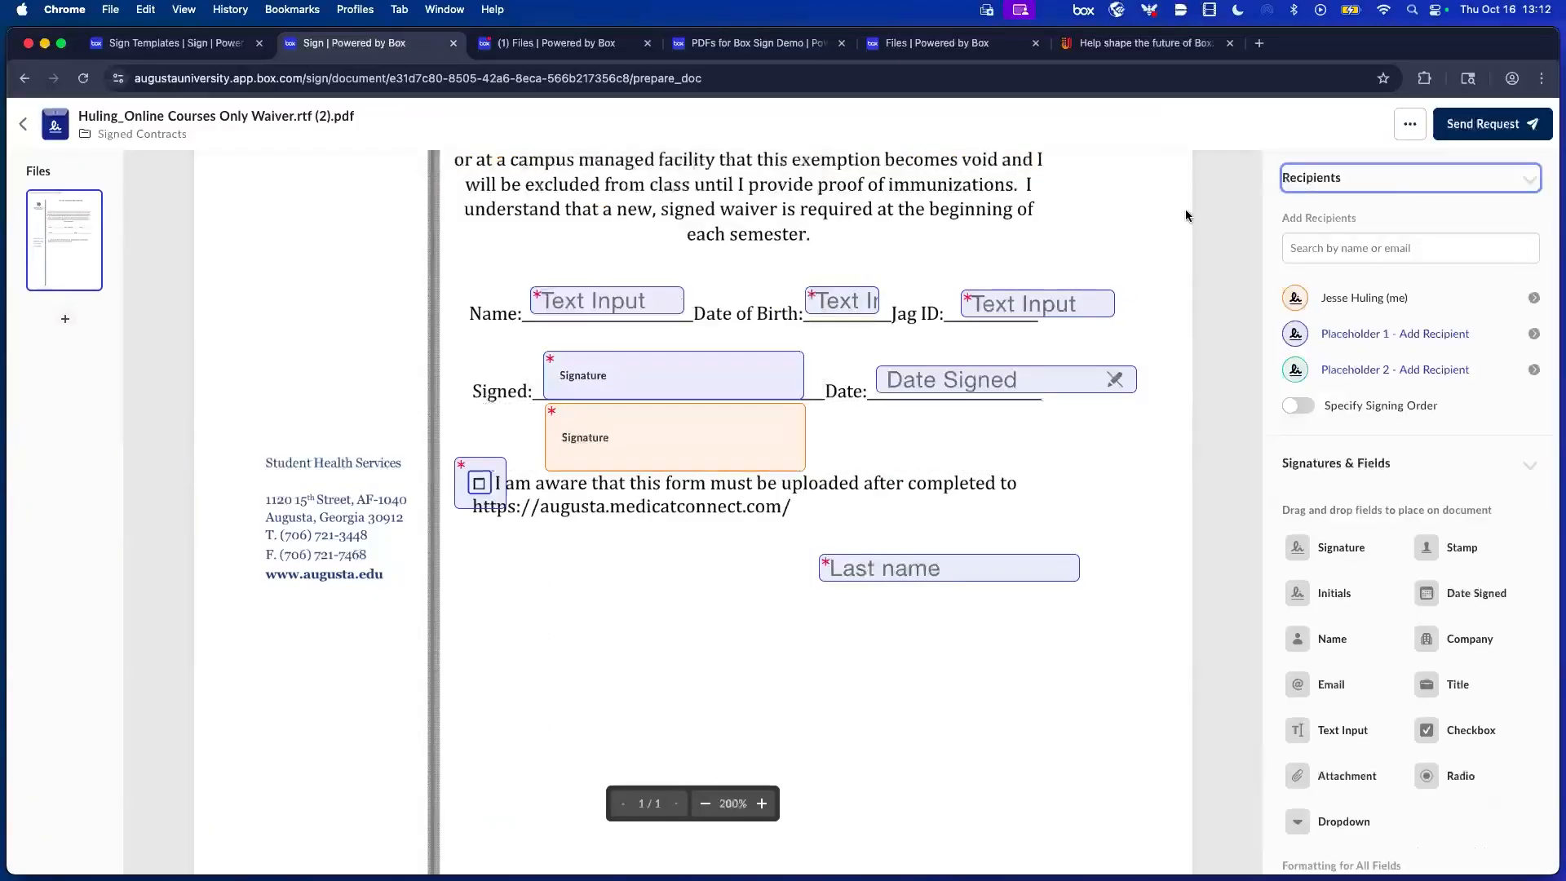
pyautogui.click(1497, 130)
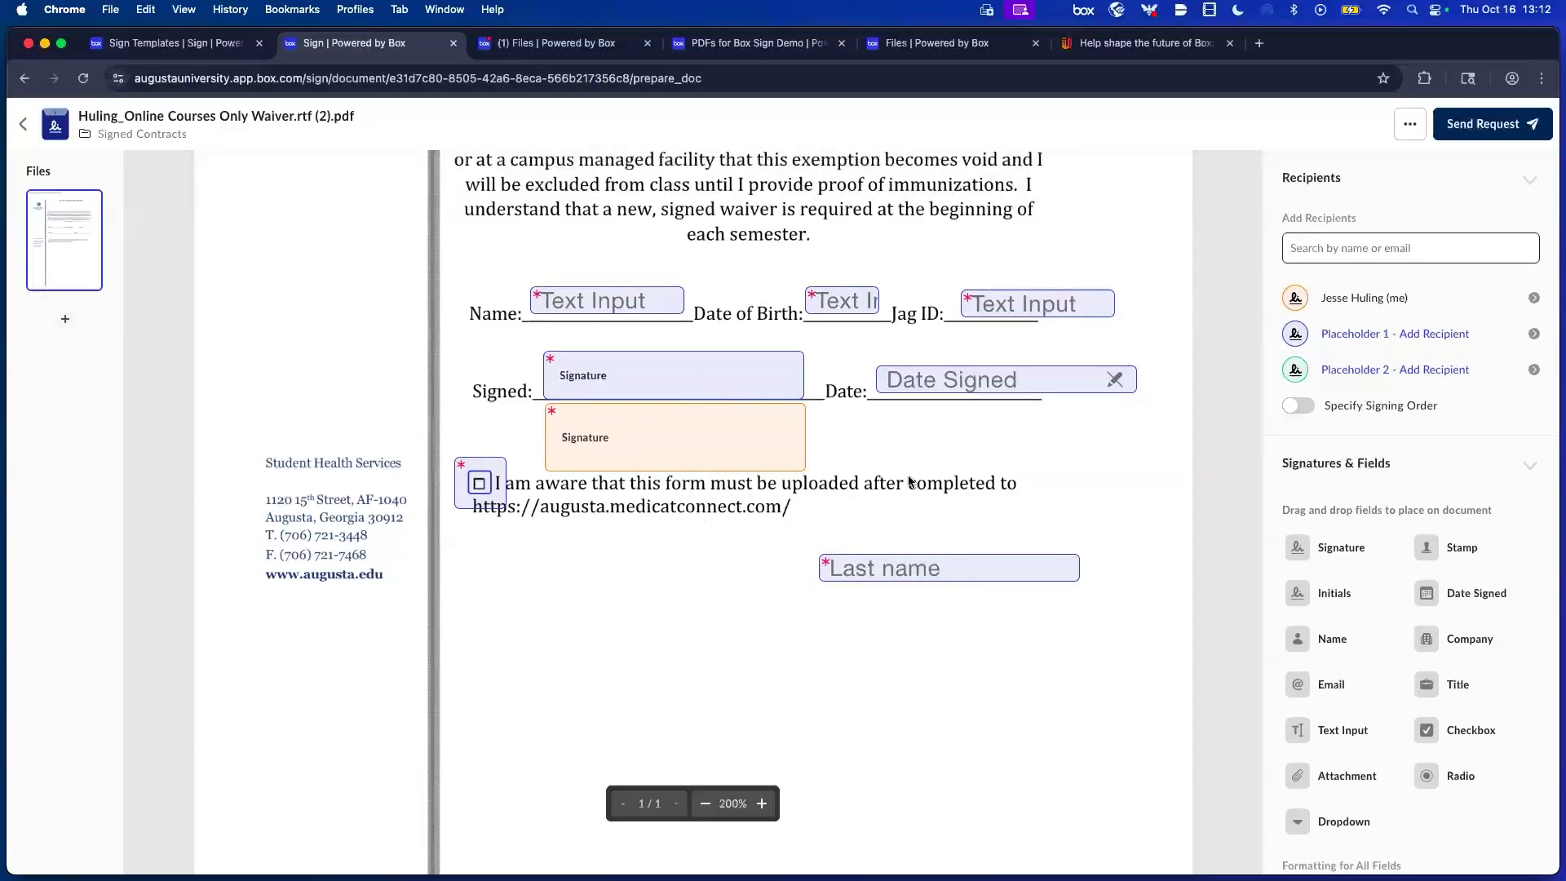
# Remove both placeholder recipients and their fields, then send the waiver request.
pyautogui.click(1526, 336)
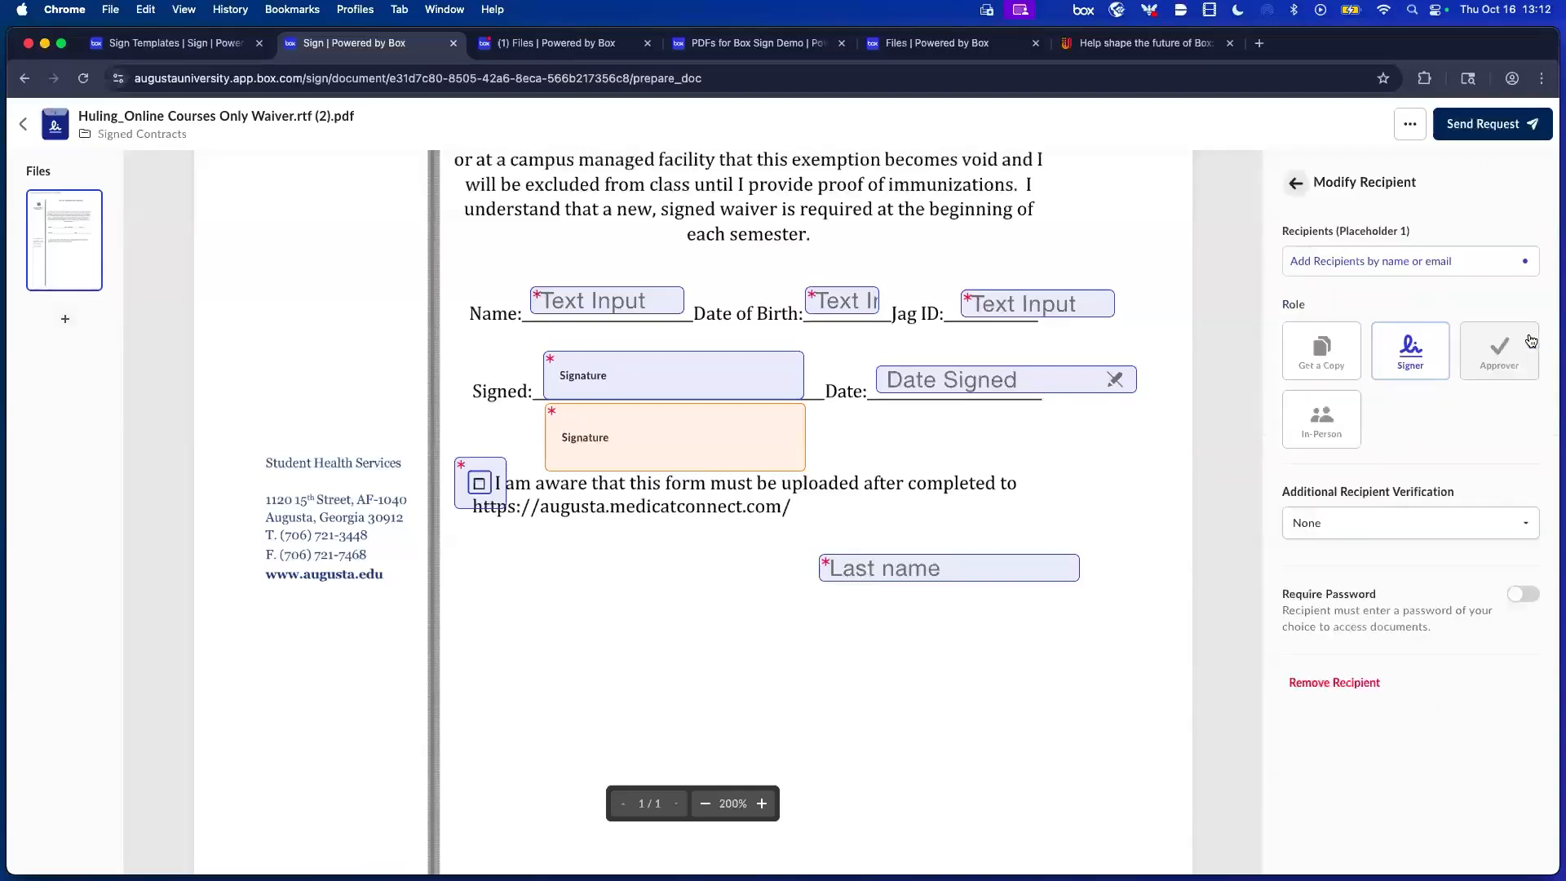
pyautogui.click(1371, 683)
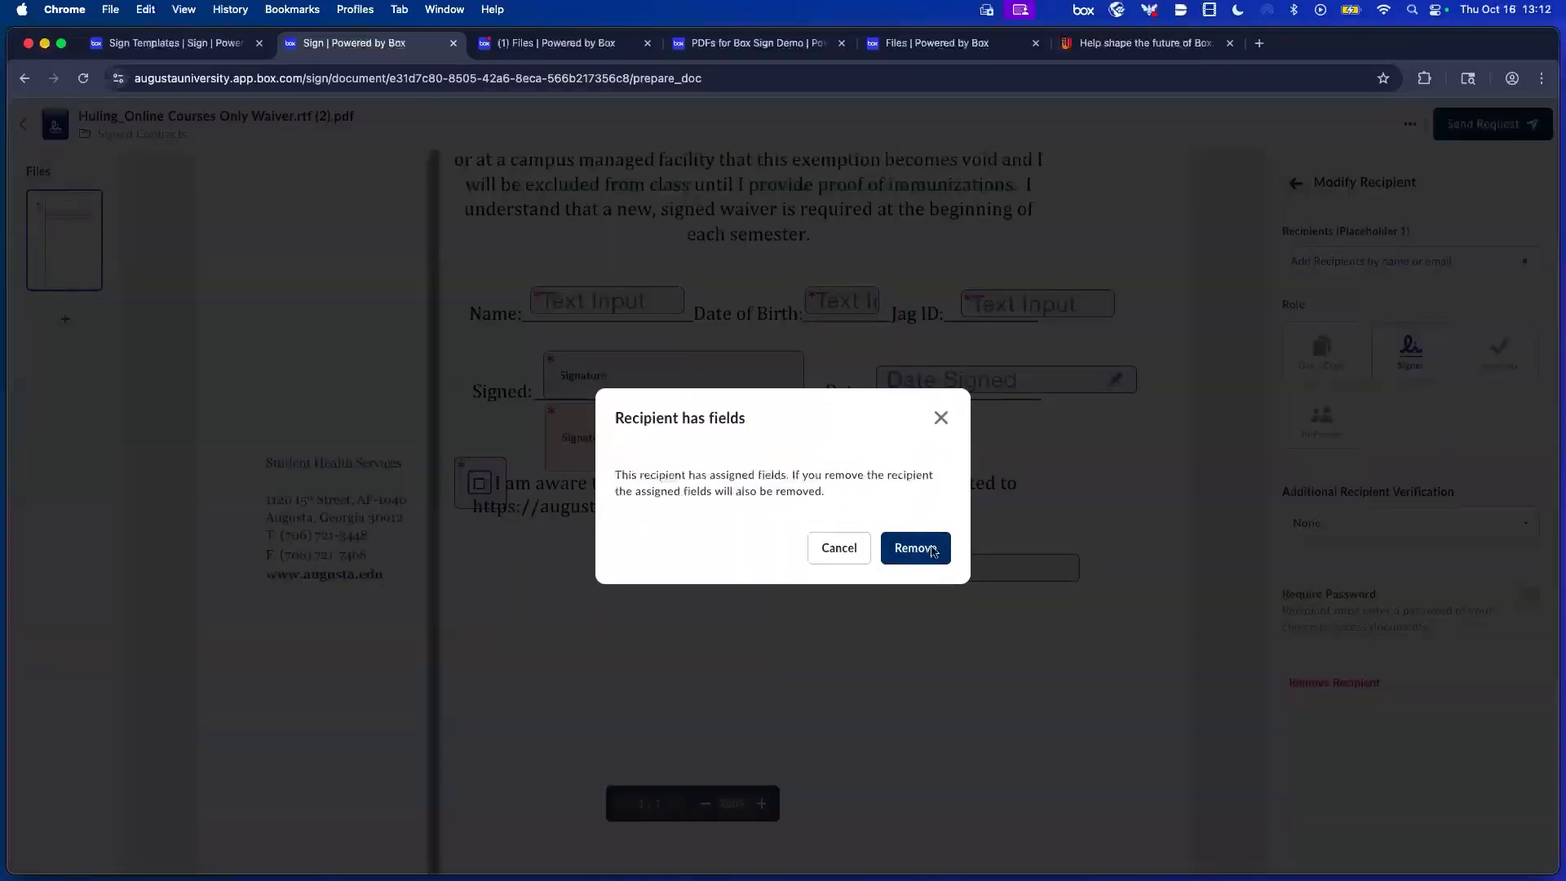
pyautogui.click(936, 550)
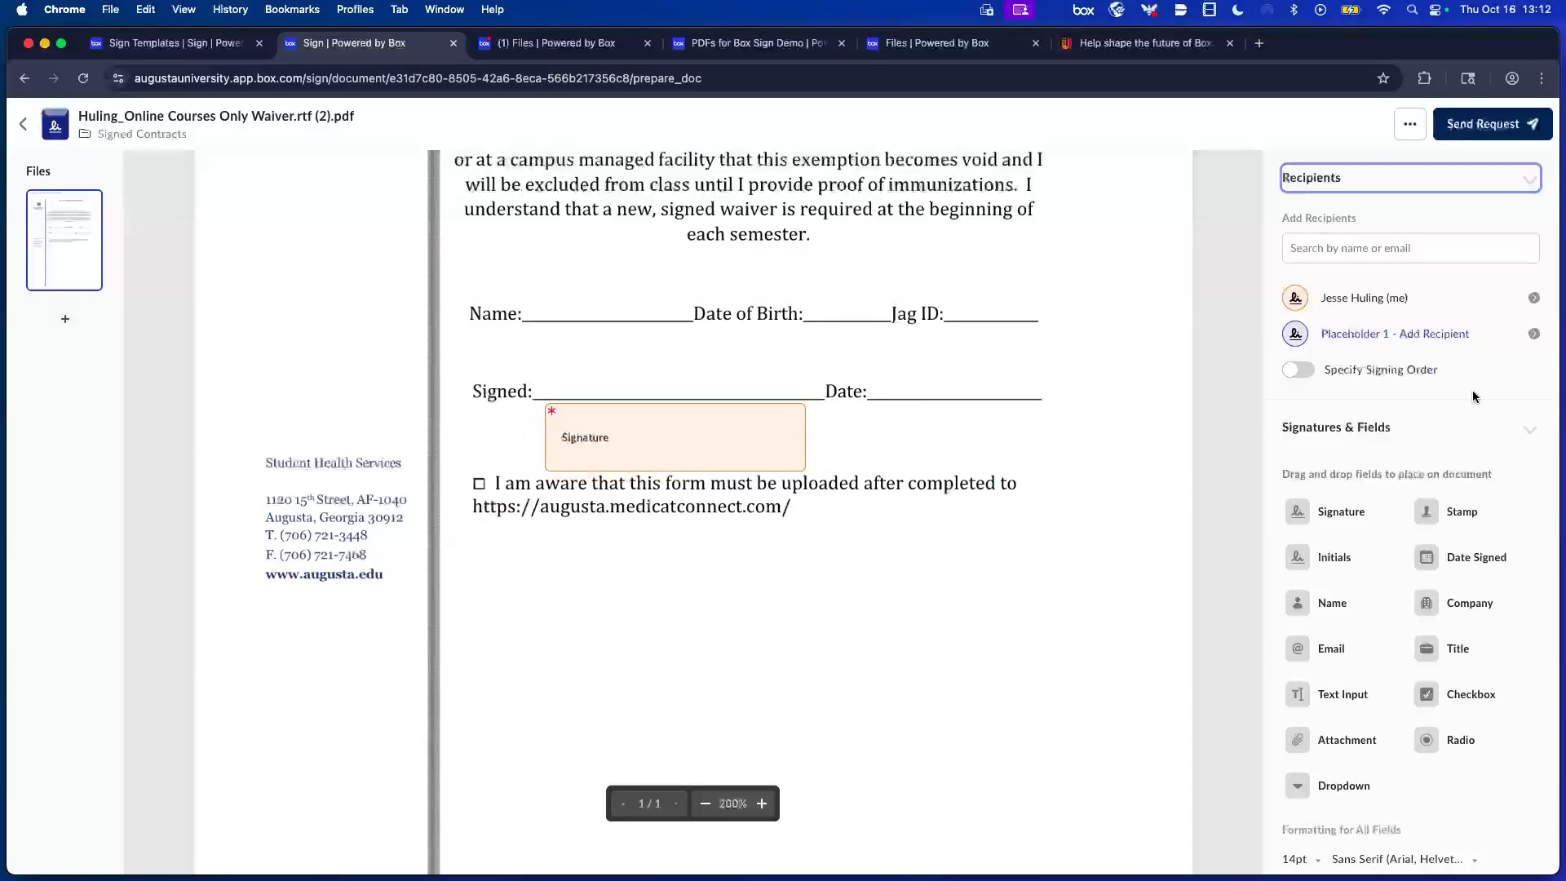
pyautogui.click(1535, 335)
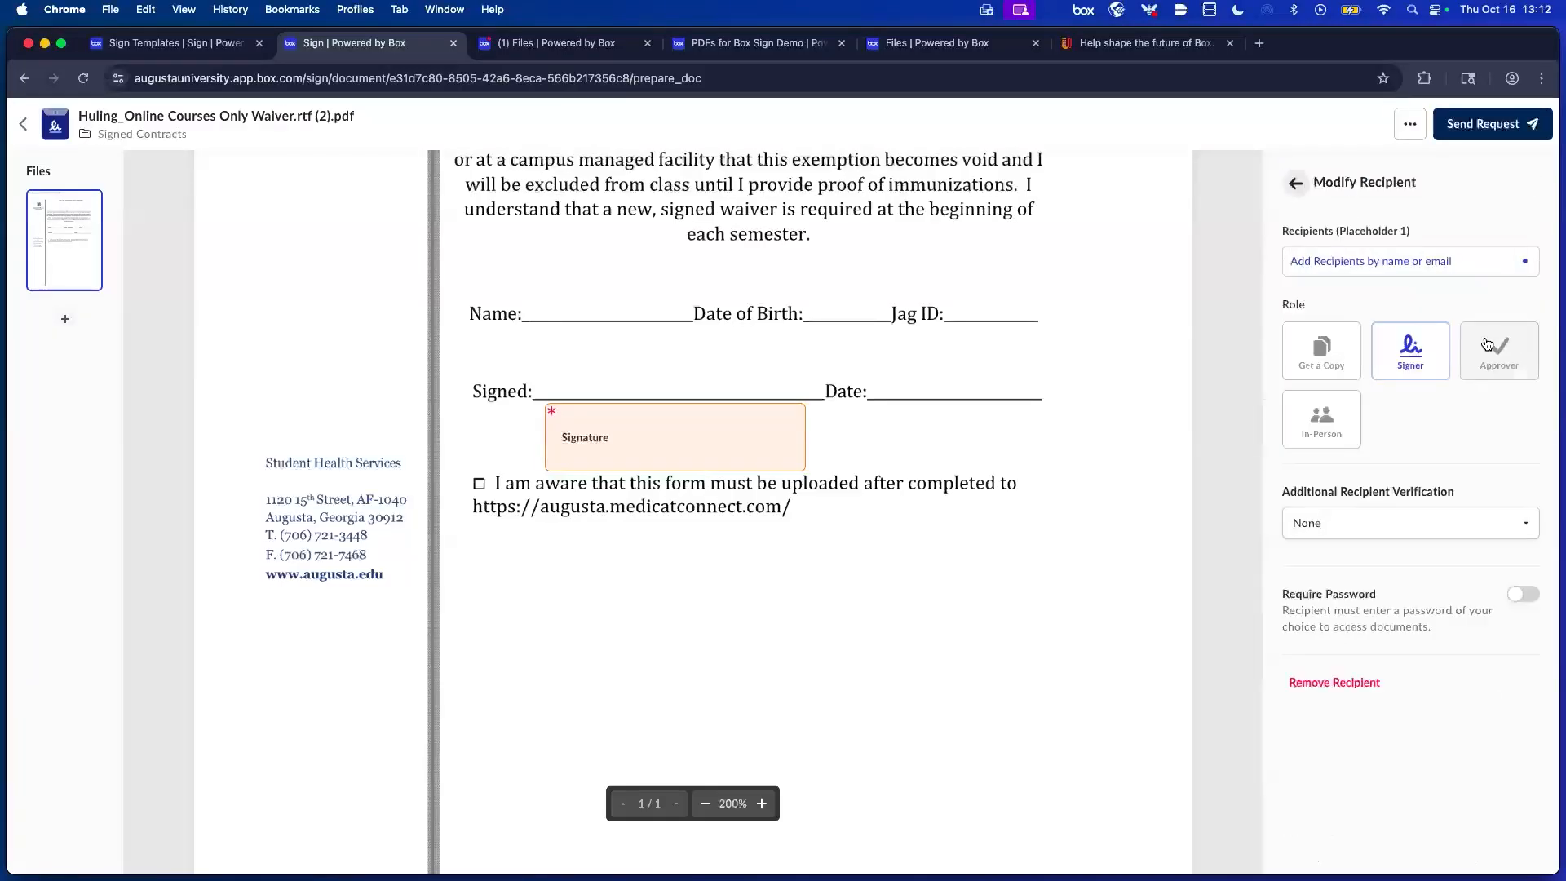
pyautogui.click(1342, 683)
pyautogui.click(752, 448)
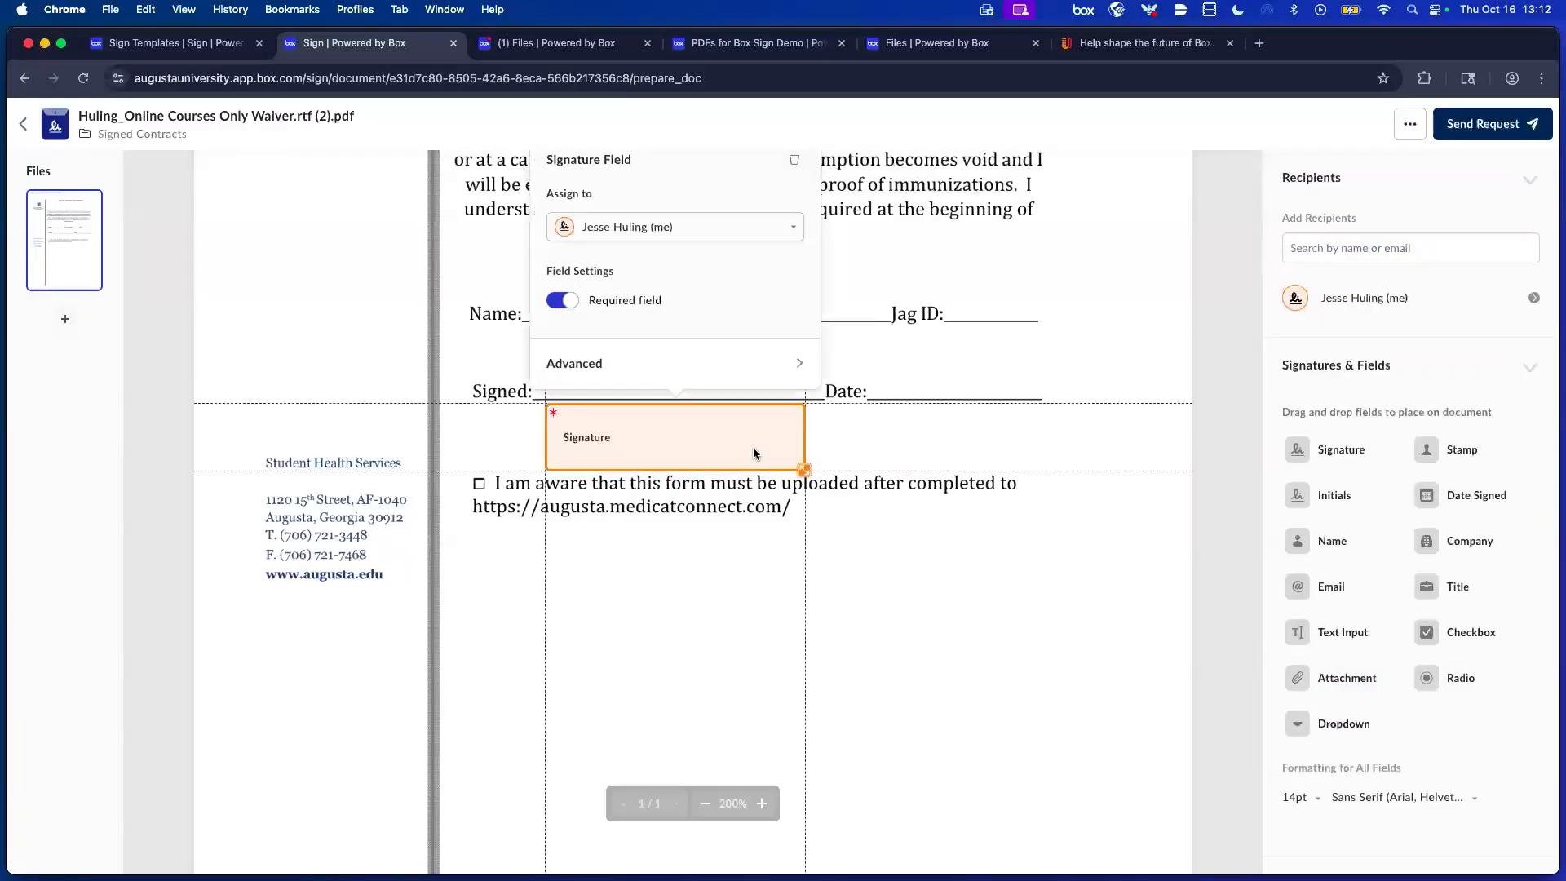
pyautogui.click(1197, 196)
pyautogui.click(1485, 131)
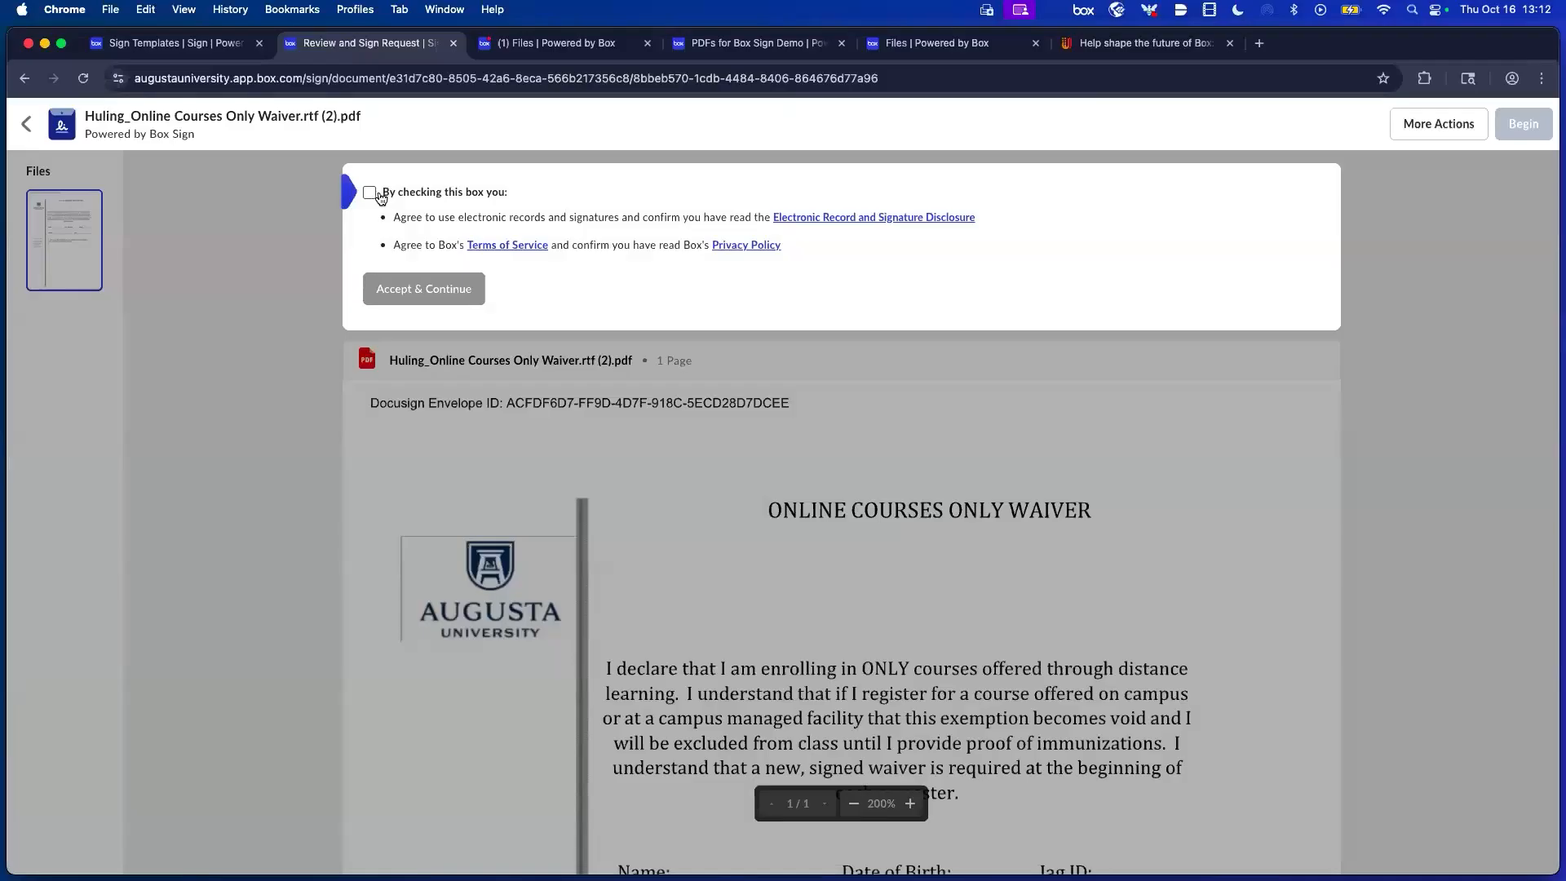
# Agree to the electronic signature disclosure and continue to the waiver document.
pyautogui.click(377, 196)
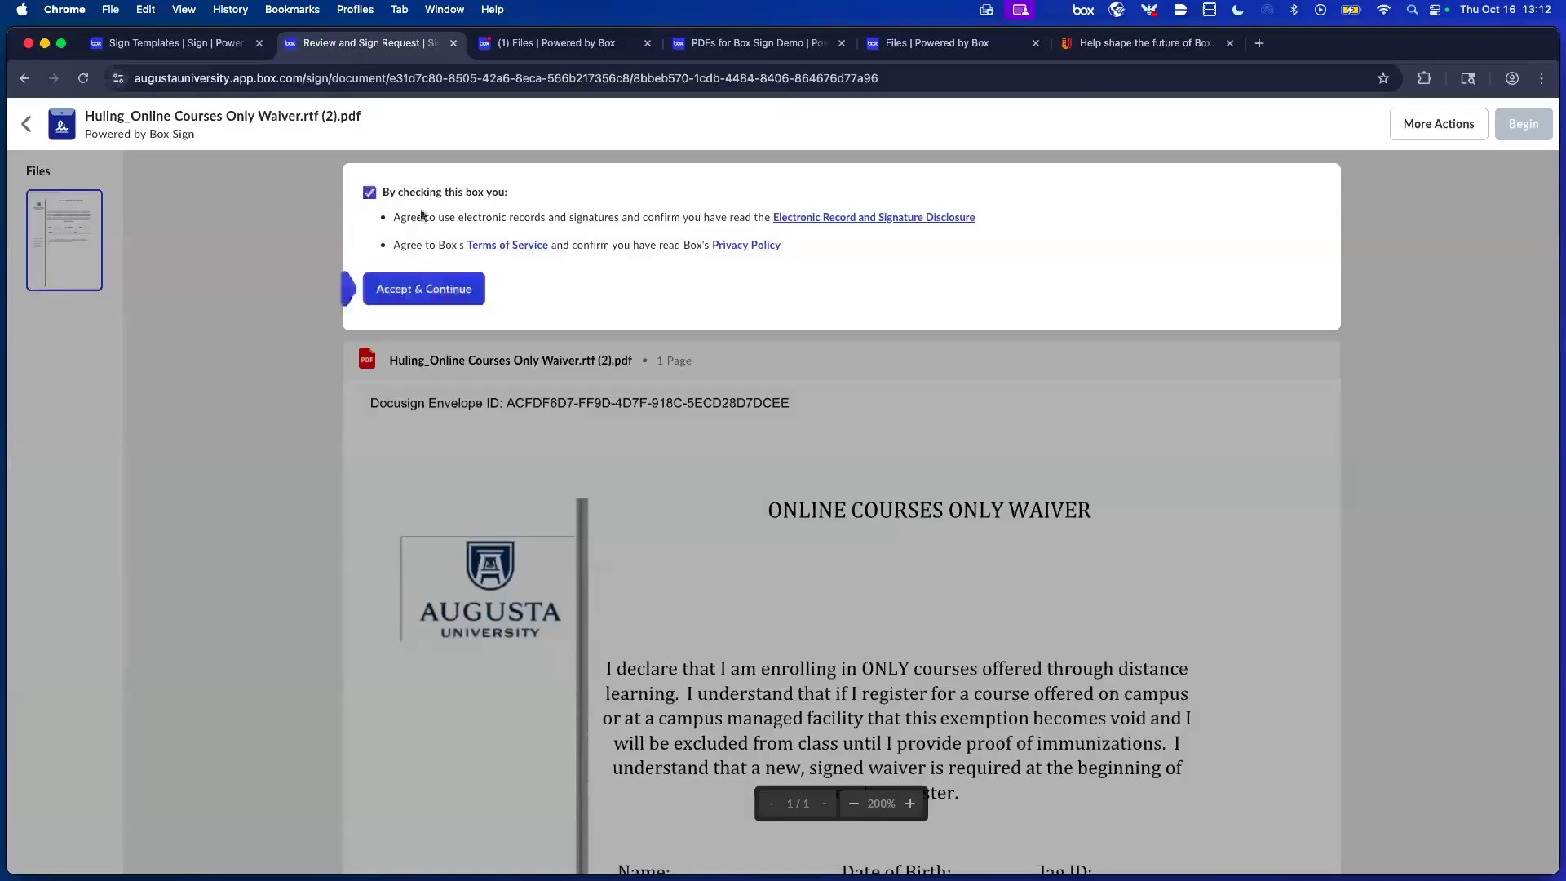
pyautogui.click(387, 296)
pyautogui.scroll(-5, 734, 359)
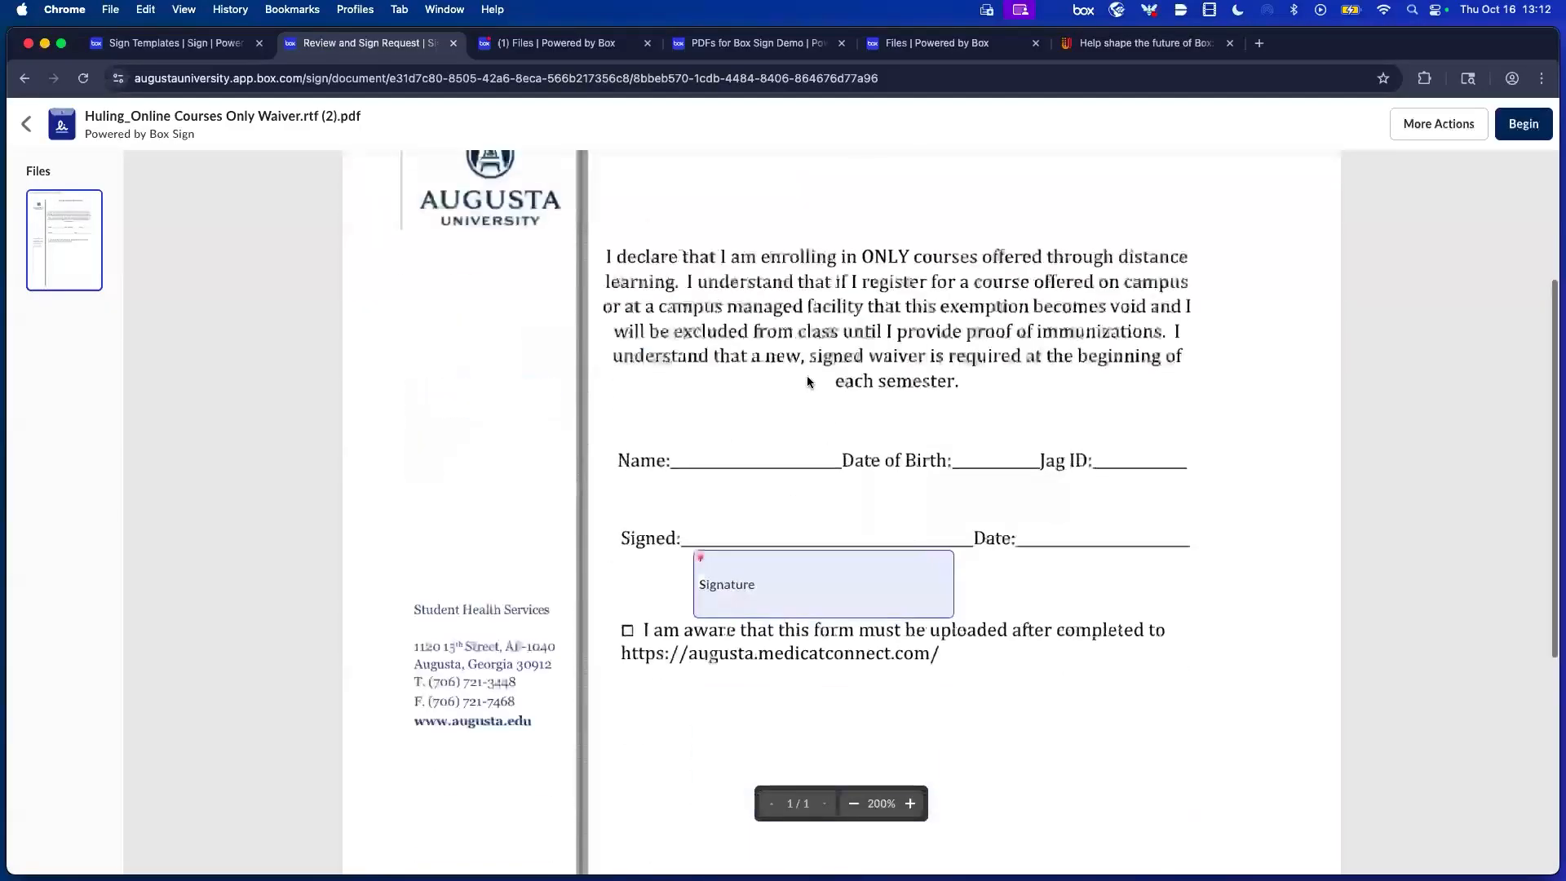
# Open the Signature field's options, close them without signing, and return to Templates.
pyautogui.click(903, 547)
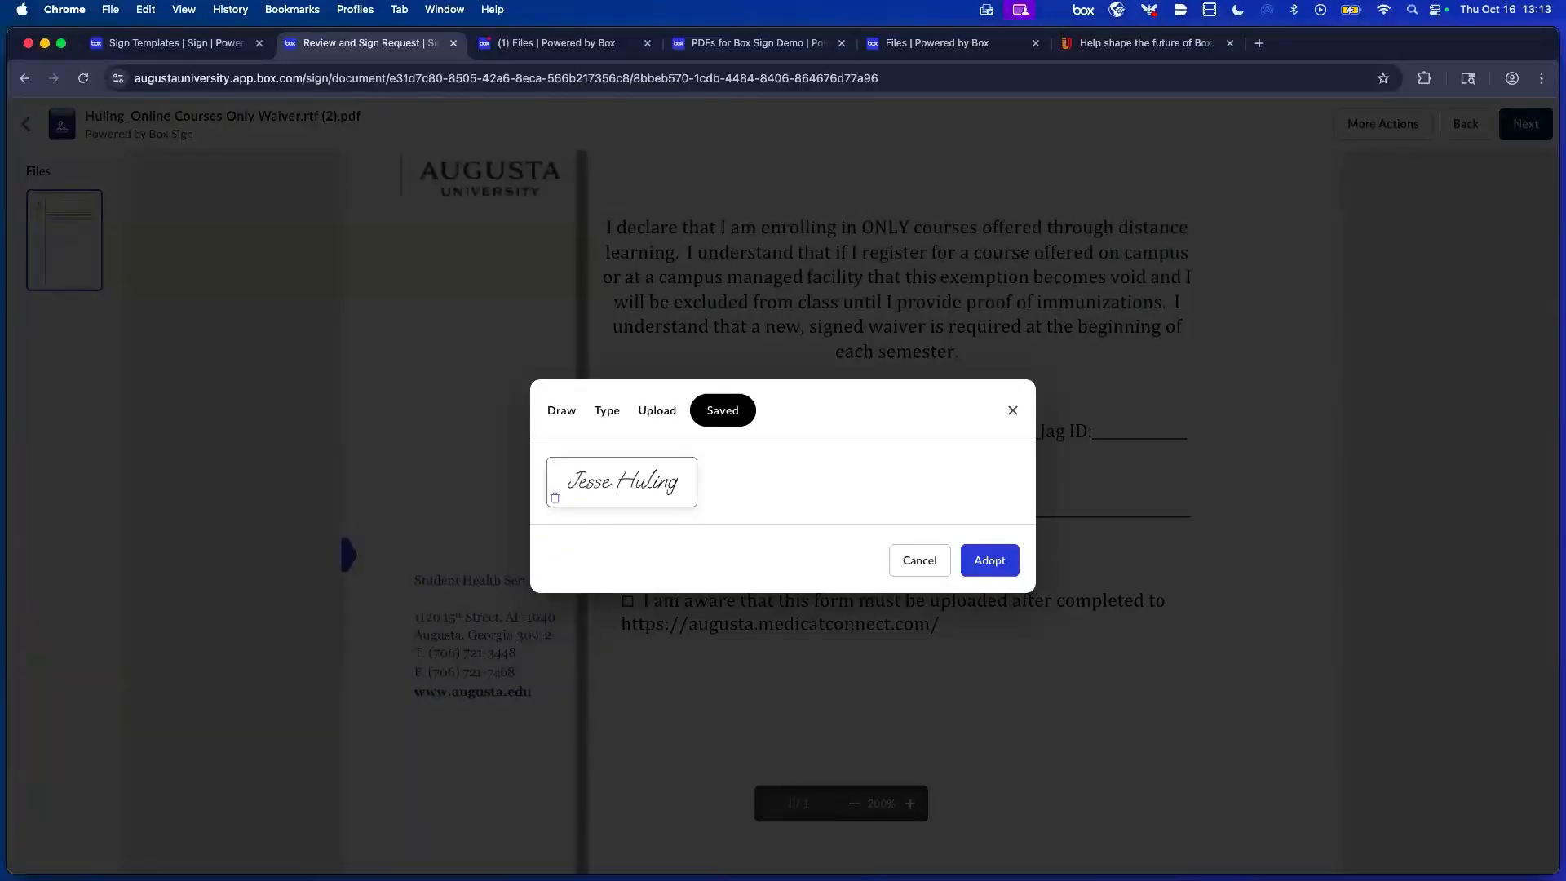
pyautogui.click(1014, 412)
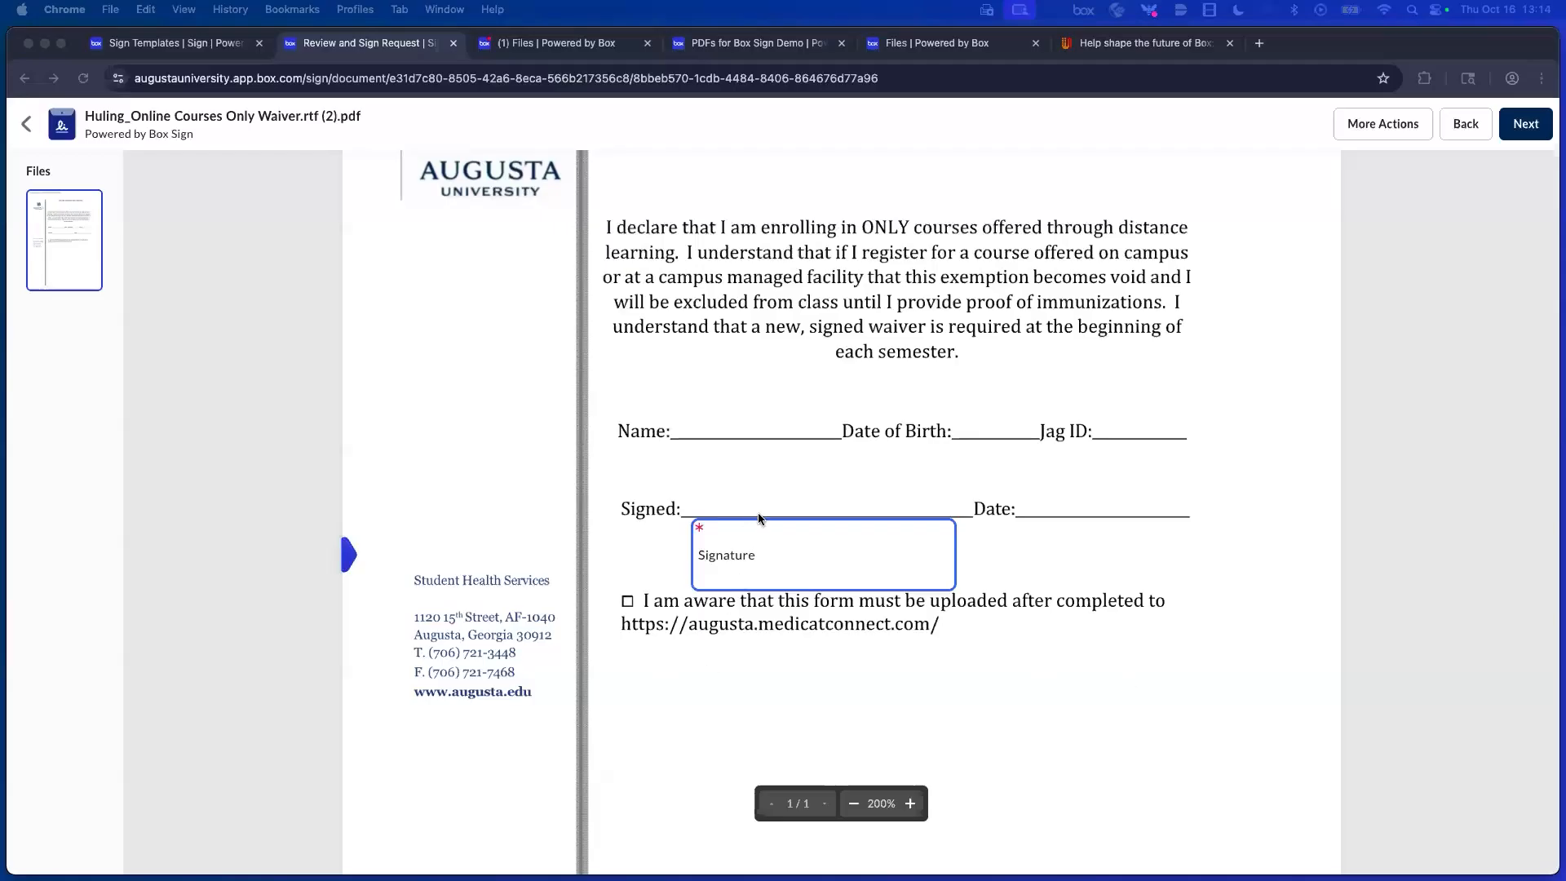
pyautogui.click(27, 121)
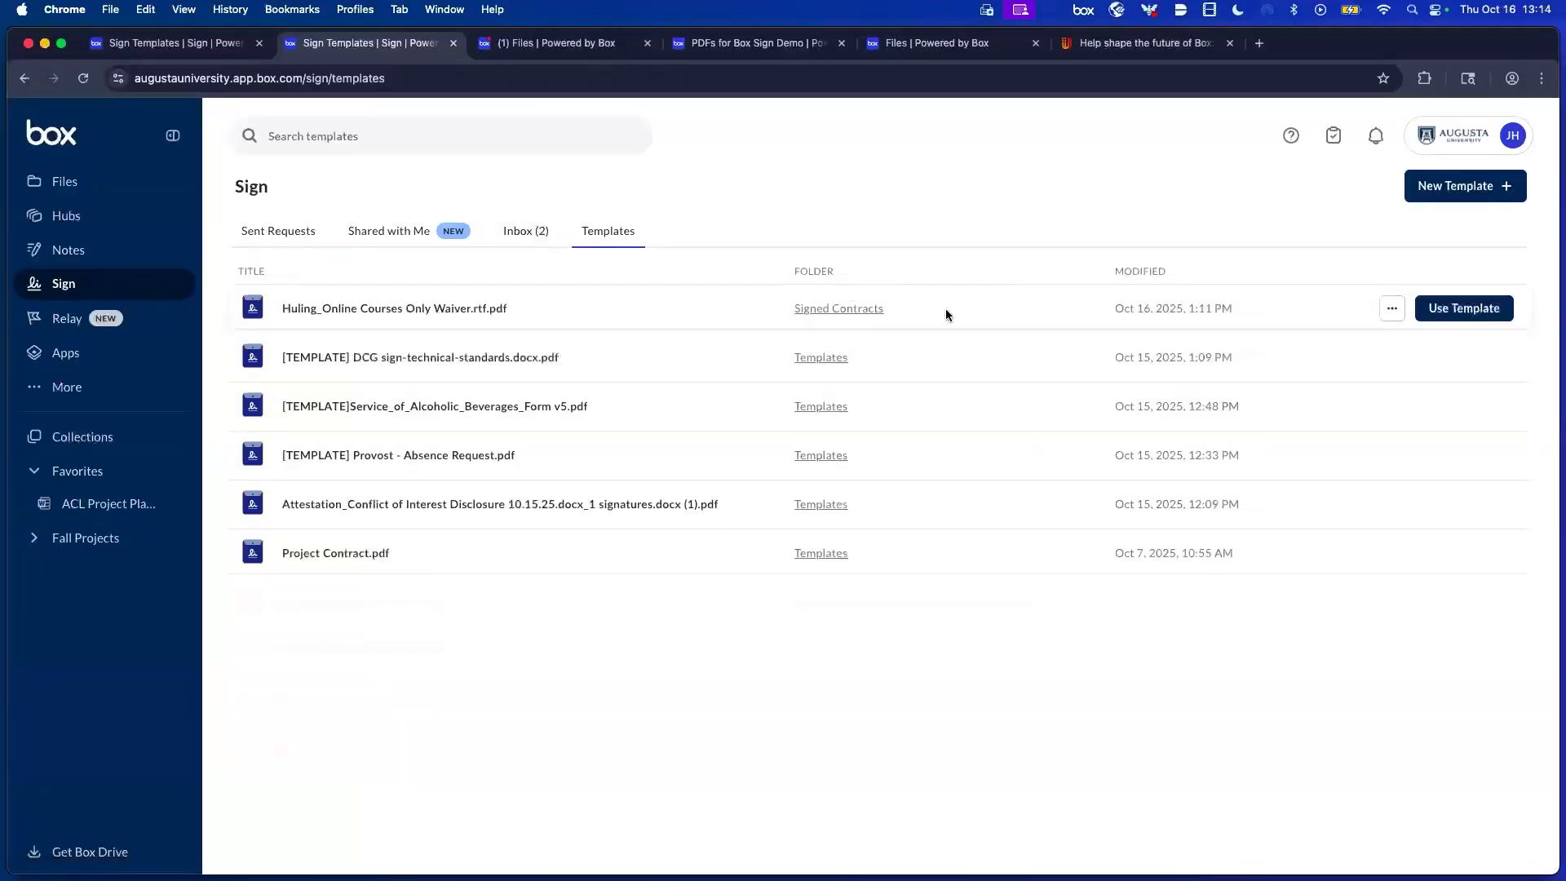
# Edit the waiver template and drop a Text Input field below the web address.
pyautogui.click(1393, 308)
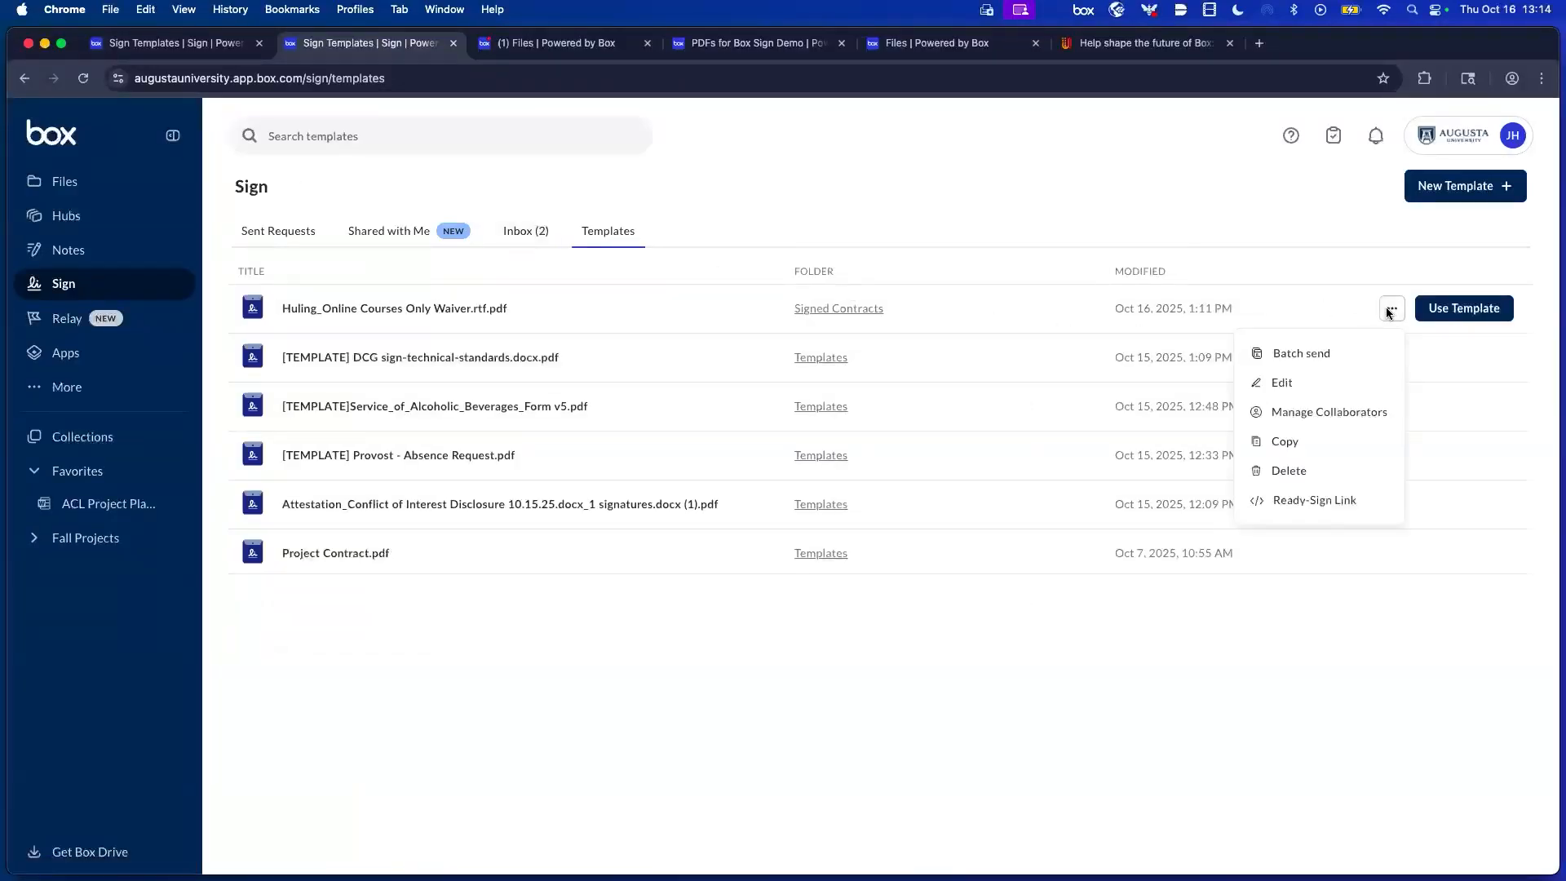
pyautogui.click(1284, 383)
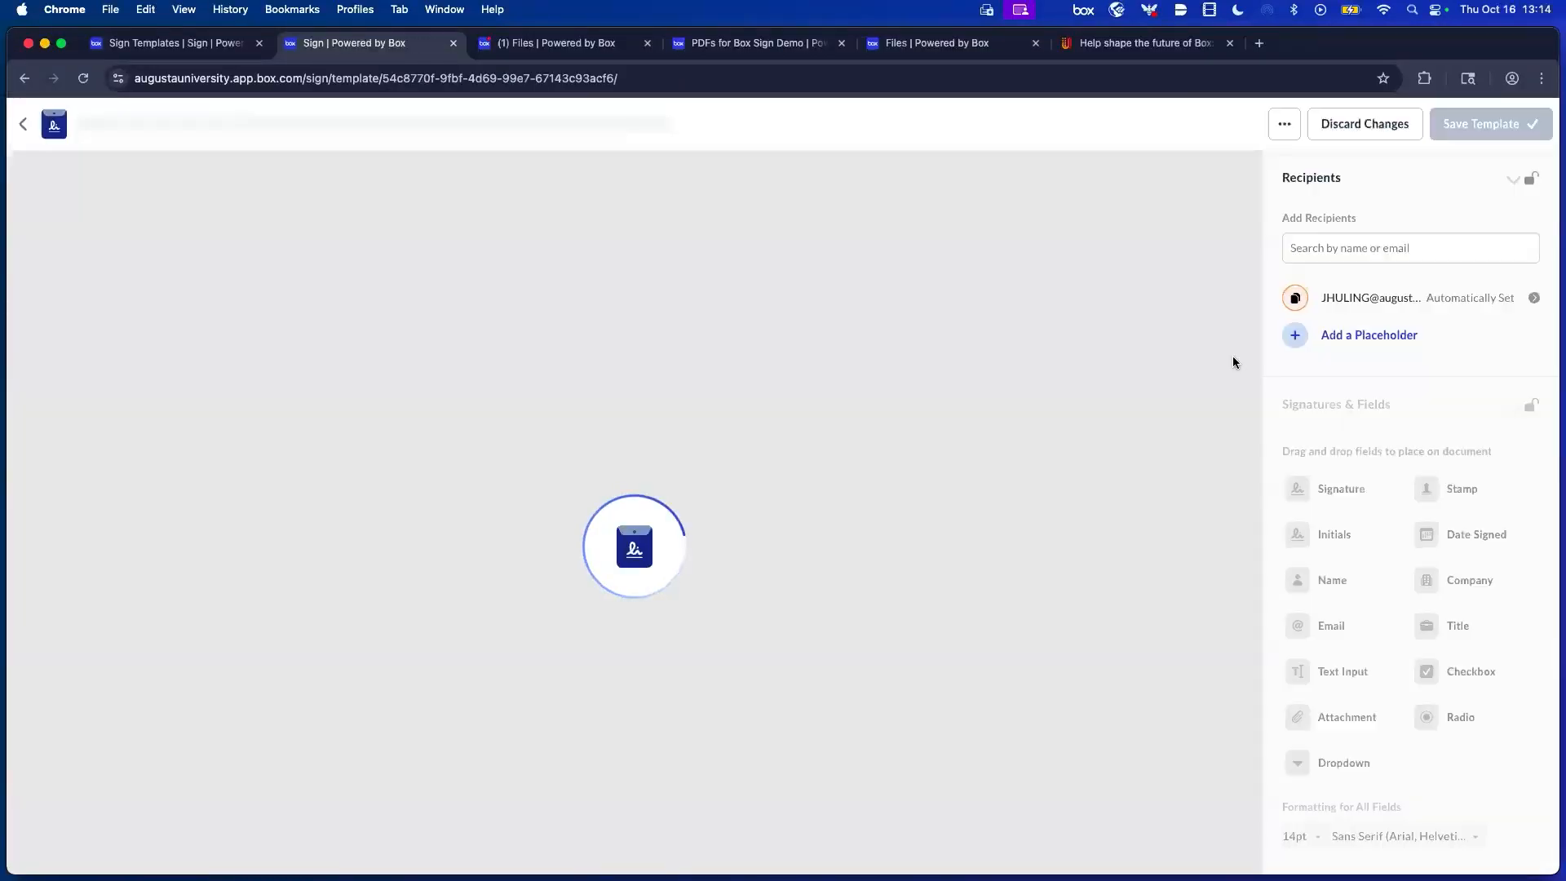
pyautogui.scroll(-5, 1413, 387)
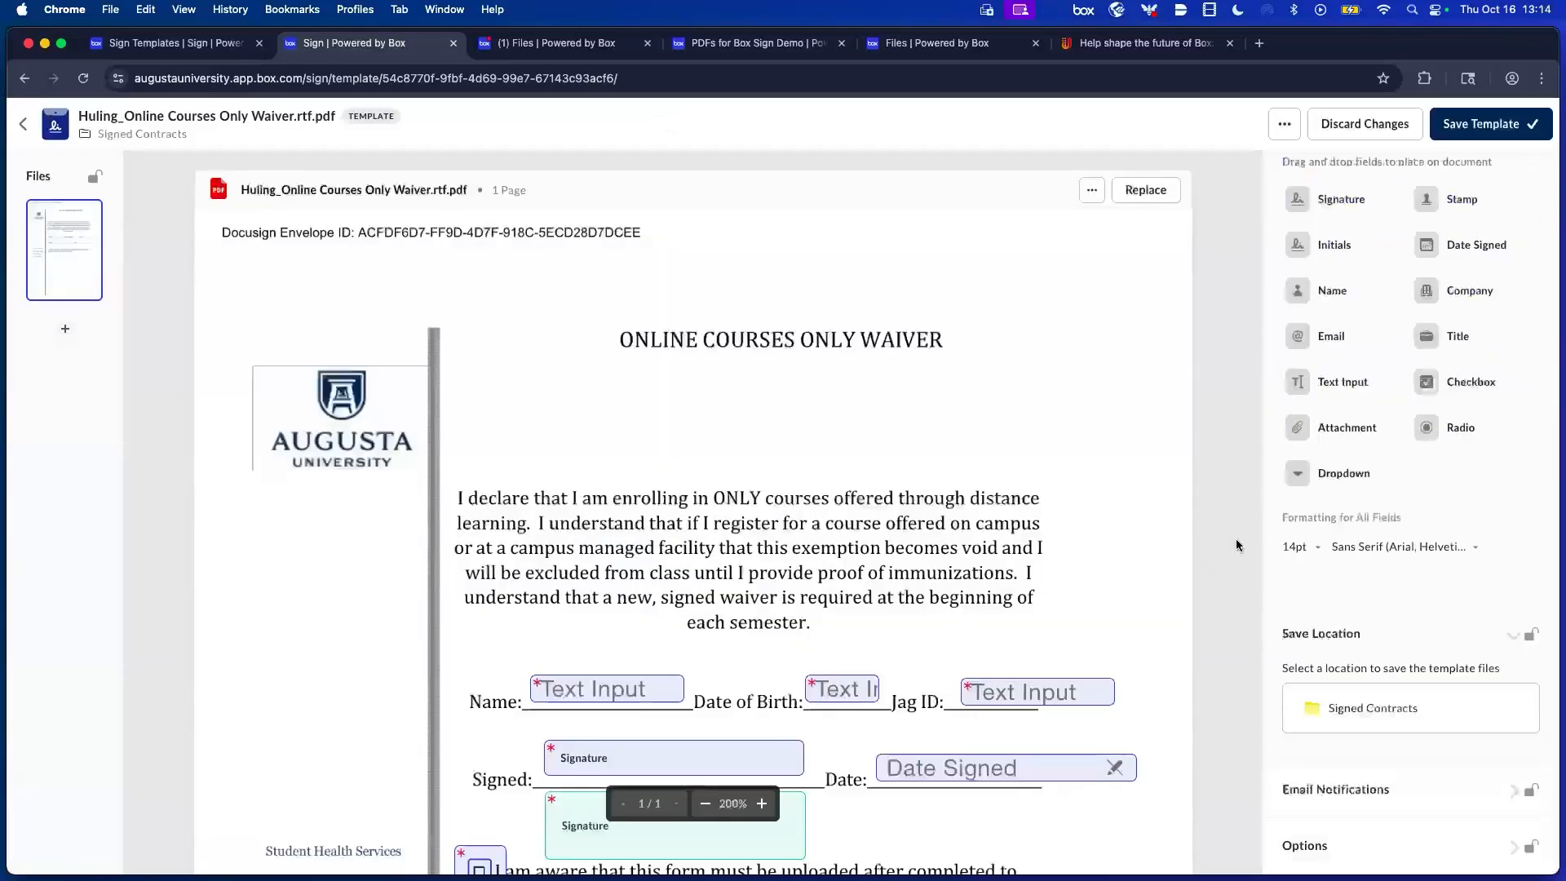
pyautogui.scroll(-1, 1241, 446)
pyautogui.scroll(-8, 1148, 434)
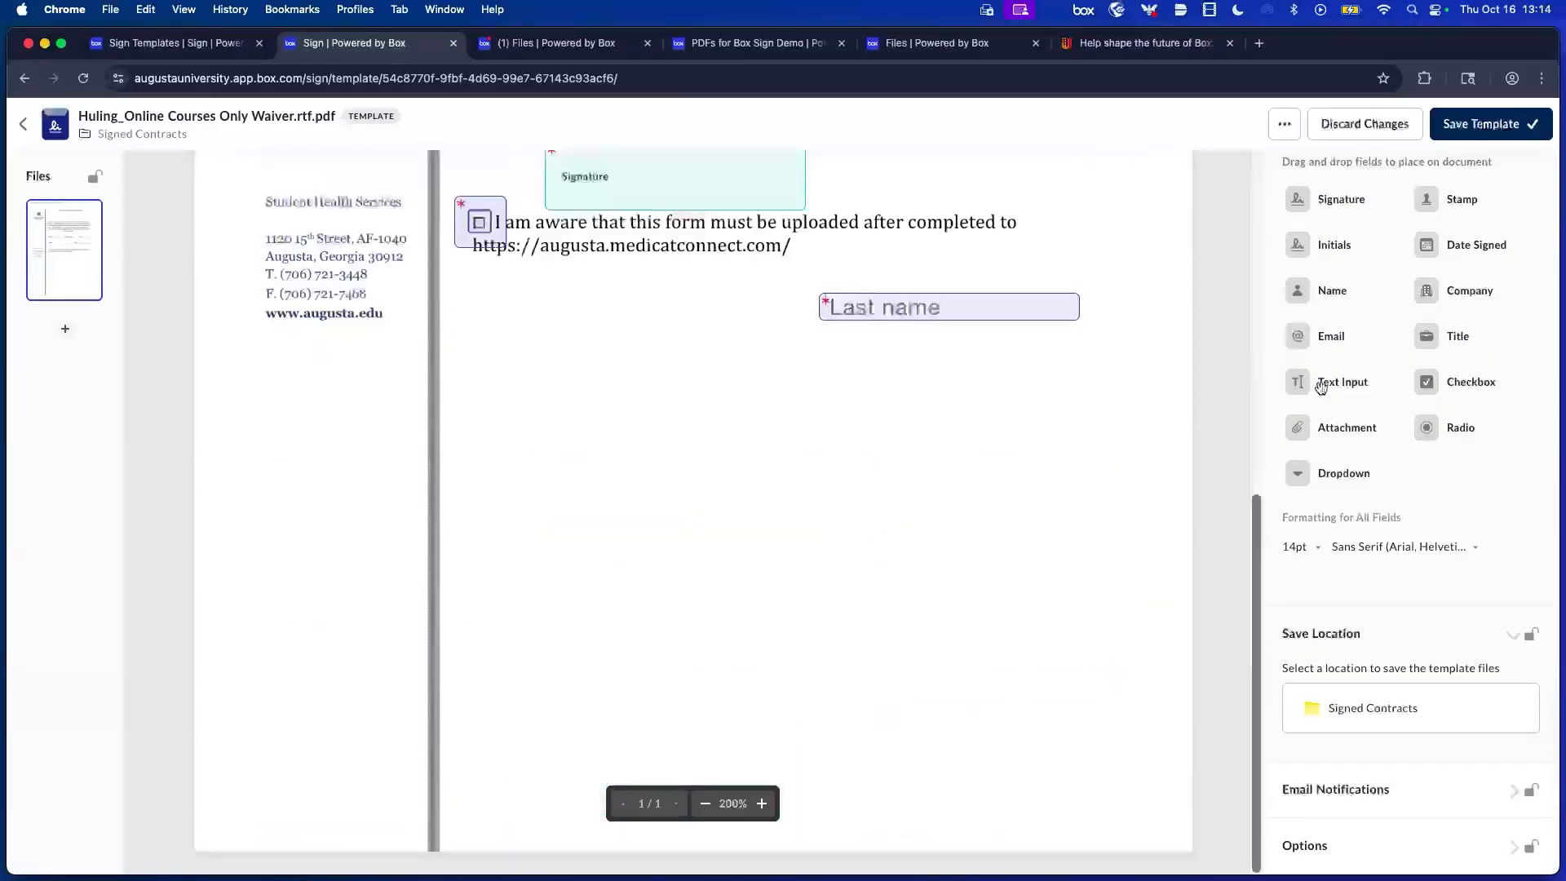
pyautogui.moveTo(1320, 383); pyautogui.dragTo(614, 425)
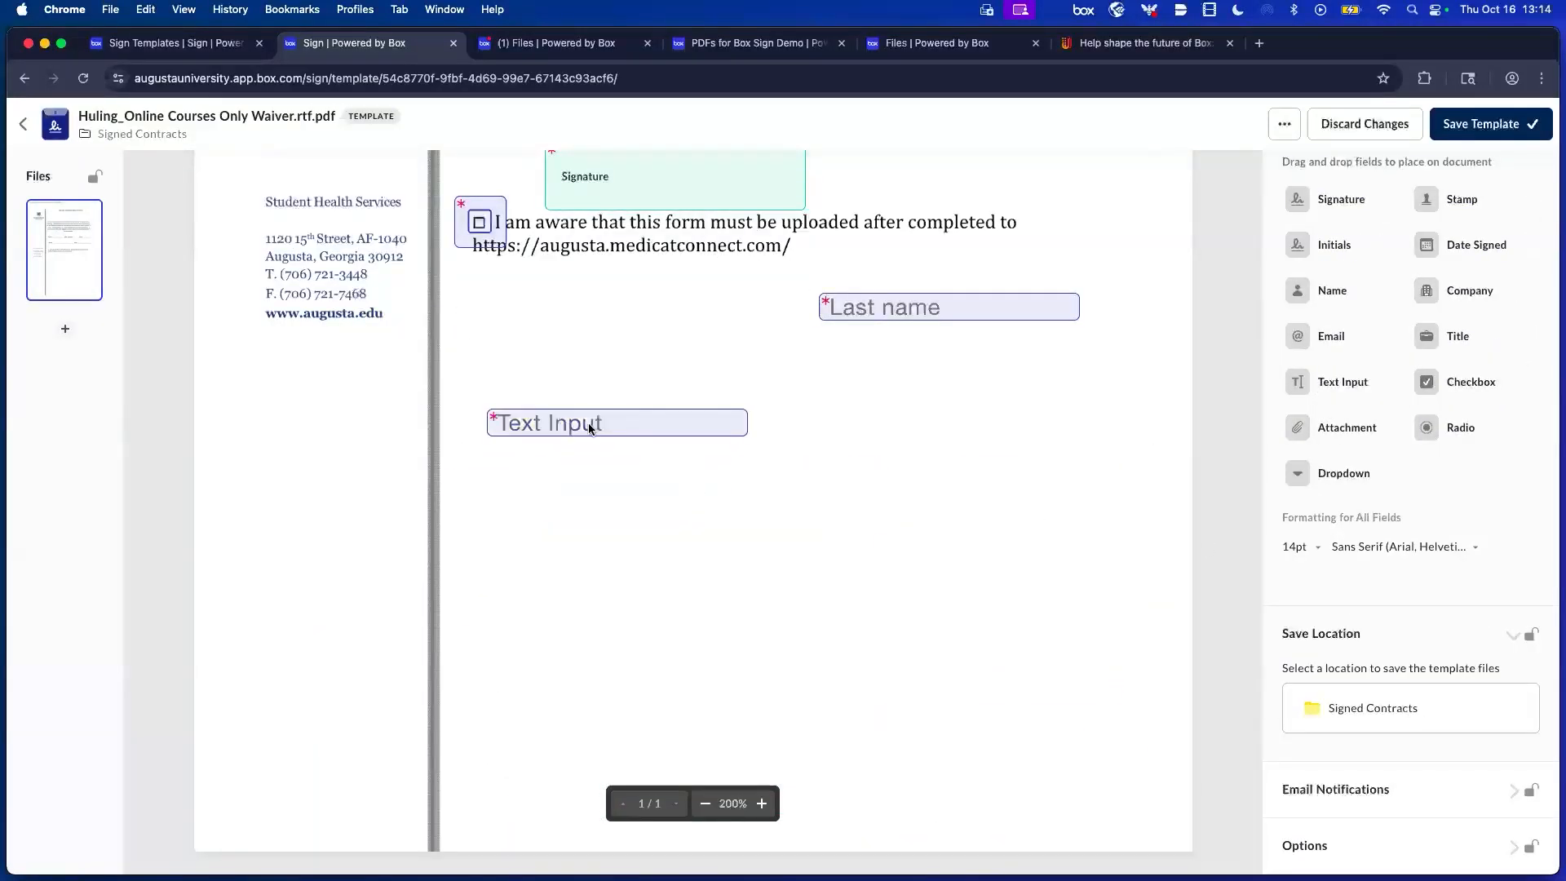
# Make the text field read-only and multi-line, labelled 'Fill this out and only use blue ink'.
pyautogui.click(591, 428)
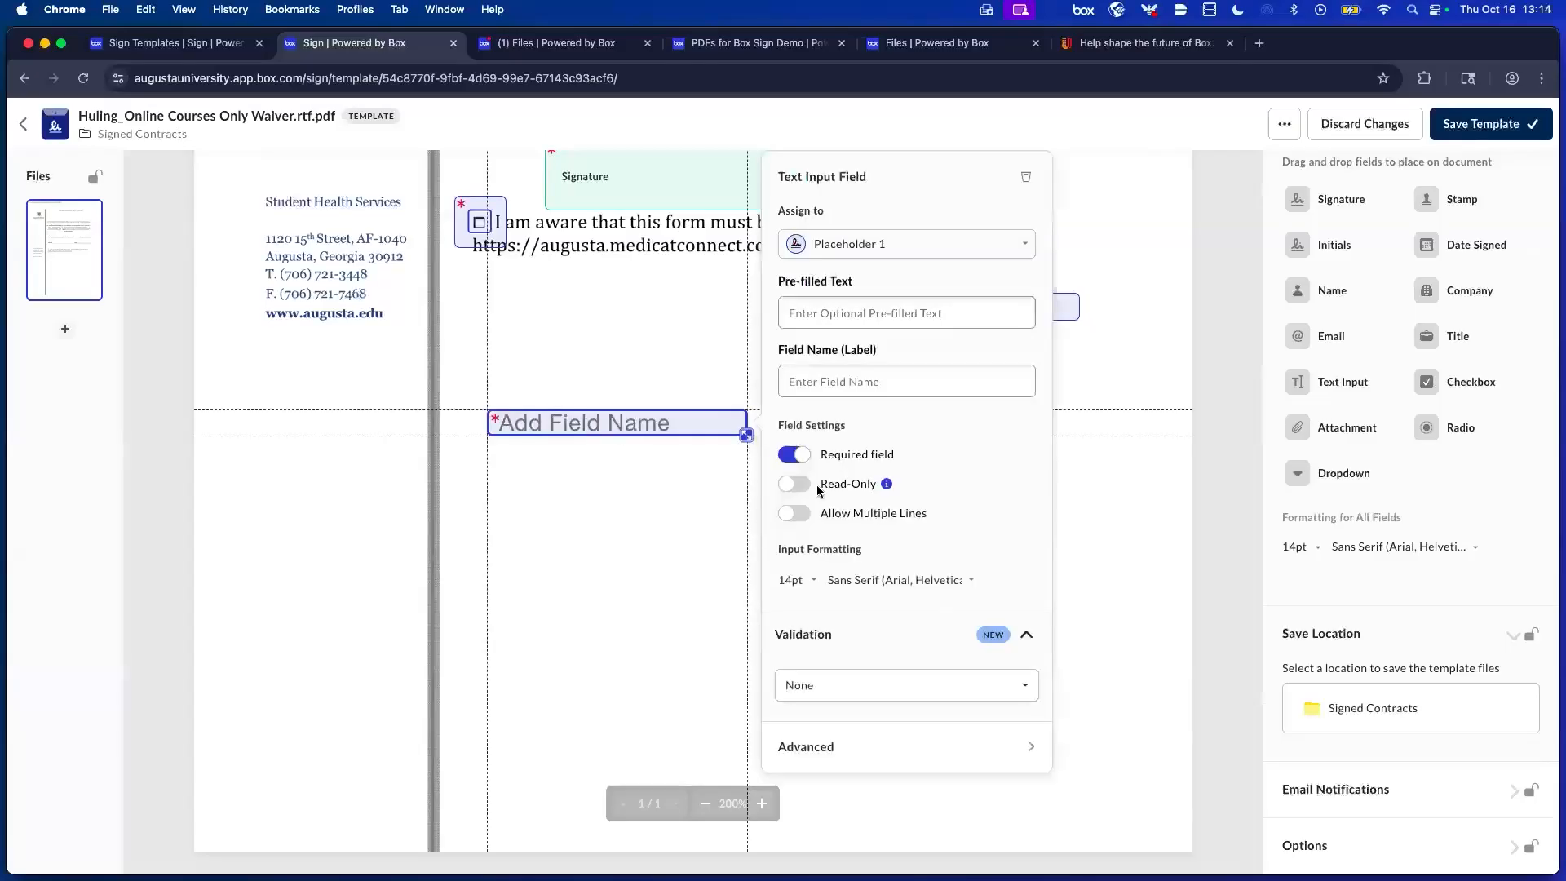
pyautogui.click(791, 487)
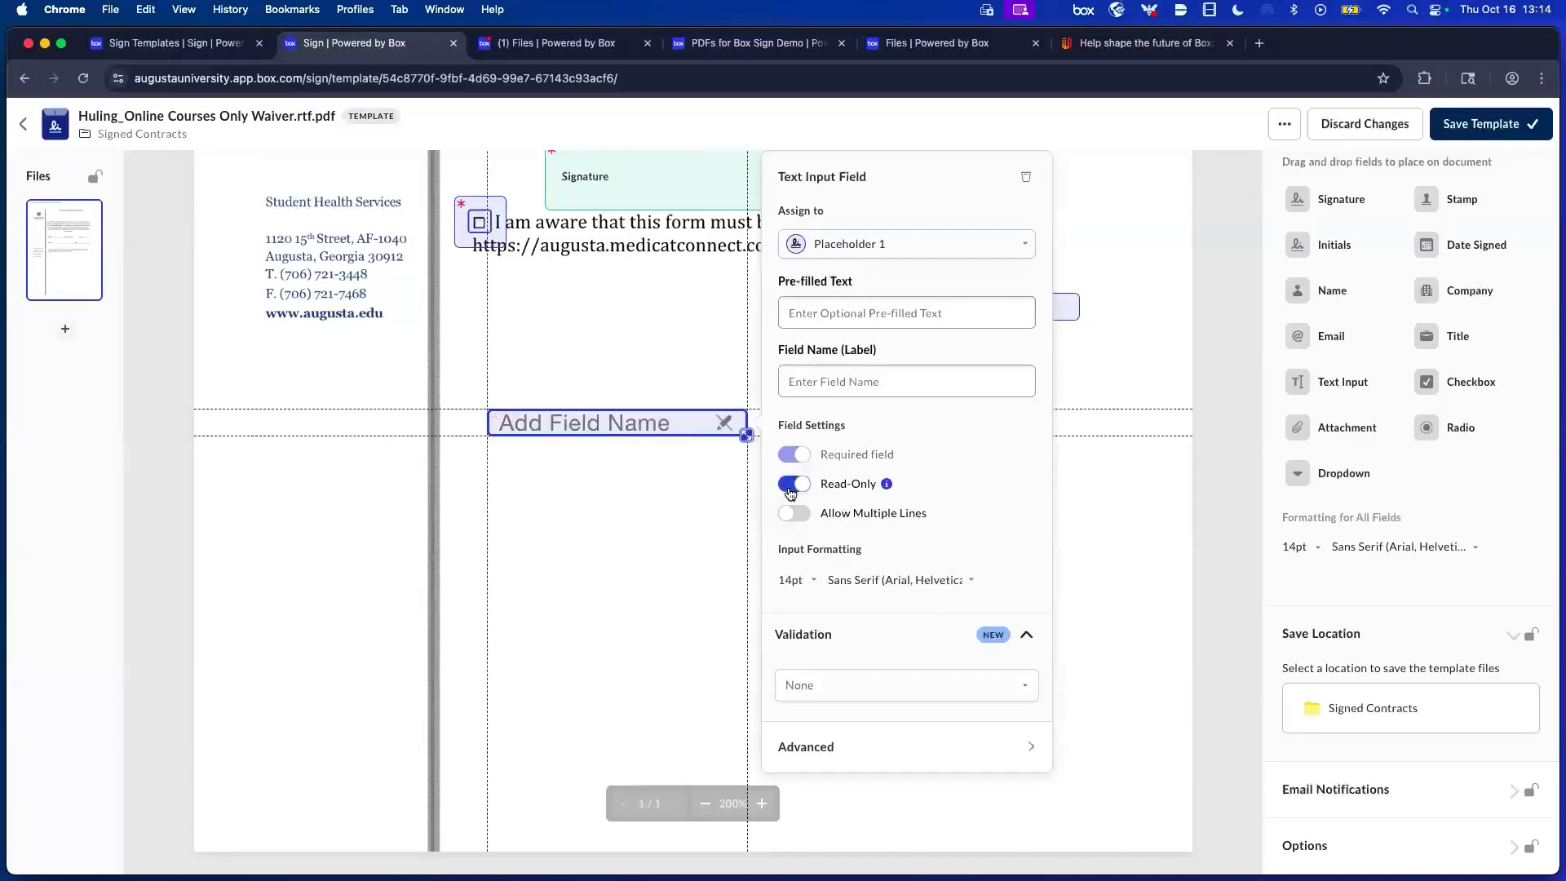
pyautogui.click(800, 391)
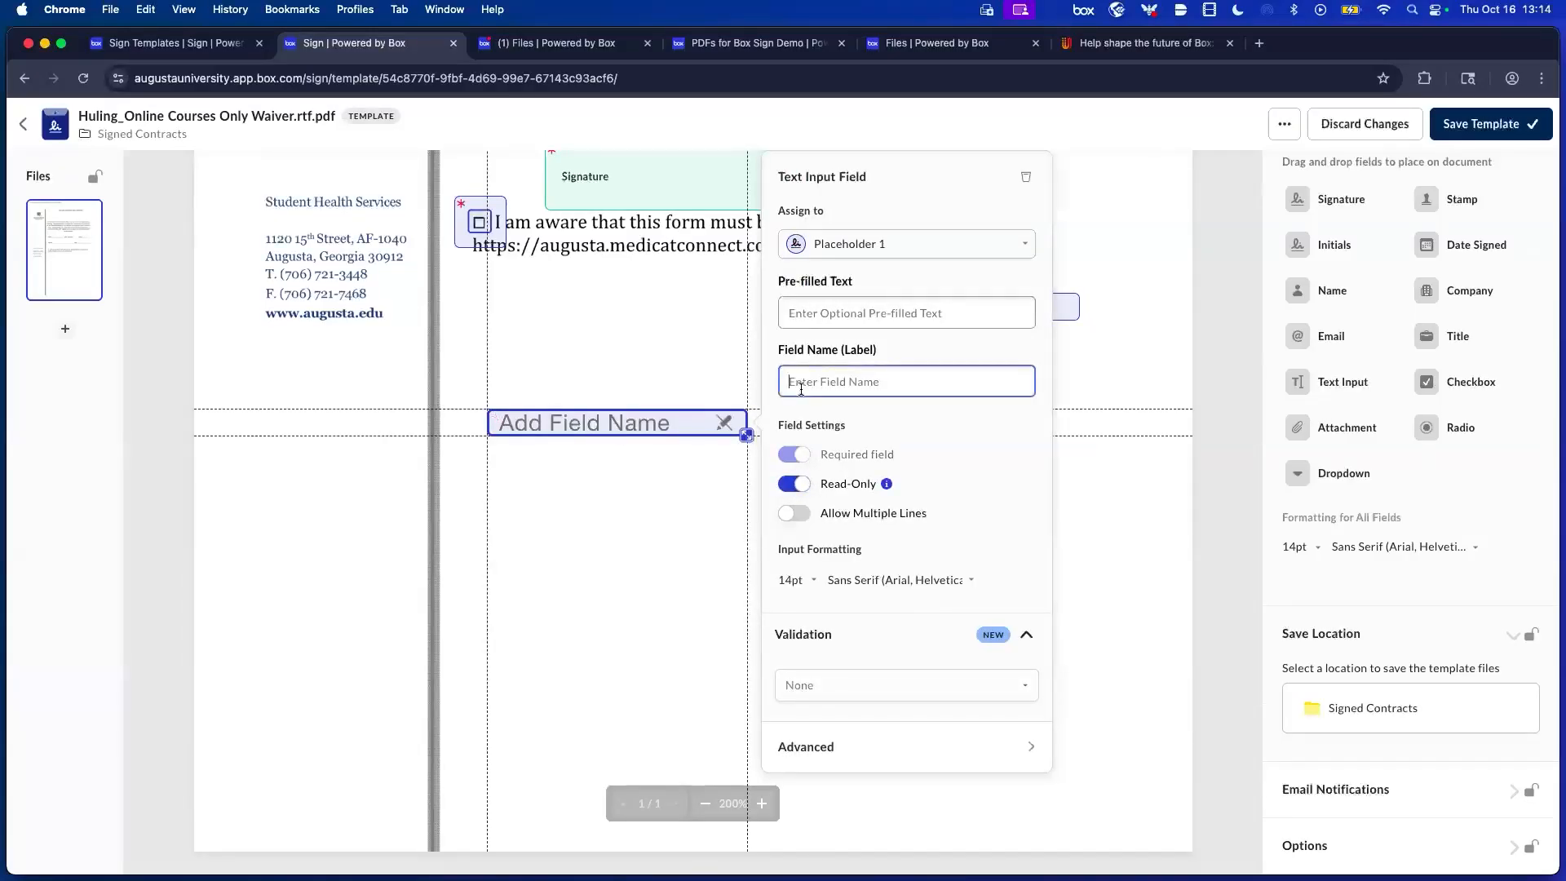
pyautogui.click(793, 514)
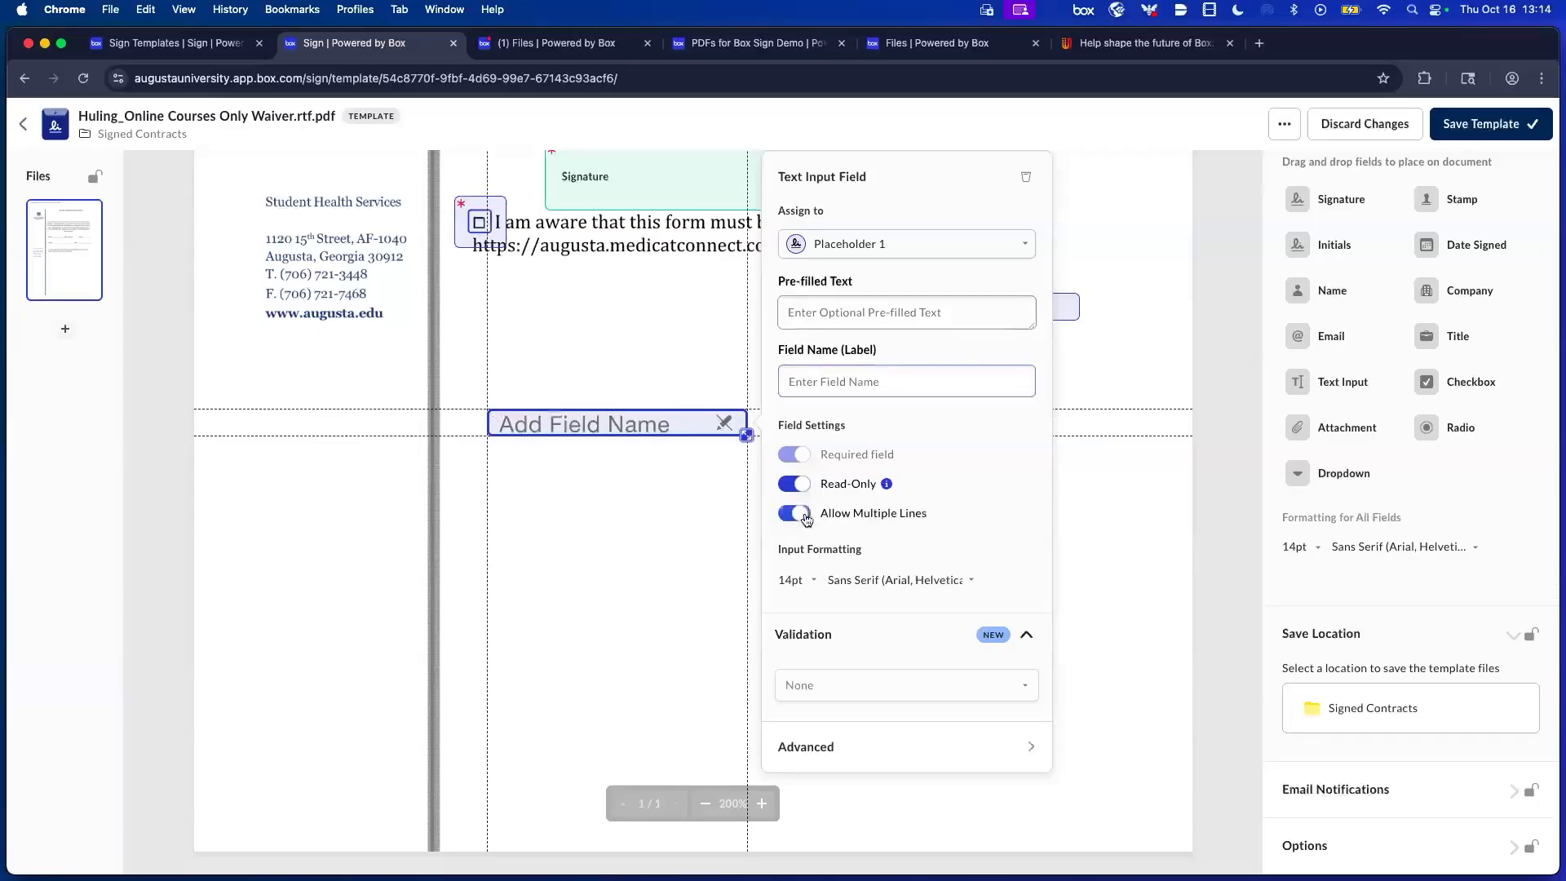
pyautogui.click(835, 392)
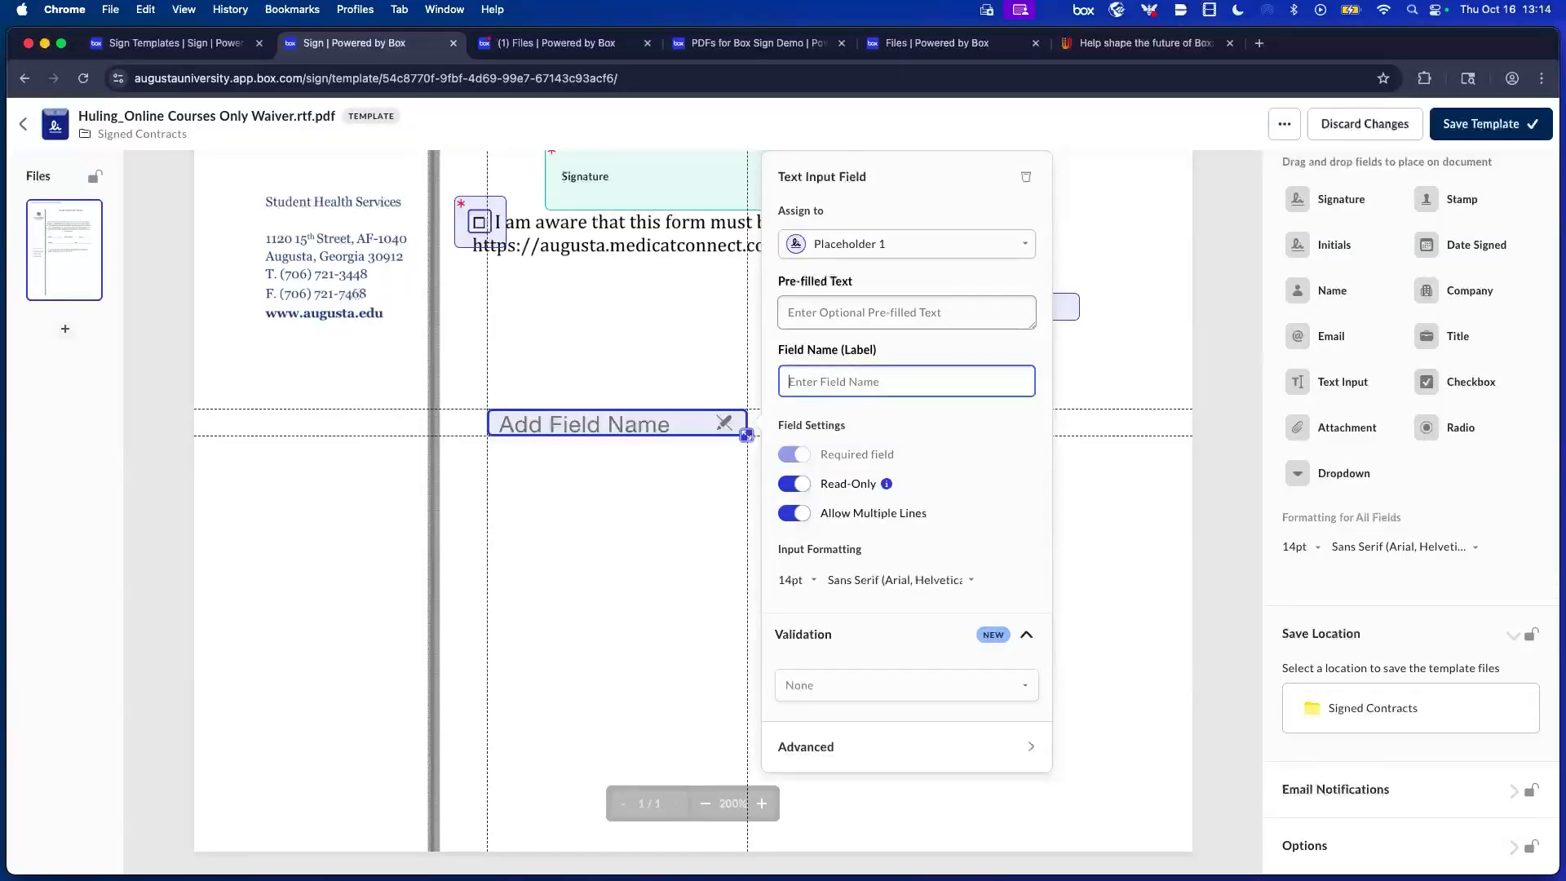
pyautogui.write('Fill ythis')
pyautogui.press('BackSpace')
pyautogui.press('BackSpace')
pyautogui.press('BackSpace')
pyautogui.press('BackSpace')
pyautogui.press('BackSpace')
pyautogui.write('this out and only use blue ink')
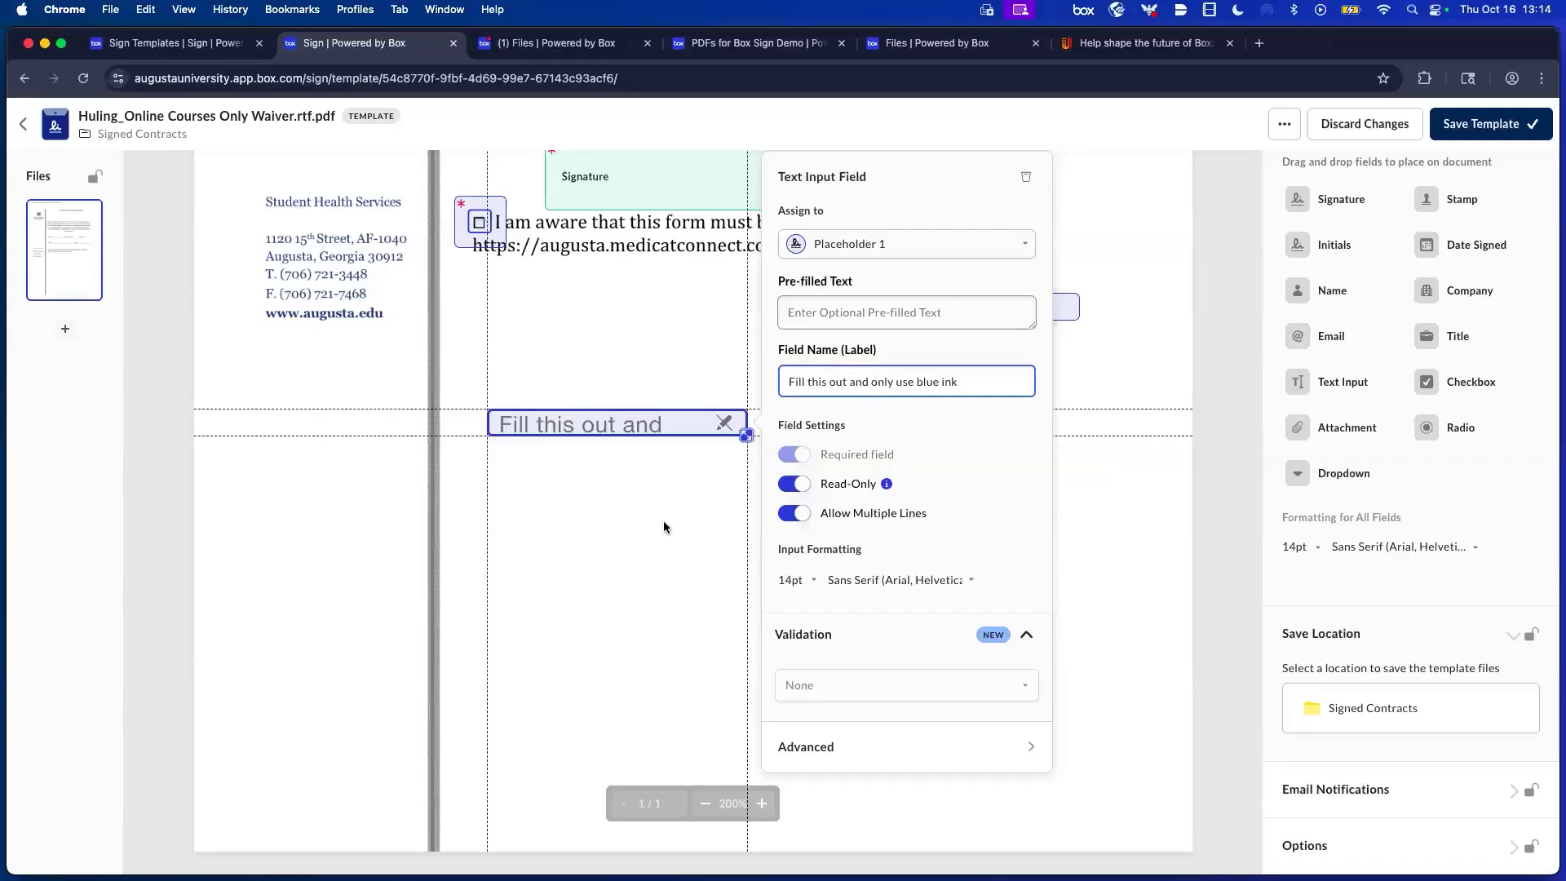
pyautogui.click(757, 440)
pyautogui.click(747, 436)
# Enlarge the blue-ink text field to show its full label and review its advanced settings.
pyautogui.moveTo(748, 436); pyautogui.dragTo(761, 558)
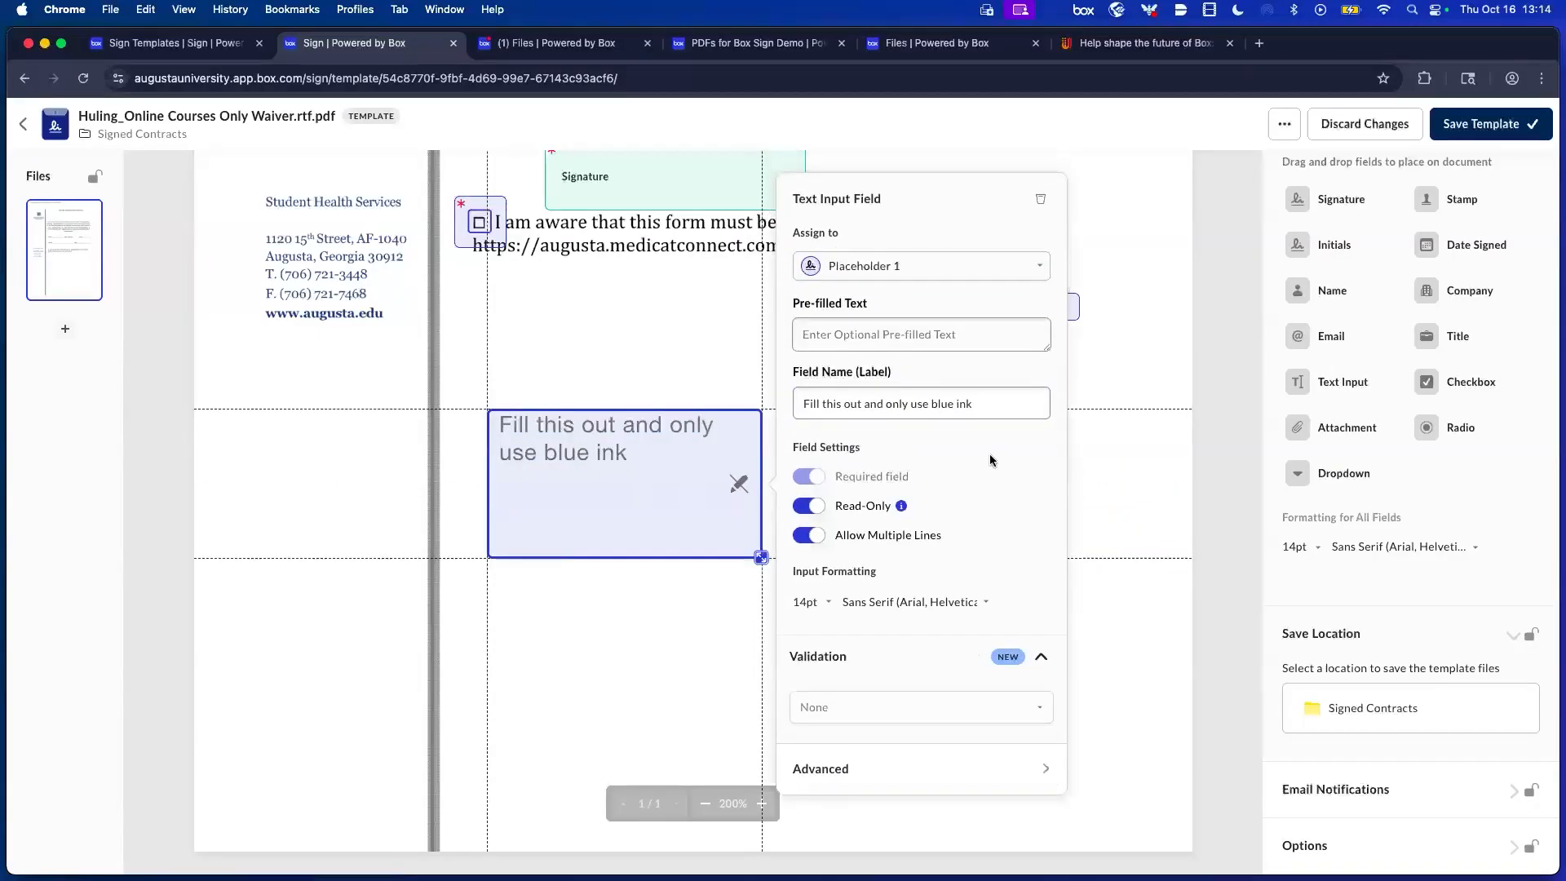
pyautogui.click(717, 479)
pyautogui.click(743, 490)
pyautogui.click(1012, 767)
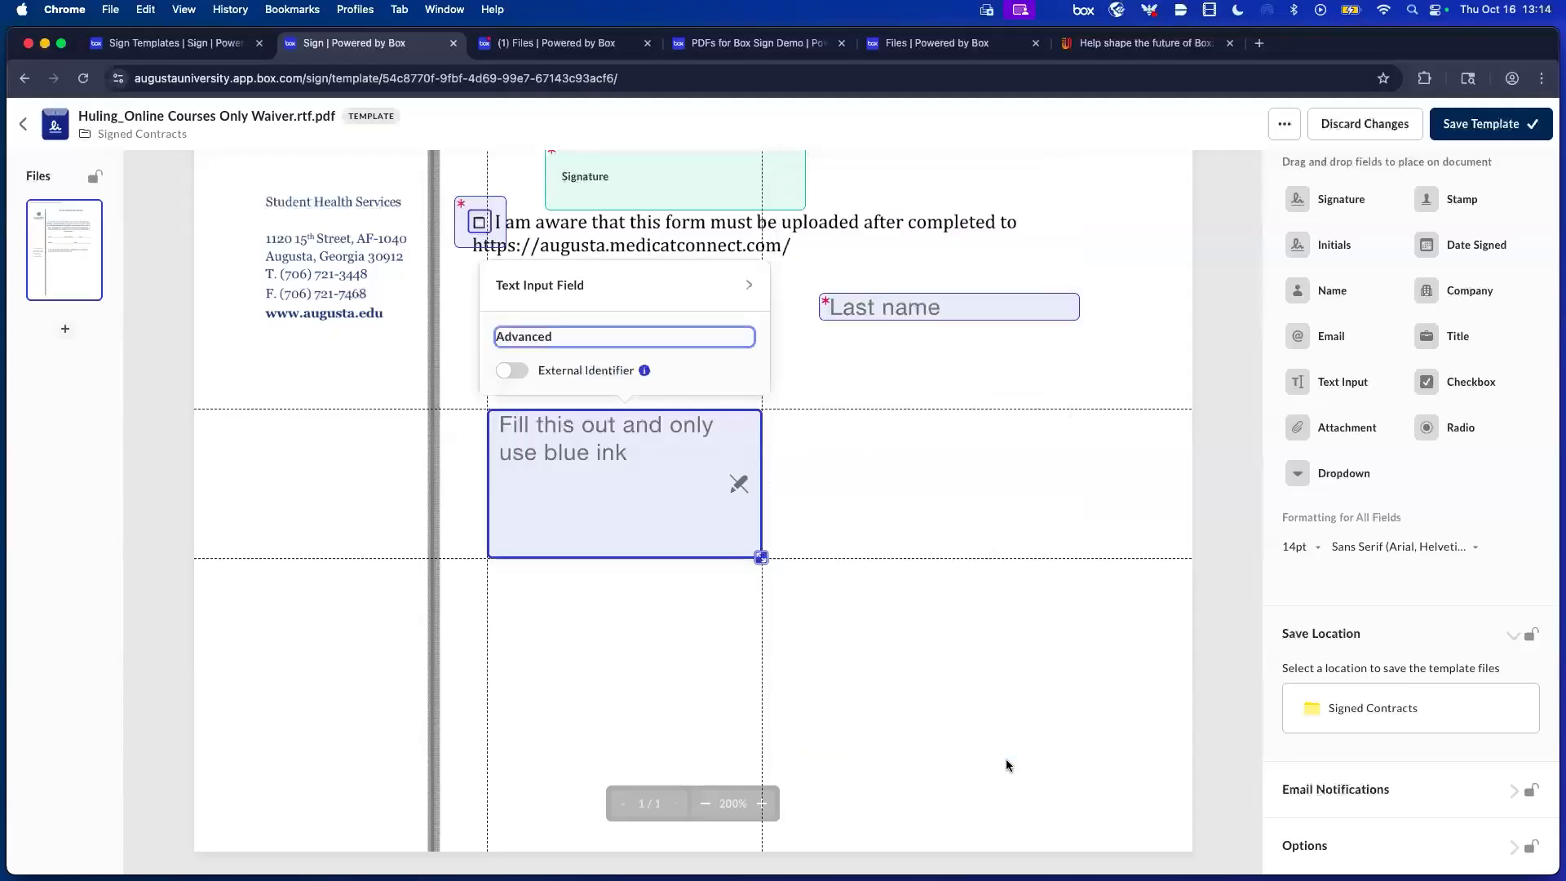
pyautogui.click(751, 286)
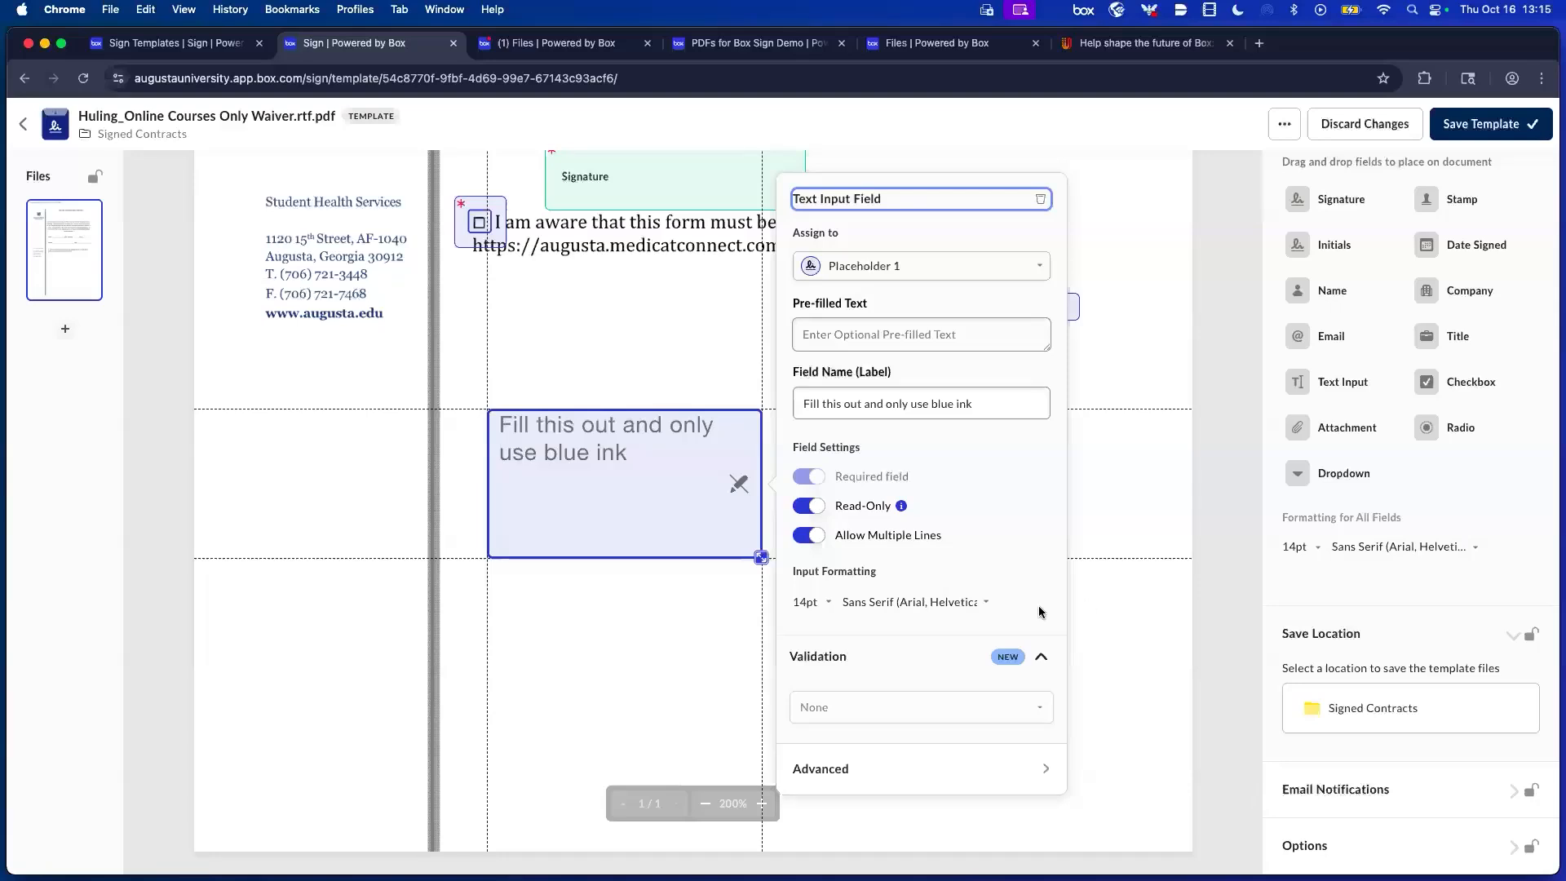
pyautogui.click(615, 514)
# Move the blue-ink field up beside Last name, then leave the template editor.
pyautogui.moveTo(615, 519); pyautogui.dragTo(626, 388)
pyautogui.click(588, 542)
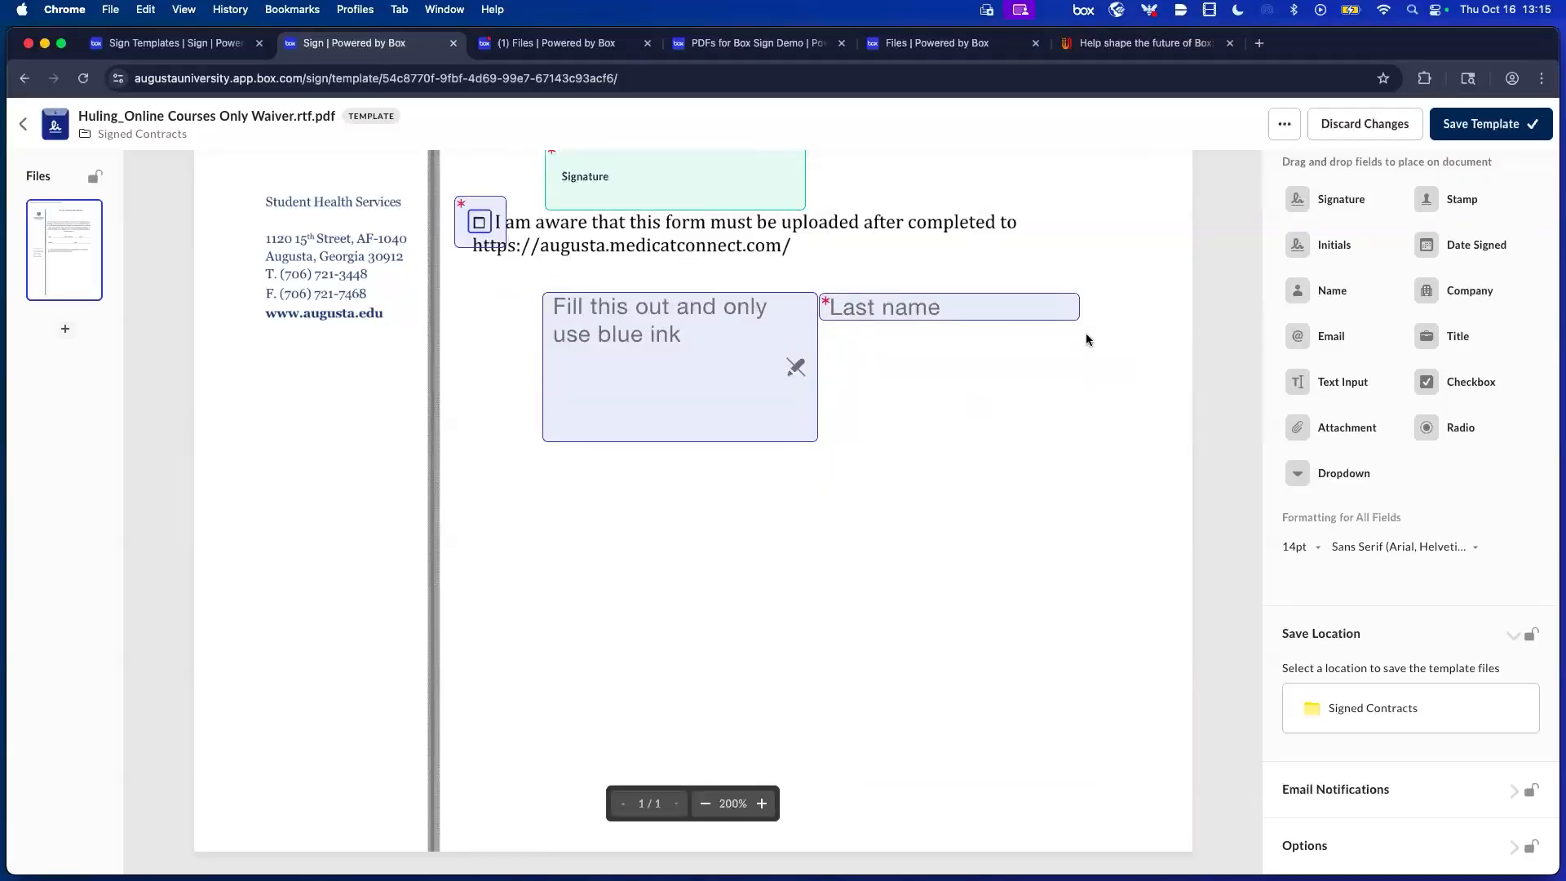
pyautogui.scroll(3, 1089, 339)
pyautogui.scroll(7, 1089, 339)
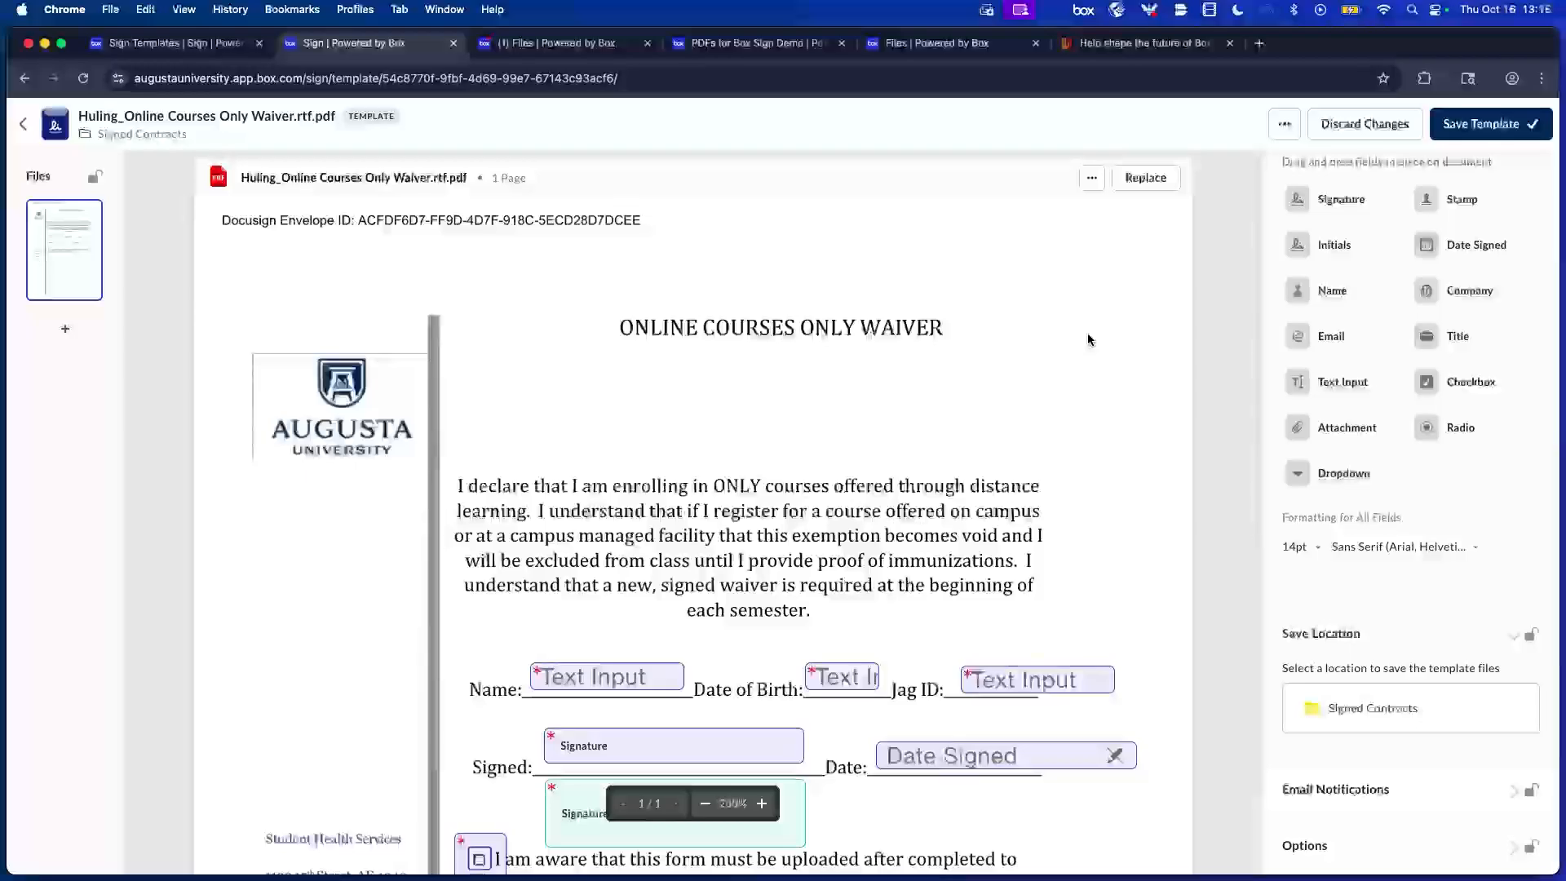
pyautogui.click(24, 130)
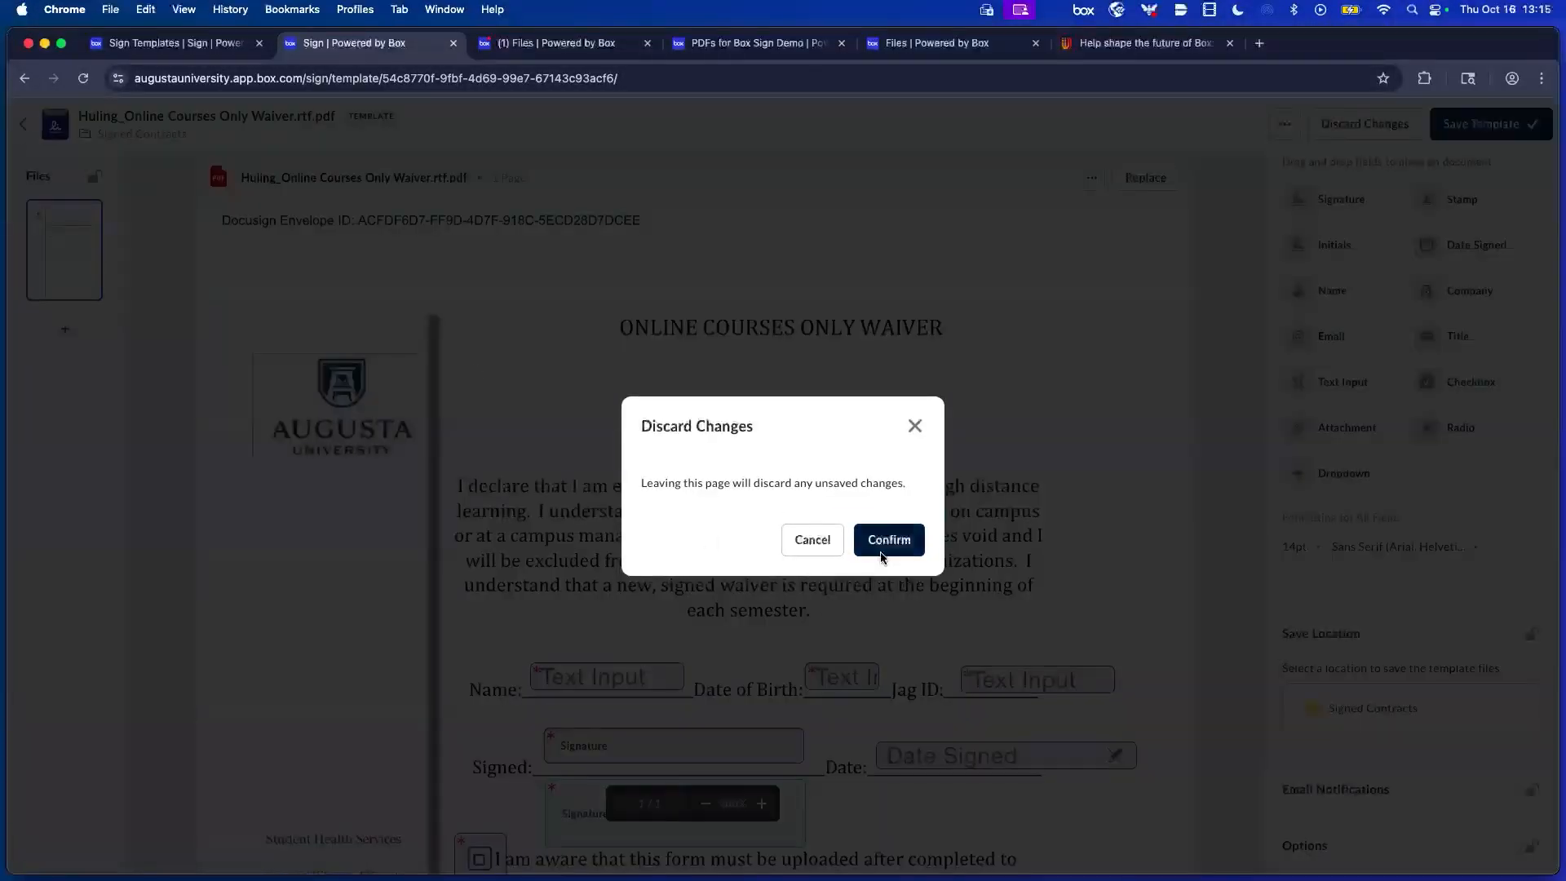
# Discard the unsaved template changes and open the Projects folder under Files.
pyautogui.click(886, 545)
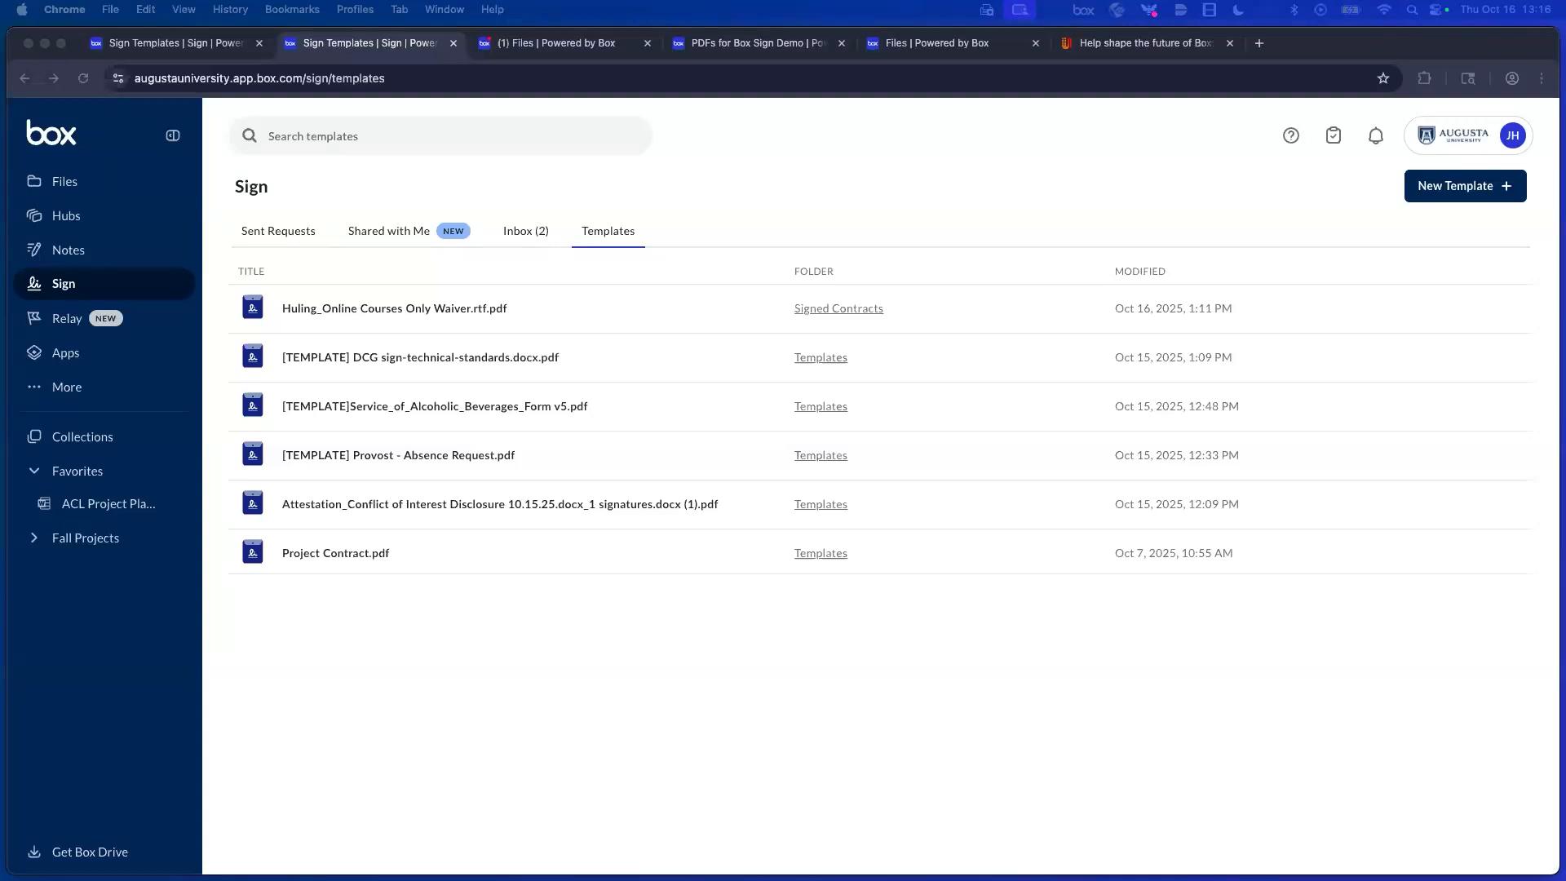
pyautogui.click(65, 181)
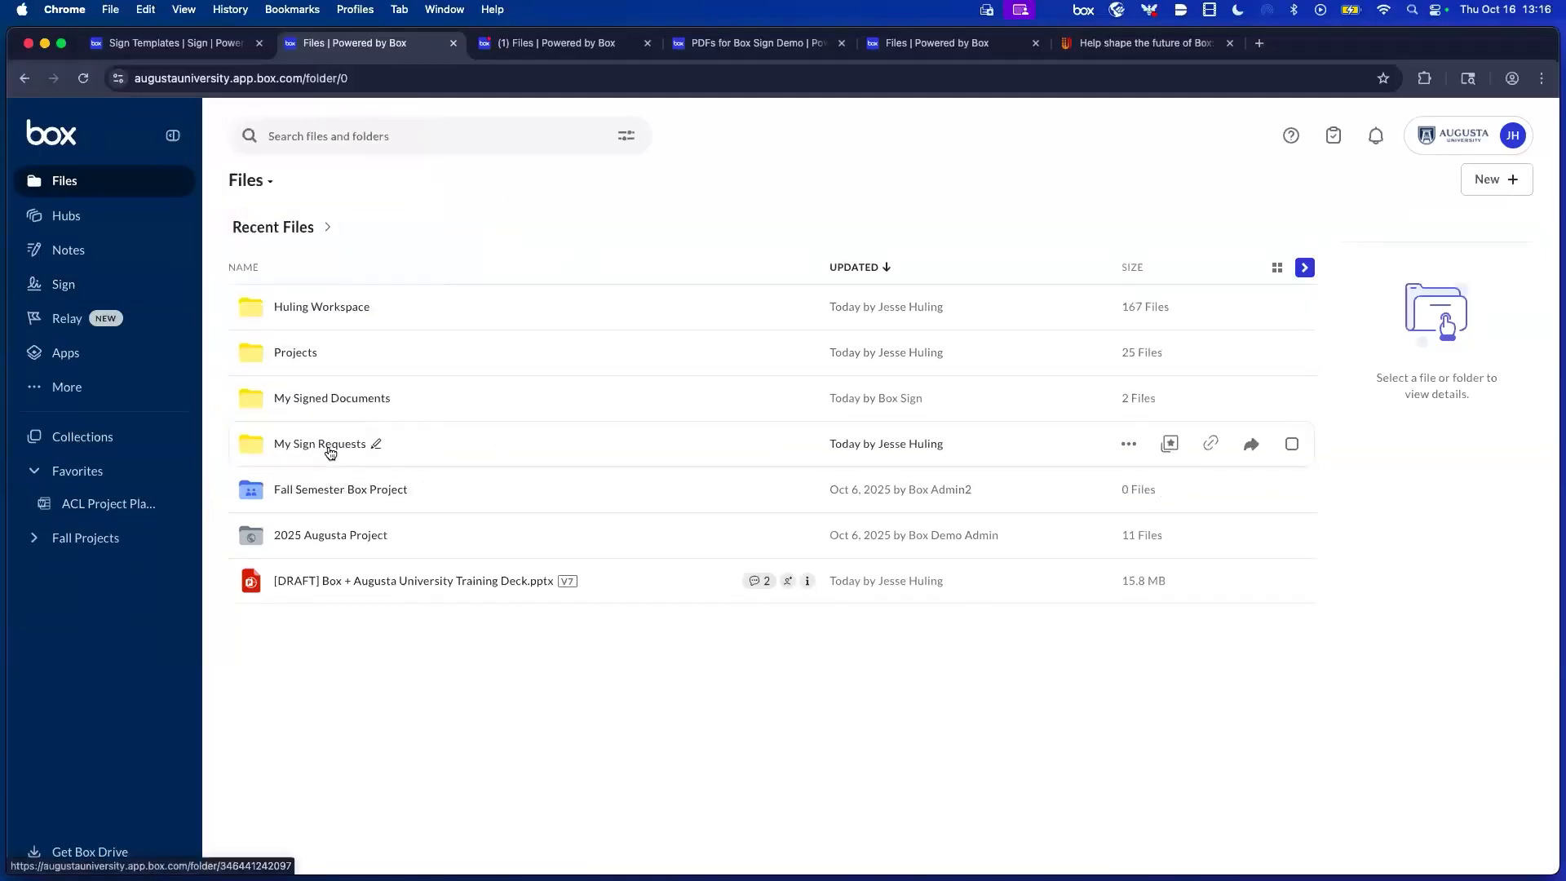
pyautogui.click(301, 354)
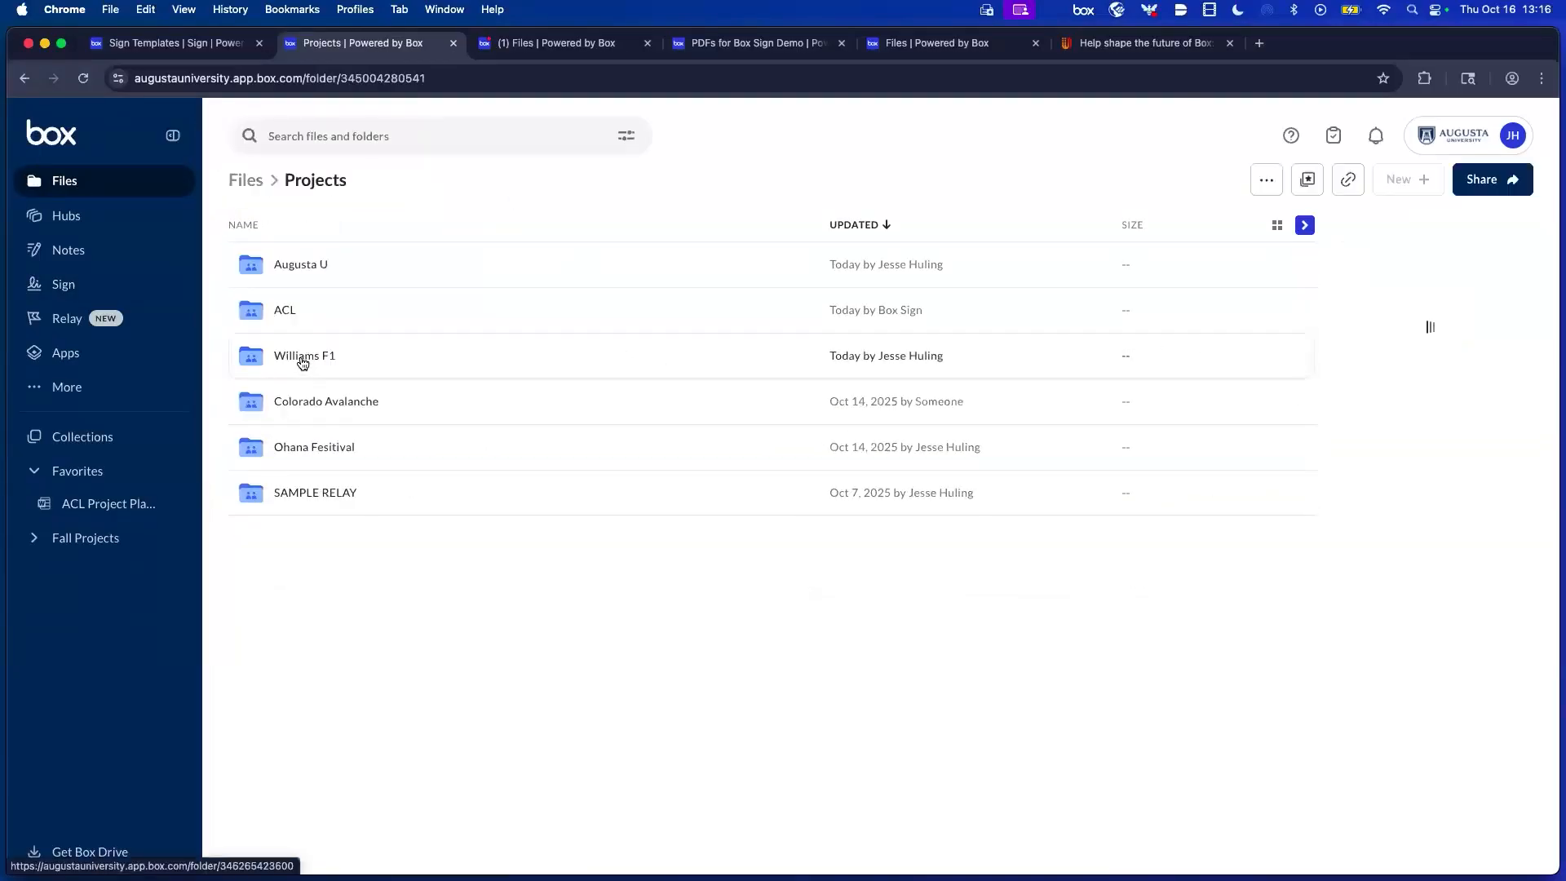
# In the Colorado Avalanche folder, start Sign Myself on Contract.docx.
pyautogui.click(336, 402)
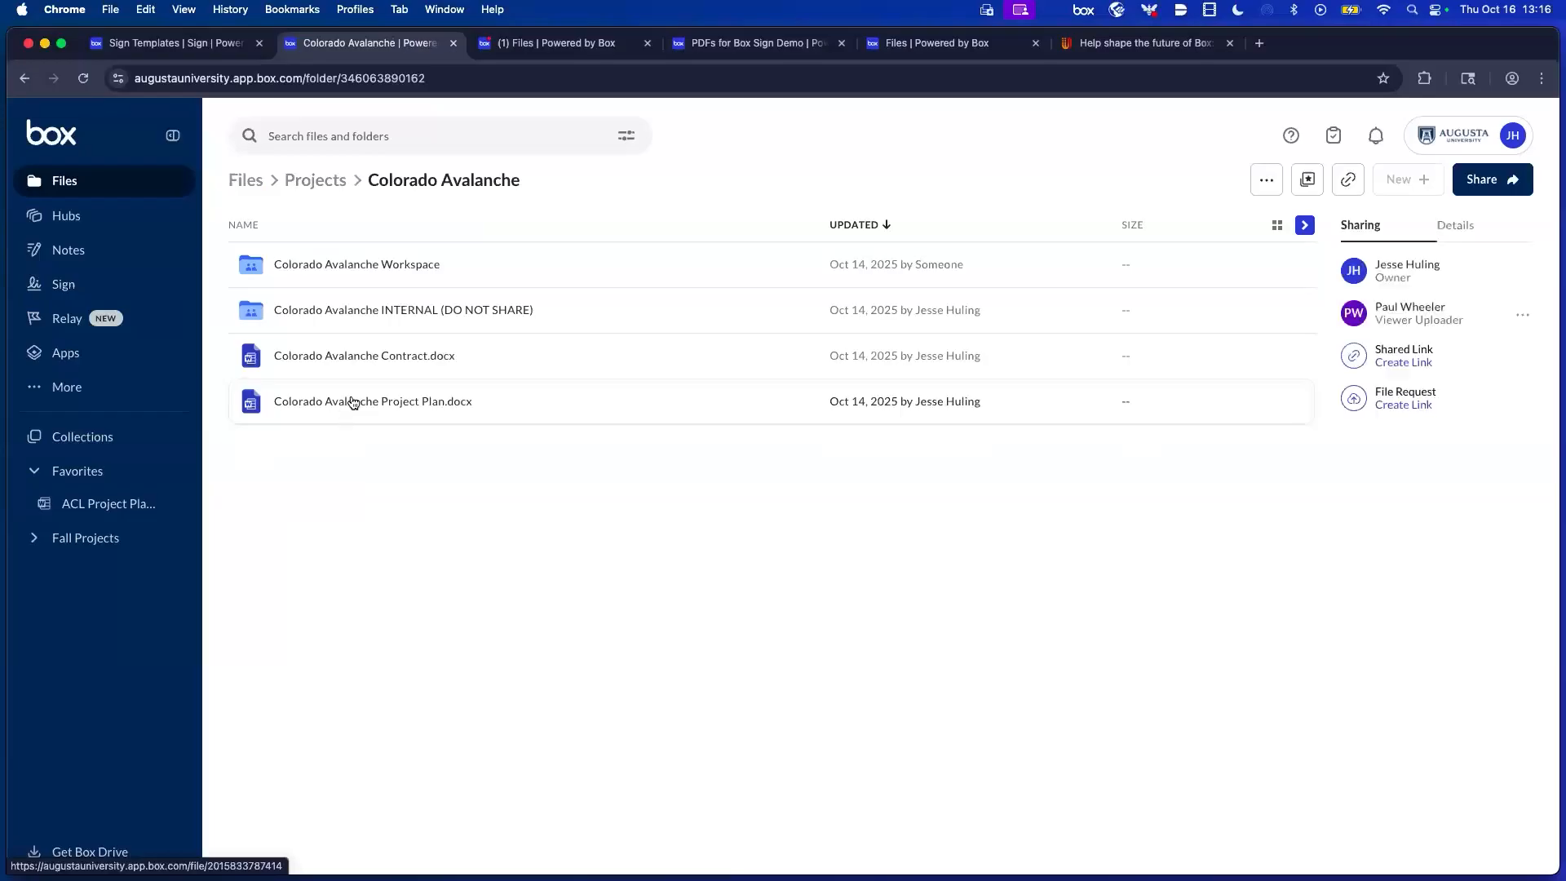
pyautogui.rightClick(541, 353)
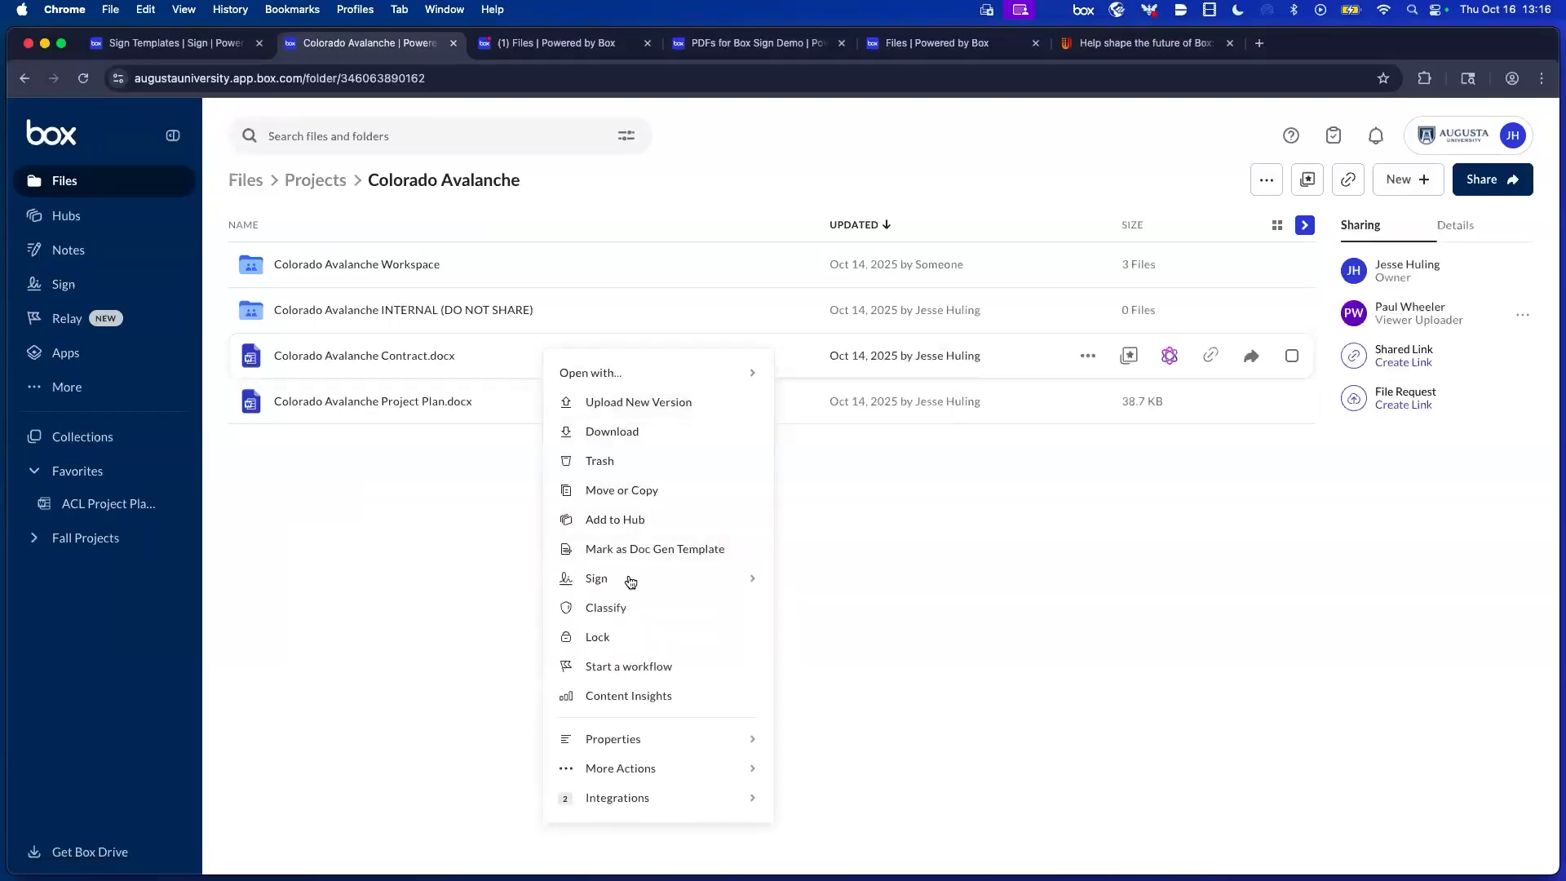
pyautogui.moveTo(611, 583)
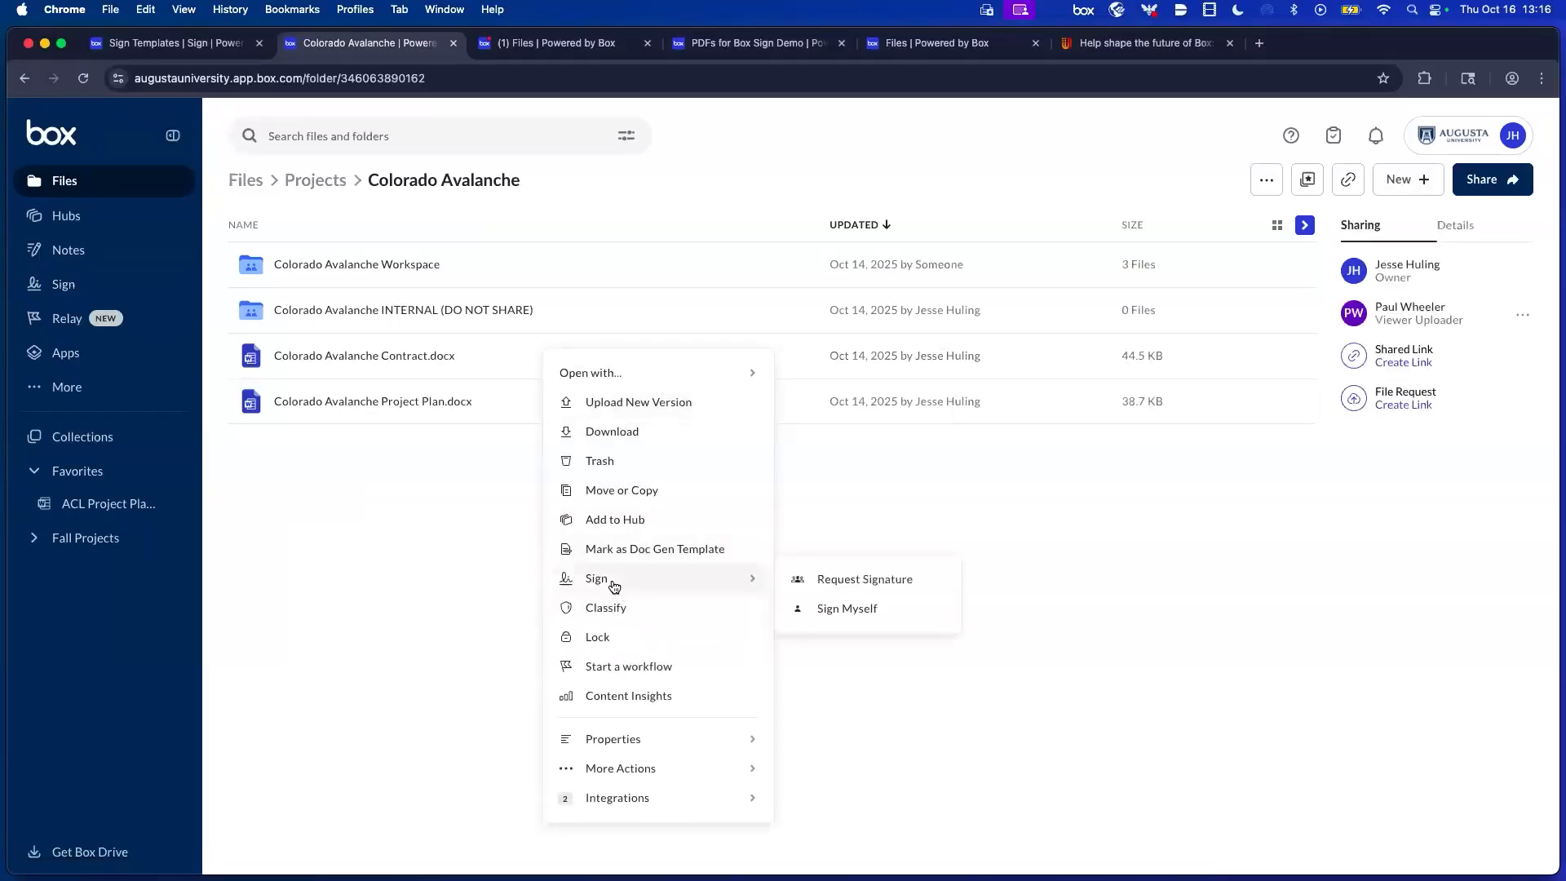
pyautogui.click(868, 609)
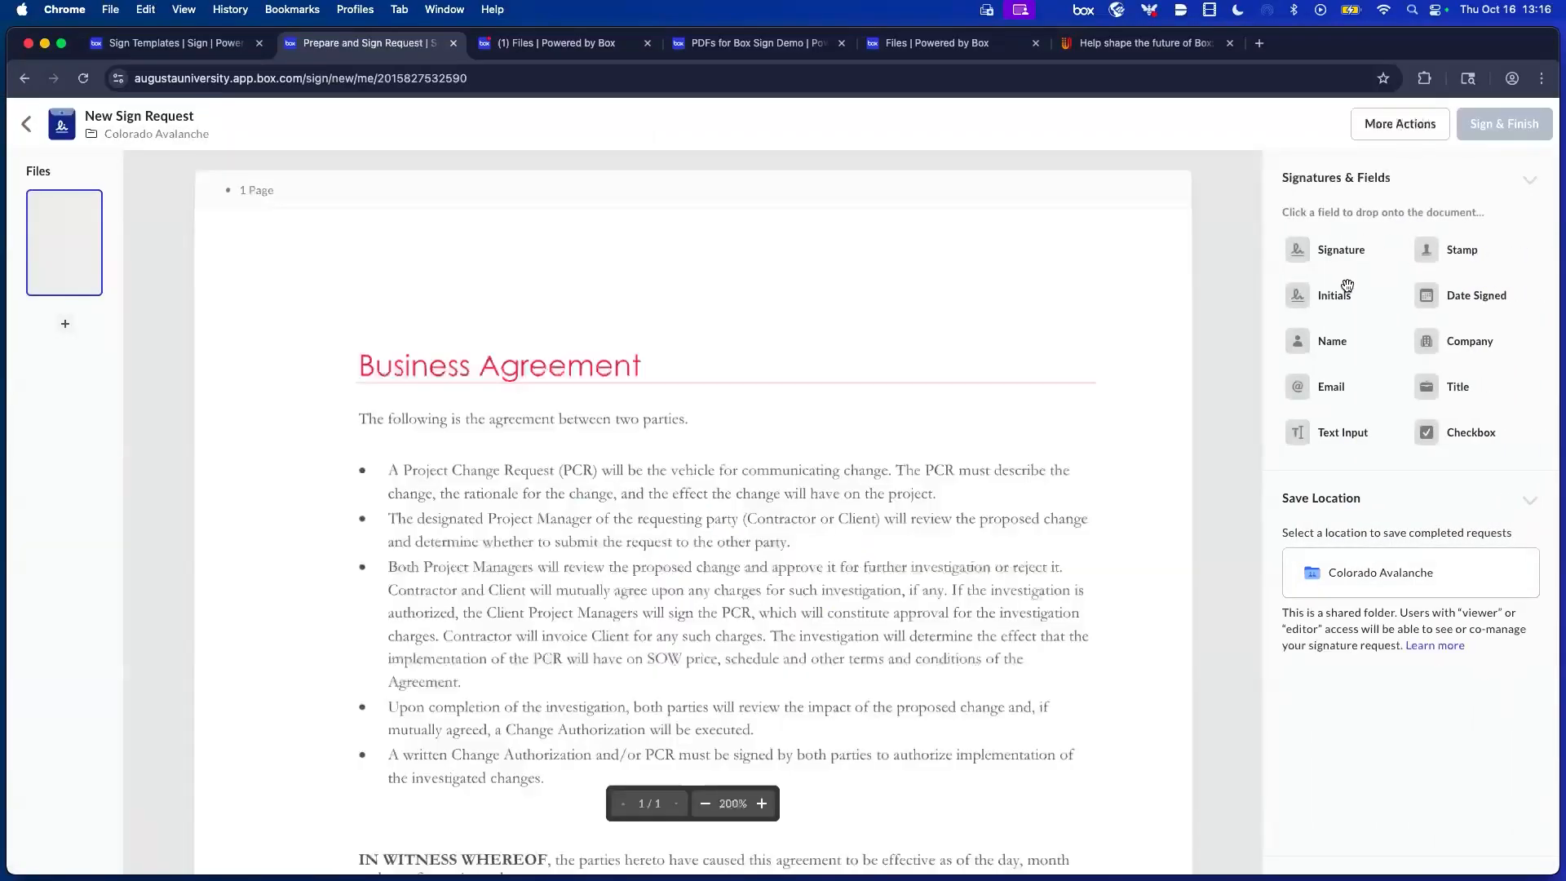
# Place and adopt the saved signature, accept the e-signature consent, and return to the folder.
pyautogui.click(1330, 249)
pyautogui.click(987, 265)
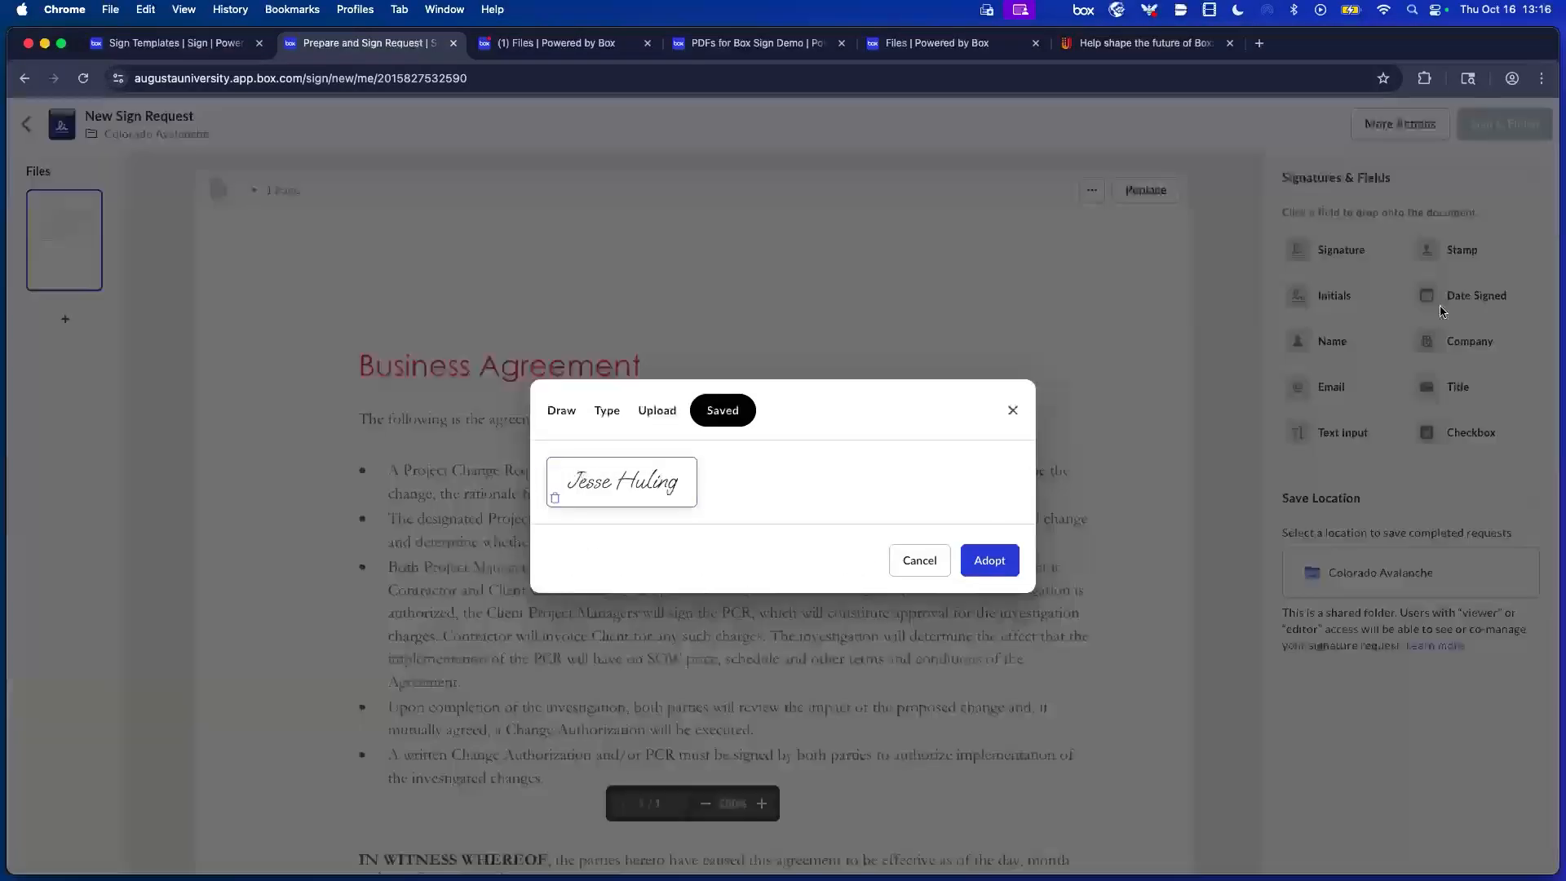
pyautogui.click(990, 561)
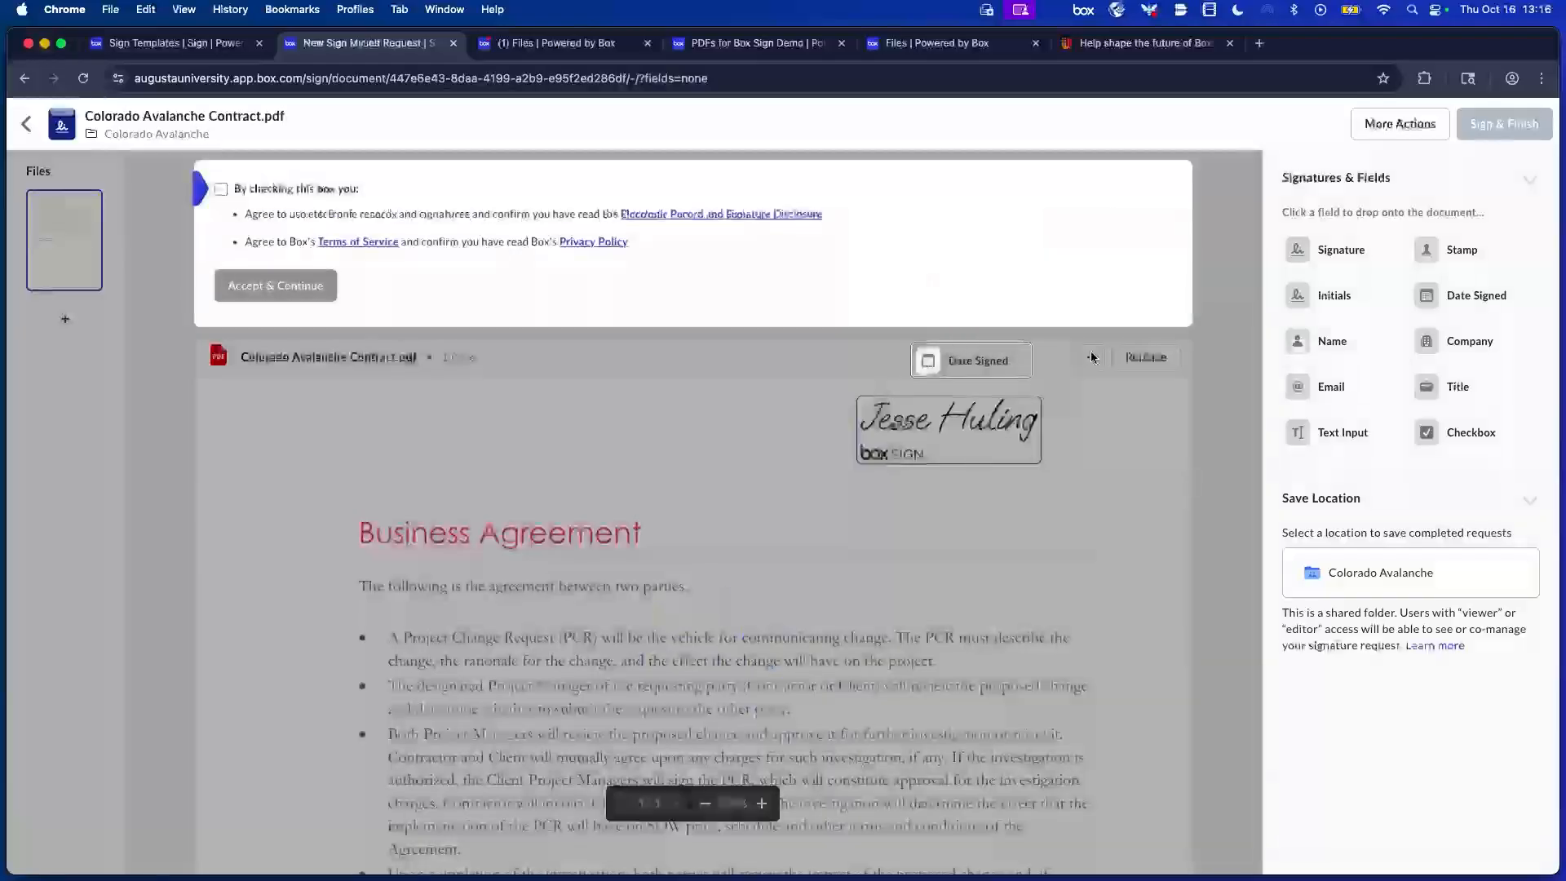
pyautogui.click(928, 355)
pyautogui.click(220, 189)
pyautogui.click(256, 291)
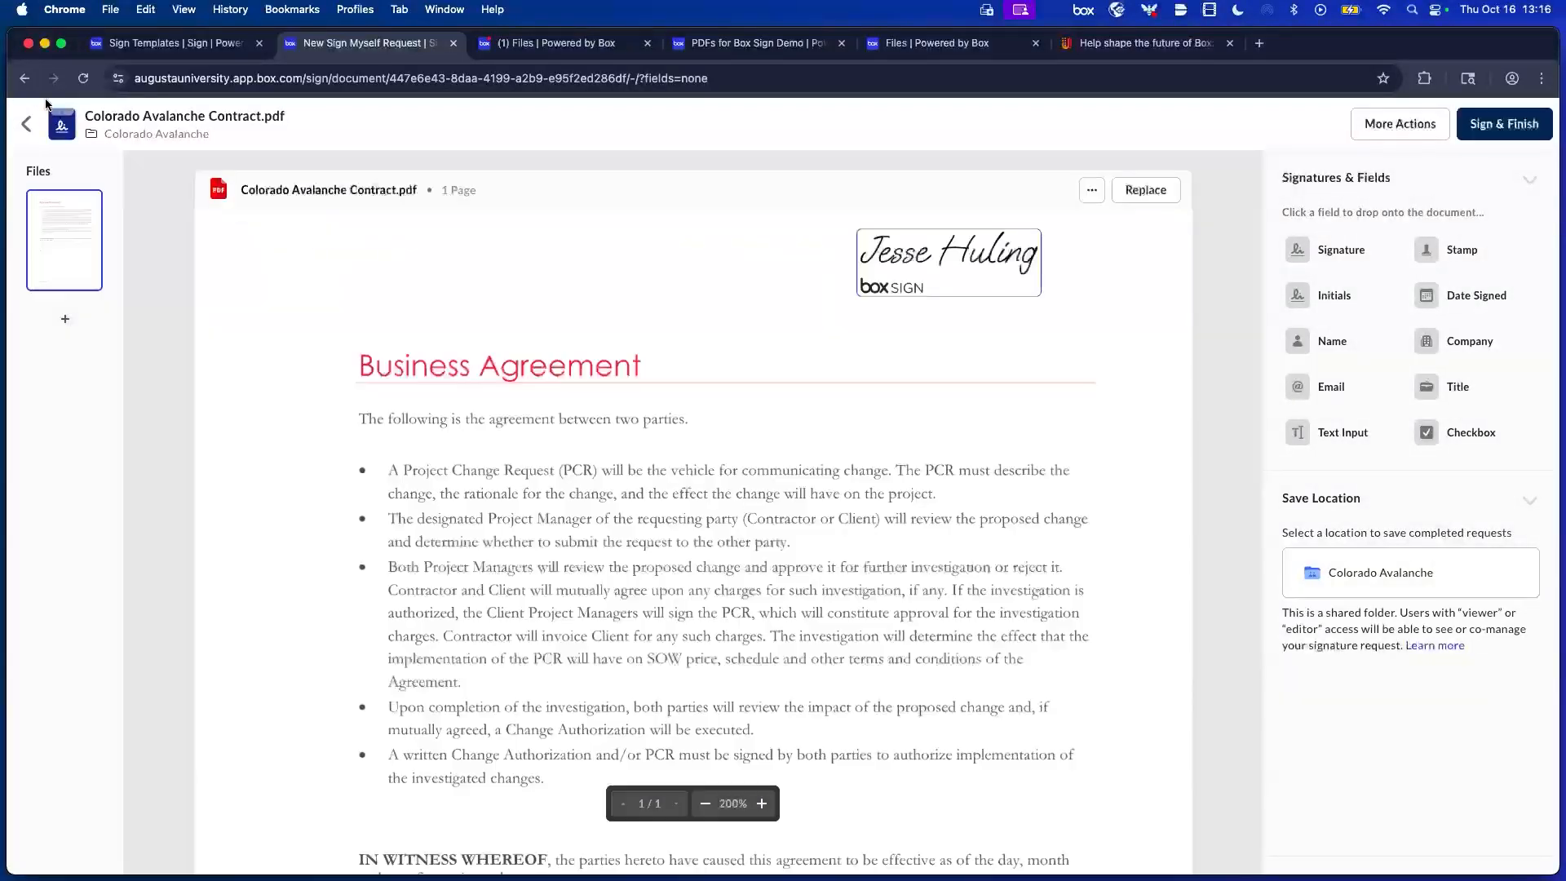
pyautogui.click(25, 79)
pyautogui.click(25, 79)
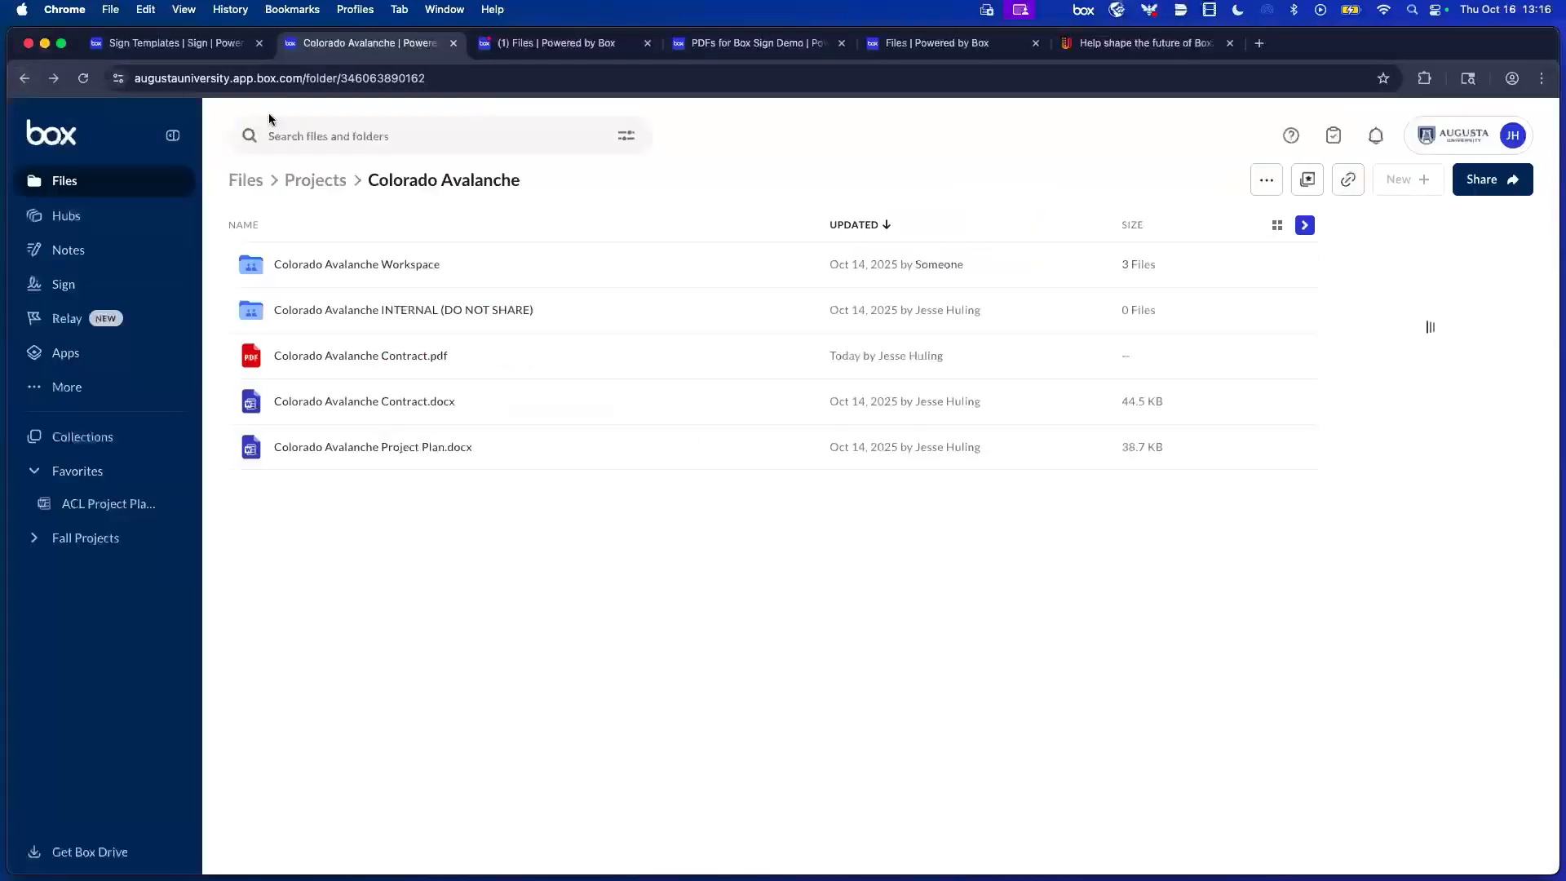
# Request signatures on Contract.docx, deleting a stray Stamp field and placing Date Signed top right.
pyautogui.rightClick(659, 403)
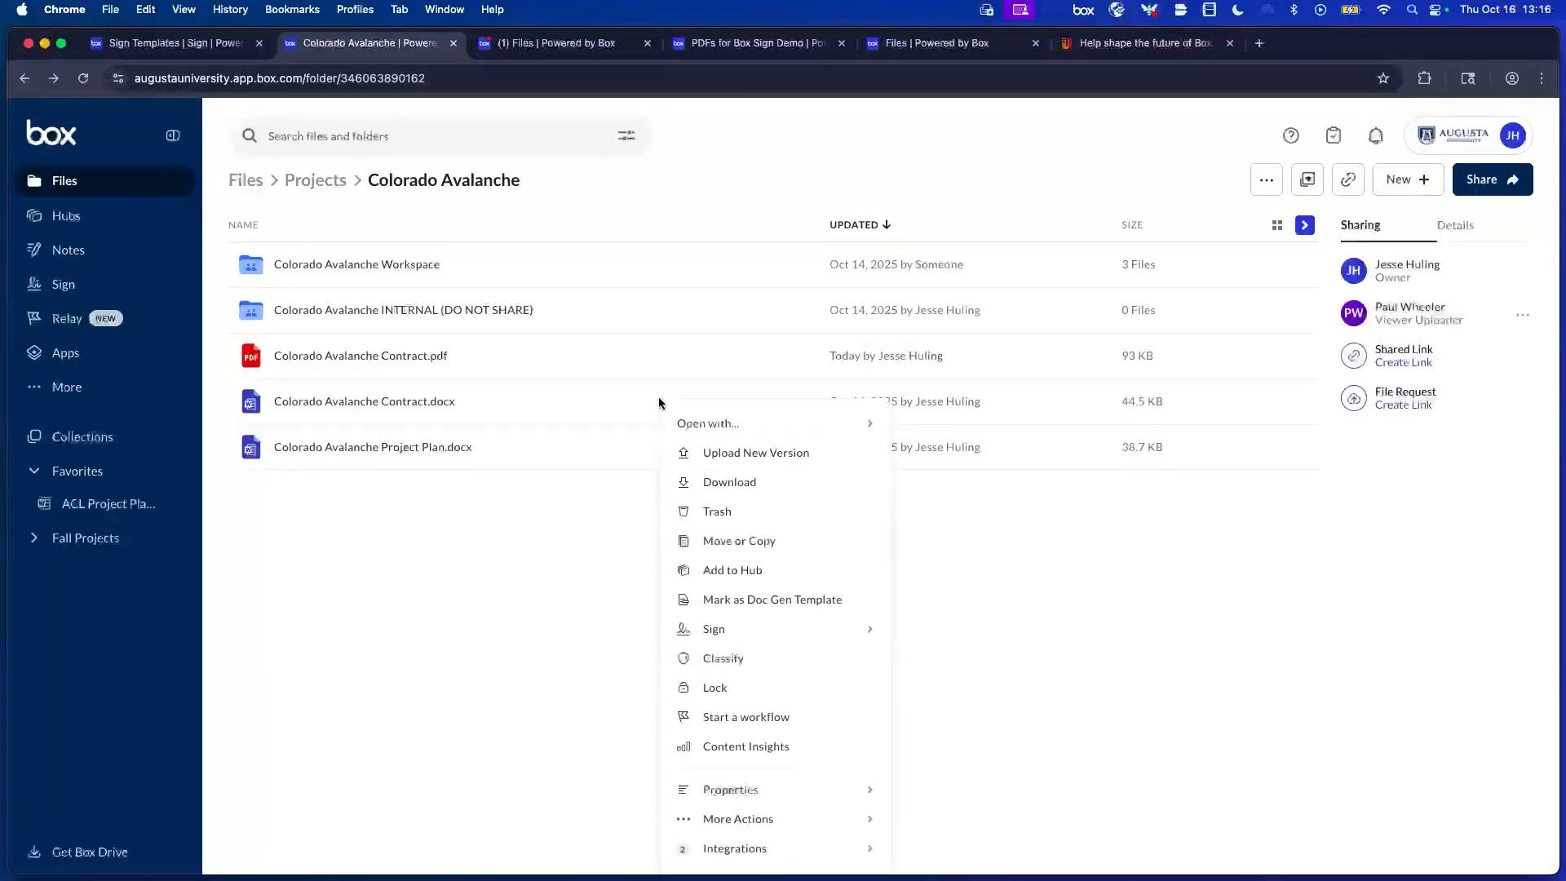
pyautogui.moveTo(865, 629)
pyautogui.click(975, 637)
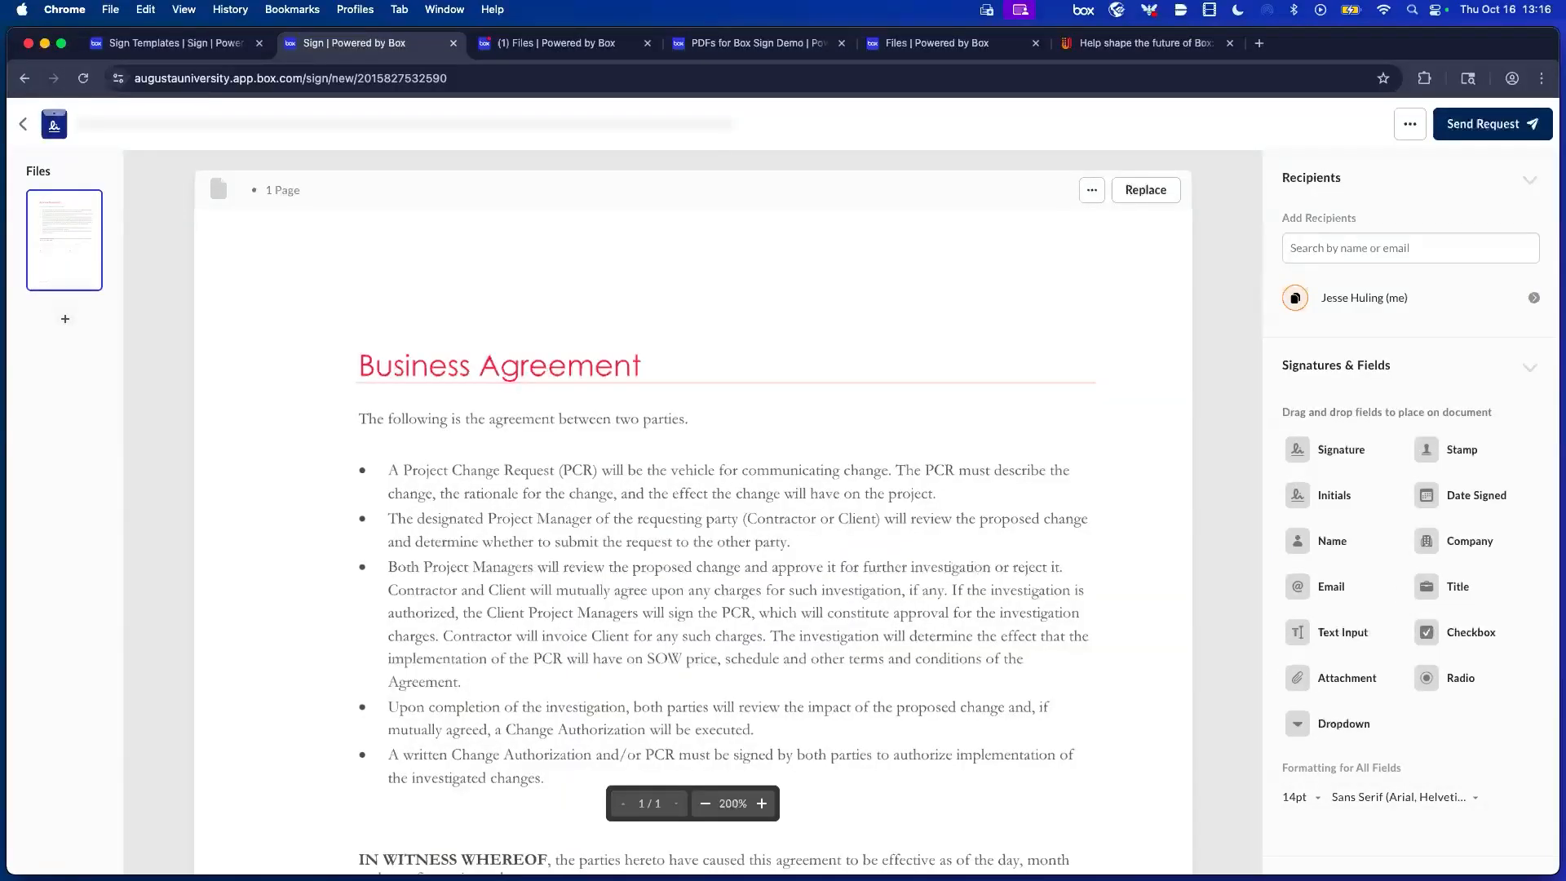
pyautogui.moveTo(1493, 444)
pyautogui.mouseDown()
pyautogui.moveTo(1038, 291)
pyautogui.moveTo(1118, 274)
pyautogui.mouseUp()
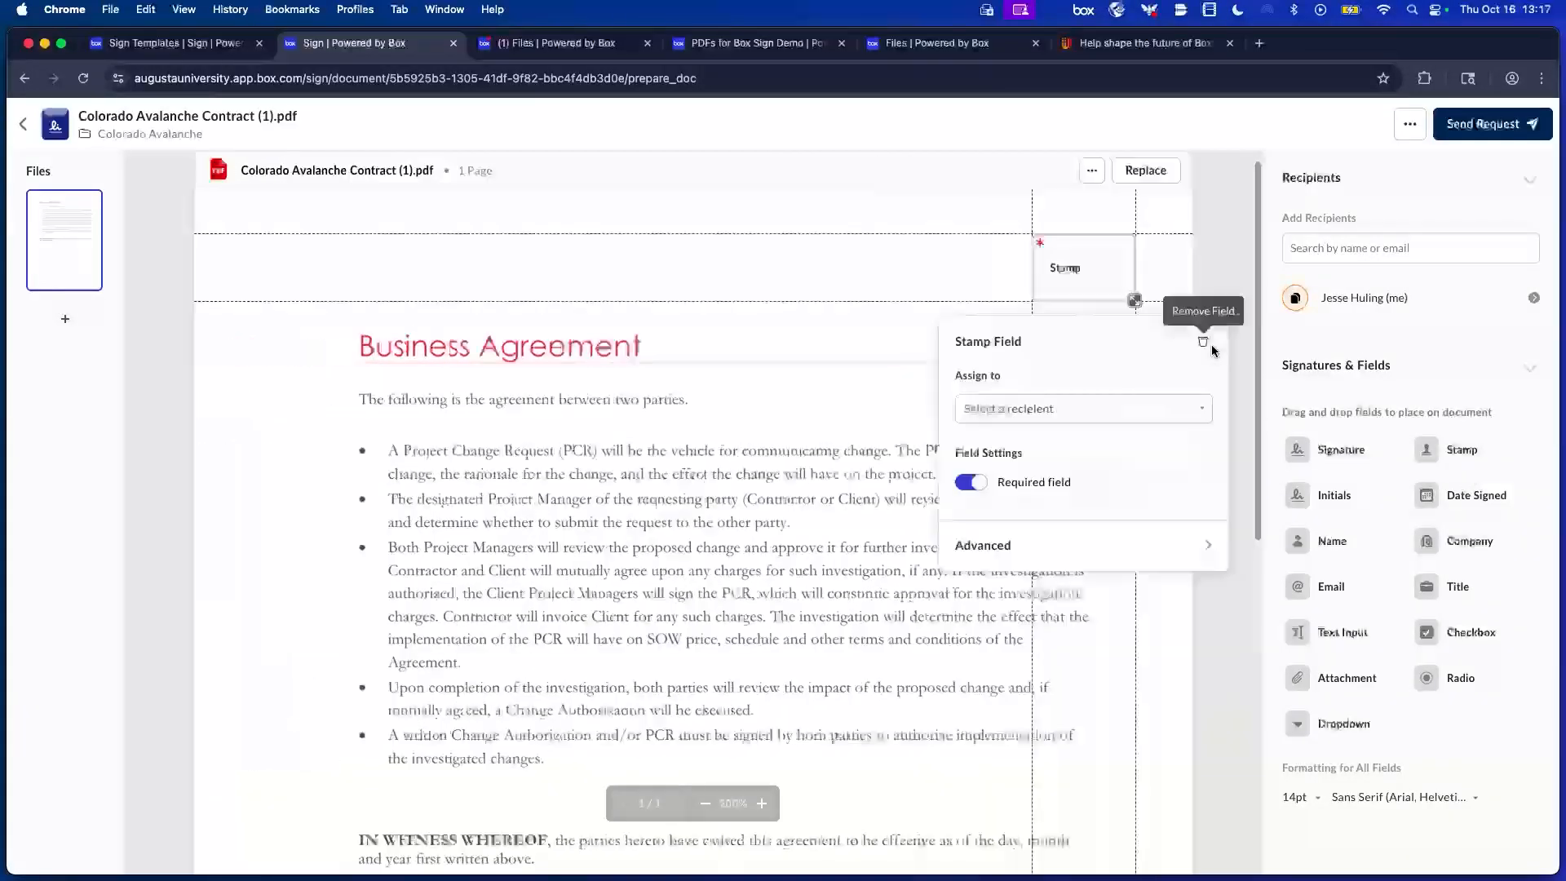
pyautogui.click(1134, 301)
pyautogui.moveTo(1073, 261); pyautogui.dragTo(1074, 269)
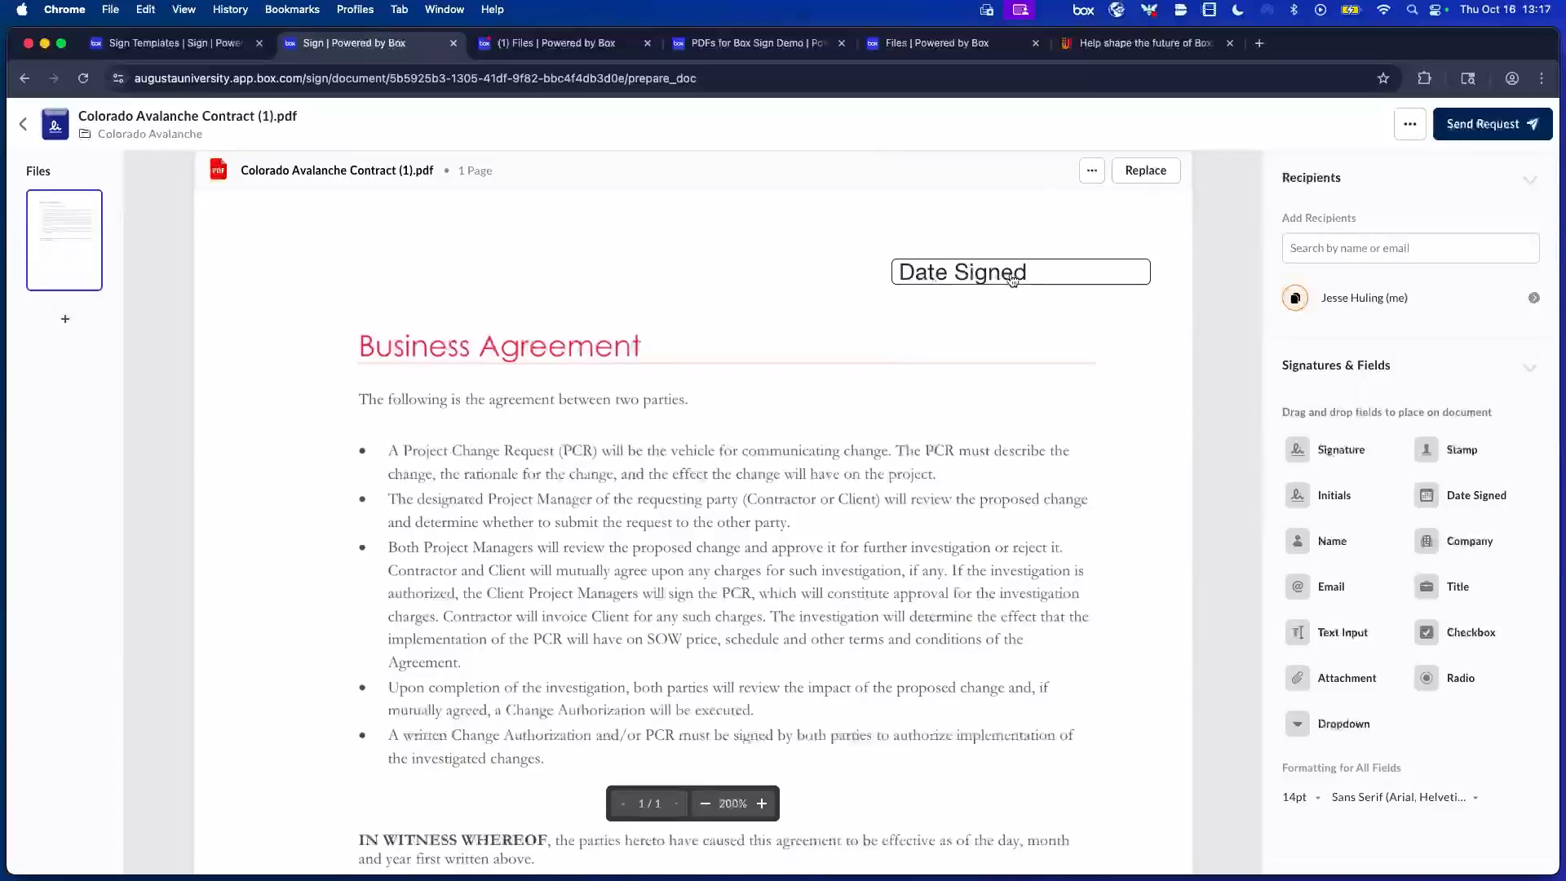
# Add aligned Signature and Company fields under Date Signed, then switch to Sign Templates.
pyautogui.moveTo(1306, 449)
pyautogui.mouseDown()
pyautogui.moveTo(983, 325)
pyautogui.moveTo(1015, 340)
pyautogui.moveTo(1005, 320)
pyautogui.mouseUp()
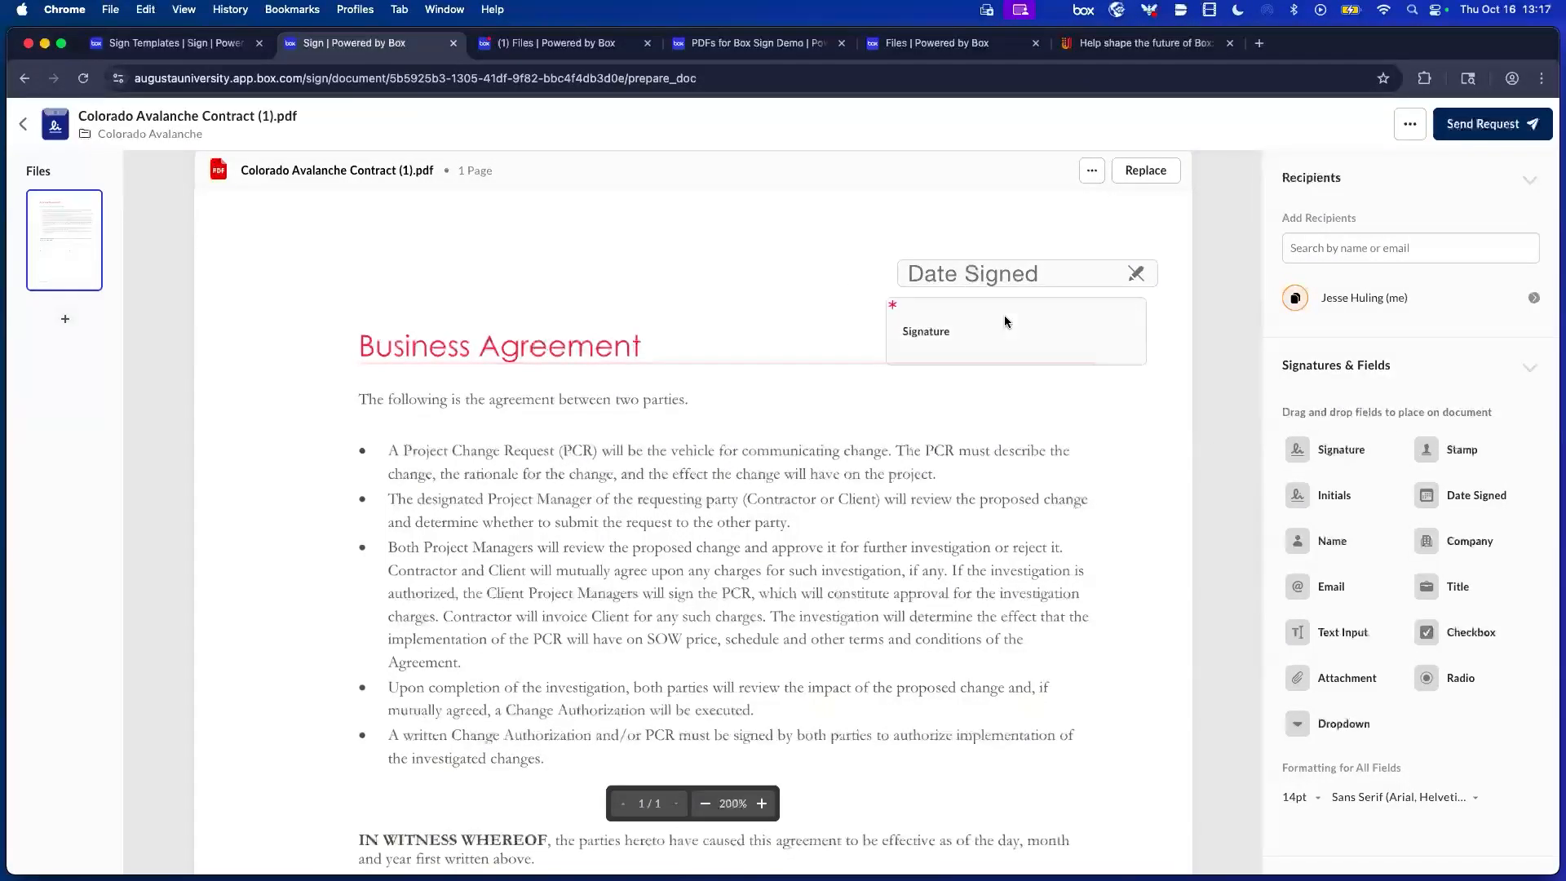
pyautogui.click(1065, 304)
pyautogui.moveTo(1070, 302); pyautogui.dragTo(984, 294)
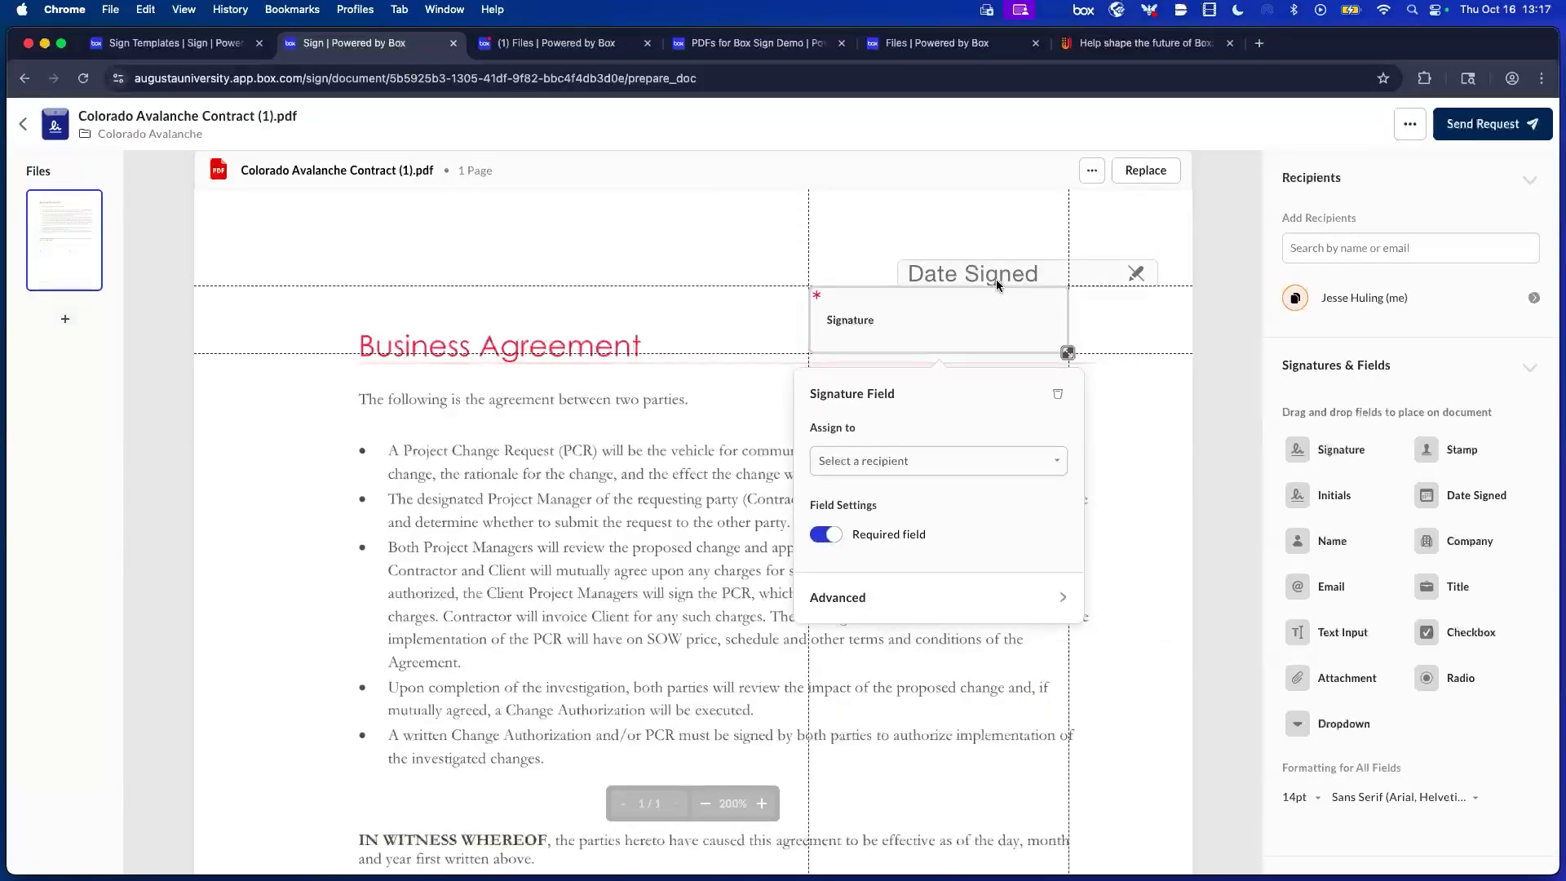
pyautogui.moveTo(1469, 545)
pyautogui.mouseDown()
pyautogui.moveTo(1497, 545)
pyautogui.moveTo(1016, 398)
pyautogui.moveTo(1132, 412)
pyautogui.moveTo(1089, 396)
pyautogui.moveTo(1015, 390)
pyautogui.mouseUp()
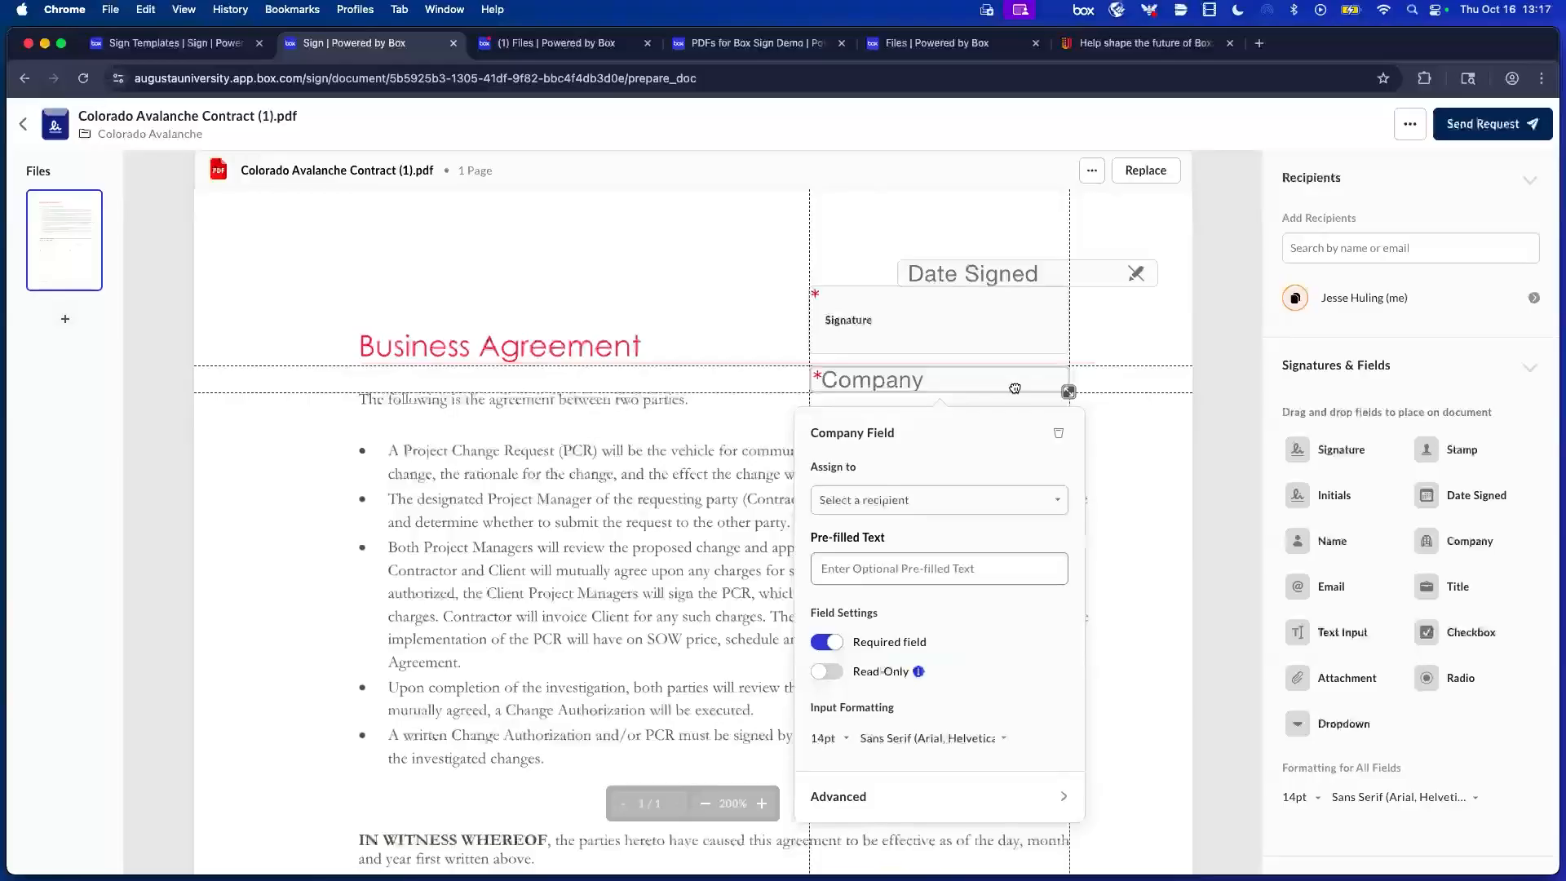
pyautogui.moveTo(1030, 270); pyautogui.dragTo(950, 273)
pyautogui.click(731, 240)
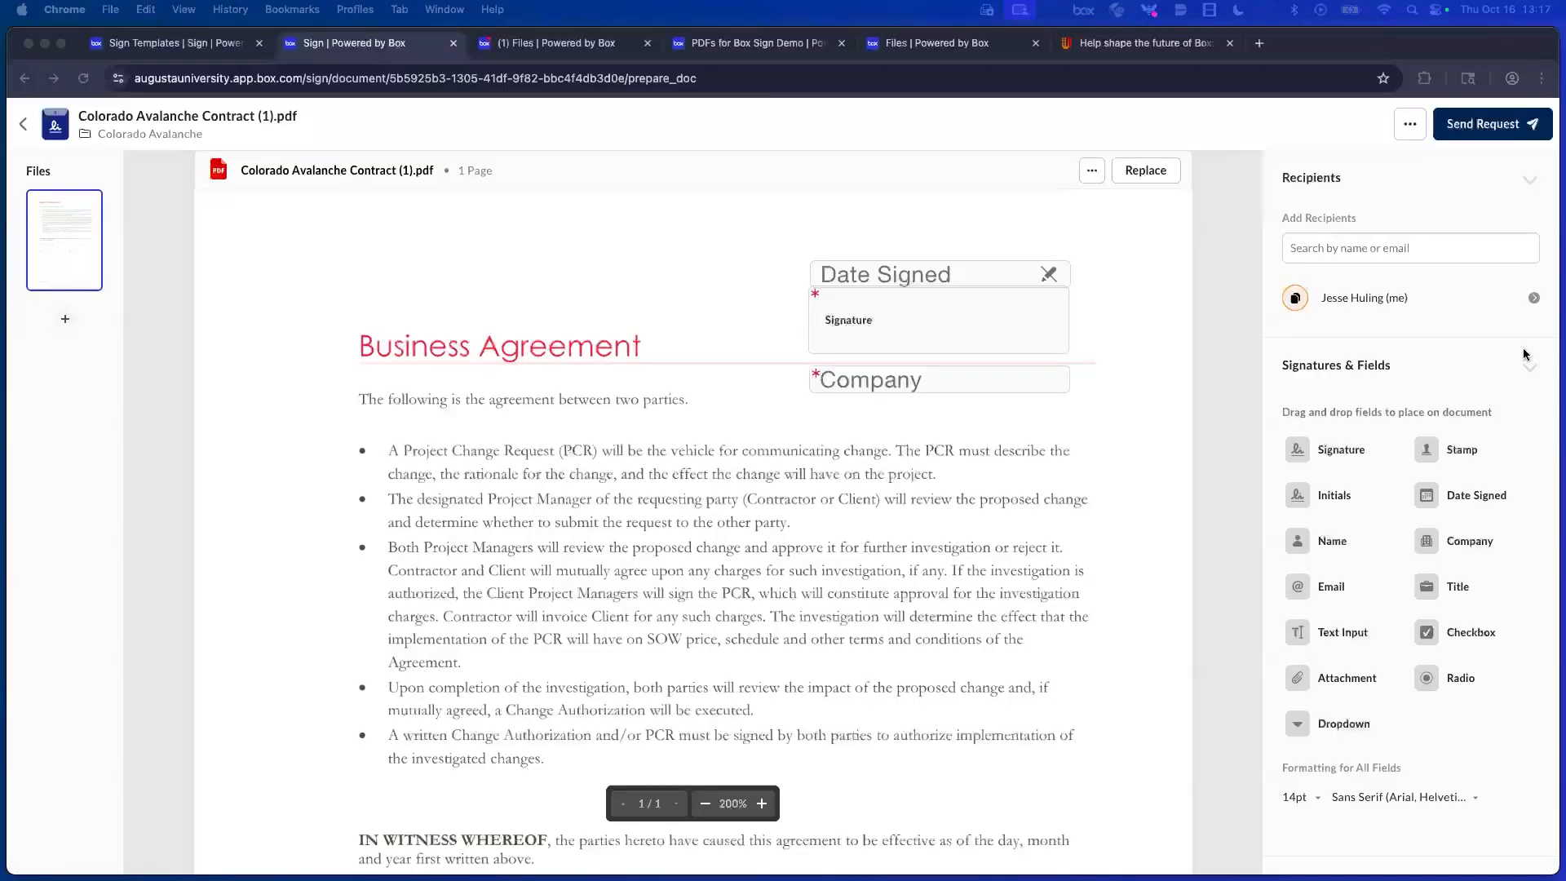
pyautogui.click(163, 43)
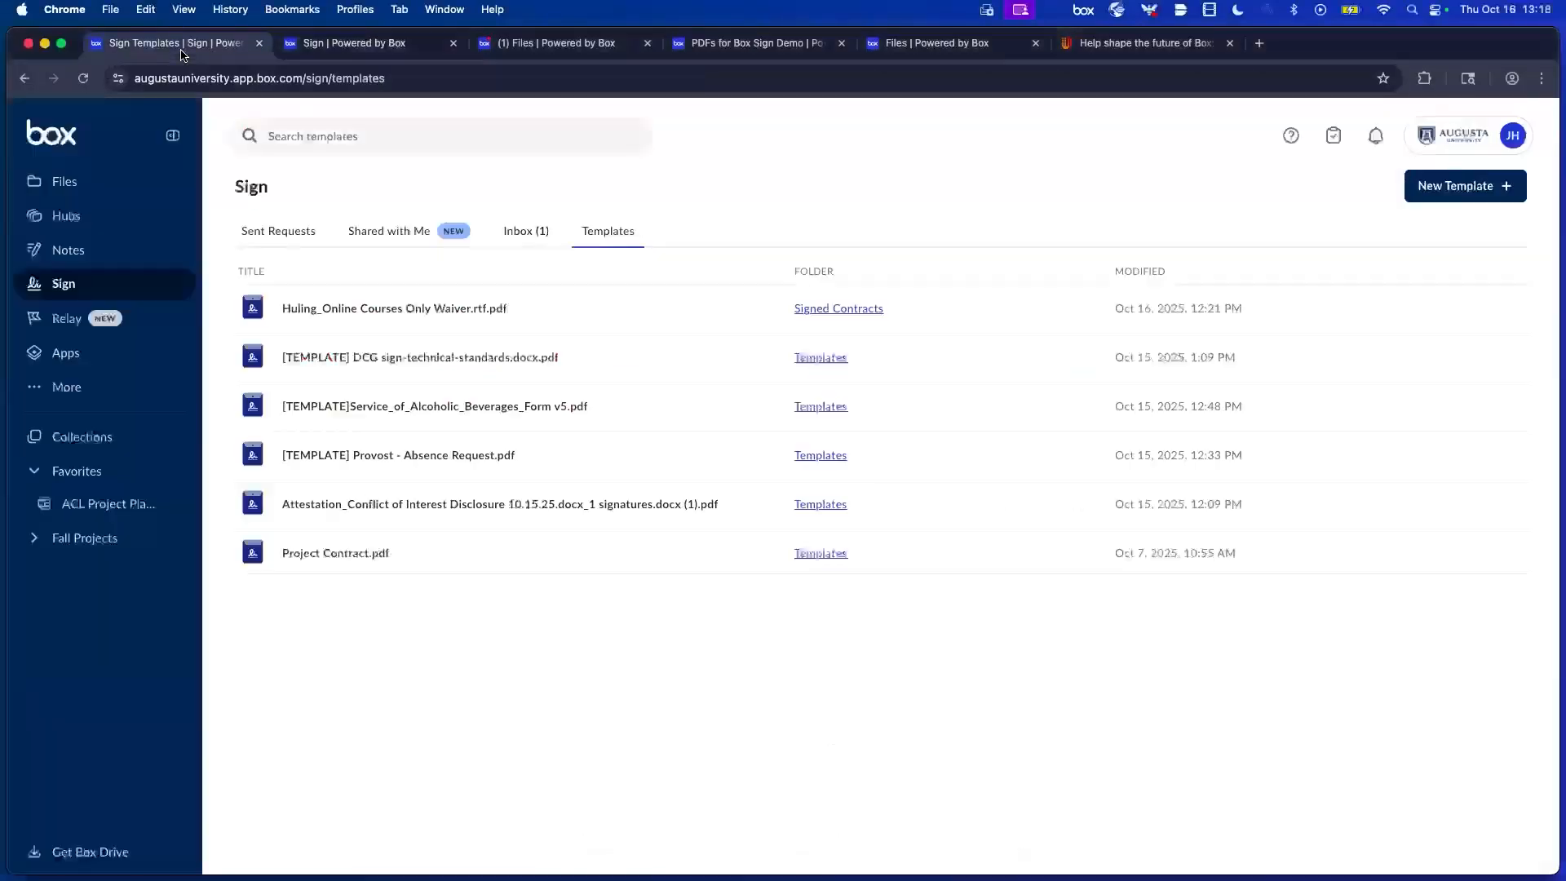
# Open the DCG template's Templates folder and preview the Attestation (1) (2).pdf copy.
pyautogui.click(806, 364)
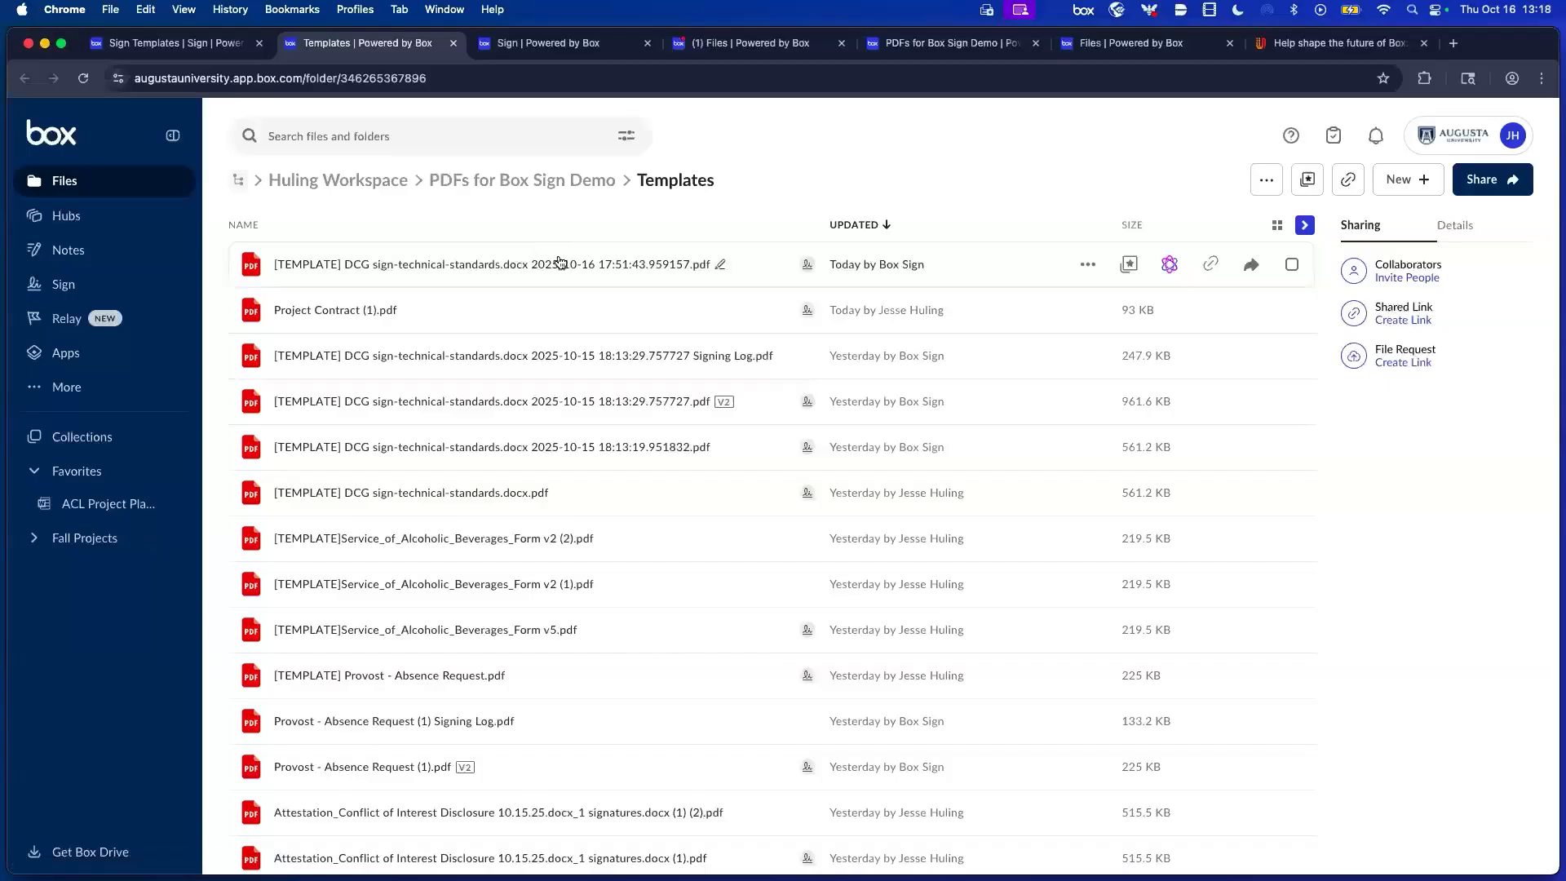
pyautogui.scroll(-2, 718, 353)
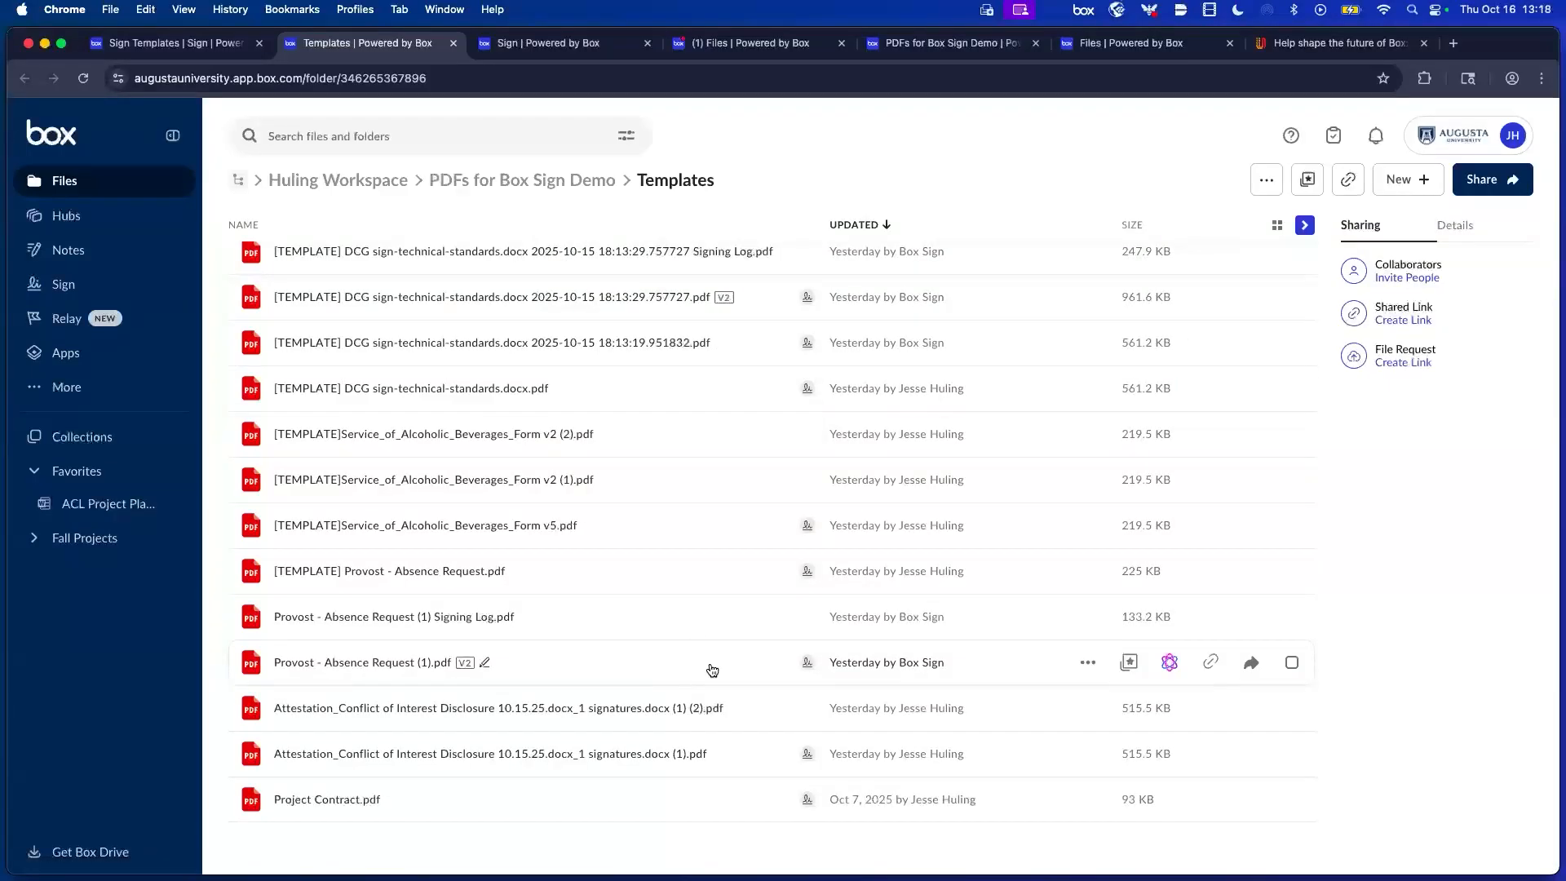
pyautogui.doubleClick(751, 708)
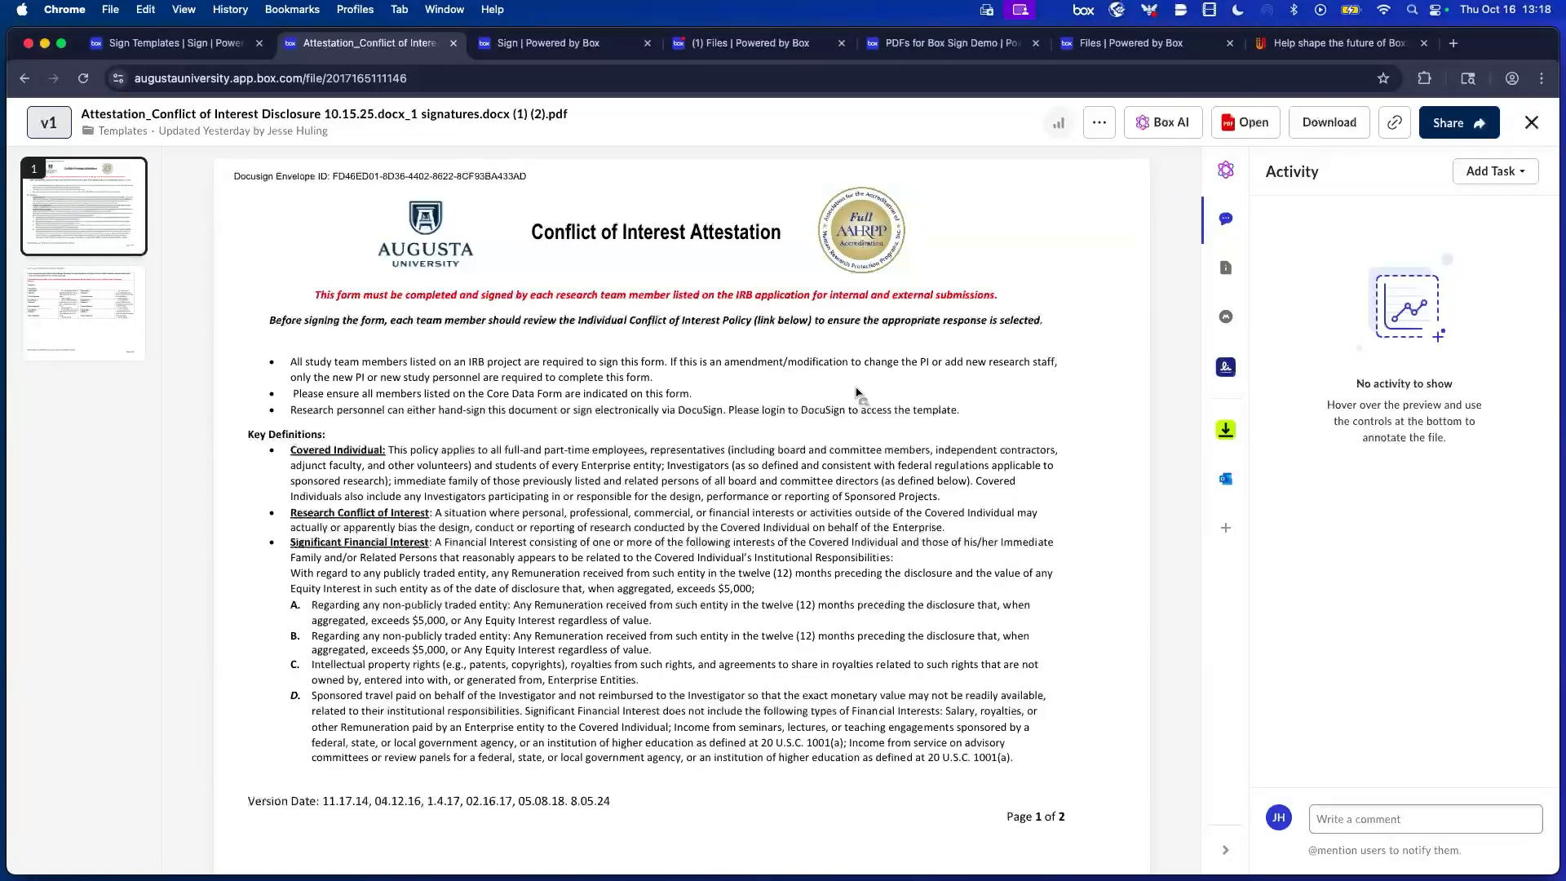
# Highlight 'adjunct faculty' on page 1 and post an @-mention comment: 'update the wording'.
pyautogui.moveTo(995, 488); pyautogui.dragTo(1134, 575)
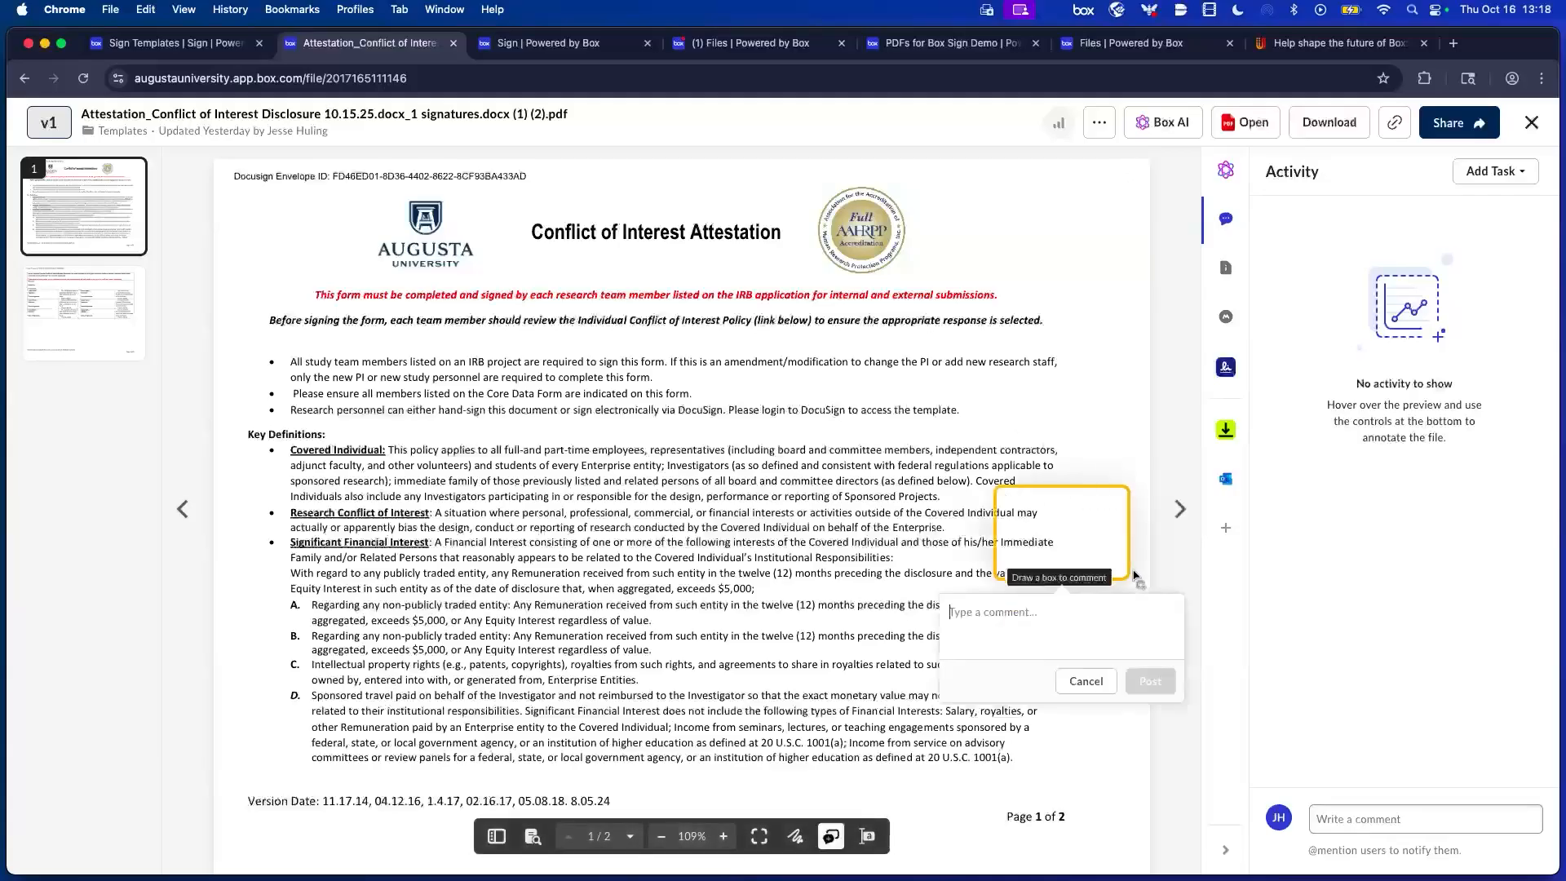
pyautogui.click(1086, 682)
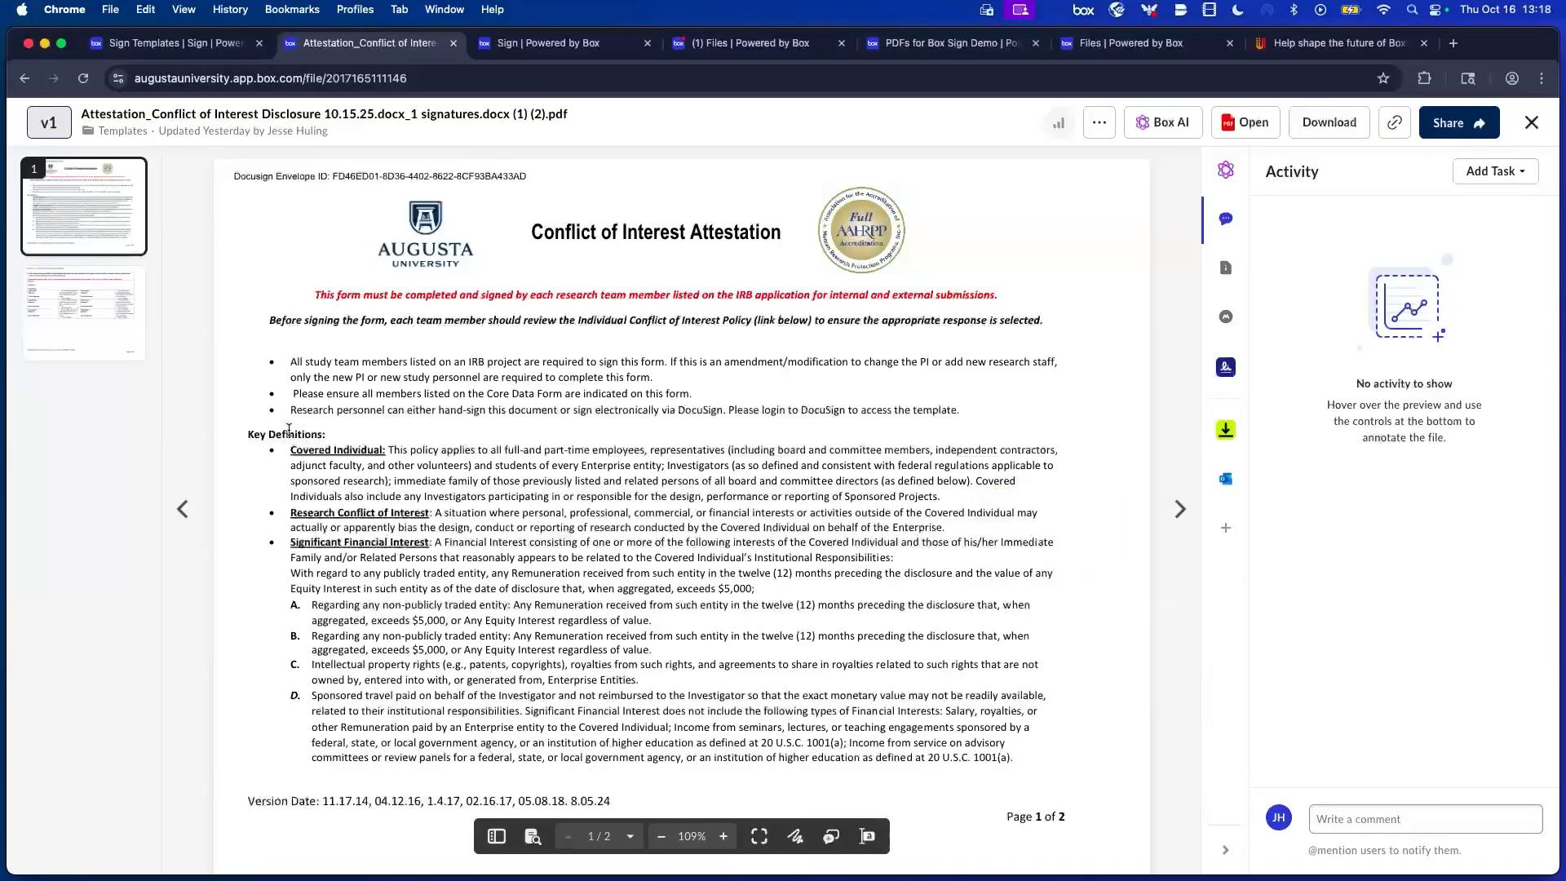
pyautogui.moveTo(290, 465); pyautogui.dragTo(942, 502)
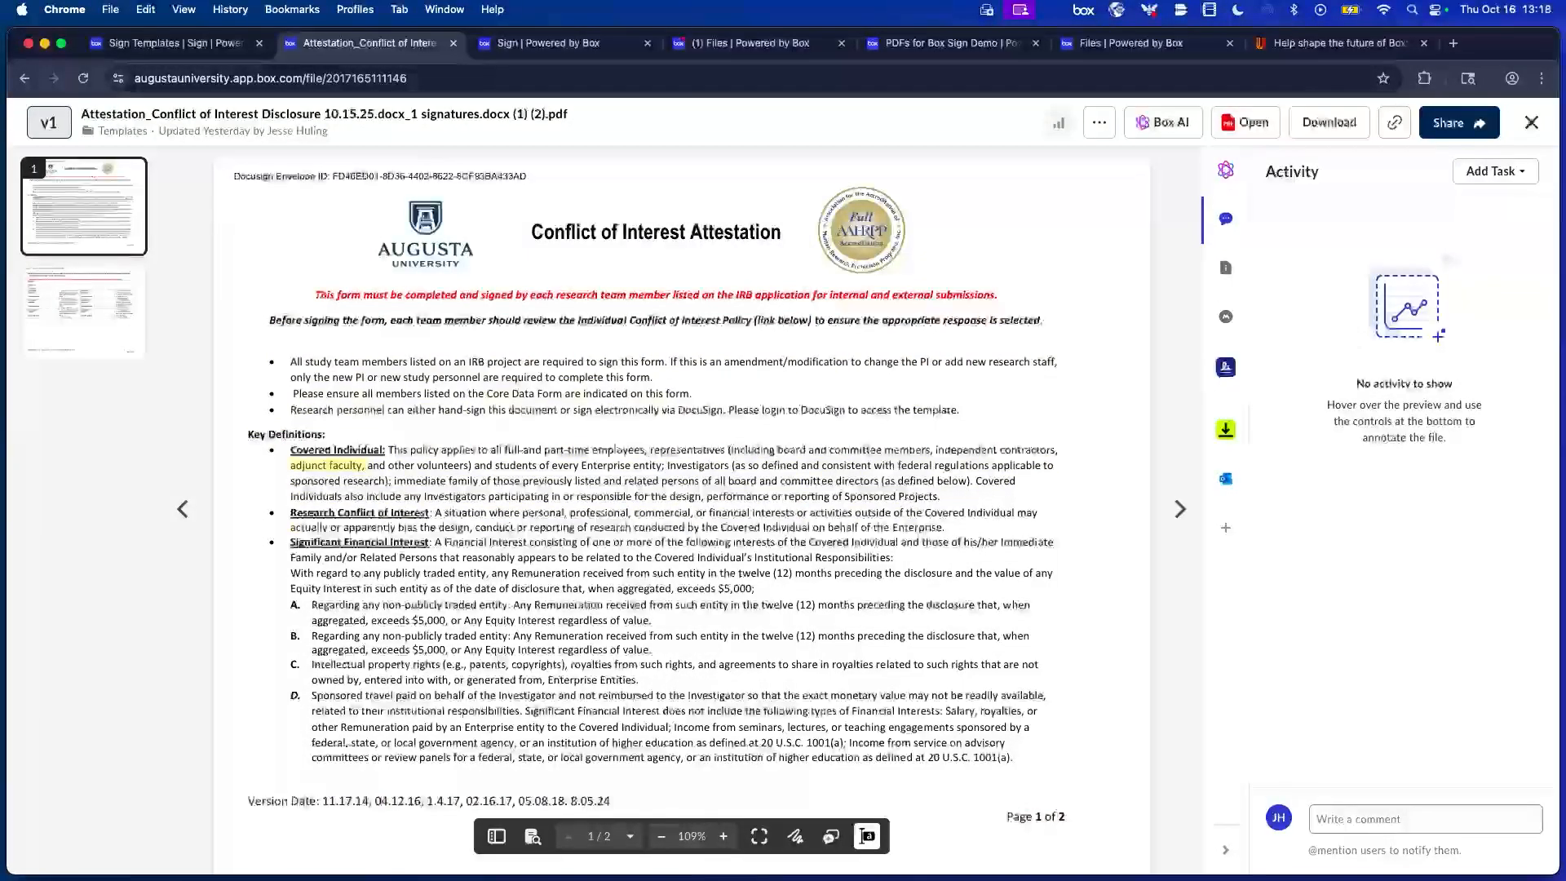
pyautogui.write('@j')
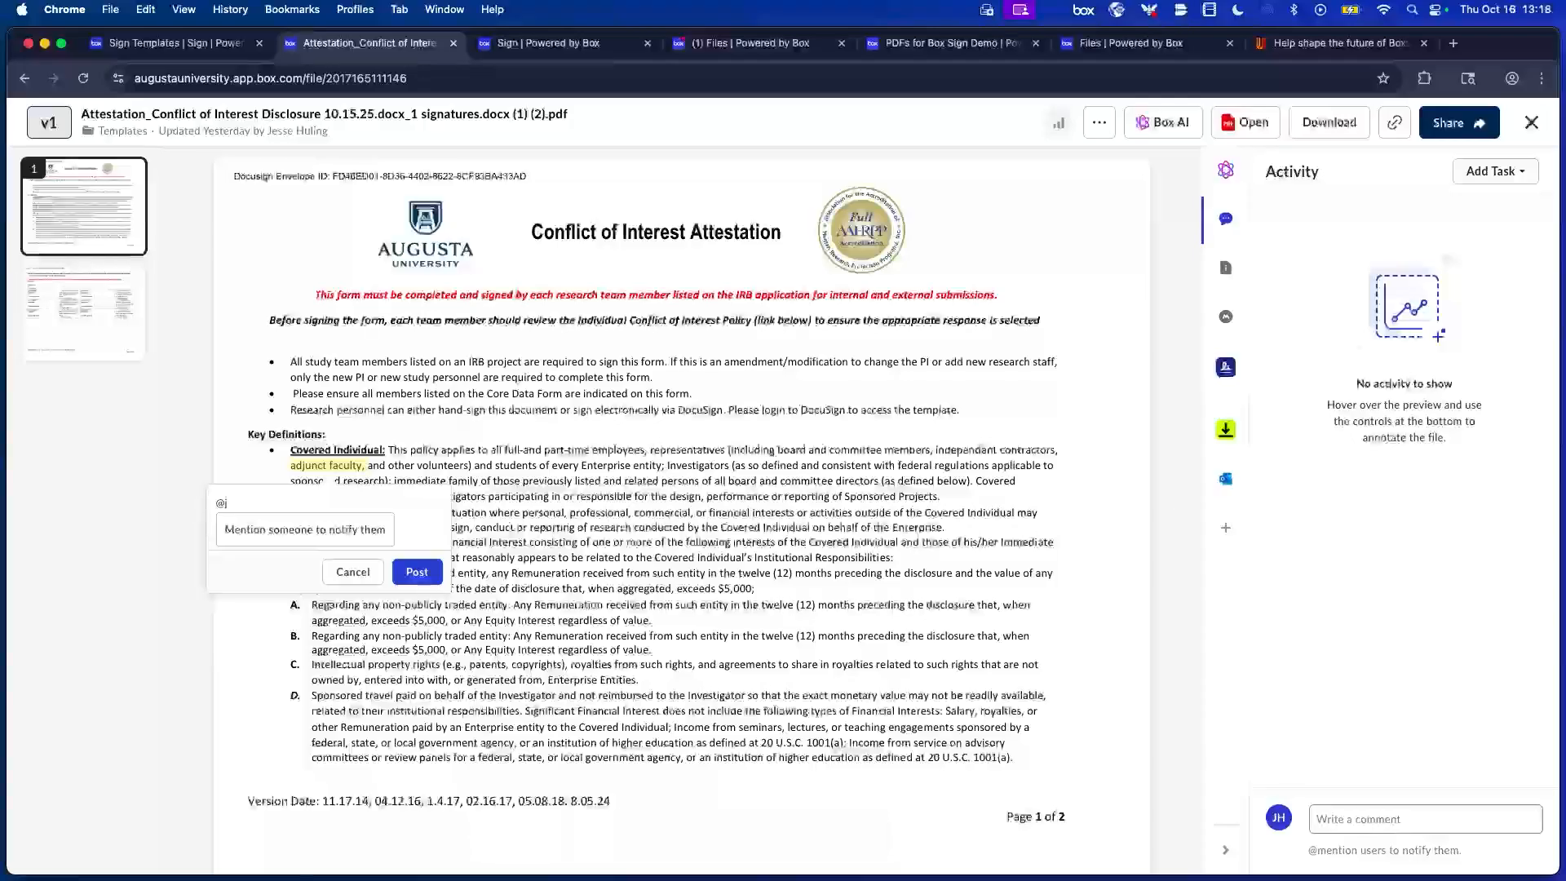
pyautogui.press('Return')
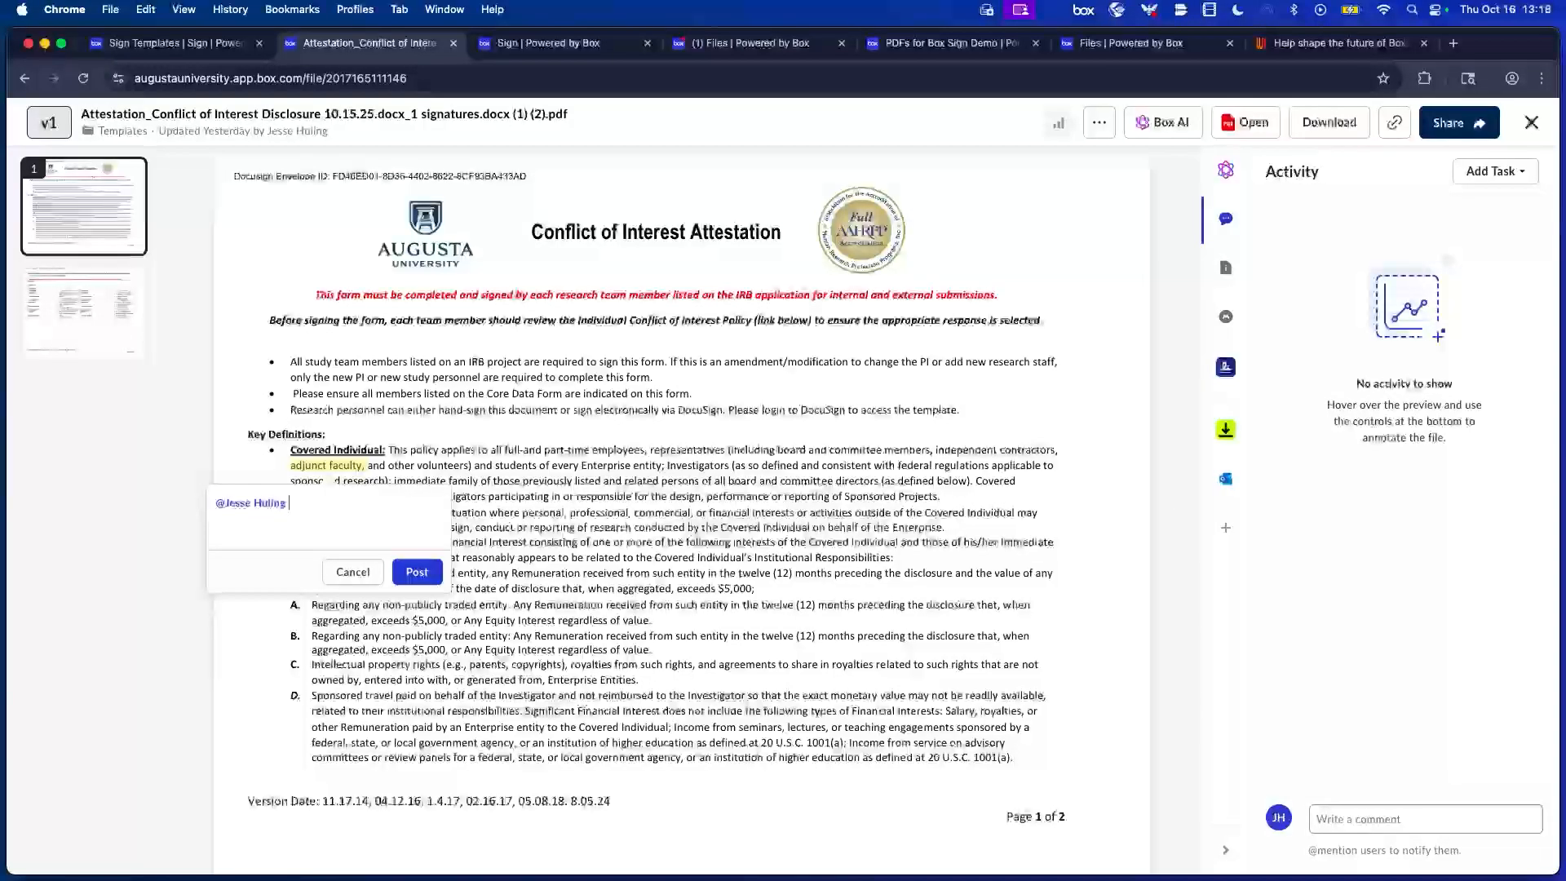
pyautogui.write('upda')
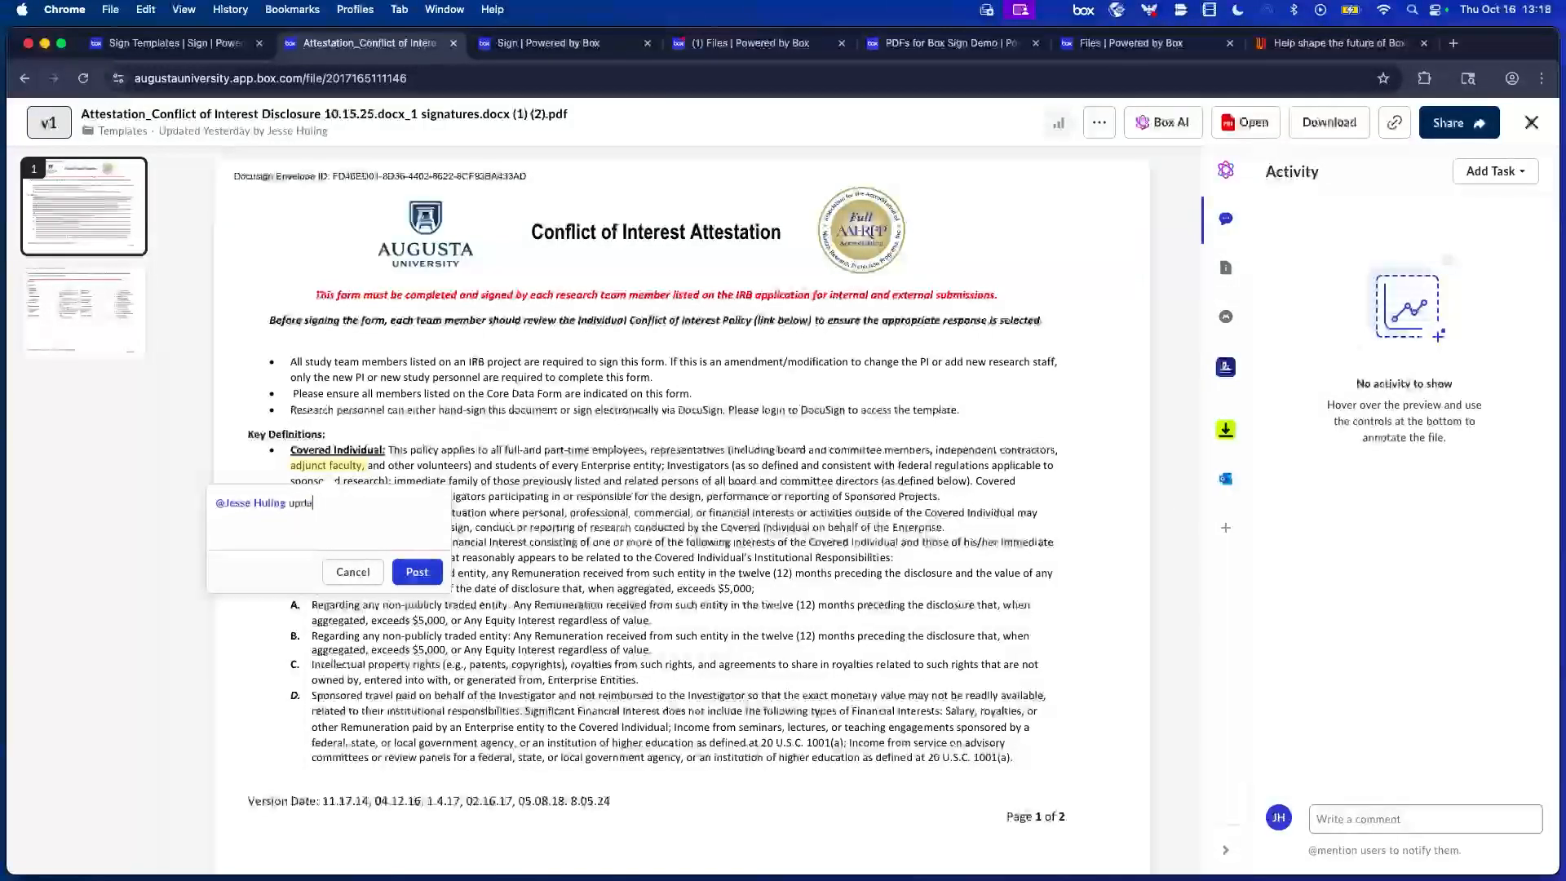
pyautogui.write('te the wordin')
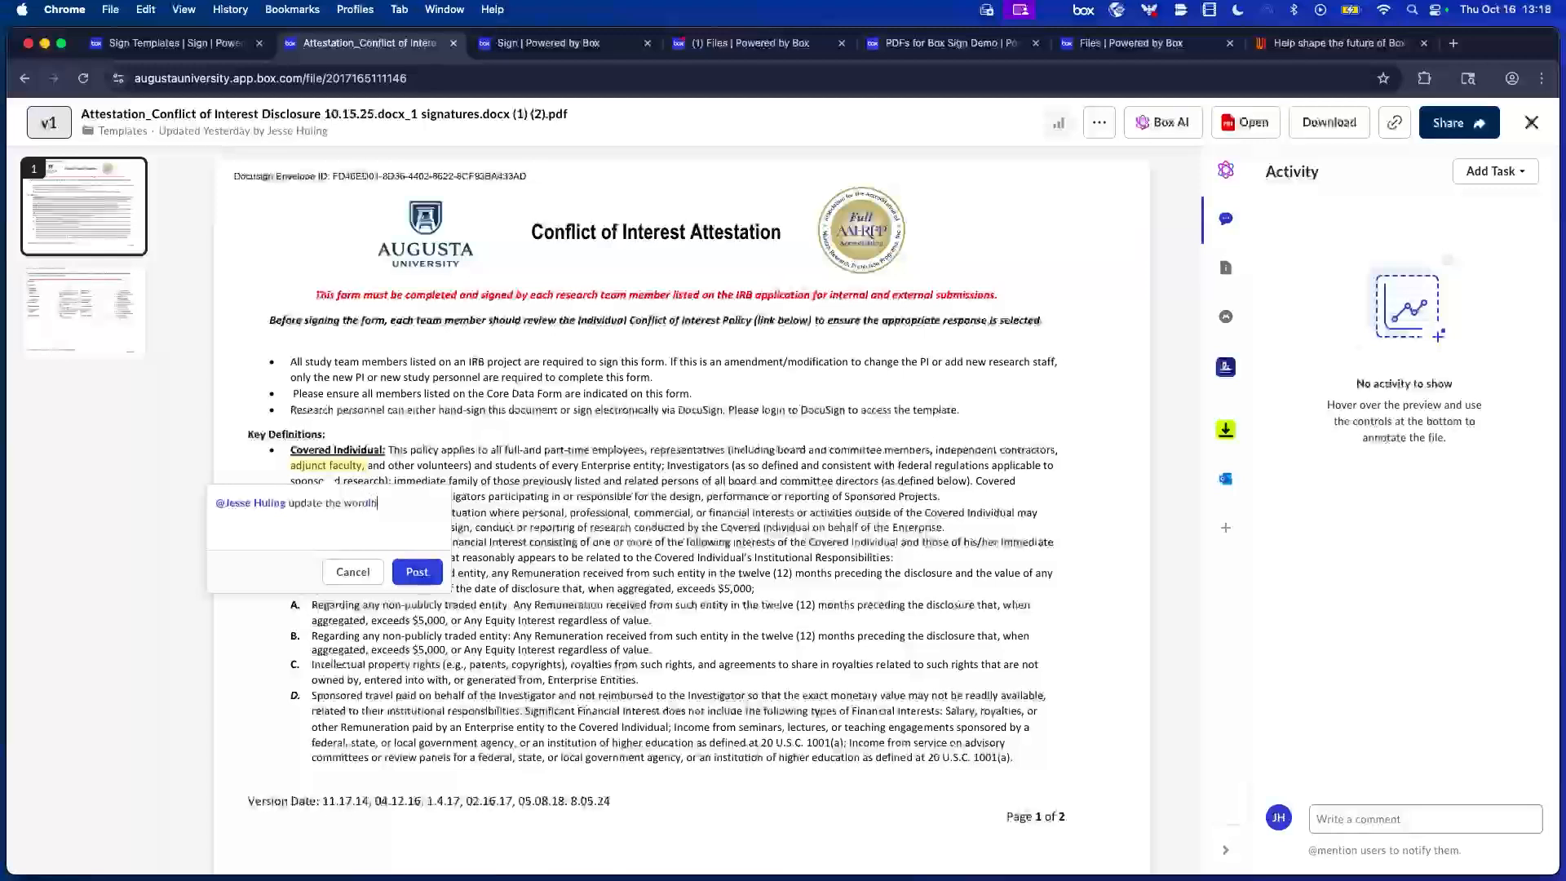
pyautogui.write('g')
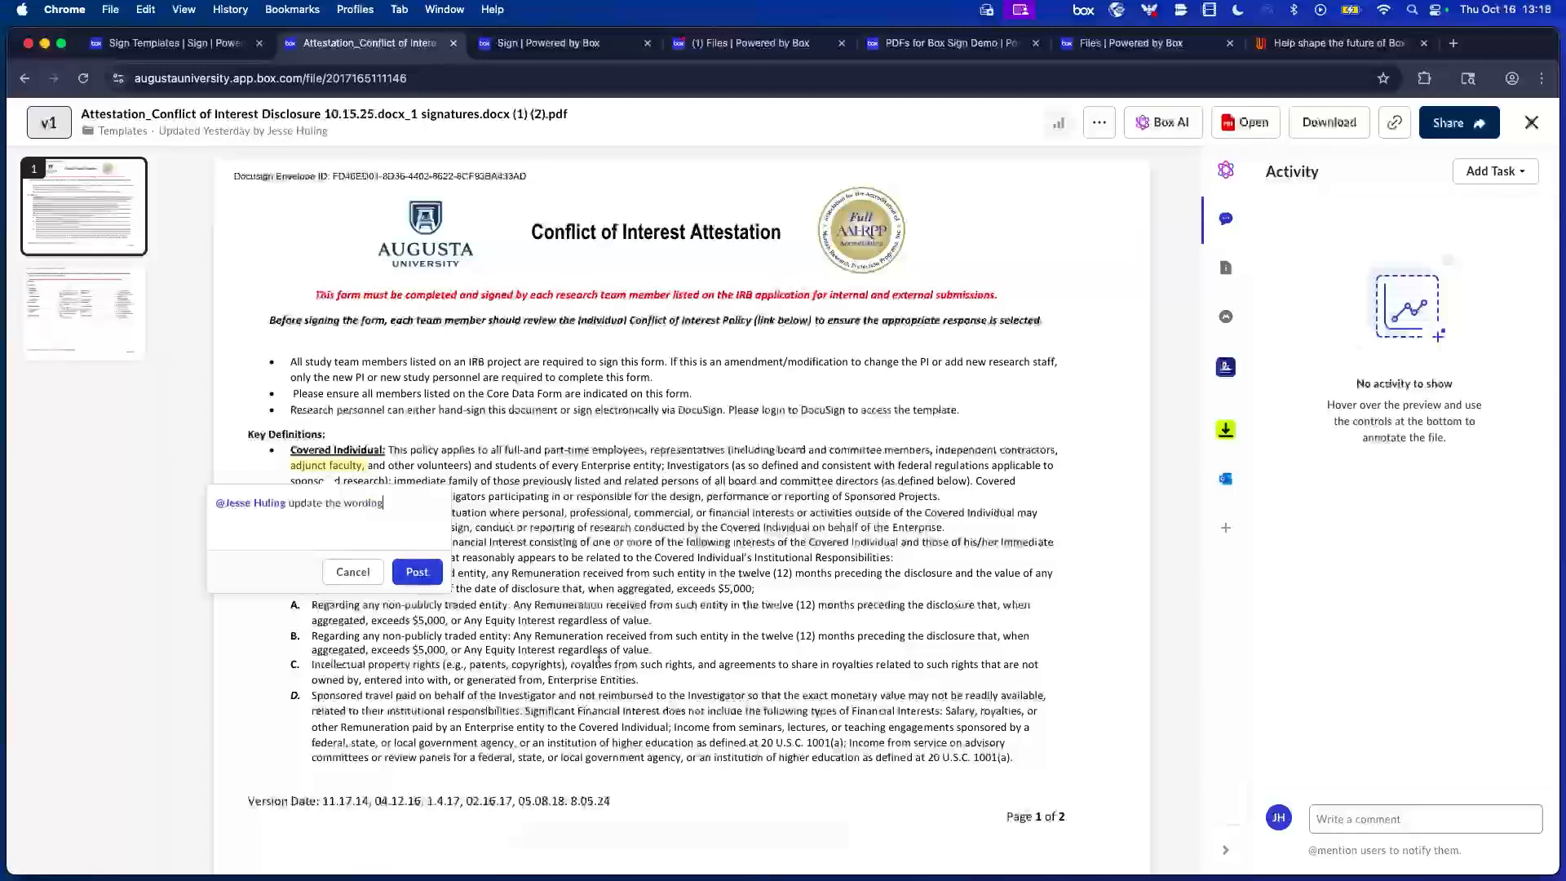
pyautogui.click(431, 574)
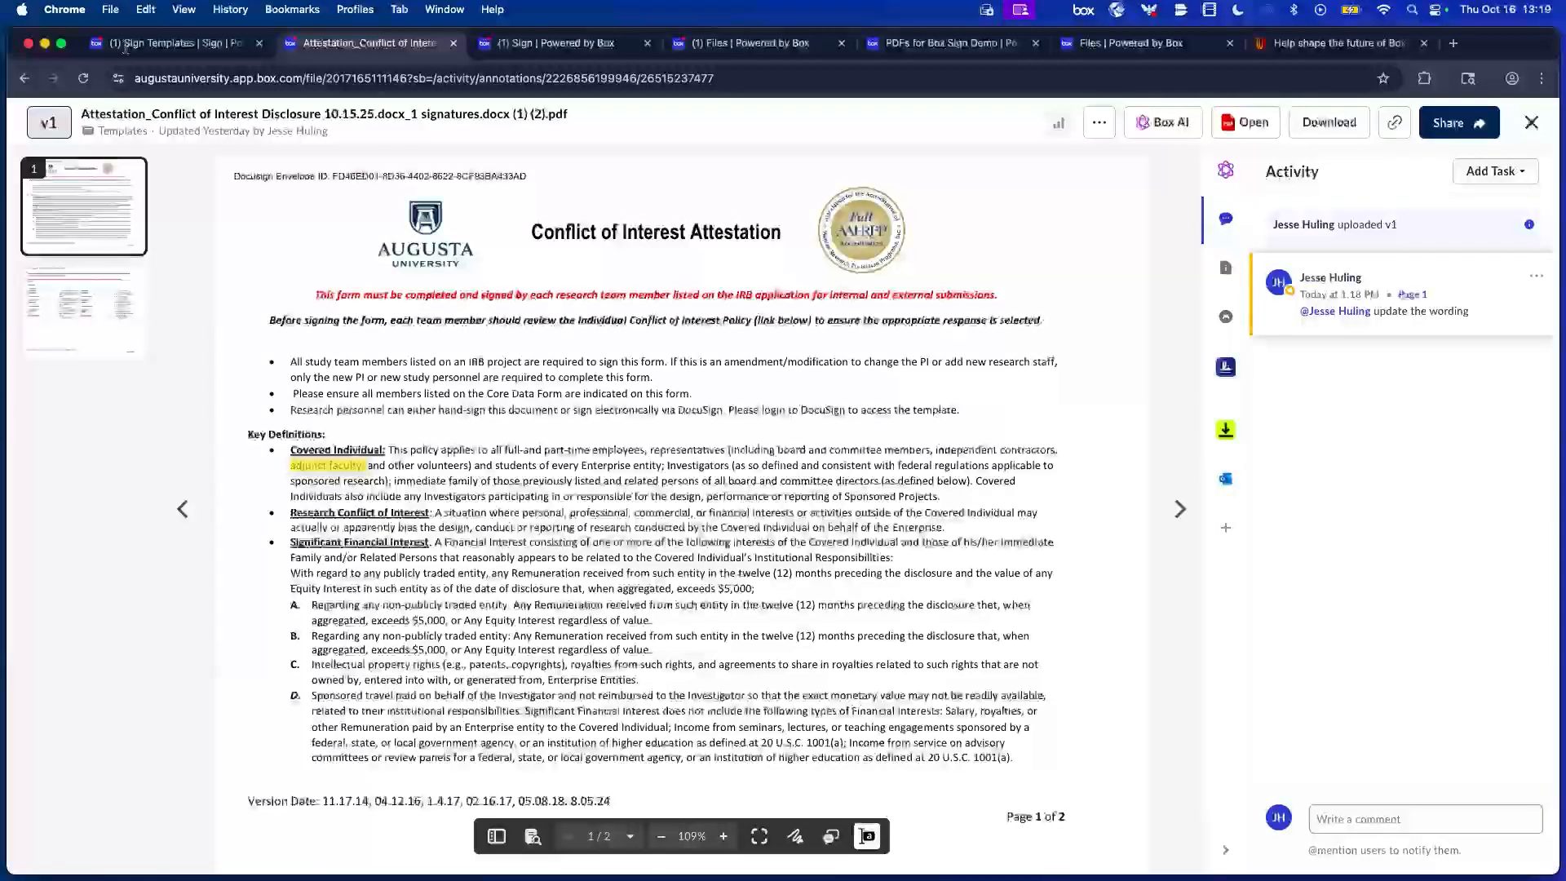
pyautogui.click(1531, 123)
# Navigate up through the breadcrumbs to the workspace's Signed Contracts folder.
pyautogui.click(544, 181)
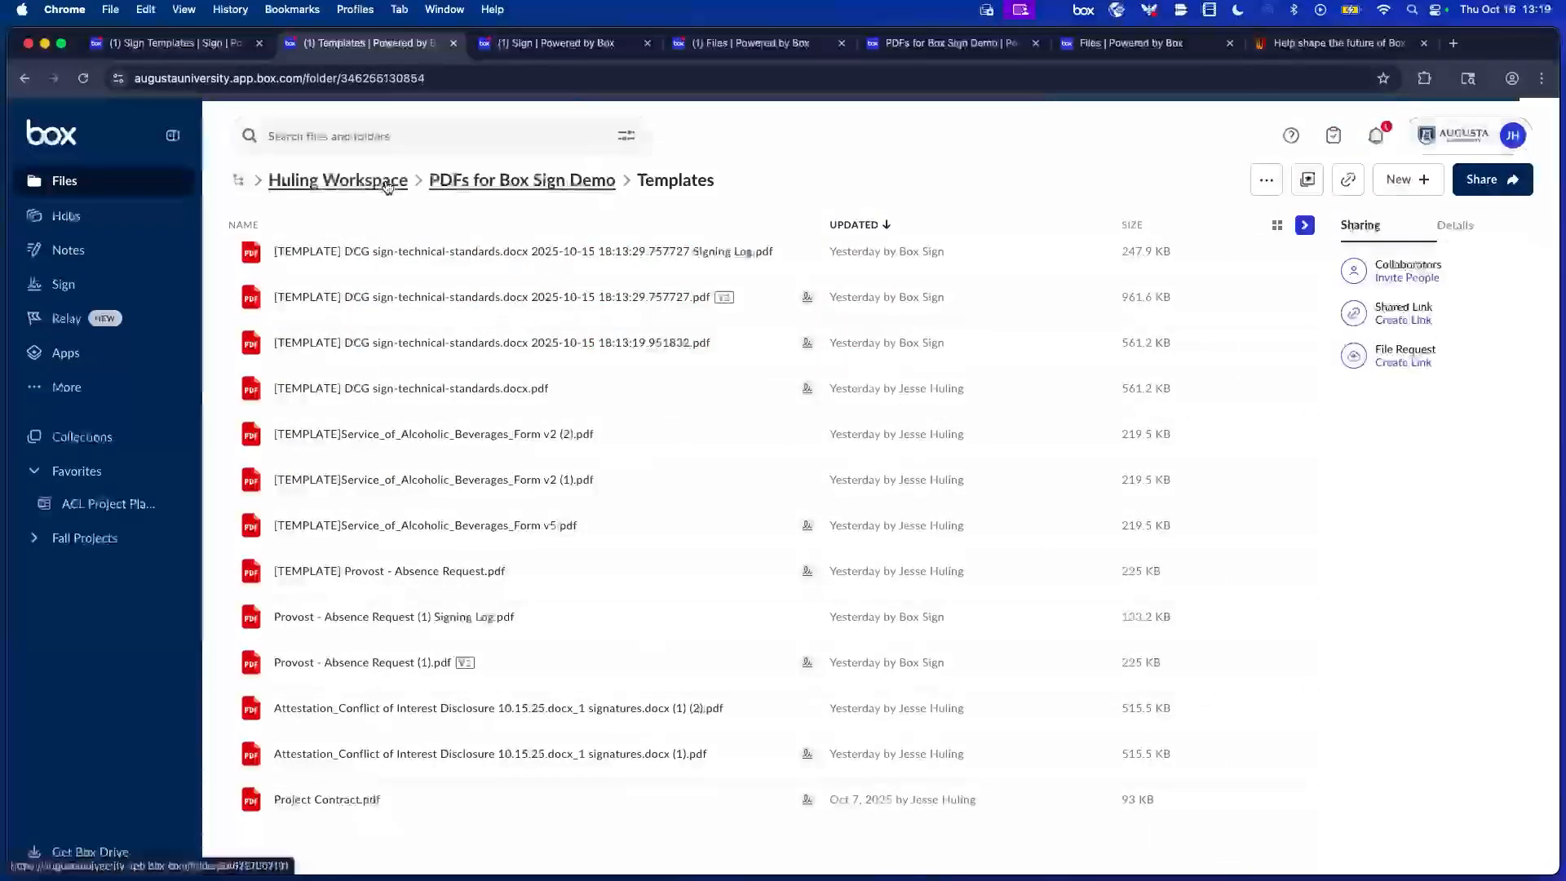
pyautogui.click(417, 180)
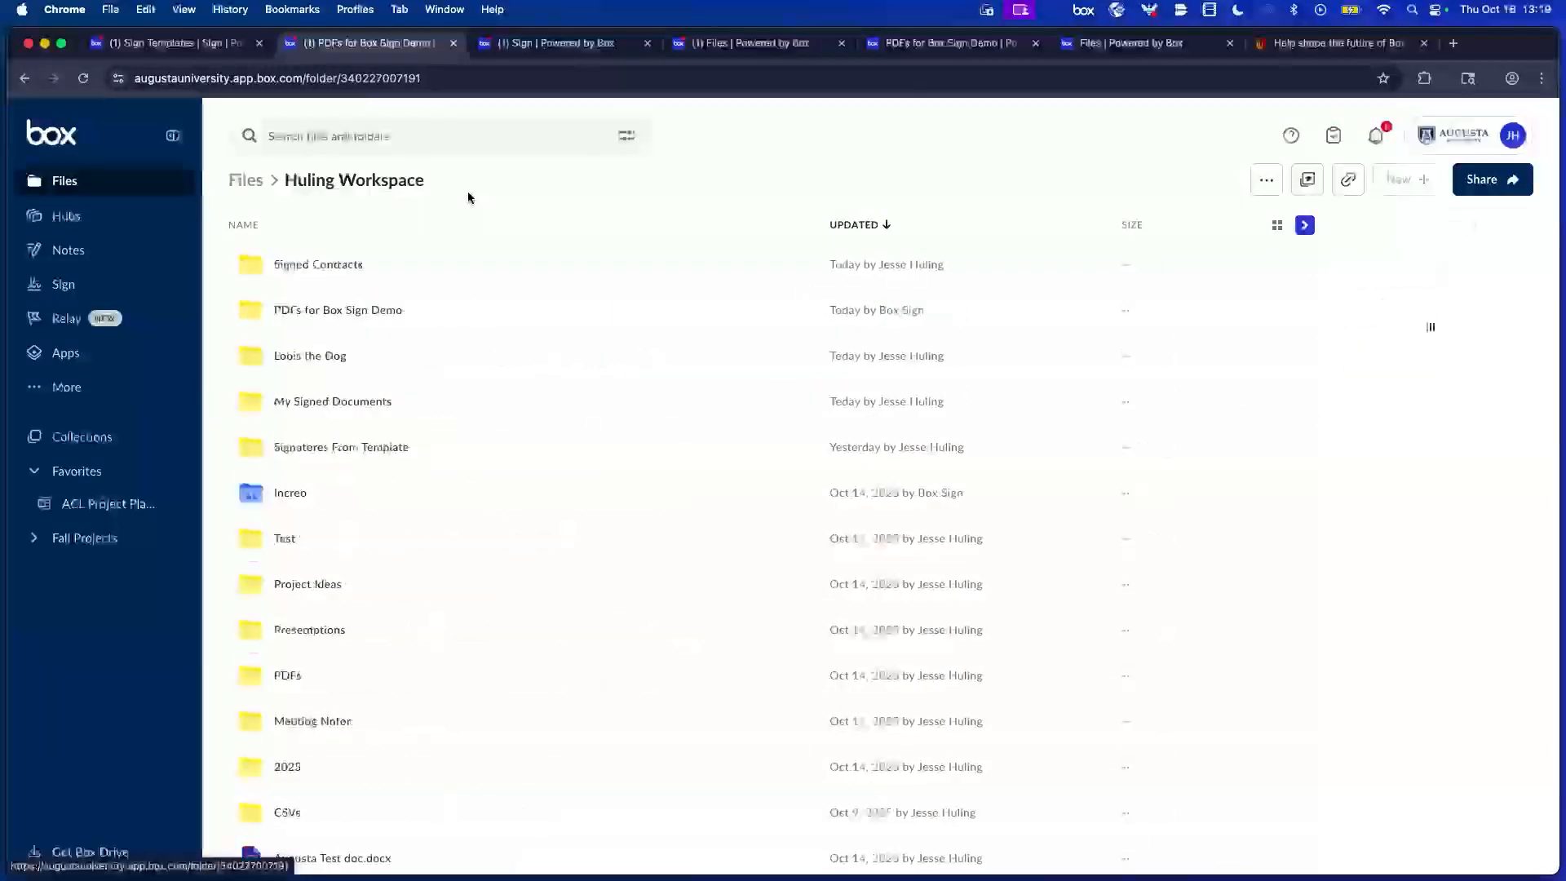
pyautogui.click(356, 258)
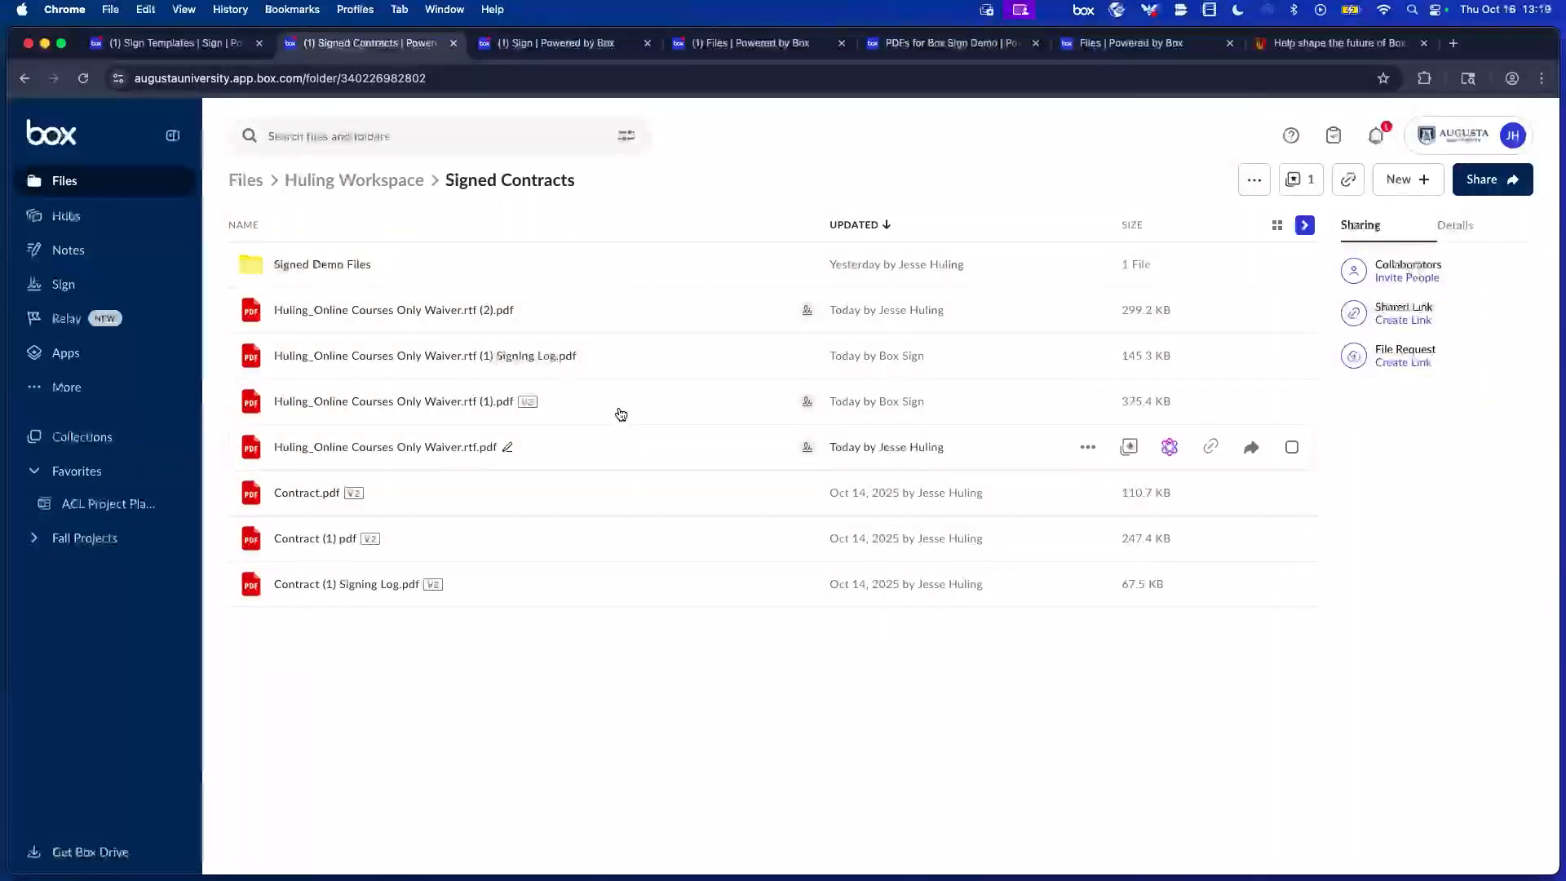
# Review the online courses waiver's Signing Log.pdf, then return to the workspace folder.
pyautogui.click(528, 364)
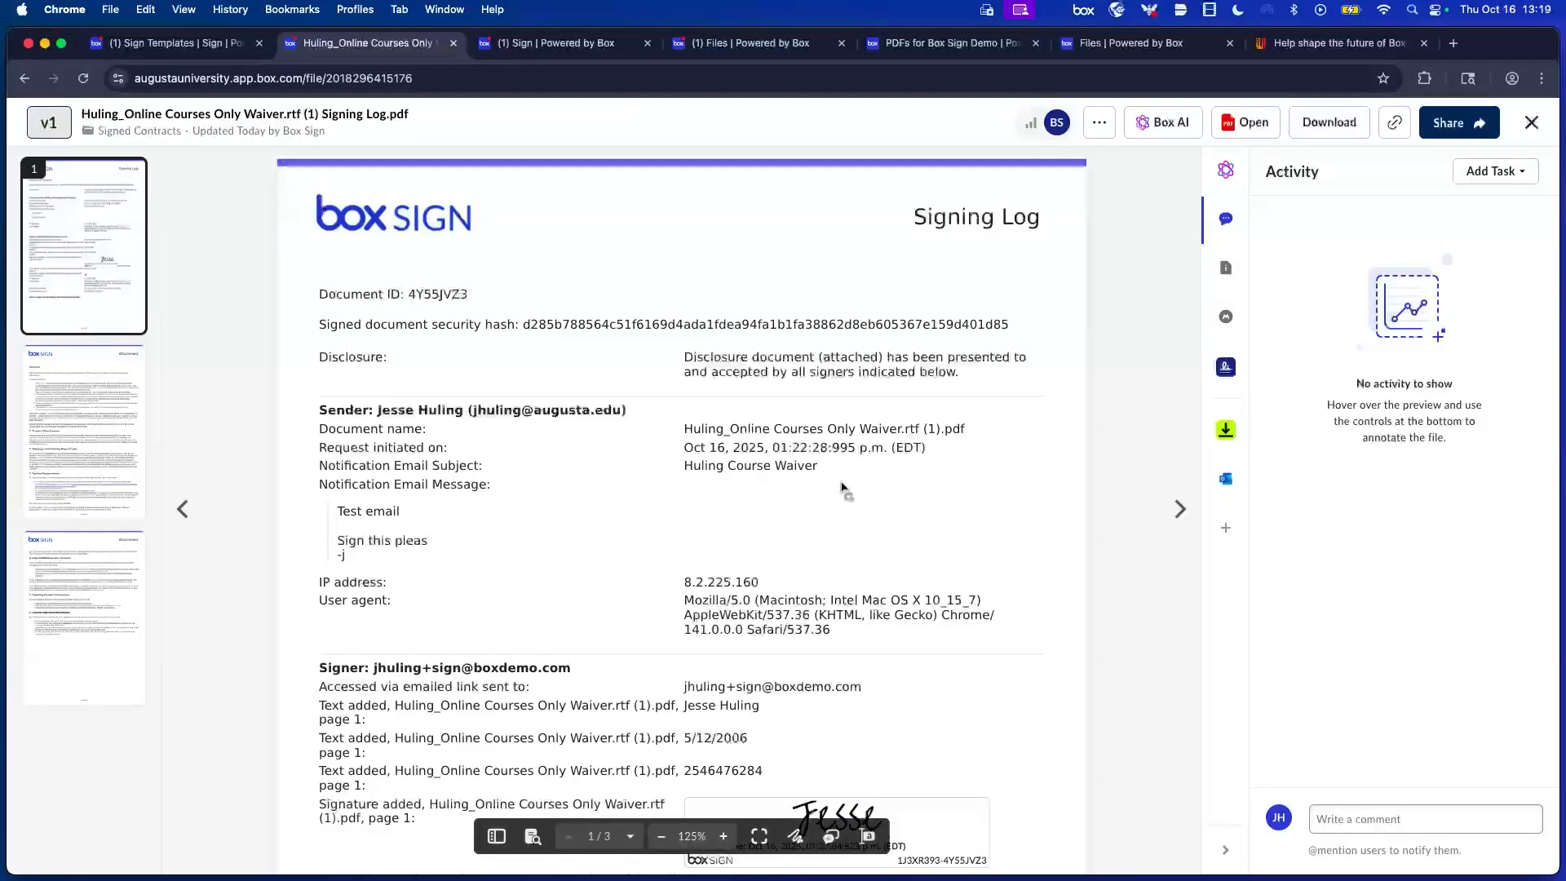
pyautogui.scroll(-3, 897, 416)
pyautogui.scroll(1, 948, 385)
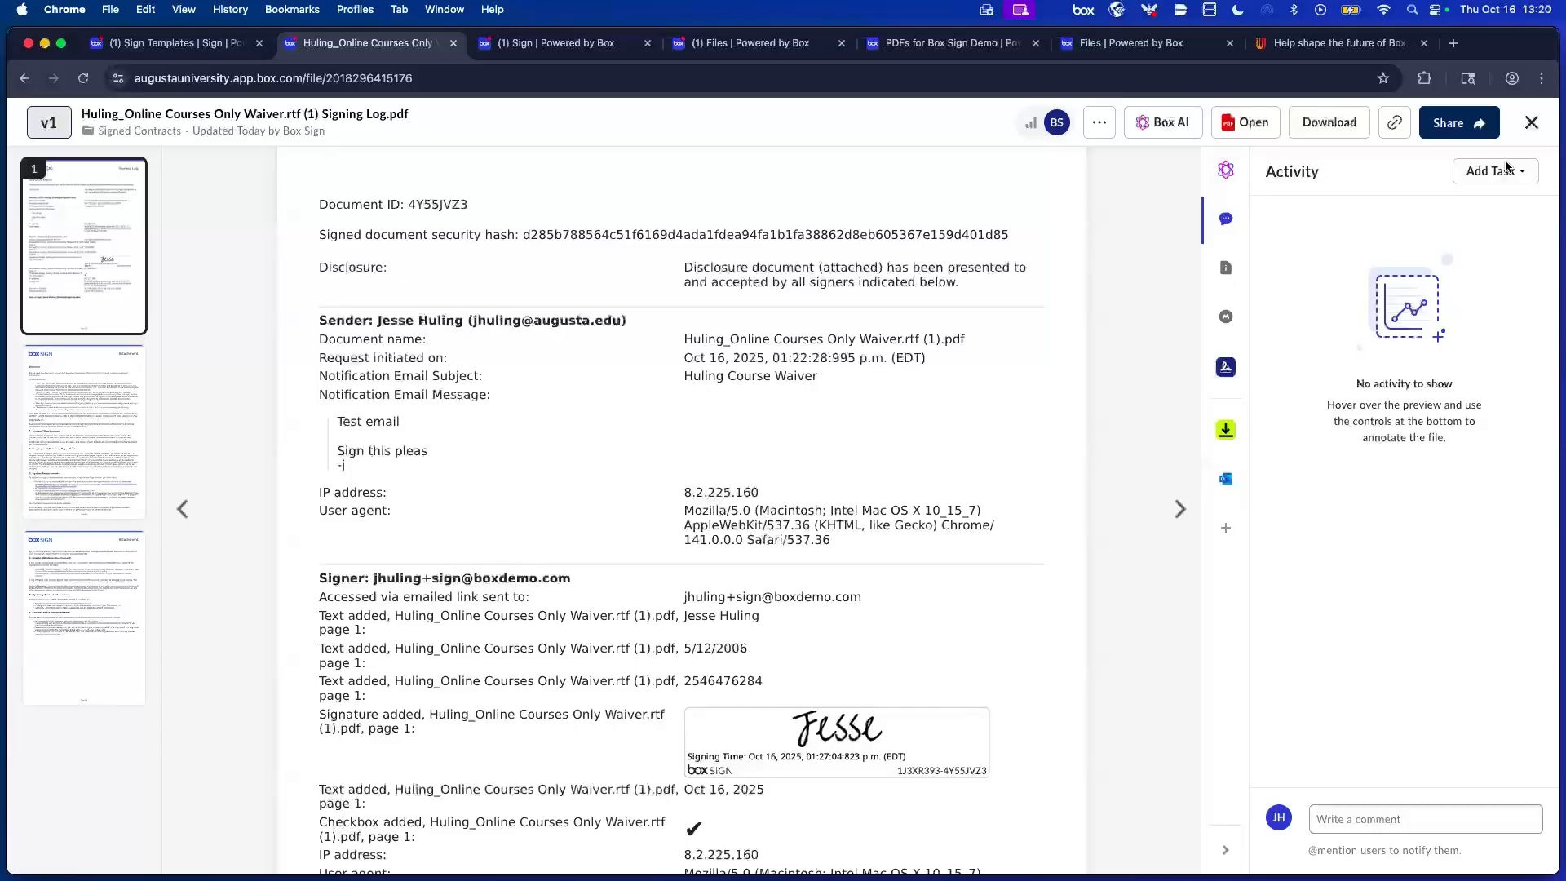
pyautogui.click(1530, 124)
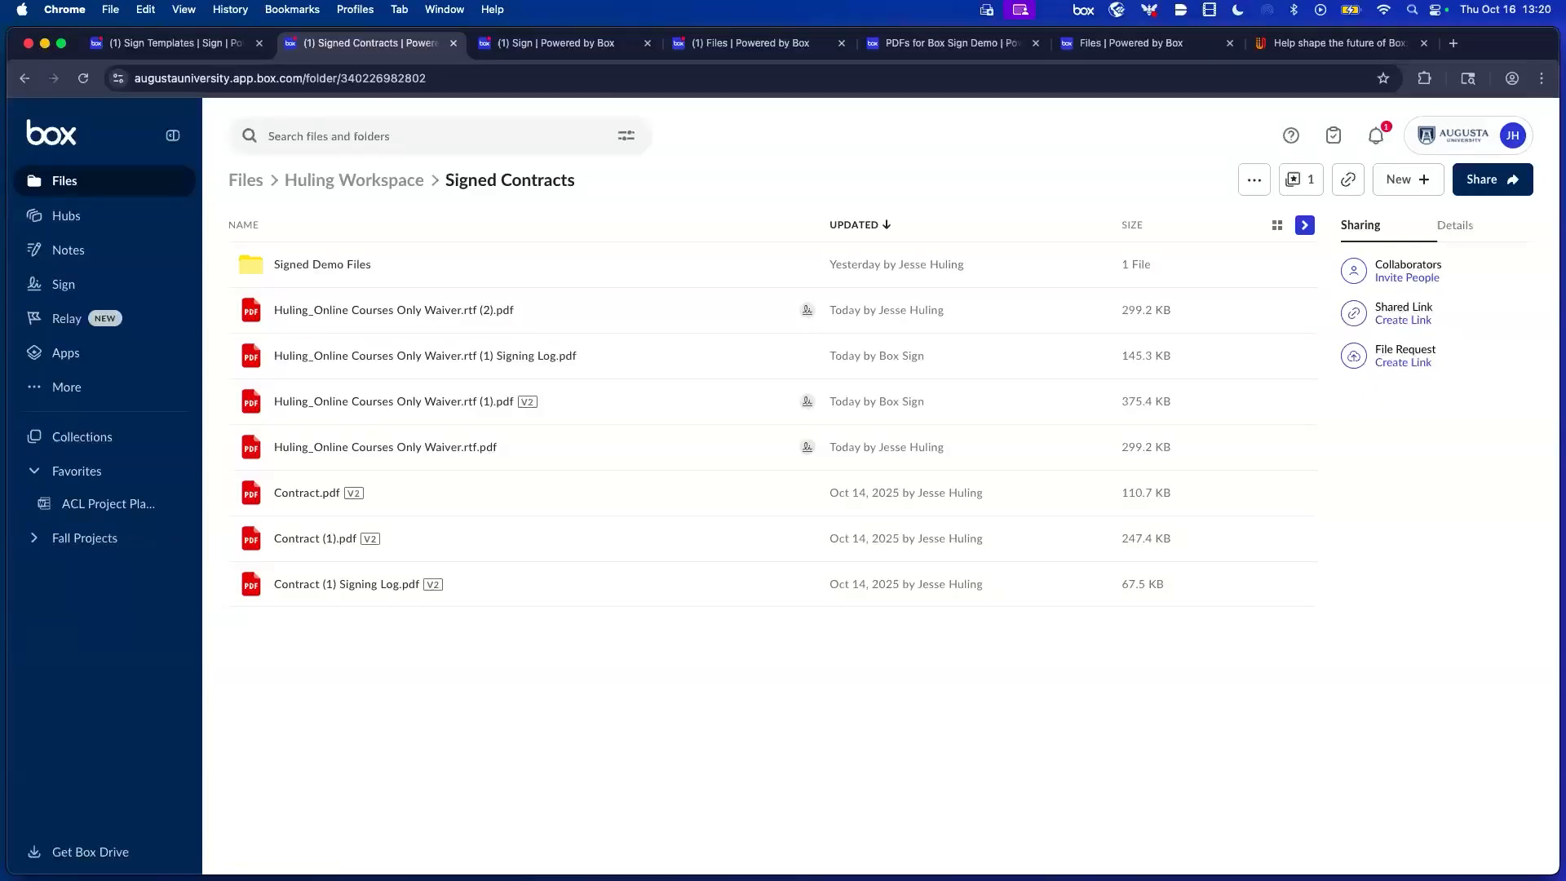
pyautogui.click(359, 186)
# View the signed ACL Contract.pdf in My Signed Documents, then go to Sign's sent requests.
pyautogui.click(241, 183)
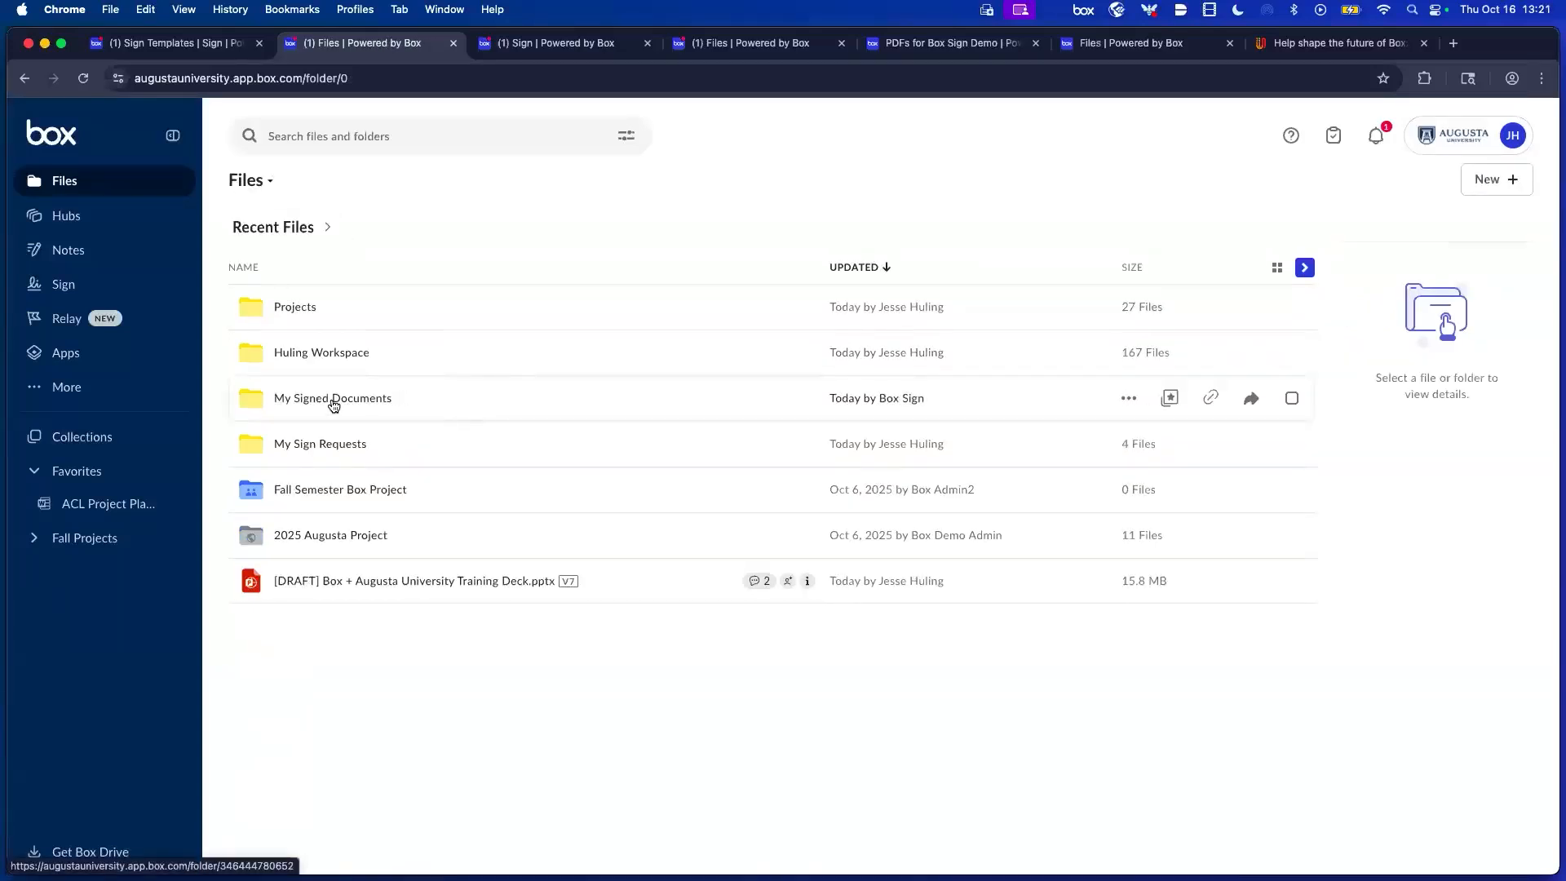
pyautogui.click(333, 402)
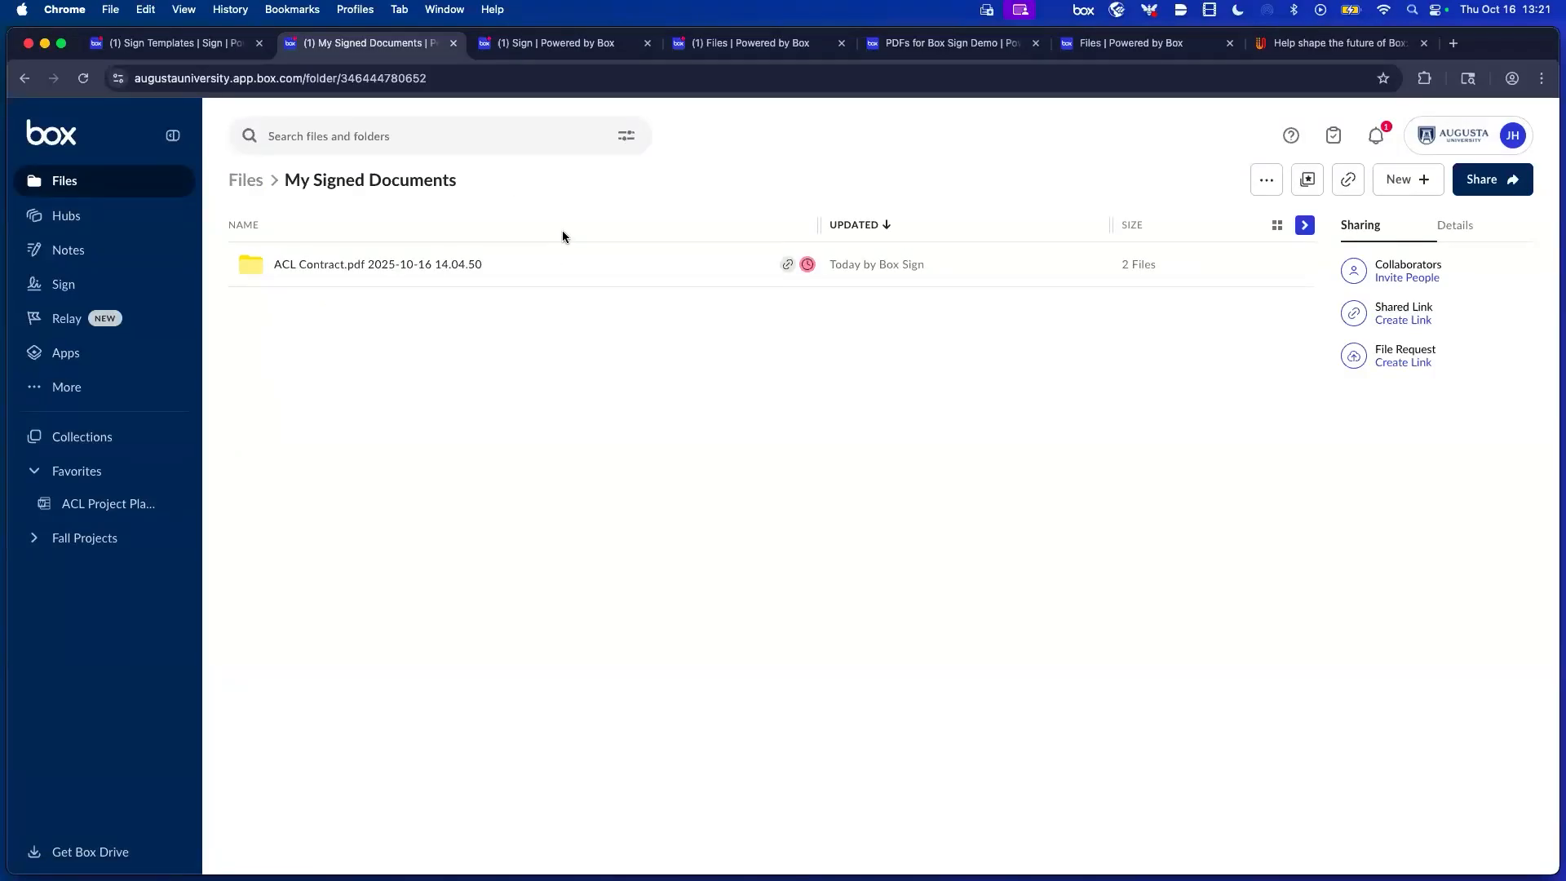
pyautogui.click(384, 265)
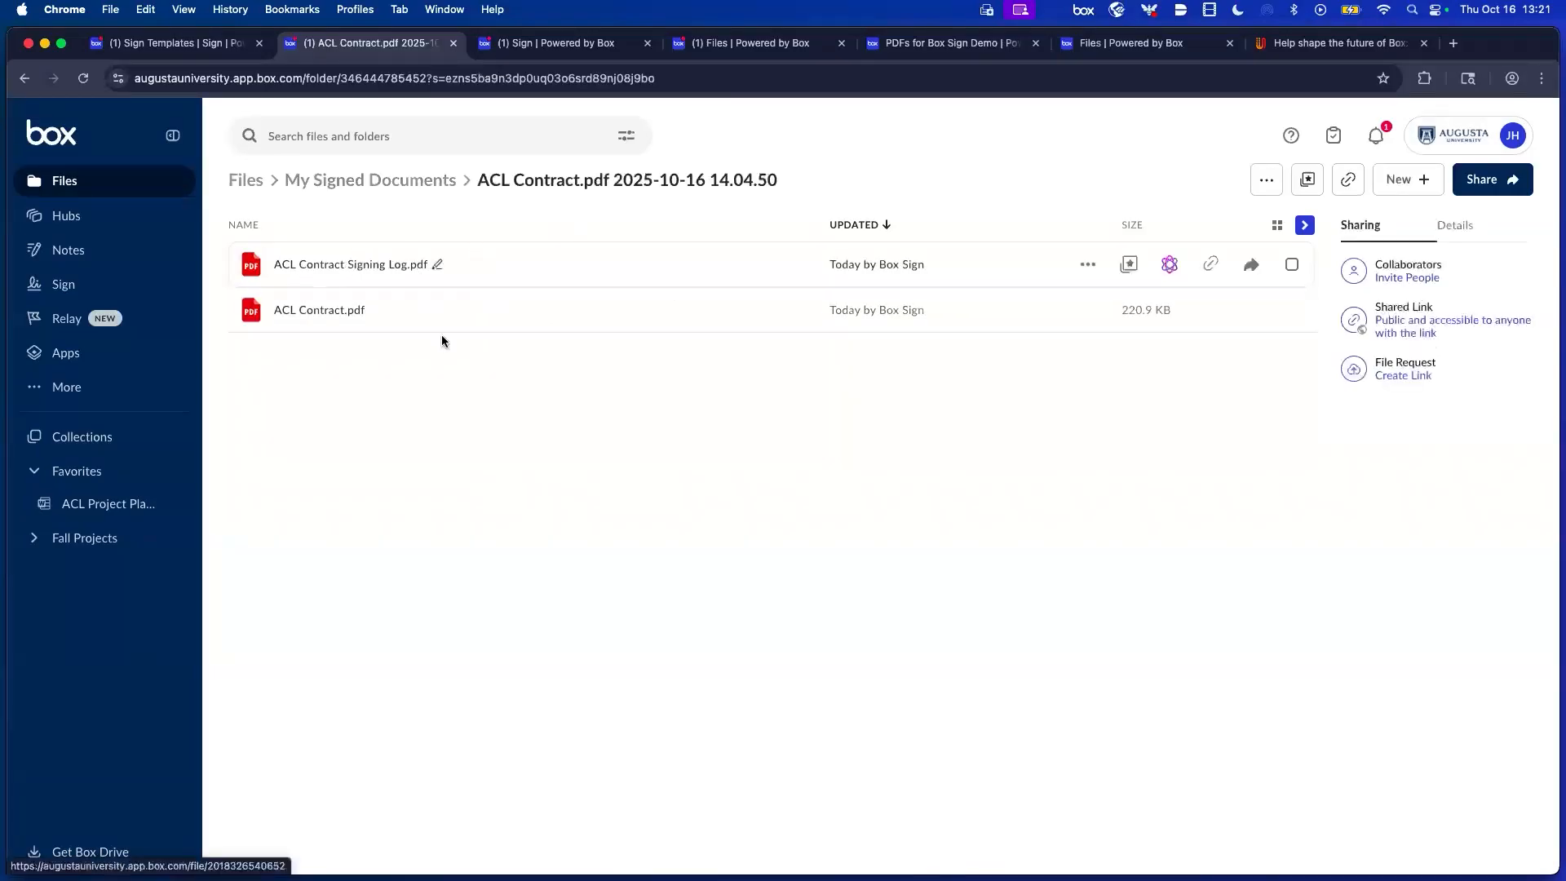
pyautogui.doubleClick(457, 315)
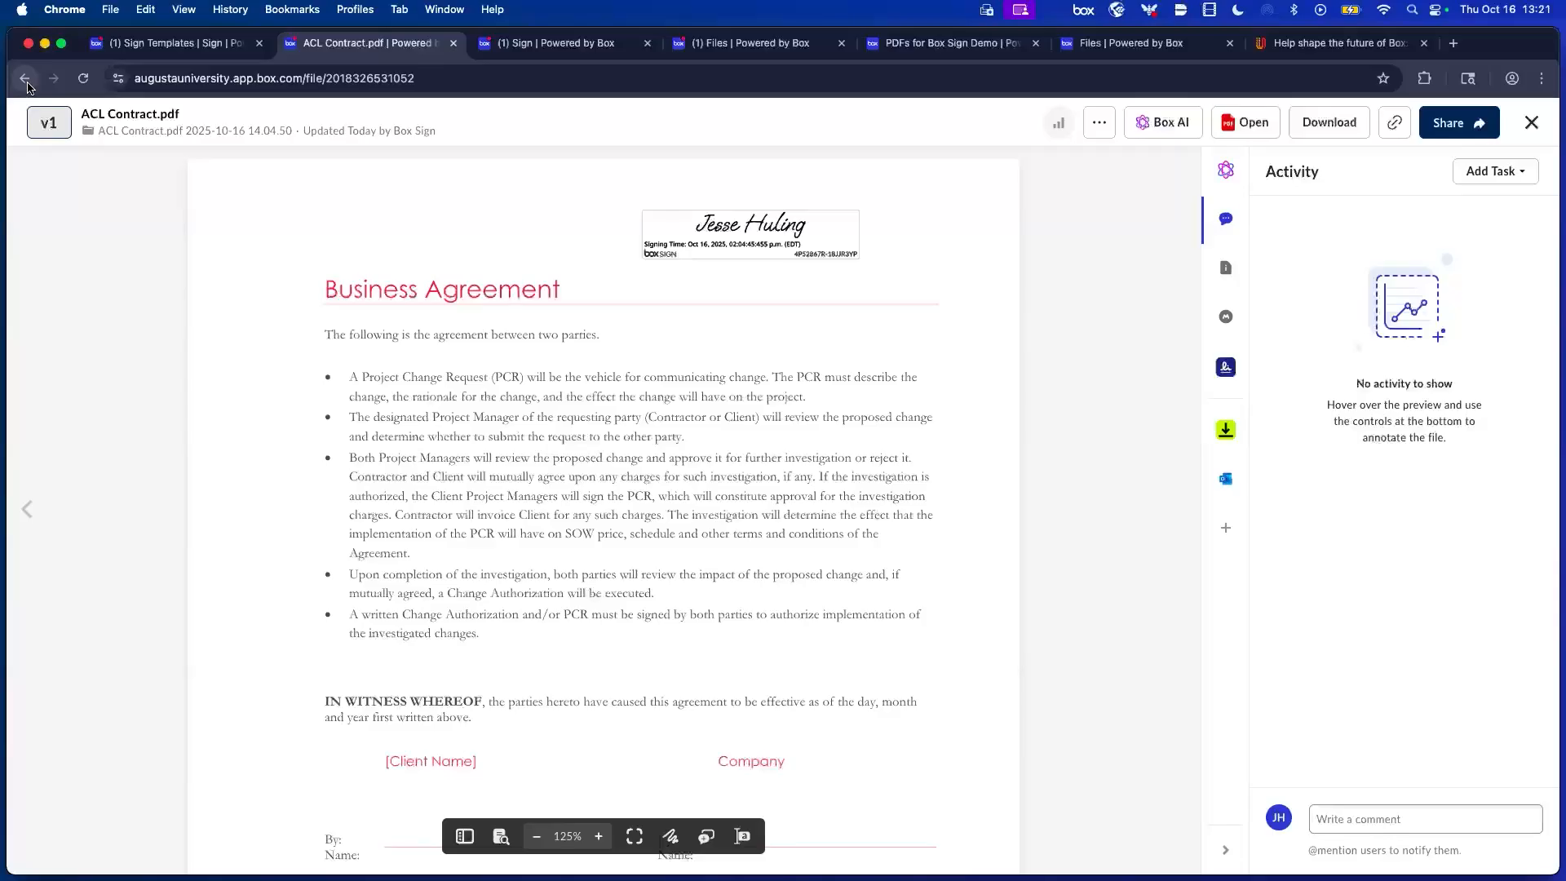
pyautogui.click(33, 83)
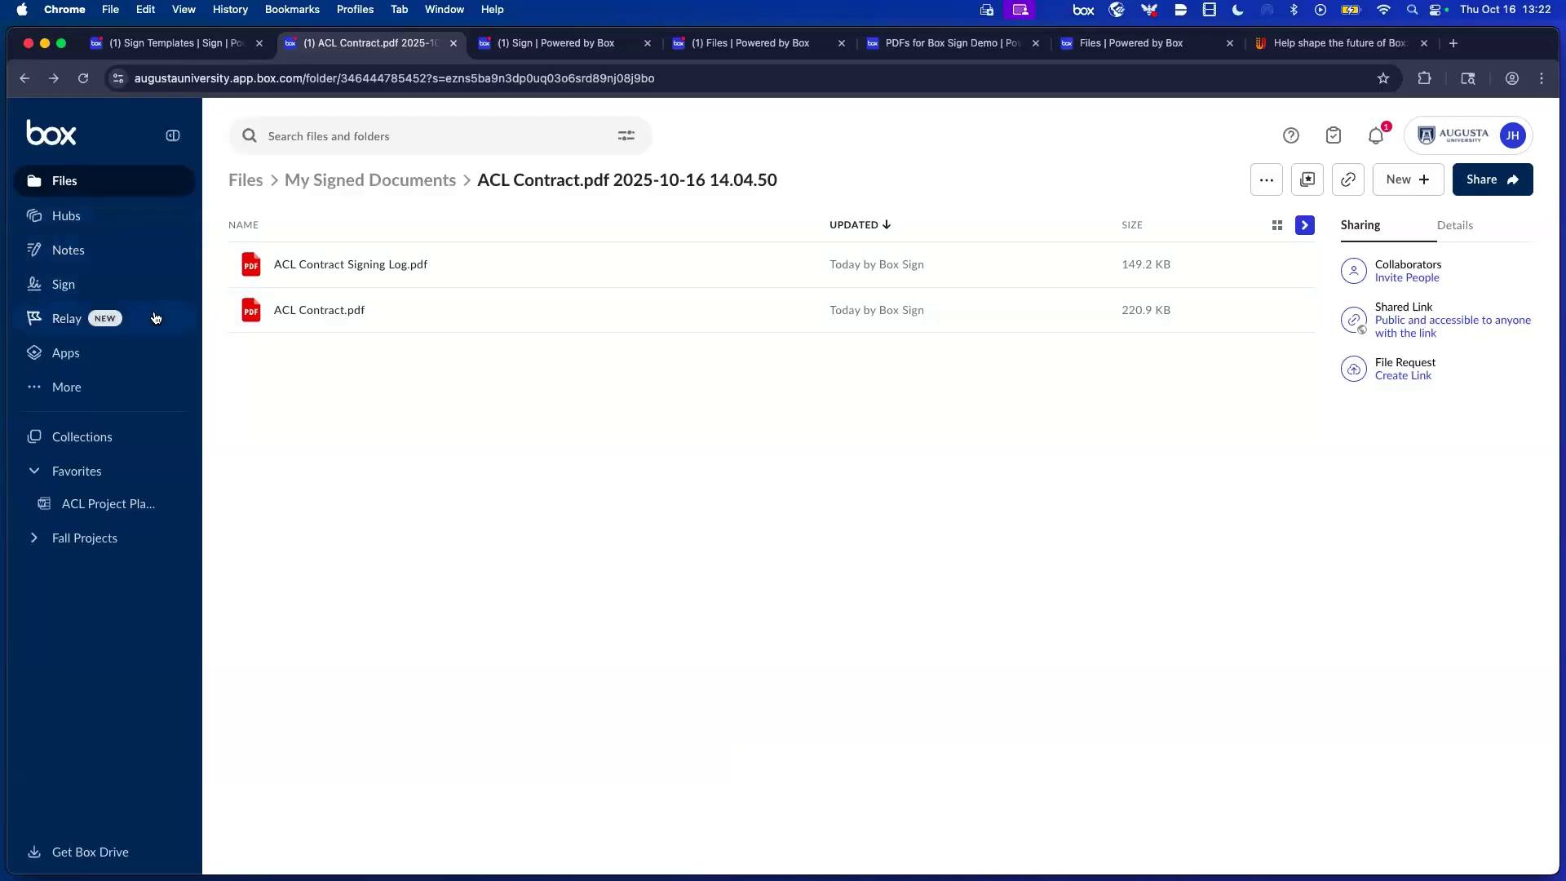
pyautogui.click(98, 282)
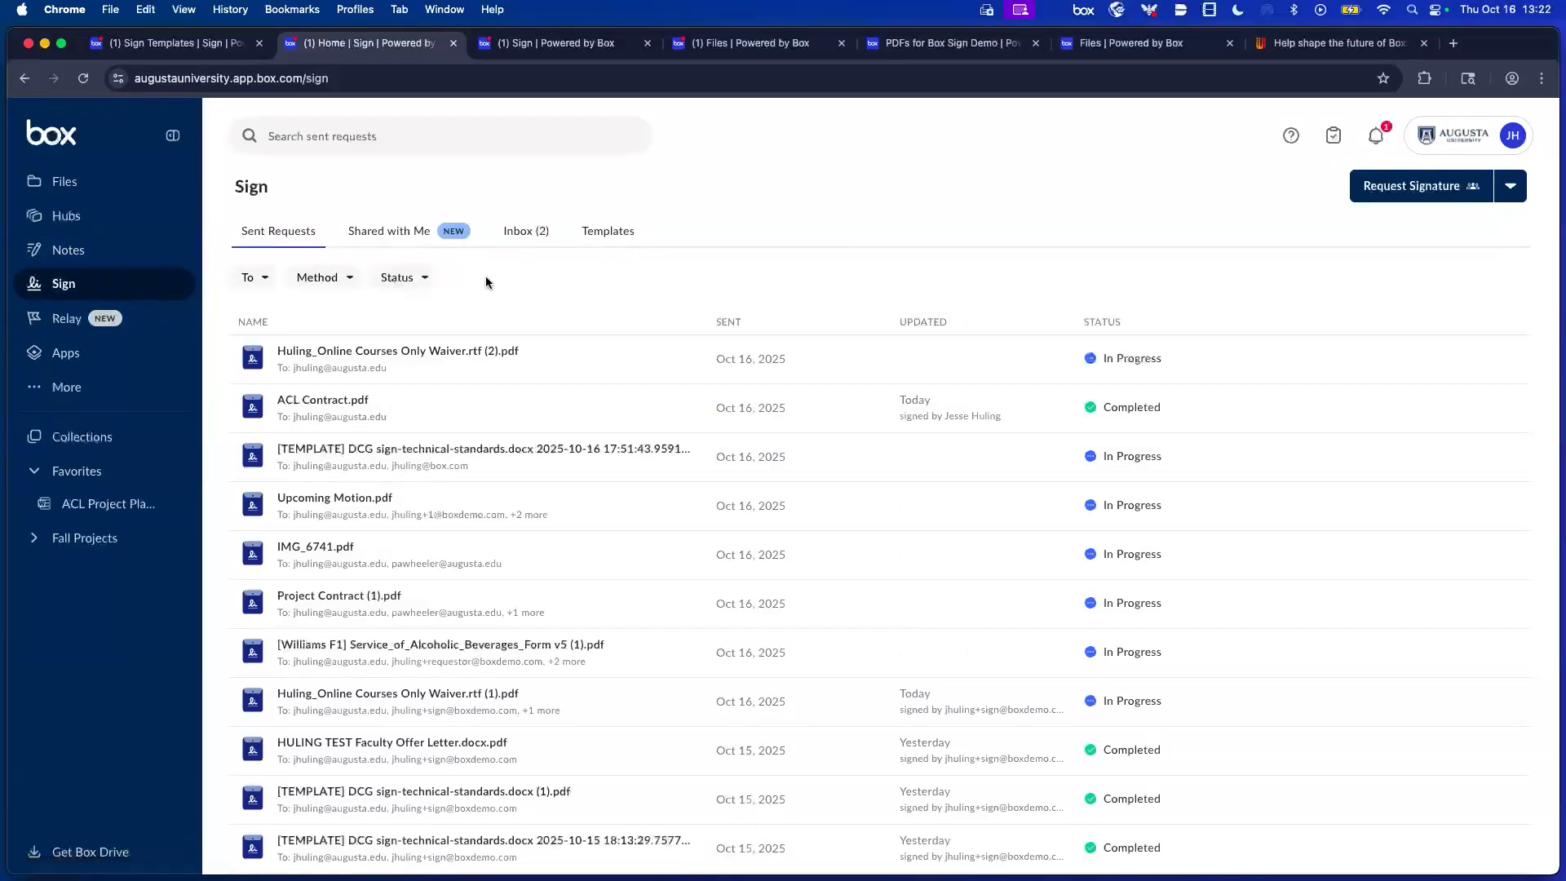
# Inspect the details and actions menu of the [TEMPLATE] DCG sign-technical-standards request.
pyautogui.moveTo(1120, 358)
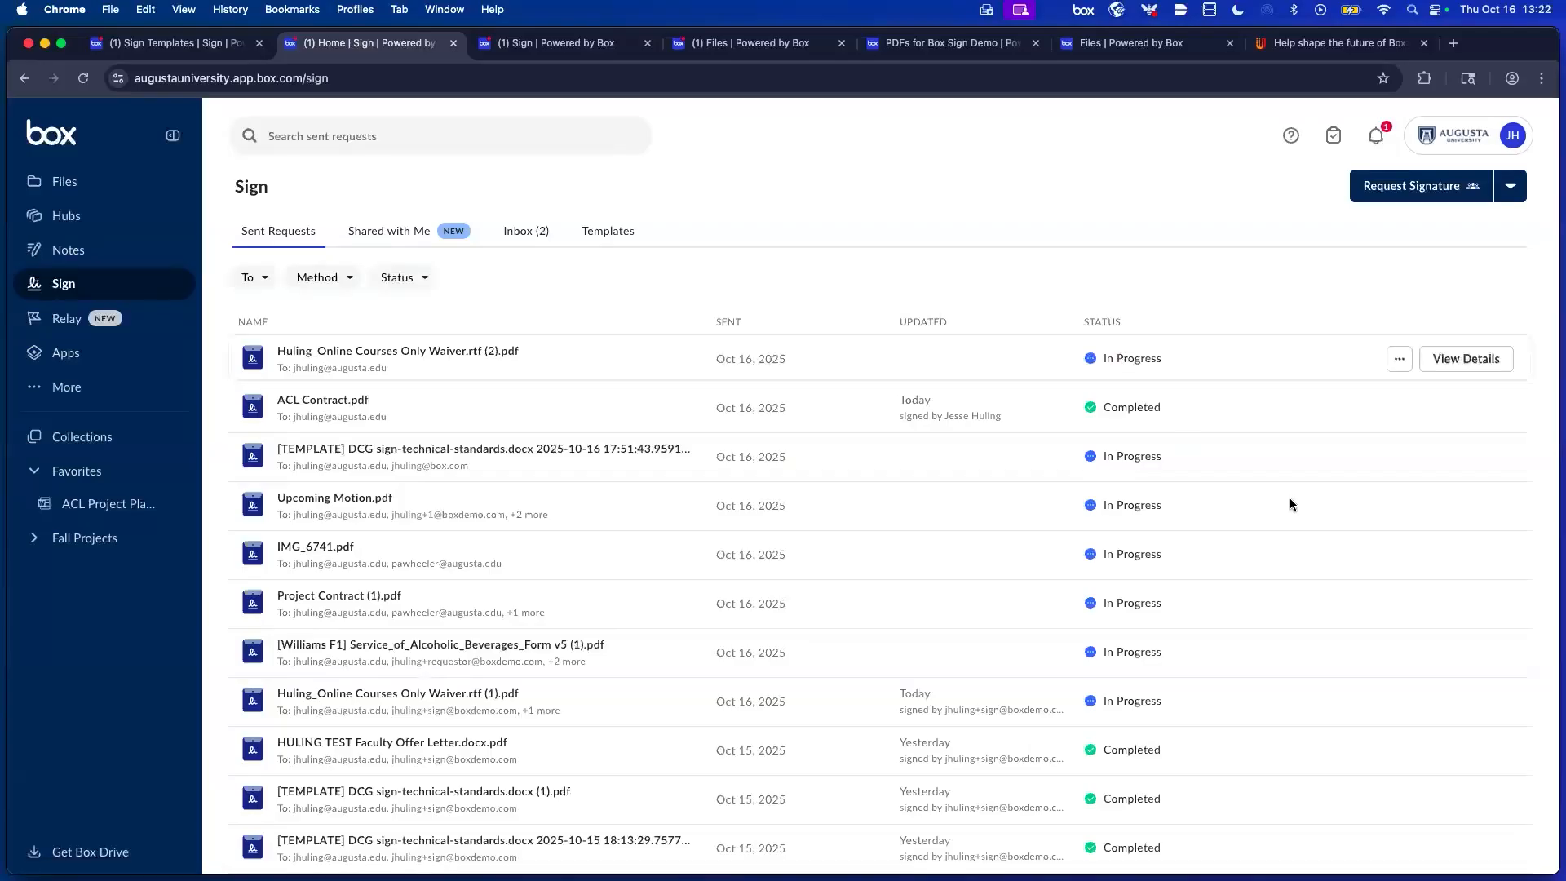
pyautogui.click(1462, 458)
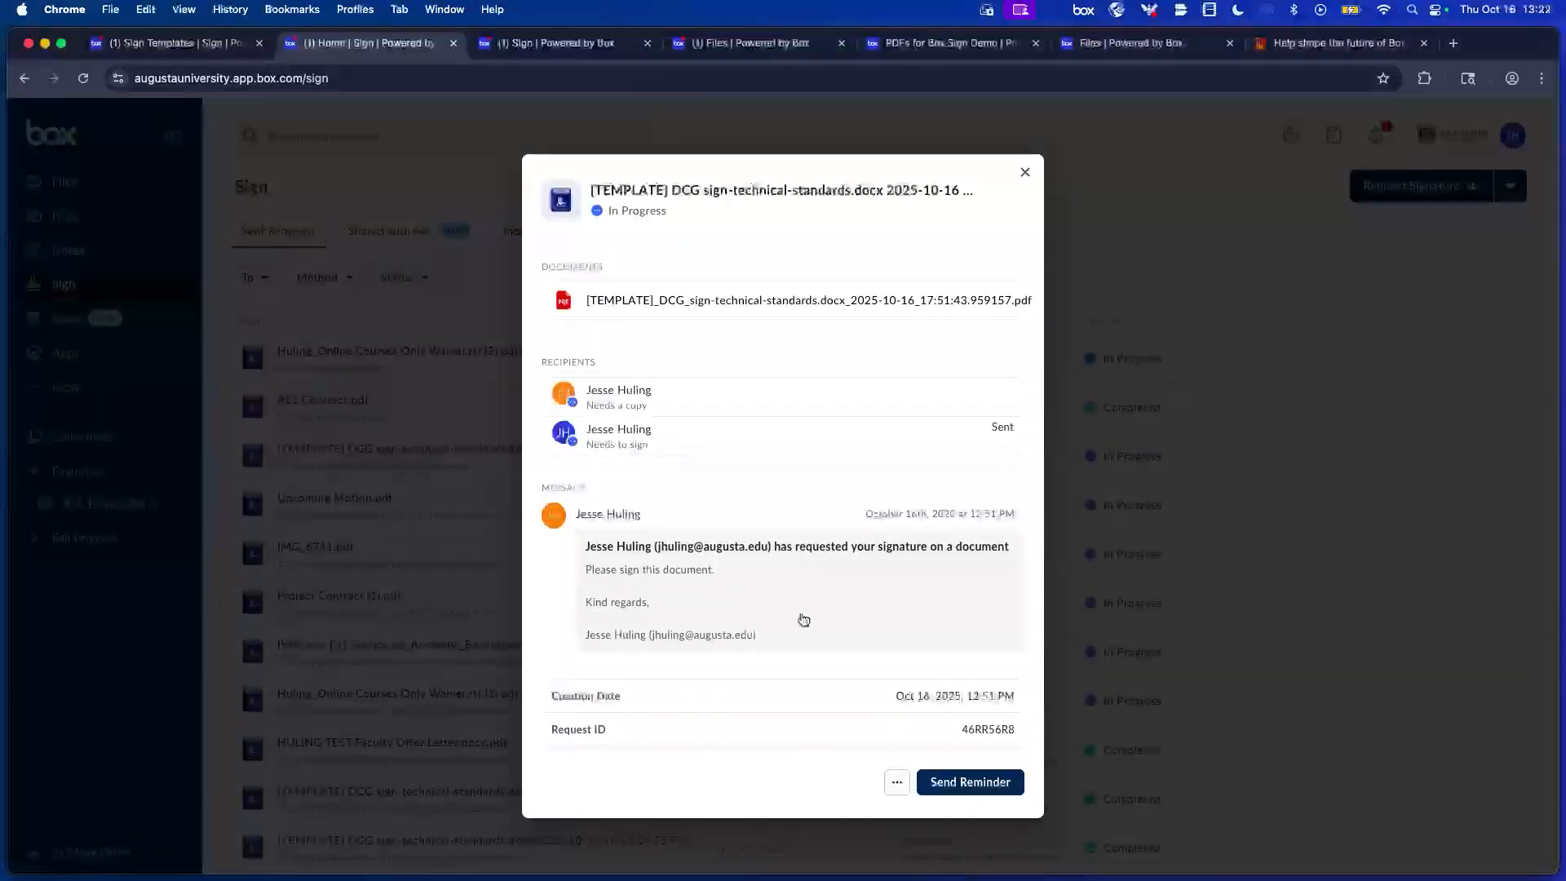
pyautogui.click(897, 784)
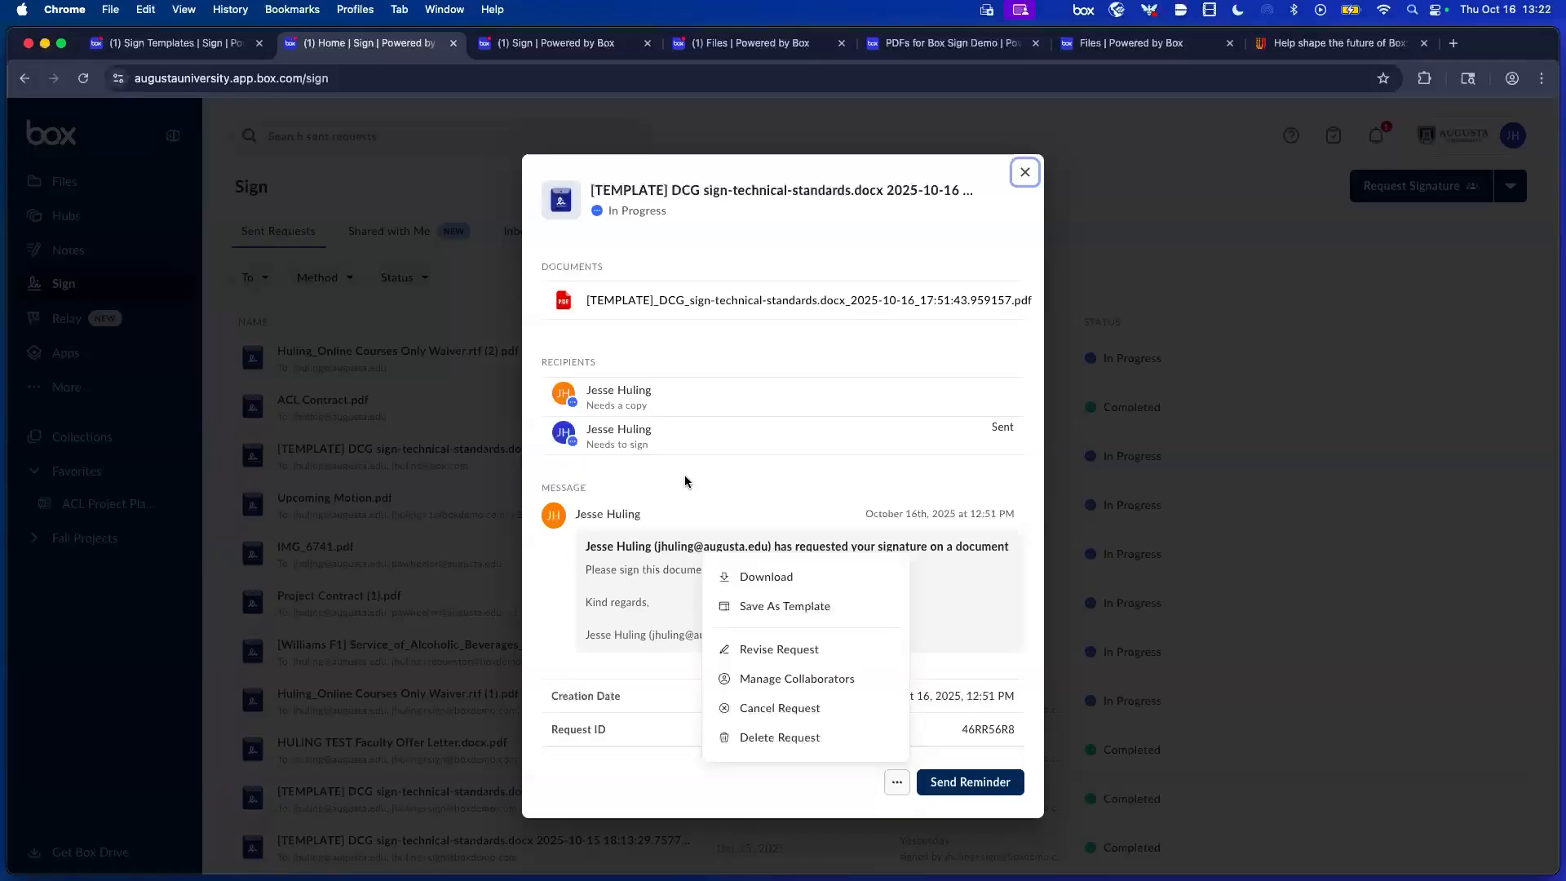
pyautogui.click(926, 505)
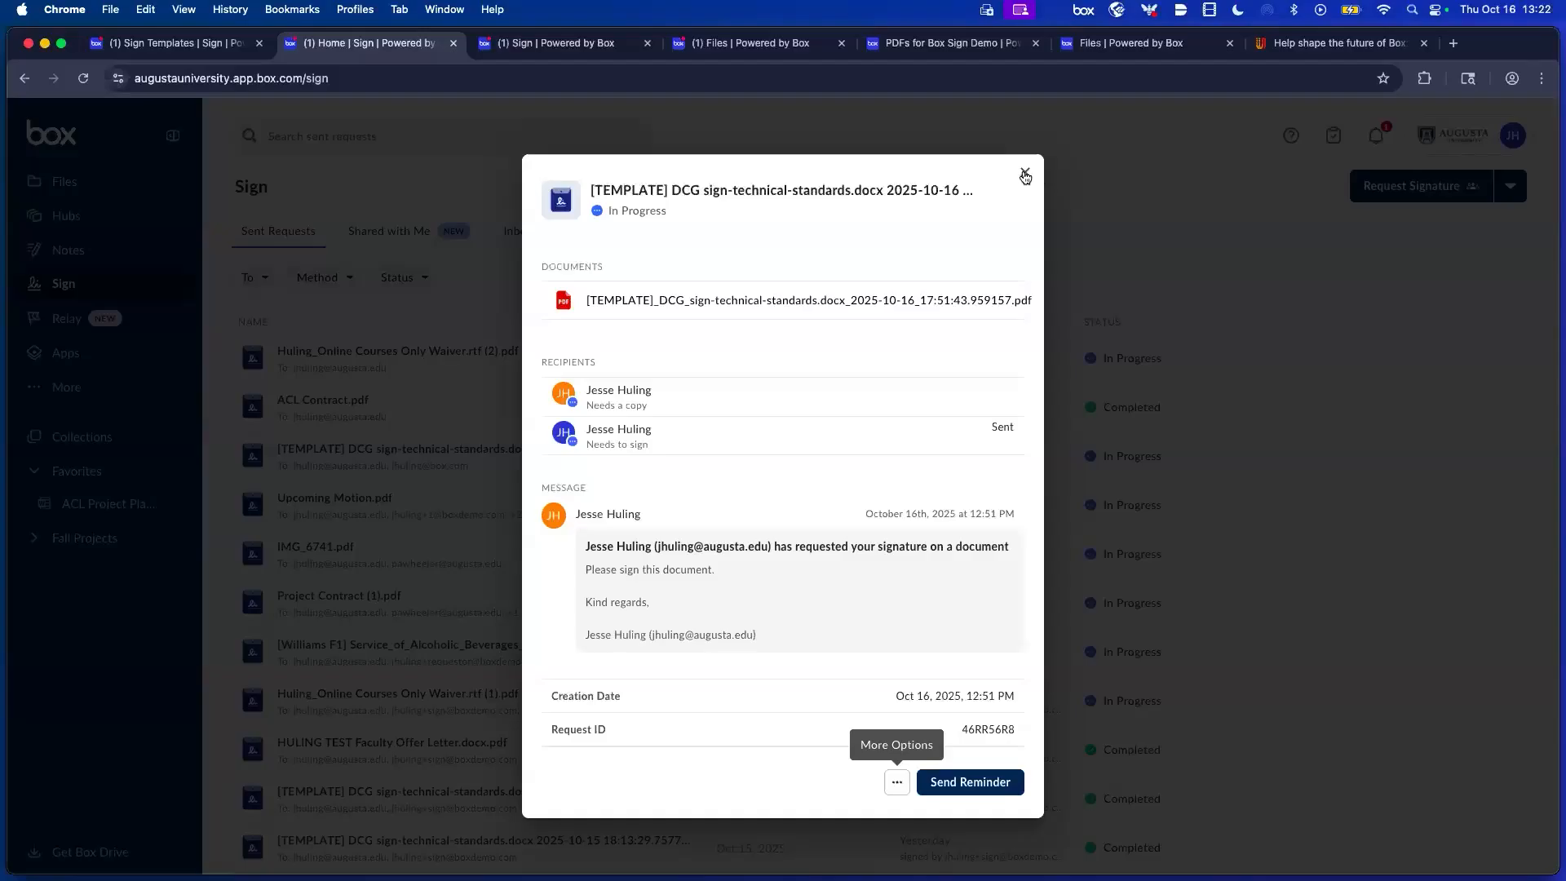
pyautogui.click(897, 783)
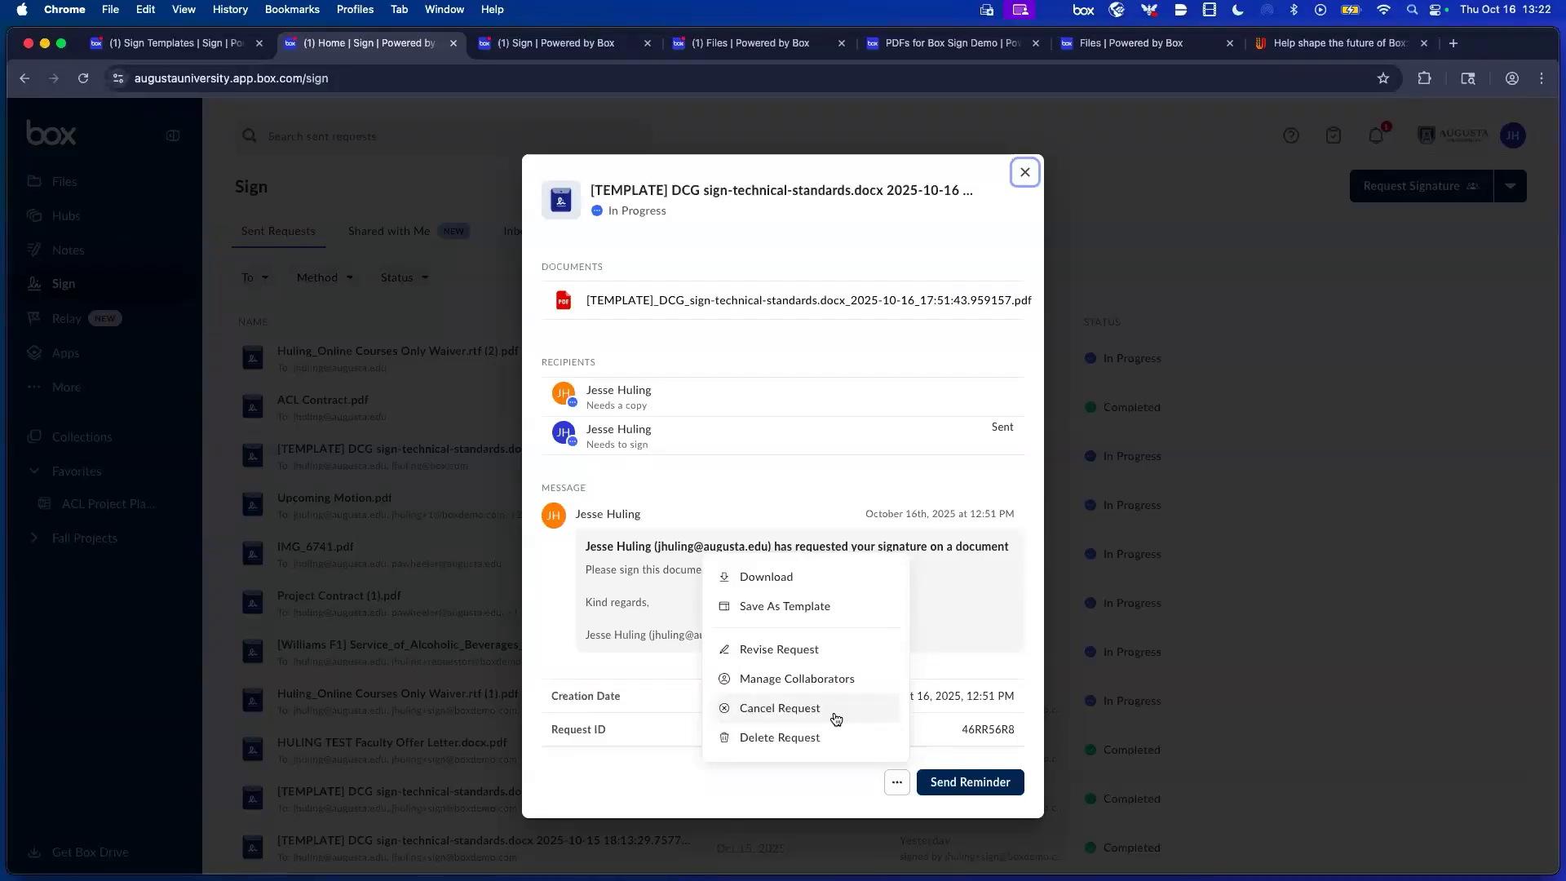
pyautogui.click(1292, 384)
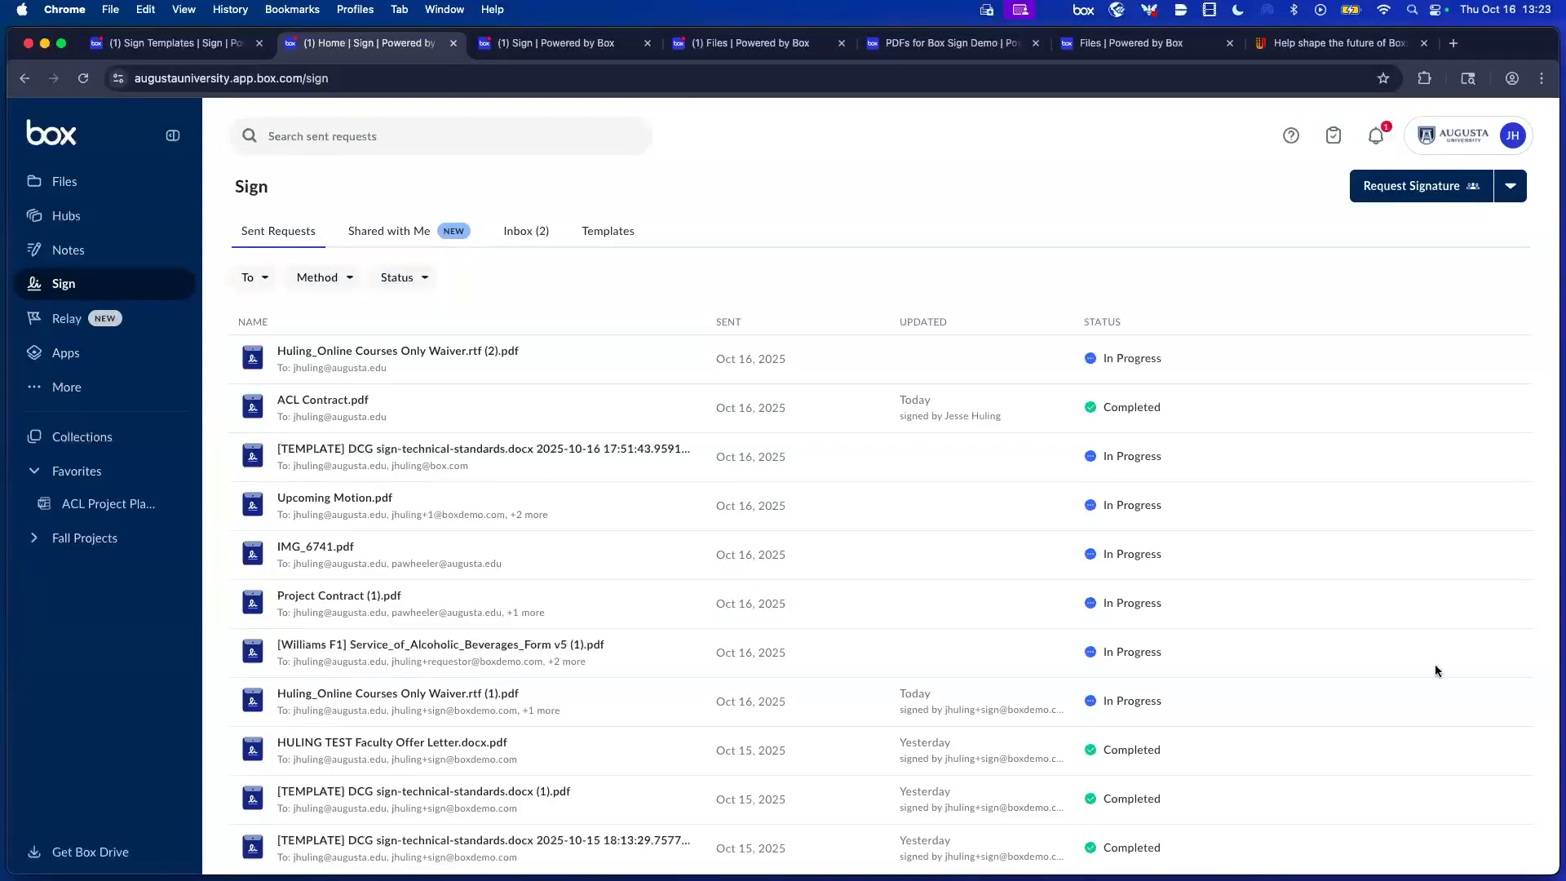
# Browse the My Signed Documents and My Sign Requests folders from the top-level Files list.
pyautogui.click(78, 181)
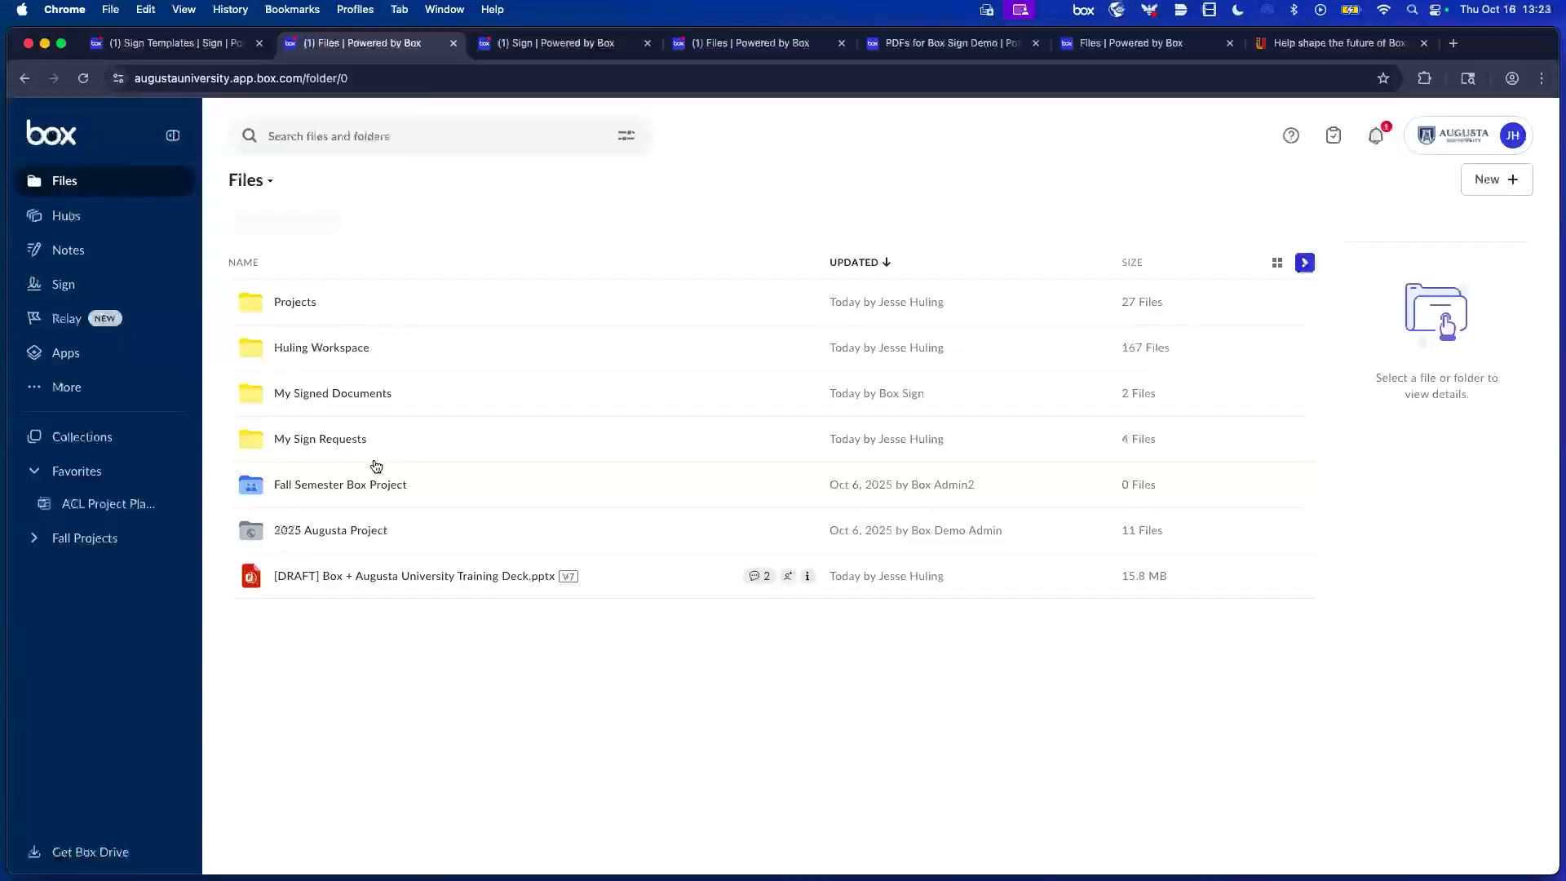
pyautogui.click(354, 400)
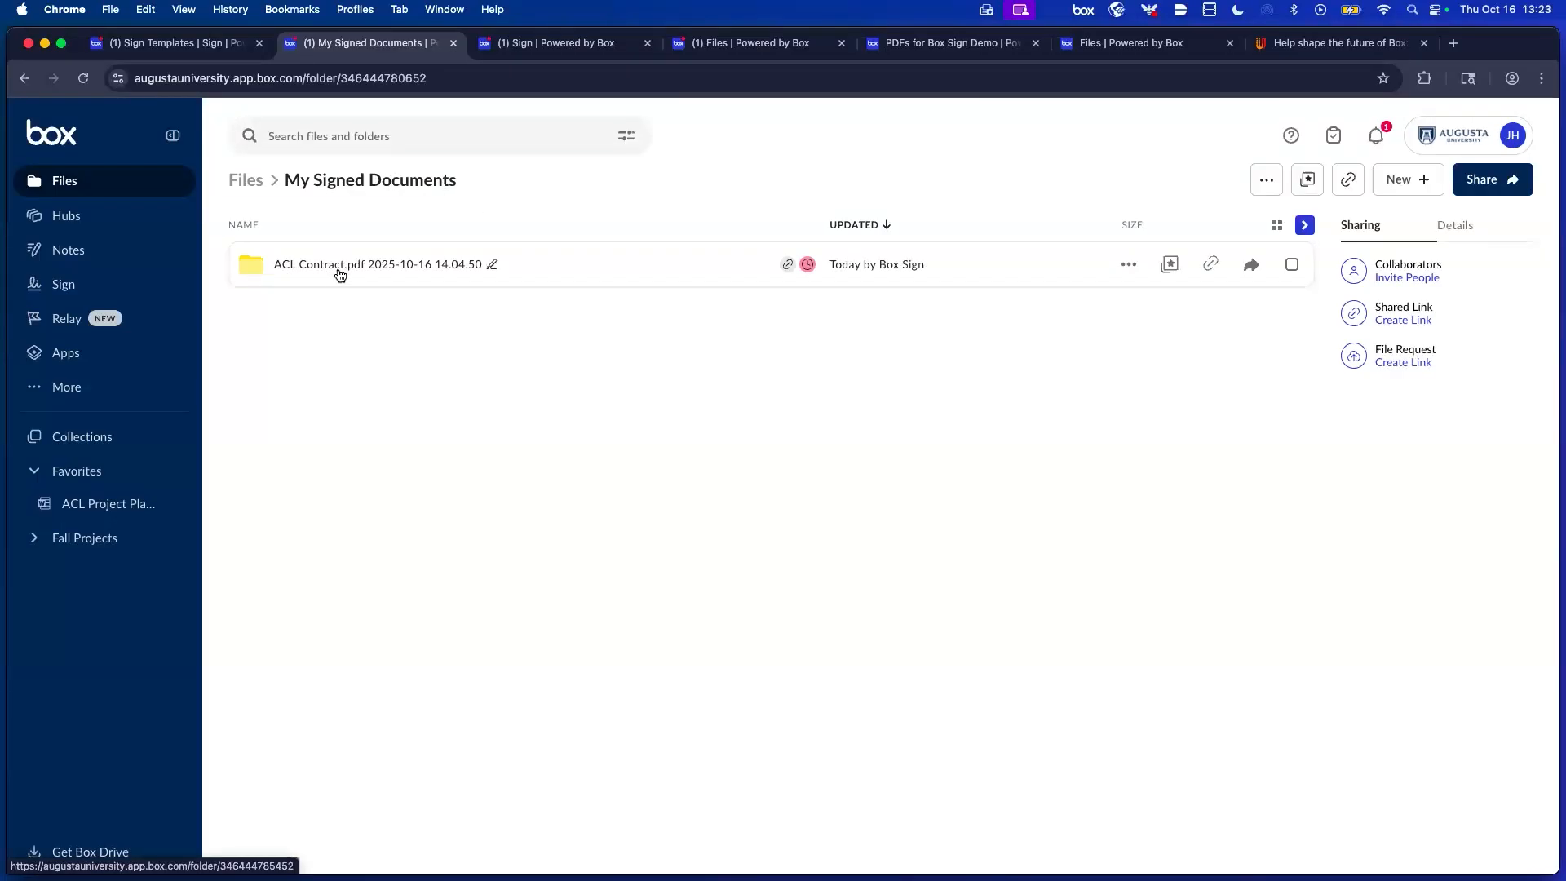
pyautogui.click(245, 181)
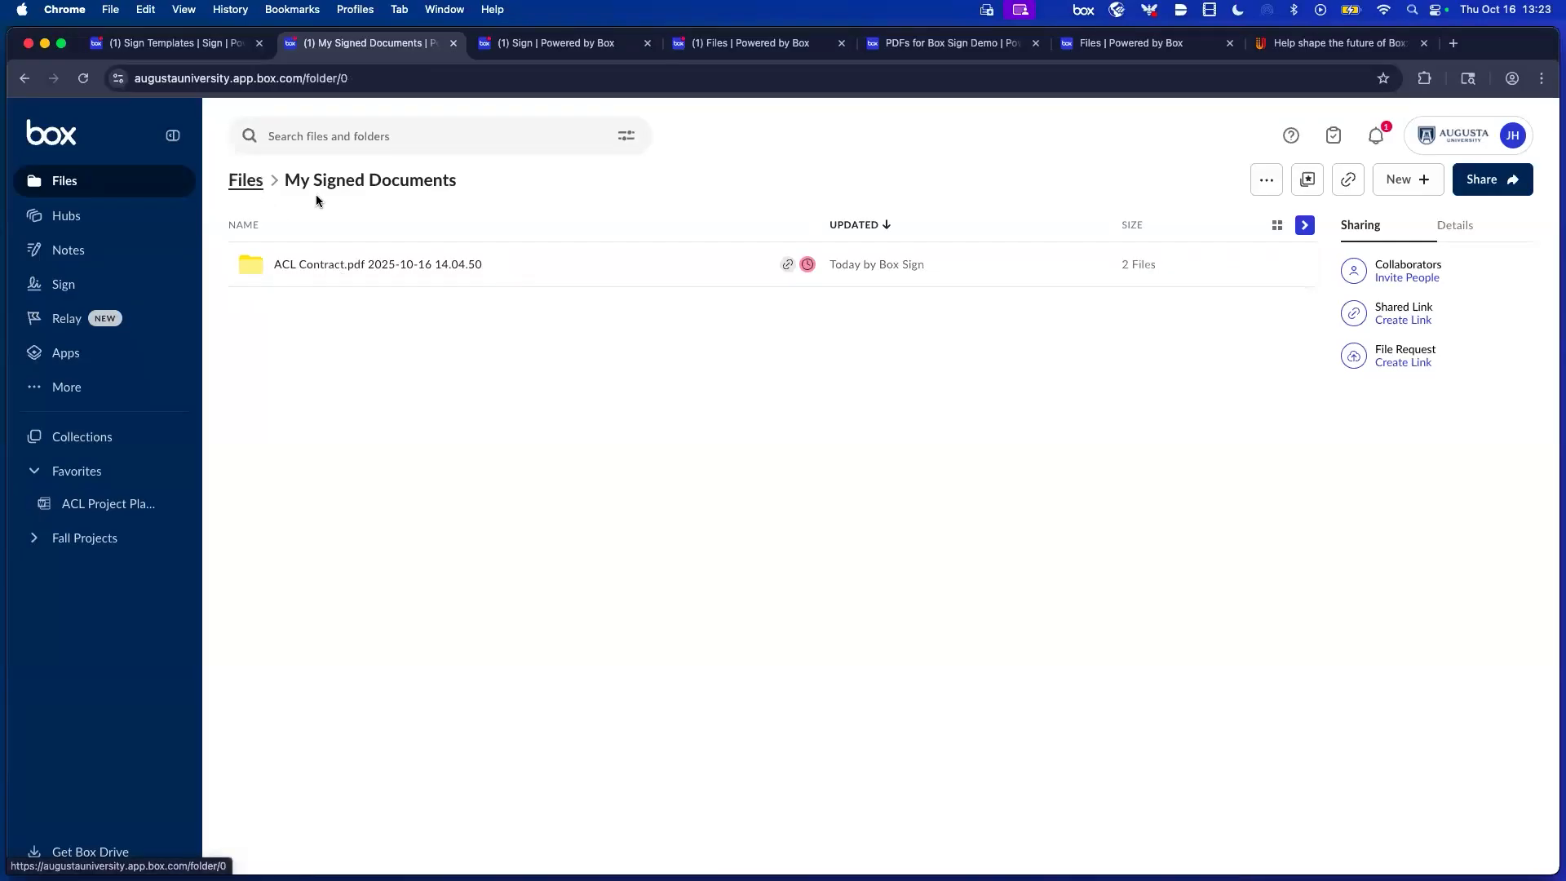
pyautogui.click(304, 445)
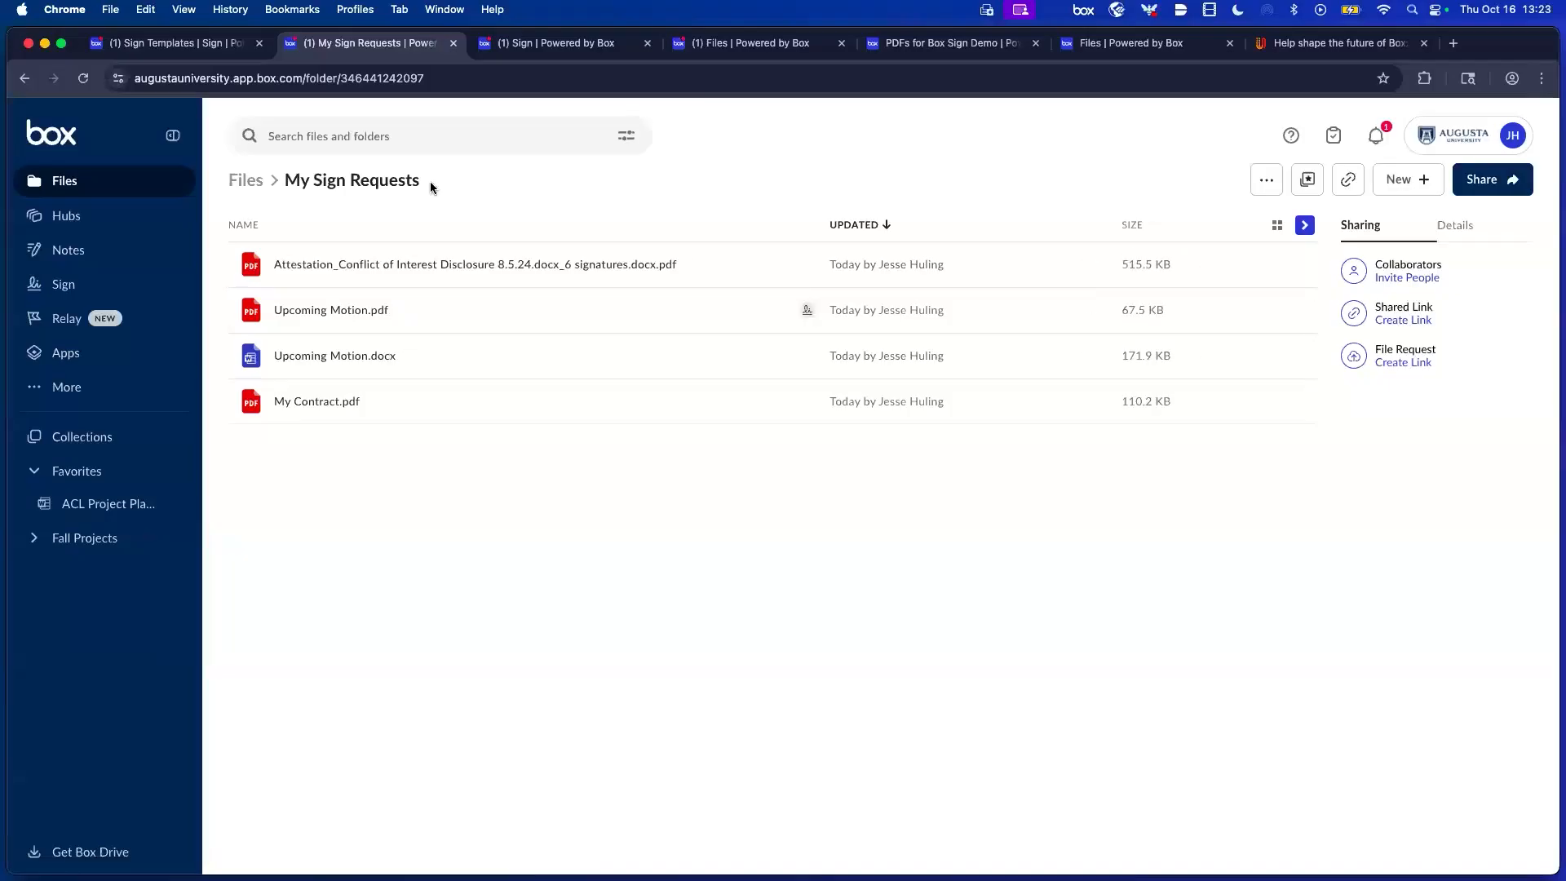
pyautogui.press('super+Left')
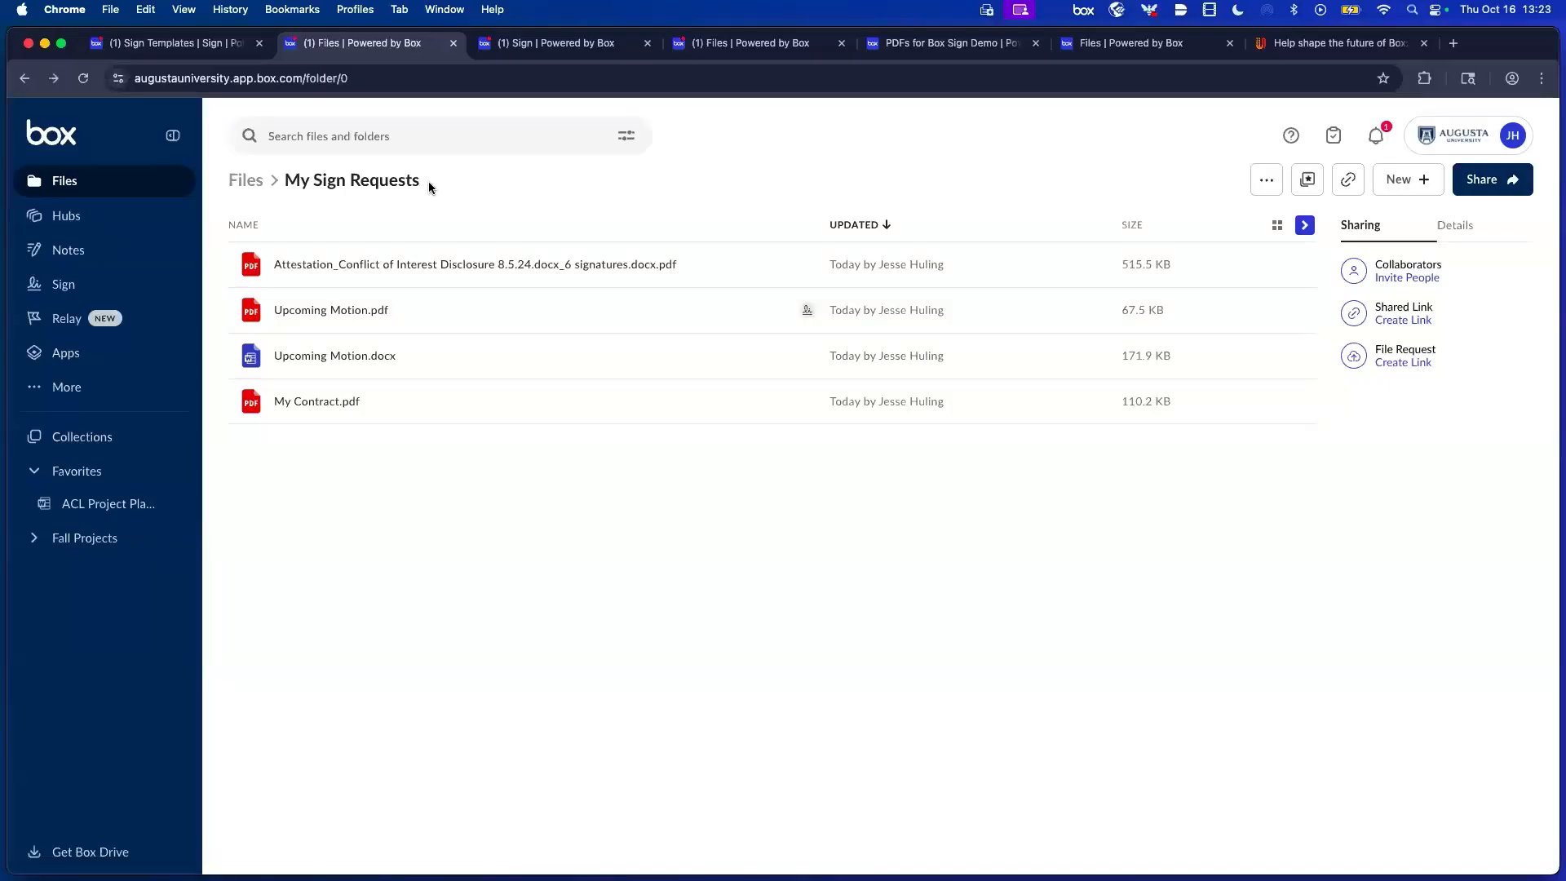